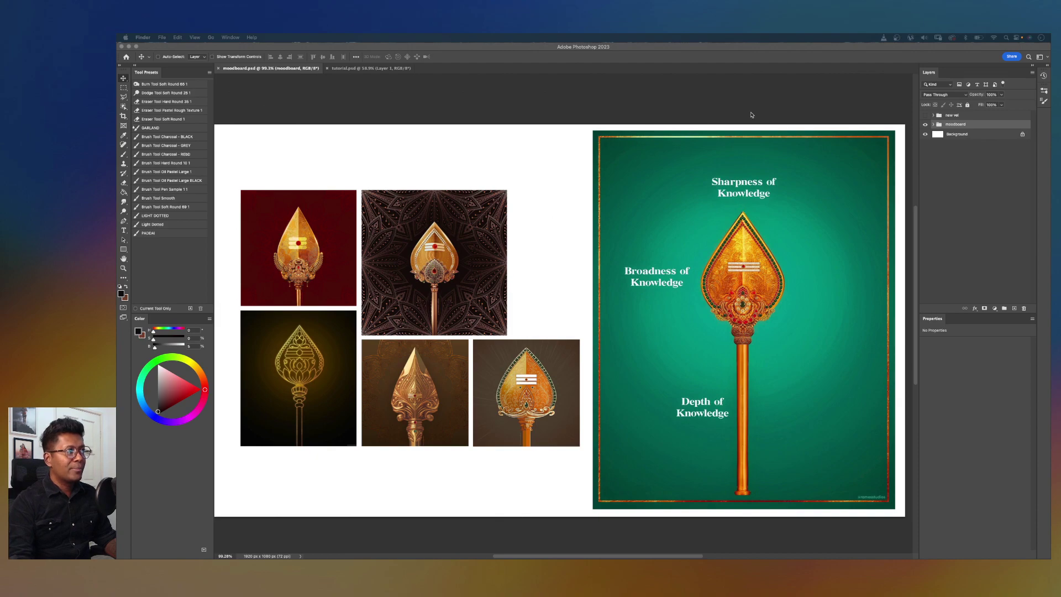
# Step: Examine the labelled golden spear on the green poster in the moodboard
pyautogui.scroll(4, 763, 246)
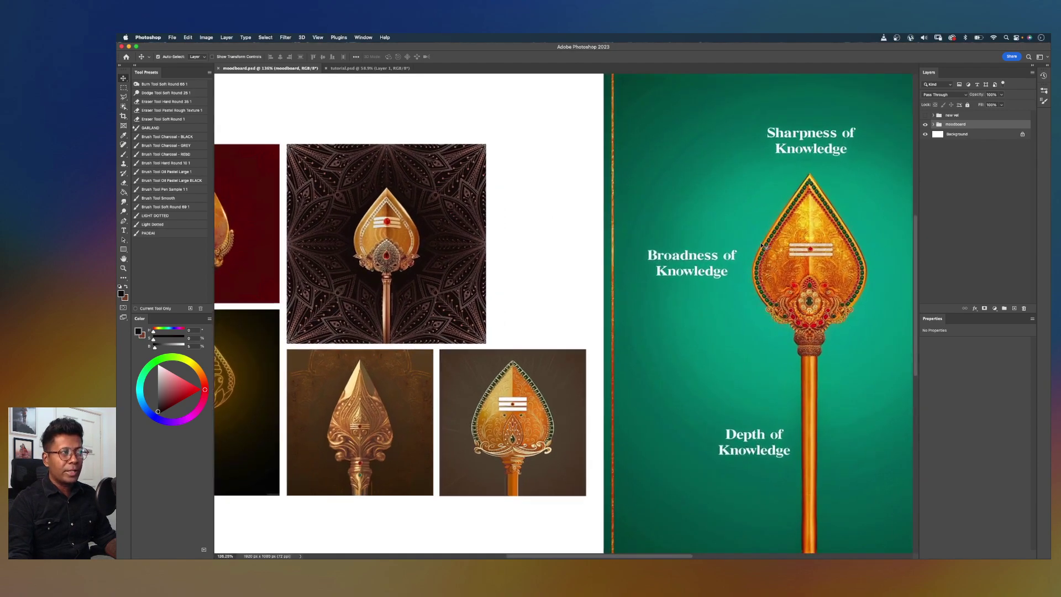
pyautogui.moveTo(730, 279); pyautogui.dragTo(569, 301)
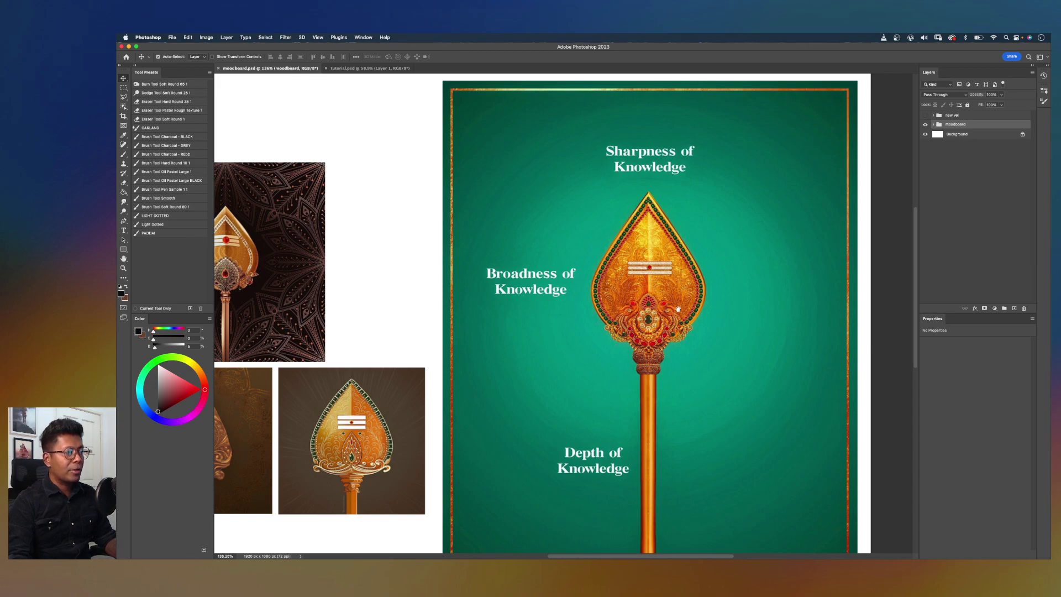
pyautogui.scroll(-2, 678, 308)
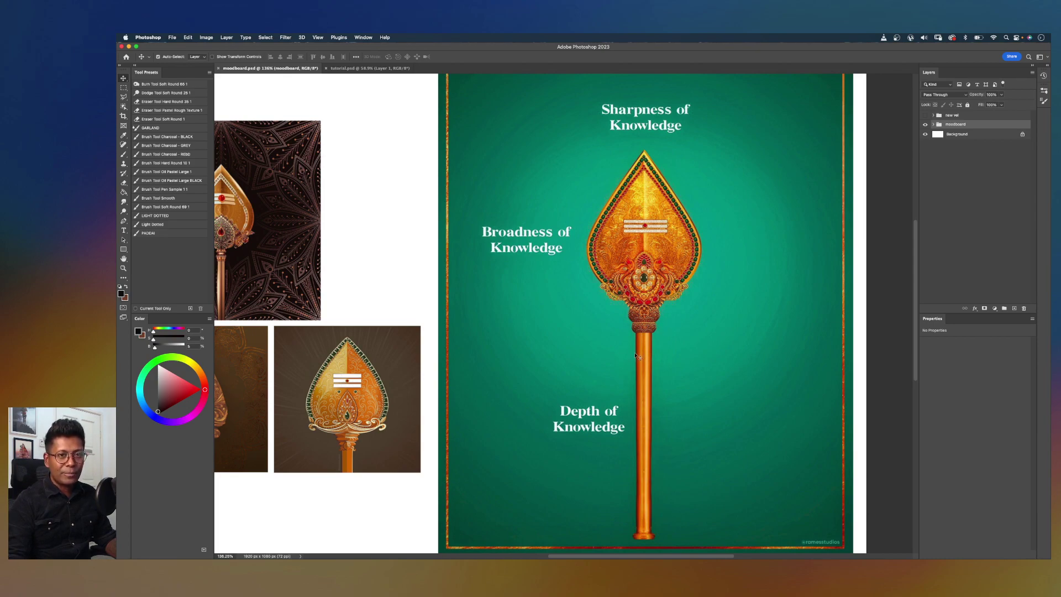
pyautogui.scroll(1, 658, 291)
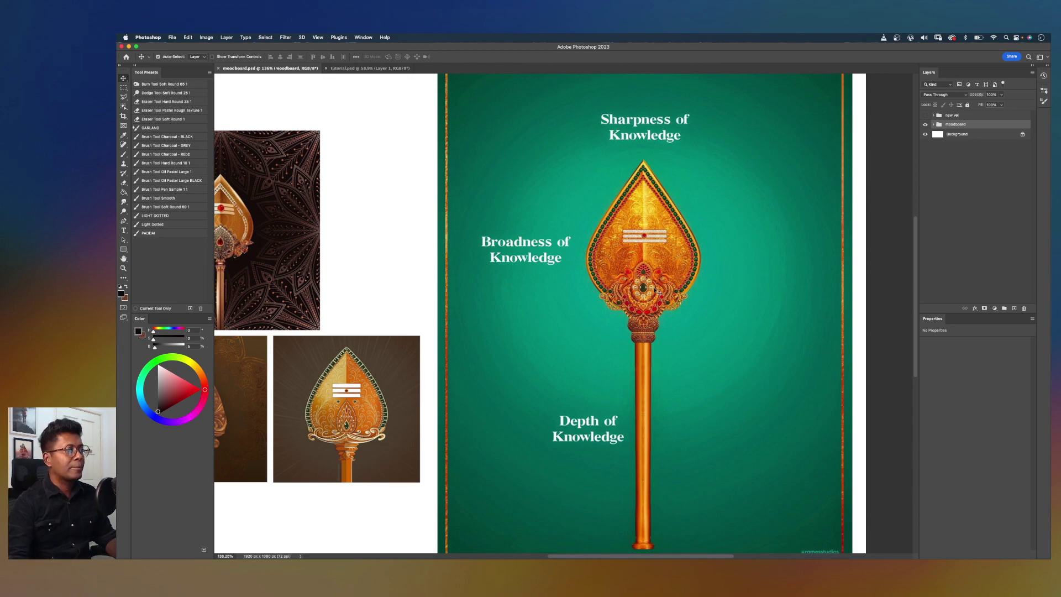
# Step: Examine the five spear reference images grouped beside the green poster
pyautogui.hscroll(-5, 683, 252)
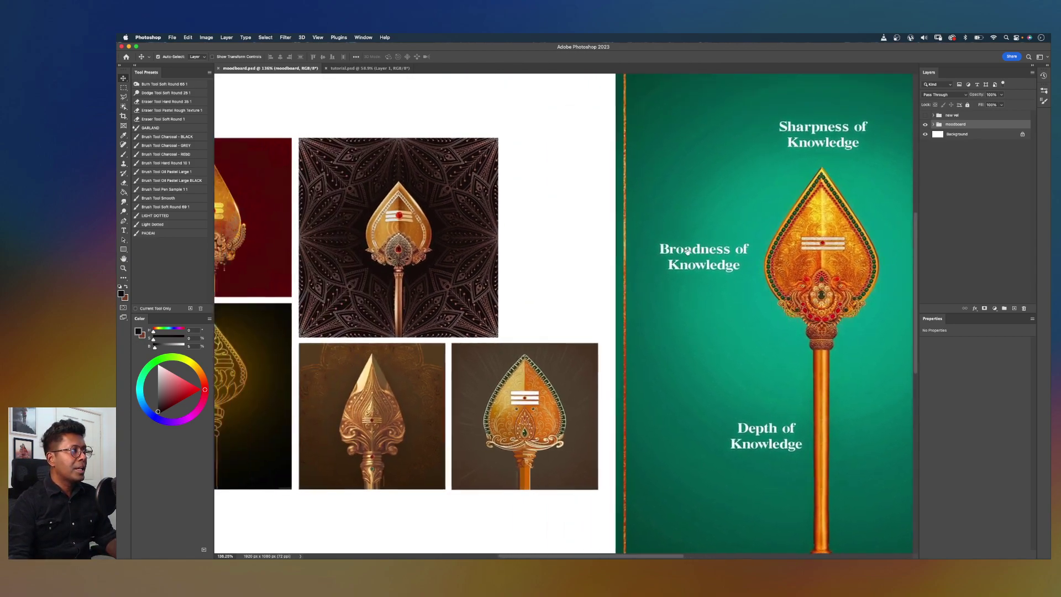
pyautogui.hscroll(-5, 684, 252)
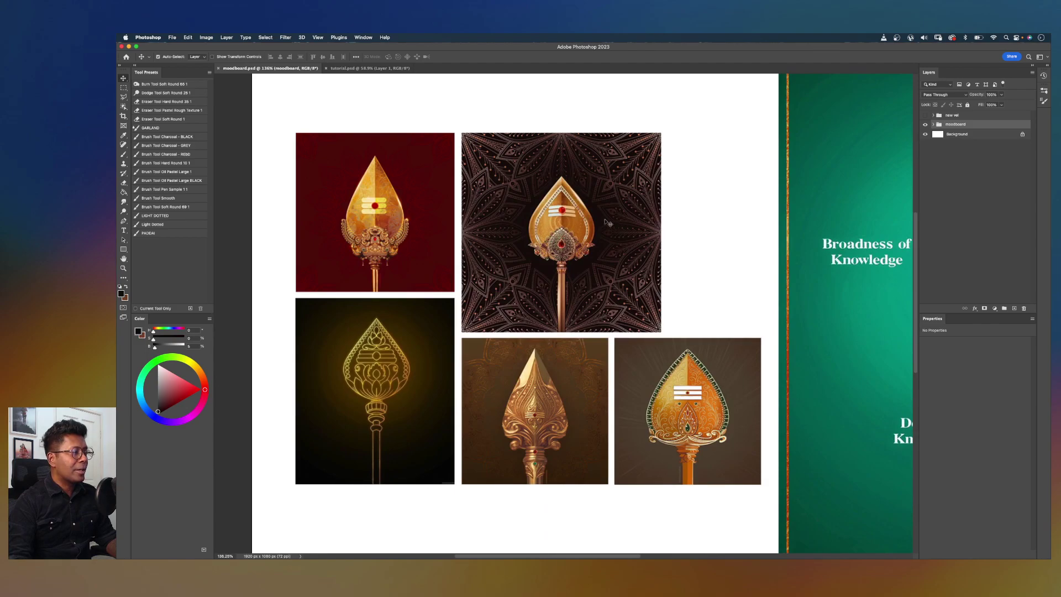
pyautogui.scroll(3, 516, 242)
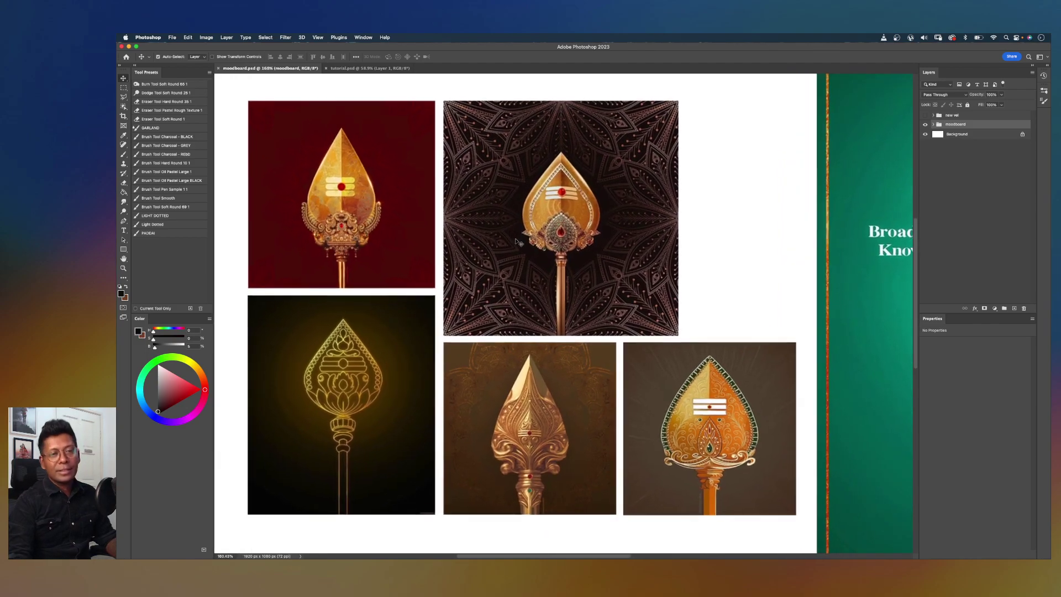
pyautogui.scroll(1, 677, 224)
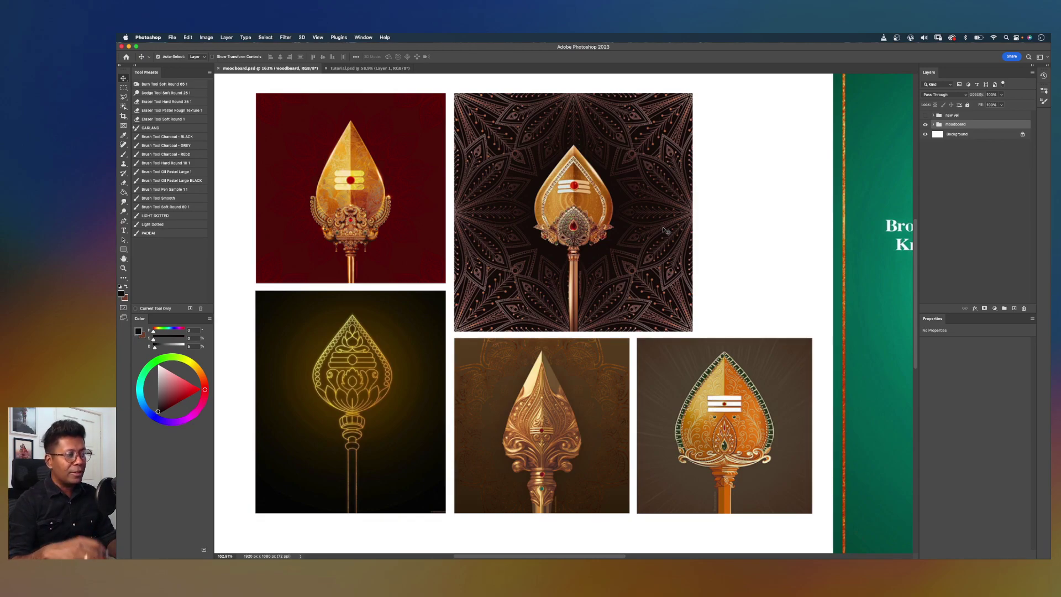
pyautogui.scroll(3, 666, 230)
pyautogui.moveTo(638, 241); pyautogui.dragTo(674, 254)
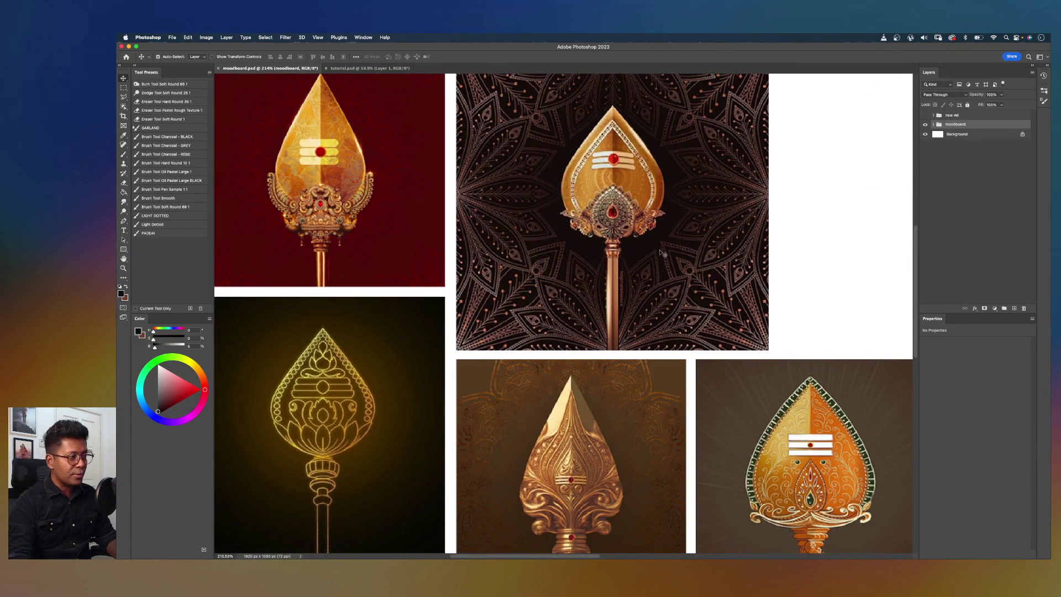
pyautogui.scroll(-1, 662, 252)
pyautogui.scroll(-1, 662, 252)
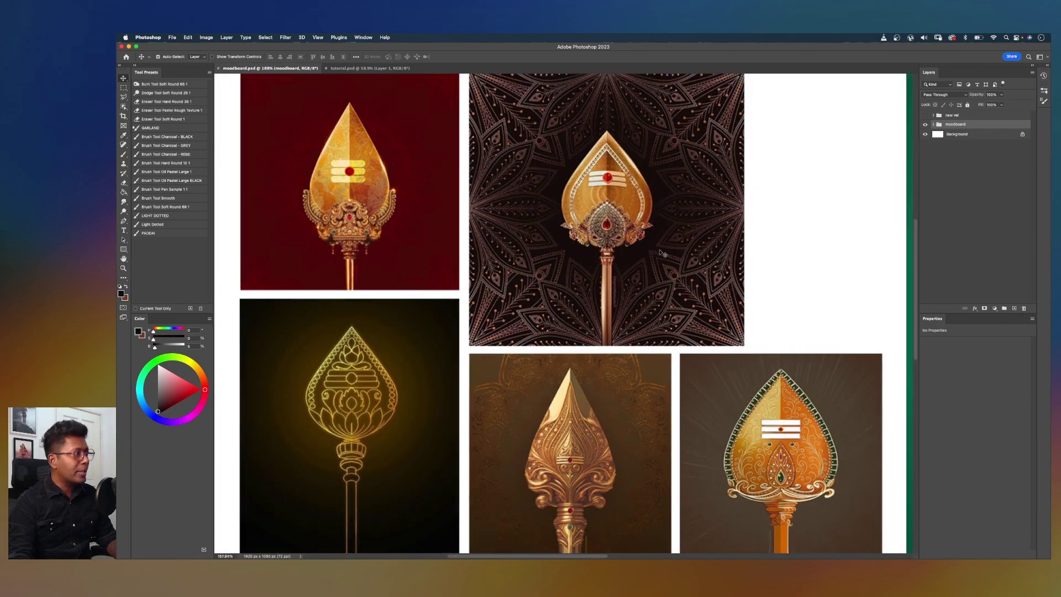
pyautogui.scroll(1, 662, 252)
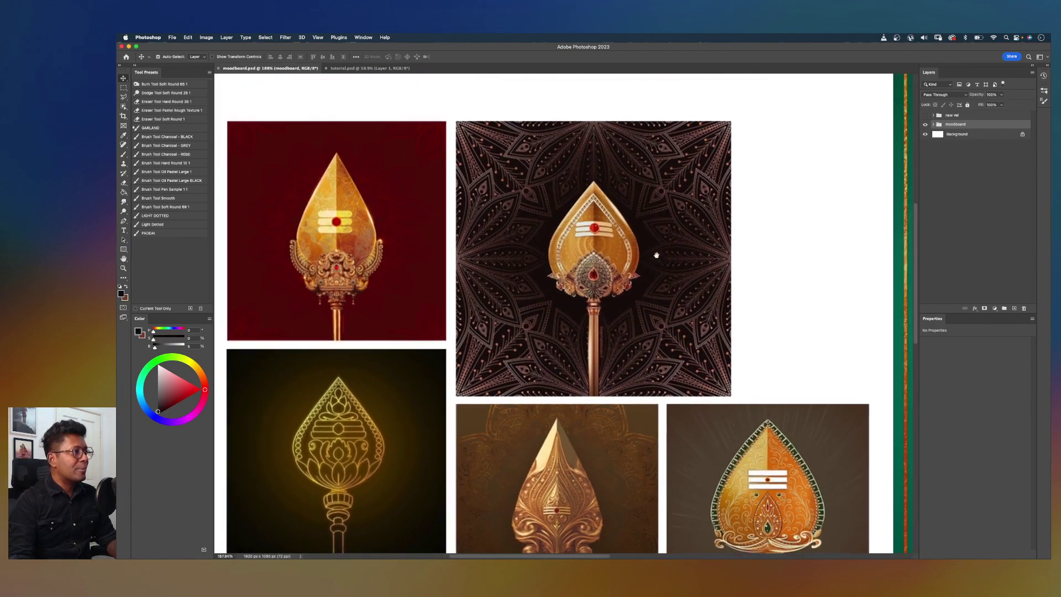
# Step: Examine the spear on the dark mandala background up close, including its ornaments and shaft
pyautogui.scroll(5, 653, 247)
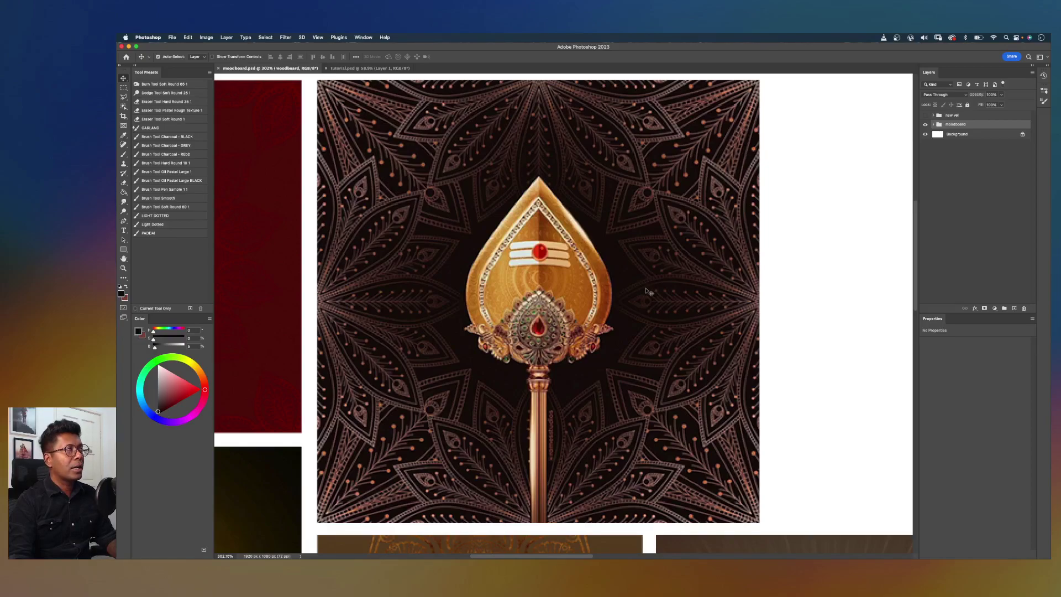
pyautogui.hscroll(-10, 644, 293)
pyautogui.scroll(-3, 644, 293)
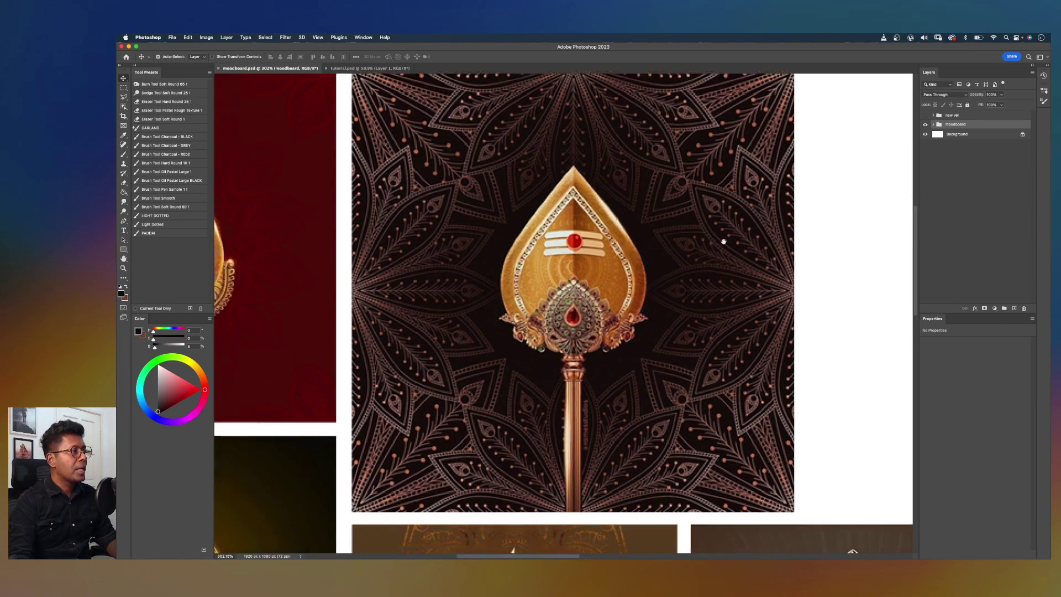
pyautogui.scroll(-5, 698, 229)
pyautogui.scroll(4, 656, 282)
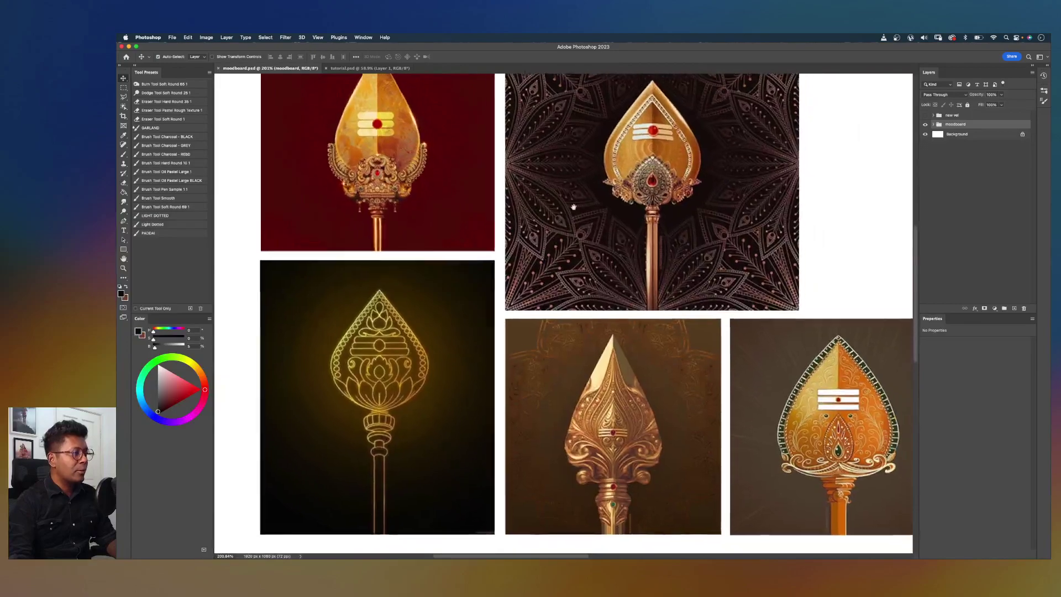
# Step: Examine the orange spear with the green beaded border on the brown background up close
pyautogui.hscroll(3, 613, 250)
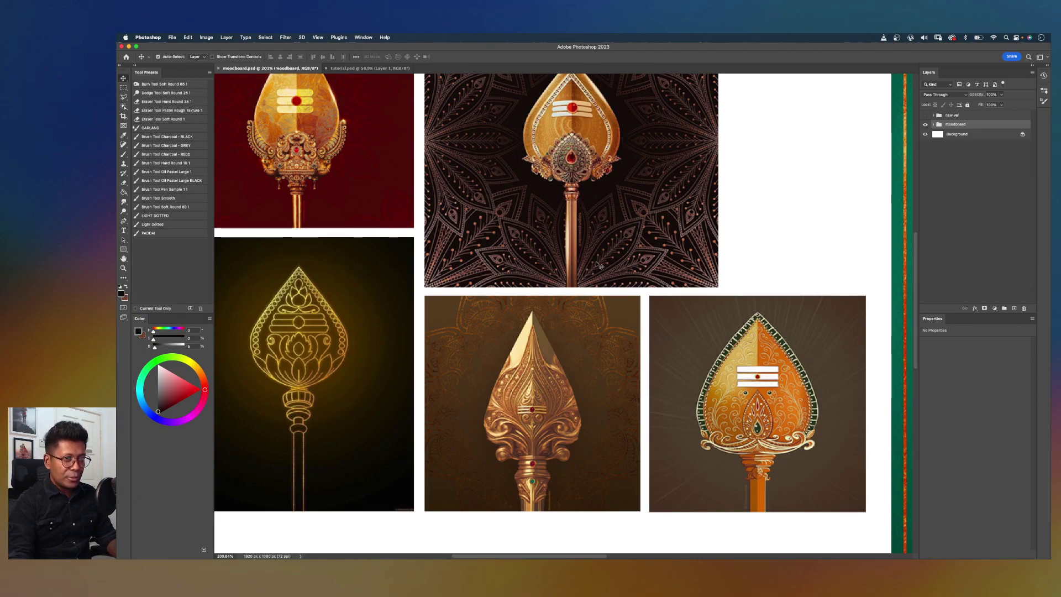
pyautogui.scroll(5, 597, 264)
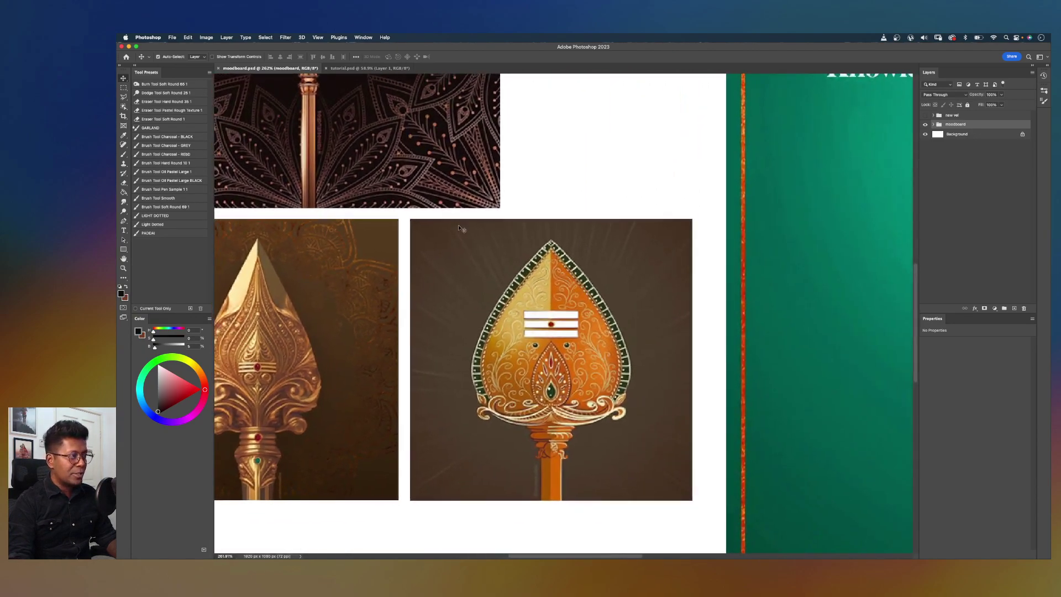
pyautogui.scroll(1, 460, 228)
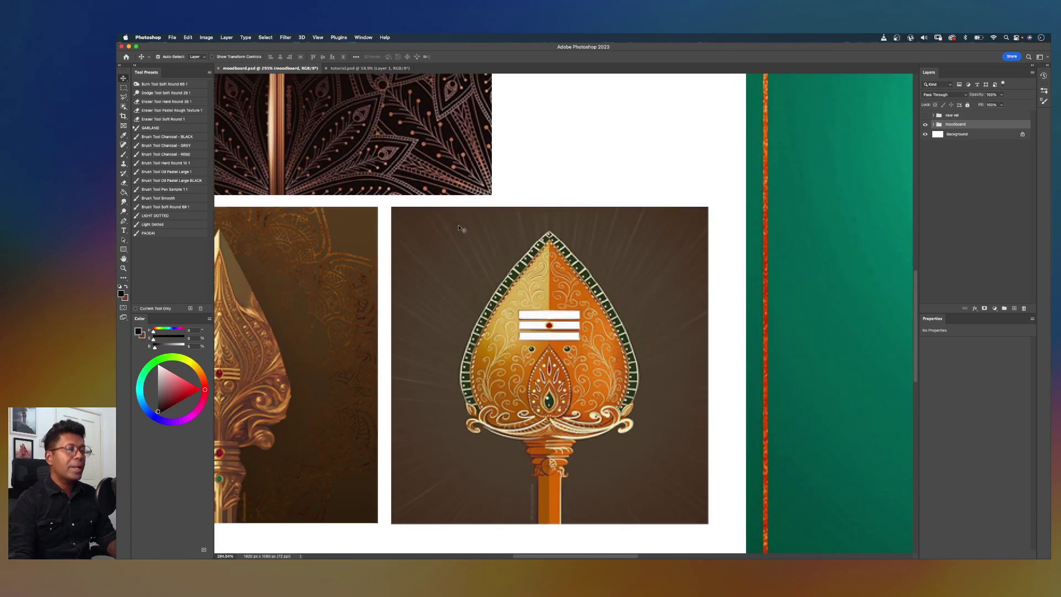
pyautogui.scroll(-6, 462, 229)
pyautogui.moveTo(560, 226); pyautogui.dragTo(664, 296)
pyautogui.scroll(-1, 662, 298)
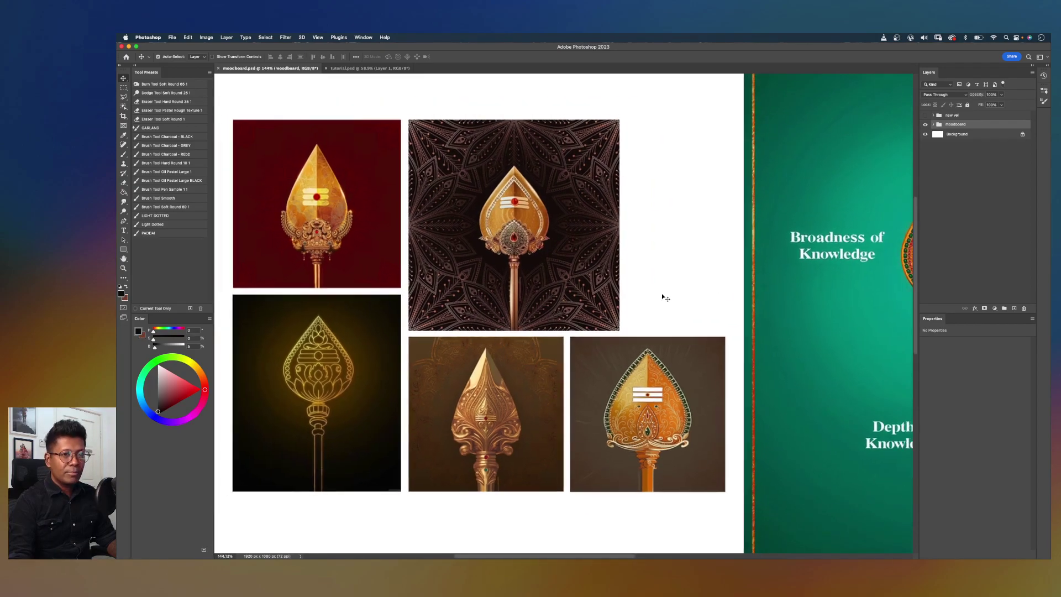
# Step: Hide the moodboard group and show it again
pyautogui.moveTo(684, 229); pyautogui.dragTo(564, 240)
pyautogui.scroll(-1, 650, 239)
pyautogui.scroll(-3, 653, 241)
pyautogui.scroll(1, 652, 238)
pyautogui.scroll(1, 652, 238)
pyautogui.click(927, 125)
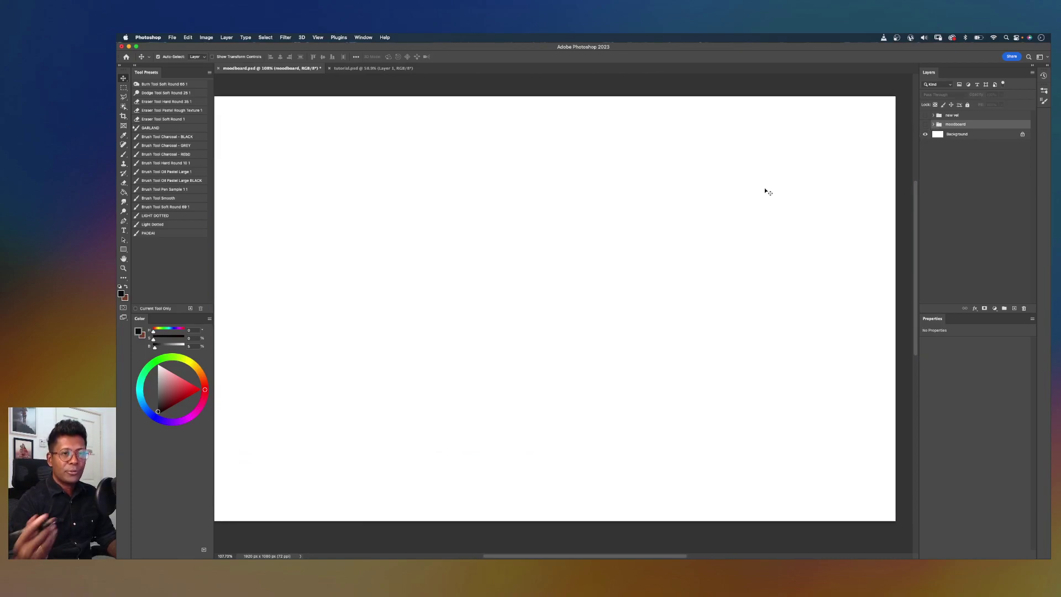
pyautogui.click(926, 125)
pyautogui.moveTo(720, 213); pyautogui.dragTo(758, 215)
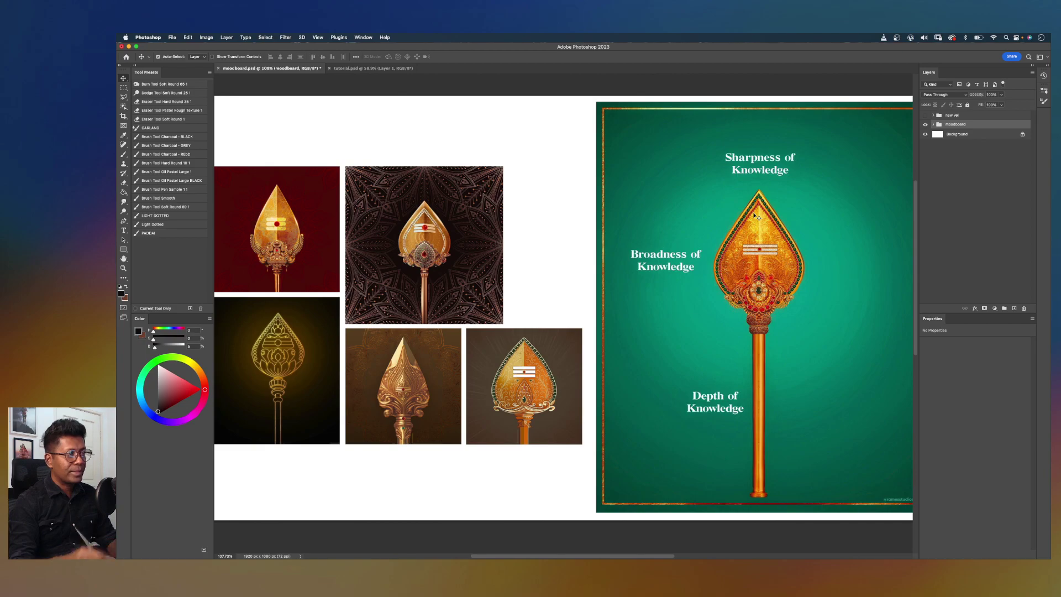
# Step: Make the new vel group visible and examine the jewelled spear held by the deity in its reference picture
pyautogui.scroll(-2, 756, 216)
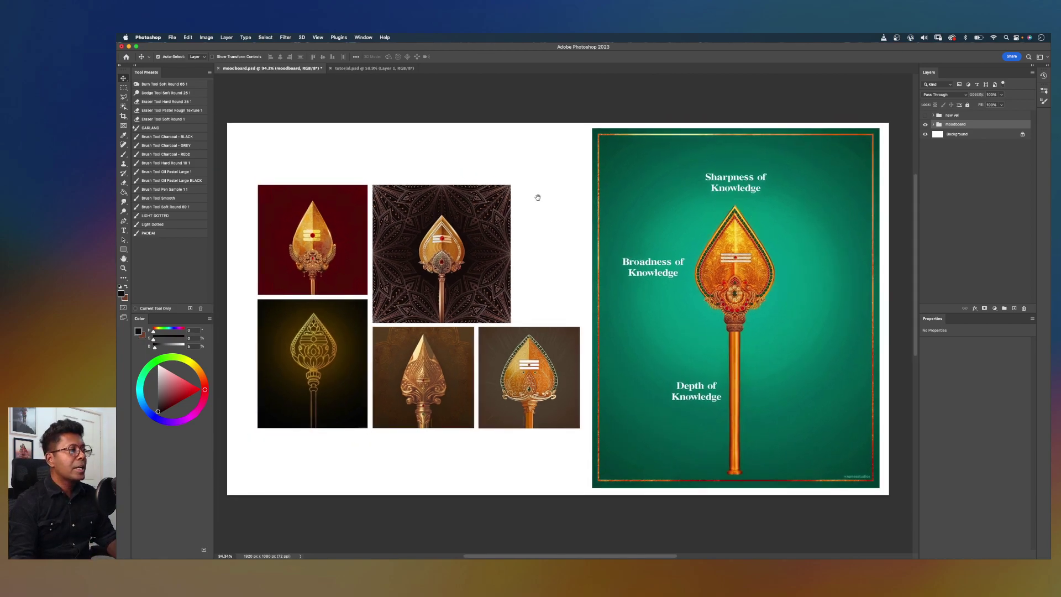
pyautogui.moveTo(536, 197); pyautogui.dragTo(542, 199)
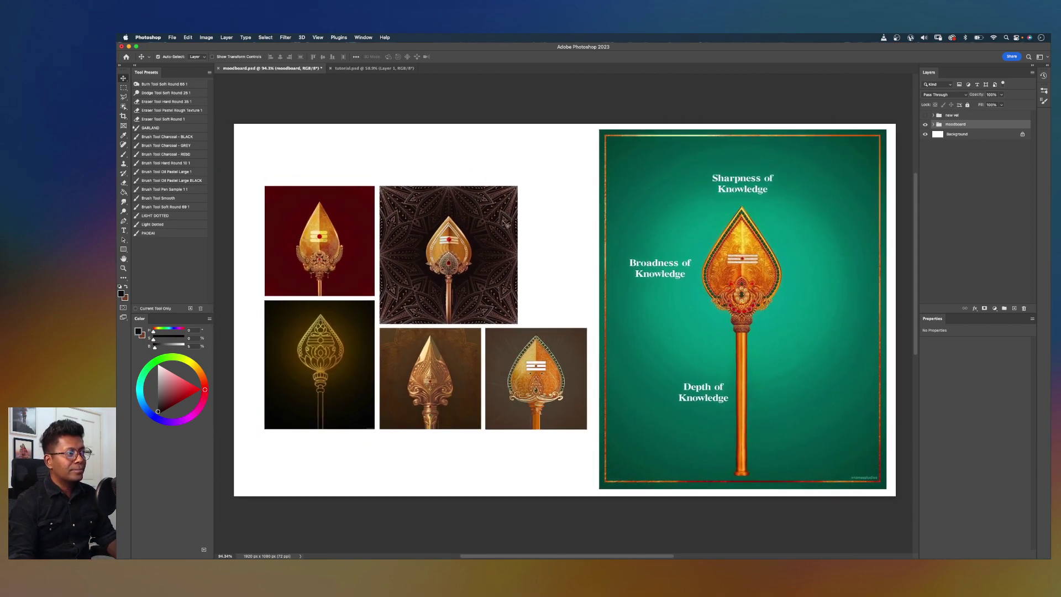
pyautogui.scroll(1, 505, 222)
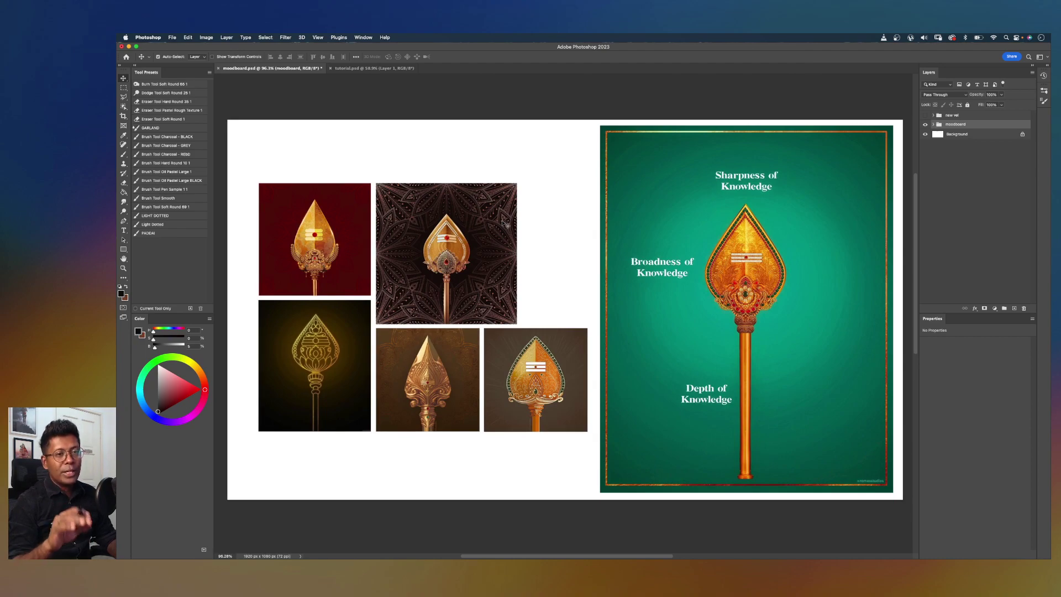
pyautogui.moveTo(569, 197); pyautogui.dragTo(561, 199)
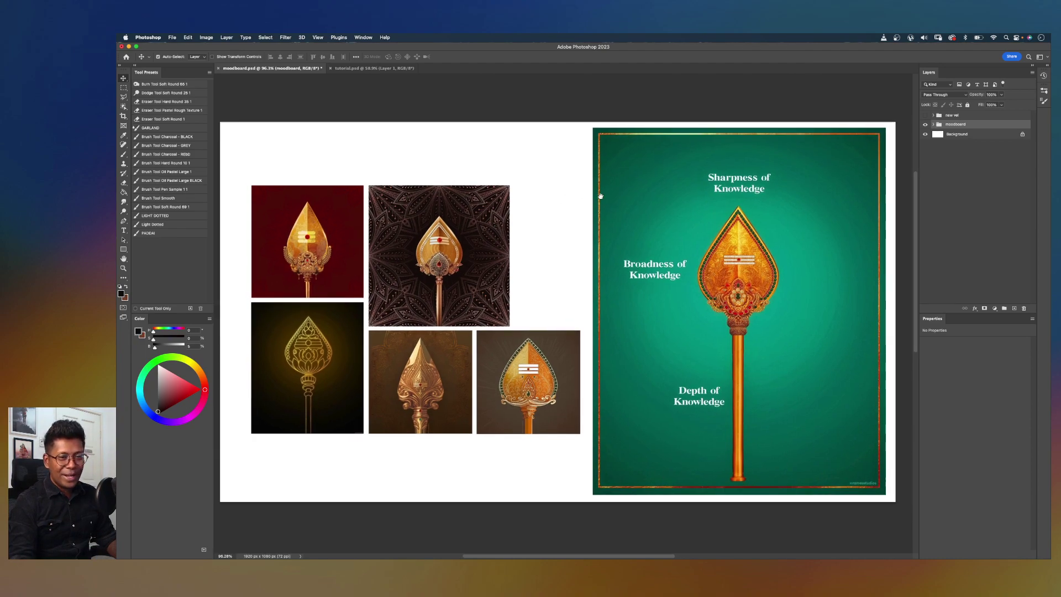
pyautogui.click(926, 115)
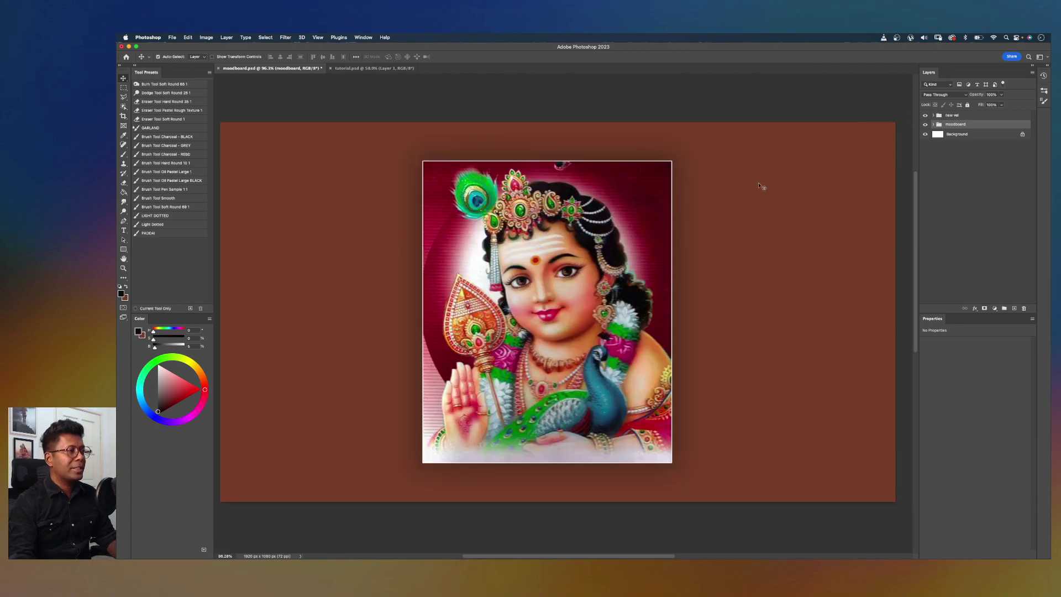
pyautogui.scroll(3, 759, 186)
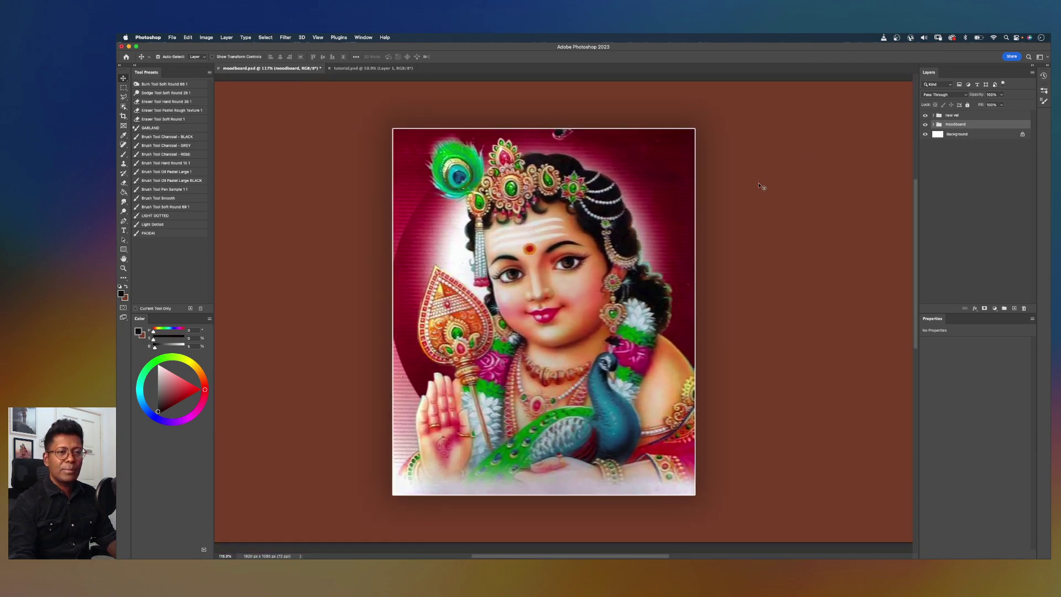
pyautogui.moveTo(661, 209); pyautogui.dragTo(666, 207)
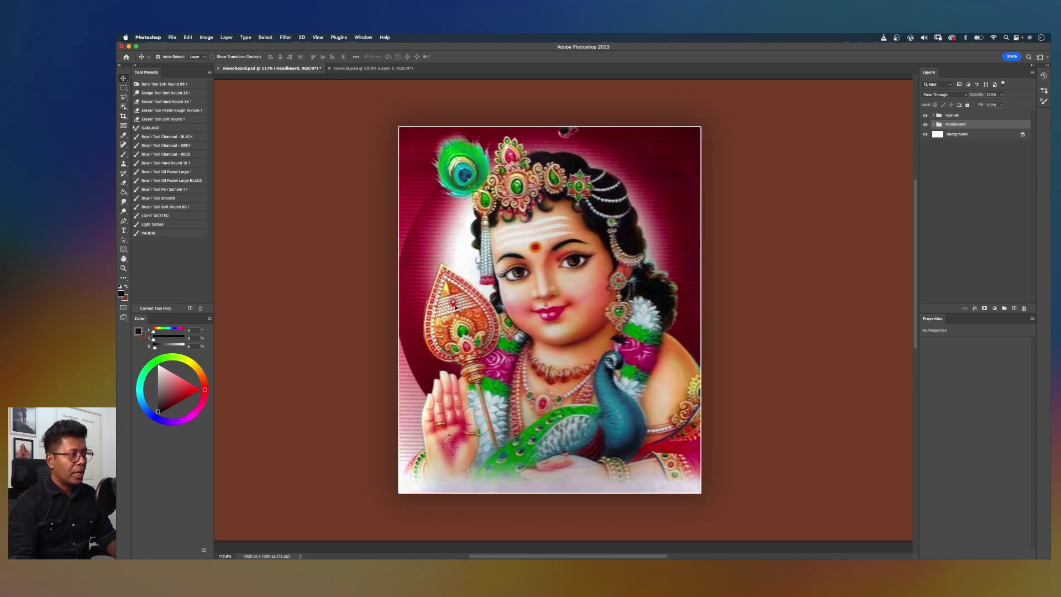
pyautogui.scroll(5, 456, 307)
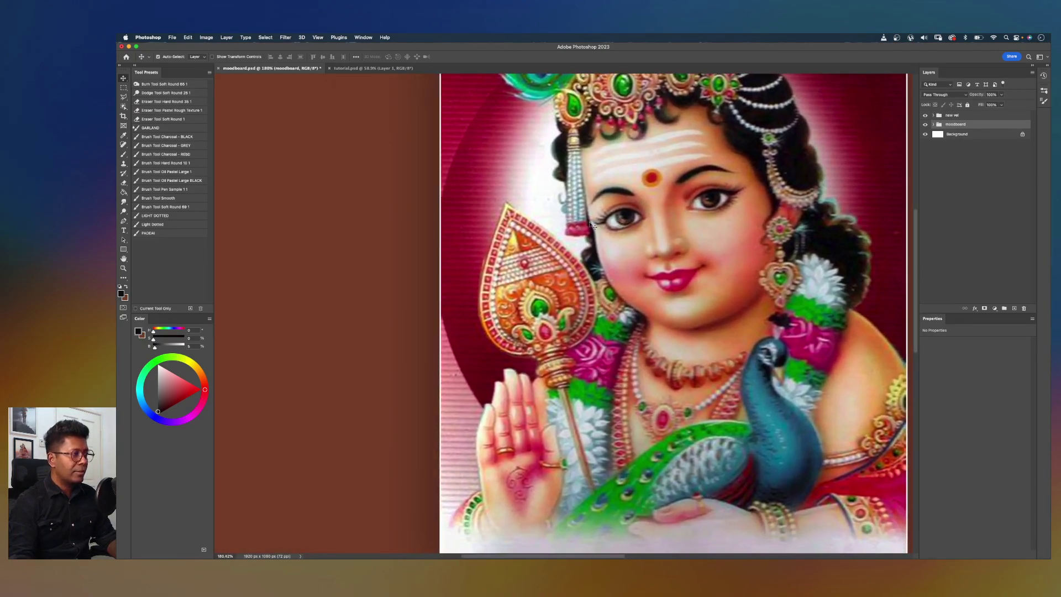
pyautogui.scroll(4, 589, 221)
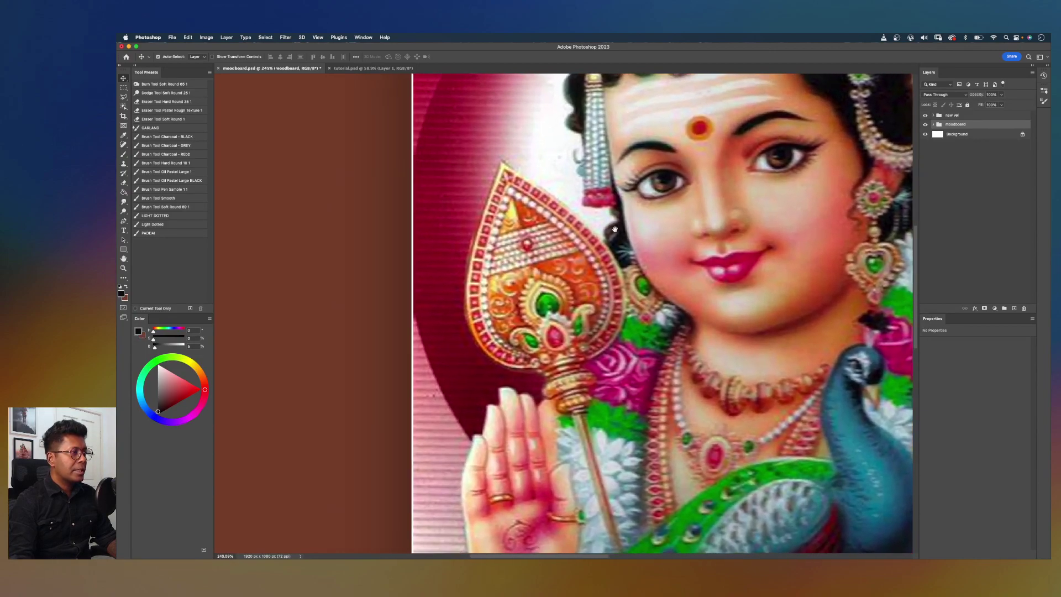
pyautogui.moveTo(614, 229); pyautogui.dragTo(603, 246)
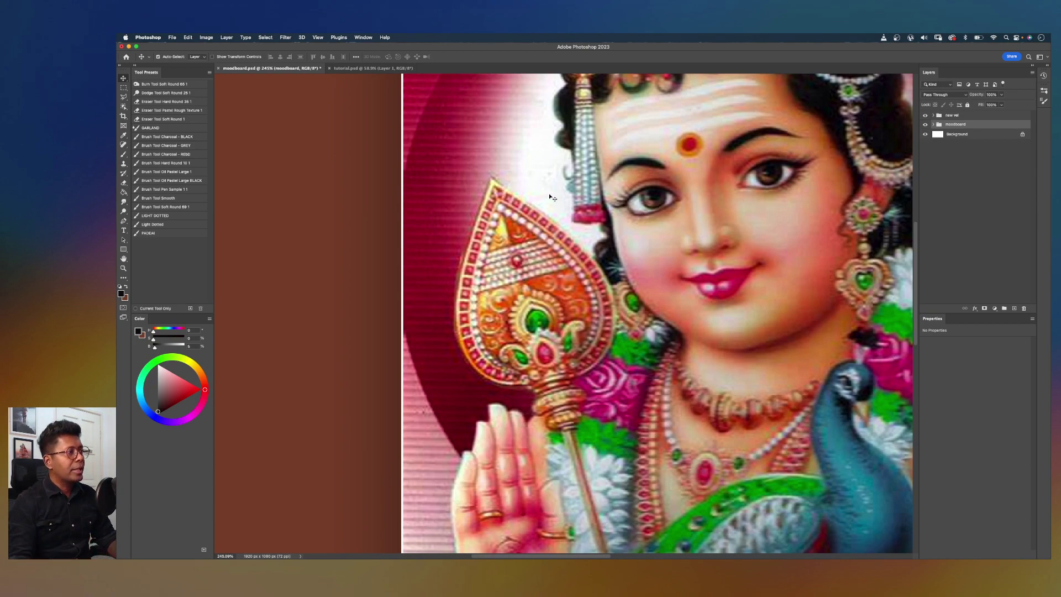
pyautogui.moveTo(540, 244); pyautogui.dragTo(530, 242)
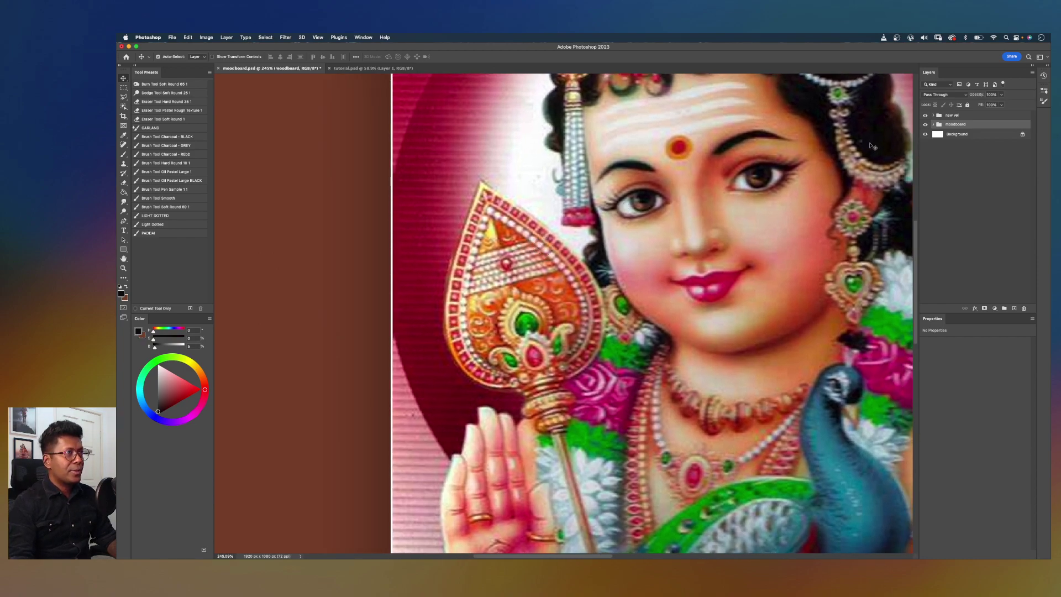
# Step: Select Layer 11 inside the new vel group and draw a rectangular marquee of about 210 by 260 px around the spearhead
pyautogui.click(935, 117)
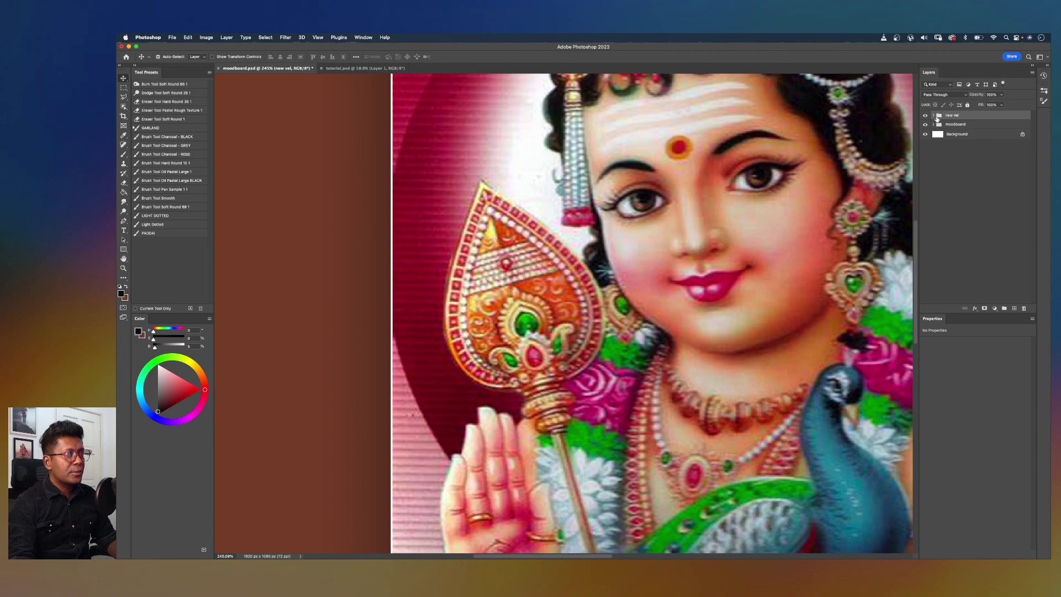
pyautogui.click(934, 116)
pyautogui.click(966, 128)
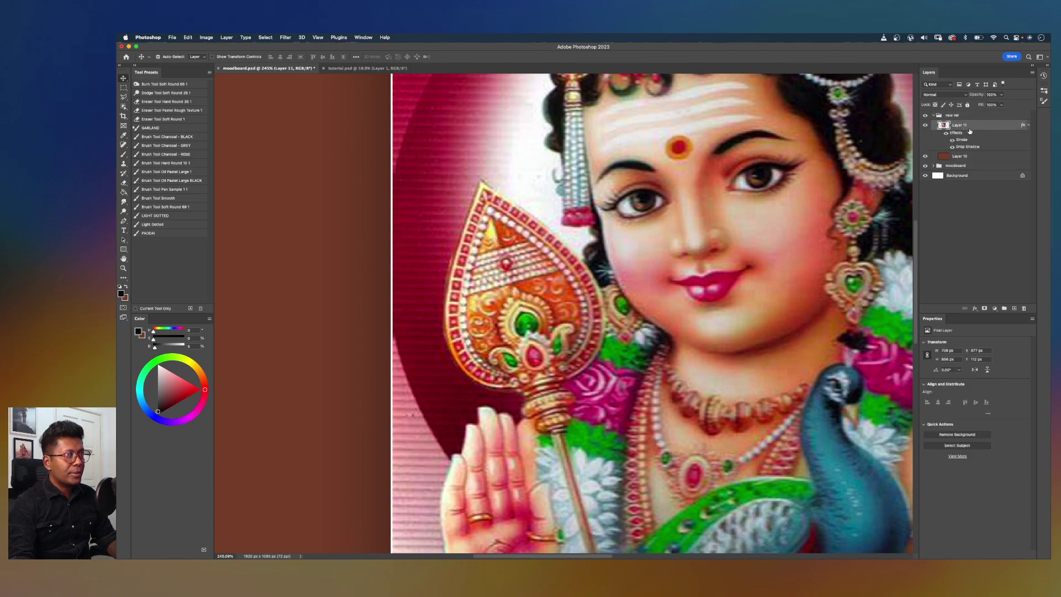
pyautogui.press('m')
pyautogui.moveTo(427, 166); pyautogui.dragTo(618, 399)
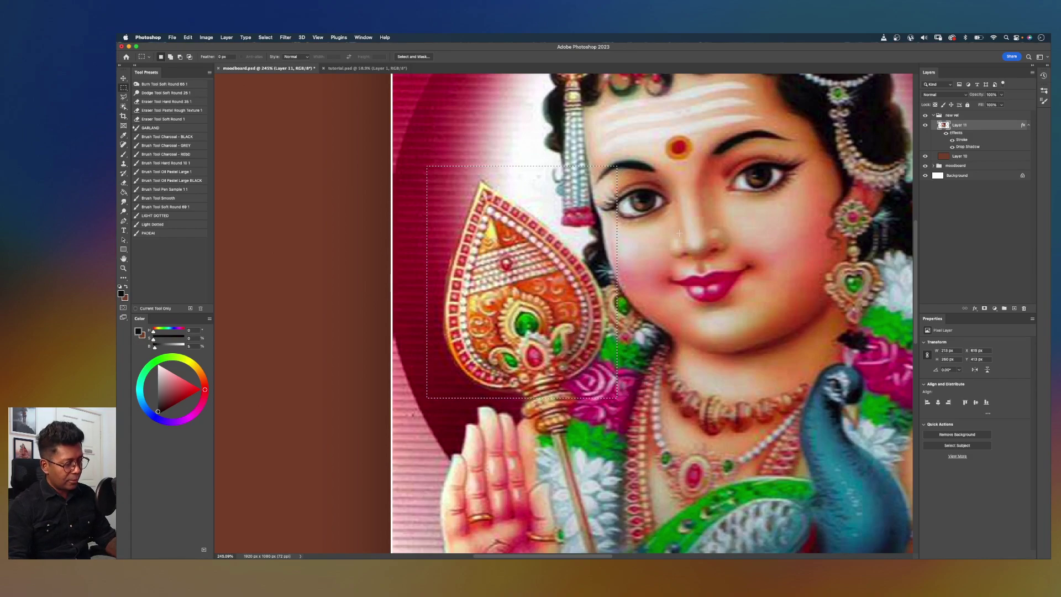
# Step: Paste the copied spearhead picture into tutorial.psd, then enlarge it to about 477 px wide and rotate it upright
pyautogui.click(374, 69)
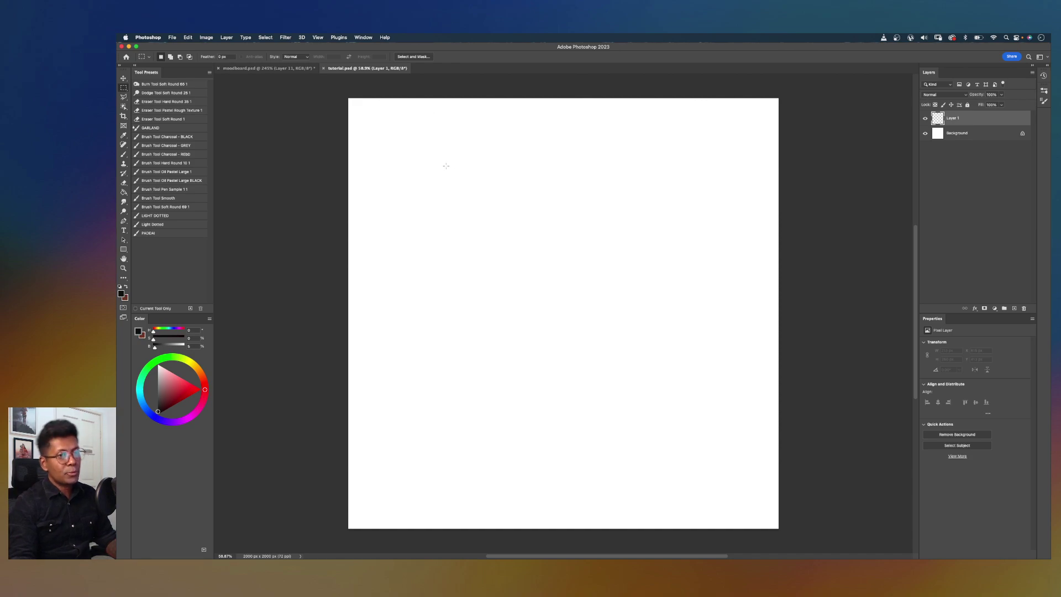
pyautogui.press('super+v')
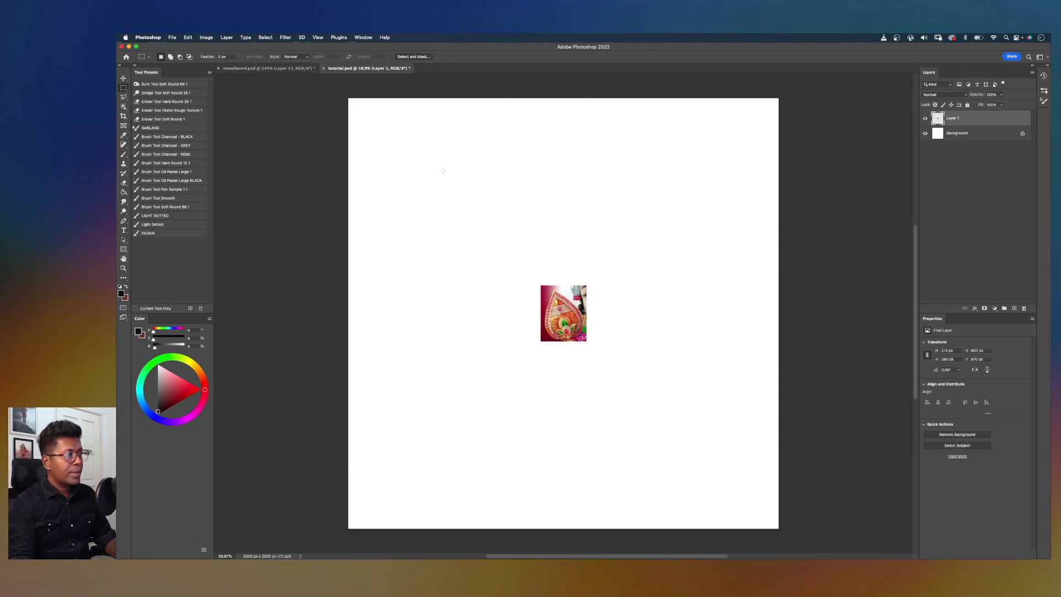
pyautogui.press('super+t')
pyautogui.moveTo(588, 284); pyautogui.dragTo(614, 276)
pyautogui.moveTo(570, 317); pyautogui.dragTo(574, 303)
pyautogui.press('Return')
pyautogui.press('m')
pyautogui.moveTo(531, 253); pyautogui.dragTo(622, 274)
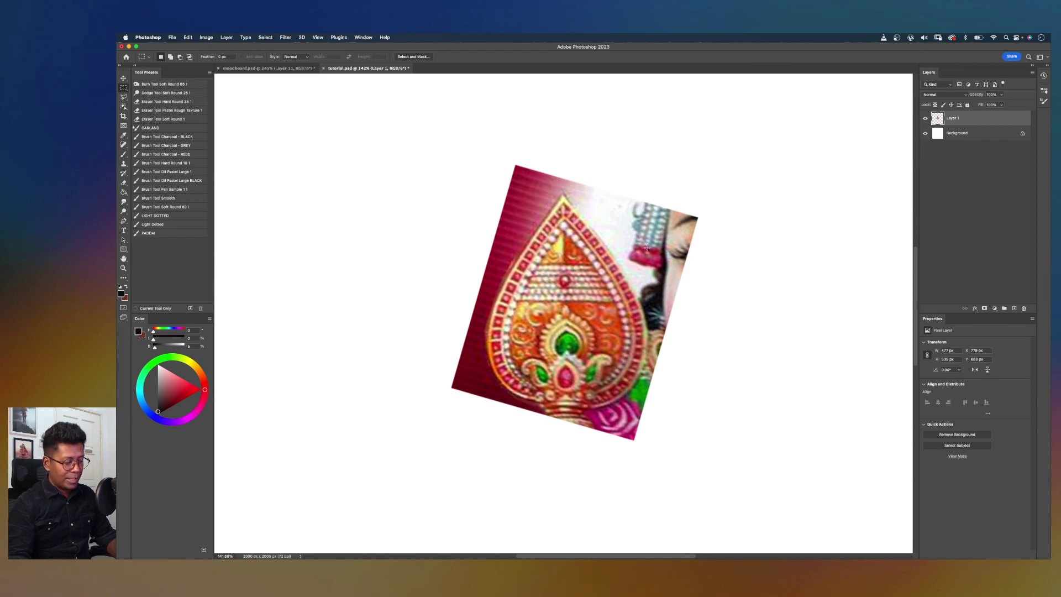
# Step: Show the rulers and check the spearhead's upright alignment against a temporary vertical guide through its tip
pyautogui.press('super+r')
pyautogui.moveTo(218, 254); pyautogui.dragTo(572, 243)
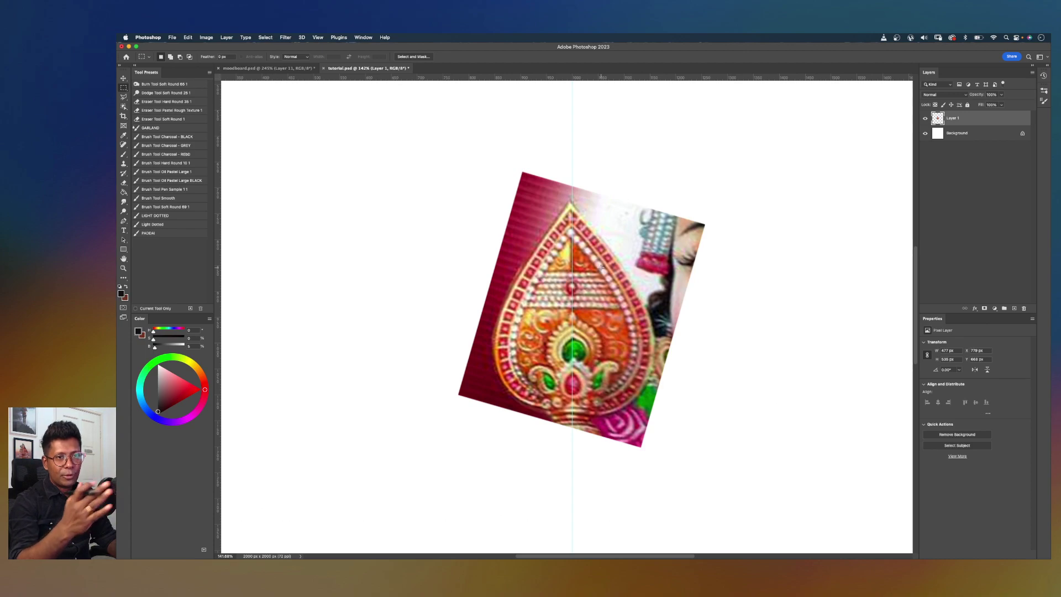
pyautogui.press('super+minus')
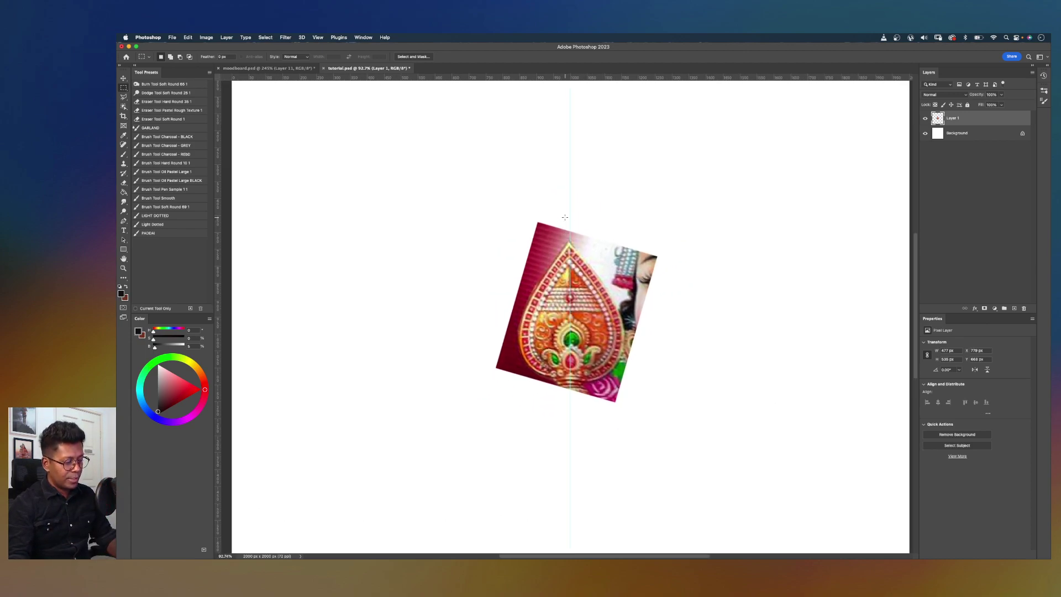
pyautogui.press('super+0')
pyautogui.press('super+0')
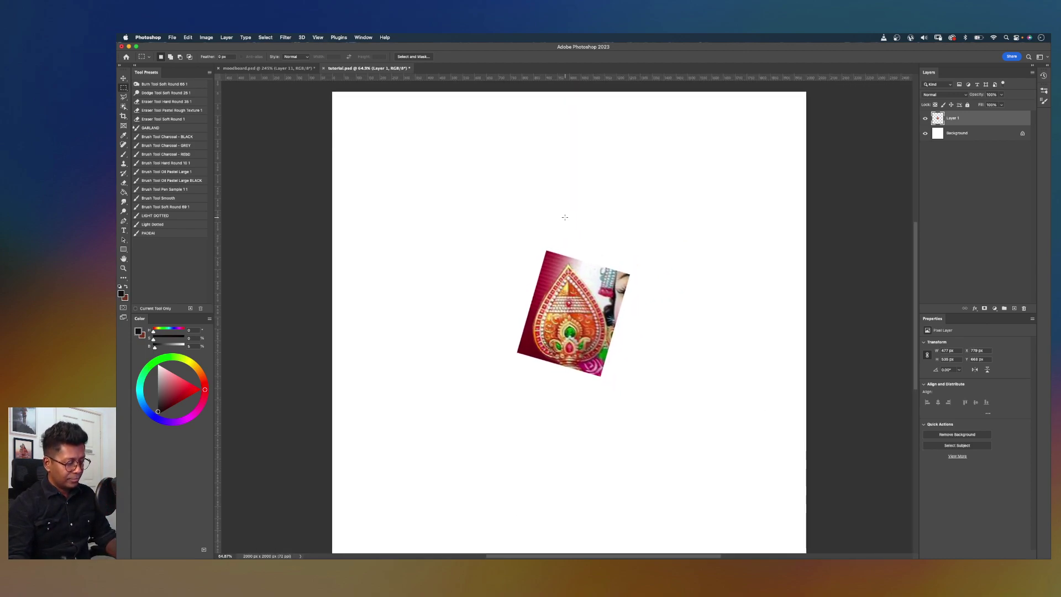
# Step: Move the spearhead picture into the canvas's upper-left corner and scale it down to about 389 px wide
pyautogui.press('v')
pyautogui.moveTo(587, 331); pyautogui.dragTo(401, 182)
pyautogui.press('super+t')
pyautogui.press('Return')
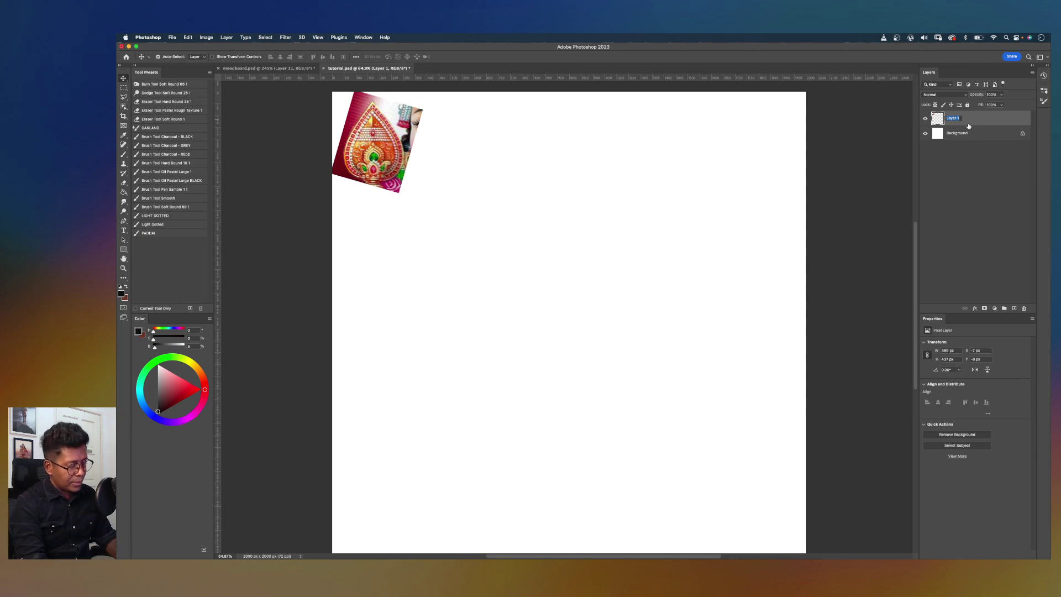
# Step: Rename the picture's layer as reference and add a new layer named sketch above it
pyautogui.write('reference')
pyautogui.press('Return')
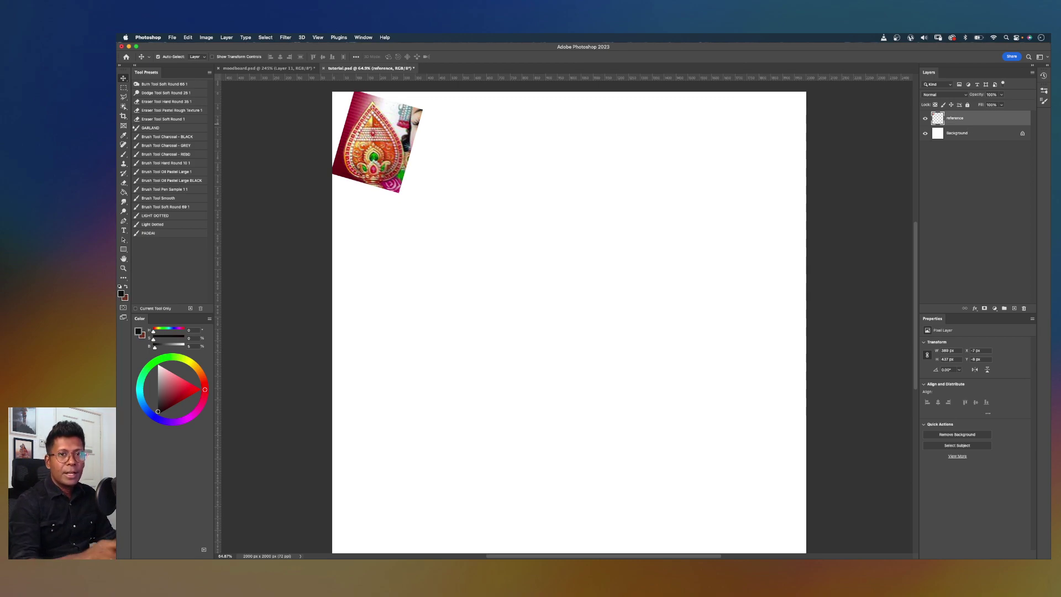
pyautogui.click(1013, 308)
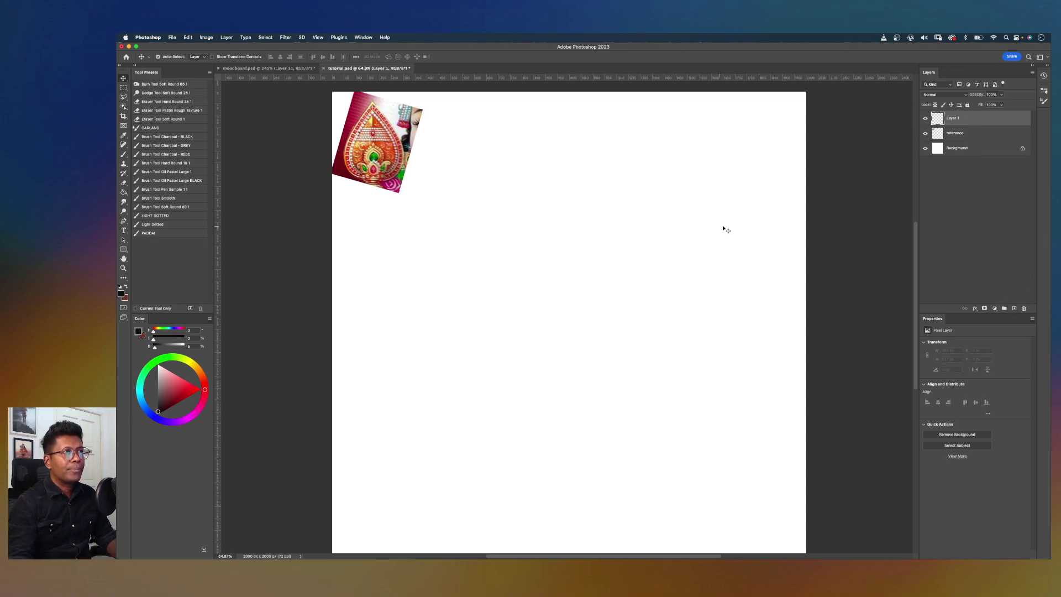
pyautogui.doubleClick(951, 119)
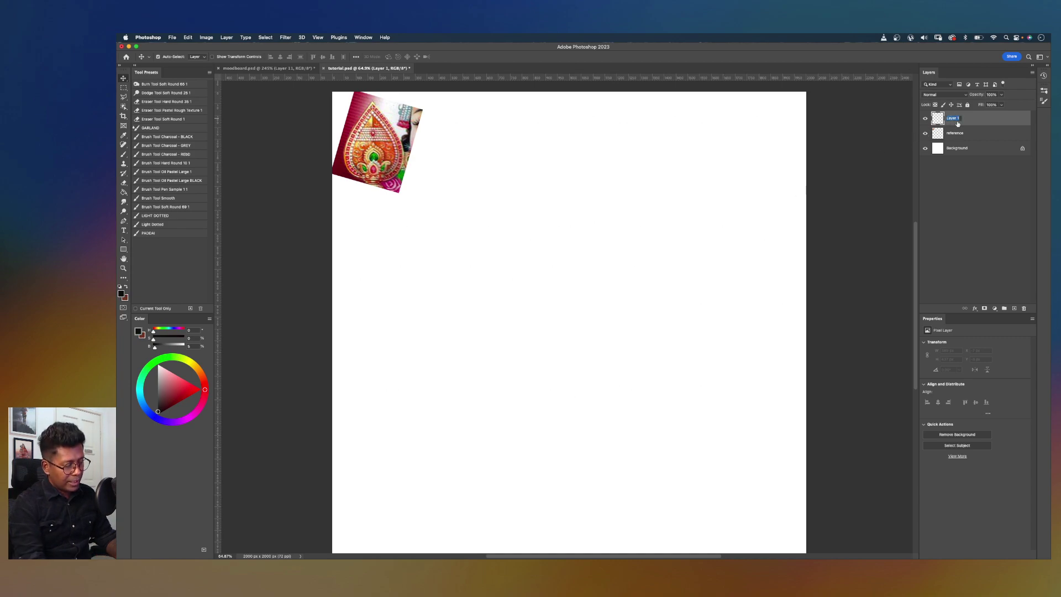
pyautogui.write('sketch')
pyautogui.press('Return')
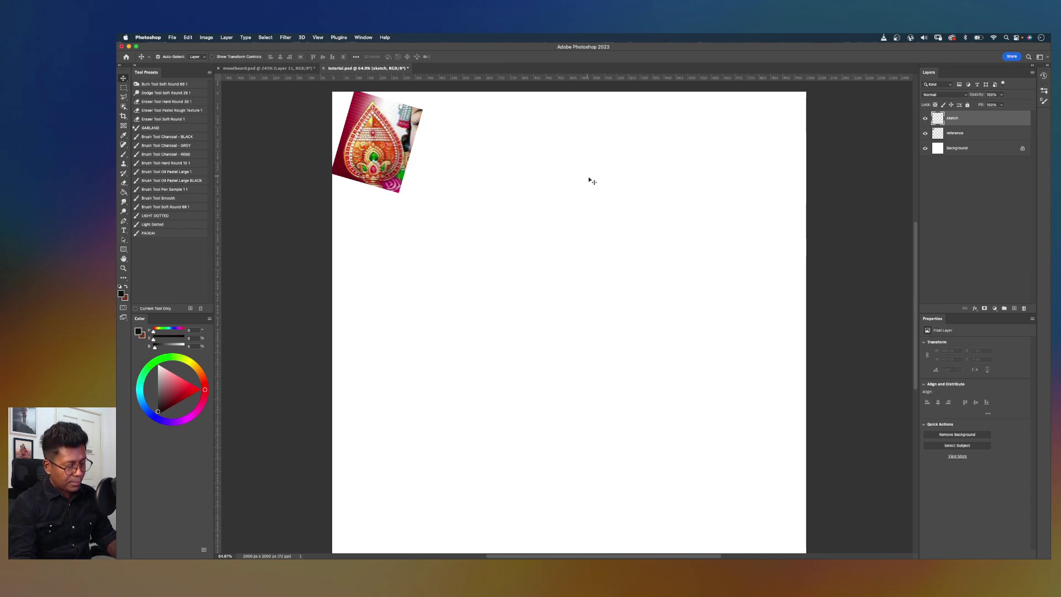
# Step: Turn on vertical paint symmetry for the Brush tool and extend its centred axis to span the canvas height
pyautogui.press('b')
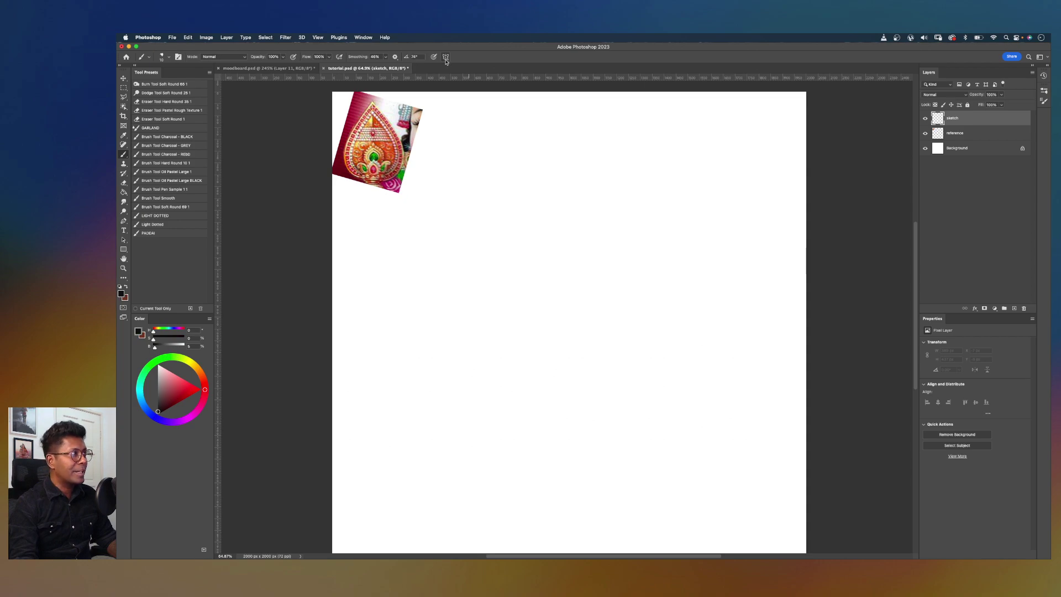
pyautogui.click(445, 58)
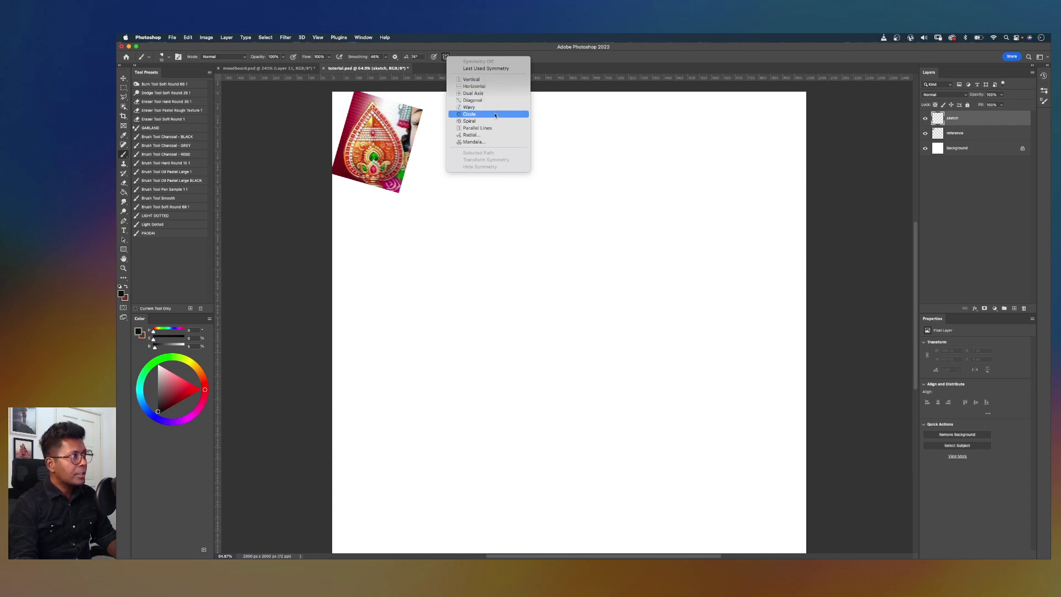
pyautogui.click(487, 79)
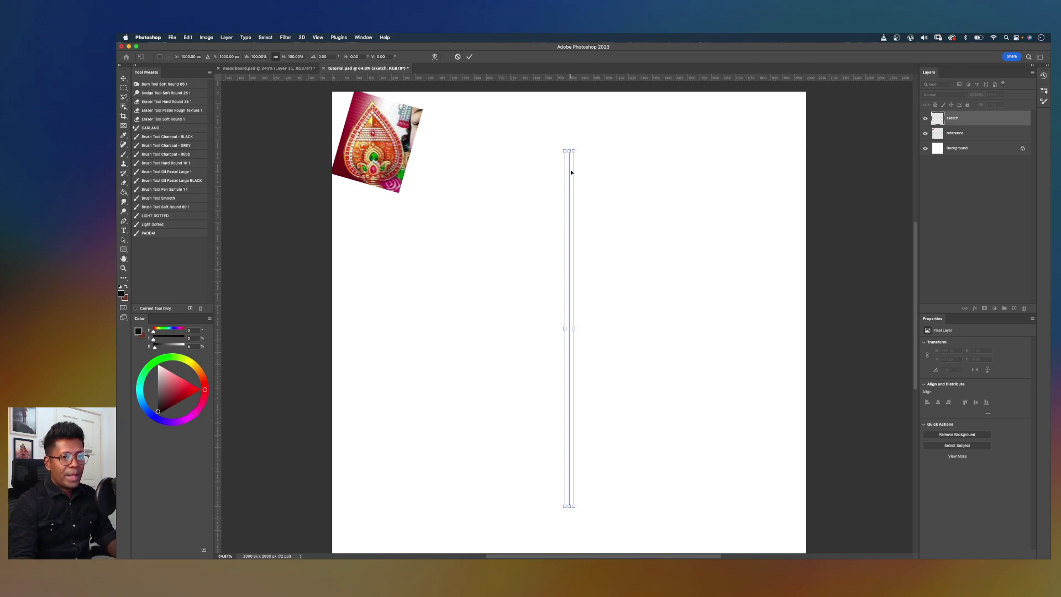
pyautogui.moveTo(569, 149); pyautogui.dragTo(570, 90)
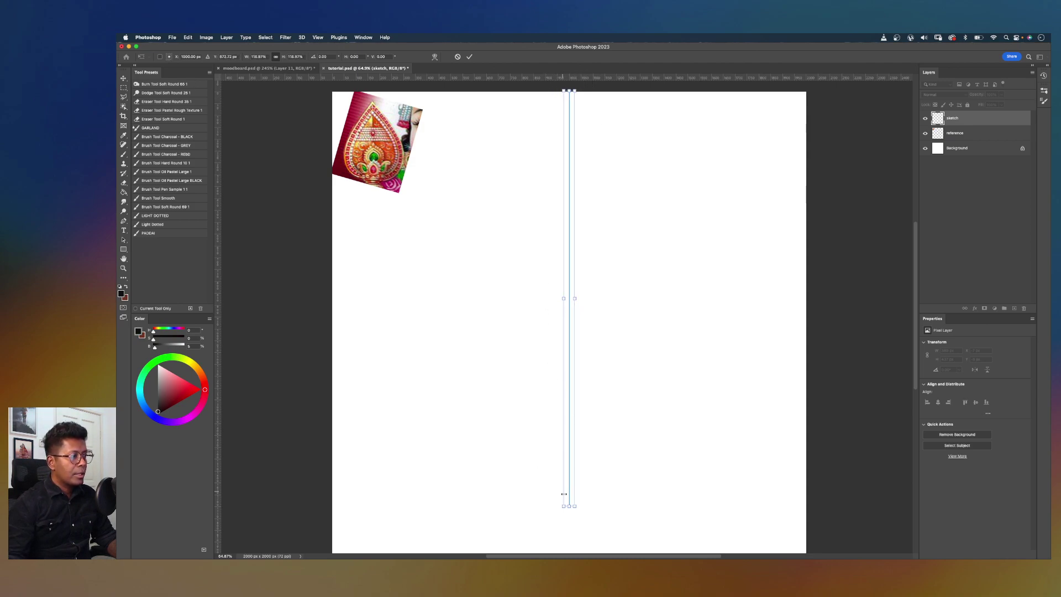
pyautogui.moveTo(570, 507); pyautogui.dragTo(570, 518)
pyautogui.moveTo(572, 551); pyautogui.dragTo(571, 546)
pyautogui.press('Return')
pyautogui.press('b')
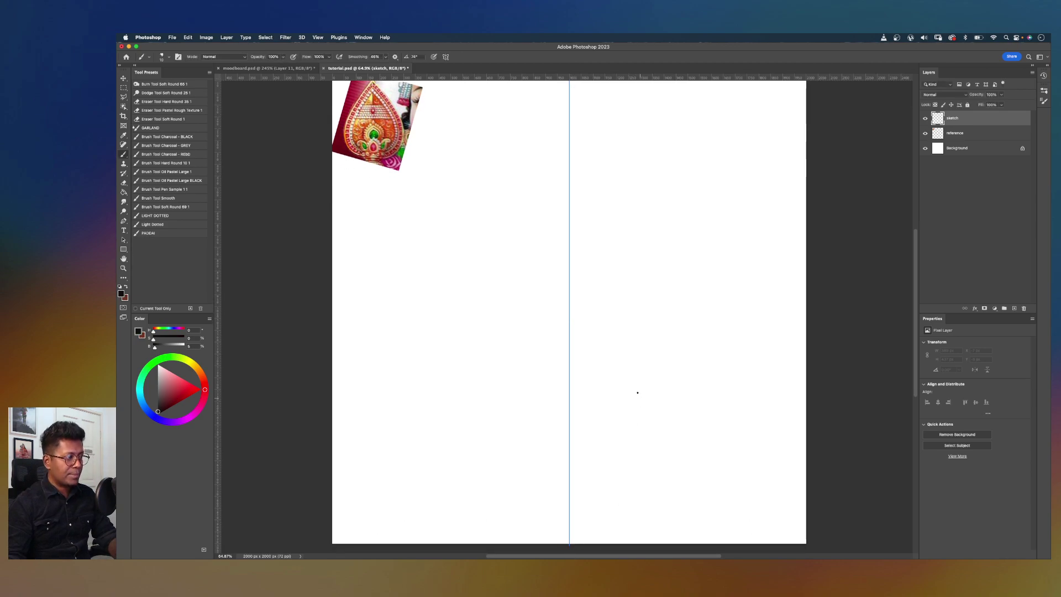
# Step: Scribble loose looping strokes on the sketch layer to try out the mirrored brush symmetry
pyautogui.scroll(3, 628, 199)
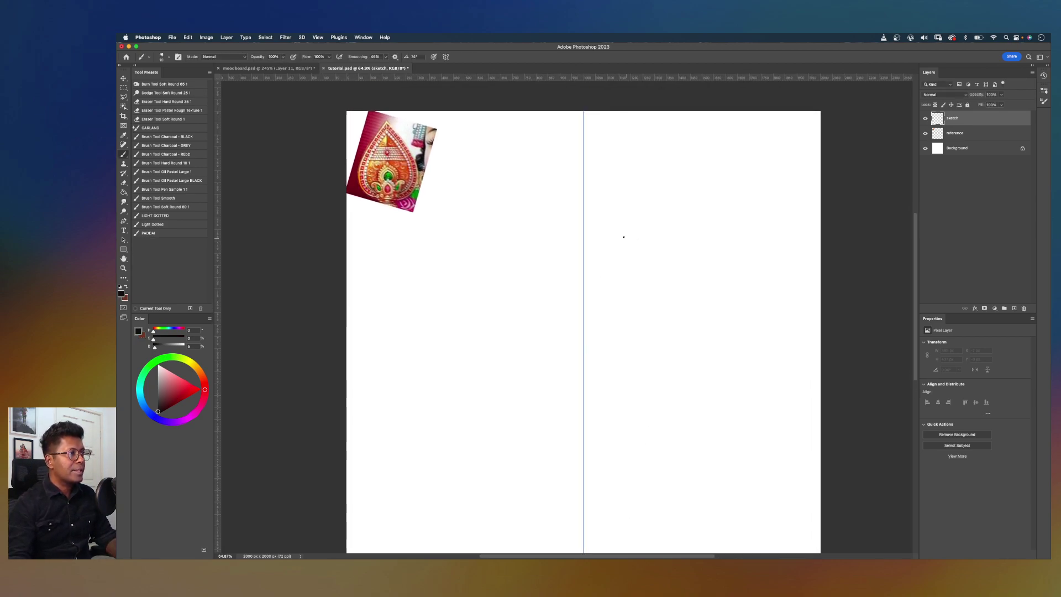
pyautogui.scroll(-1, 632, 229)
pyautogui.hscroll(1, 632, 229)
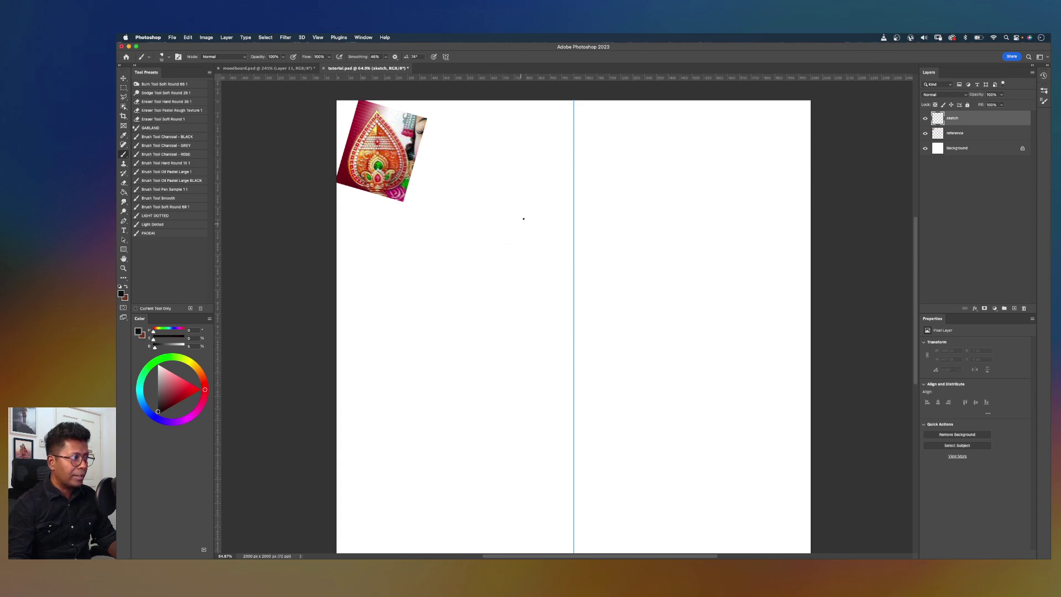
pyautogui.moveTo(510, 221)
pyautogui.mouseDown()
pyautogui.moveTo(395, 295)
pyautogui.moveTo(365, 252)
pyautogui.moveTo(457, 337)
pyautogui.moveTo(525, 299)
pyautogui.moveTo(478, 313)
pyautogui.moveTo(435, 380)
pyautogui.moveTo(375, 365)
pyautogui.moveTo(510, 422)
pyautogui.moveTo(484, 367)
pyautogui.moveTo(451, 454)
pyautogui.moveTo(346, 461)
pyautogui.moveTo(514, 473)
pyautogui.mouseUp()
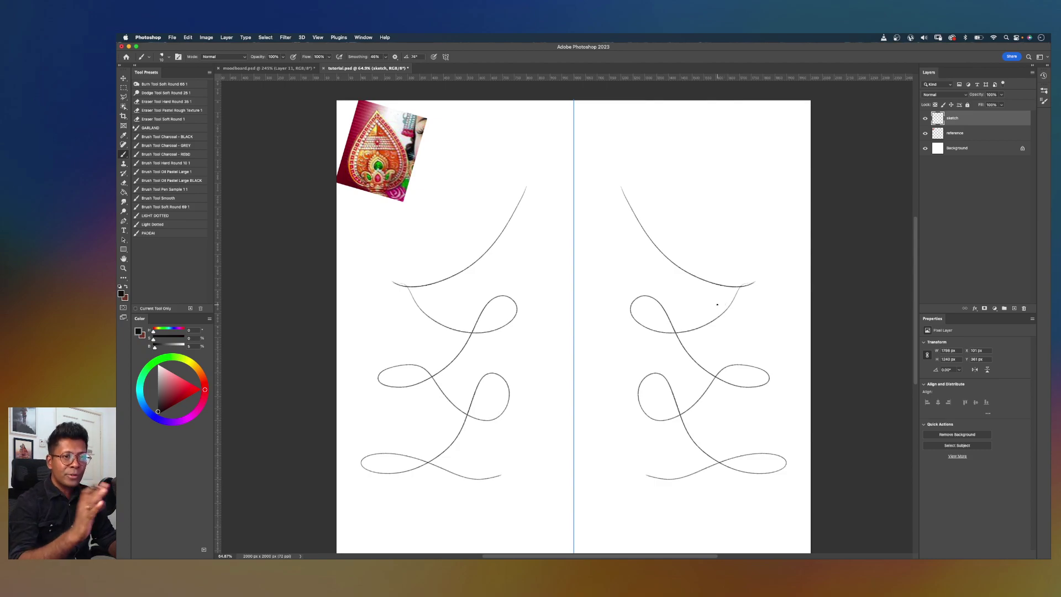
pyautogui.moveTo(425, 215)
pyautogui.mouseDown()
pyautogui.moveTo(496, 201)
pyautogui.moveTo(563, 160)
pyautogui.mouseUp()
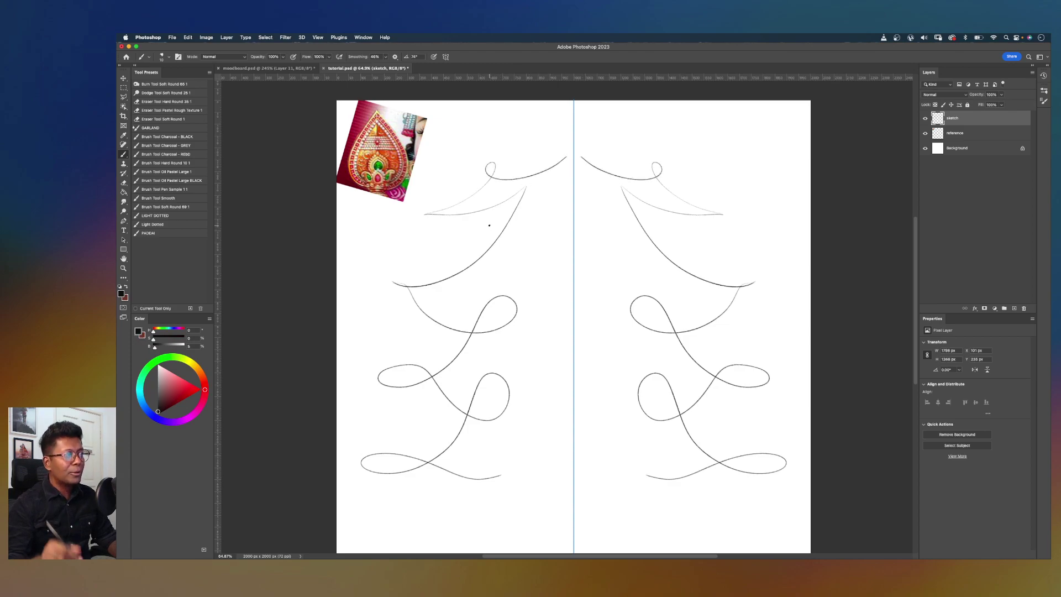
pyautogui.moveTo(529, 247)
pyautogui.mouseDown()
pyautogui.moveTo(497, 323)
pyautogui.moveTo(495, 353)
pyautogui.mouseUp()
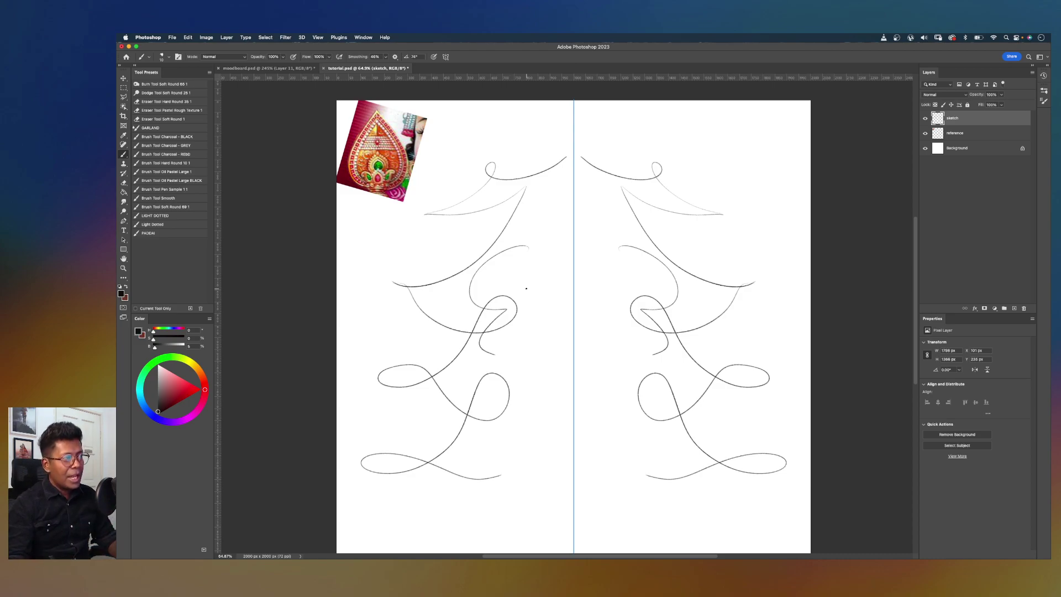
pyautogui.moveTo(405, 248)
pyautogui.mouseDown()
pyautogui.moveTo(474, 272)
pyautogui.moveTo(539, 226)
pyautogui.moveTo(472, 271)
pyautogui.moveTo(523, 351)
pyautogui.moveTo(424, 396)
pyautogui.moveTo(418, 322)
pyautogui.moveTo(508, 391)
pyautogui.moveTo(523, 372)
pyautogui.mouseUp()
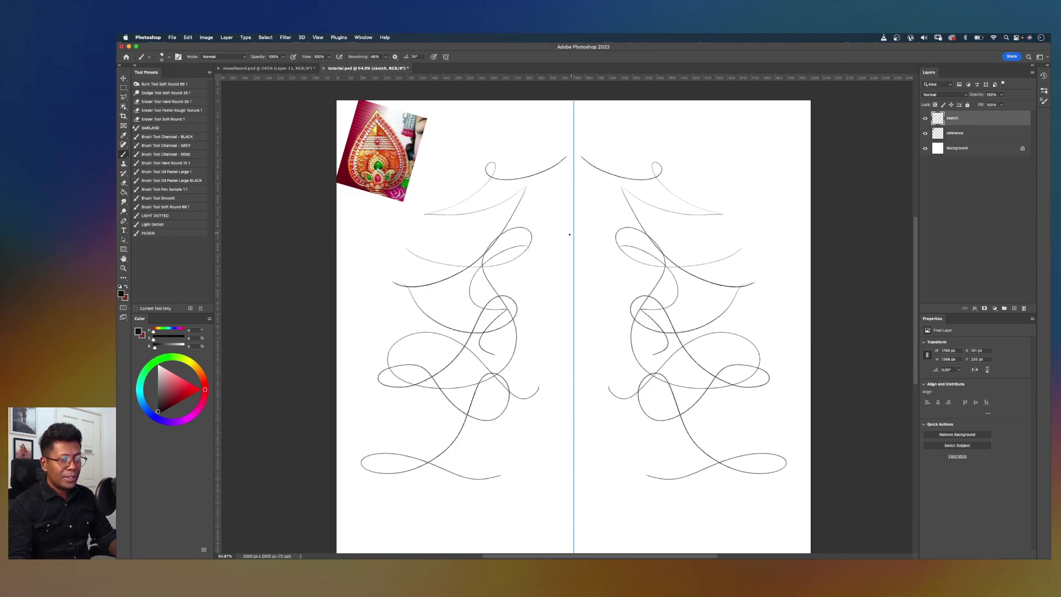
pyautogui.moveTo(440, 269)
pyautogui.mouseDown()
pyautogui.moveTo(447, 304)
pyautogui.moveTo(362, 311)
pyautogui.moveTo(517, 352)
pyautogui.moveTo(448, 347)
pyautogui.moveTo(520, 342)
pyautogui.moveTo(503, 426)
pyautogui.mouseUp()
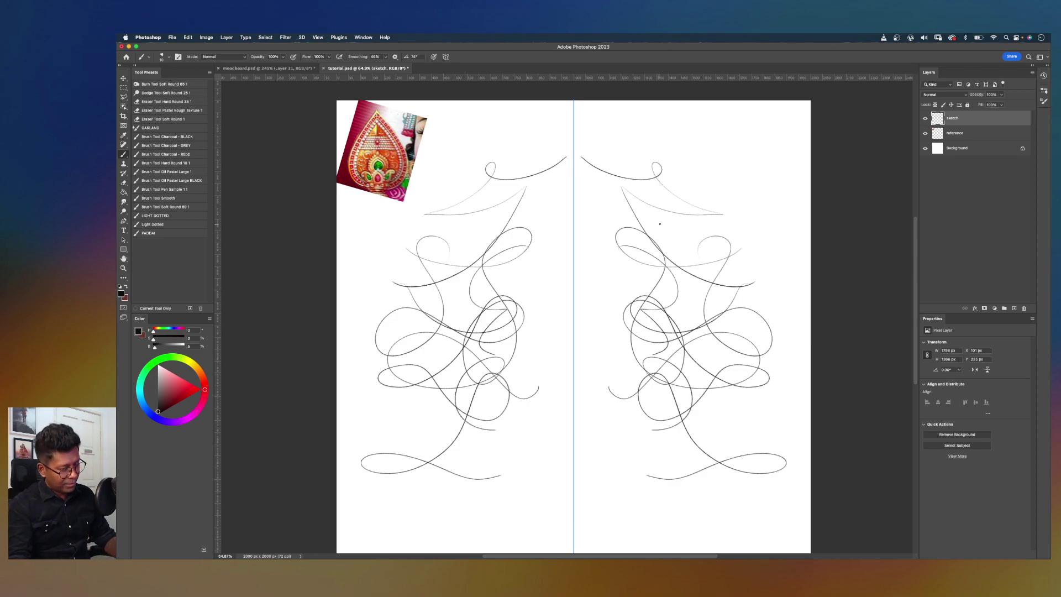
# Step: Select the whole canvas, delete the test scribbles from the sketch layer and deselect
pyautogui.press('super+a')
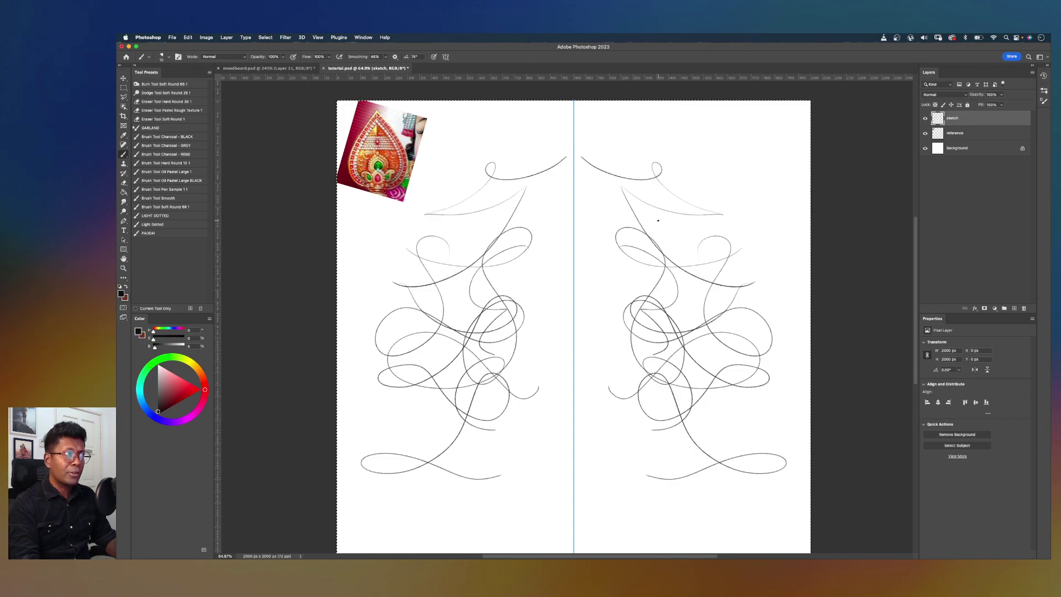
pyautogui.press('Delete')
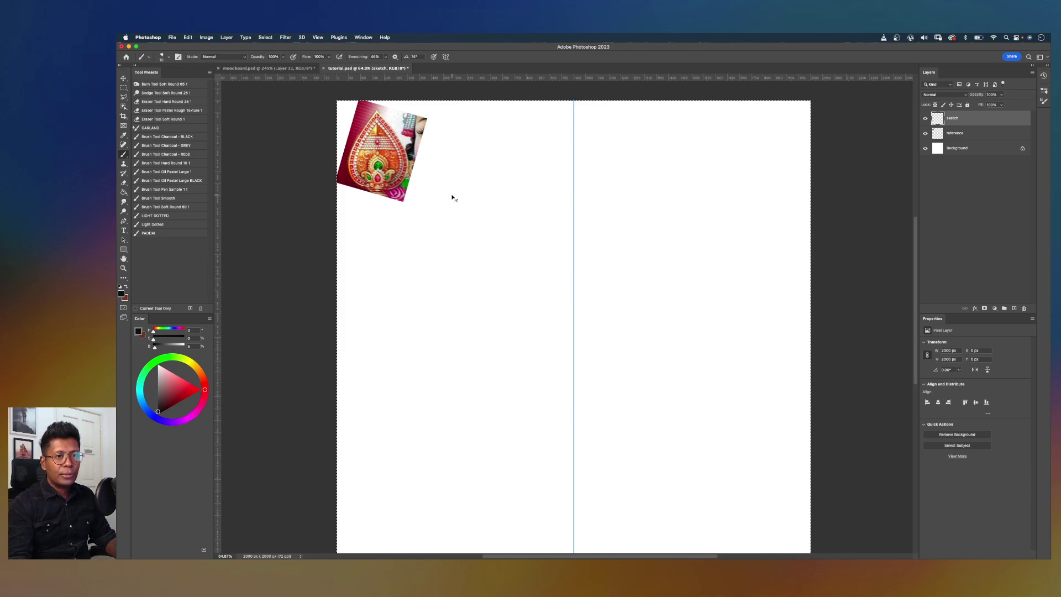
pyautogui.hotkey('ctrl', 'd')
pyautogui.click(477, 195)
pyautogui.scroll(-2, 518, 235)
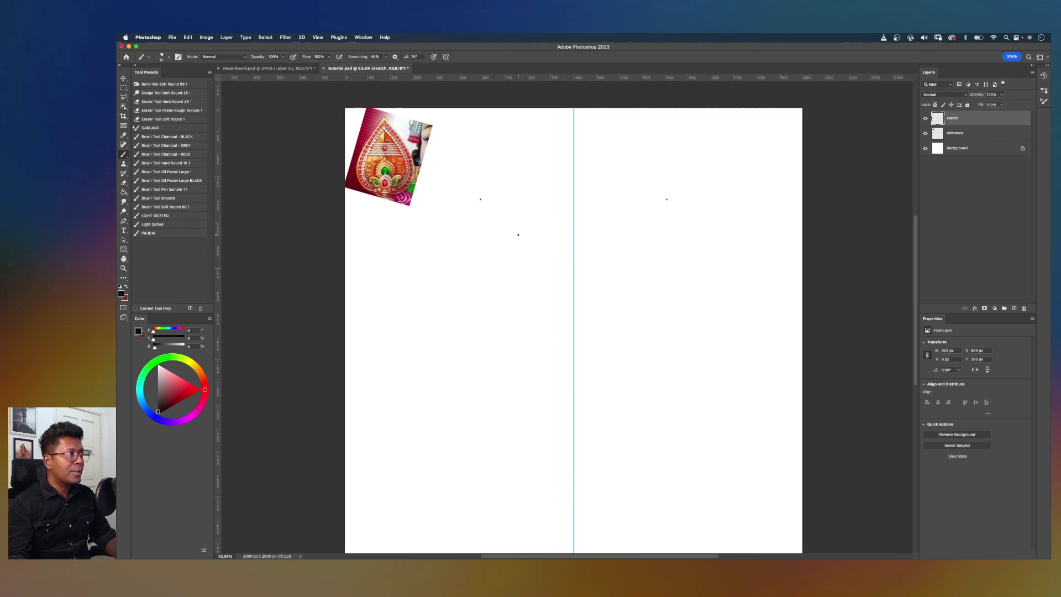
pyautogui.press('super+z')
pyautogui.press('space')
pyautogui.moveTo(517, 238); pyautogui.dragTo(521, 218)
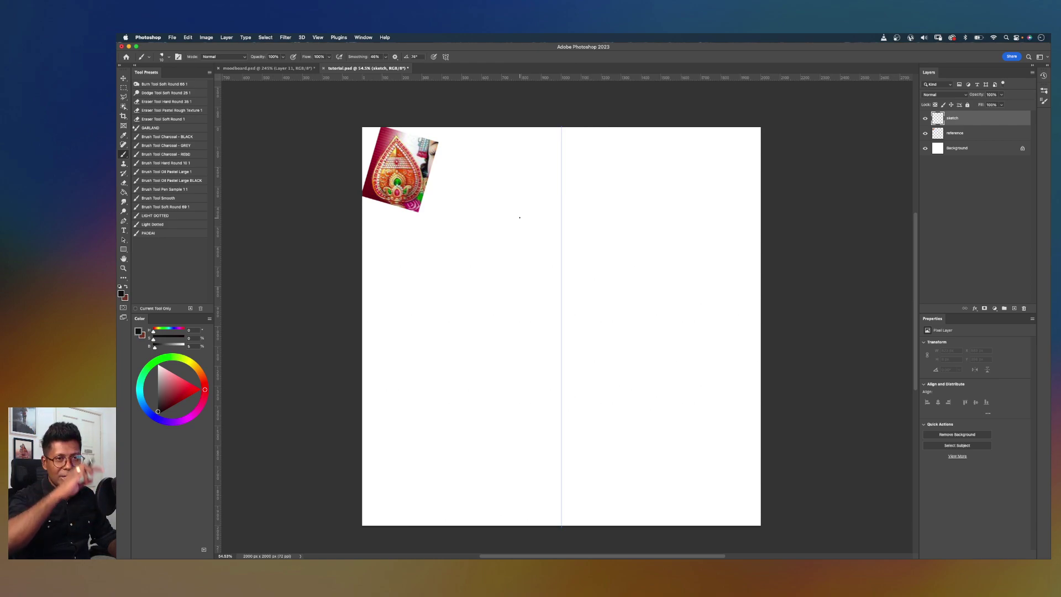
pyautogui.click(520, 217)
pyautogui.press('super+z')
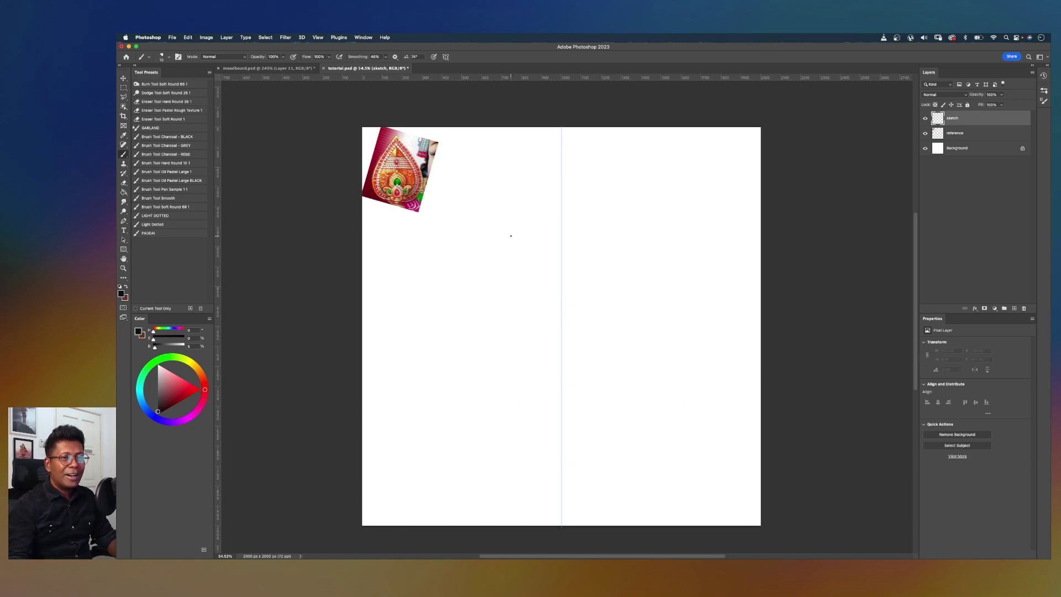
# Step: Sketch the vel's mirrored teardrop outline from a tip on the symmetry axis, about 950 by 1040 px, redoing the first attempt narrower
pyautogui.scroll(2, 510, 236)
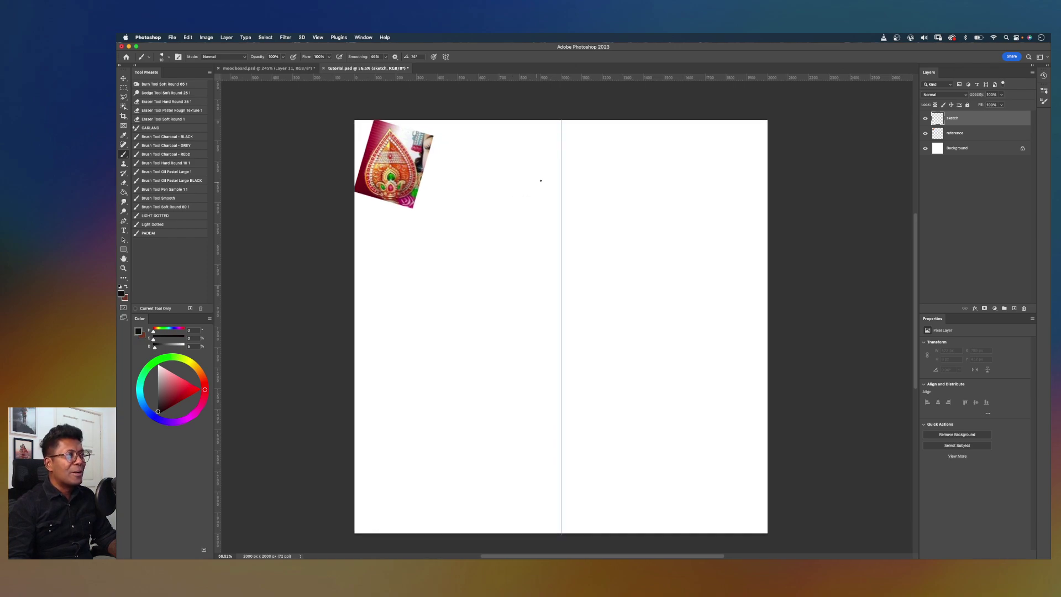
pyautogui.moveTo(580, 195); pyautogui.dragTo(587, 190)
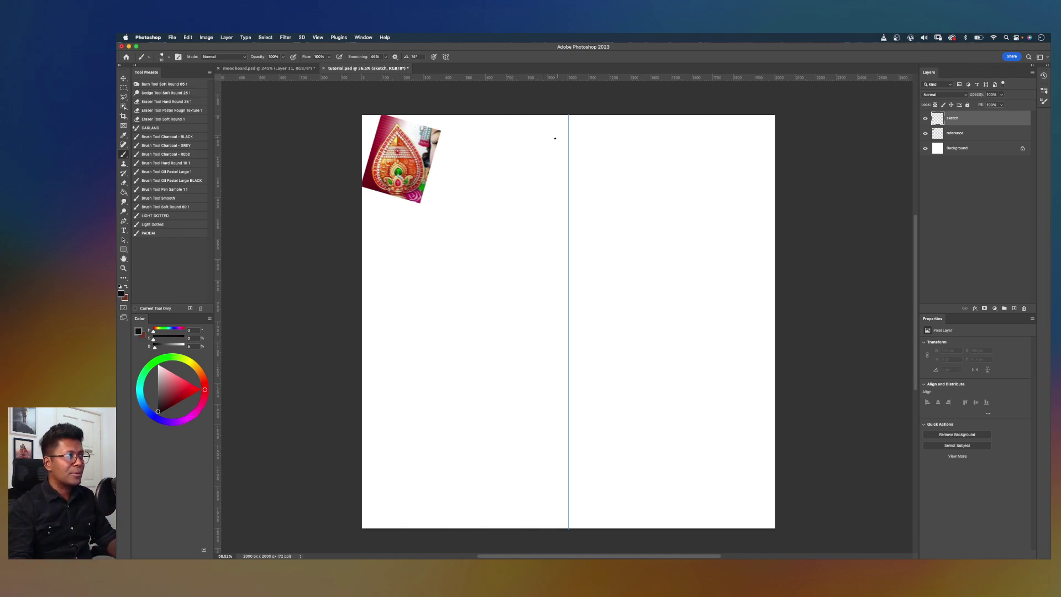
pyautogui.moveTo(569, 172)
pyautogui.mouseDown()
pyautogui.moveTo(455, 289)
pyautogui.moveTo(478, 387)
pyautogui.mouseUp()
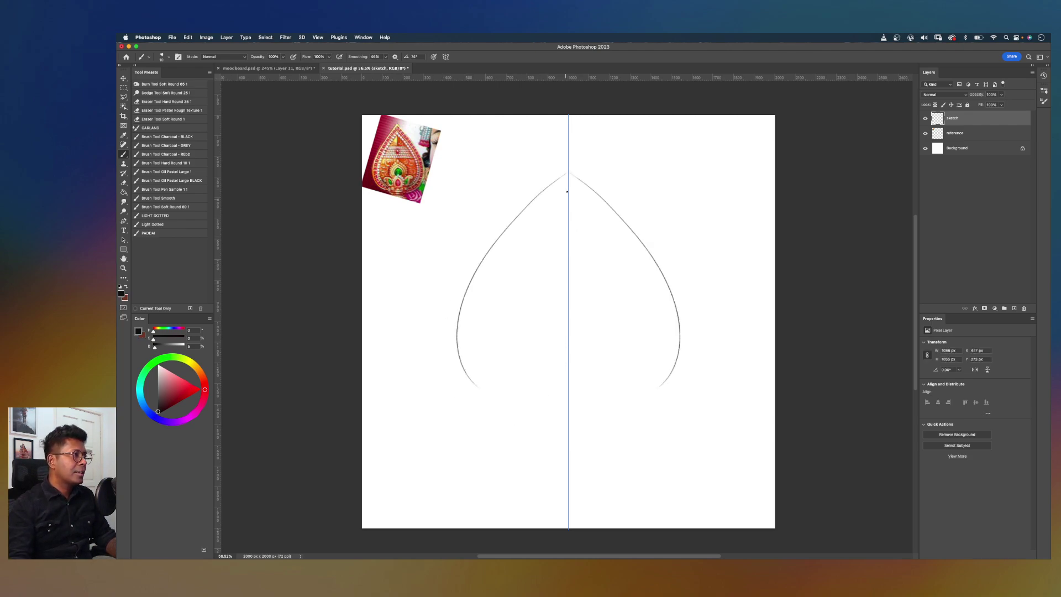
pyautogui.press('super+z')
pyautogui.moveTo(568, 172)
pyautogui.mouseDown()
pyautogui.moveTo(542, 192)
pyautogui.moveTo(458, 333)
pyautogui.moveTo(576, 389)
pyautogui.mouseUp()
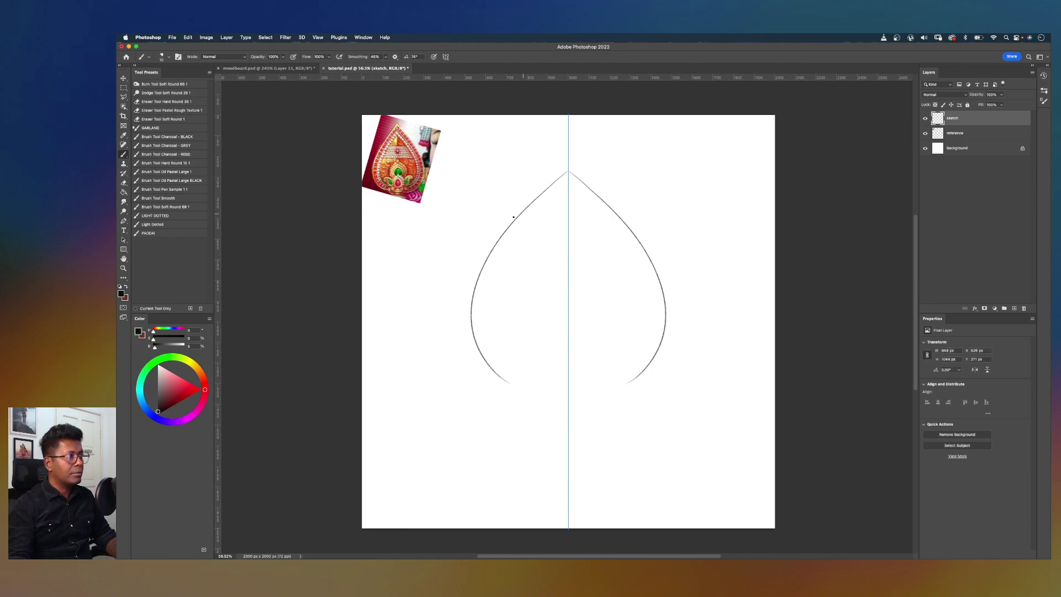
pyautogui.scroll(3, 477, 217)
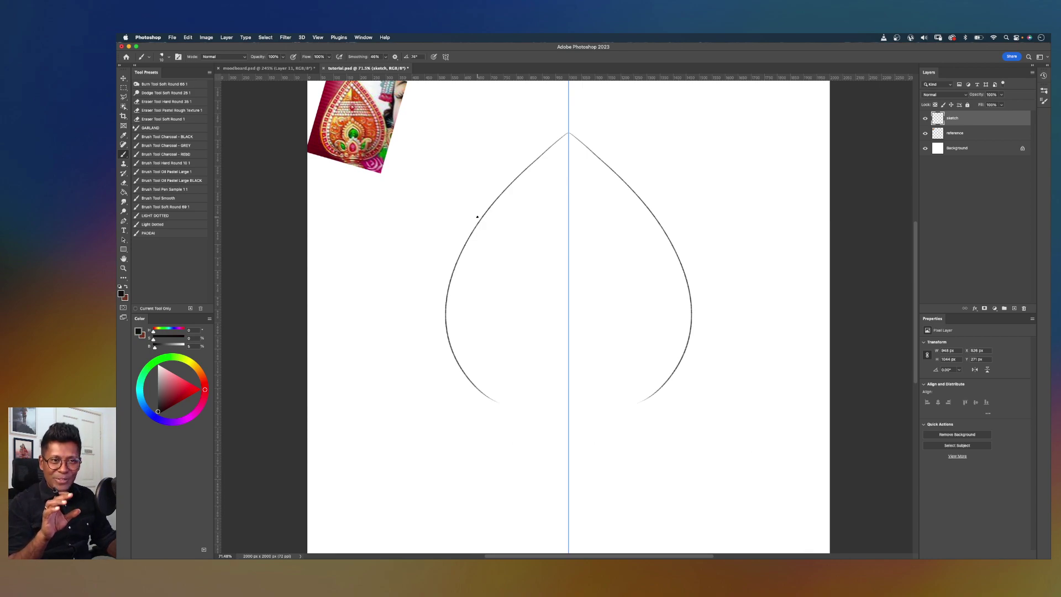
pyautogui.moveTo(576, 260)
pyautogui.mouseDown()
pyautogui.moveTo(614, 270)
pyautogui.moveTo(583, 292)
pyautogui.mouseUp()
pyautogui.scroll(2, 578, 269)
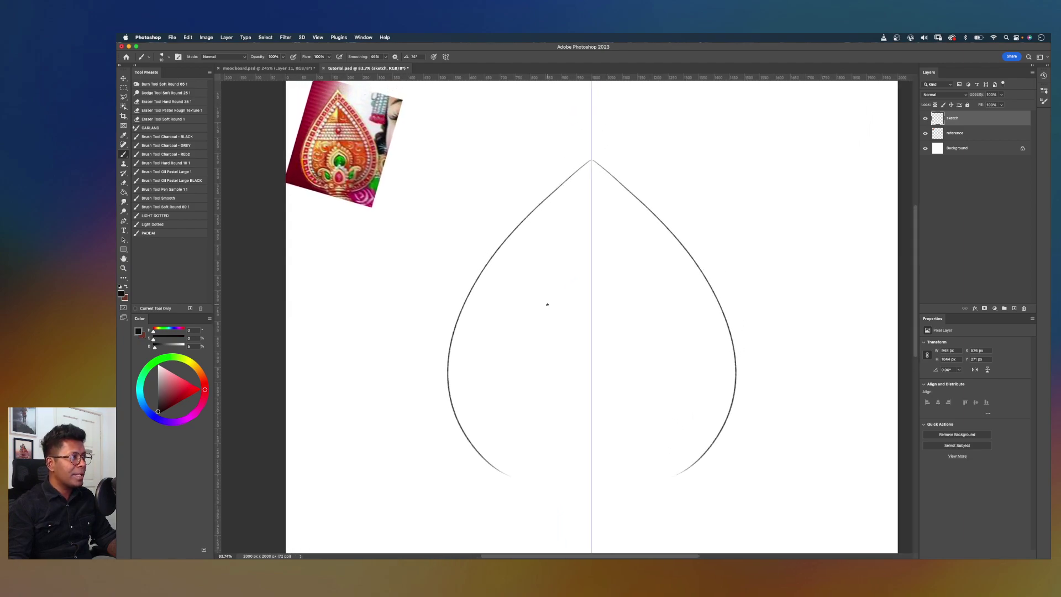
pyautogui.scroll(1, 547, 304)
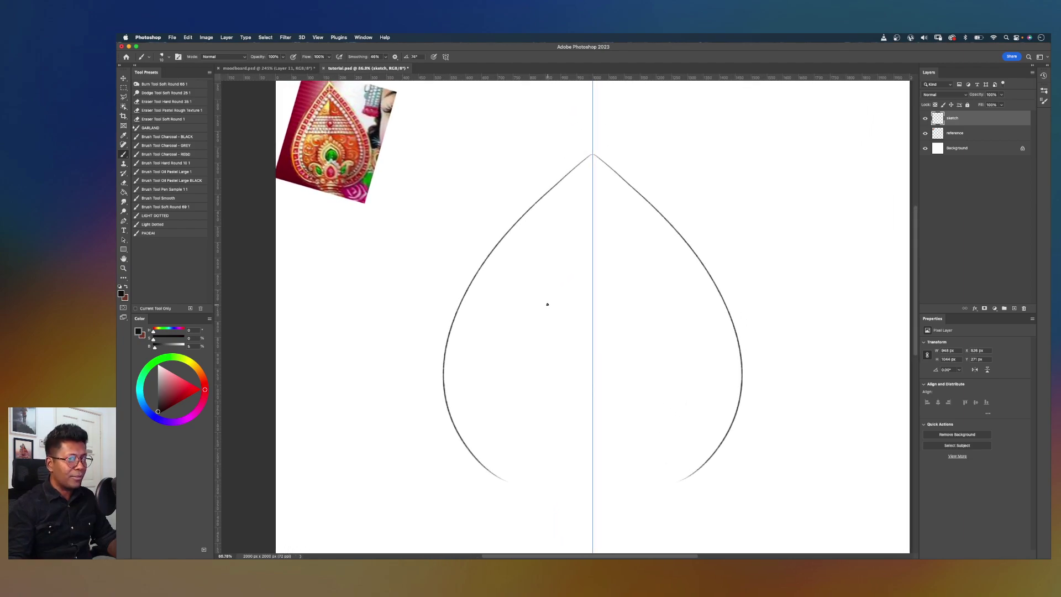
# Step: Examine the ornament details in the pasted reference picture and compare them with the sketched vel outline
pyautogui.moveTo(550, 263); pyautogui.dragTo(575, 289)
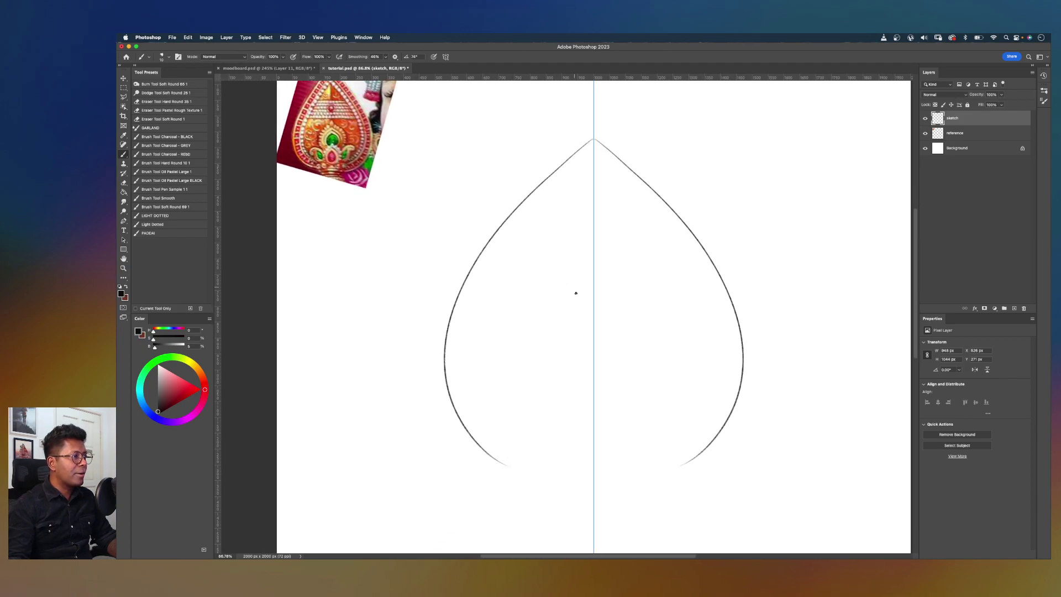
pyautogui.scroll(1, 566, 364)
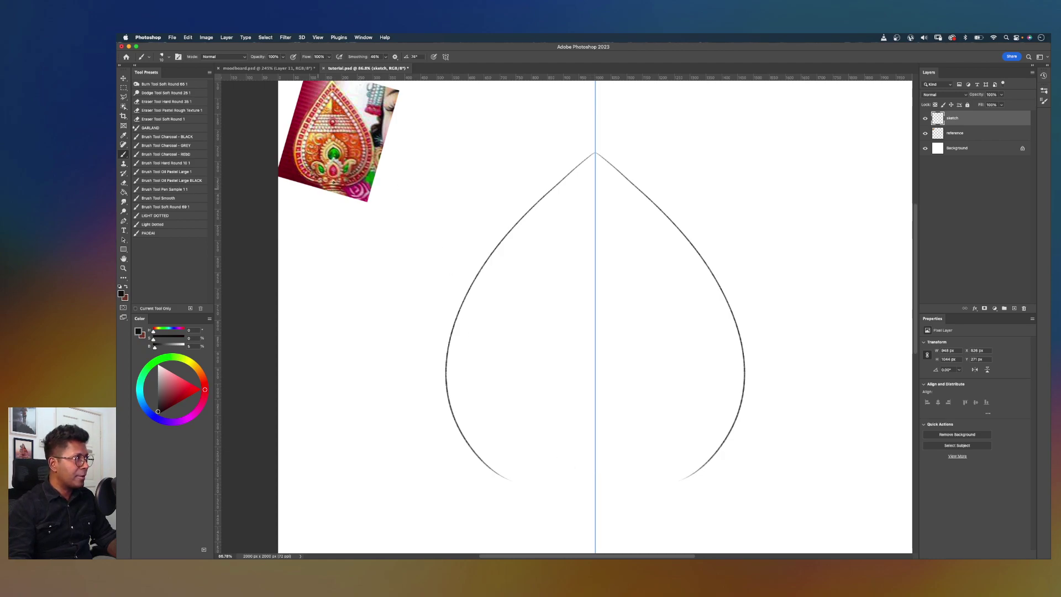
pyautogui.scroll(5, 316, 164)
pyautogui.moveTo(457, 175); pyautogui.dragTo(696, 343)
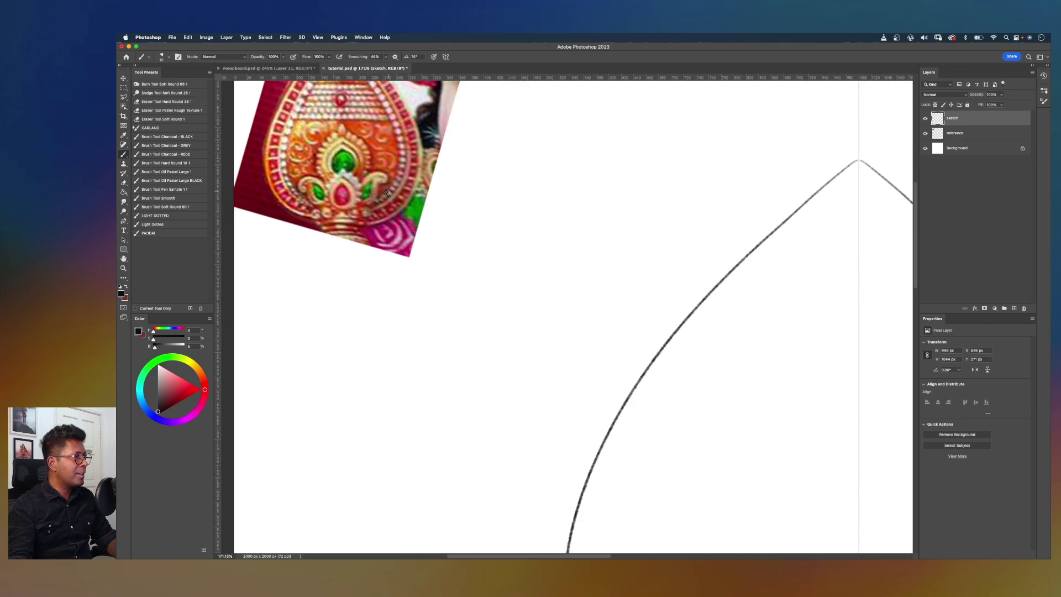
pyautogui.scroll(-2, 389, 192)
pyautogui.moveTo(584, 309); pyautogui.dragTo(483, 249)
pyautogui.scroll(-5, 531, 244)
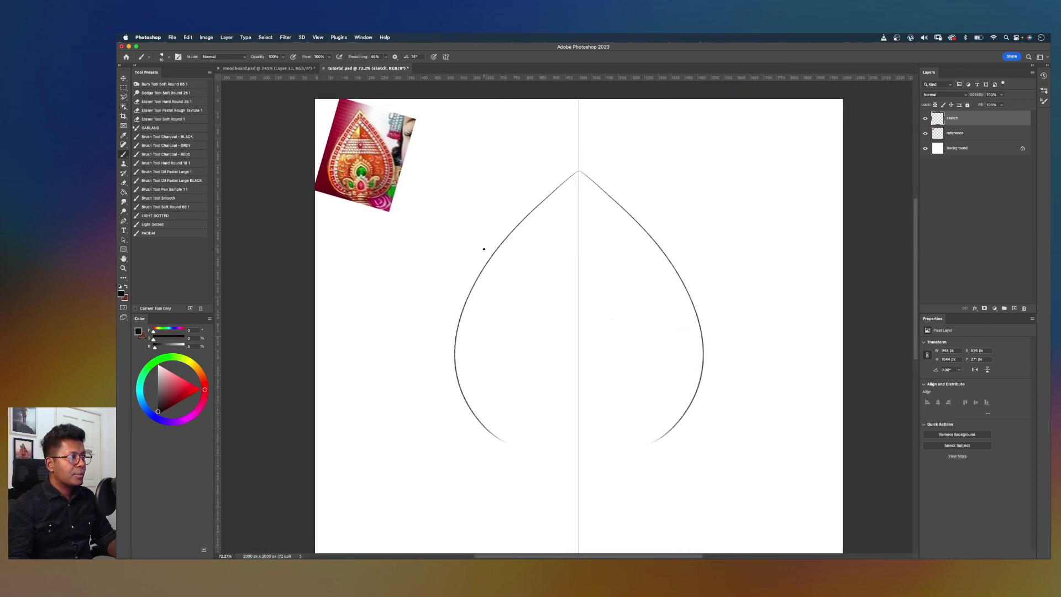
pyautogui.scroll(2, 484, 248)
pyautogui.moveTo(563, 315); pyautogui.dragTo(576, 324)
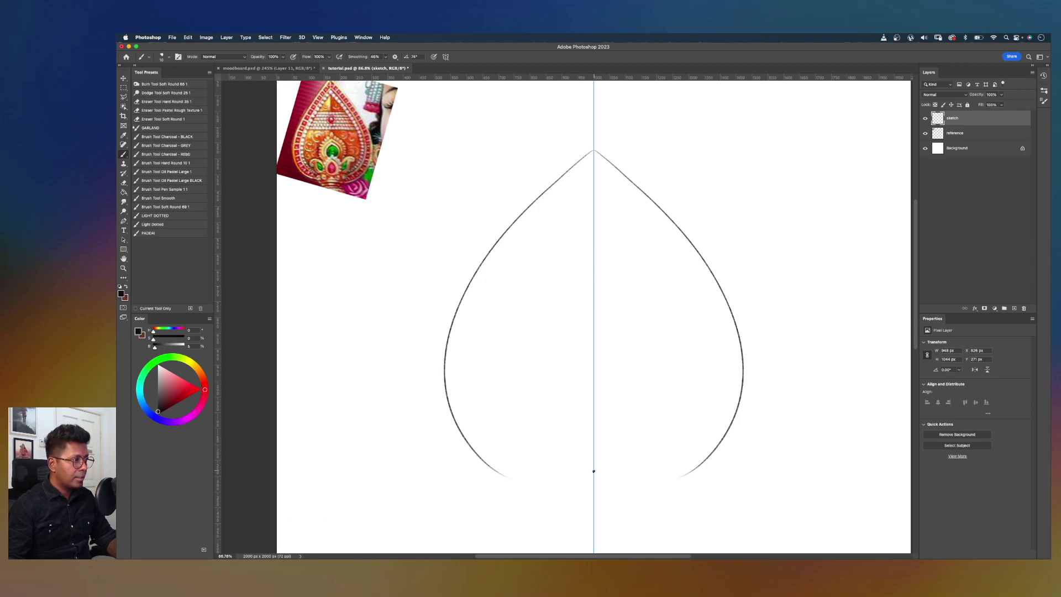
pyautogui.moveTo(590, 471)
pyautogui.mouseDown()
pyautogui.moveTo(553, 445)
pyautogui.moveTo(601, 361)
pyautogui.mouseUp()
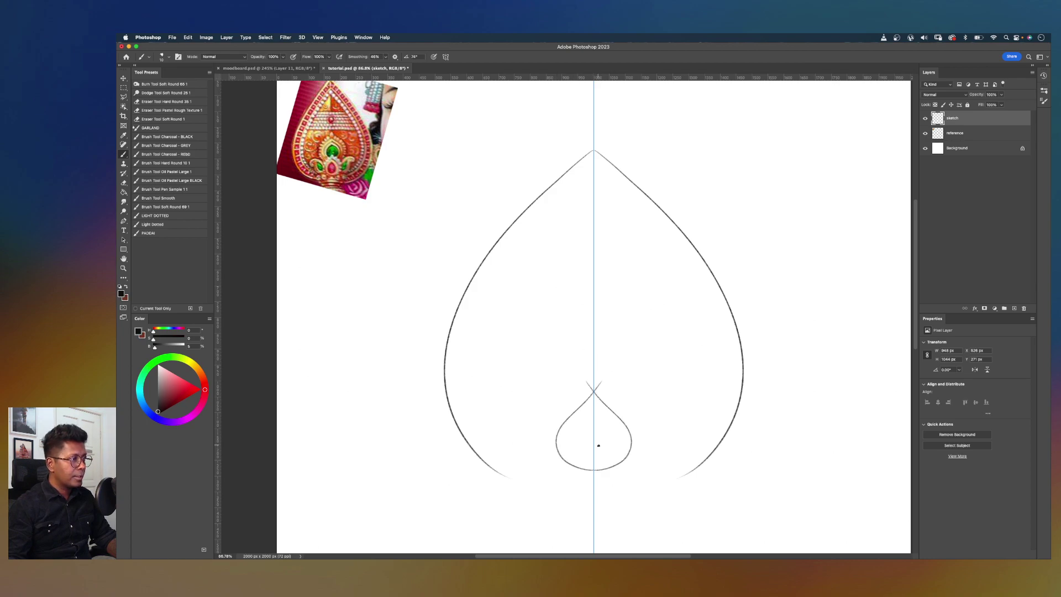
pyautogui.press('super+z')
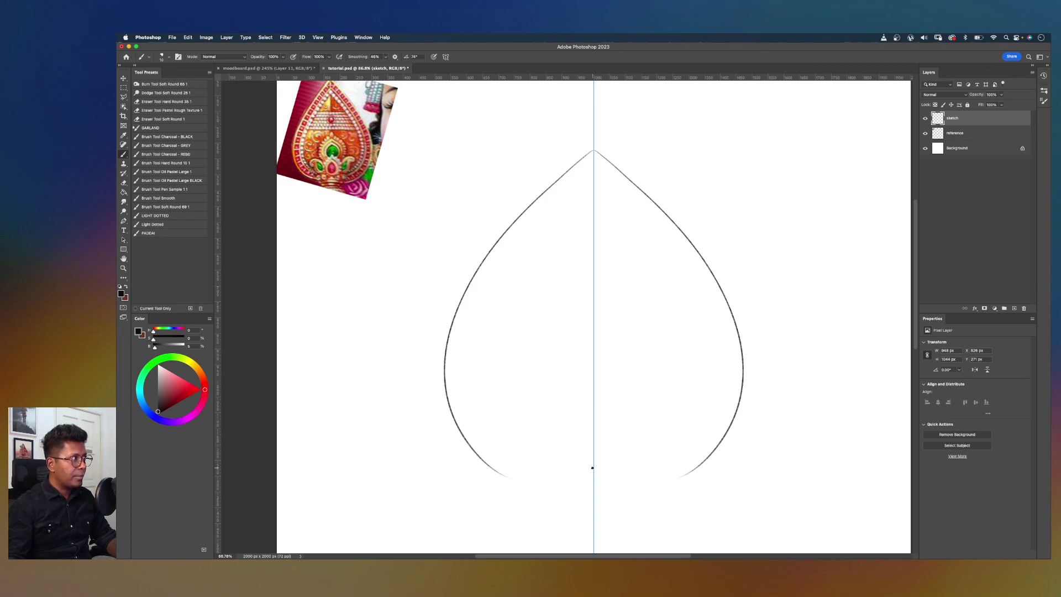
pyautogui.moveTo(593, 470)
pyautogui.mouseDown()
pyautogui.moveTo(570, 464)
pyautogui.moveTo(595, 404)
pyautogui.mouseUp()
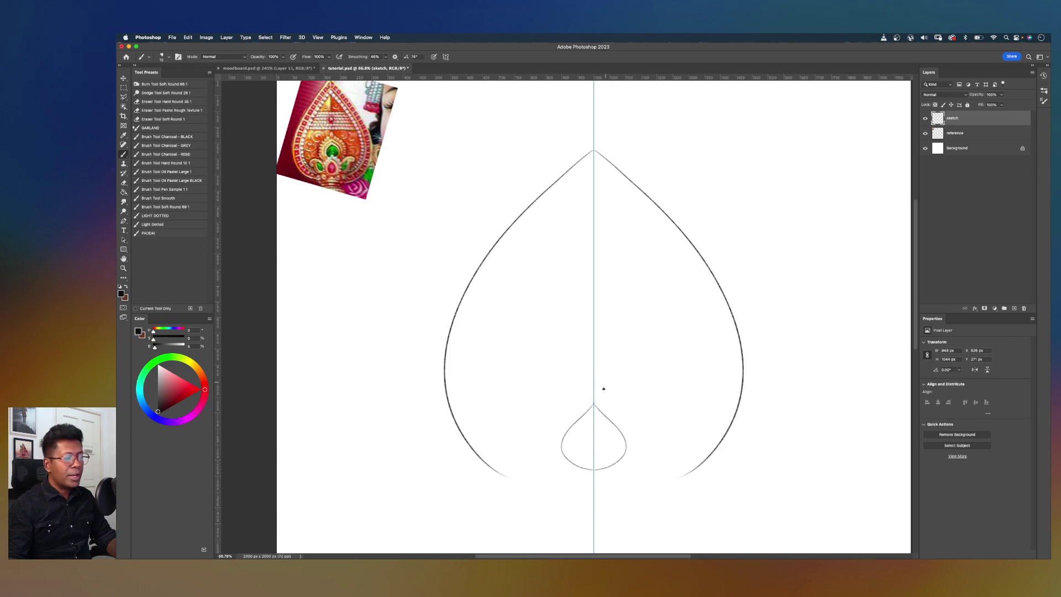
pyautogui.press('super+z')
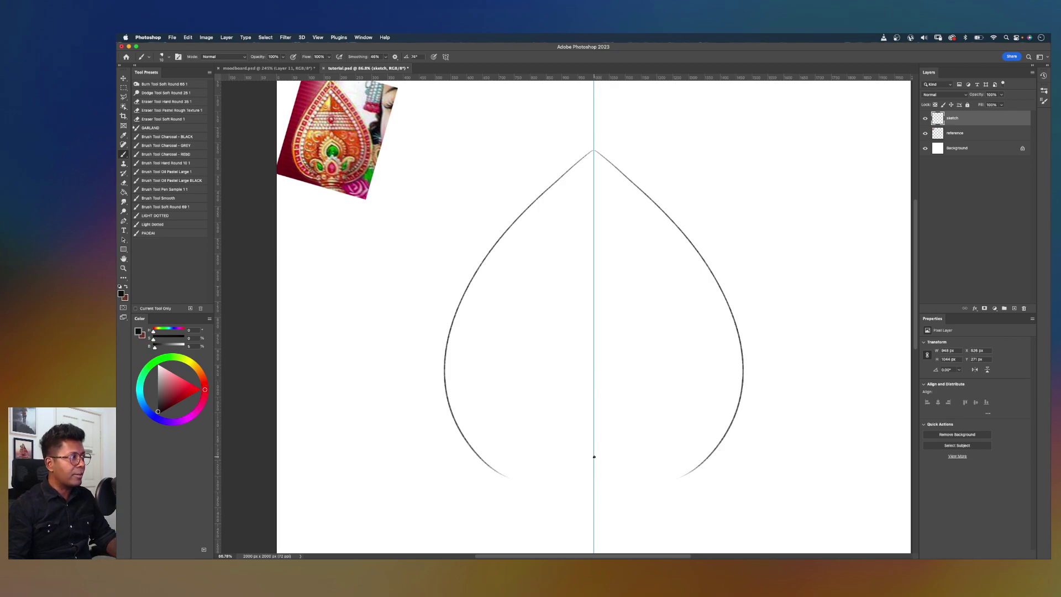
pyautogui.moveTo(572, 460); pyautogui.dragTo(594, 392)
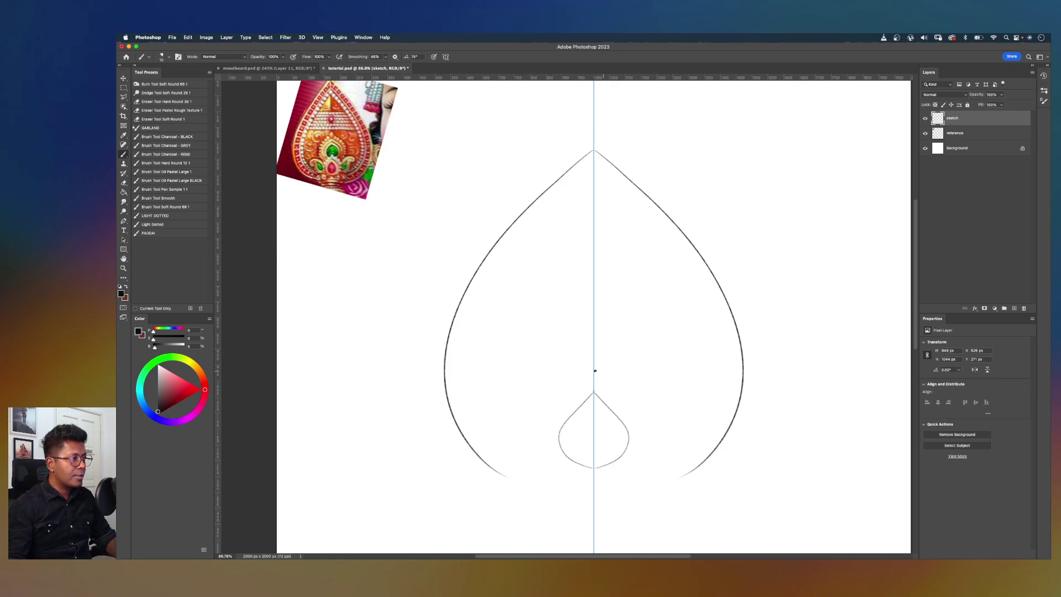
pyautogui.press('super+z')
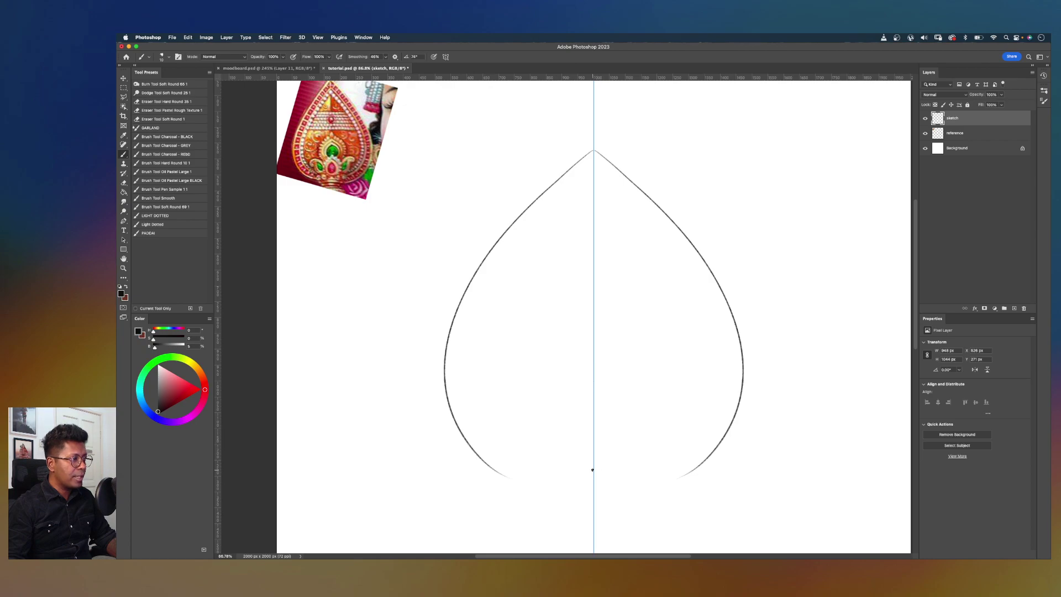
pyautogui.moveTo(562, 453); pyautogui.dragTo(591, 387)
pyautogui.press('super+z')
pyautogui.moveTo(594, 469)
pyautogui.mouseDown()
pyautogui.moveTo(569, 415)
pyautogui.moveTo(591, 384)
pyautogui.mouseUp()
pyautogui.press('super+z')
# Step: Sketch a small mirrored heart with its pointed tip up on the symmetry axis, near the open base of the vel outline
pyautogui.moveTo(593, 468)
pyautogui.mouseDown()
pyautogui.moveTo(575, 415)
pyautogui.moveTo(592, 396)
pyautogui.mouseUp()
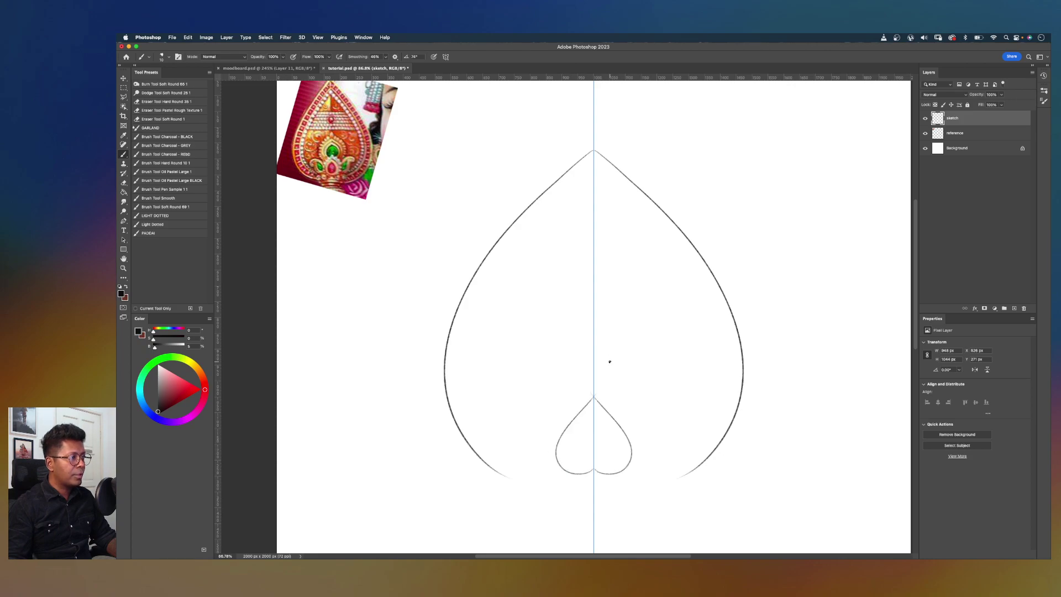
pyautogui.scroll(2, 610, 362)
pyautogui.scroll(5, 610, 361)
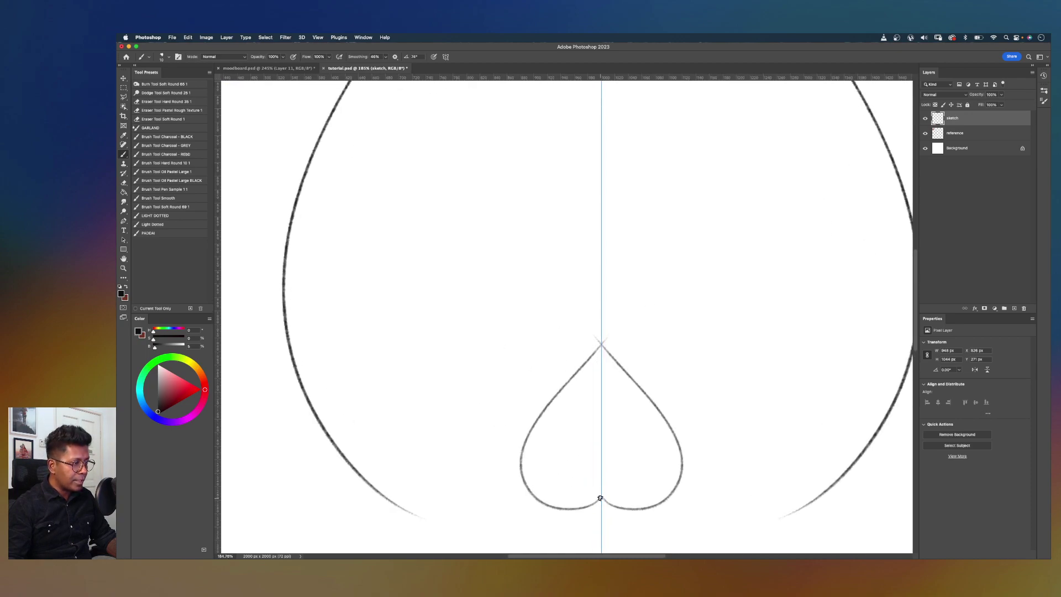
pyautogui.scroll(3, 604, 456)
pyautogui.scroll(-3, 618, 349)
pyautogui.hscroll(3, 619, 348)
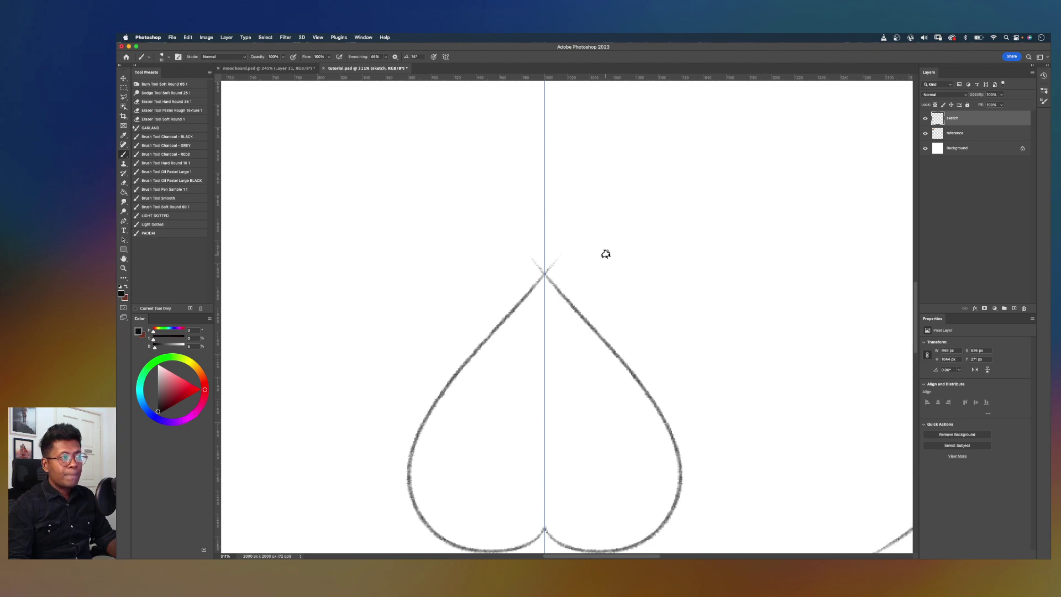
# Step: Switch to the Eraser tool and shrink its brush until it is much smaller than the sketched heart
pyautogui.press('e')
pyautogui.press('[')
pyautogui.press('[')
pyautogui.press('[')
pyautogui.press('[')
pyautogui.press('[')
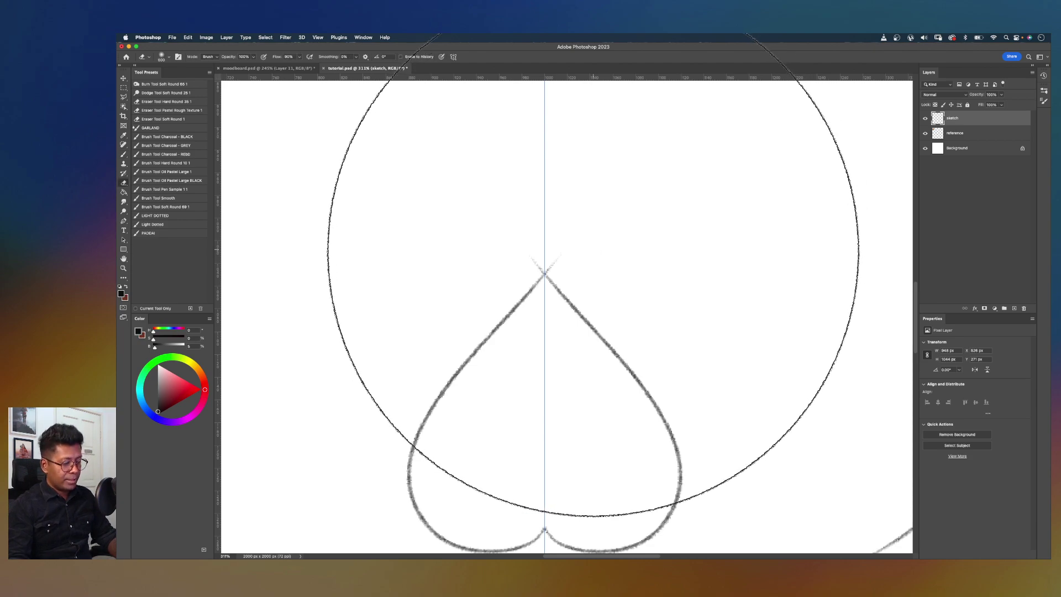
pyautogui.press('[')
pyautogui.press('[')
pyautogui.press('[')
pyautogui.press('[')
pyautogui.press('[')
pyautogui.press('[')
pyautogui.press('[')
pyautogui.press('[')
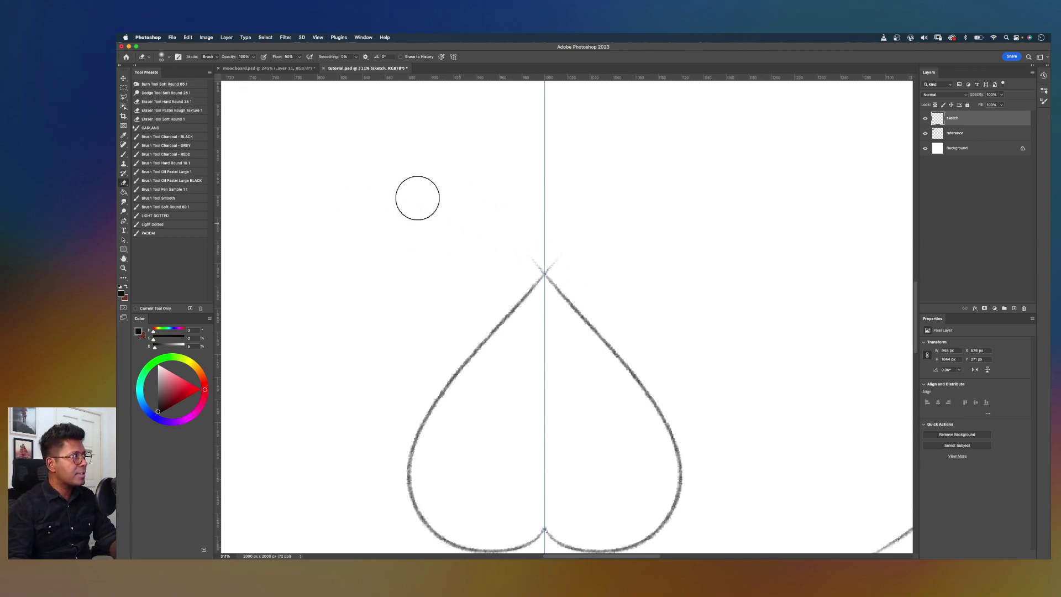
# Step: Raise the hardness of the eraser brush to give it a crisper edge
pyautogui.click(169, 58)
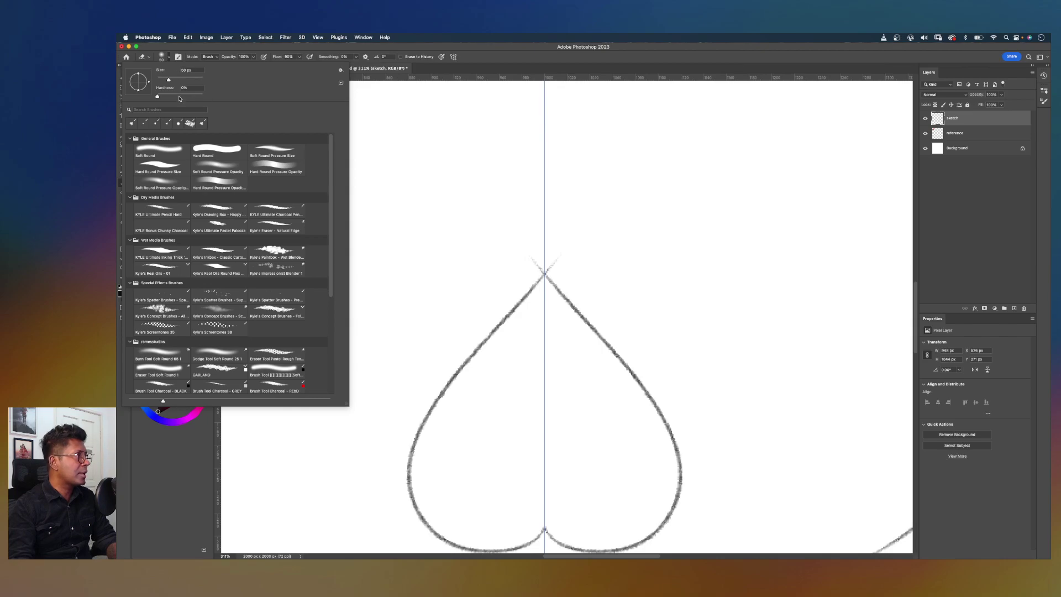
pyautogui.click(189, 96)
pyautogui.moveTo(188, 98); pyautogui.dragTo(193, 97)
pyautogui.press('Return')
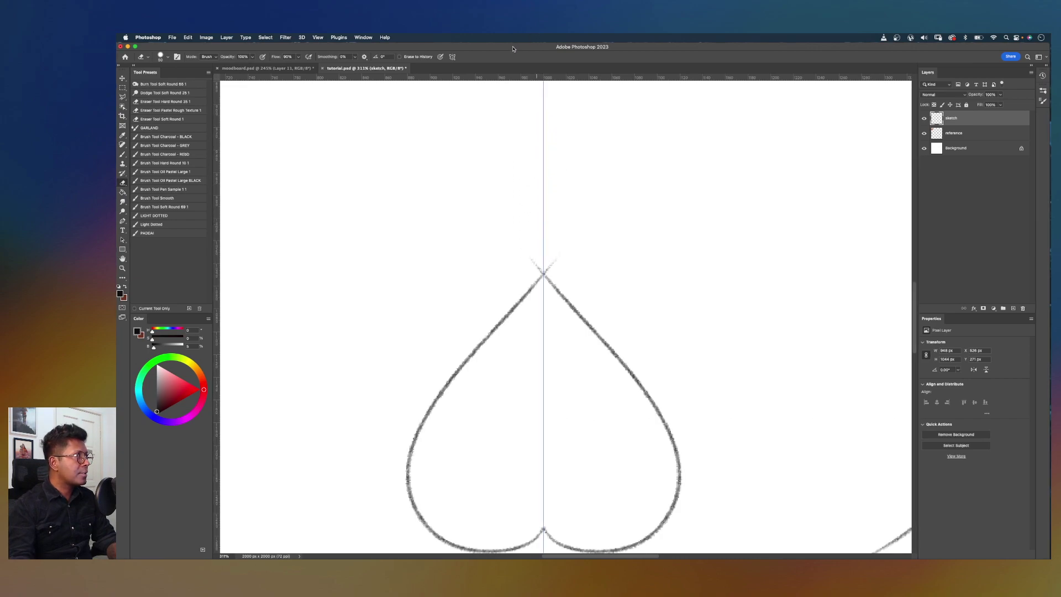
# Step: Erase the crossing line ends above the heart's tip with a smaller eraser, and return to the Brush tool
pyautogui.press('[')
pyautogui.press('[')
pyautogui.press('[')
pyautogui.press('[')
pyautogui.moveTo(571, 252); pyautogui.dragTo(547, 261)
pyautogui.press('[')
pyautogui.press('[')
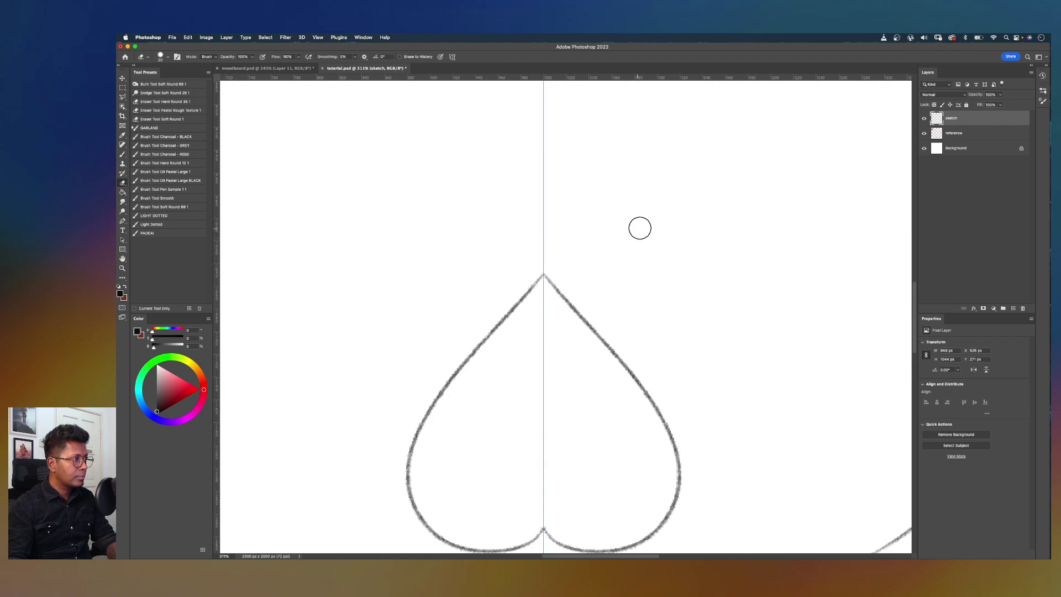
pyautogui.press('super+minus')
pyautogui.press('super+minus')
pyautogui.press('super+minus')
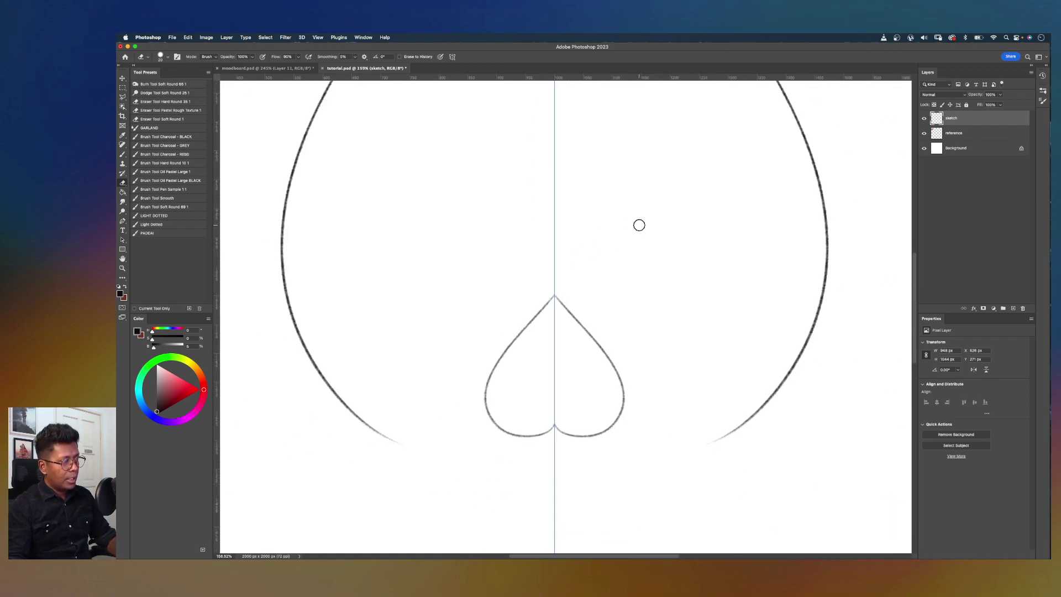
pyautogui.press('super+minus')
pyautogui.press('b')
pyautogui.moveTo(597, 259)
pyautogui.mouseDown()
pyautogui.moveTo(591, 287)
pyautogui.moveTo(628, 323)
pyautogui.moveTo(601, 297)
pyautogui.mouseUp()
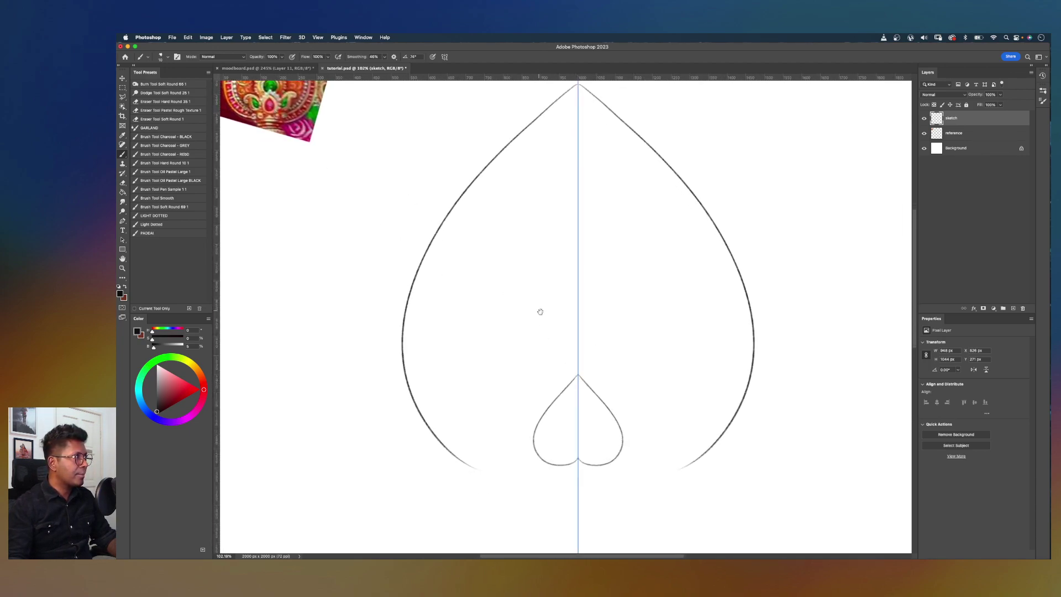
pyautogui.moveTo(538, 312); pyautogui.dragTo(515, 267)
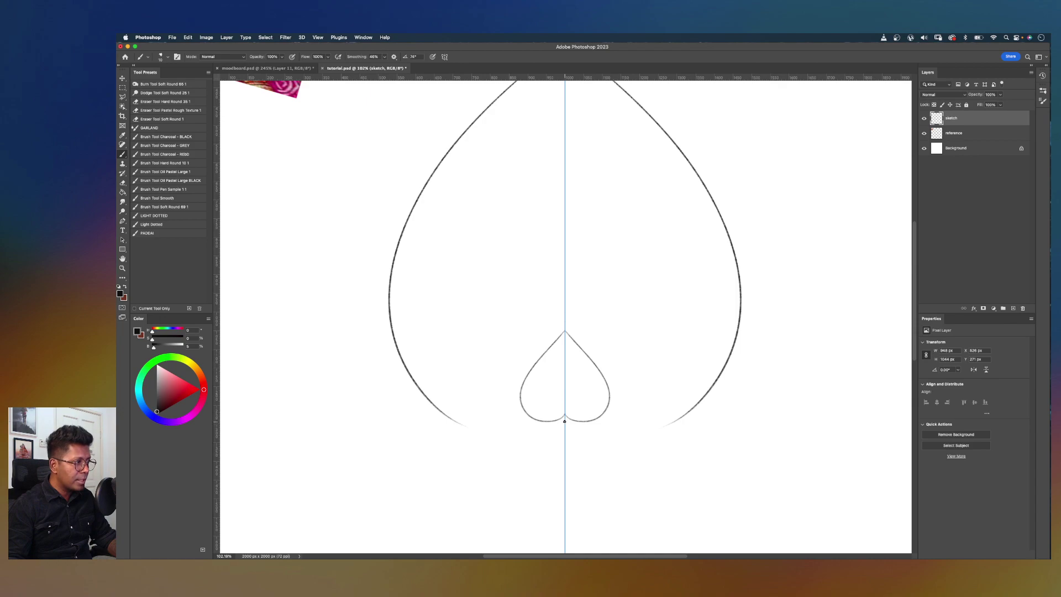
pyautogui.moveTo(554, 428); pyautogui.dragTo(515, 420)
pyautogui.press('super+z')
pyautogui.moveTo(564, 324); pyautogui.dragTo(521, 365)
pyautogui.press('super+z')
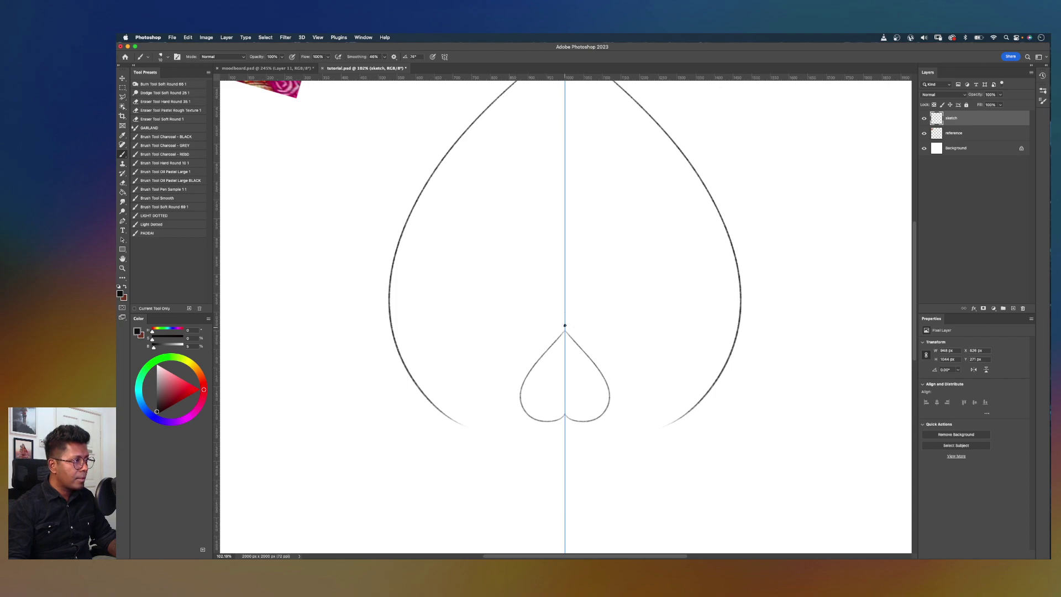
pyautogui.moveTo(564, 328)
pyautogui.mouseDown()
pyautogui.moveTo(530, 352)
pyautogui.moveTo(517, 389)
pyautogui.mouseUp()
pyautogui.press('super+z')
pyautogui.scroll(-3, 572, 321)
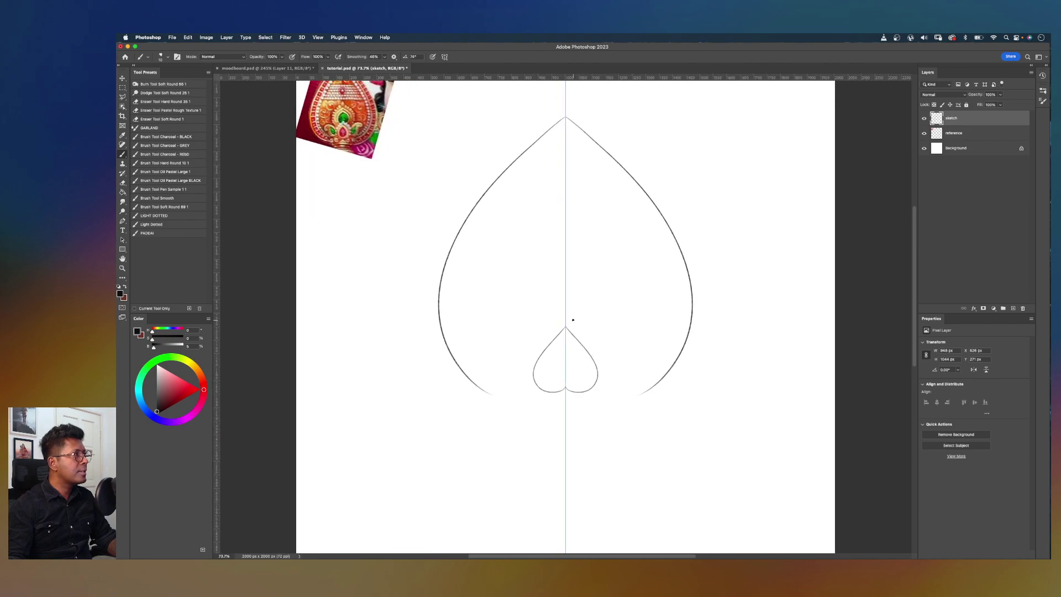
pyautogui.scroll(3, 572, 320)
pyautogui.scroll(1, 614, 264)
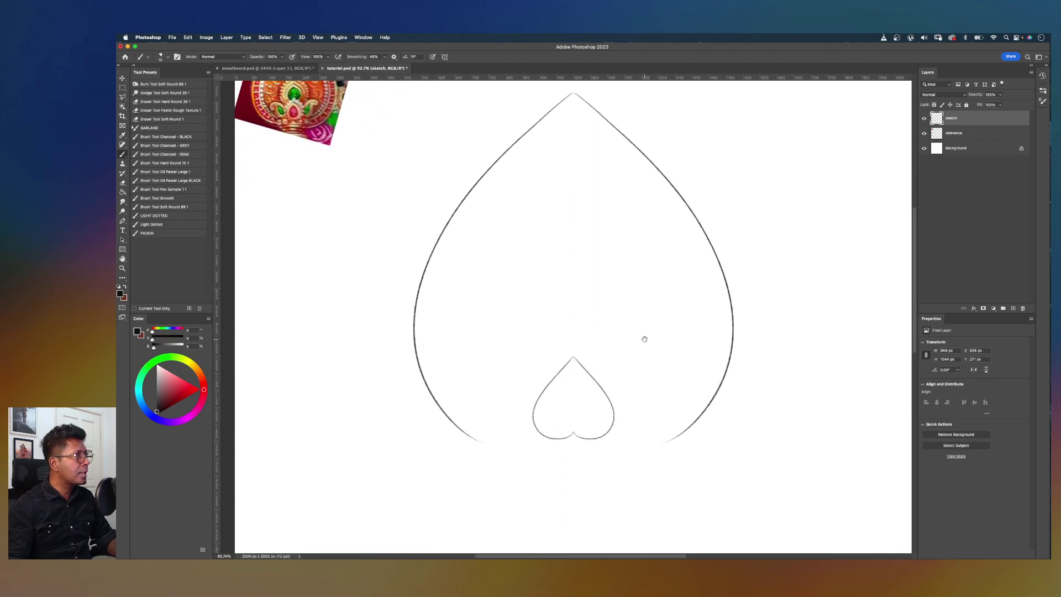
pyautogui.moveTo(575, 348)
pyautogui.mouseDown()
pyautogui.moveTo(566, 360)
pyautogui.moveTo(597, 104)
pyautogui.mouseUp()
pyautogui.scroll(5, 572, 360)
pyautogui.moveTo(633, 243); pyautogui.dragTo(622, 307)
pyautogui.press('super+z')
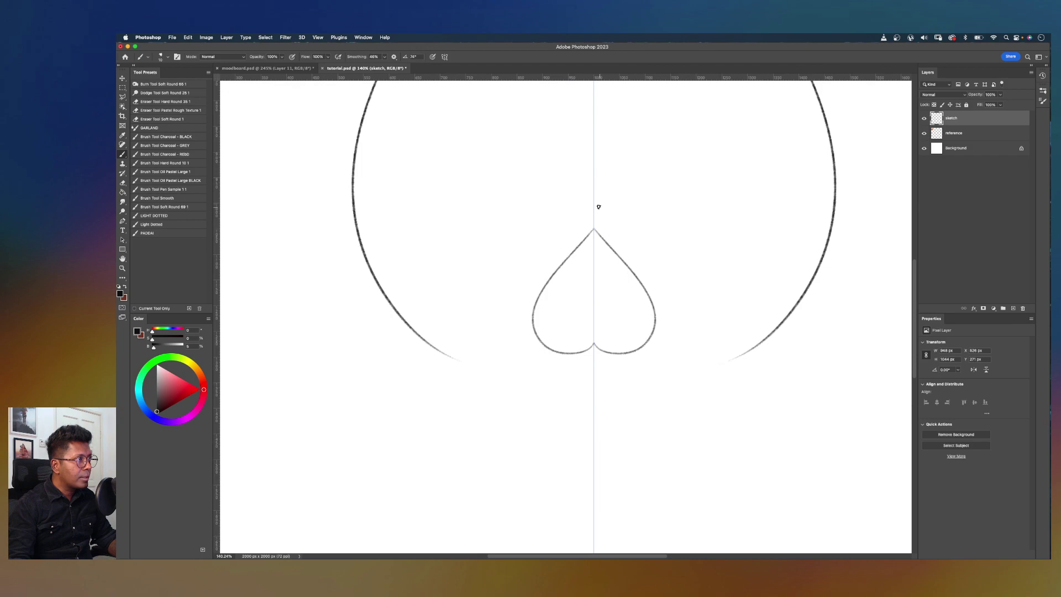
pyautogui.moveTo(592, 204)
pyautogui.mouseDown()
pyautogui.moveTo(585, 241)
pyautogui.moveTo(564, 237)
pyautogui.moveTo(556, 266)
pyautogui.mouseUp()
pyautogui.press('super+z')
# Step: Sketch a mirrored border of small scalloped petals around the heart, from its tip down to the cusp at its base
pyautogui.moveTo(595, 228)
pyautogui.mouseDown()
pyautogui.moveTo(560, 252)
pyautogui.moveTo(568, 257)
pyautogui.moveTo(545, 262)
pyautogui.moveTo(555, 271)
pyautogui.moveTo(522, 296)
pyautogui.moveTo(535, 304)
pyautogui.moveTo(519, 330)
pyautogui.moveTo(534, 326)
pyautogui.moveTo(526, 338)
pyautogui.moveTo(540, 340)
pyautogui.moveTo(539, 362)
pyautogui.moveTo(552, 350)
pyautogui.moveTo(556, 364)
pyautogui.moveTo(596, 348)
pyautogui.mouseUp()
pyautogui.scroll(-6, 619, 268)
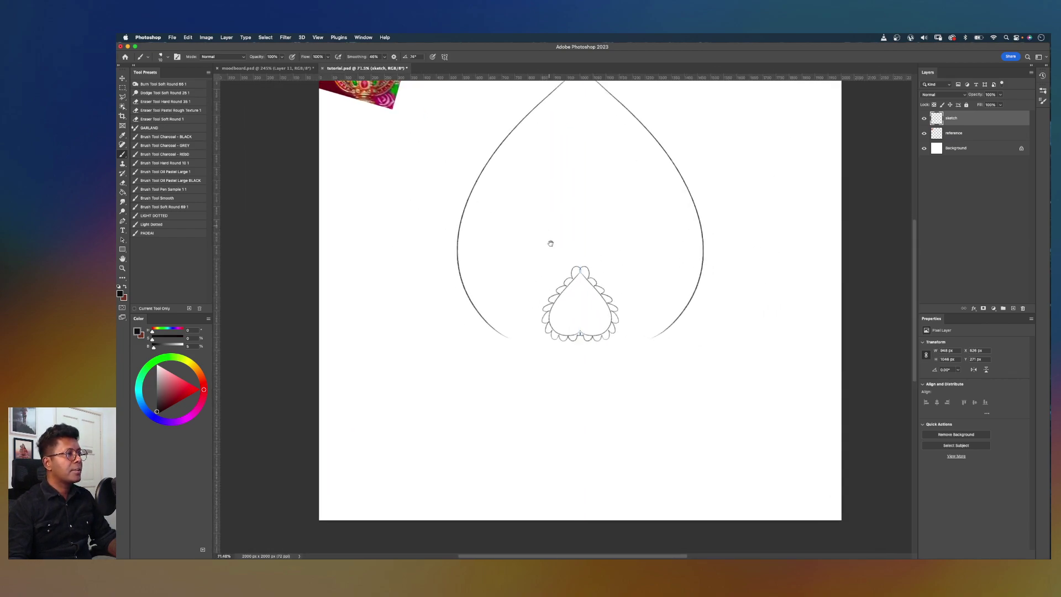
pyautogui.moveTo(550, 230); pyautogui.dragTo(540, 297)
pyautogui.scroll(8, 553, 295)
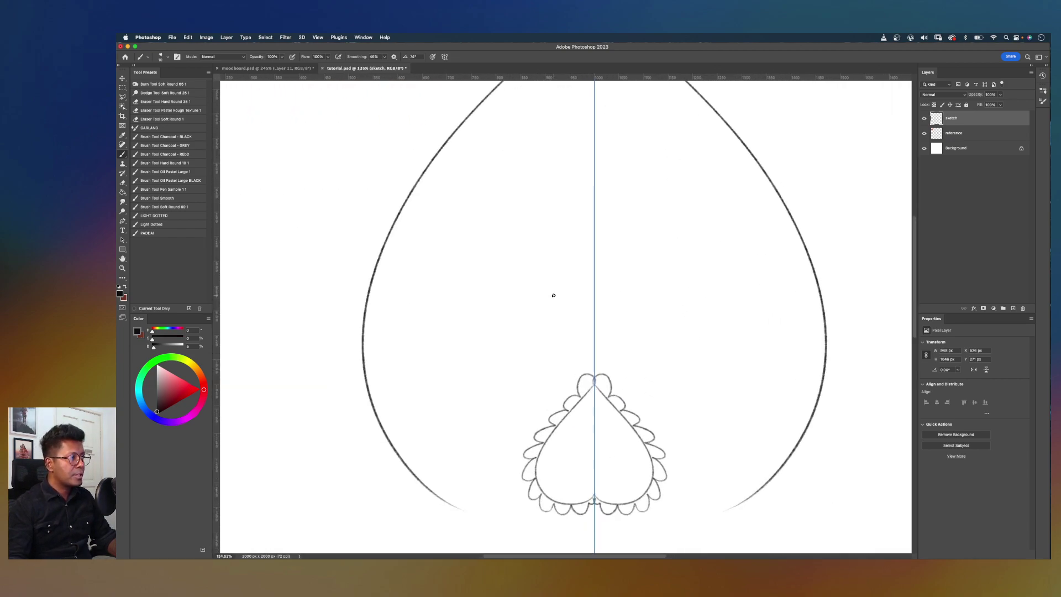
pyautogui.moveTo(605, 238); pyautogui.dragTo(606, 235)
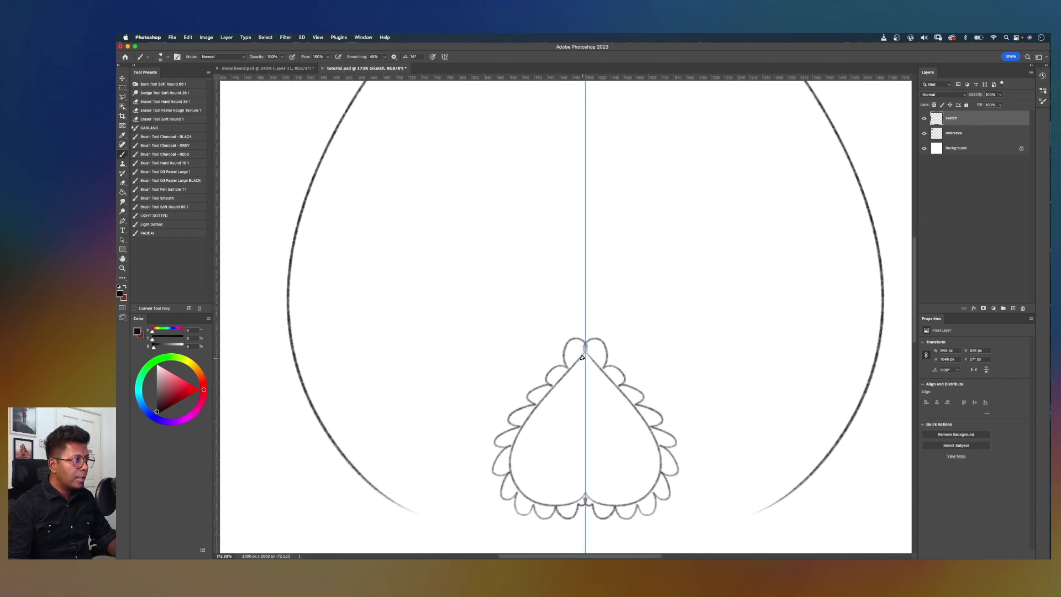
# Step: Sketch a pointed petal on the symmetry axis above the heart's tip, between the two uppermost scallops, redoing the first attempt
pyautogui.moveTo(579, 358)
pyautogui.mouseDown()
pyautogui.moveTo(592, 308)
pyautogui.moveTo(587, 339)
pyautogui.moveTo(582, 308)
pyautogui.mouseUp()
pyautogui.press('super+z')
pyautogui.press('super+z')
pyautogui.moveTo(571, 350)
pyautogui.mouseDown()
pyautogui.moveTo(589, 298)
pyautogui.moveTo(585, 344)
pyautogui.mouseUp()
pyautogui.press('e')
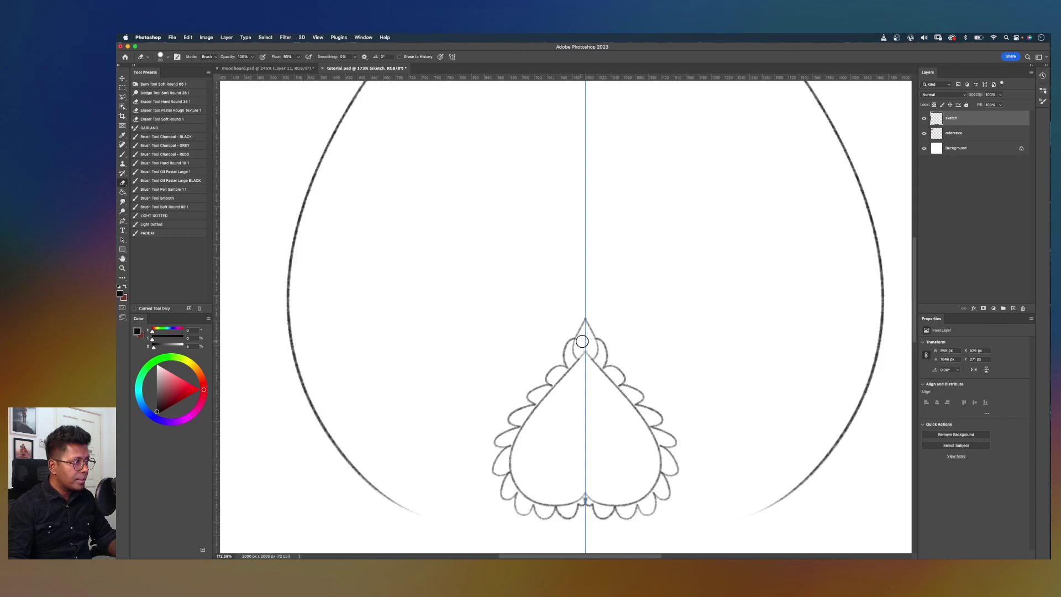
# Step: Compare the scalloped heart motif and its placement in the vel outline with the reference picture
pyautogui.scroll(-5, 609, 283)
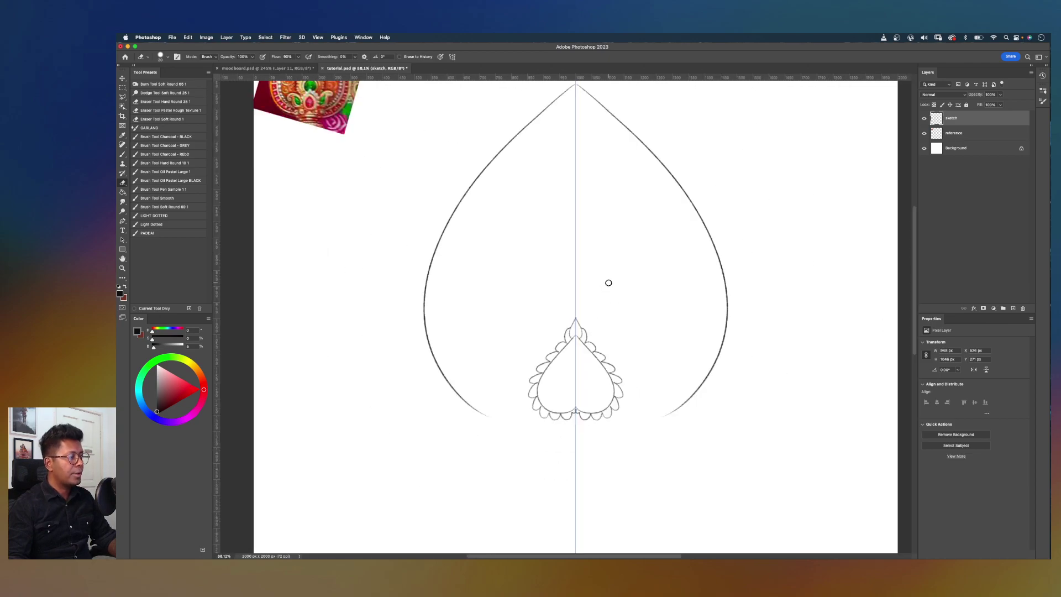
pyautogui.scroll(-3, 609, 282)
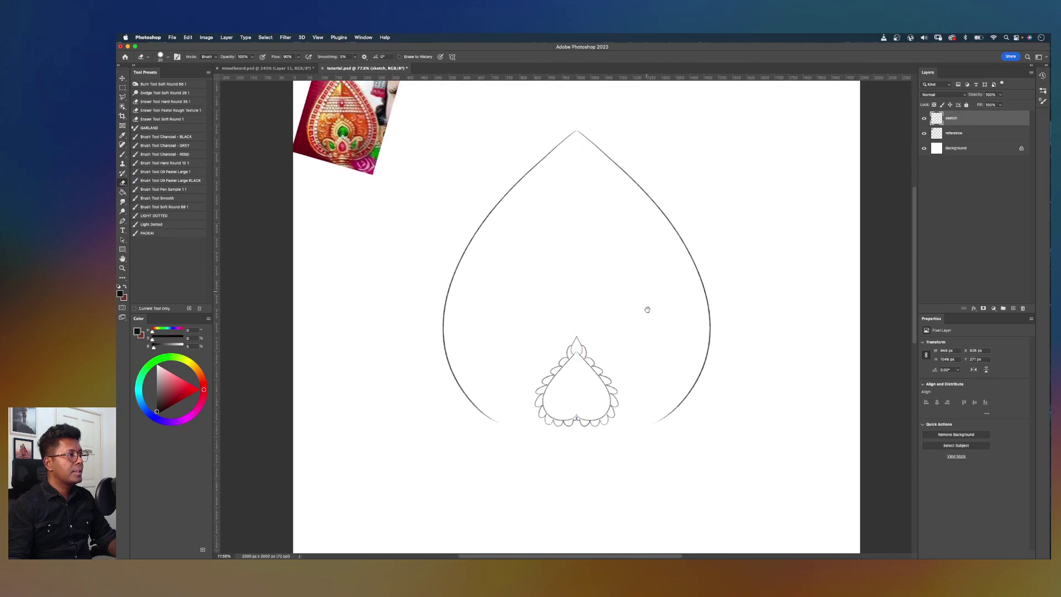
pyautogui.scroll(1, 614, 303)
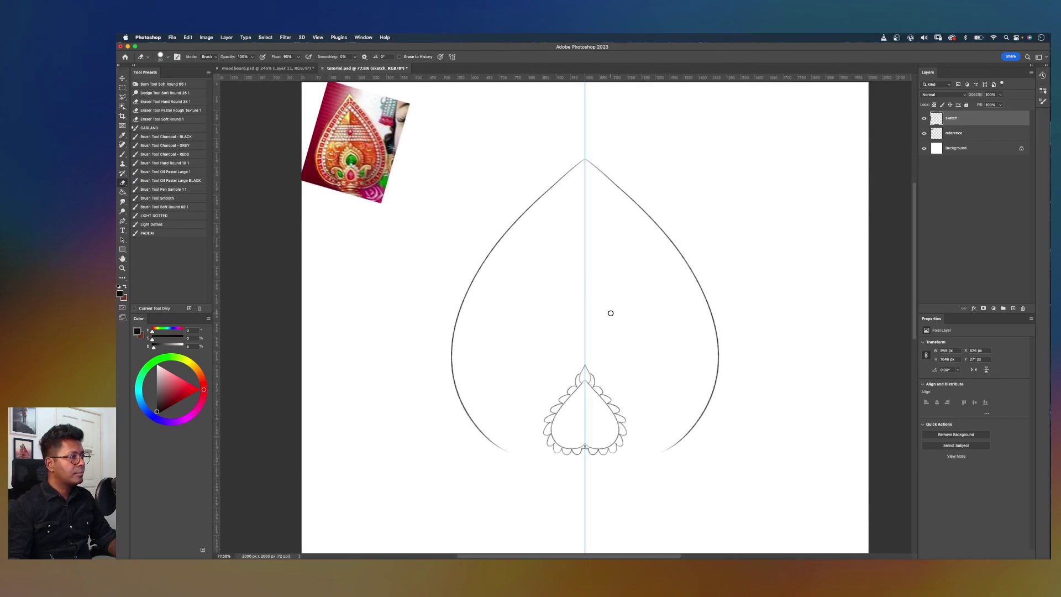
pyautogui.scroll(4, 610, 313)
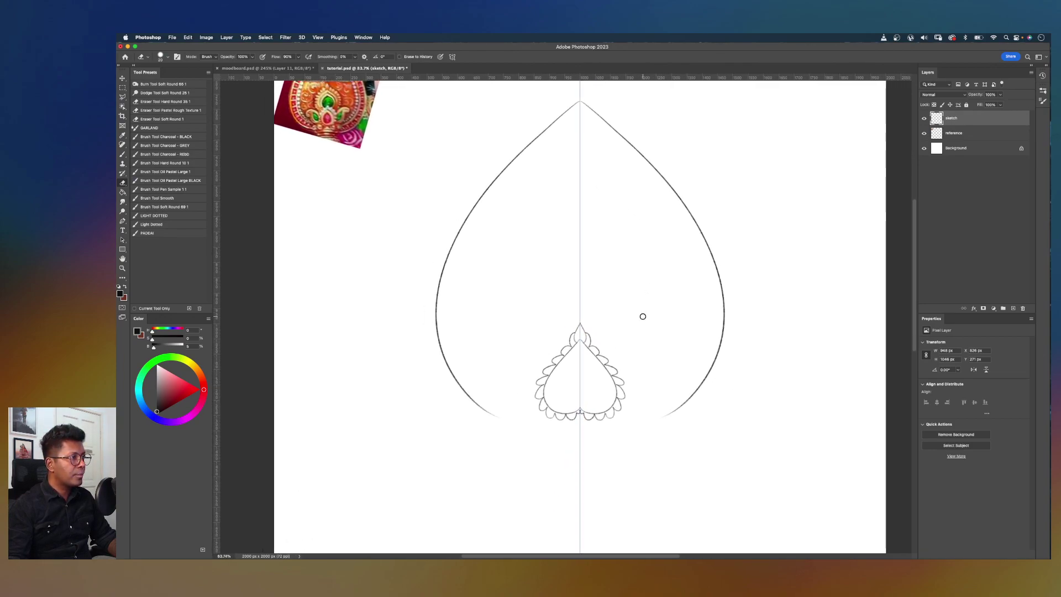
pyautogui.scroll(-2, 627, 312)
pyautogui.hscroll(1, 627, 312)
pyautogui.press('b')
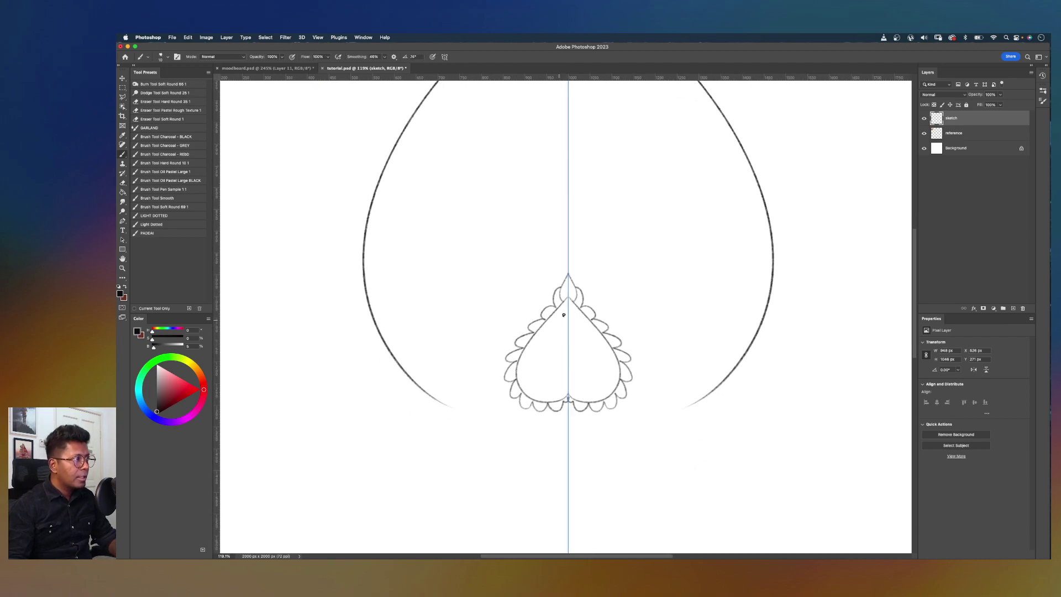
# Step: Sketch a smaller mirrored heart contour inside the scalloped heart, running parallel to its edge, and redo the stroke until it is even
pyautogui.moveTo(566, 309)
pyautogui.mouseDown()
pyautogui.moveTo(526, 371)
pyautogui.moveTo(570, 389)
pyautogui.mouseUp()
pyautogui.press('super+z')
pyautogui.moveTo(567, 309)
pyautogui.mouseDown()
pyautogui.moveTo(538, 380)
pyautogui.moveTo(568, 389)
pyautogui.mouseUp()
pyautogui.press('super+z')
pyautogui.moveTo(568, 308)
pyautogui.mouseDown()
pyautogui.moveTo(529, 354)
pyautogui.moveTo(568, 389)
pyautogui.mouseUp()
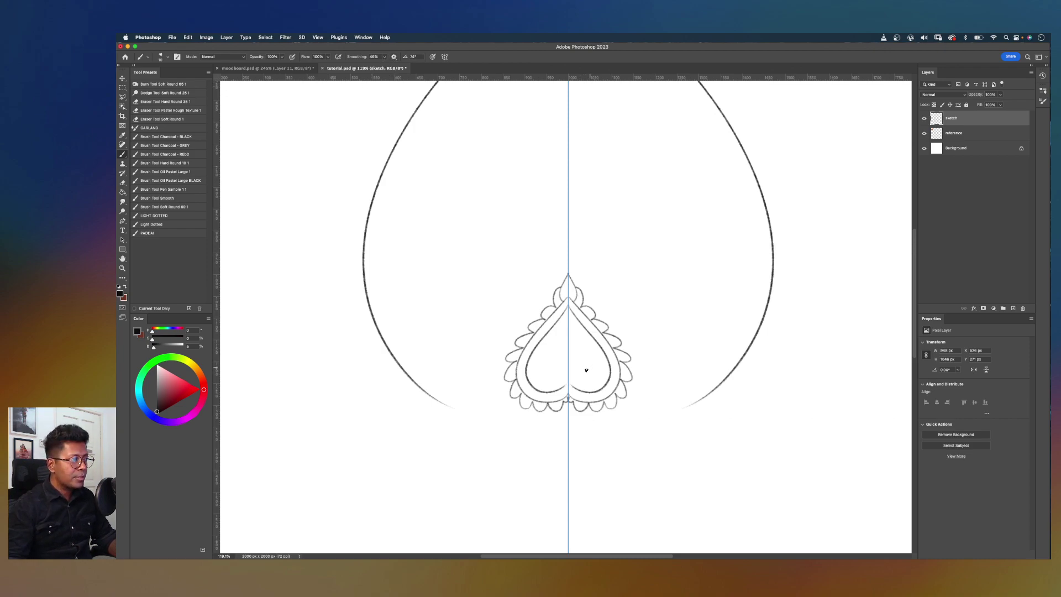
pyautogui.scroll(8, 567, 381)
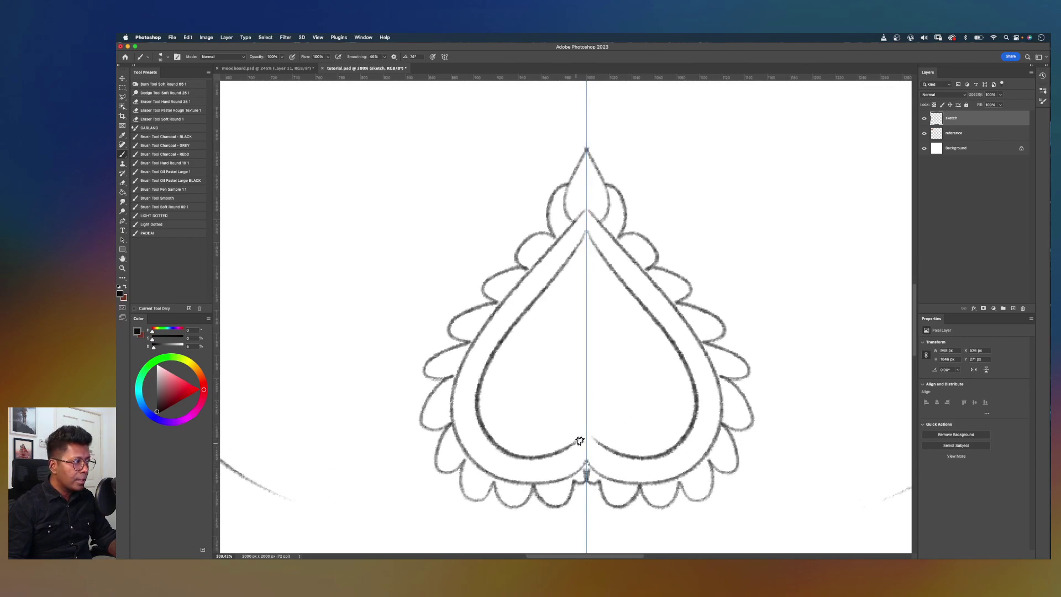
pyautogui.scroll(-10, 635, 351)
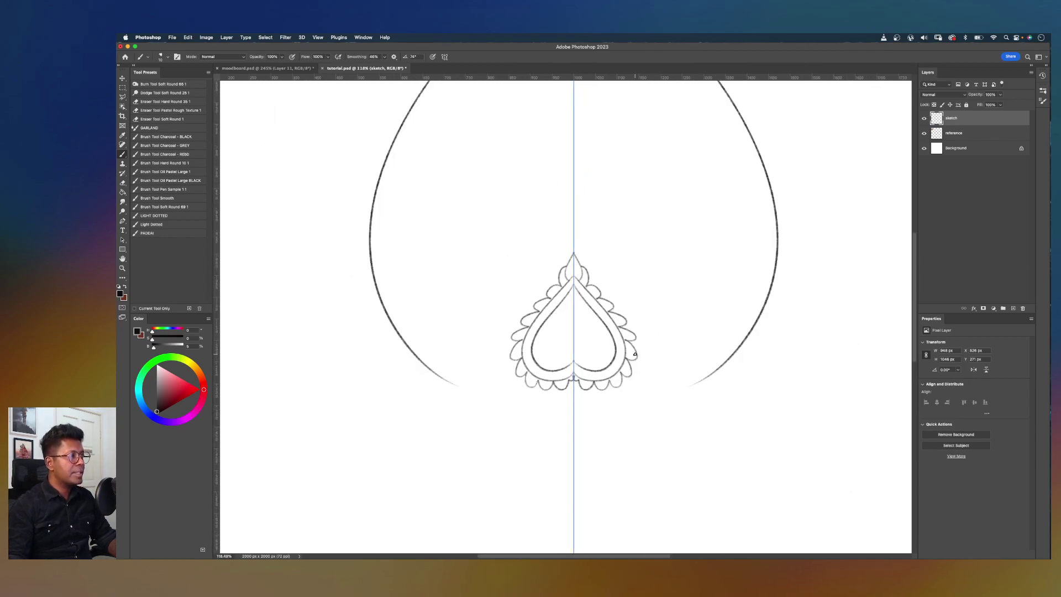
# Step: Add a new layer above the sketch layer and name it Mango
pyautogui.scroll(5, 597, 334)
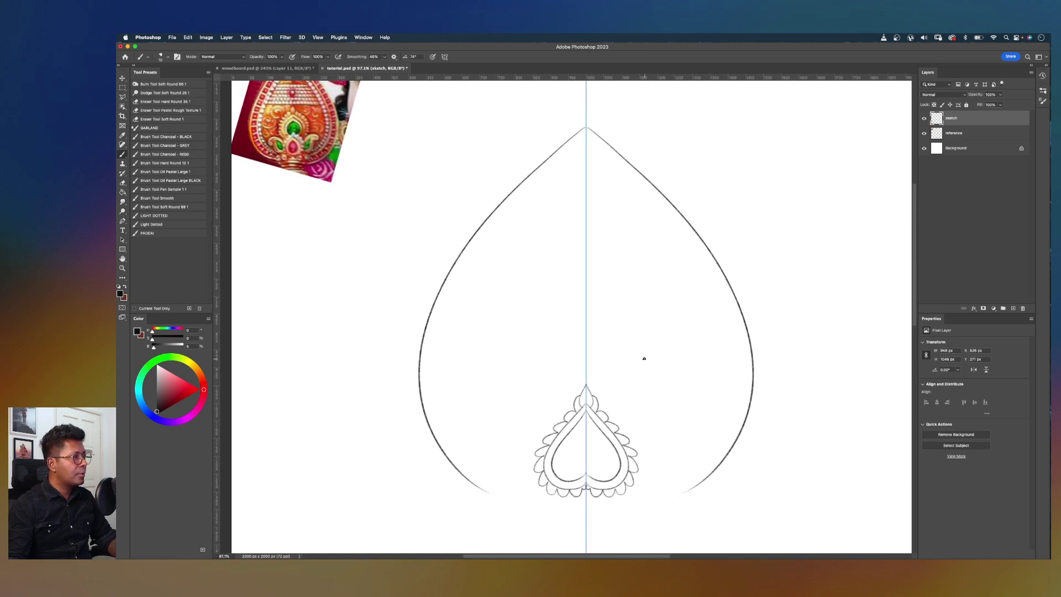
pyautogui.scroll(-2, 642, 376)
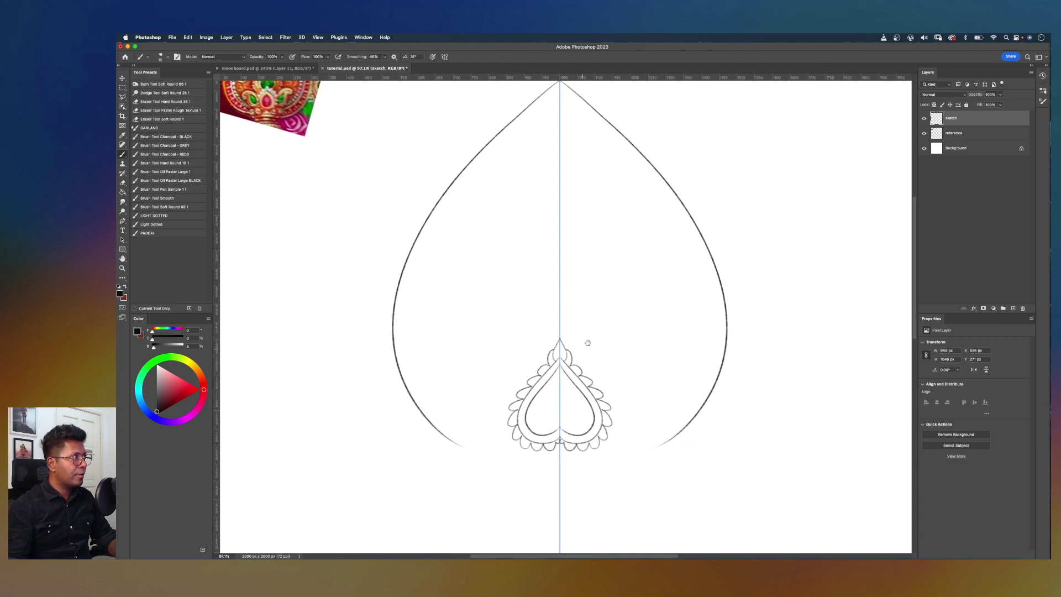
pyautogui.hscroll(-3, 584, 347)
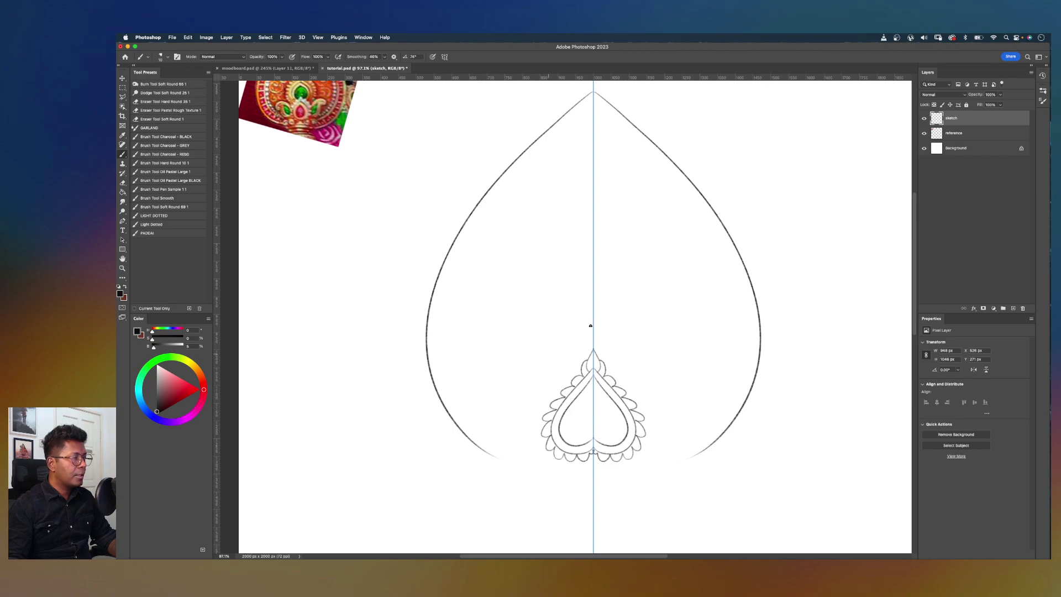
pyautogui.click(1013, 308)
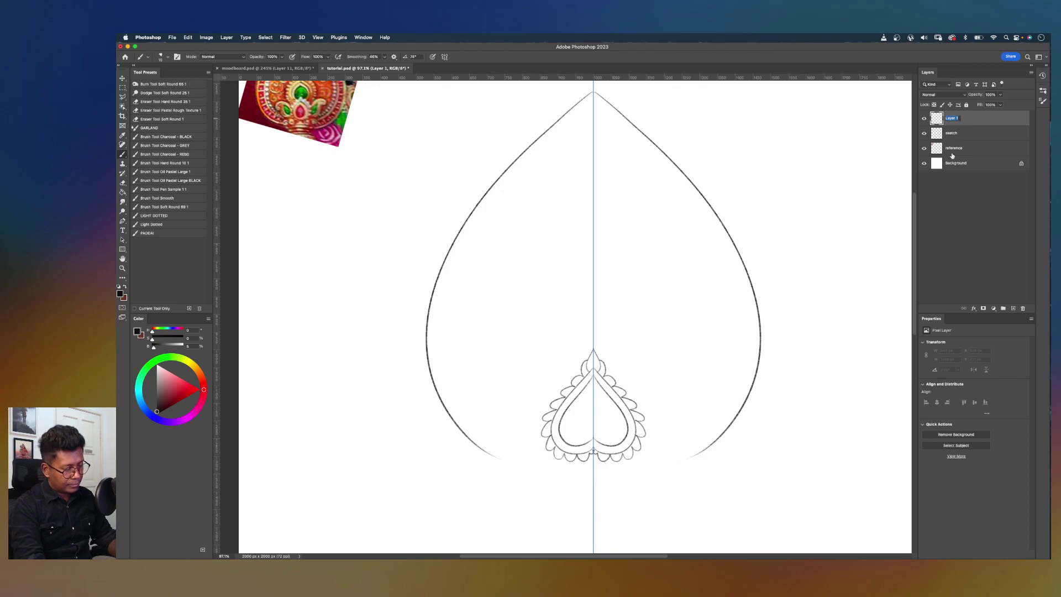
pyautogui.write('Man')
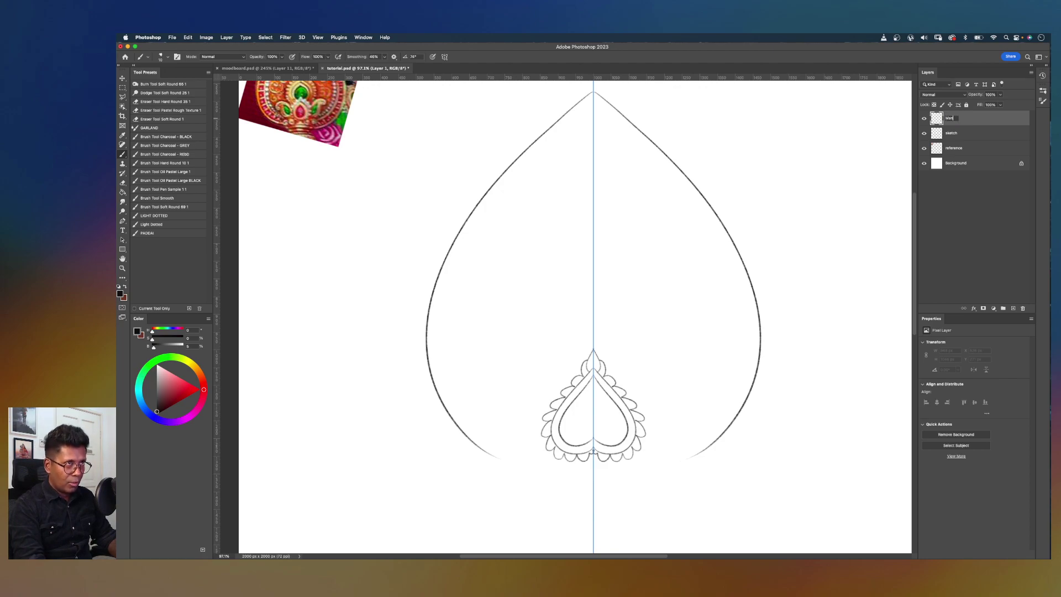
pyautogui.write('go')
pyautogui.press('Return')
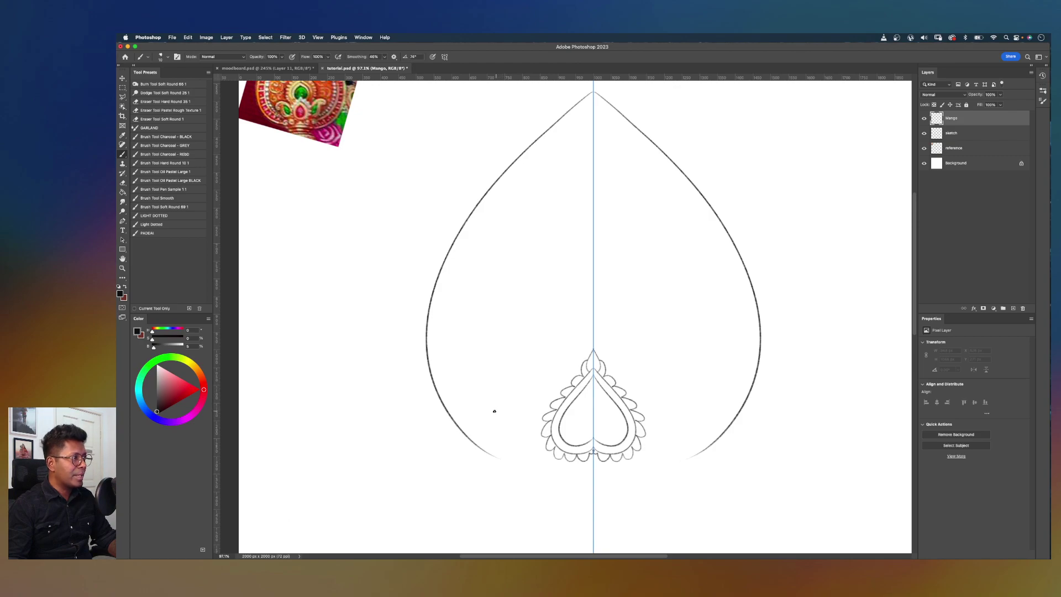
# Step: Sketch mirrored arched lines from the heart's sides outward, each ending in a small curl, redrawing until the upper mango edges look right
pyautogui.moveTo(504, 410)
pyautogui.mouseDown()
pyautogui.moveTo(482, 411)
pyautogui.moveTo(490, 399)
pyautogui.moveTo(498, 416)
pyautogui.moveTo(477, 411)
pyautogui.moveTo(508, 379)
pyautogui.moveTo(559, 442)
pyautogui.moveTo(556, 427)
pyautogui.moveTo(514, 409)
pyautogui.moveTo(479, 415)
pyautogui.moveTo(525, 386)
pyautogui.moveTo(551, 423)
pyautogui.mouseUp()
pyautogui.press('super+z')
pyautogui.press('super+z')
pyautogui.press('super+z')
pyautogui.moveTo(484, 417); pyautogui.dragTo(553, 425)
pyautogui.press('super+z')
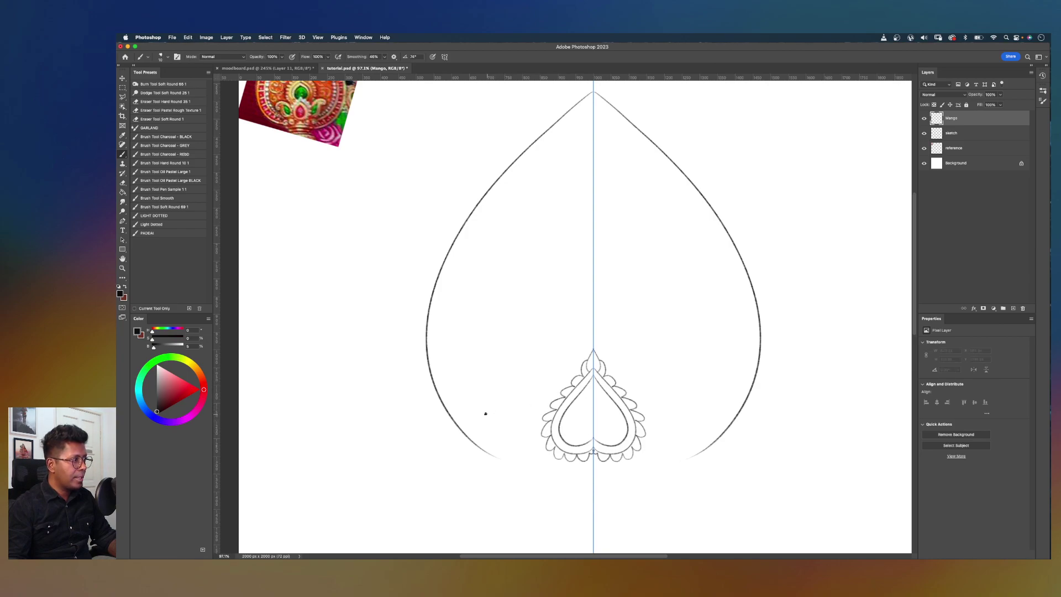
pyautogui.moveTo(481, 416)
pyautogui.mouseDown()
pyautogui.moveTo(530, 387)
pyautogui.moveTo(553, 452)
pyautogui.mouseUp()
pyautogui.moveTo(483, 422)
pyautogui.mouseDown()
pyautogui.moveTo(528, 394)
pyautogui.moveTo(554, 414)
pyautogui.mouseUp()
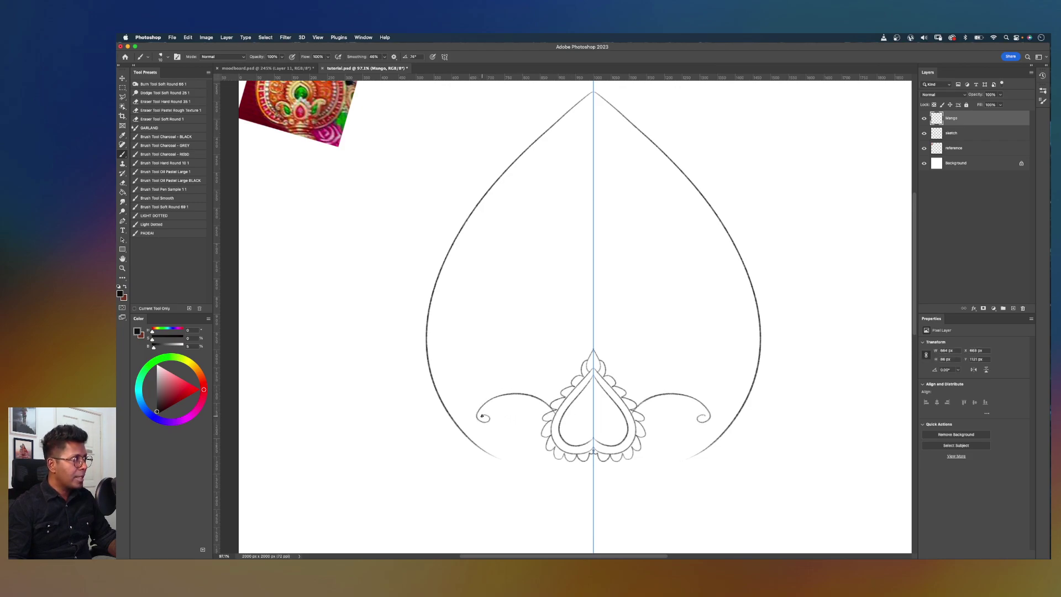
# Step: Sketch the mirrored lower edges of the mango shapes, sweeping from each curl to the heart's base, redoing the stroke until the shape is full
pyautogui.moveTo(486, 413)
pyautogui.mouseDown()
pyautogui.moveTo(519, 446)
pyautogui.moveTo(572, 448)
pyautogui.mouseUp()
pyautogui.press('super+z')
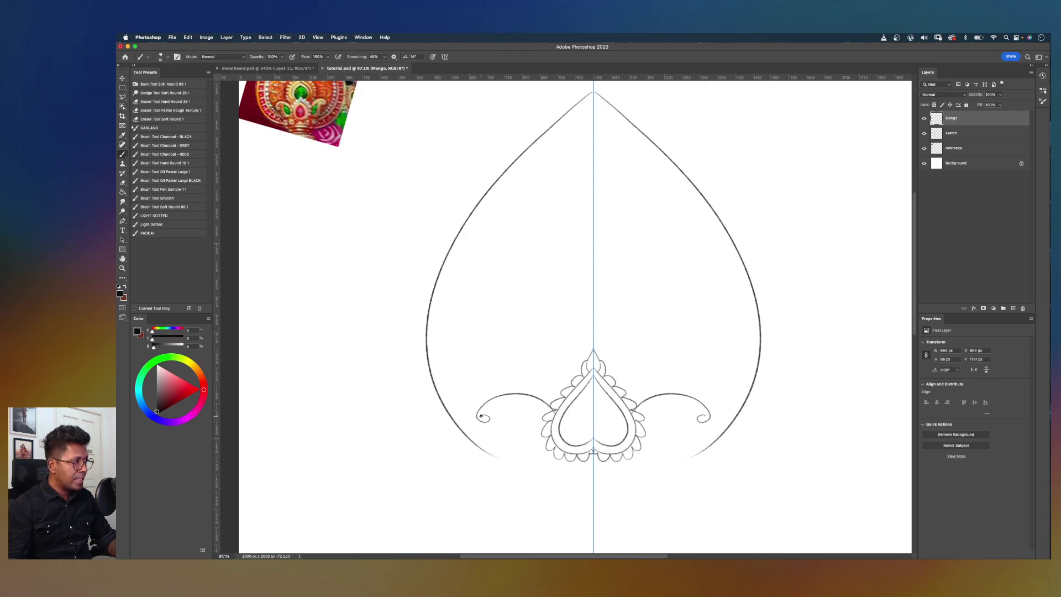
pyautogui.moveTo(498, 421); pyautogui.dragTo(564, 449)
pyautogui.press('super+z')
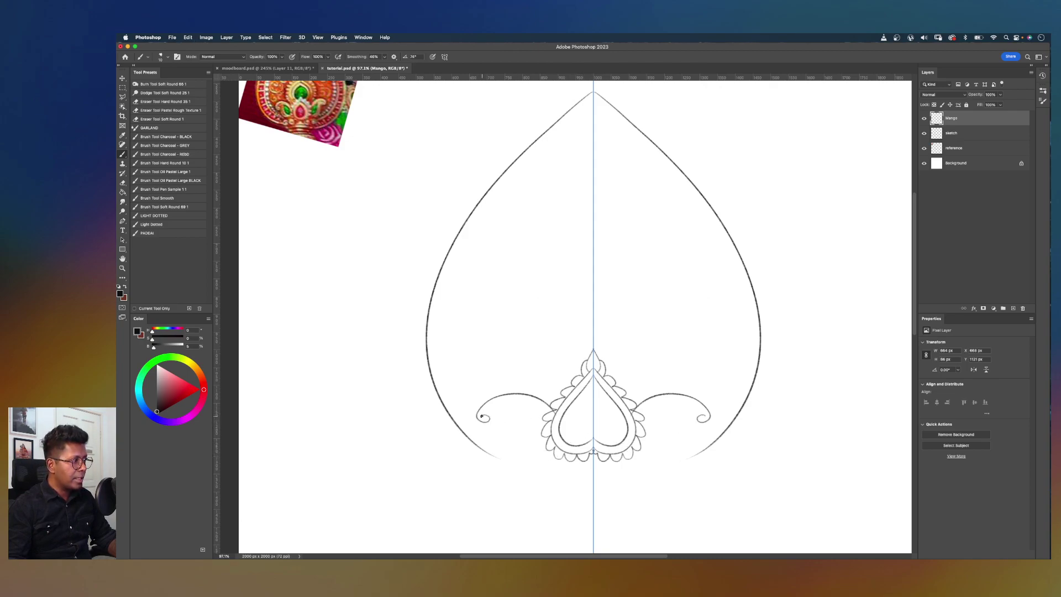
pyautogui.moveTo(485, 415)
pyautogui.mouseDown()
pyautogui.moveTo(572, 445)
pyautogui.moveTo(568, 408)
pyautogui.mouseUp()
pyautogui.press('super+z')
pyautogui.moveTo(482, 413); pyautogui.dragTo(551, 442)
pyautogui.press('super+z')
pyautogui.moveTo(497, 414); pyautogui.dragTo(553, 444)
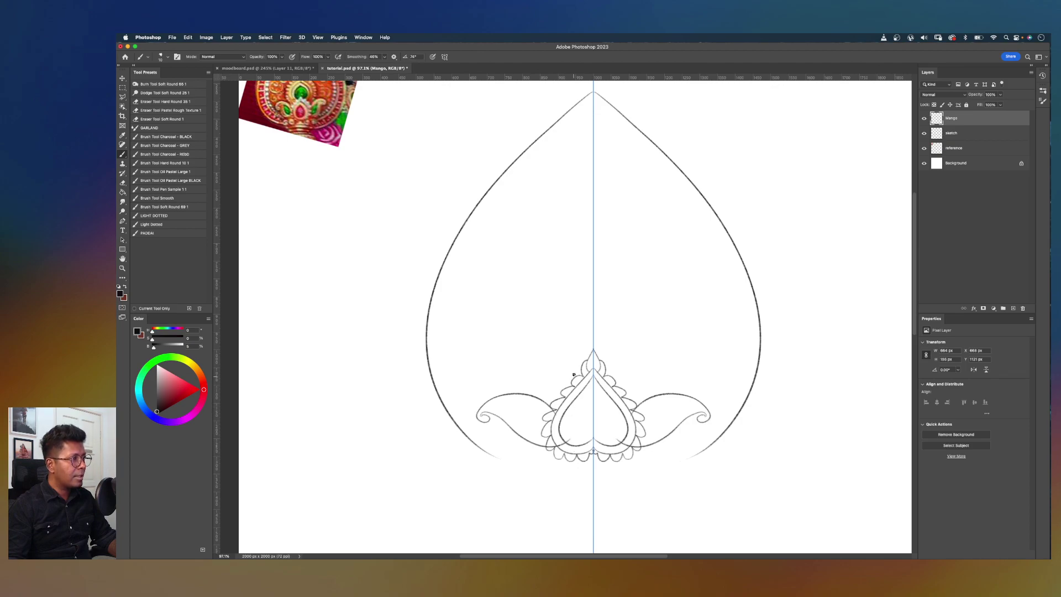
pyautogui.press('super+z')
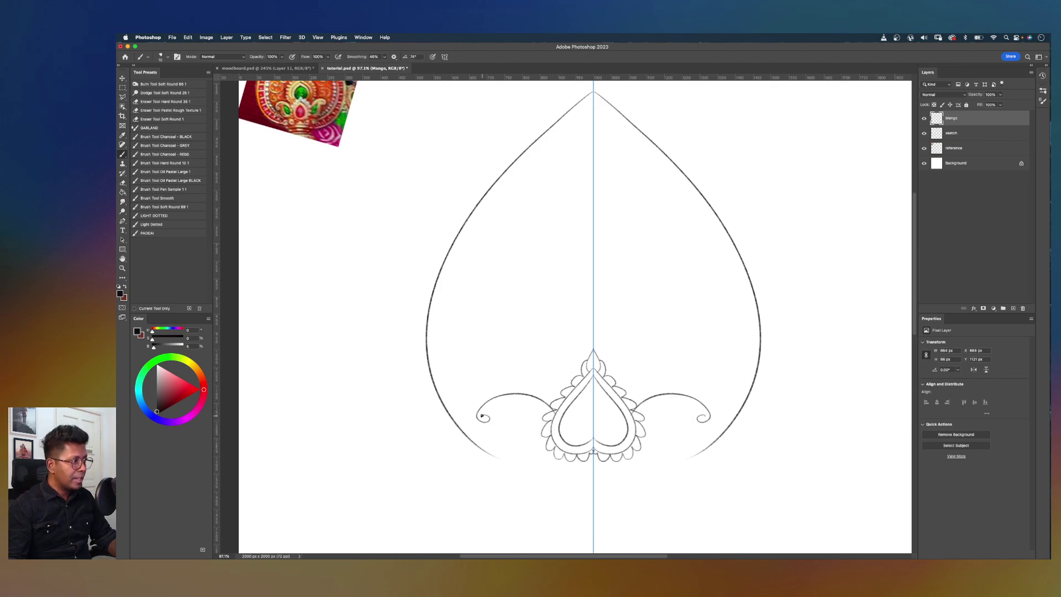
pyautogui.moveTo(504, 421); pyautogui.dragTo(552, 445)
pyautogui.press('super+z')
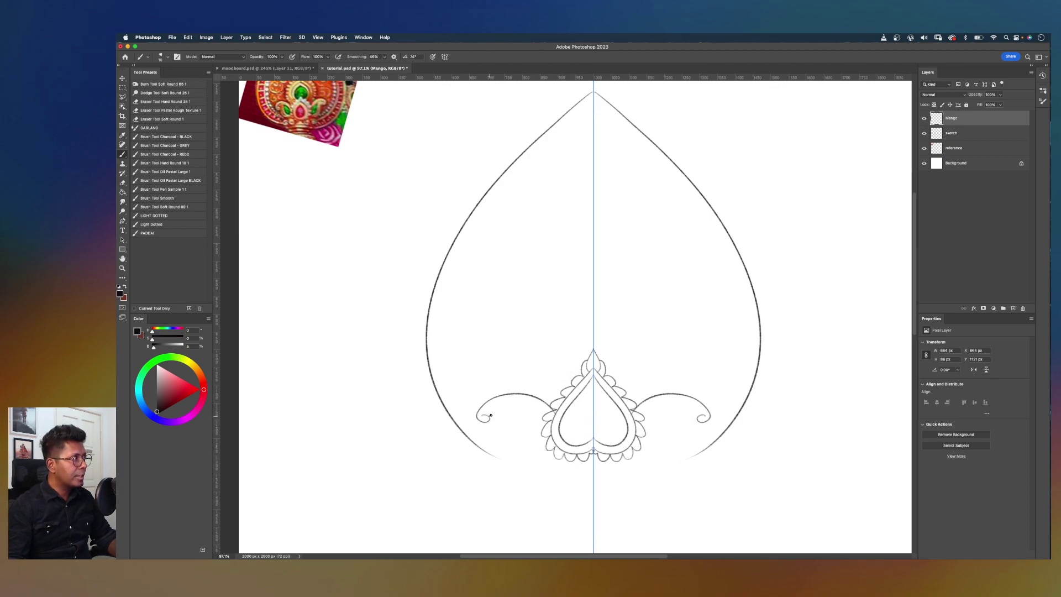
pyautogui.moveTo(484, 413); pyautogui.dragTo(556, 456)
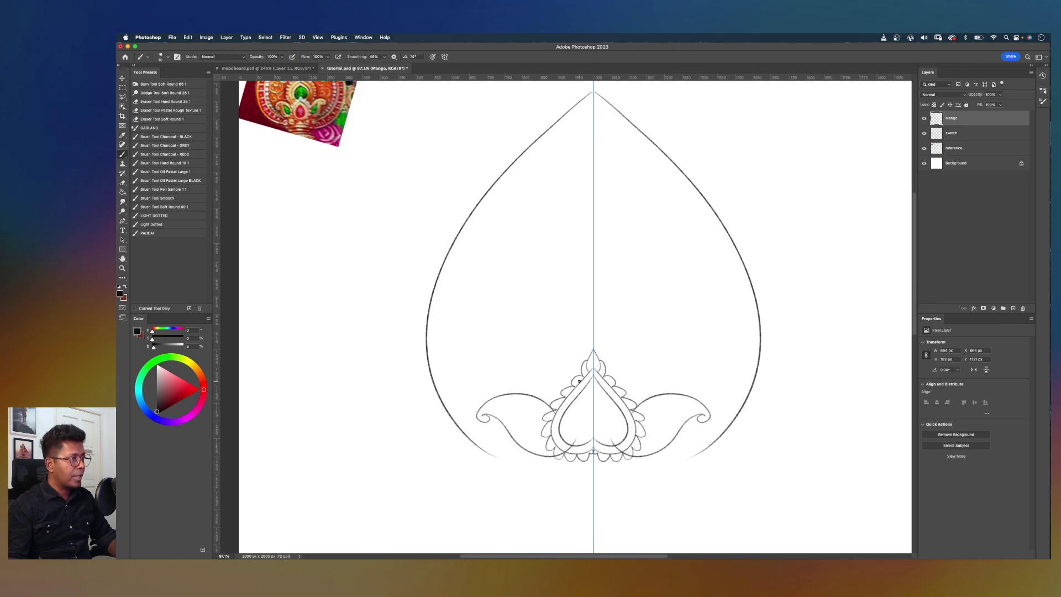
# Step: Erase the ends of the mango outlines that overlap the scalloped heart
pyautogui.scroll(5, 580, 384)
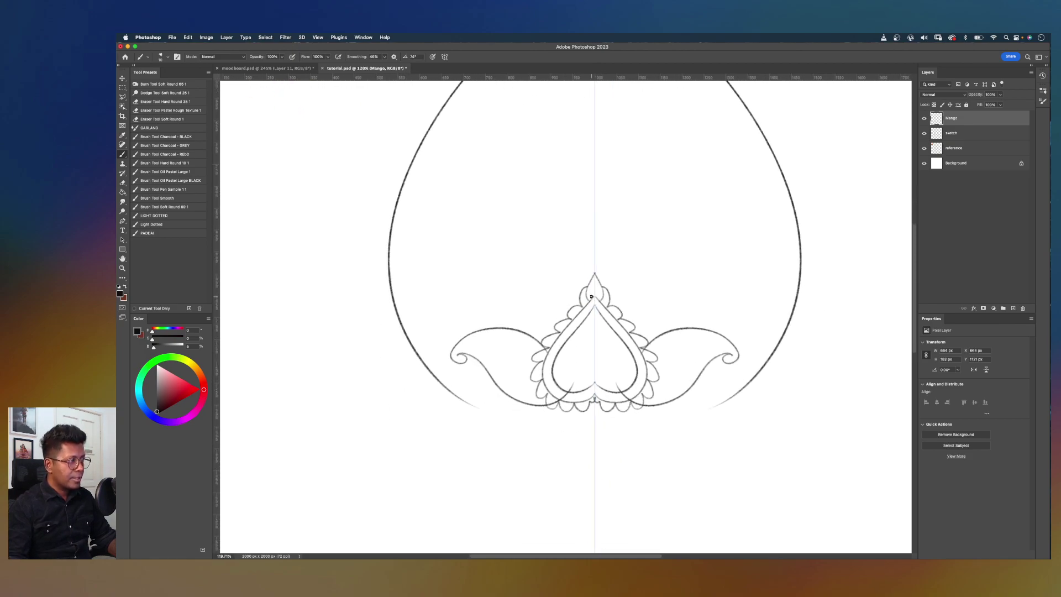
pyautogui.press('e')
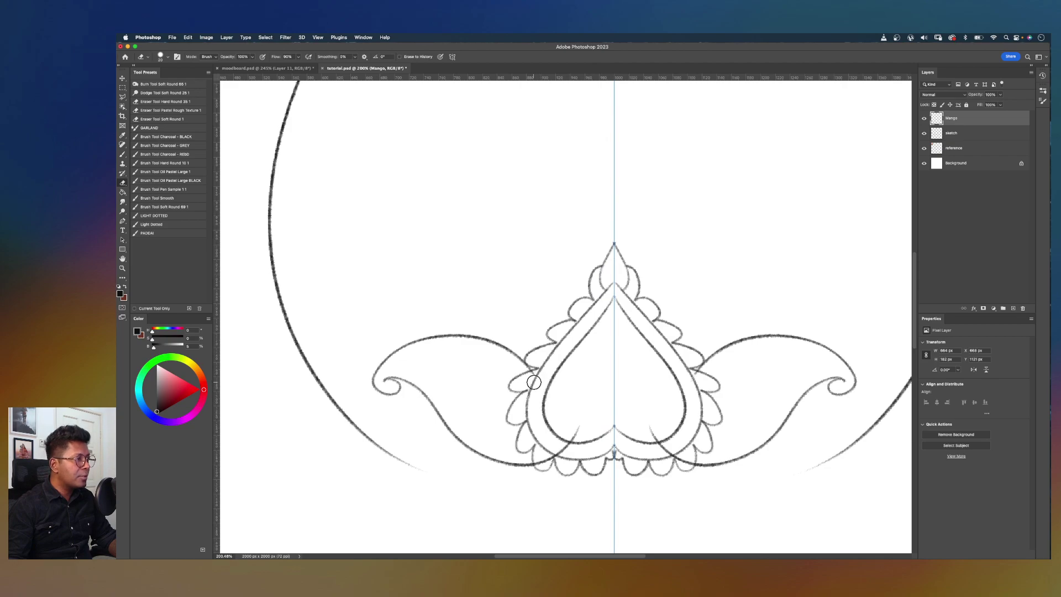
pyautogui.moveTo(535, 379)
pyautogui.mouseDown()
pyautogui.moveTo(559, 434)
pyautogui.moveTo(582, 438)
pyautogui.moveTo(543, 457)
pyautogui.mouseUp()
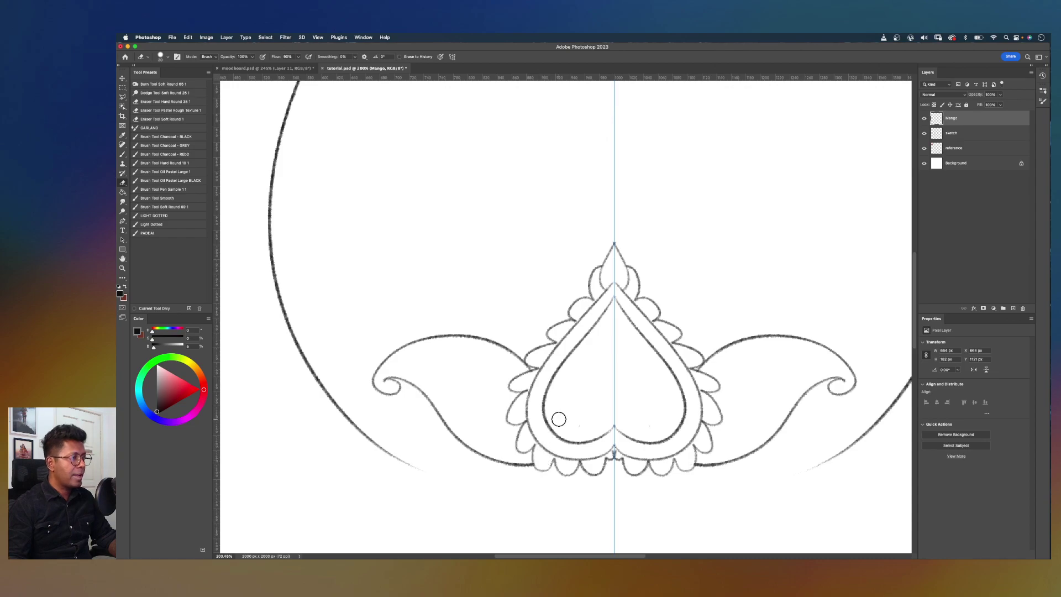
pyautogui.scroll(-5, 561, 422)
pyautogui.scroll(1, 560, 418)
pyautogui.moveTo(639, 286)
pyautogui.mouseDown()
pyautogui.moveTo(666, 412)
pyautogui.moveTo(637, 303)
pyautogui.mouseUp()
pyautogui.scroll(3, 635, 302)
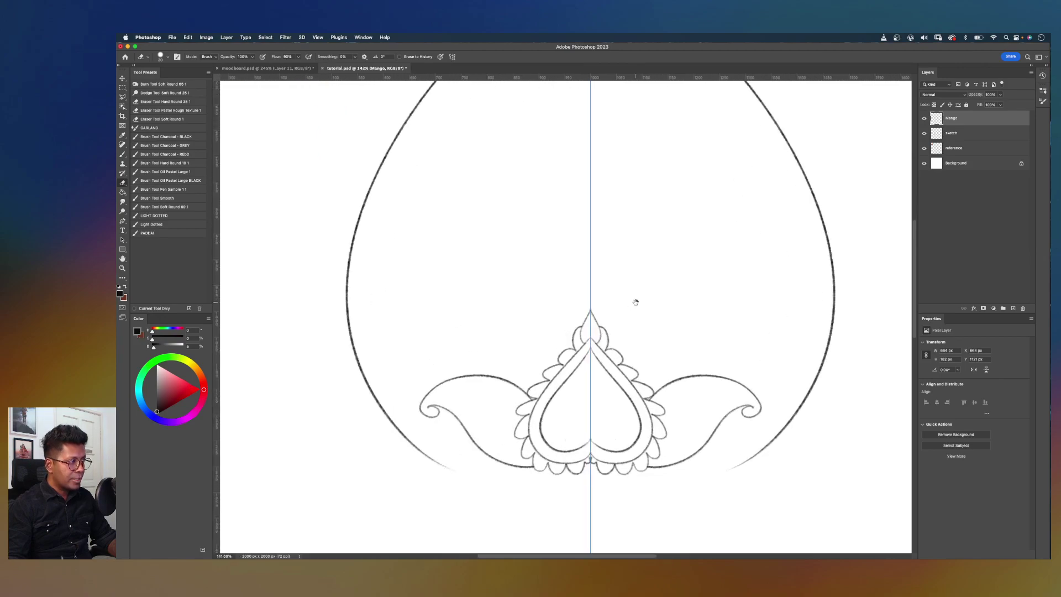
# Step: Sketch mirrored inner contour lines following the upper and lower edges of the mango shapes with the Brush, and switch to the Eraser
pyautogui.scroll(1, 586, 309)
pyautogui.press('b')
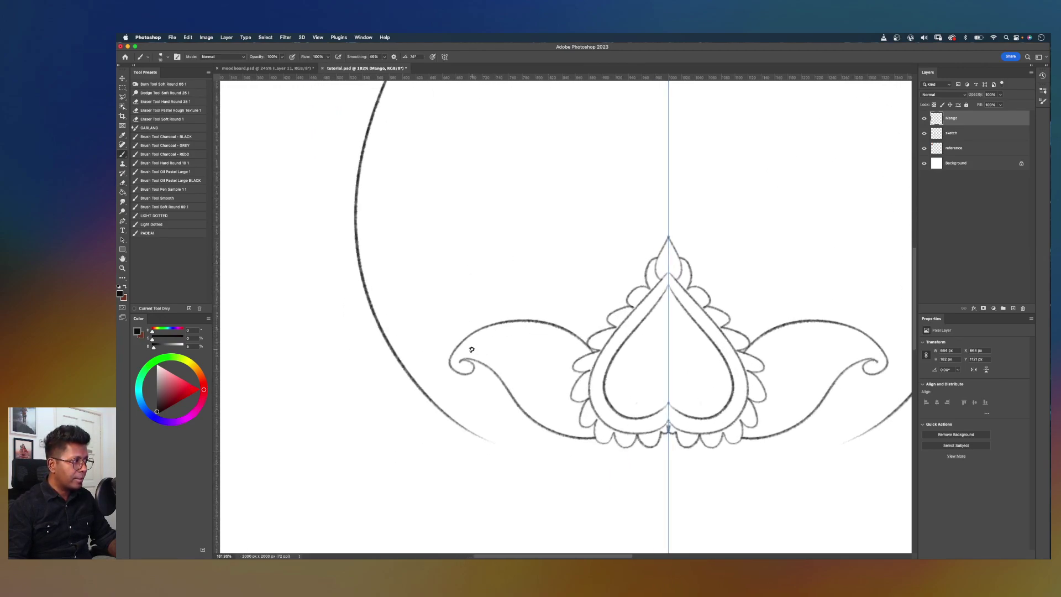
pyautogui.moveTo(472, 350); pyautogui.dragTo(579, 350)
pyautogui.press('super+z')
pyautogui.moveTo(467, 355); pyautogui.dragTo(595, 354)
pyautogui.moveTo(468, 354); pyautogui.dragTo(595, 406)
pyautogui.press('super+z')
pyautogui.moveTo(469, 353); pyautogui.dragTo(595, 407)
pyautogui.press('e')
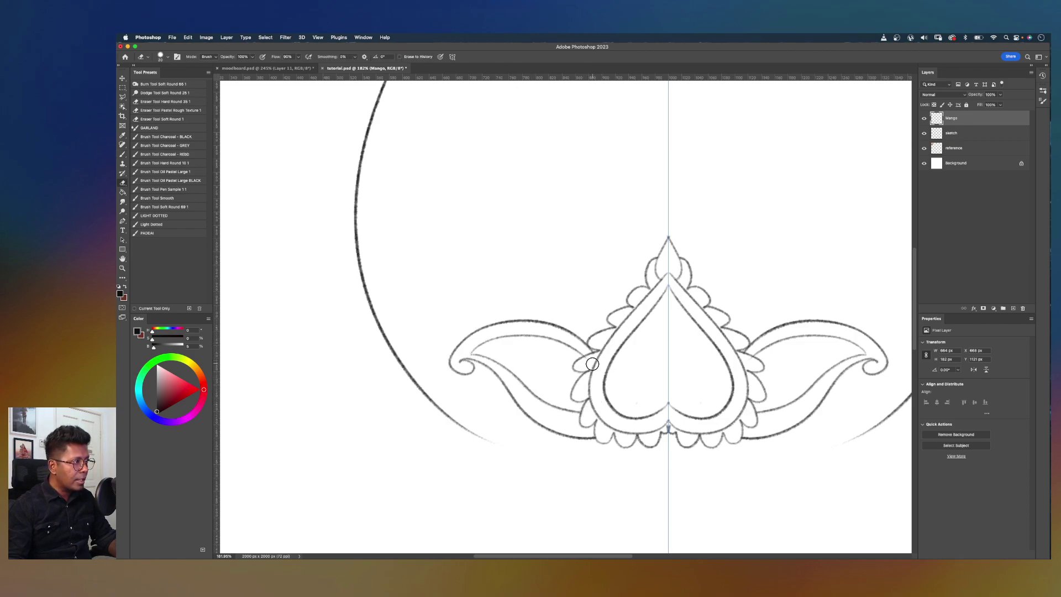
pyautogui.scroll(-3, 560, 311)
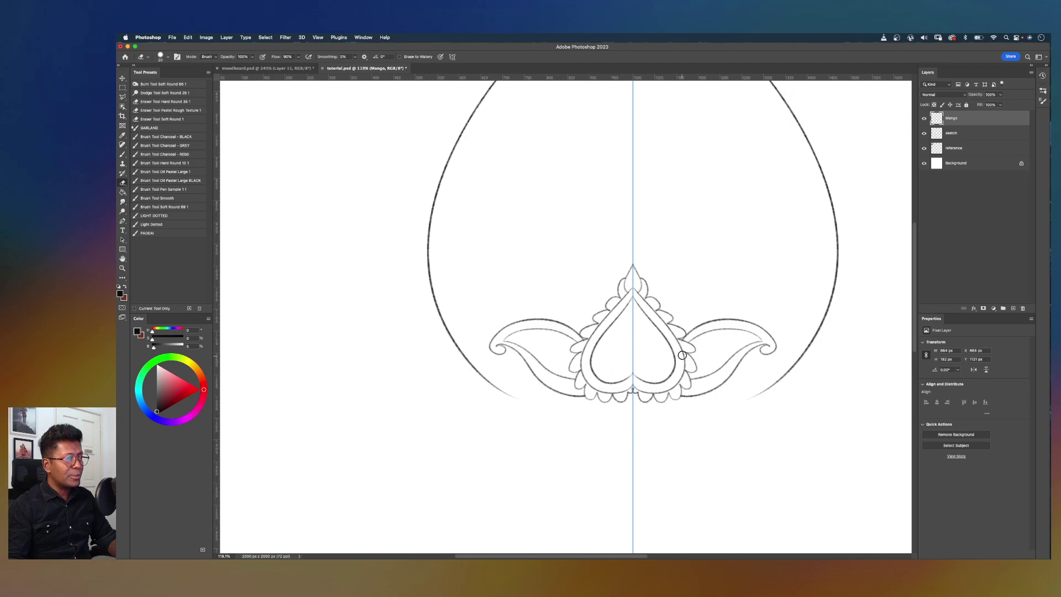
# Step: Compare the heart and mango motifs inside the vel outline with the reference picture
pyautogui.scroll(-3, 718, 347)
pyautogui.scroll(-1, 719, 347)
pyautogui.scroll(2, 719, 347)
pyautogui.moveTo(658, 312); pyautogui.dragTo(678, 422)
pyautogui.moveTo(635, 390); pyautogui.dragTo(617, 335)
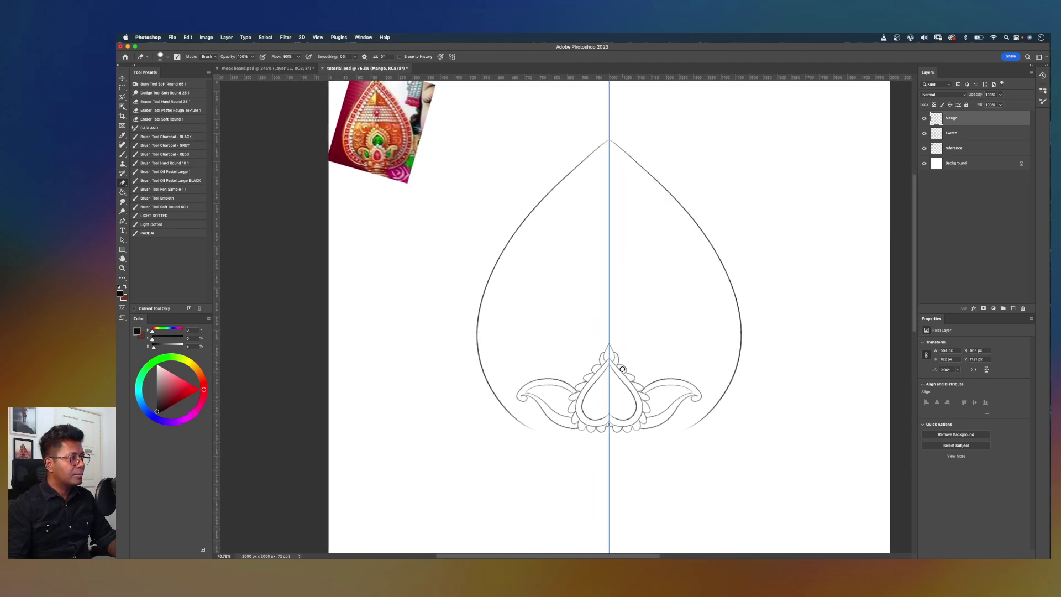
pyautogui.scroll(2, 617, 373)
pyautogui.scroll(-2, 617, 373)
pyautogui.moveTo(664, 331); pyautogui.dragTo(637, 380)
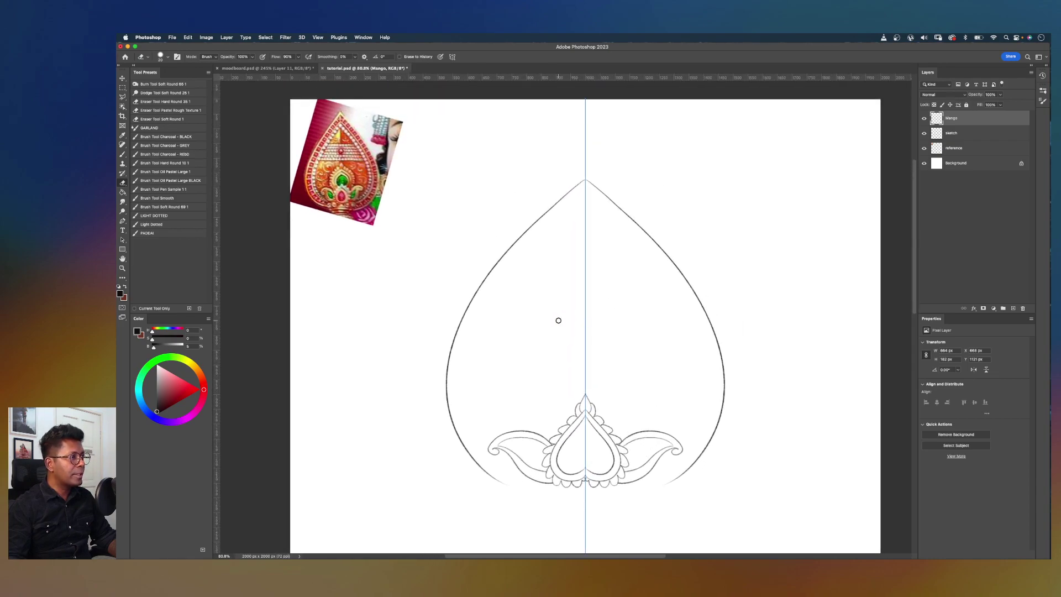
pyautogui.scroll(2, 558, 317)
# Step: Sketch a mirrored pointed arch rising from the scalloped heart's sides to an apex on the symmetry axis, redoing the first attempts
pyautogui.press('b')
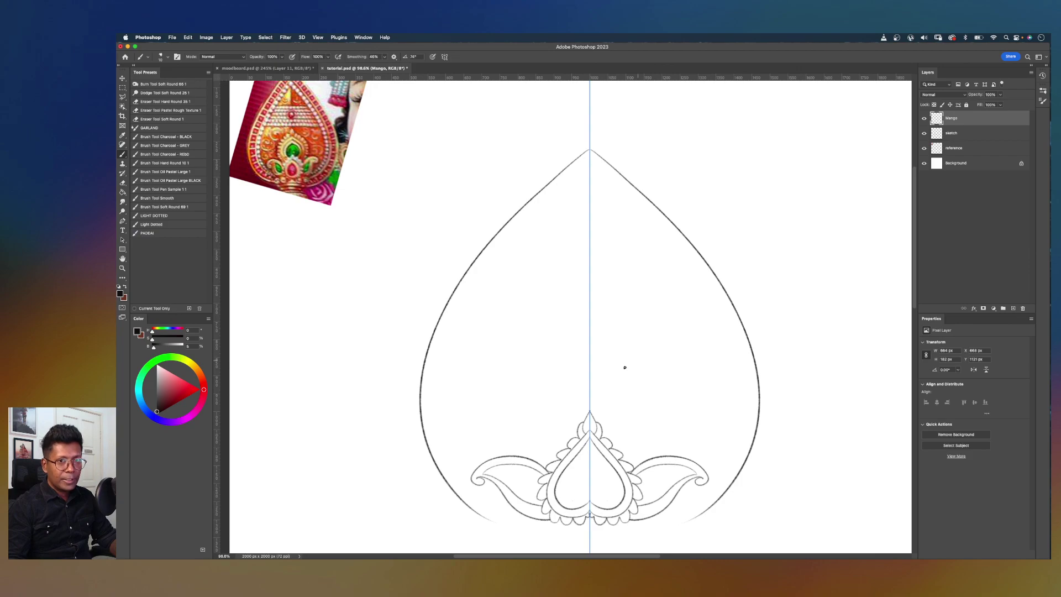
pyautogui.moveTo(648, 395); pyautogui.dragTo(662, 388)
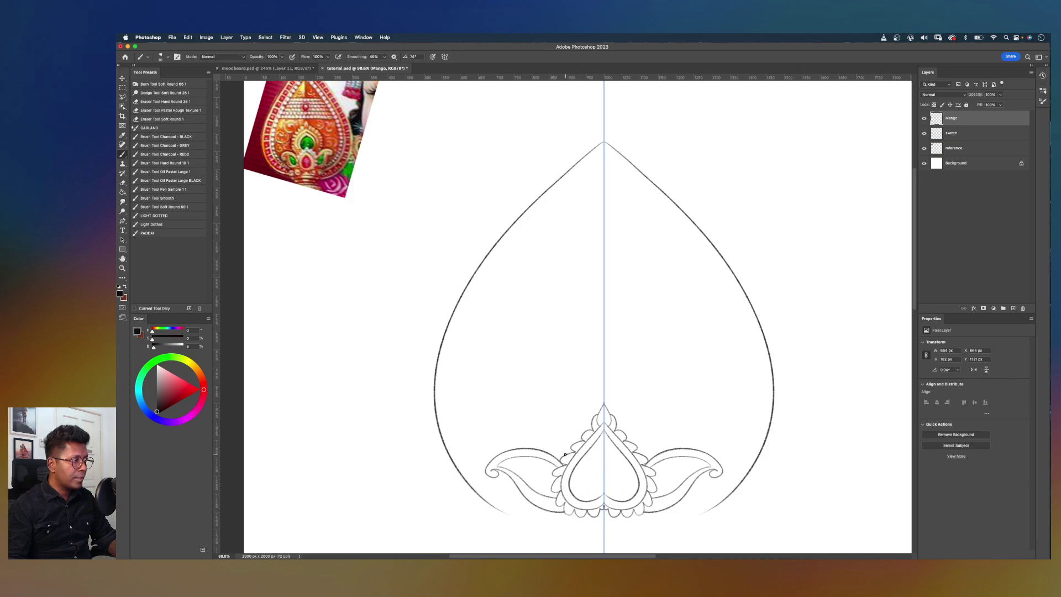
pyautogui.moveTo(565, 455)
pyautogui.mouseDown()
pyautogui.moveTo(550, 405)
pyautogui.moveTo(604, 353)
pyautogui.mouseUp()
pyautogui.press('super+z')
pyautogui.moveTo(567, 451); pyautogui.dragTo(582, 339)
pyautogui.press('super+z')
pyautogui.moveTo(555, 452)
pyautogui.mouseDown()
pyautogui.moveTo(709, 281)
pyautogui.moveTo(670, 307)
pyautogui.moveTo(602, 322)
pyautogui.mouseUp()
pyautogui.press('e')
pyautogui.press('b')
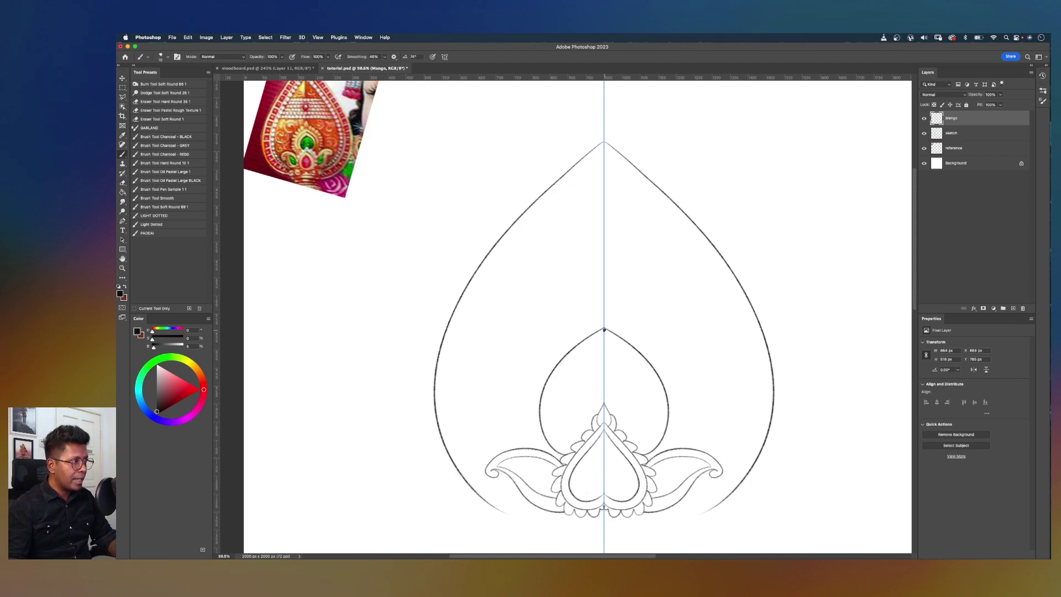
# Step: Sketch a narrower mirrored arch from the same apex down to the scallops, clean up its ends with the Eraser, and return to the Brush
pyautogui.moveTo(604, 332)
pyautogui.mouseDown()
pyautogui.moveTo(552, 386)
pyautogui.moveTo(584, 441)
pyautogui.mouseUp()
pyautogui.press('super+z')
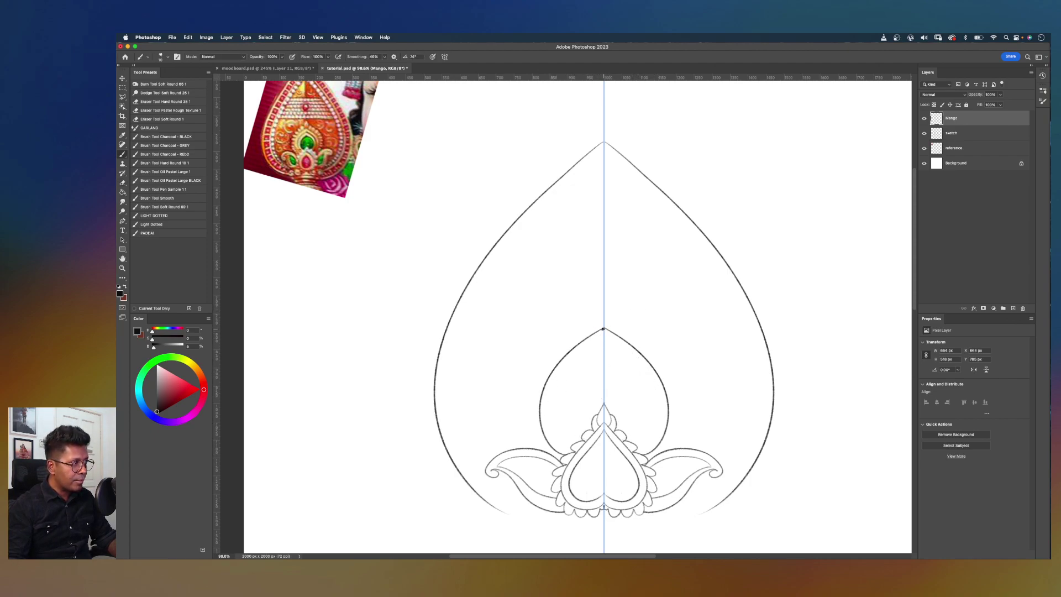
pyautogui.moveTo(604, 329); pyautogui.dragTo(581, 448)
pyautogui.press('super+z')
pyautogui.moveTo(605, 329)
pyautogui.mouseDown()
pyautogui.moveTo(567, 359)
pyautogui.moveTo(580, 445)
pyautogui.mouseUp()
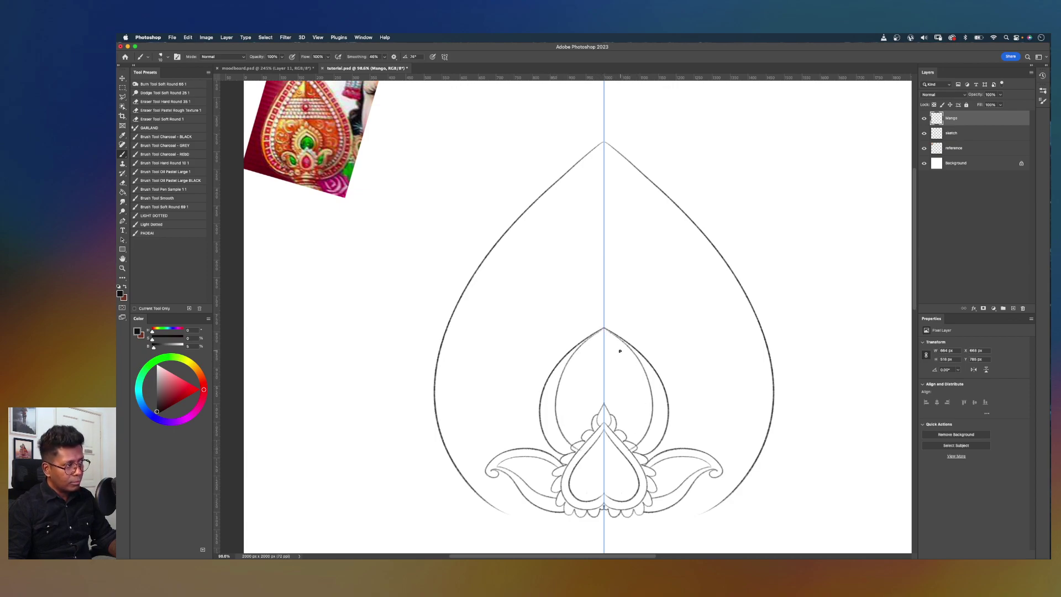
pyautogui.press('e')
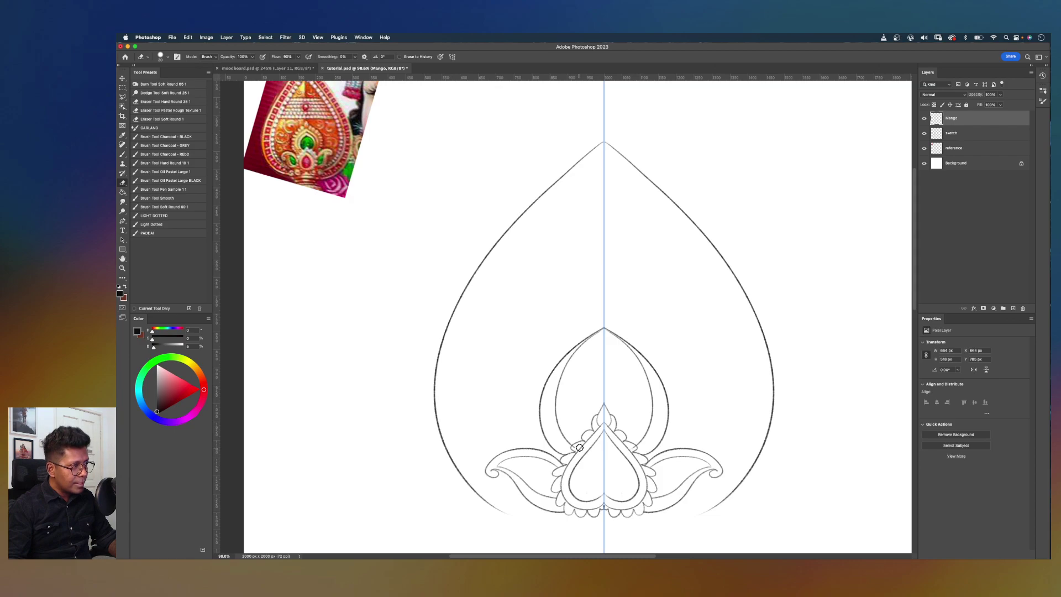
pyautogui.press('b')
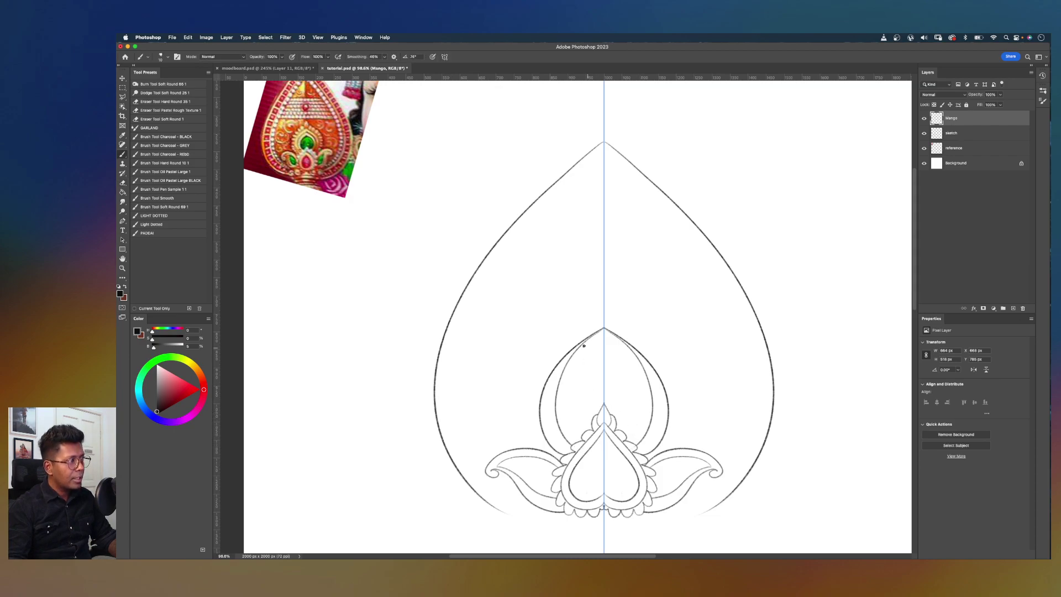
pyautogui.moveTo(605, 329); pyautogui.dragTo(630, 426)
pyautogui.press('super+z')
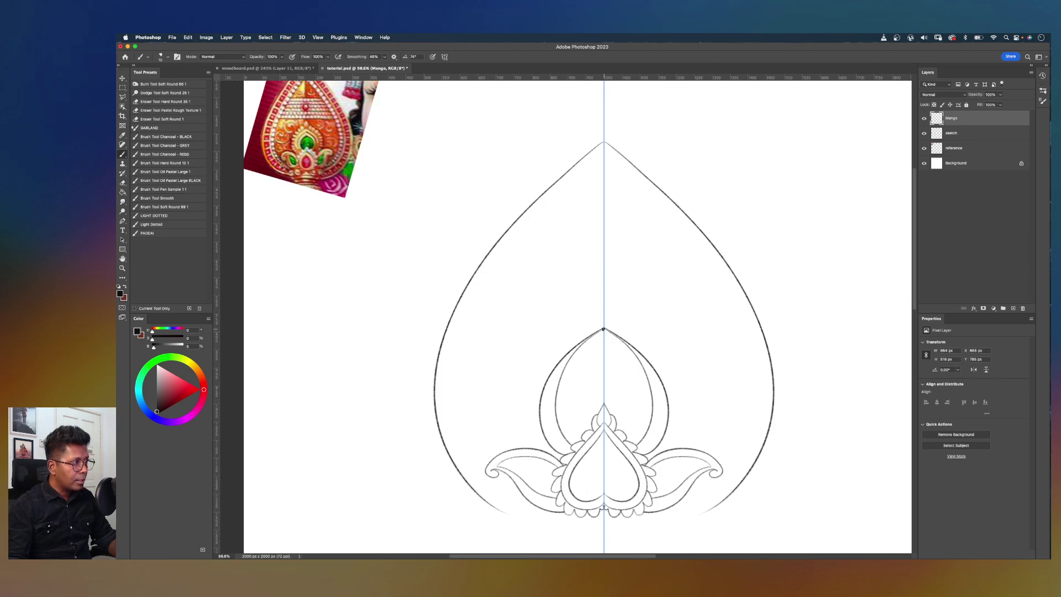
pyautogui.moveTo(597, 332)
pyautogui.mouseDown()
pyautogui.moveTo(566, 357)
pyautogui.moveTo(557, 436)
pyautogui.mouseUp()
pyautogui.press('super+z')
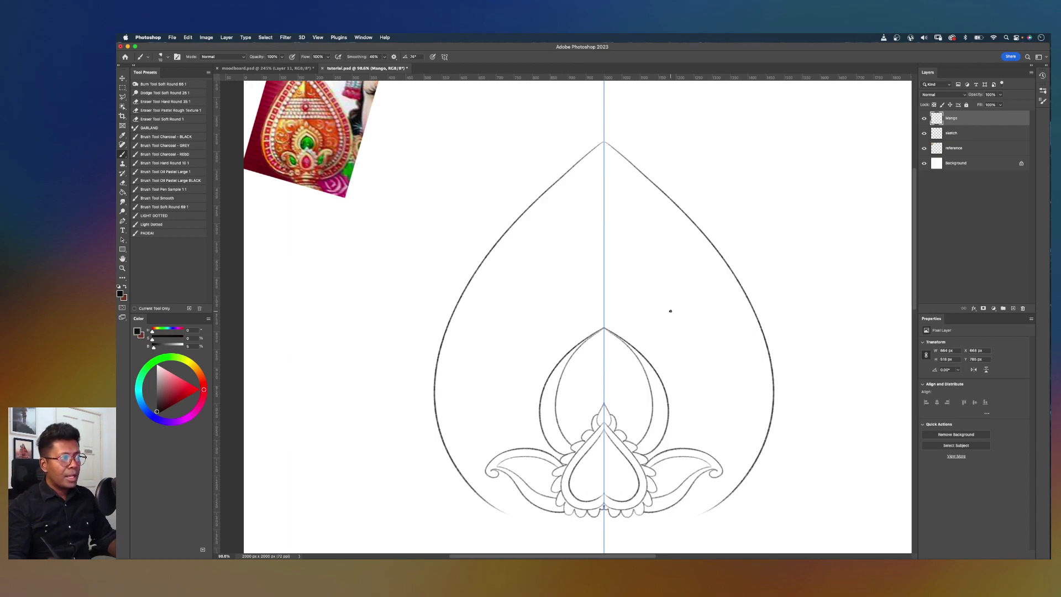
# Step: Rotate the view and sketch a mirrored curve between the two pointed arches, from the scallops to their shared apex, redoing the first attempts
pyautogui.scroll(-2, 621, 332)
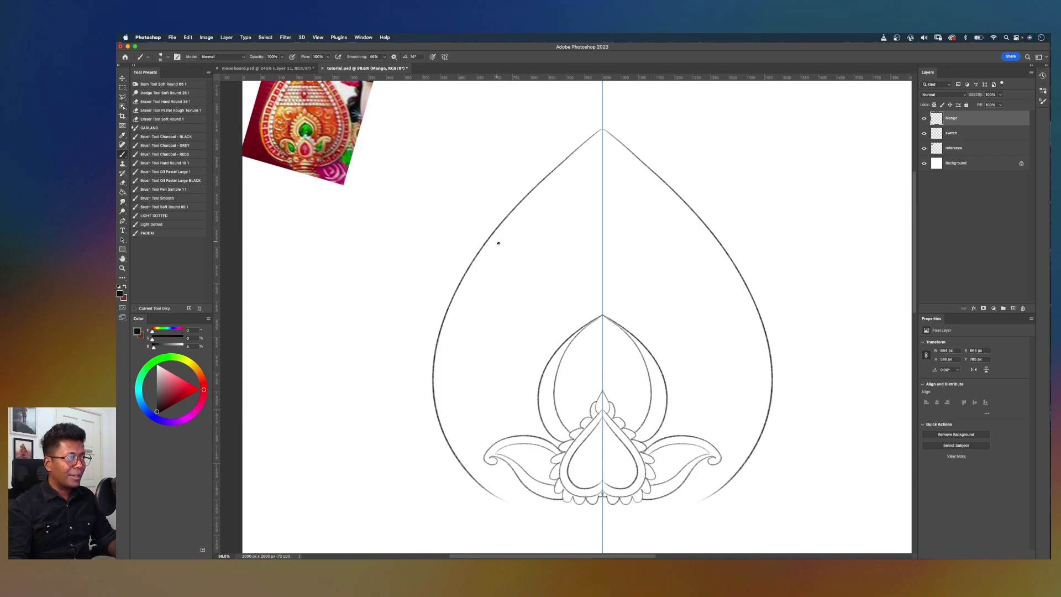
pyautogui.press('r')
pyautogui.press('super+semicolon')
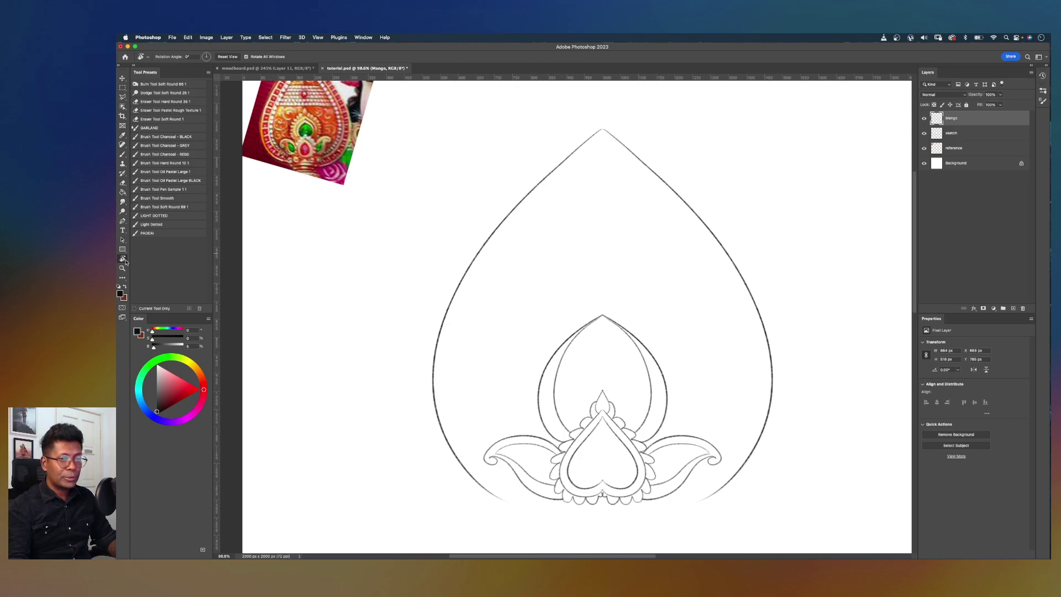
pyautogui.moveTo(690, 255); pyautogui.dragTo(709, 417)
pyautogui.moveTo(647, 379); pyautogui.dragTo(680, 329)
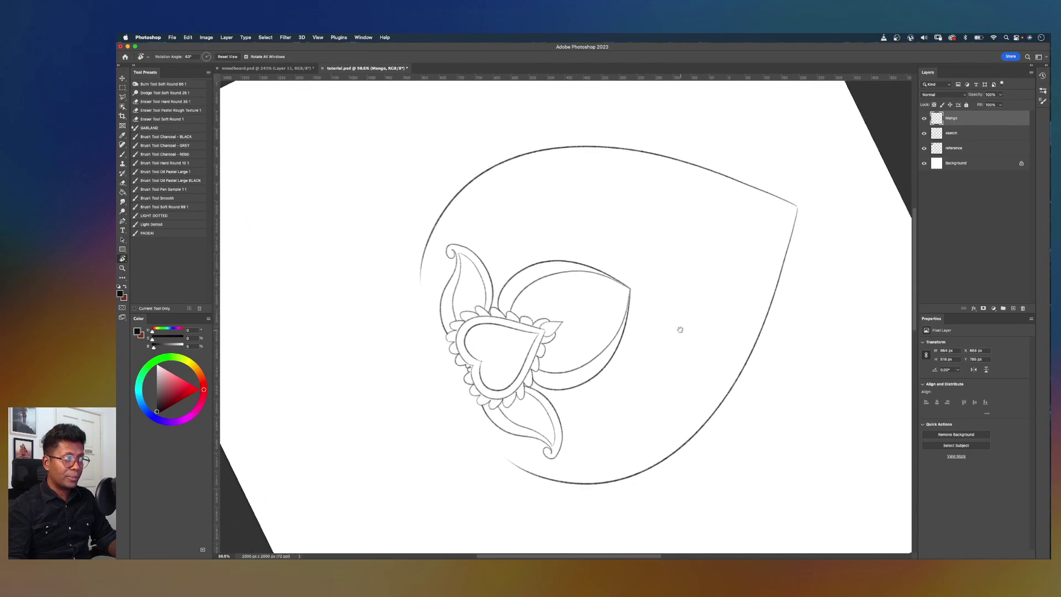
pyautogui.moveTo(768, 327); pyautogui.dragTo(723, 387)
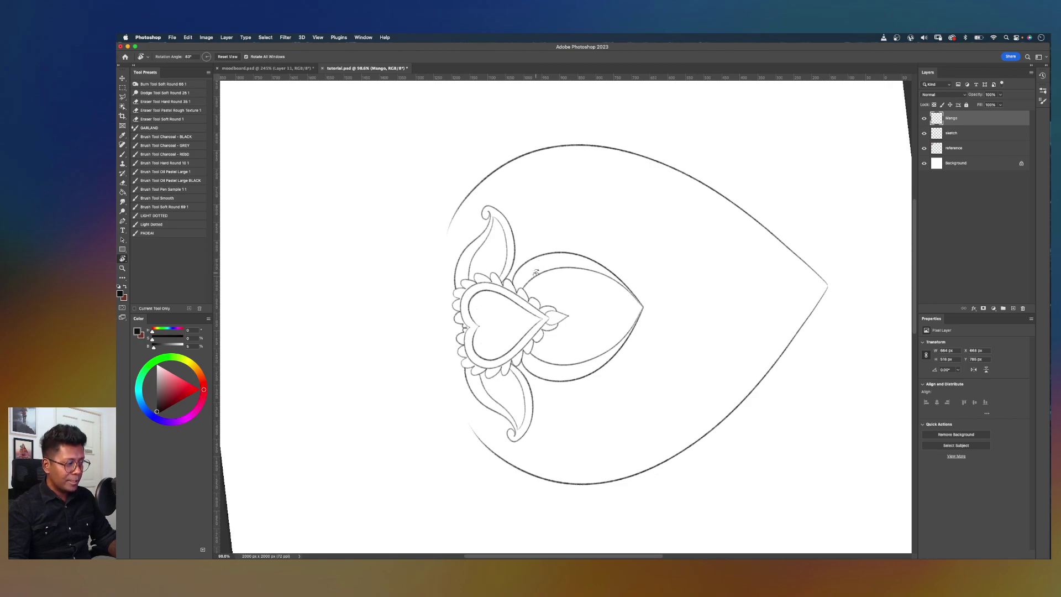
pyautogui.press('b')
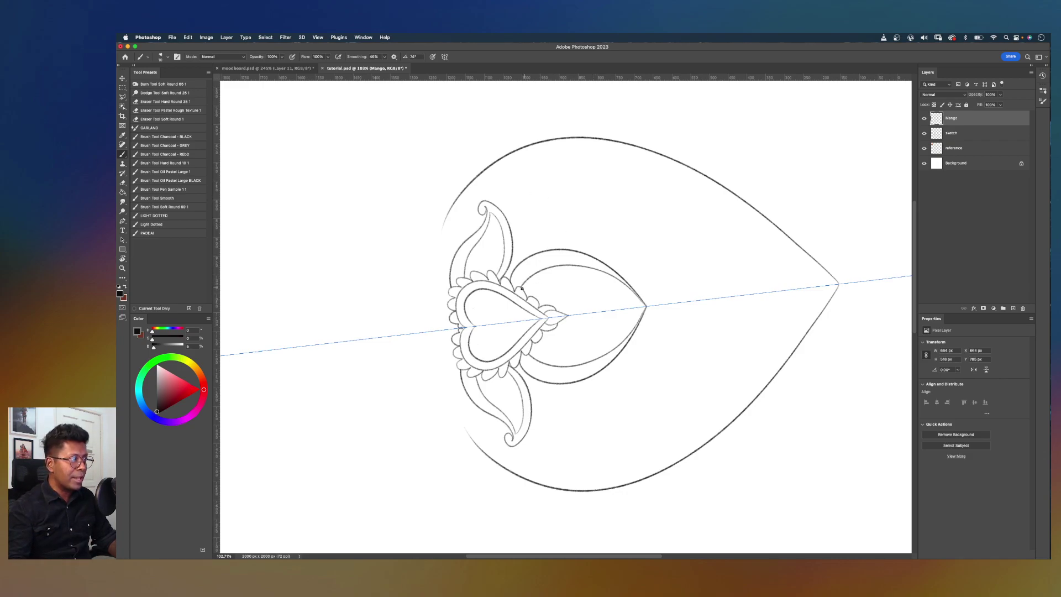
pyautogui.moveTo(514, 292)
pyautogui.mouseDown()
pyautogui.moveTo(519, 271)
pyautogui.moveTo(556, 255)
pyautogui.moveTo(697, 306)
pyautogui.mouseUp()
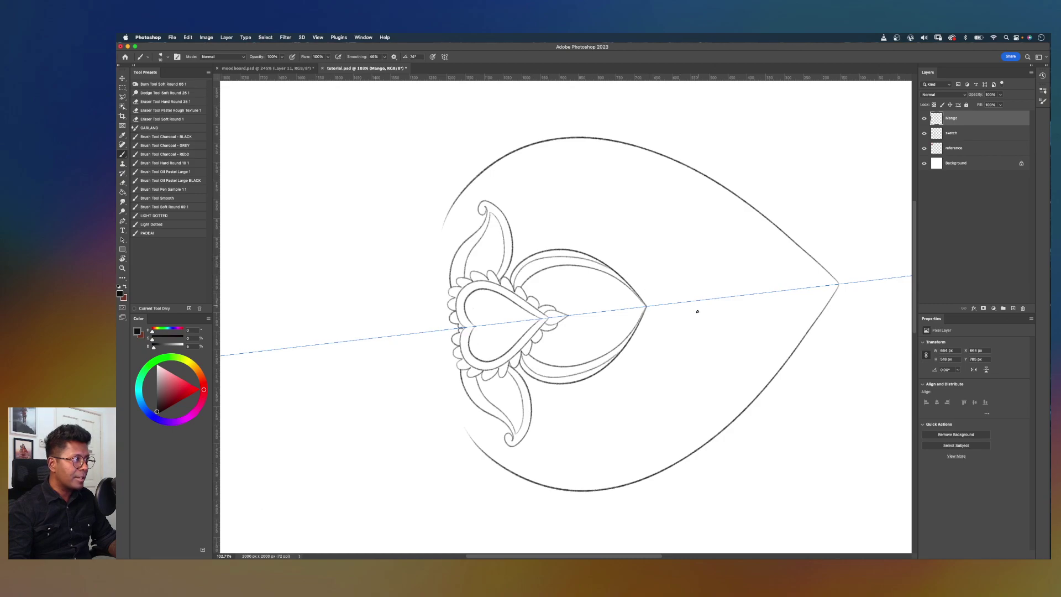
pyautogui.press('super+z')
pyautogui.moveTo(520, 273)
pyautogui.mouseDown()
pyautogui.moveTo(543, 259)
pyautogui.moveTo(580, 261)
pyautogui.moveTo(650, 308)
pyautogui.mouseUp()
pyautogui.press('super+z')
pyautogui.moveTo(514, 284)
pyautogui.mouseDown()
pyautogui.moveTo(581, 264)
pyautogui.moveTo(629, 289)
pyautogui.mouseUp()
pyautogui.press('super+z')
pyautogui.moveTo(515, 289)
pyautogui.mouseDown()
pyautogui.moveTo(550, 258)
pyautogui.moveTo(625, 278)
pyautogui.mouseUp()
pyautogui.press('super+z')
pyautogui.moveTo(515, 290)
pyautogui.mouseDown()
pyautogui.moveTo(544, 259)
pyautogui.moveTo(627, 285)
pyautogui.mouseUp()
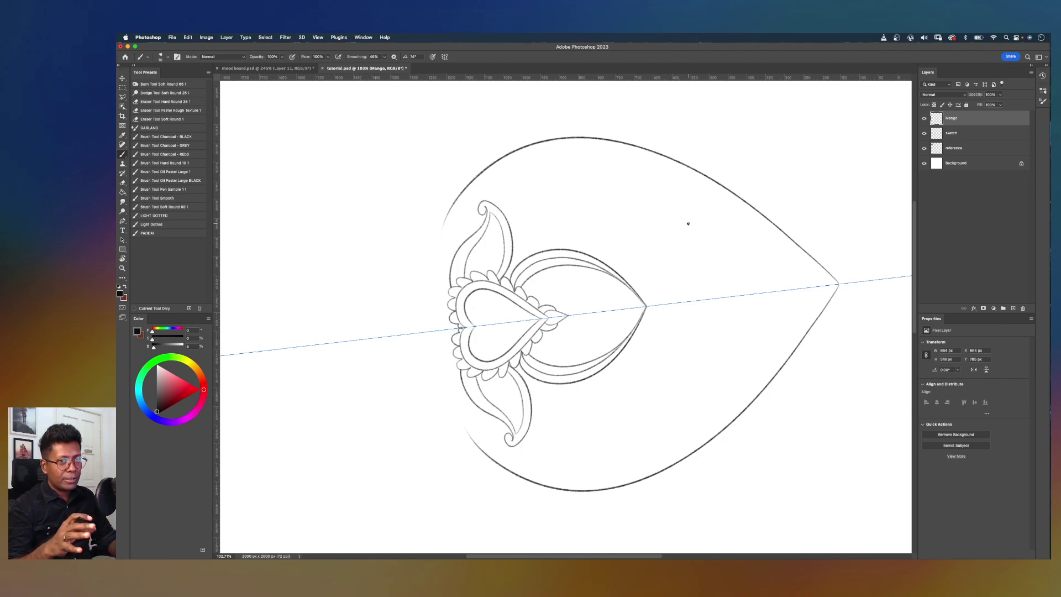
# Step: Reset the view rotation and sketch a mirrored pointed petal standing on the arch's apex with the Brush
pyautogui.press('r')
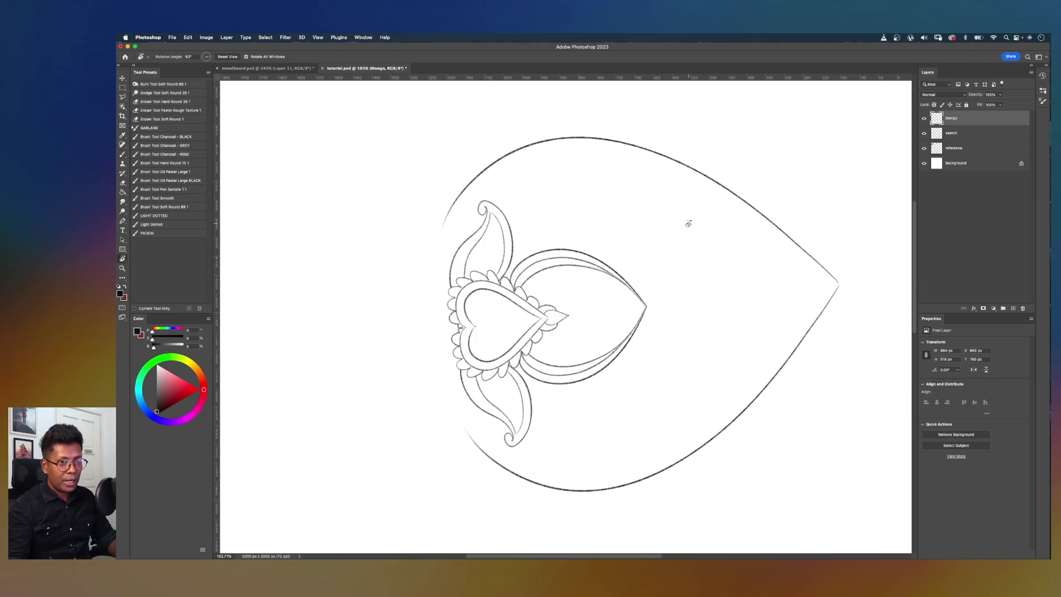
pyautogui.click(228, 57)
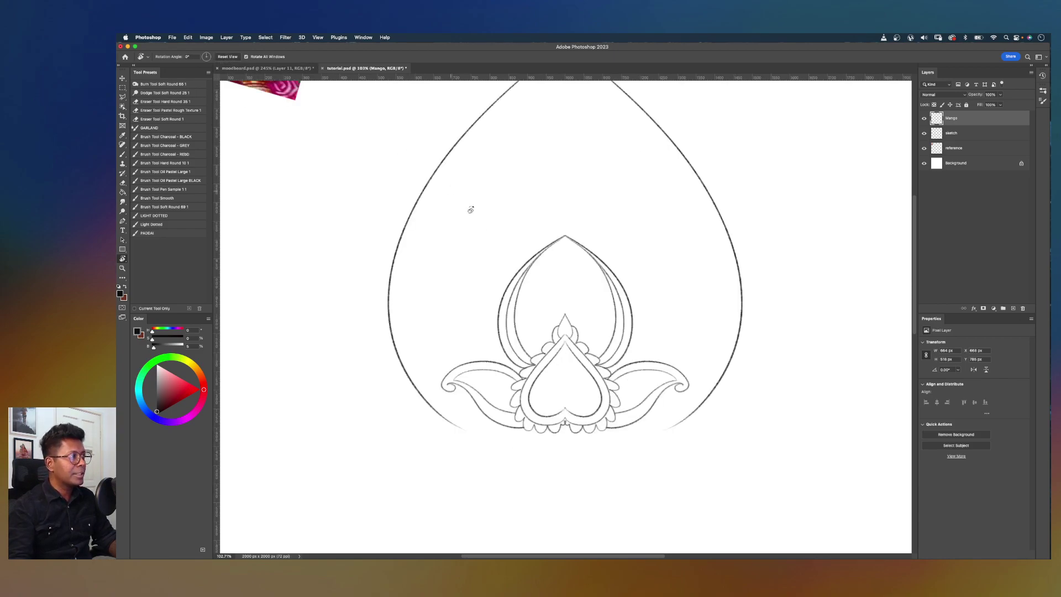
pyautogui.scroll(-3, 488, 242)
pyautogui.scroll(-2, 608, 298)
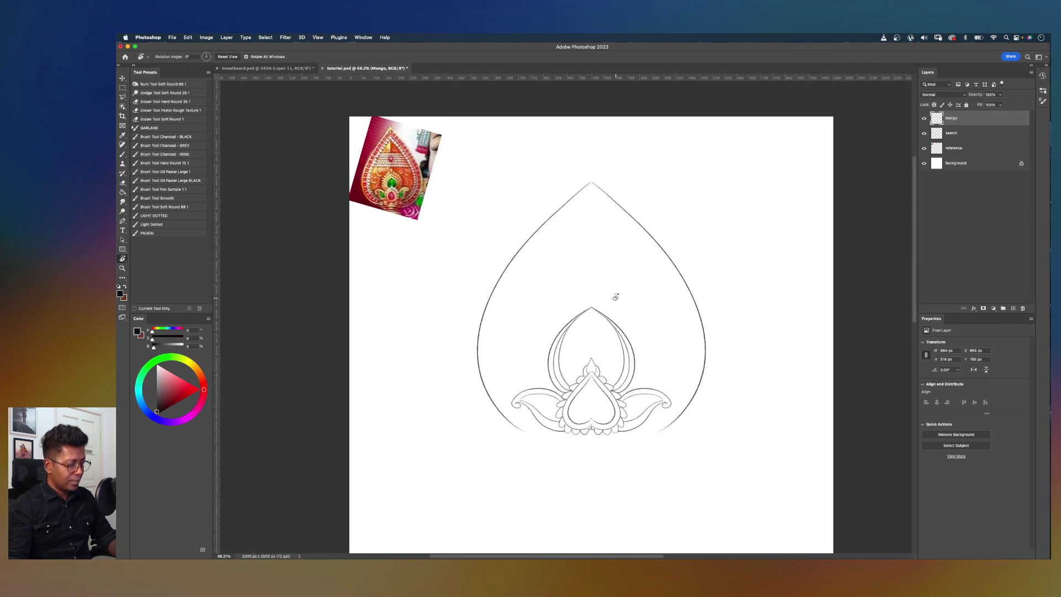
pyautogui.press('b')
pyautogui.scroll(3, 615, 290)
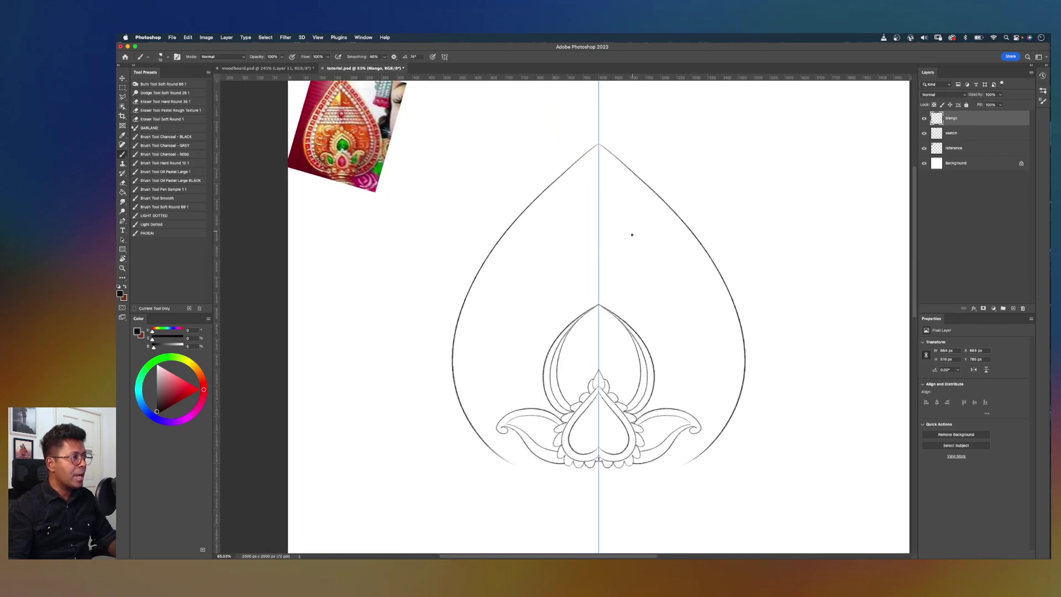
pyautogui.scroll(2, 601, 295)
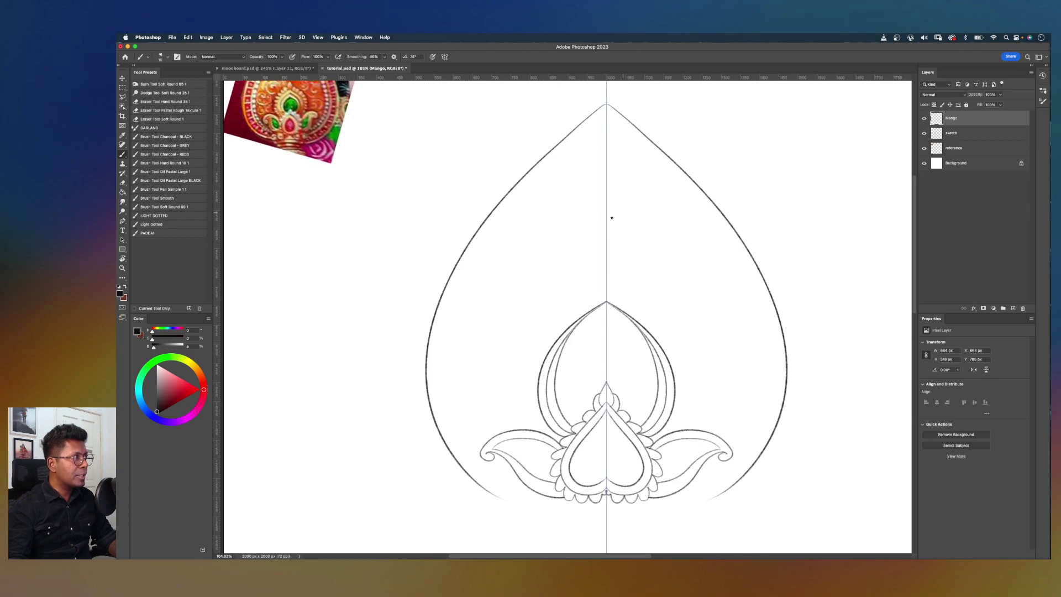
pyautogui.moveTo(605, 302)
pyautogui.mouseDown()
pyautogui.moveTo(597, 291)
pyautogui.moveTo(612, 271)
pyautogui.mouseUp()
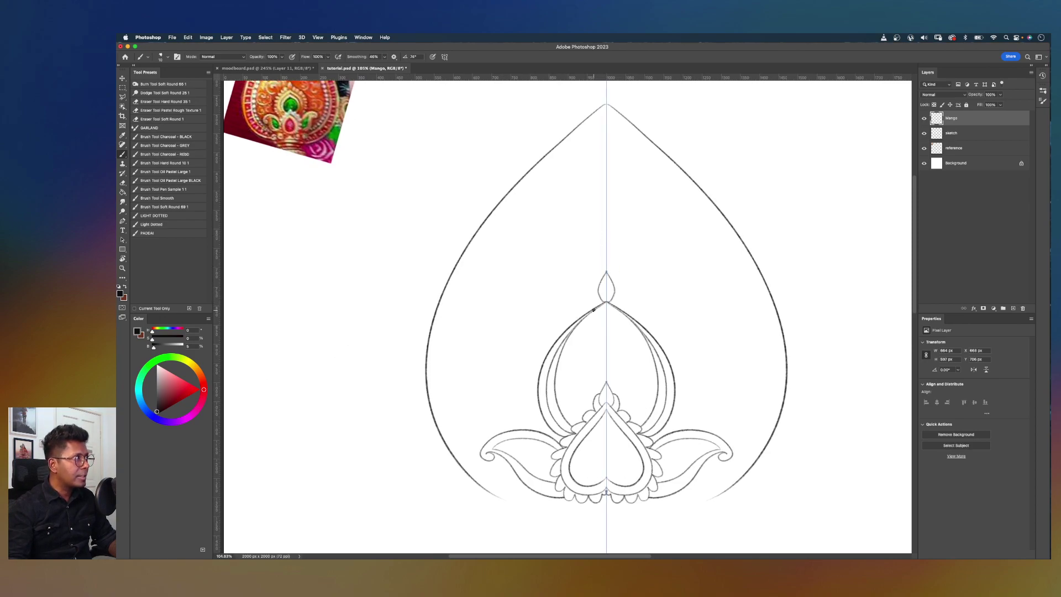
# Step: Sketch a mirrored row of pointed petals along the outer arch, from beside the top petal down to the mango shapes
pyautogui.scroll(3, 595, 309)
pyautogui.scroll(-2, 595, 309)
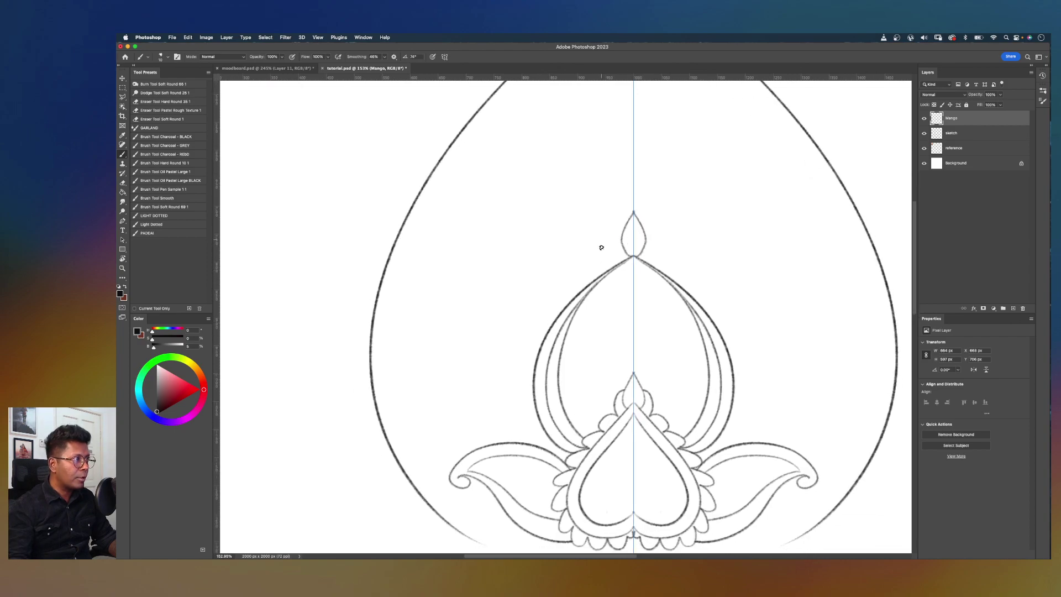
pyautogui.moveTo(622, 262)
pyautogui.mouseDown()
pyautogui.moveTo(605, 244)
pyautogui.moveTo(598, 249)
pyautogui.moveTo(608, 271)
pyautogui.moveTo(576, 268)
pyautogui.moveTo(583, 290)
pyautogui.moveTo(549, 292)
pyautogui.moveTo(561, 313)
pyautogui.moveTo(529, 319)
pyautogui.moveTo(546, 332)
pyautogui.moveTo(519, 346)
pyautogui.moveTo(539, 358)
pyautogui.moveTo(517, 368)
pyautogui.moveTo(527, 387)
pyautogui.moveTo(513, 408)
pyautogui.moveTo(540, 410)
pyautogui.moveTo(530, 433)
pyautogui.mouseUp()
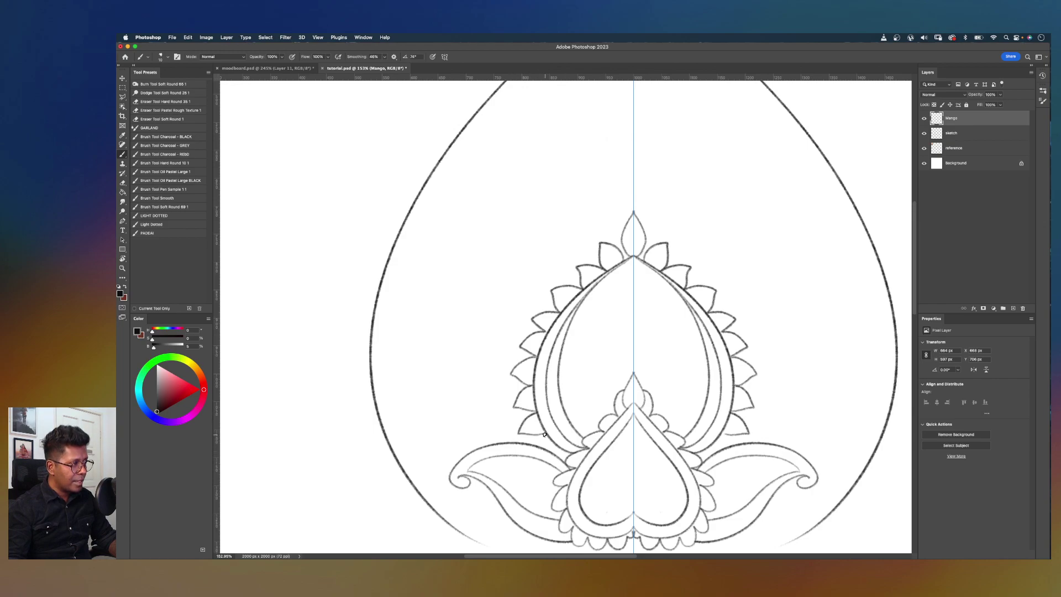
pyautogui.moveTo(549, 447); pyautogui.dragTo(570, 457)
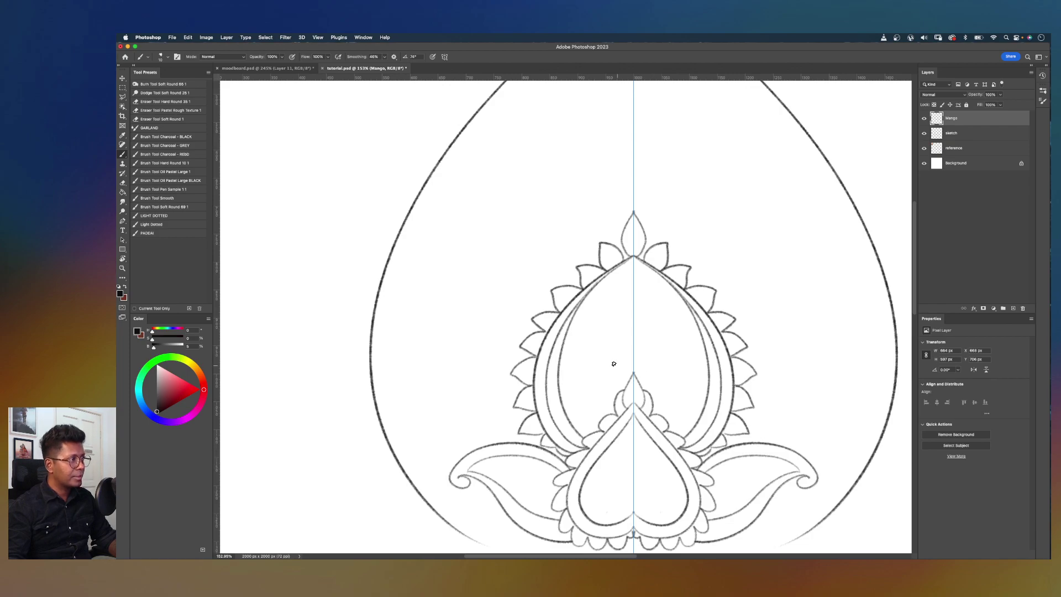
# Step: Sketch inner contour lines inside the top petal and the pair of petals beside it
pyautogui.scroll(-5, 617, 365)
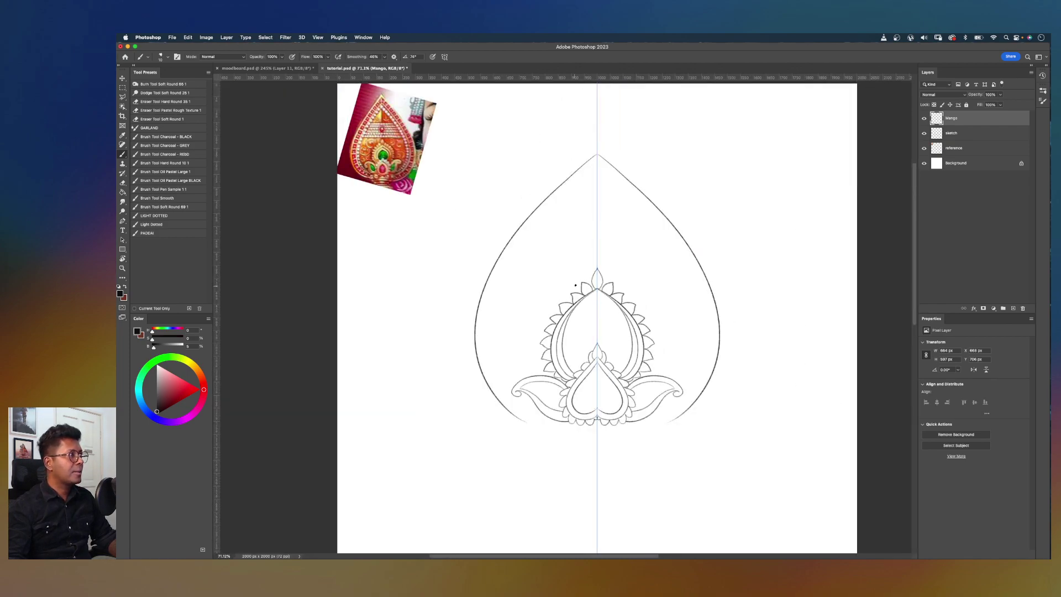
pyautogui.scroll(2, 579, 285)
pyautogui.scroll(-1, 579, 284)
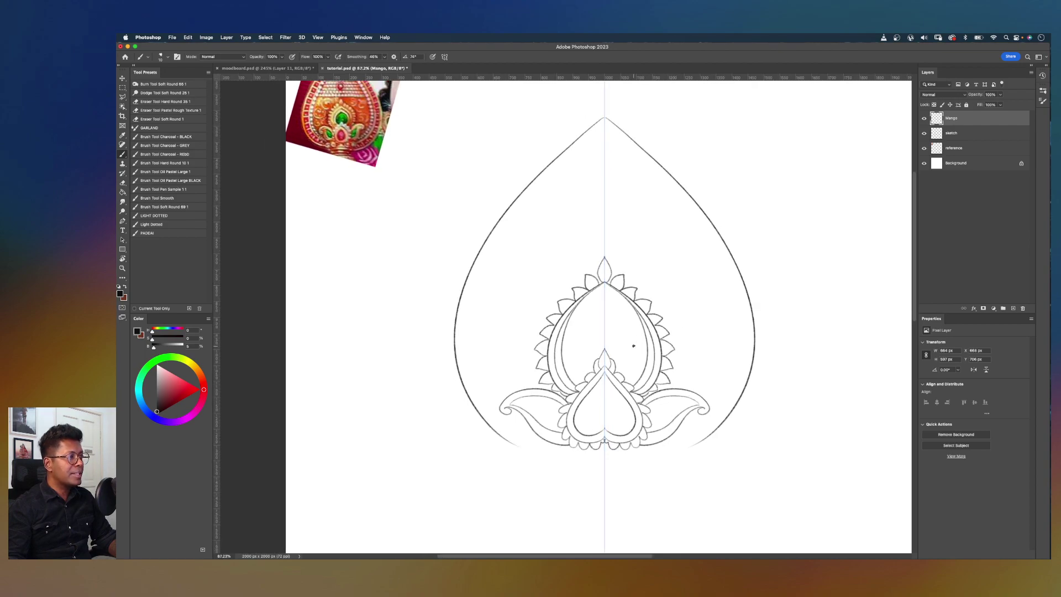
pyautogui.scroll(2, 634, 346)
pyautogui.scroll(2, 631, 332)
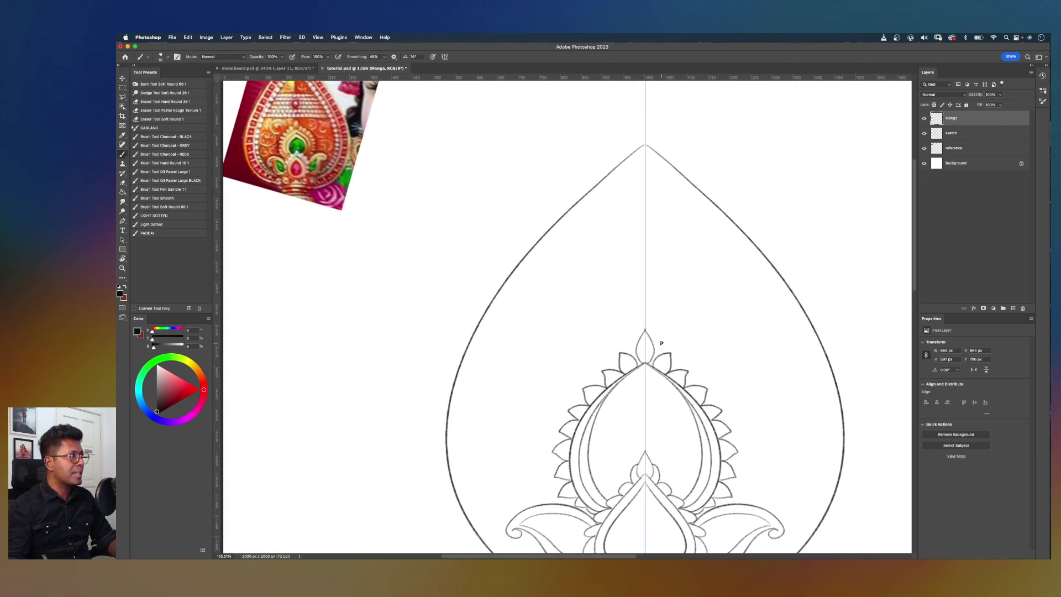
pyautogui.scroll(-1, 661, 343)
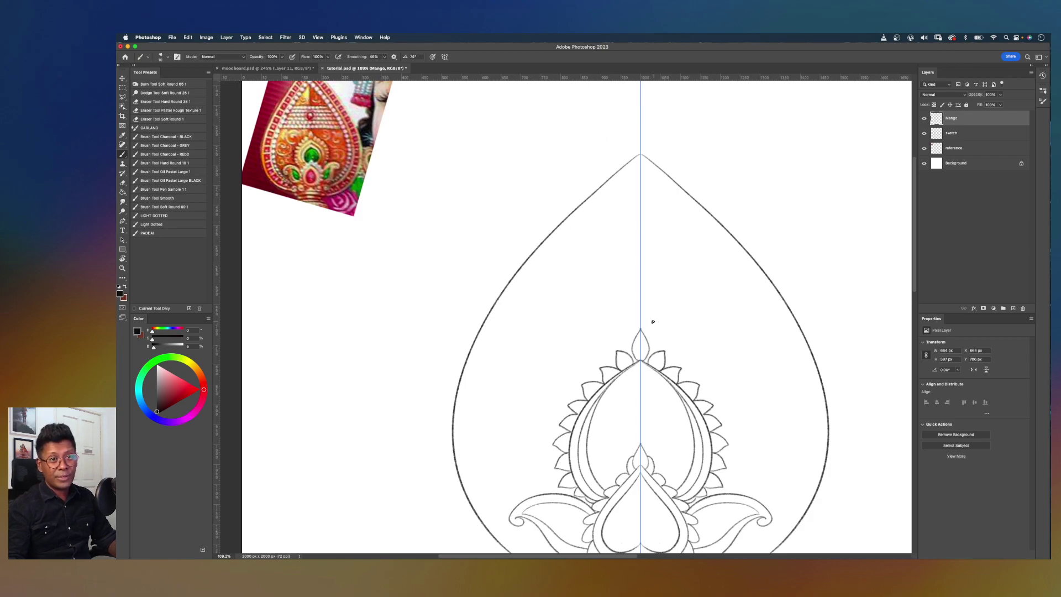
pyautogui.scroll(-2, 664, 315)
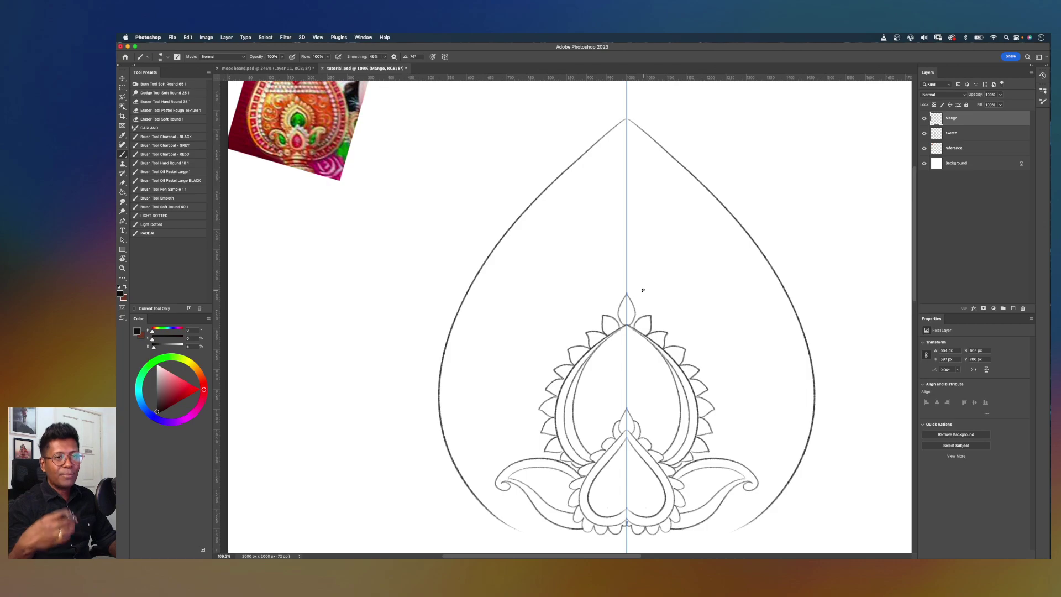
pyautogui.scroll(6, 641, 289)
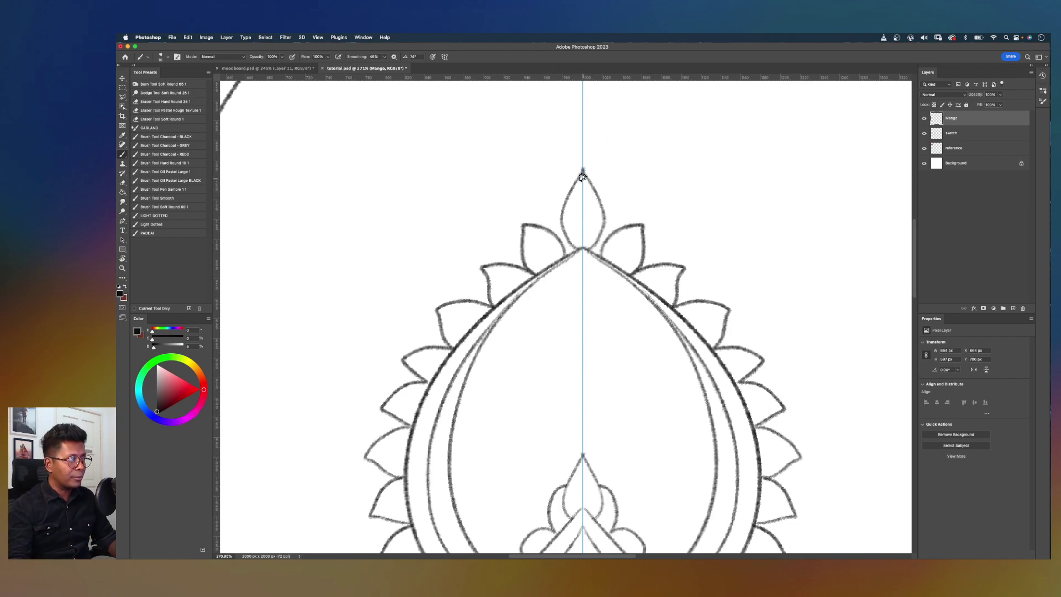
pyautogui.moveTo(583, 173)
pyautogui.mouseDown()
pyautogui.moveTo(571, 235)
pyautogui.moveTo(597, 246)
pyautogui.moveTo(531, 262)
pyautogui.moveTo(534, 231)
pyautogui.moveTo(652, 235)
pyautogui.mouseUp()
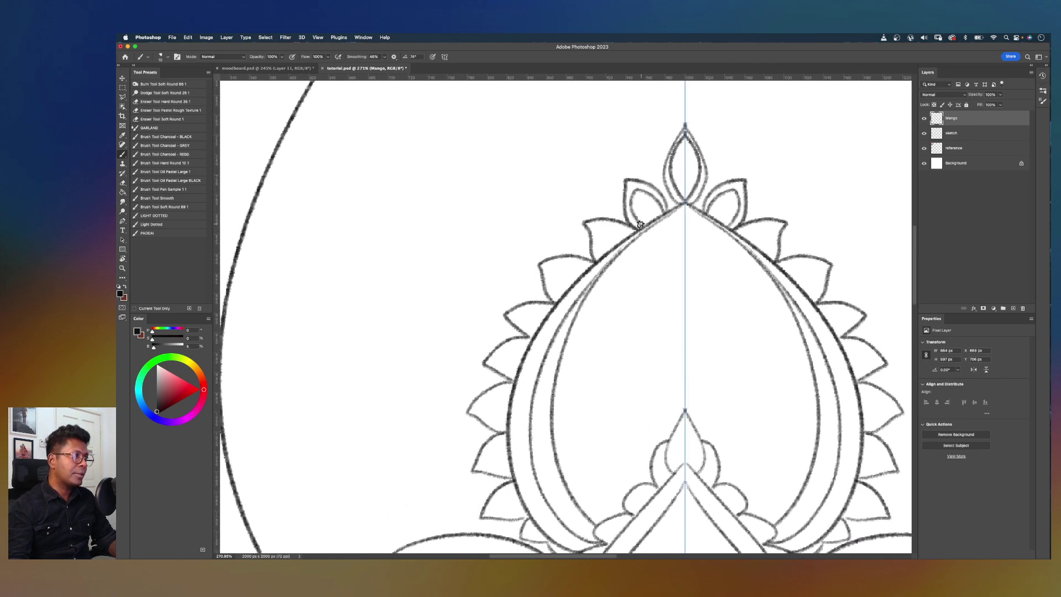
# Step: Rotate the view and sketch mirrored inner contours in the next petals down the upper part of the arch, undoing stray strokes
pyautogui.press('r')
pyautogui.moveTo(743, 257)
pyautogui.mouseDown()
pyautogui.moveTo(755, 309)
pyautogui.moveTo(740, 378)
pyautogui.mouseUp()
pyautogui.moveTo(679, 339); pyautogui.dragTo(606, 277)
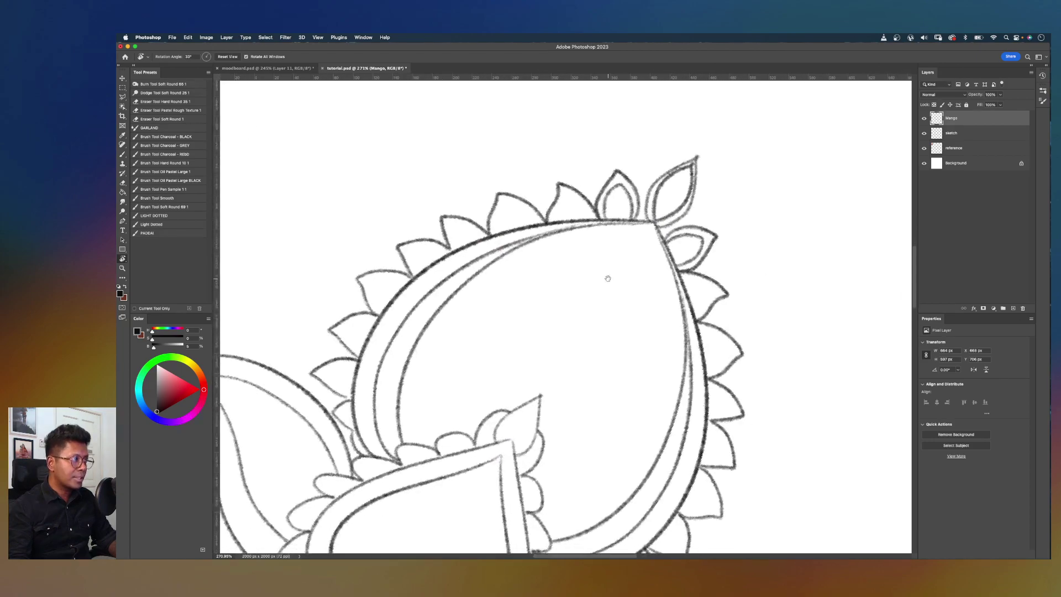
pyautogui.press('b')
pyautogui.moveTo(555, 222)
pyautogui.mouseDown()
pyautogui.moveTo(558, 205)
pyautogui.moveTo(578, 199)
pyautogui.moveTo(593, 221)
pyautogui.mouseUp()
pyautogui.moveTo(498, 226)
pyautogui.mouseDown()
pyautogui.moveTo(509, 203)
pyautogui.moveTo(532, 224)
pyautogui.mouseUp()
pyautogui.moveTo(451, 253)
pyautogui.mouseDown()
pyautogui.moveTo(452, 217)
pyautogui.moveTo(478, 243)
pyautogui.moveTo(642, 249)
pyautogui.moveTo(643, 218)
pyautogui.moveTo(665, 233)
pyautogui.moveTo(668, 253)
pyautogui.moveTo(657, 240)
pyautogui.moveTo(689, 198)
pyautogui.moveTo(673, 172)
pyautogui.mouseUp()
pyautogui.press('super+z')
pyautogui.press('super+z')
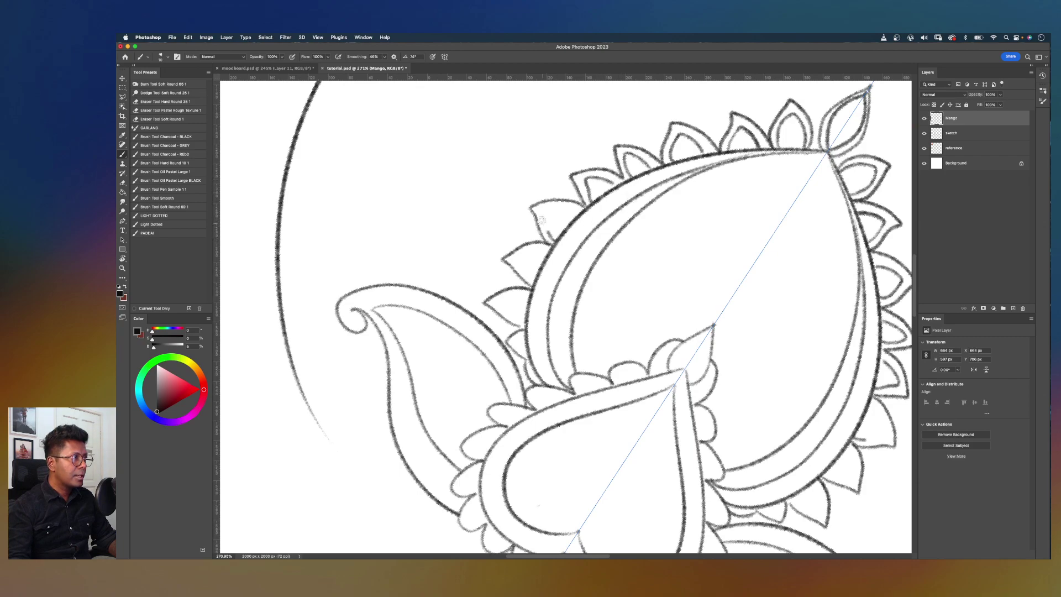
# Step: Sketch mirrored inner contours in the remaining lower petals beside the mango shapes and reset the view rotation
pyautogui.moveTo(531, 274)
pyautogui.mouseDown()
pyautogui.moveTo(514, 256)
pyautogui.moveTo(550, 250)
pyautogui.mouseUp()
pyautogui.moveTo(525, 326)
pyautogui.mouseDown()
pyautogui.moveTo(494, 296)
pyautogui.moveTo(527, 297)
pyautogui.mouseUp()
pyautogui.moveTo(525, 335); pyautogui.dragTo(526, 355)
pyautogui.press('r')
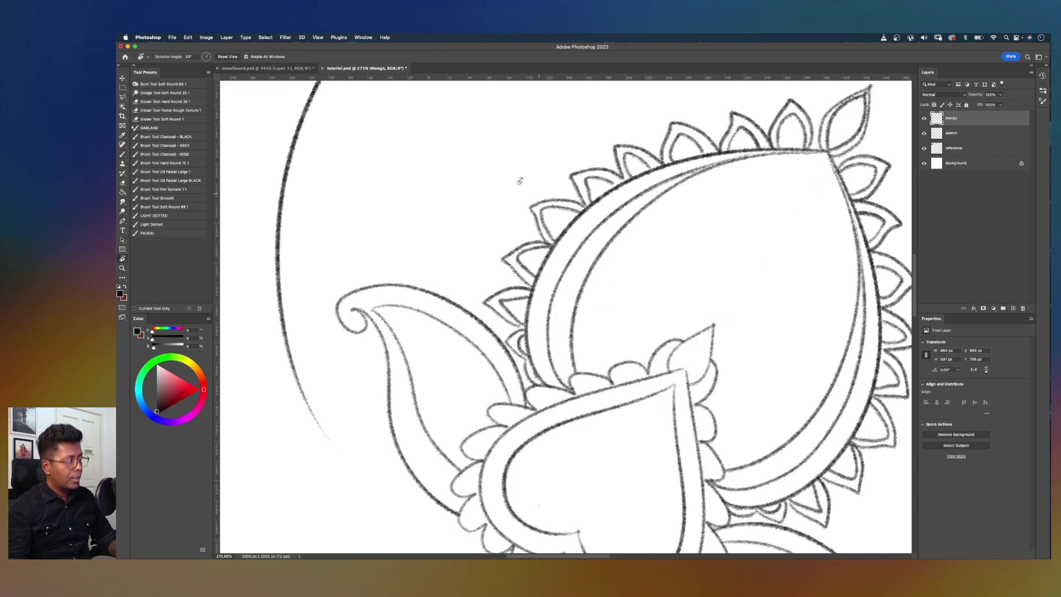
pyautogui.click(227, 57)
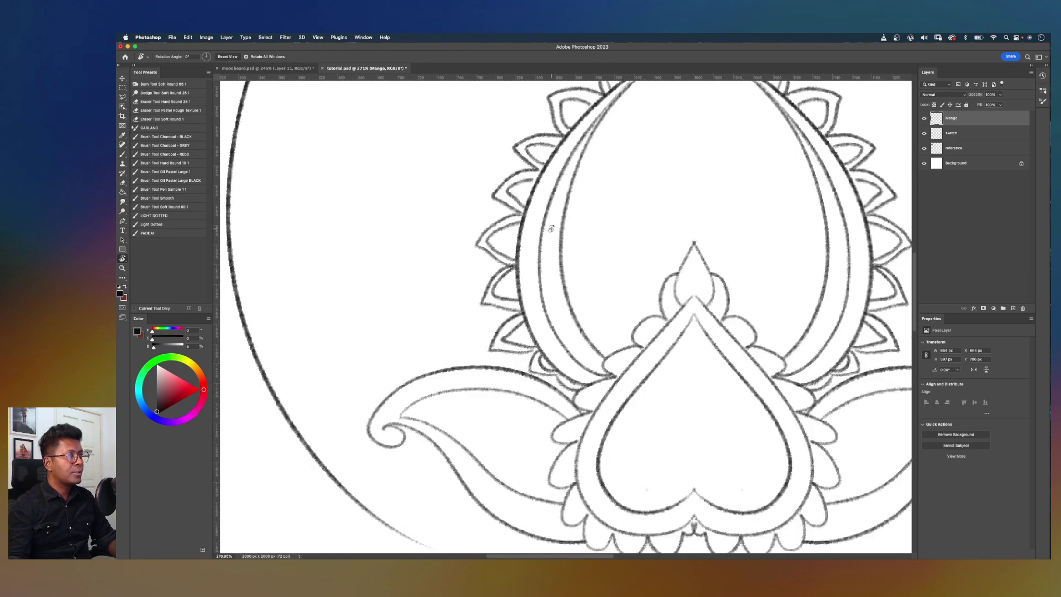
# Step: Compare the petal-edged arch and the vel outline with the reference picture, and examine the open bottom of the outline
pyautogui.press('super+0')
pyautogui.scroll(4, 547, 231)
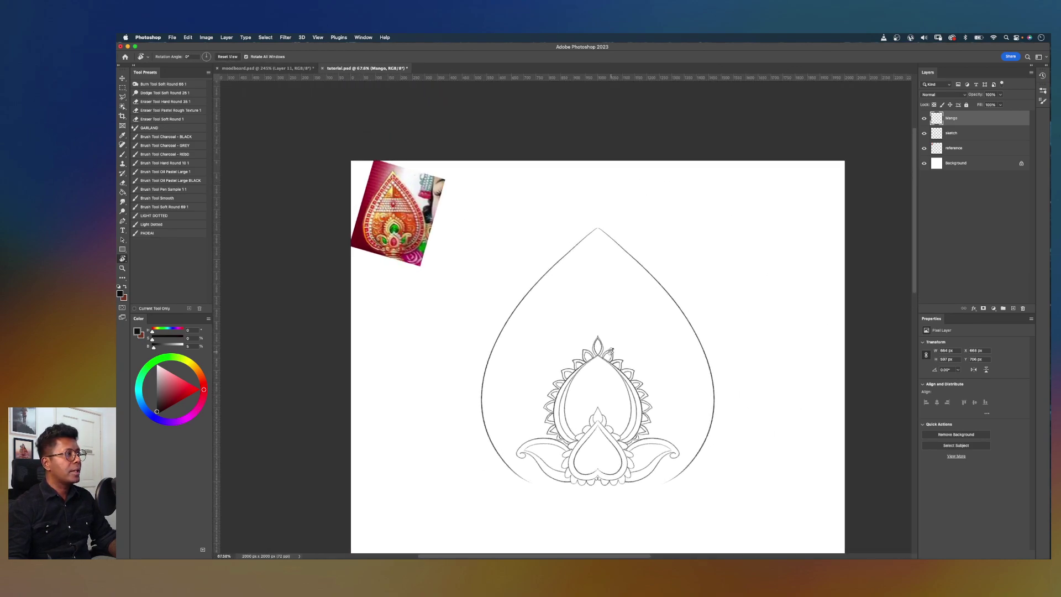
pyautogui.scroll(-1, 608, 290)
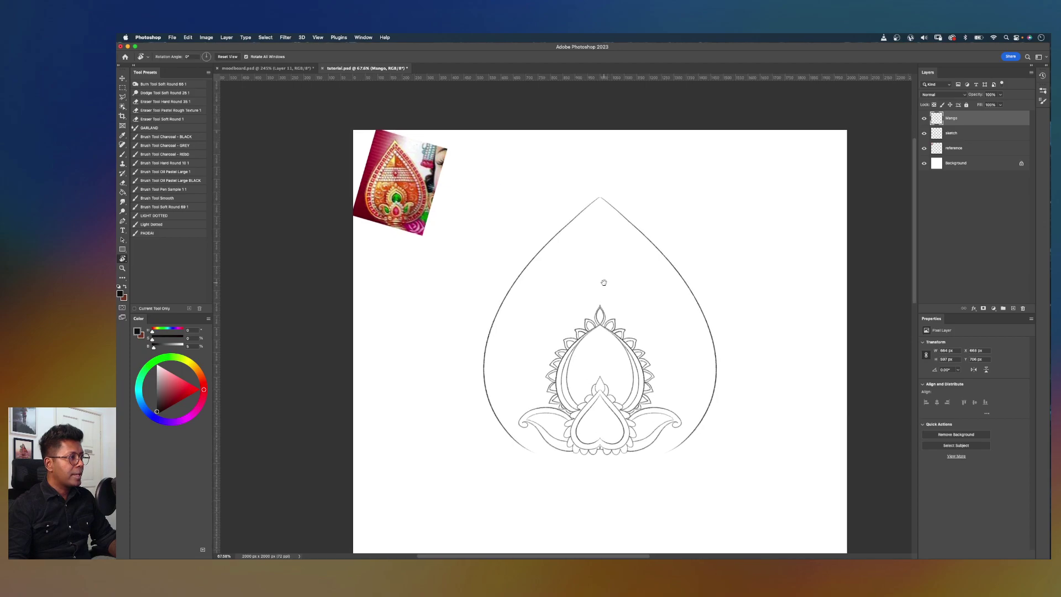
pyautogui.scroll(2, 598, 275)
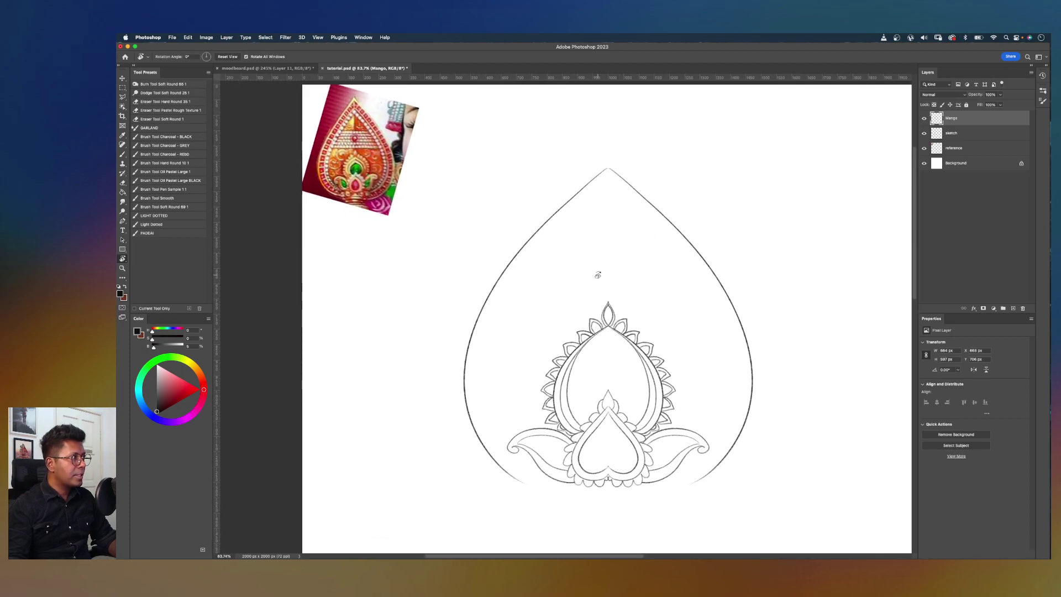
pyautogui.scroll(1, 598, 274)
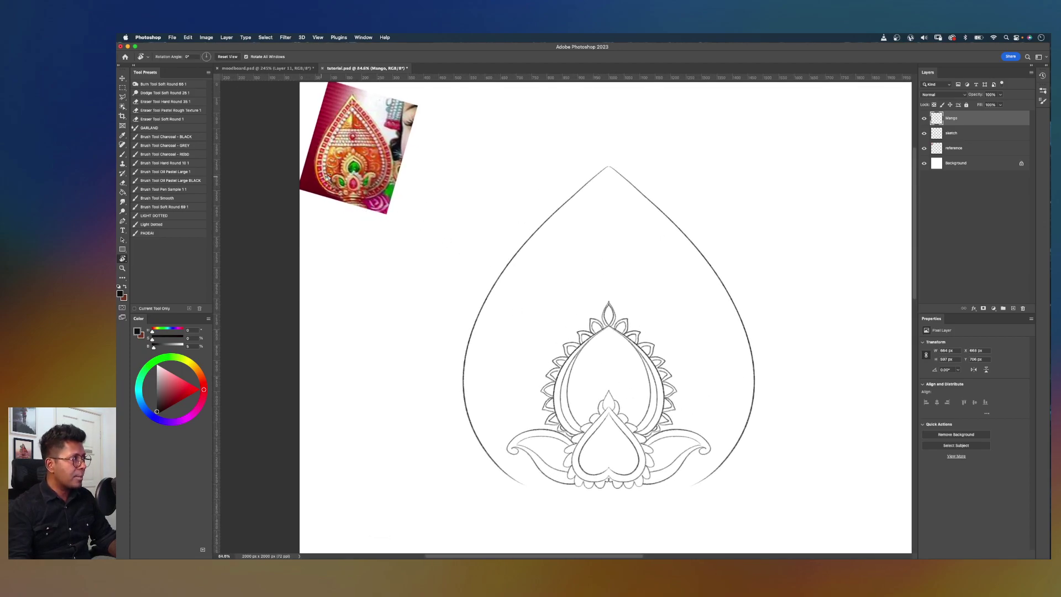
pyautogui.scroll(-3, 577, 310)
pyautogui.scroll(5, 673, 267)
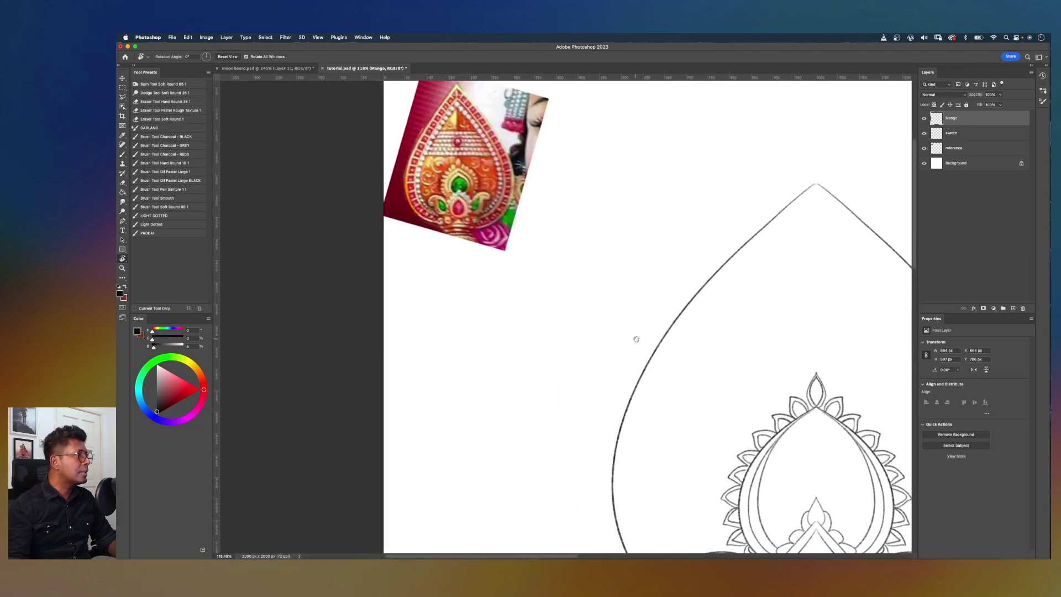
pyautogui.scroll(-6, 636, 339)
pyautogui.hscroll(6, 635, 339)
pyautogui.scroll(3, 642, 285)
pyautogui.hscroll(-4, 641, 285)
# Step: Create a new layer above the Mango layer and name it Bottom Pattern
pyautogui.click(1014, 309)
pyautogui.write('Bottom Pa')
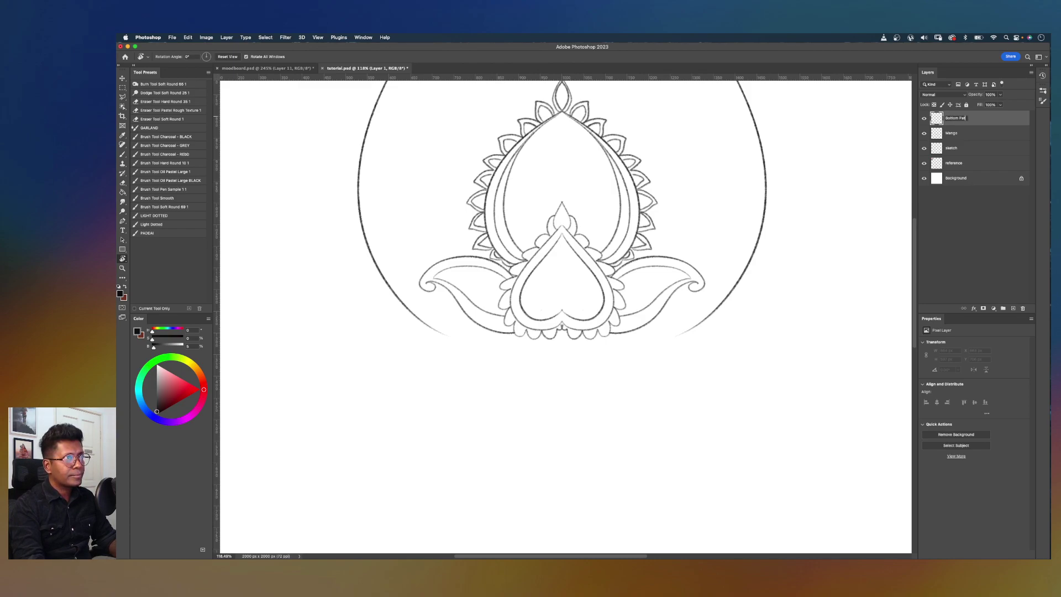
pyautogui.press('Return')
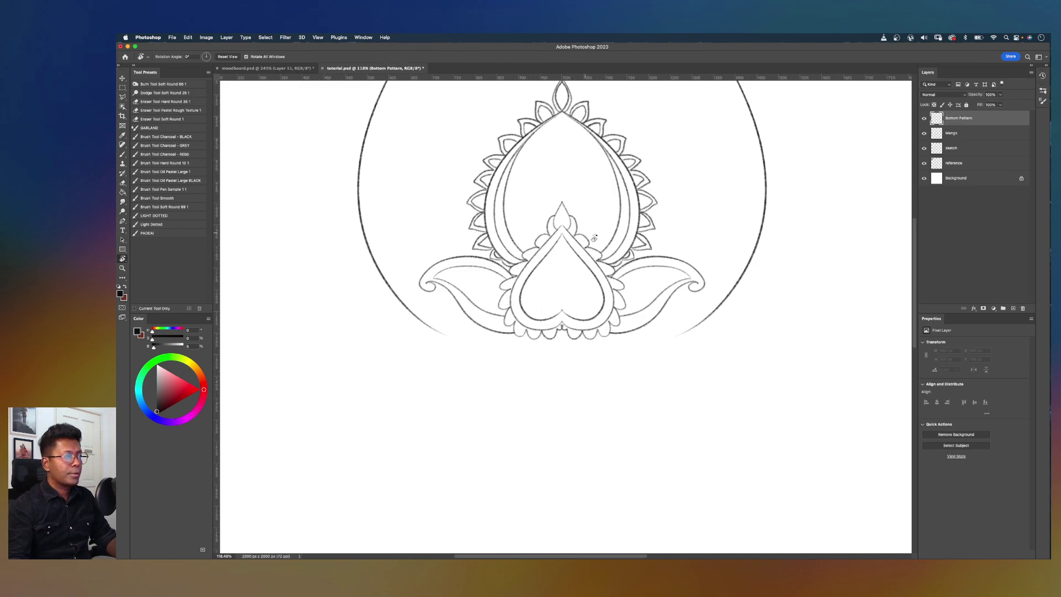
pyautogui.scroll(1, 625, 245)
pyautogui.hscroll(-2, 625, 246)
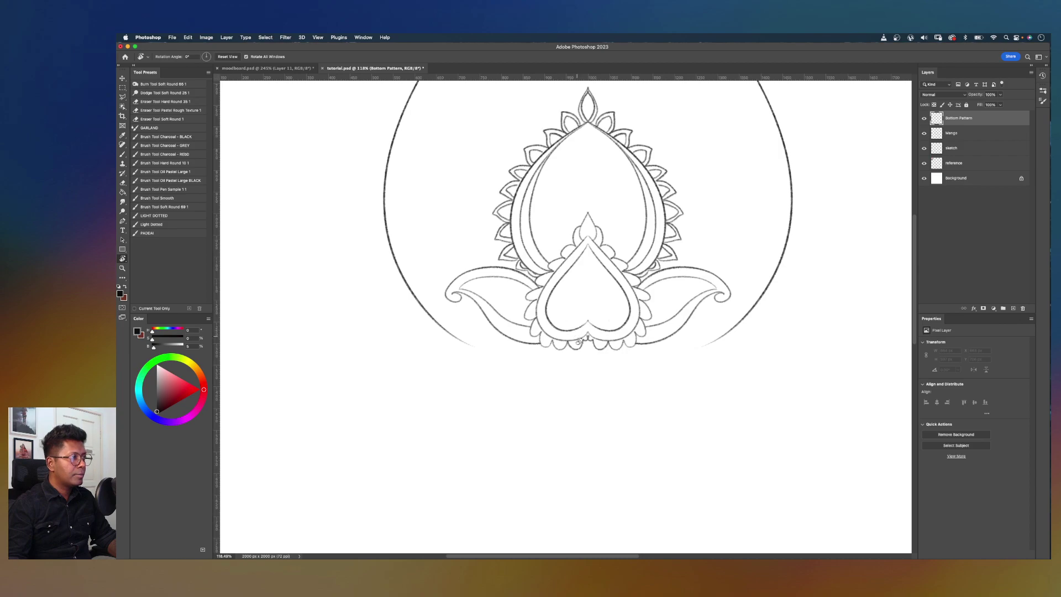
# Step: Sketch mirrored wavy scrolls with curled ends beneath the heart on the Bottom Pattern layer
pyautogui.press('b')
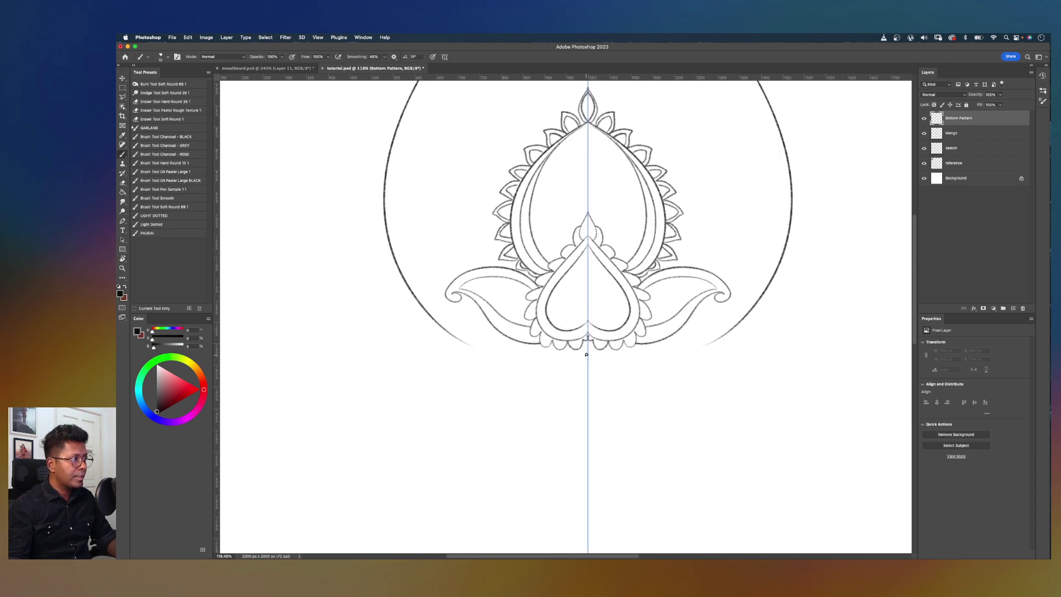
pyautogui.moveTo(564, 355)
pyautogui.mouseDown()
pyautogui.moveTo(512, 353)
pyautogui.moveTo(529, 362)
pyautogui.moveTo(567, 351)
pyautogui.moveTo(523, 368)
pyautogui.moveTo(490, 353)
pyautogui.moveTo(539, 367)
pyautogui.moveTo(579, 350)
pyautogui.mouseUp()
pyautogui.press('super+z')
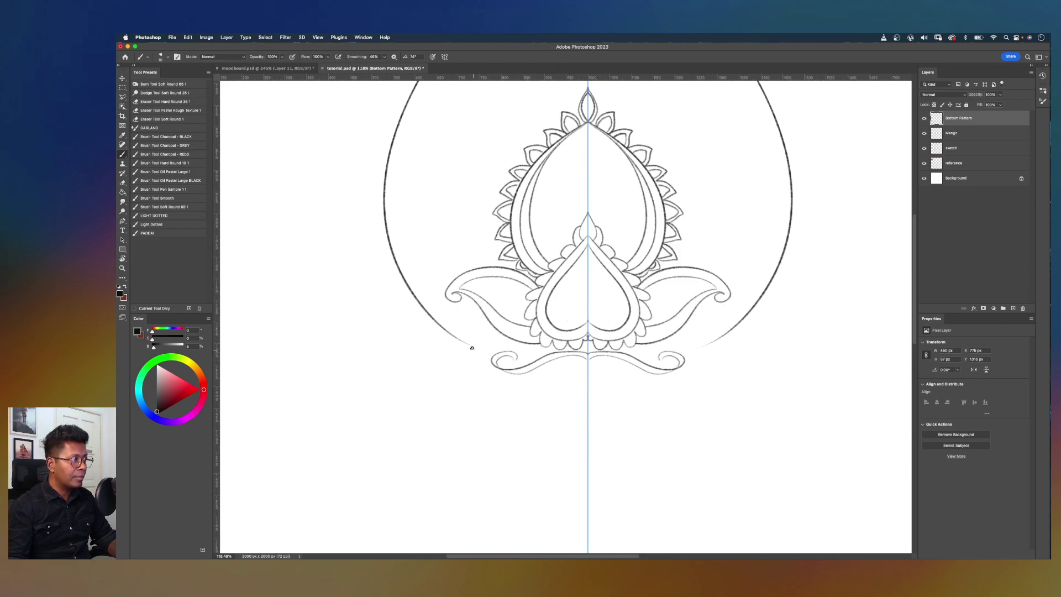
# Step: Sketch smaller mirrored curls linking the bottom scrolls to the open ends of the vel outline, plus a second contour along the scrolls
pyautogui.moveTo(499, 352)
pyautogui.mouseDown()
pyautogui.moveTo(455, 354)
pyautogui.moveTo(422, 340)
pyautogui.moveTo(485, 362)
pyautogui.moveTo(524, 359)
pyautogui.mouseUp()
pyautogui.press('super+z')
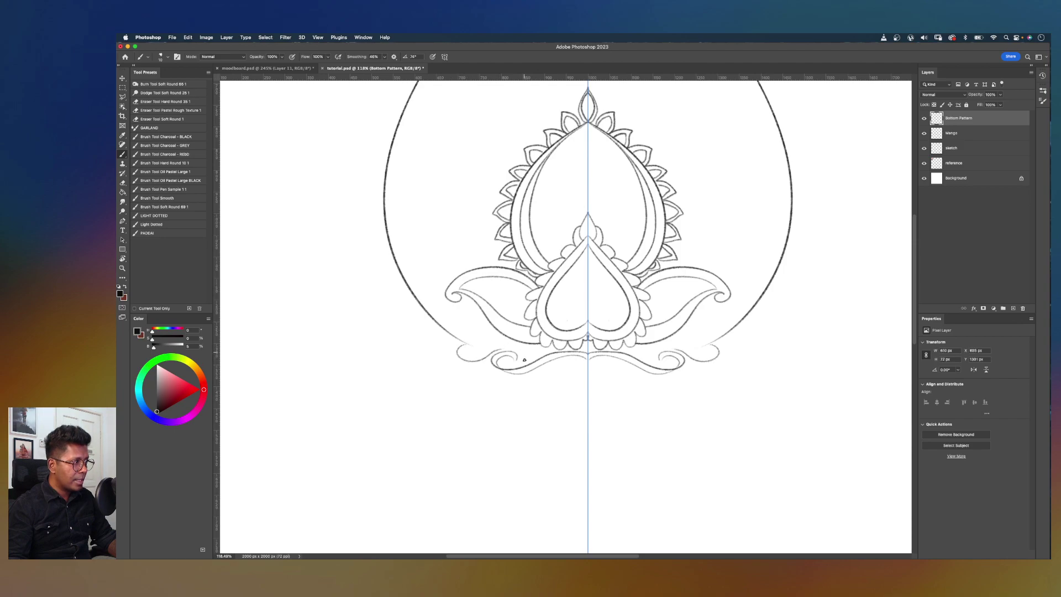
pyautogui.moveTo(461, 349)
pyautogui.mouseDown()
pyautogui.moveTo(500, 343)
pyautogui.moveTo(465, 345)
pyautogui.moveTo(522, 355)
pyautogui.moveTo(501, 365)
pyautogui.moveTo(530, 354)
pyautogui.moveTo(473, 347)
pyautogui.moveTo(516, 366)
pyautogui.moveTo(538, 359)
pyautogui.moveTo(508, 366)
pyautogui.moveTo(553, 349)
pyautogui.mouseUp()
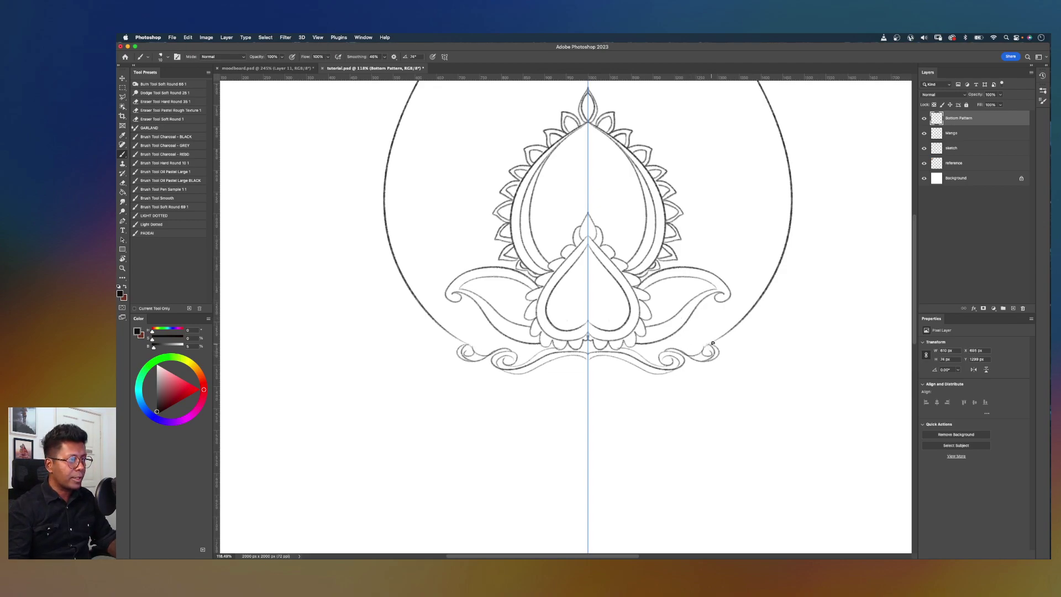
pyautogui.moveTo(703, 347)
pyautogui.mouseDown()
pyautogui.moveTo(677, 354)
pyautogui.moveTo(697, 344)
pyautogui.mouseUp()
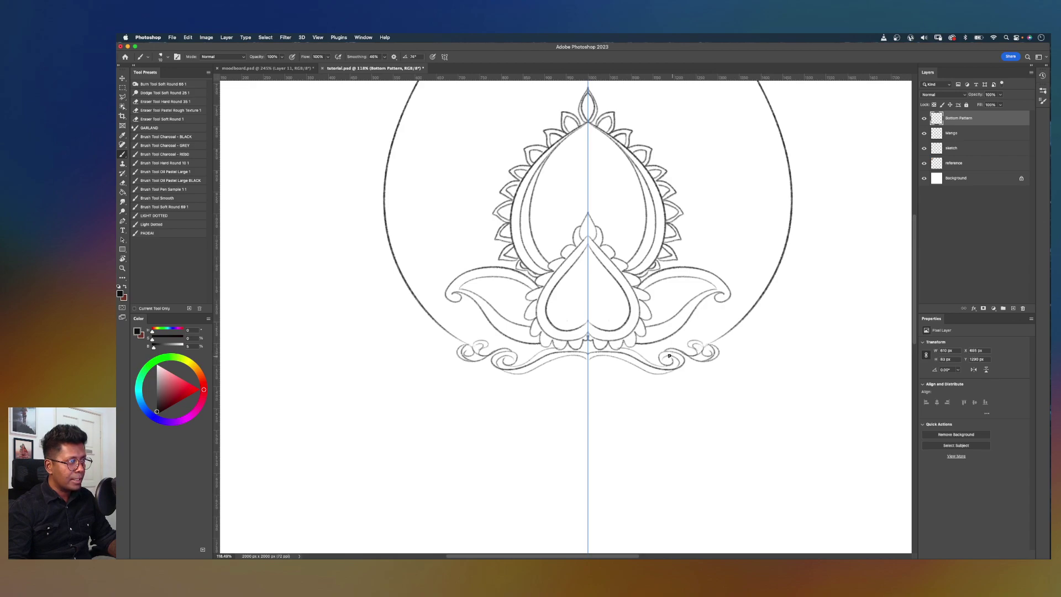
pyautogui.moveTo(632, 348); pyautogui.dragTo(660, 368)
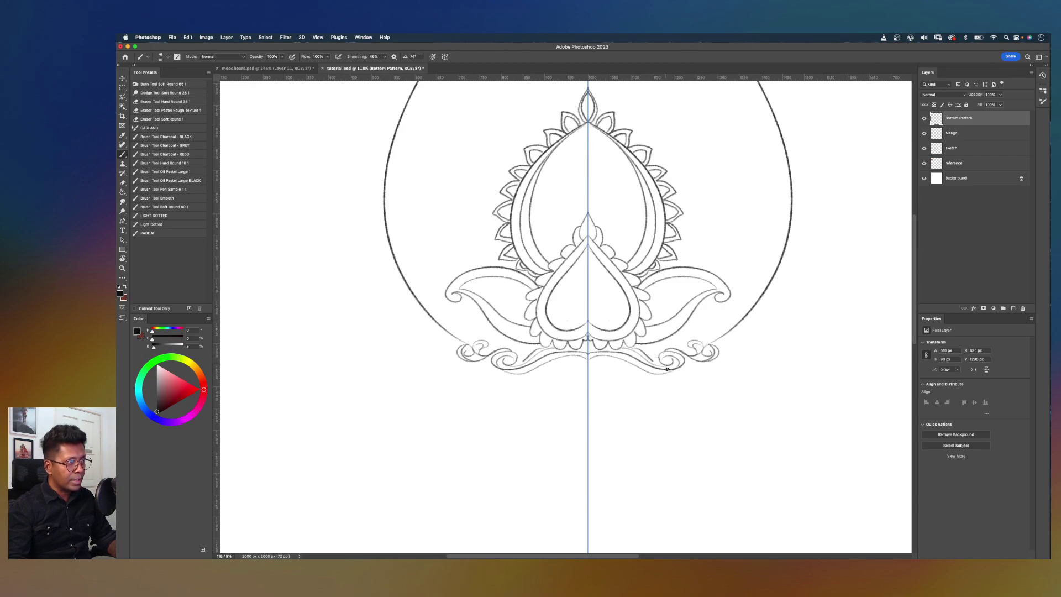
# Step: Compare the sketch with the reference picture, then add a new layer above the sketch layer and name it gems
pyautogui.scroll(-5, 529, 328)
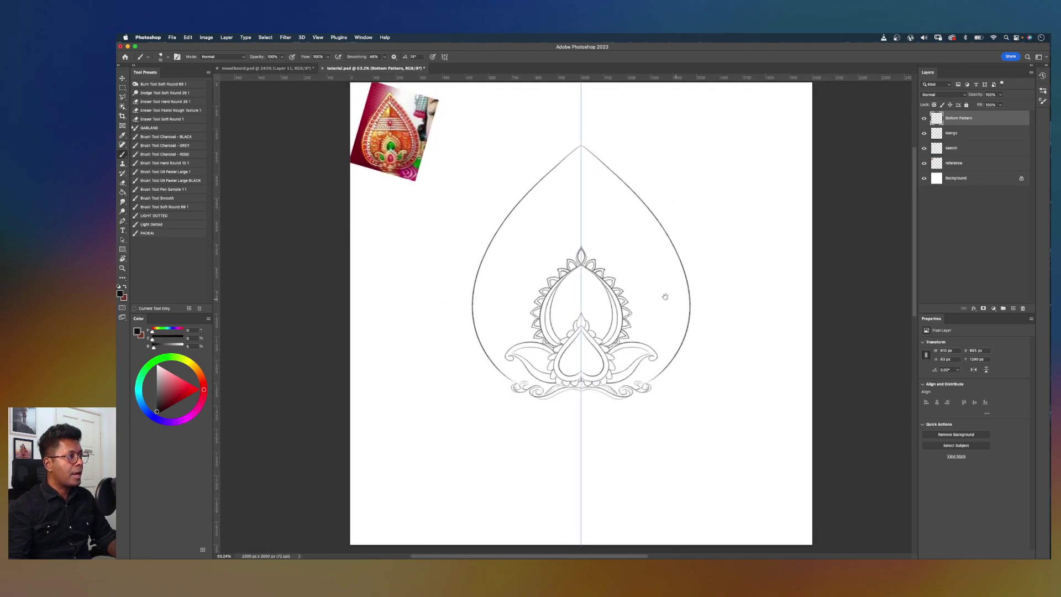
pyautogui.scroll(2, 673, 299)
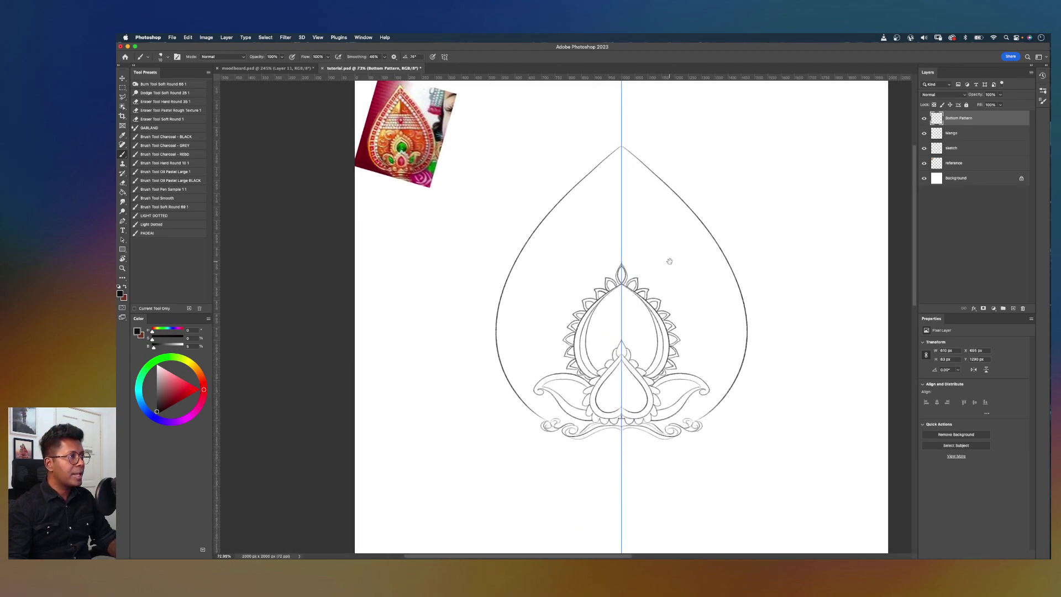
pyautogui.scroll(1, 683, 287)
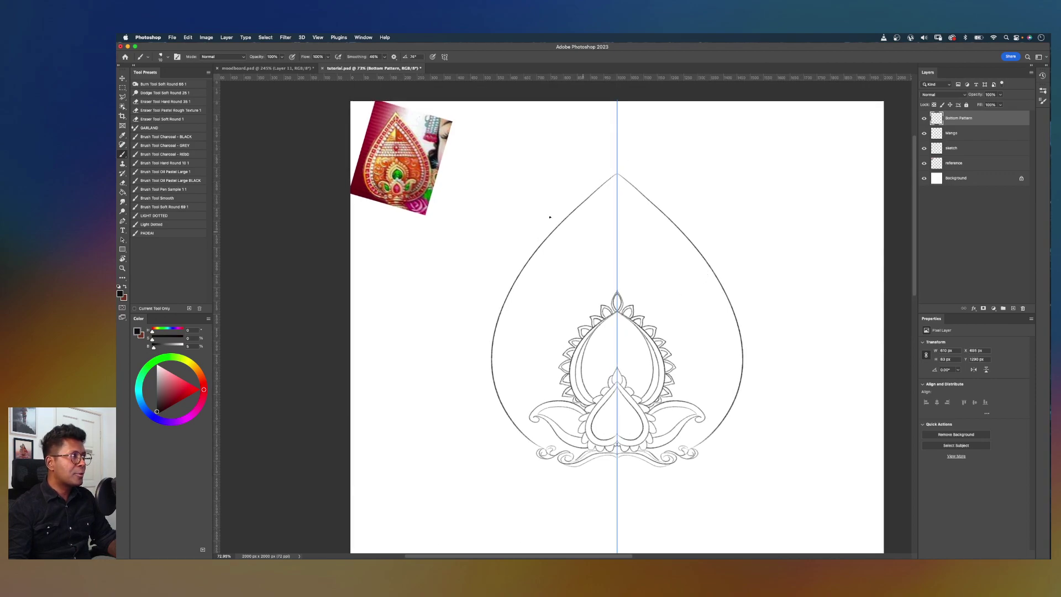
pyautogui.scroll(6, 561, 332)
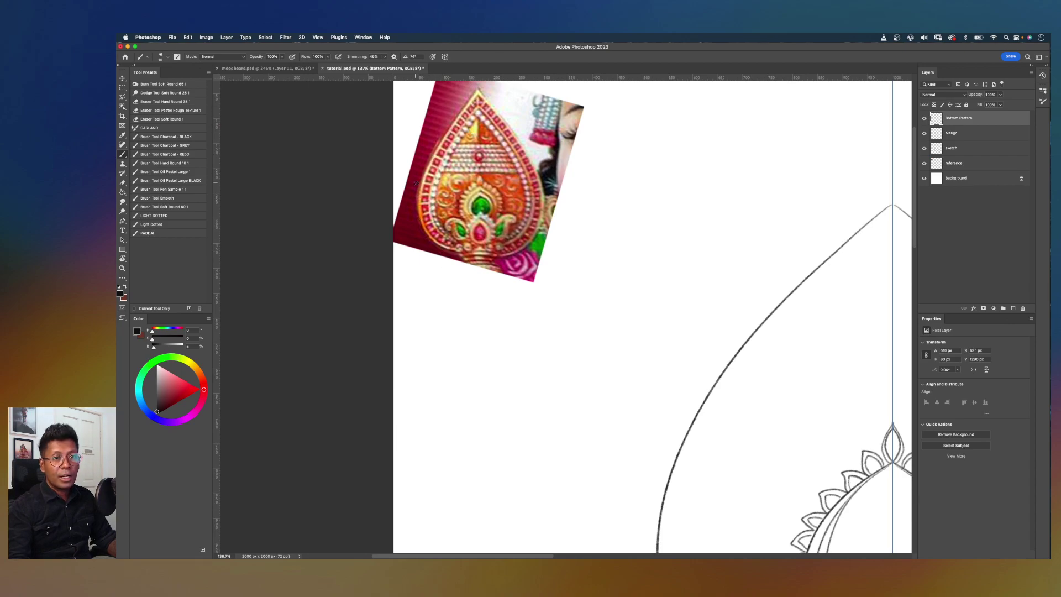
pyautogui.scroll(-5, 465, 263)
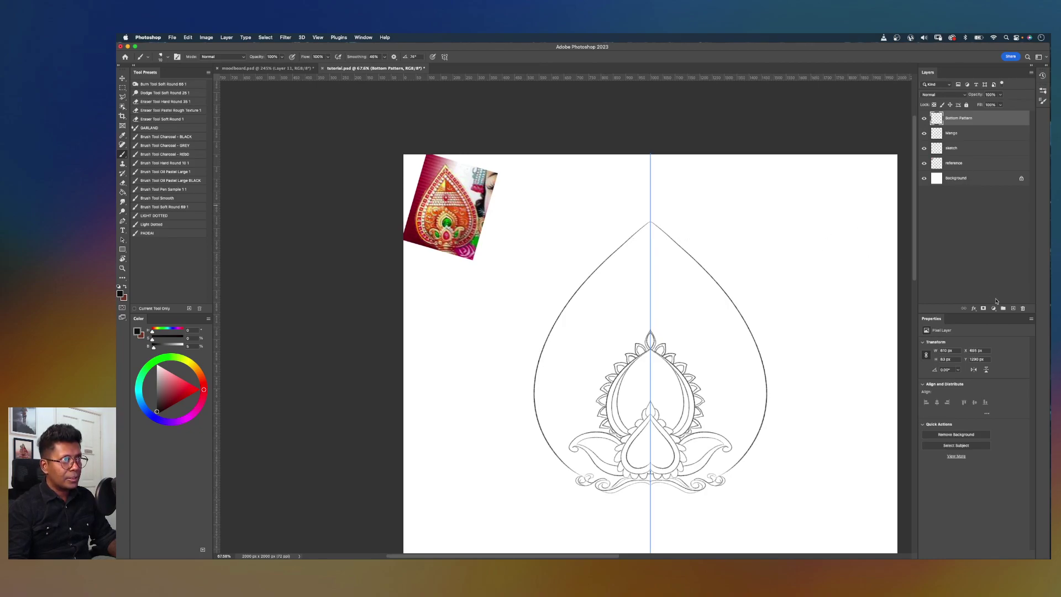
pyautogui.click(971, 164)
pyautogui.click(968, 148)
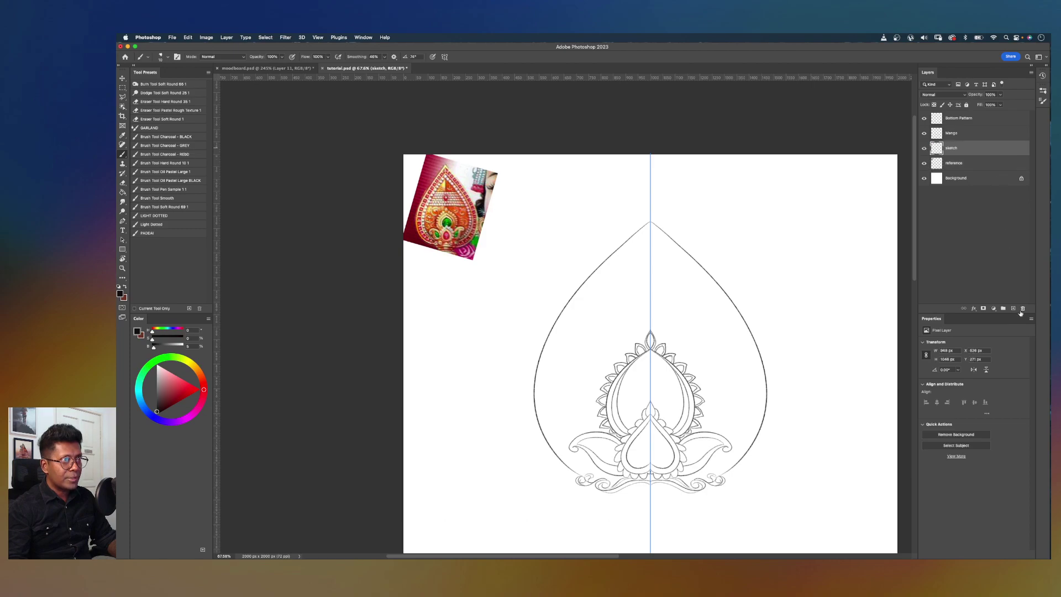
pyautogui.click(1014, 308)
pyautogui.doubleClick(950, 148)
pyautogui.write('gars')
pyautogui.press('Return')
# Step: Rotate the view and try to sketch a mirrored inner contour parallel to the vel outline
pyautogui.press('r')
pyautogui.moveTo(753, 183); pyautogui.dragTo(711, 374)
pyautogui.scroll(-3, 691, 270)
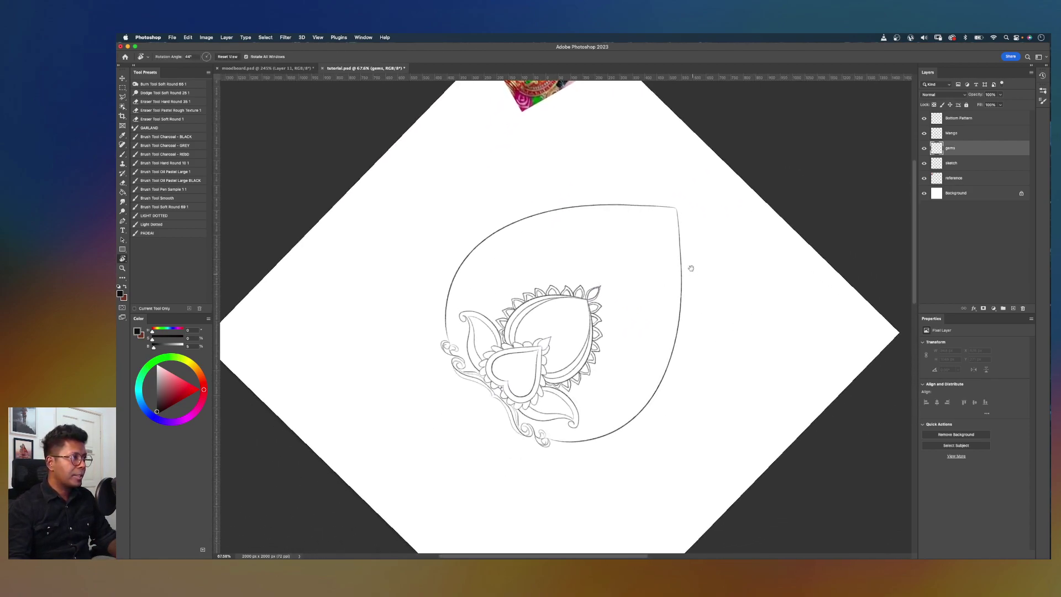
pyautogui.moveTo(782, 201); pyautogui.dragTo(740, 320)
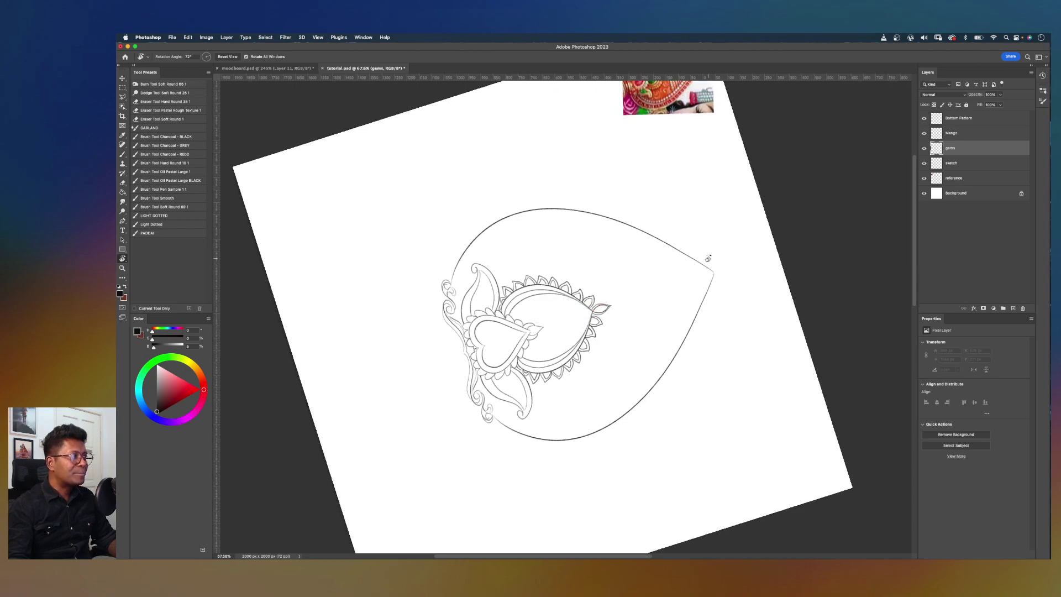
pyautogui.moveTo(755, 203)
pyautogui.mouseDown()
pyautogui.moveTo(757, 220)
pyautogui.moveTo(657, 218)
pyautogui.moveTo(789, 213)
pyautogui.moveTo(775, 166)
pyautogui.mouseUp()
pyautogui.press('b')
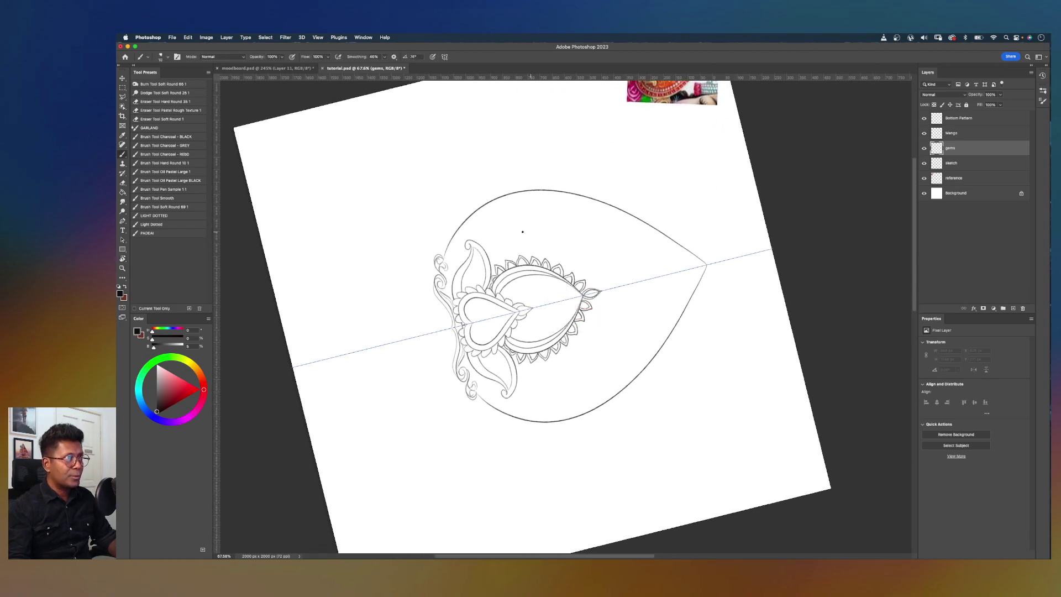
pyautogui.moveTo(547, 215); pyautogui.dragTo(538, 275)
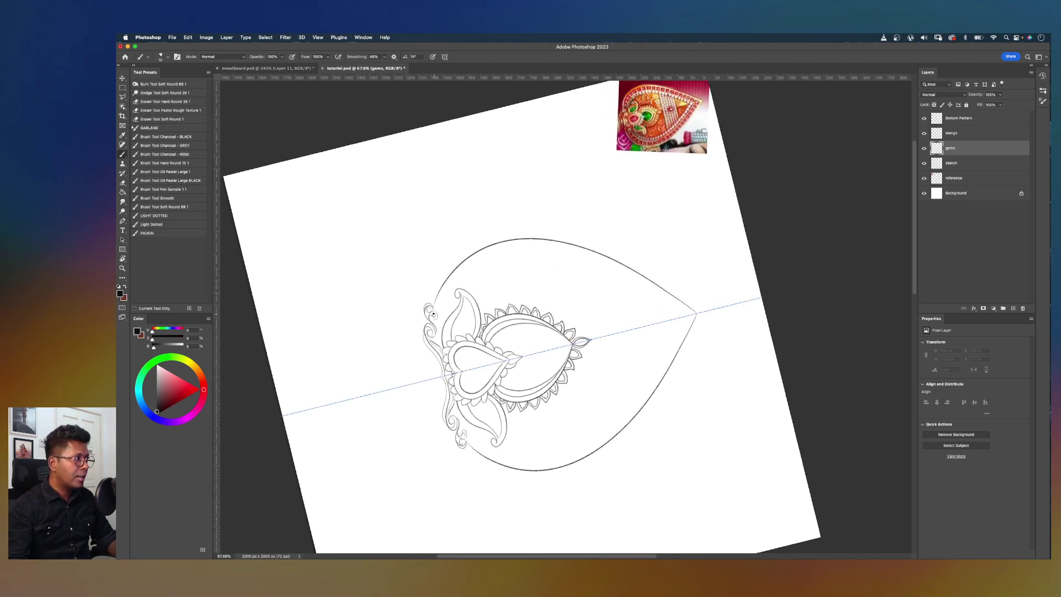
pyautogui.moveTo(469, 260); pyautogui.dragTo(624, 296)
pyautogui.press('super+z')
pyautogui.moveTo(442, 280); pyautogui.dragTo(642, 303)
pyautogui.press('super+z')
pyautogui.moveTo(440, 294)
pyautogui.mouseDown()
pyautogui.moveTo(517, 256)
pyautogui.moveTo(673, 317)
pyautogui.mouseUp()
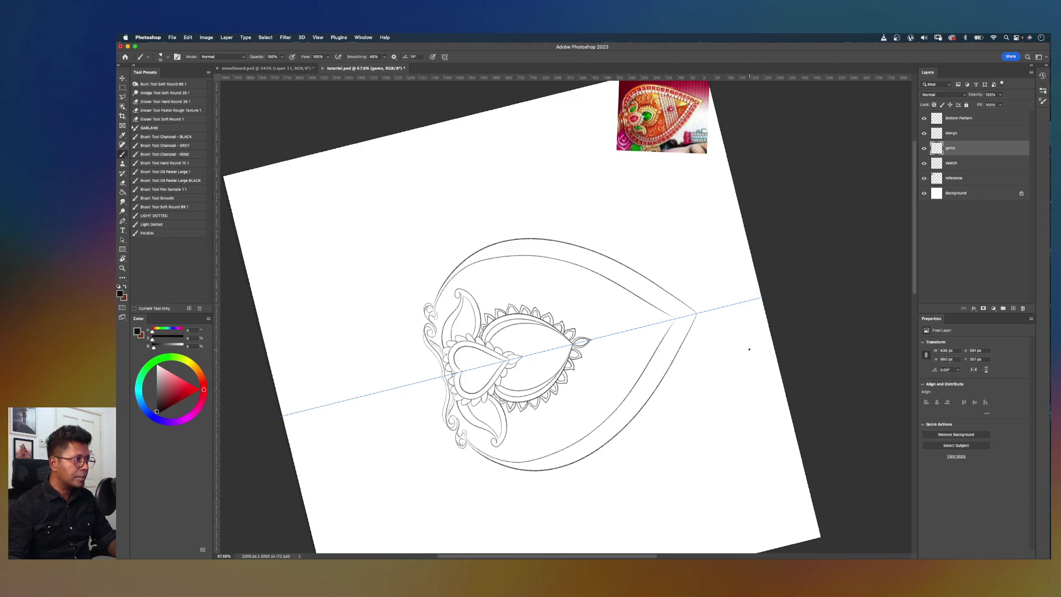
pyautogui.press('super+z')
pyautogui.moveTo(435, 303)
pyautogui.mouseDown()
pyautogui.moveTo(459, 266)
pyautogui.moveTo(507, 247)
pyautogui.moveTo(574, 253)
pyautogui.moveTo(700, 314)
pyautogui.mouseUp()
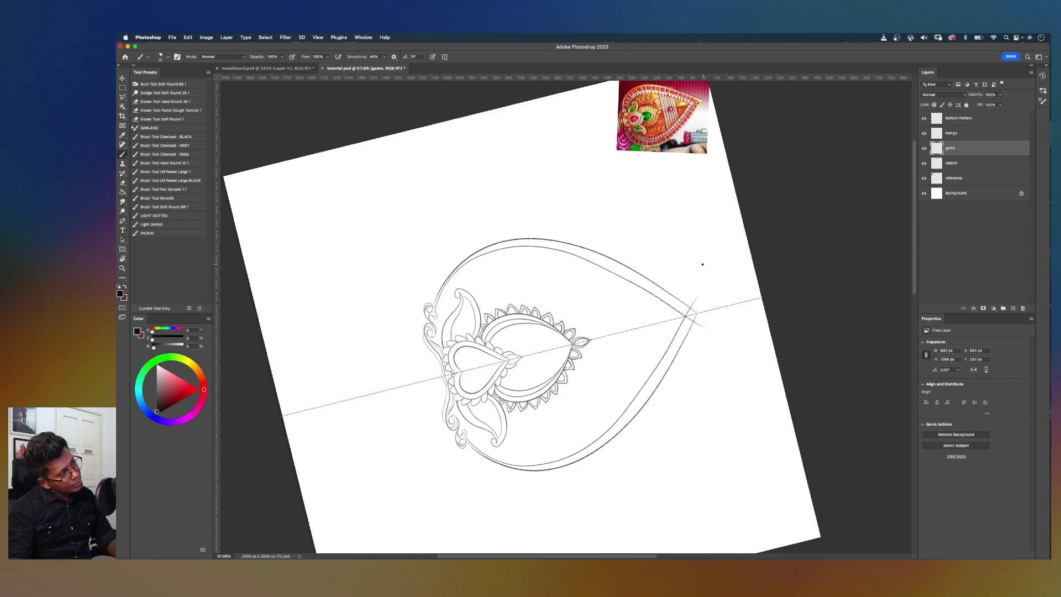
pyautogui.press('super+z')
# Step: Sketch a mirrored inner contour inside the vel outline on the gems layer, undoing unsatisfactory strokes, and reset the view rotation
pyautogui.moveTo(435, 311); pyautogui.dragTo(440, 299)
pyautogui.scroll(2, 440, 291)
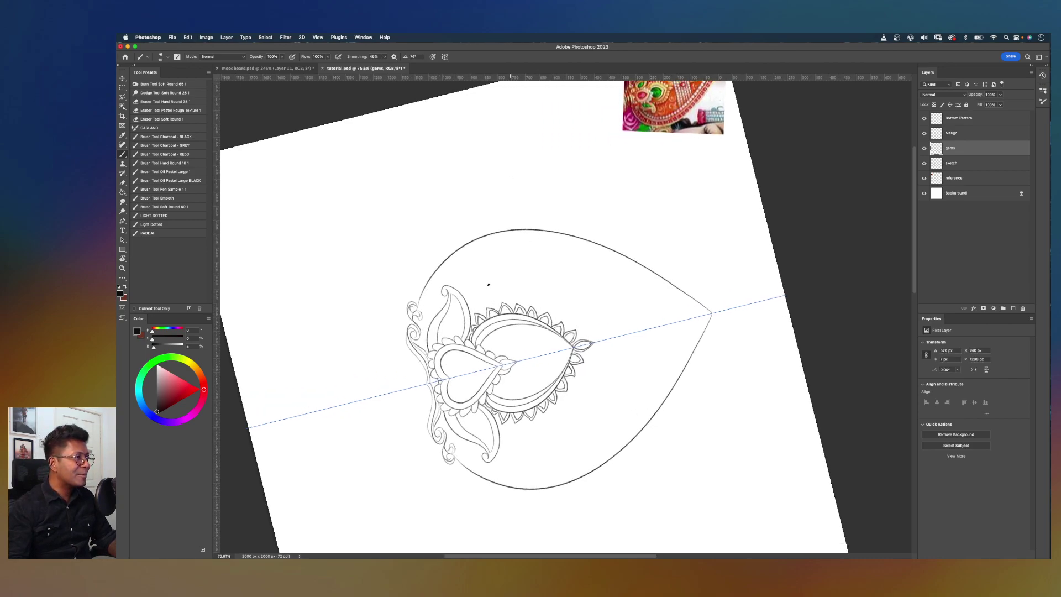
pyautogui.moveTo(419, 314)
pyautogui.mouseDown()
pyautogui.moveTo(471, 249)
pyautogui.moveTo(686, 308)
pyautogui.mouseUp()
pyautogui.press('super+z')
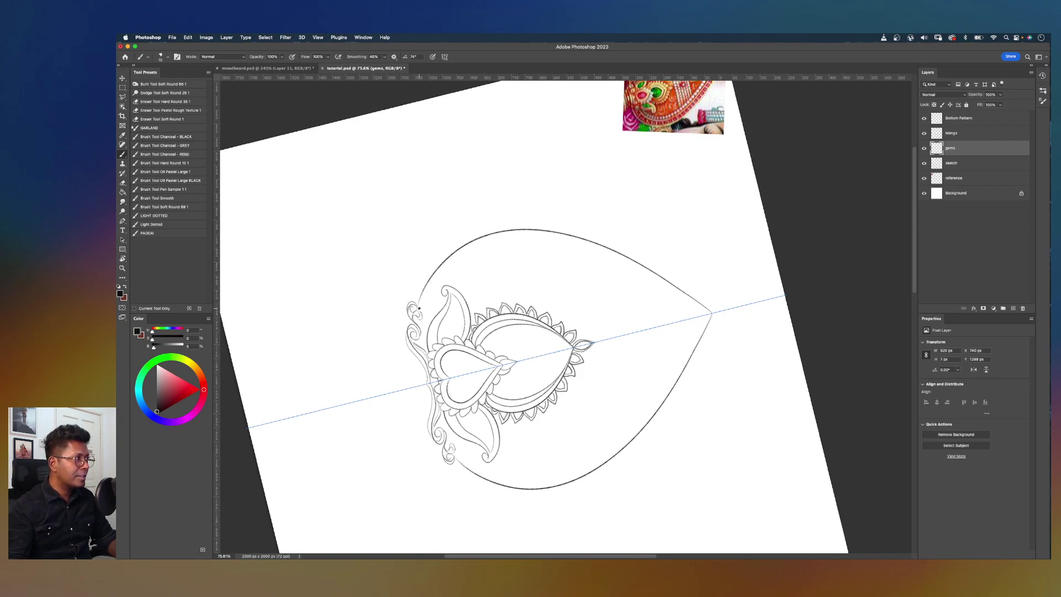
pyautogui.moveTo(417, 313)
pyautogui.mouseDown()
pyautogui.moveTo(436, 274)
pyautogui.moveTo(479, 246)
pyautogui.moveTo(568, 237)
pyautogui.moveTo(708, 312)
pyautogui.mouseUp()
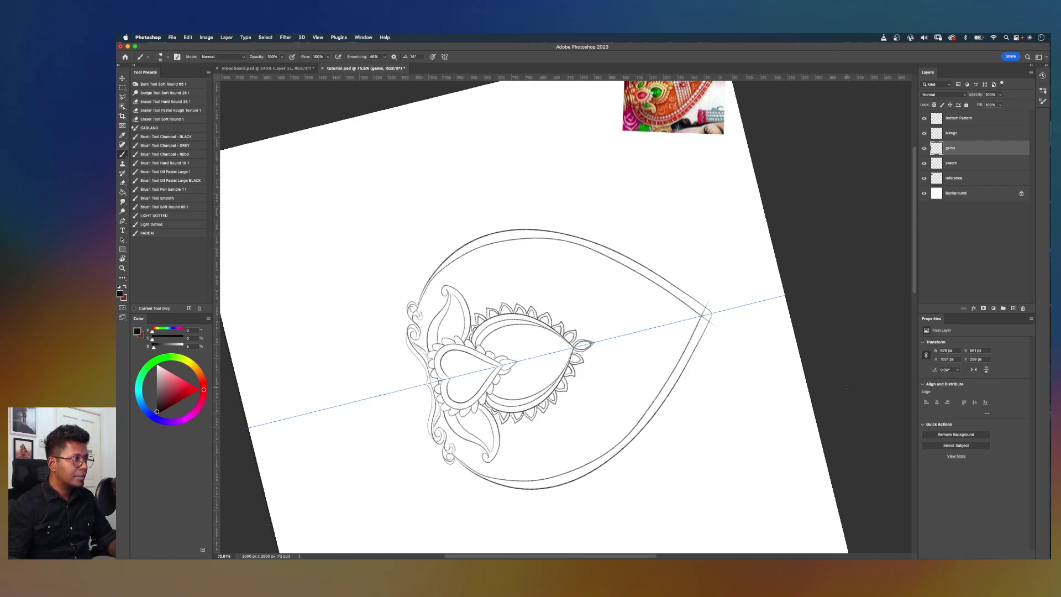
pyautogui.press('super+z')
pyautogui.moveTo(419, 308)
pyautogui.mouseDown()
pyautogui.moveTo(552, 239)
pyautogui.moveTo(670, 301)
pyautogui.mouseUp()
pyautogui.press('super+z')
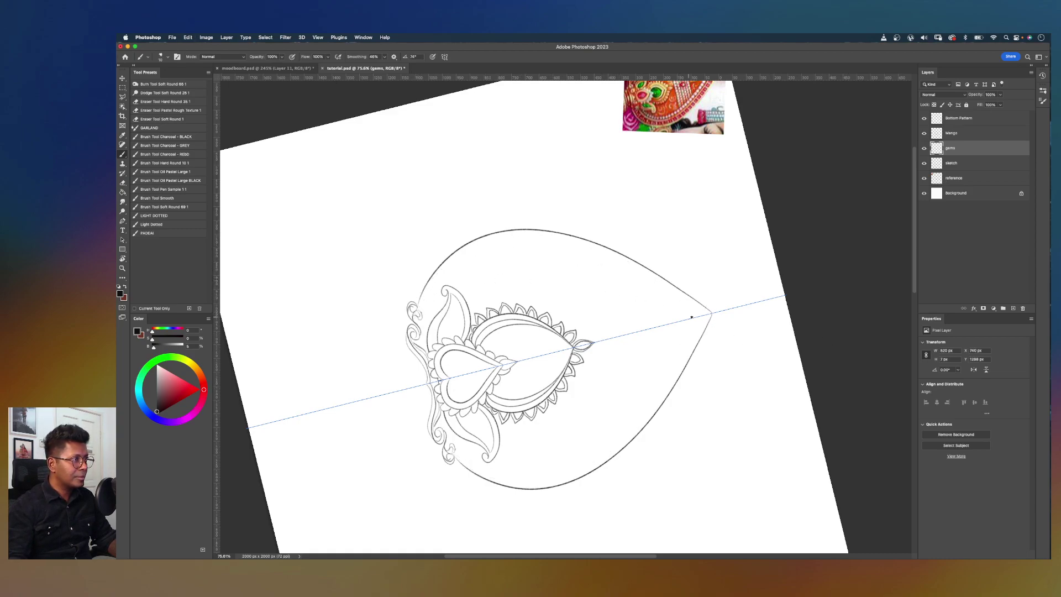
pyautogui.moveTo(746, 313)
pyautogui.mouseDown()
pyautogui.moveTo(805, 249)
pyautogui.moveTo(733, 246)
pyautogui.moveTo(688, 219)
pyautogui.moveTo(545, 192)
pyautogui.moveTo(455, 311)
pyautogui.mouseUp()
pyautogui.press('super+z')
pyautogui.moveTo(470, 246)
pyautogui.mouseDown()
pyautogui.moveTo(484, 221)
pyautogui.moveTo(654, 204)
pyautogui.moveTo(718, 247)
pyautogui.mouseUp()
pyautogui.press('super+z')
pyautogui.moveTo(466, 245)
pyautogui.mouseDown()
pyautogui.moveTo(549, 178)
pyautogui.moveTo(753, 255)
pyautogui.mouseUp()
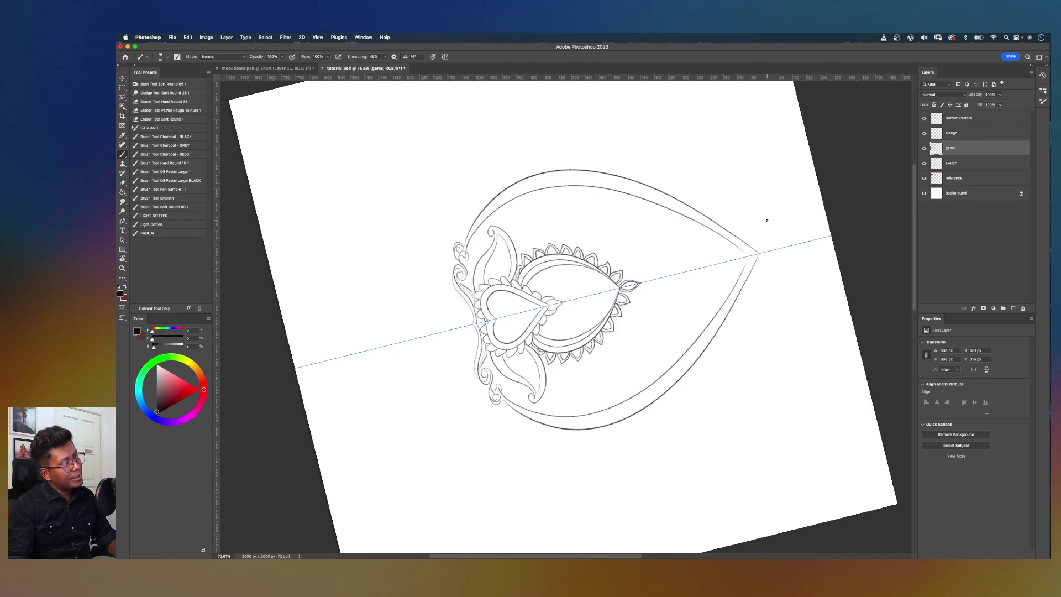
pyautogui.scroll(3, 767, 220)
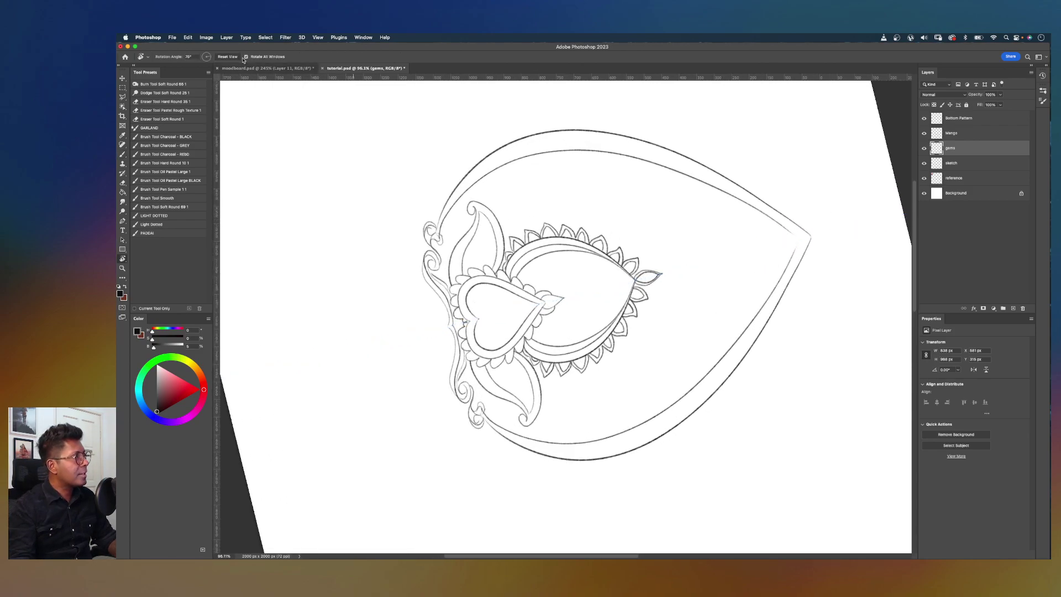
pyautogui.click(227, 56)
pyautogui.press('super+0')
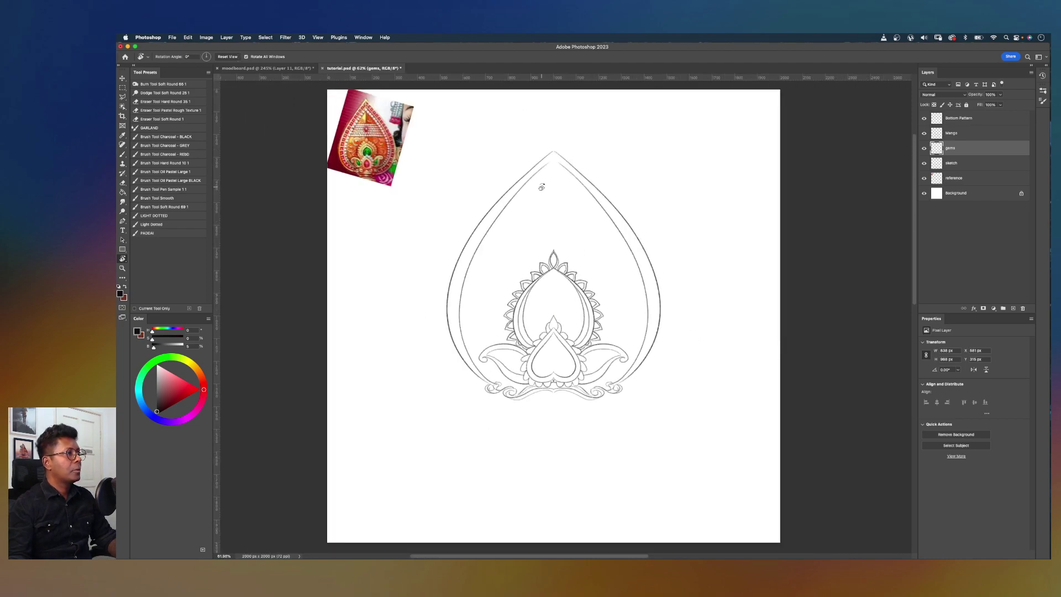
# Step: Extend the mirrored inner contour at the vel's tip so both sides meet on the symmetry axis
pyautogui.scroll(5, 542, 187)
pyautogui.moveTo(578, 225); pyautogui.dragTo(618, 397)
pyautogui.moveTo(601, 192); pyautogui.dragTo(598, 192)
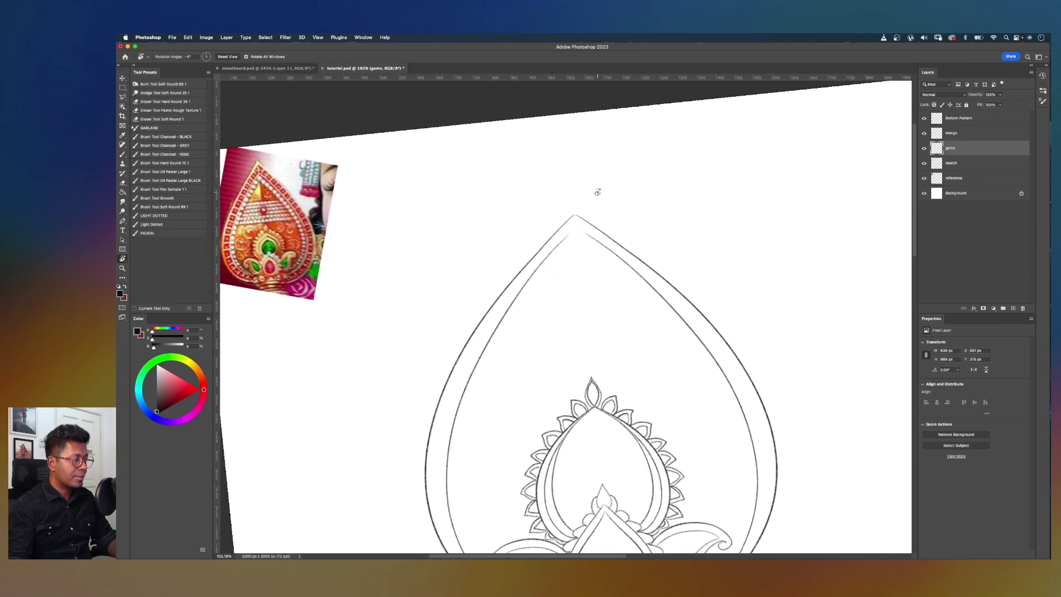
pyautogui.click(226, 57)
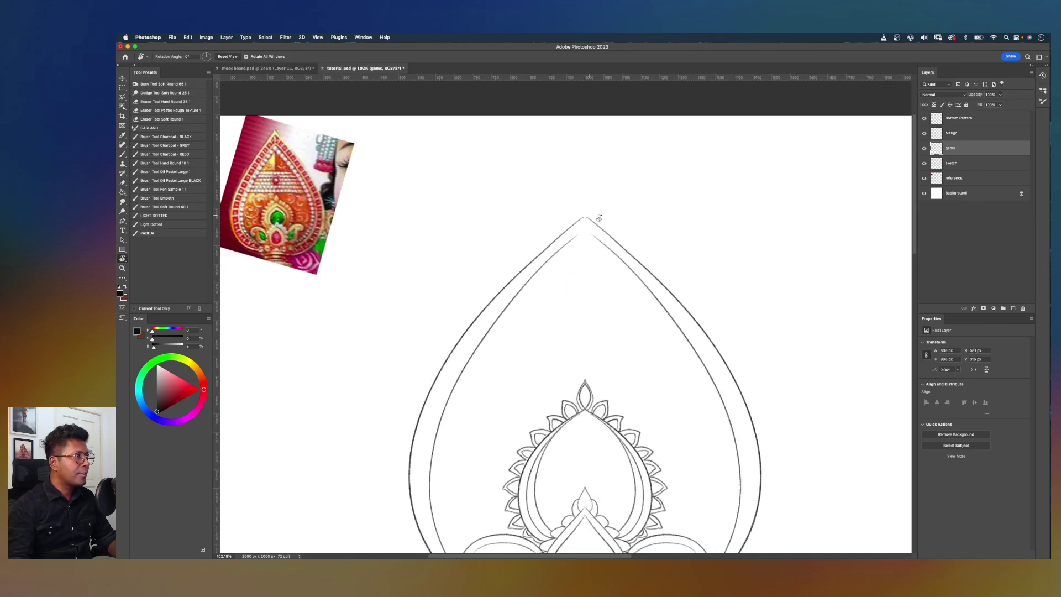
pyautogui.scroll(6, 608, 221)
pyautogui.press('b')
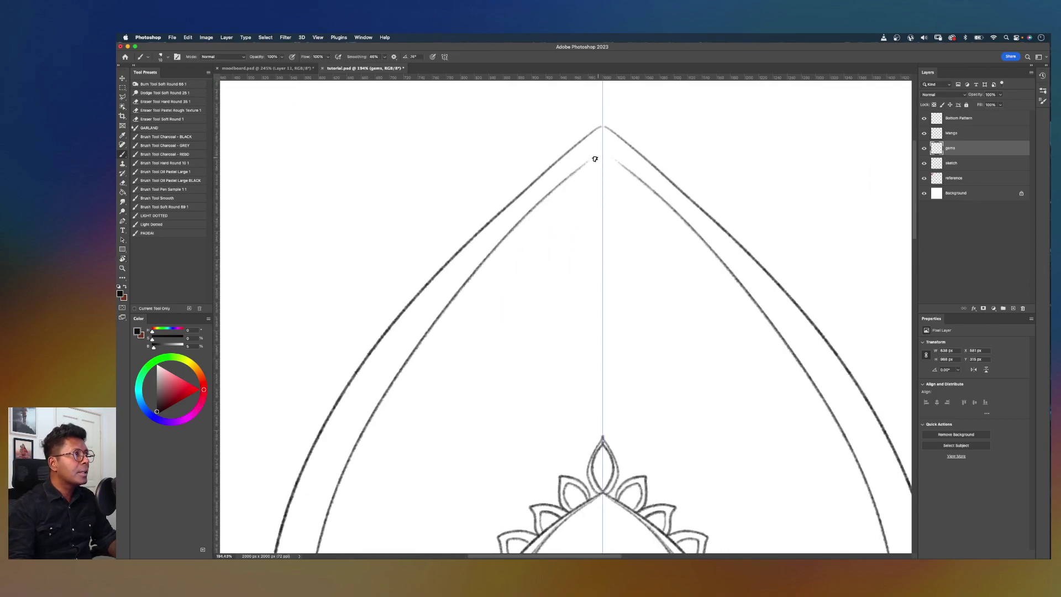
pyautogui.moveTo(585, 165); pyautogui.dragTo(599, 151)
pyautogui.hotkey('ctrl', 'z')
pyautogui.press('e')
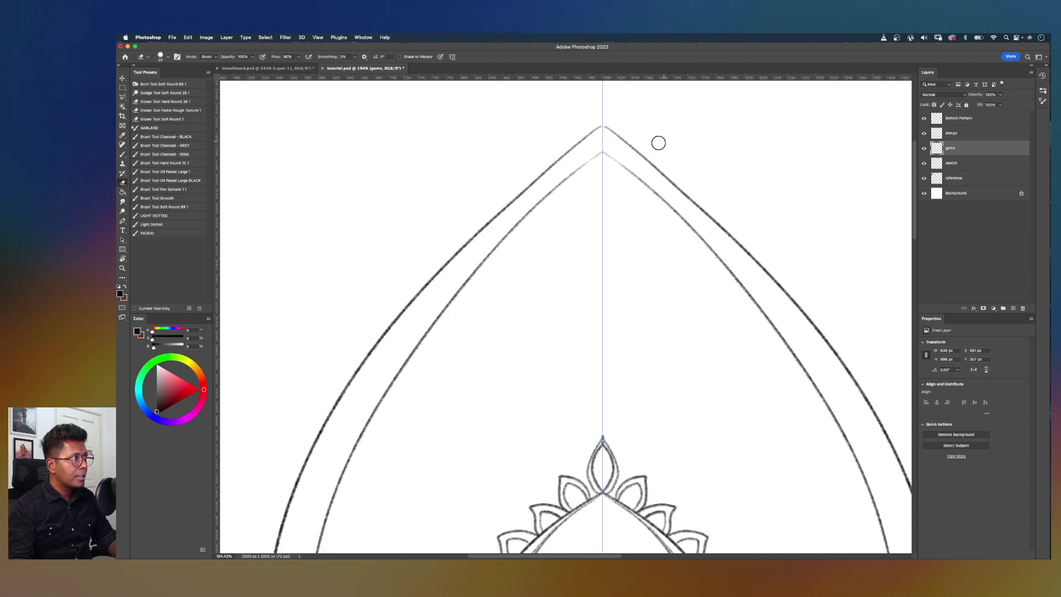
# Step: Rotate the view toward the vel's tip and create a new layer named pearl above the gems layer
pyautogui.scroll(-6, 661, 143)
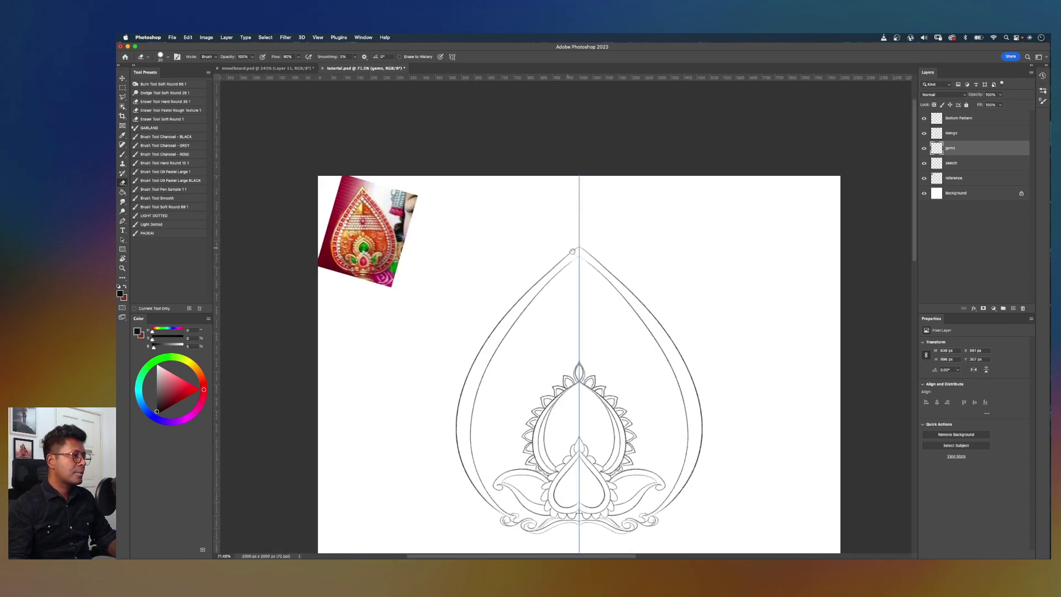
pyautogui.scroll(-2, 570, 250)
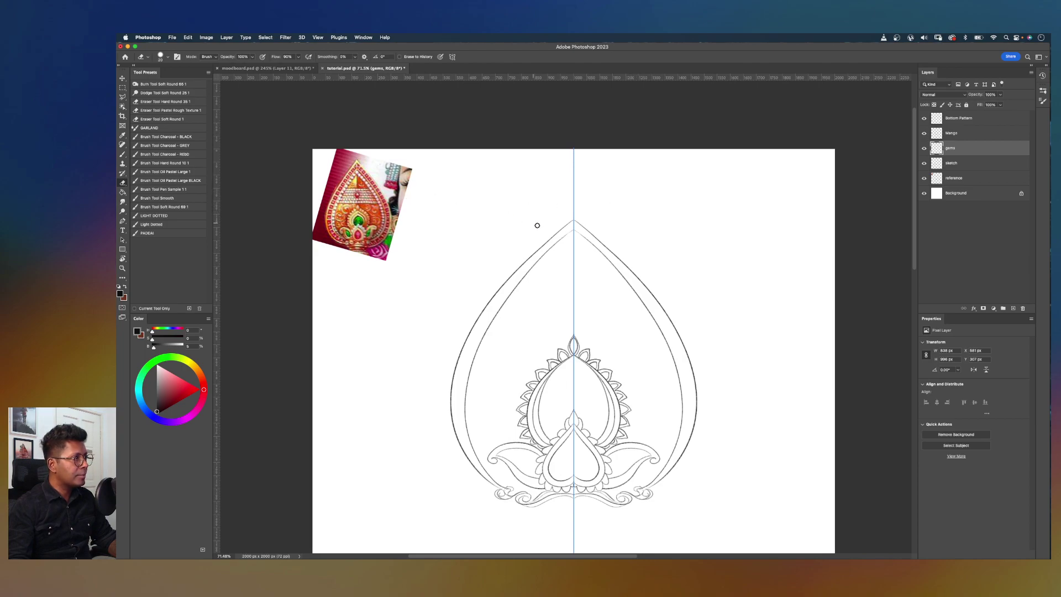
pyautogui.scroll(3, 555, 225)
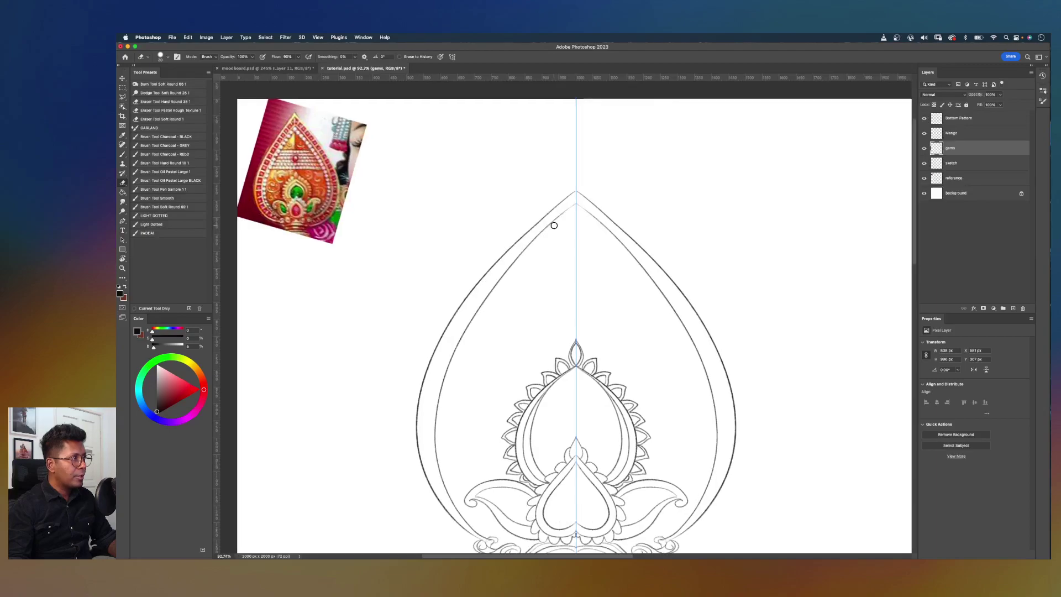
pyautogui.press('r')
pyautogui.moveTo(651, 211); pyautogui.dragTo(670, 382)
pyautogui.scroll(5, 604, 314)
pyautogui.scroll(2, 605, 314)
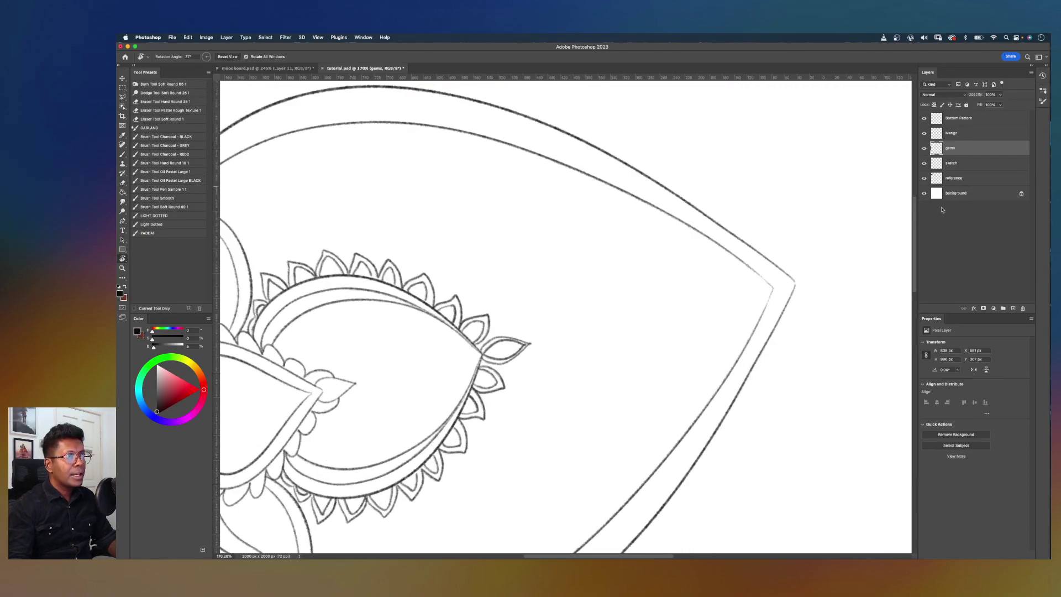
pyautogui.click(1014, 308)
pyautogui.doubleClick(952, 149)
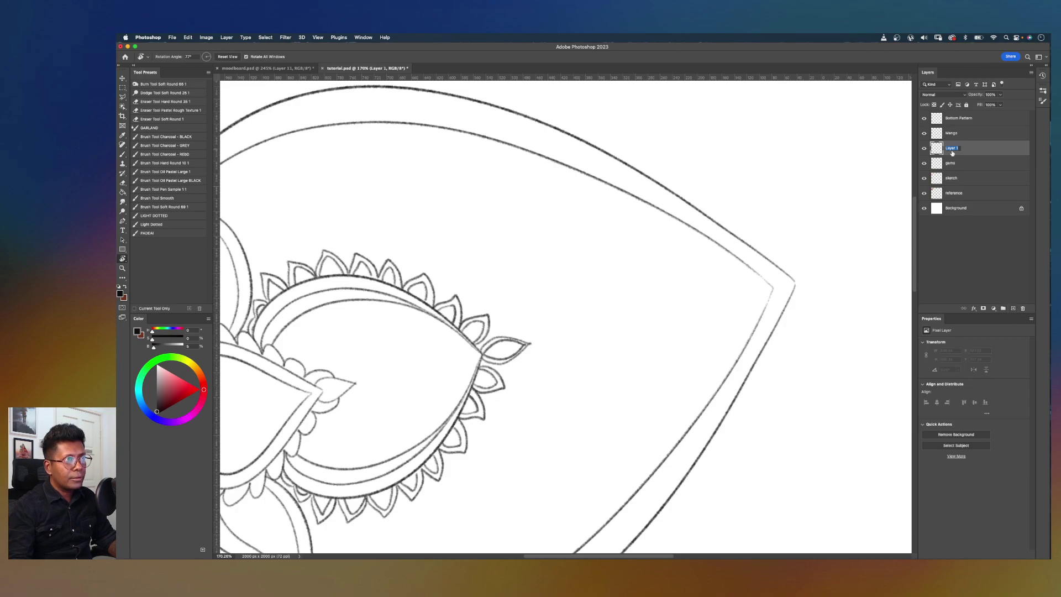
pyautogui.write('pearl')
pyautogui.press('Return')
pyautogui.press('b')
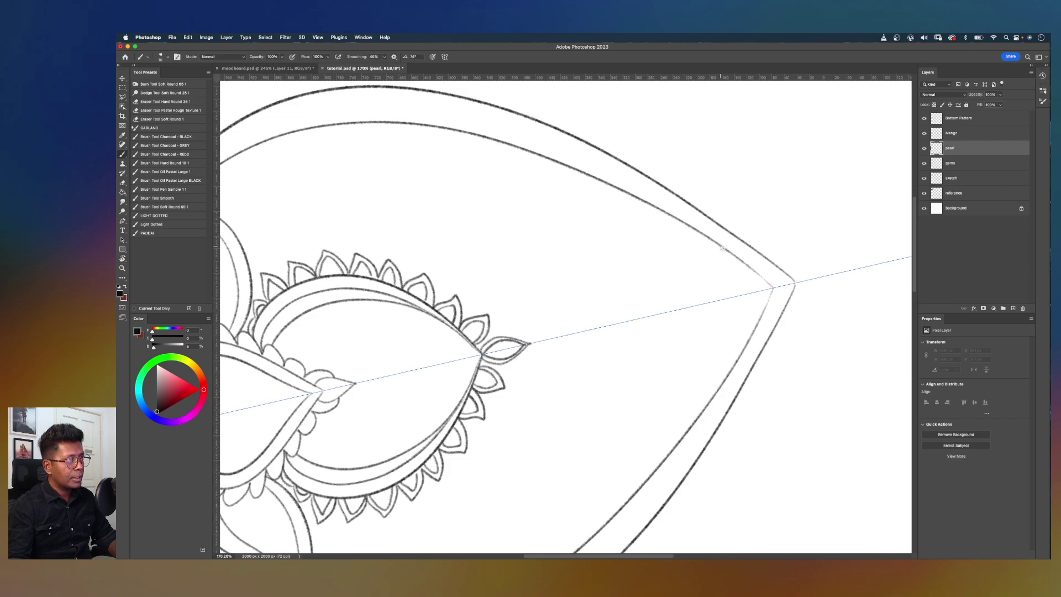
# Step: Sketch a mirrored row of small half-round pearls along the inner side of the vel's inner contour, undoing unsatisfactory strokes, and reset the view rotation
pyautogui.moveTo(770, 288); pyautogui.dragTo(764, 275)
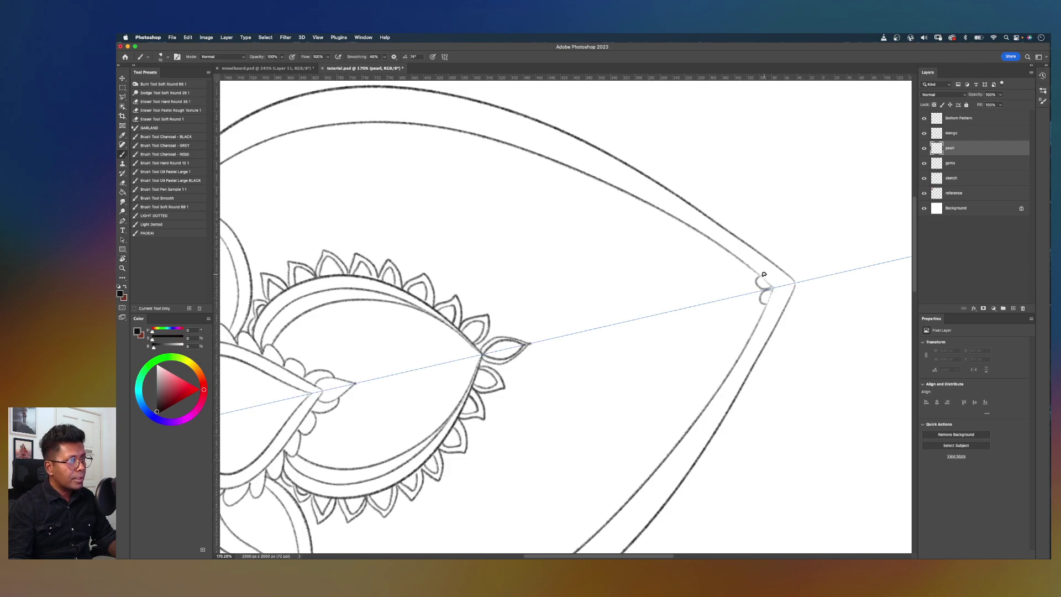
pyautogui.press('super+z')
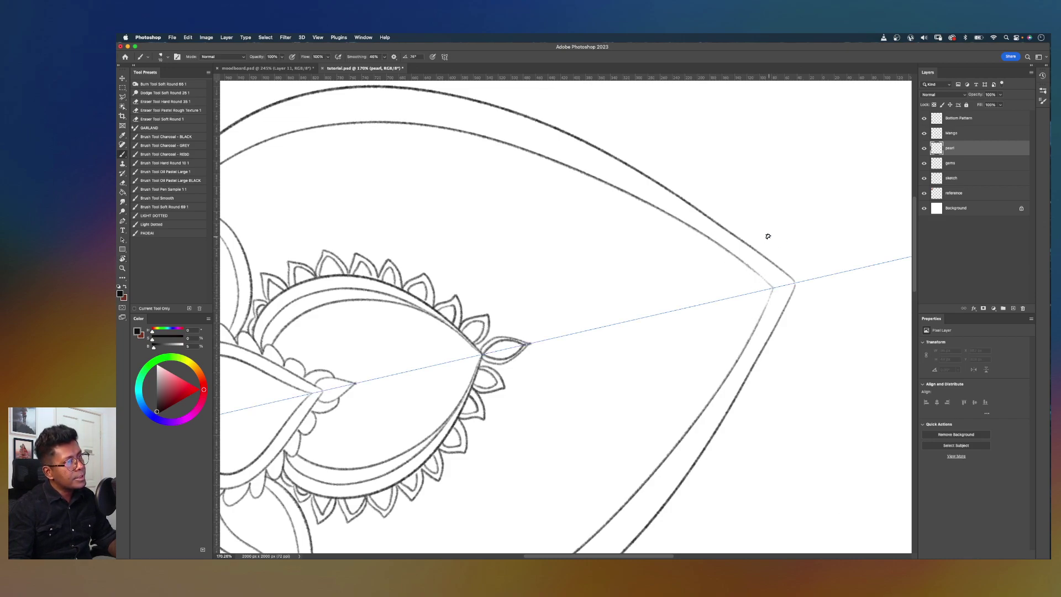
pyautogui.scroll(3, 755, 230)
pyautogui.press('r')
pyautogui.moveTo(760, 169); pyautogui.dragTo(647, 107)
pyautogui.moveTo(707, 239); pyautogui.dragTo(696, 281)
pyautogui.press('b')
pyautogui.moveTo(750, 221)
pyautogui.mouseDown()
pyautogui.moveTo(729, 211)
pyautogui.moveTo(744, 217)
pyautogui.moveTo(702, 218)
pyautogui.moveTo(692, 206)
pyautogui.moveTo(680, 215)
pyautogui.moveTo(660, 201)
pyautogui.moveTo(647, 212)
pyautogui.moveTo(617, 201)
pyautogui.moveTo(621, 212)
pyautogui.moveTo(622, 201)
pyautogui.moveTo(582, 209)
pyautogui.moveTo(578, 200)
pyautogui.moveTo(570, 210)
pyautogui.moveTo(534, 201)
pyautogui.moveTo(682, 205)
pyautogui.moveTo(645, 175)
pyautogui.moveTo(518, 190)
pyautogui.moveTo(613, 187)
pyautogui.moveTo(598, 159)
pyautogui.moveTo(624, 160)
pyautogui.moveTo(508, 190)
pyautogui.moveTo(502, 204)
pyautogui.moveTo(489, 198)
pyautogui.moveTo(440, 236)
pyautogui.moveTo(611, 180)
pyautogui.moveTo(534, 185)
pyautogui.moveTo(493, 232)
pyautogui.moveTo(463, 299)
pyautogui.moveTo(454, 397)
pyautogui.mouseUp()
pyautogui.press('super+z')
pyautogui.press('super+z')
pyautogui.press('r')
pyautogui.click(222, 57)
# Step: Examine the whole vel sketch with its pearl border and compare it with the reference picture
pyautogui.scroll(-6, 465, 225)
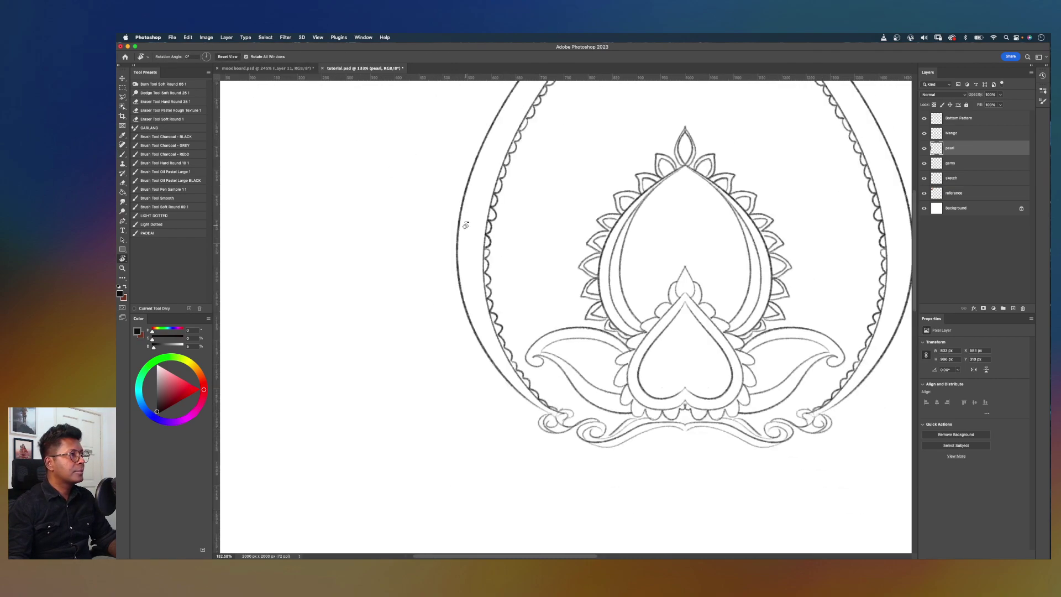
pyautogui.scroll(3, 671, 231)
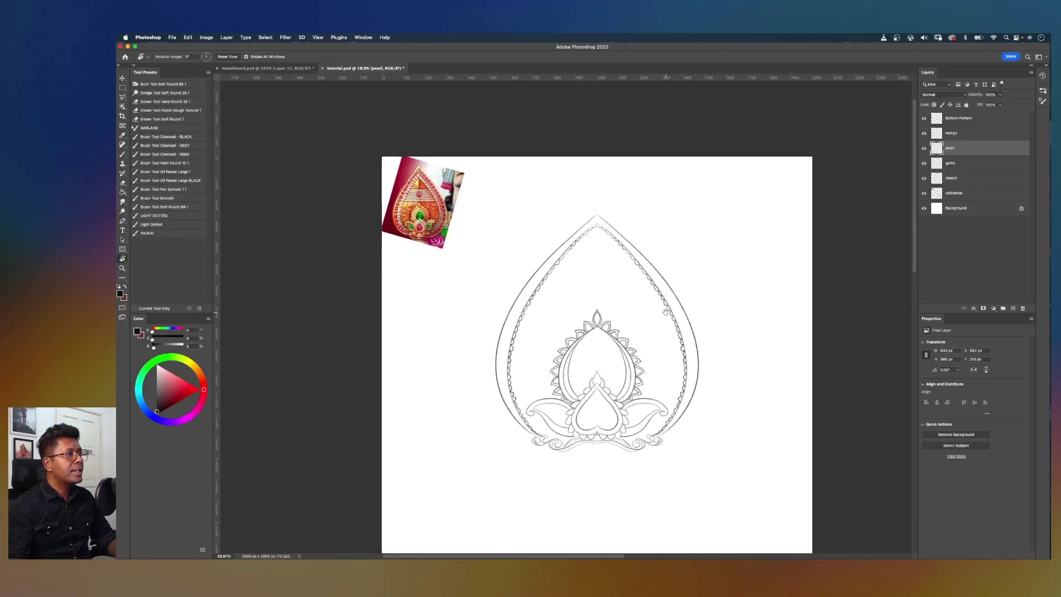
pyautogui.scroll(3, 663, 285)
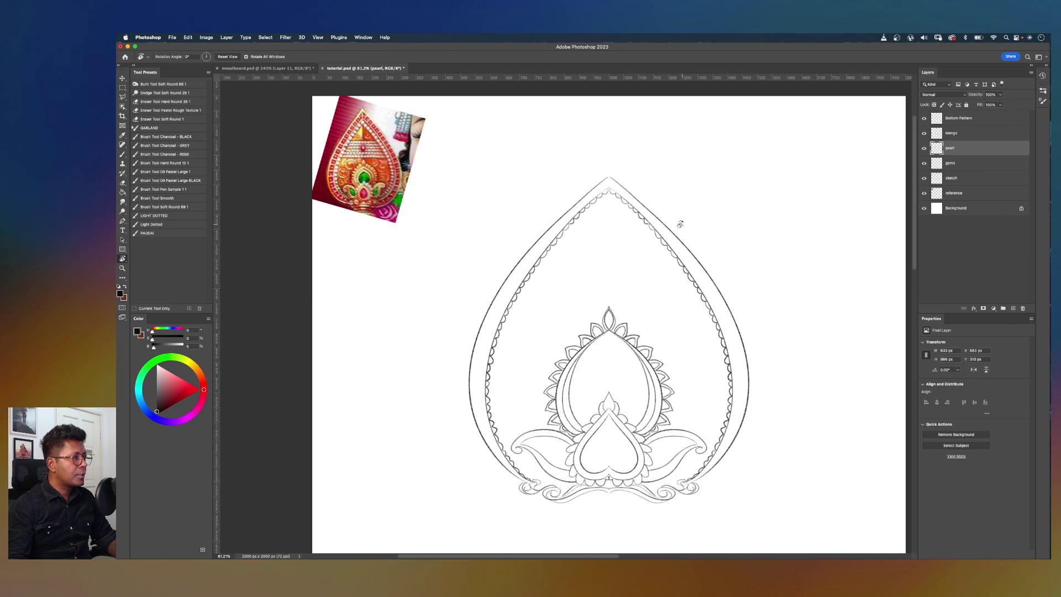
pyautogui.scroll(2, 679, 224)
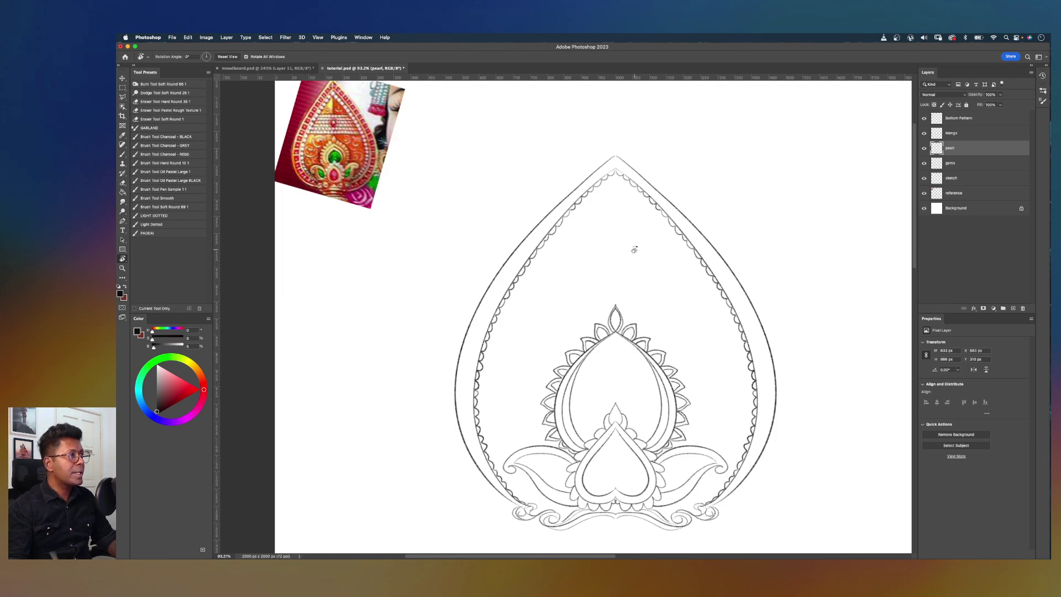
pyautogui.scroll(-2, 635, 250)
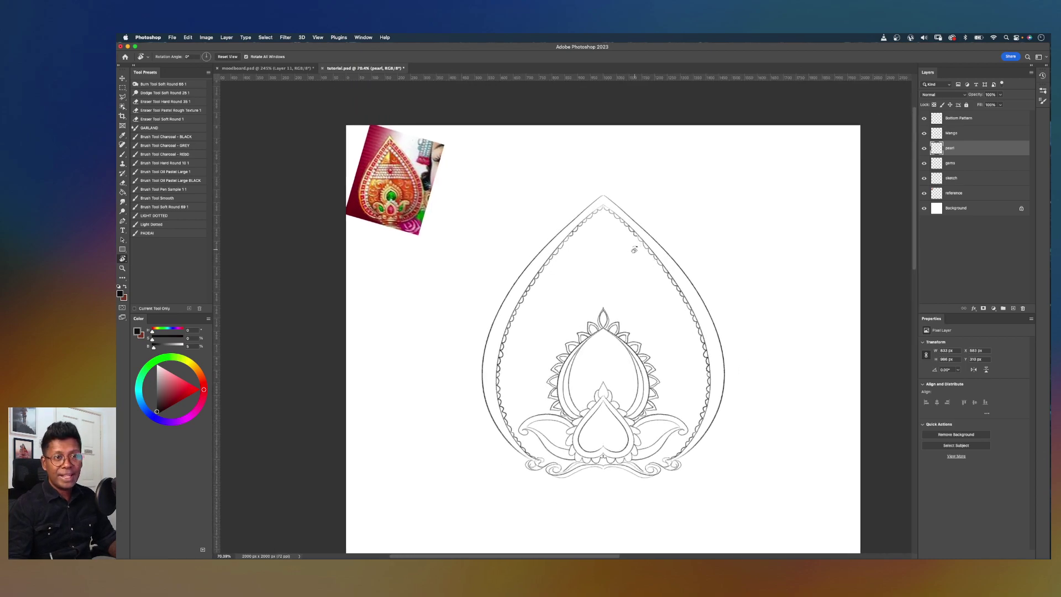
pyautogui.moveTo(662, 269); pyautogui.dragTo(678, 256)
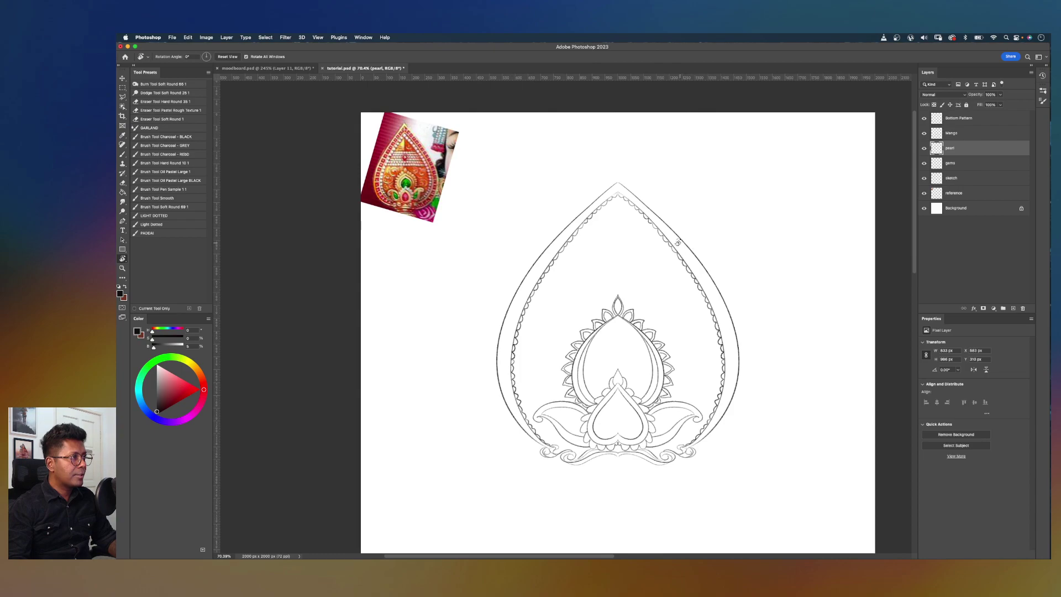
pyautogui.scroll(1, 671, 239)
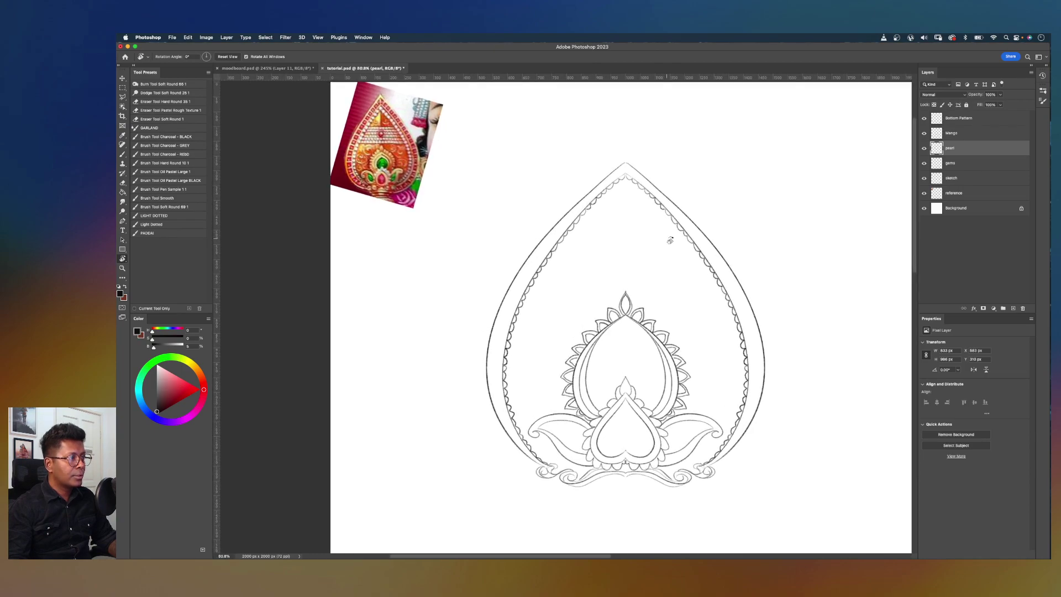
pyautogui.hscroll(2, 669, 239)
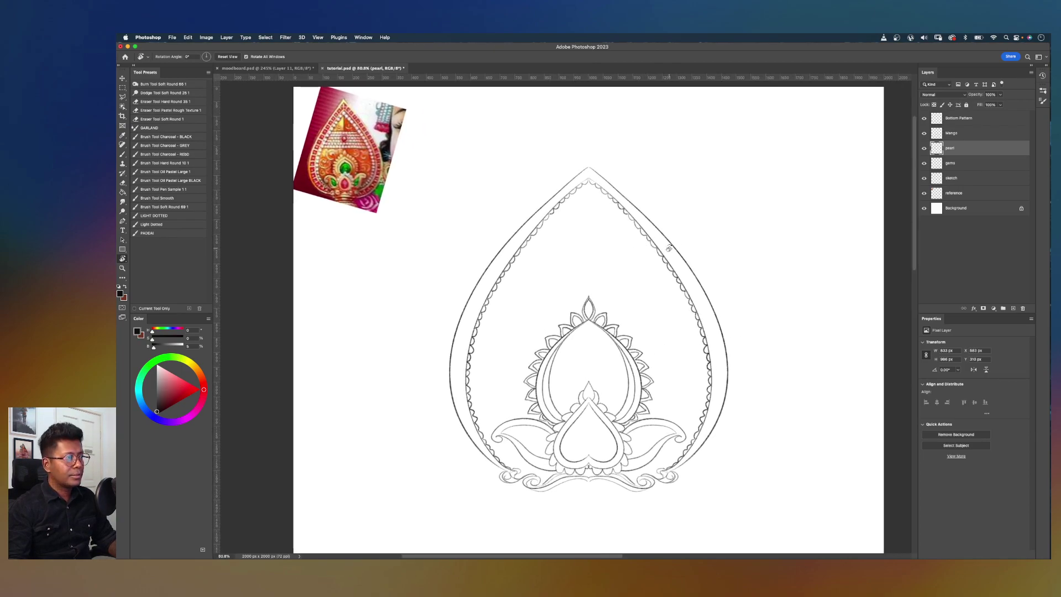
pyautogui.scroll(1, 669, 249)
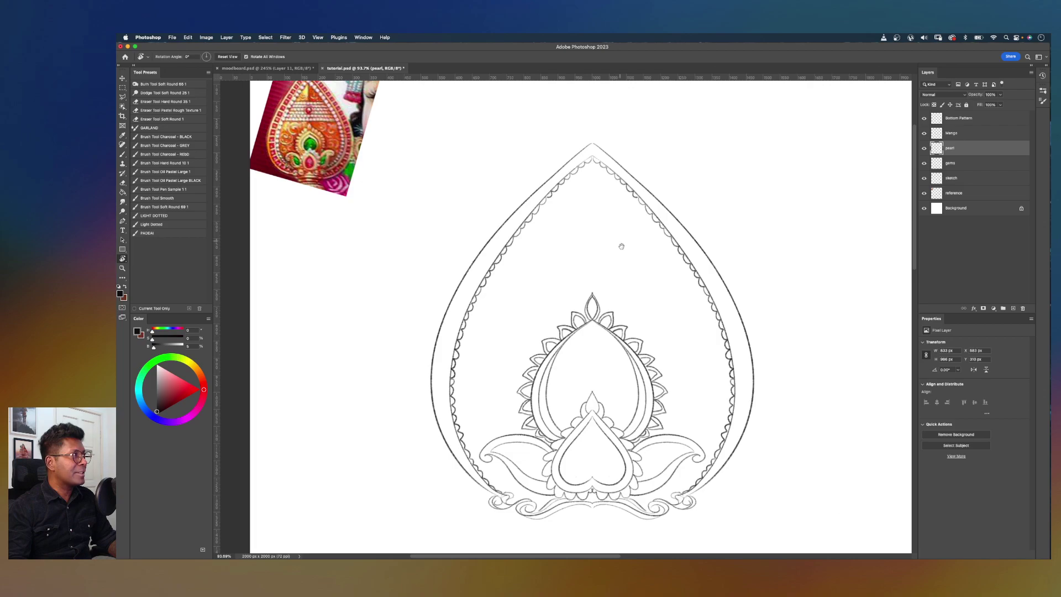
pyautogui.hscroll(-2, 621, 243)
pyautogui.scroll(-1, 620, 244)
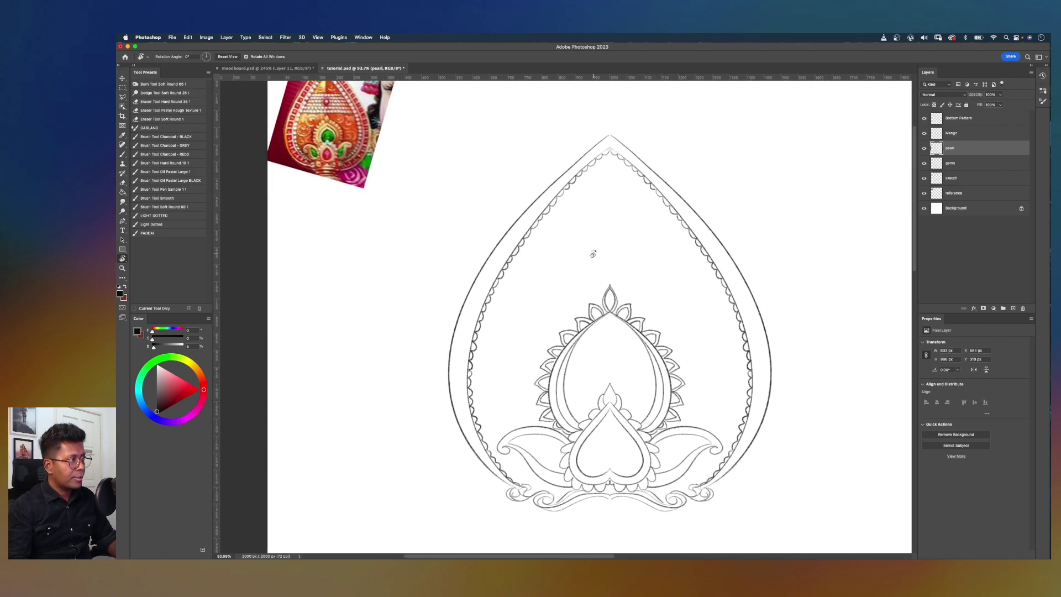
# Step: Create a new layer named floral above the Bottom Pattern layer
pyautogui.click(994, 122)
pyautogui.click(1014, 308)
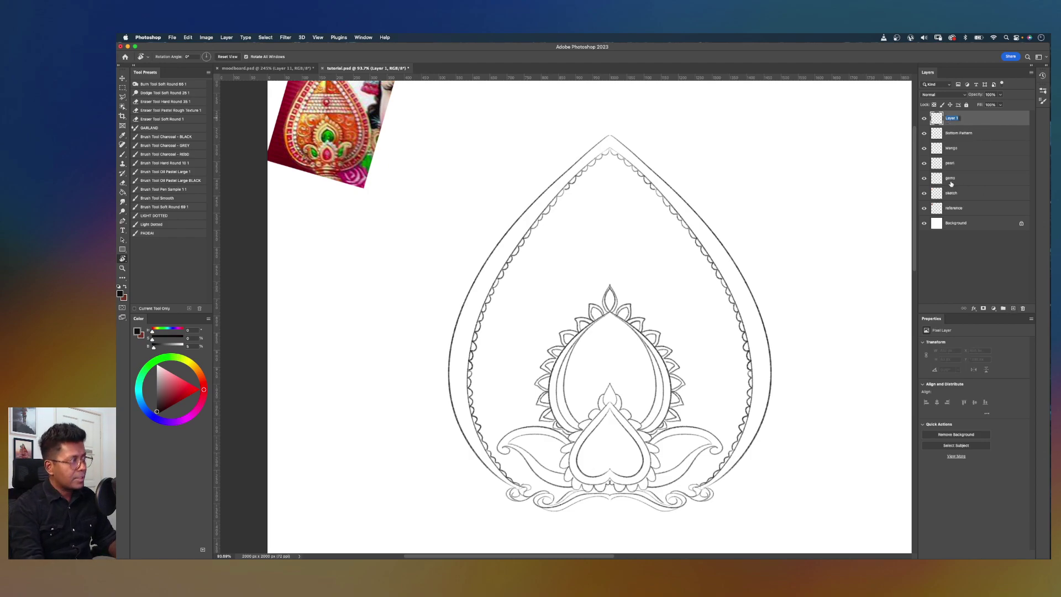
pyautogui.write('Bo')
pyautogui.press('Return')
# Step: Check the reference picture and sketch two mirrored horizontal dividing lines across the upper part of the vel between the pearl borders
pyautogui.scroll(4, 328, 121)
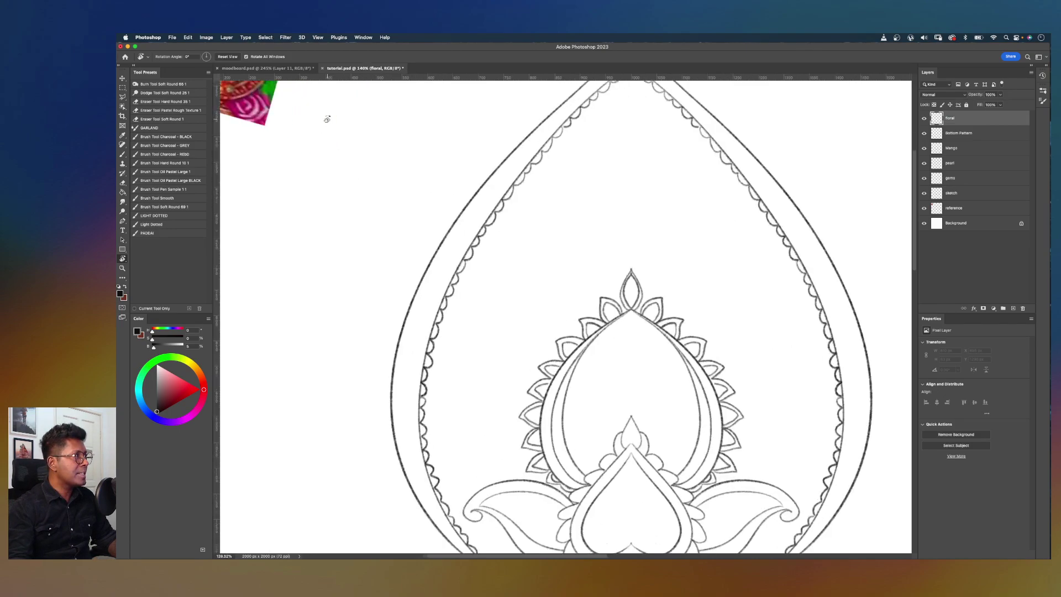
pyautogui.moveTo(495, 154); pyautogui.dragTo(681, 303)
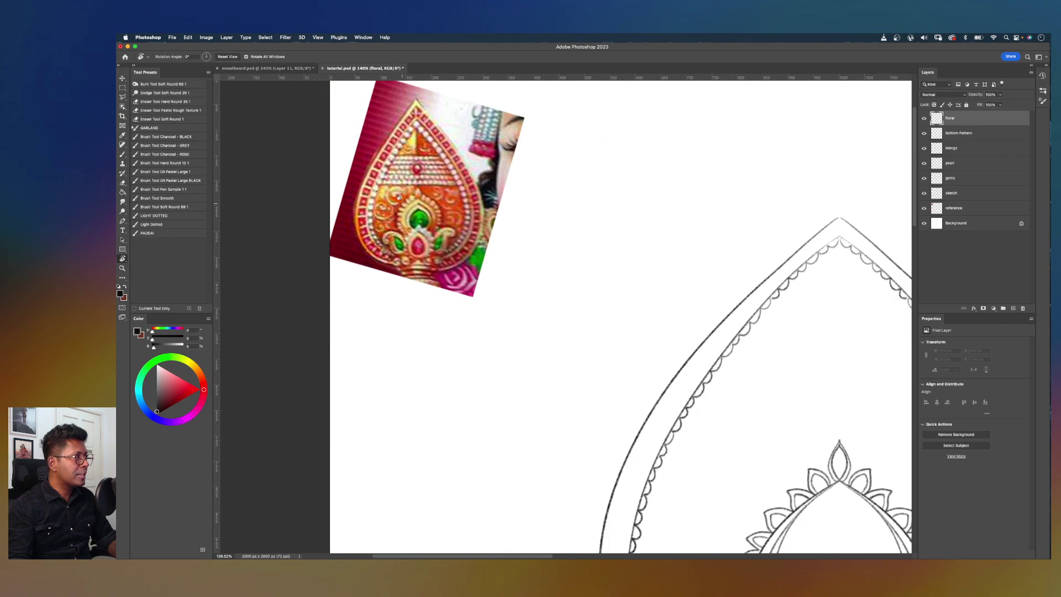
pyautogui.scroll(-4, 395, 204)
pyautogui.moveTo(727, 282)
pyautogui.mouseDown()
pyautogui.moveTo(595, 236)
pyautogui.moveTo(592, 209)
pyautogui.mouseUp()
pyautogui.press('b')
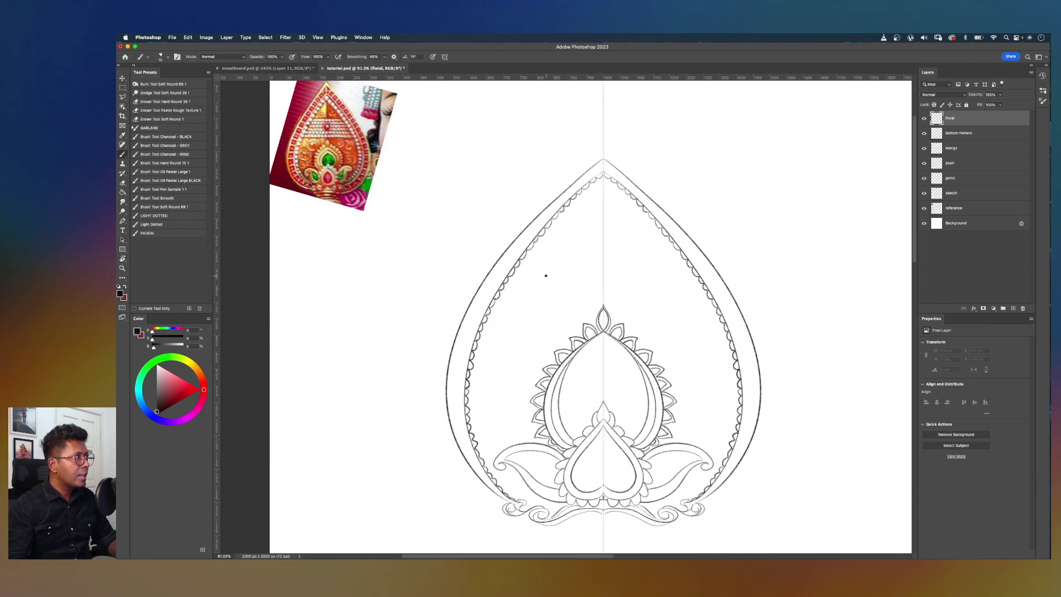
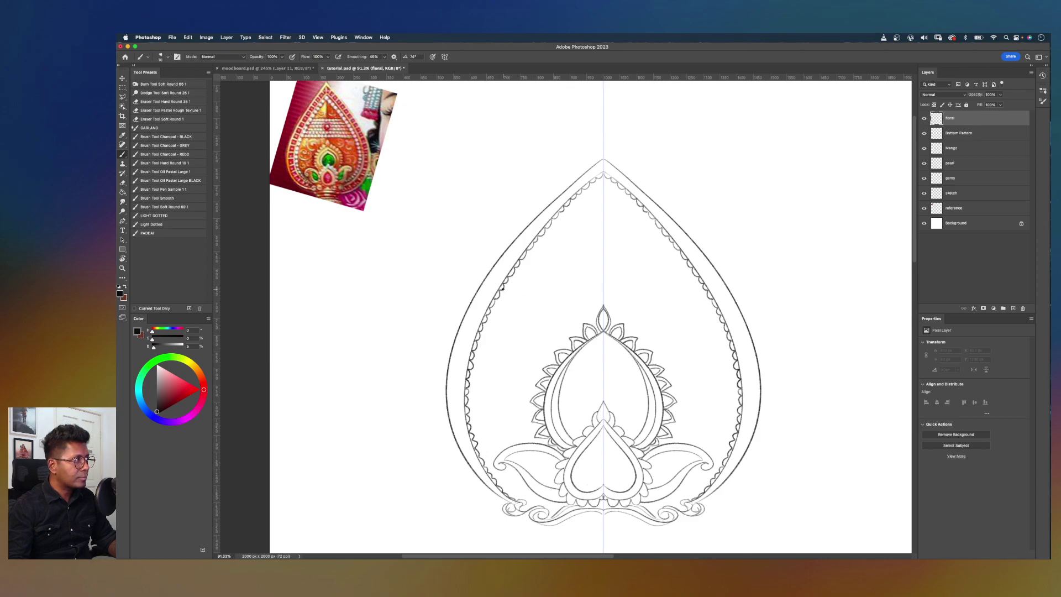
pyautogui.moveTo(504, 283); pyautogui.dragTo(605, 284)
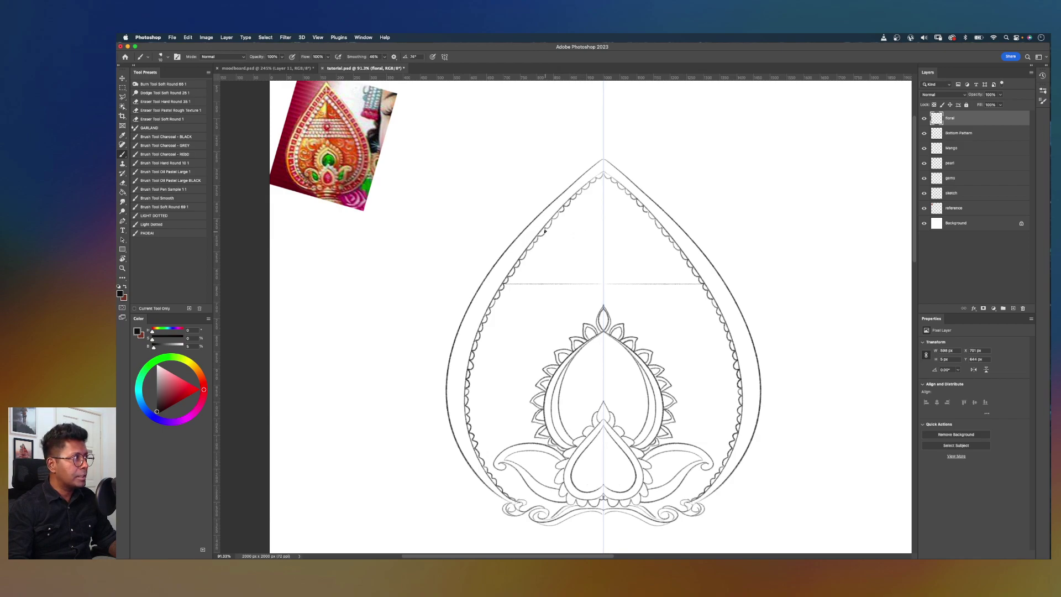
pyautogui.moveTo(547, 228)
pyautogui.mouseDown()
pyautogui.moveTo(610, 232)
pyautogui.moveTo(641, 248)
pyautogui.mouseUp()
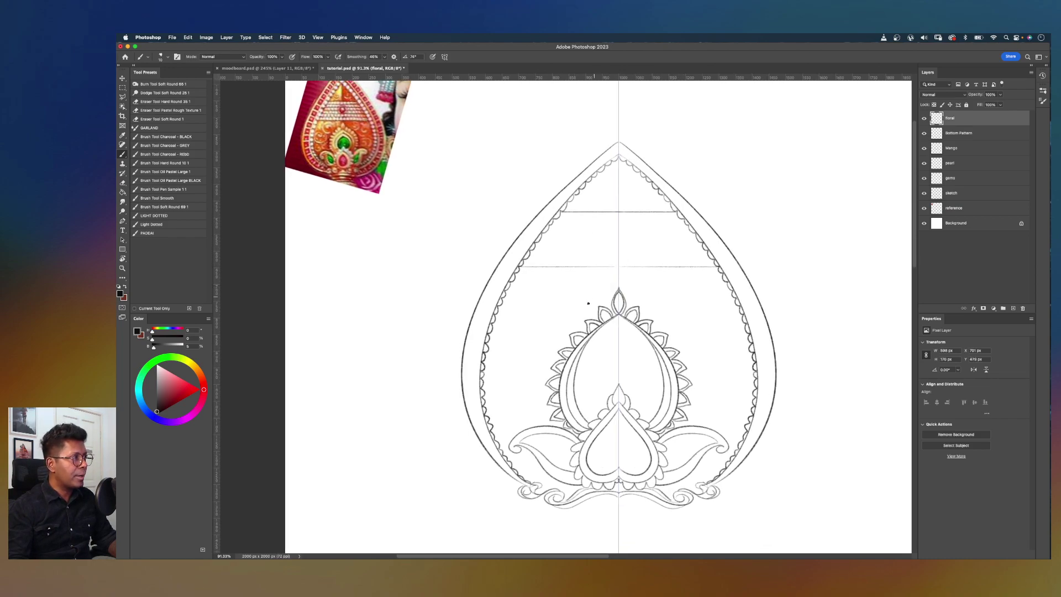
# Step: Sketch a large mirrored scroll on each side of the petal crown's tip below the lower dividing line, undoing unsatisfactory strokes
pyautogui.moveTo(572, 336); pyautogui.dragTo(558, 318)
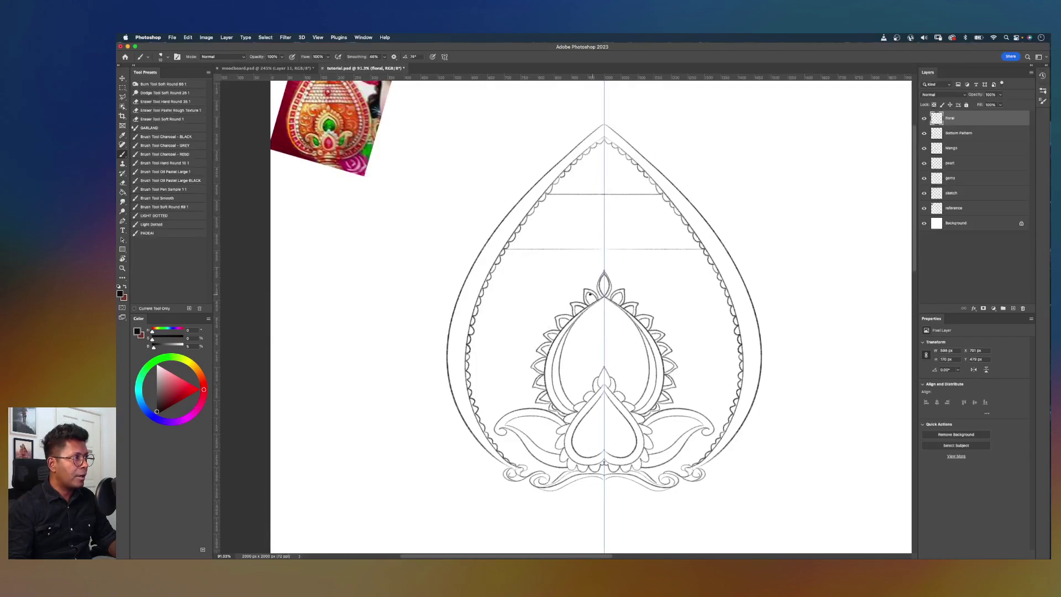
pyautogui.moveTo(593, 274)
pyautogui.mouseDown()
pyautogui.moveTo(527, 264)
pyautogui.moveTo(543, 324)
pyautogui.moveTo(531, 288)
pyautogui.mouseUp()
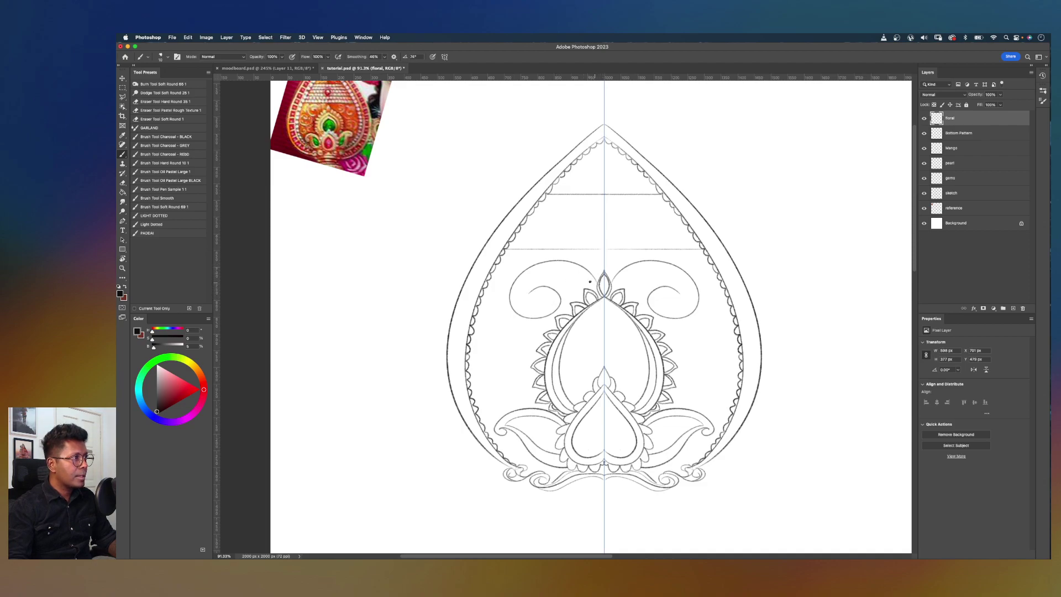
pyautogui.press('cmd+z')
pyautogui.moveTo(591, 275)
pyautogui.mouseDown()
pyautogui.moveTo(567, 260)
pyautogui.moveTo(519, 320)
pyautogui.moveTo(550, 303)
pyautogui.mouseUp()
pyautogui.press('cmd+z')
pyautogui.moveTo(594, 268)
pyautogui.mouseDown()
pyautogui.moveTo(504, 287)
pyautogui.moveTo(566, 305)
pyautogui.moveTo(544, 311)
pyautogui.mouseUp()
pyautogui.press('cmd+z')
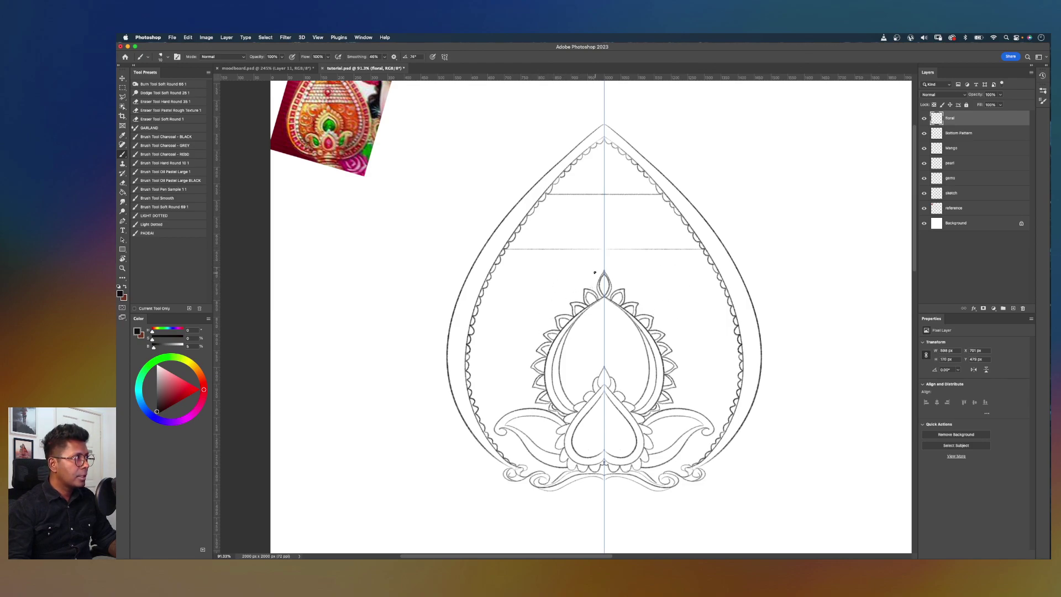
pyautogui.moveTo(594, 287)
pyautogui.mouseDown()
pyautogui.moveTo(552, 250)
pyautogui.moveTo(552, 308)
pyautogui.mouseUp()
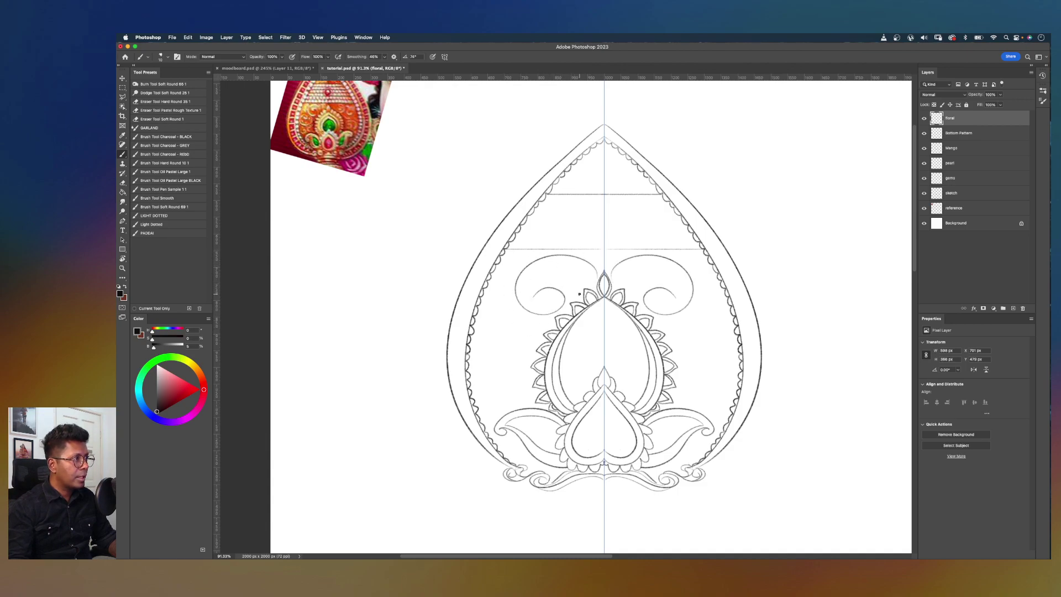
# Step: Add a smaller curl inside each large scroll and a pair of small mirrored curls above the crown's tip petal
pyautogui.moveTo(591, 286)
pyautogui.mouseDown()
pyautogui.moveTo(569, 265)
pyautogui.moveTo(535, 271)
pyautogui.mouseUp()
pyautogui.press('super+z')
pyautogui.moveTo(592, 288); pyautogui.dragTo(569, 282)
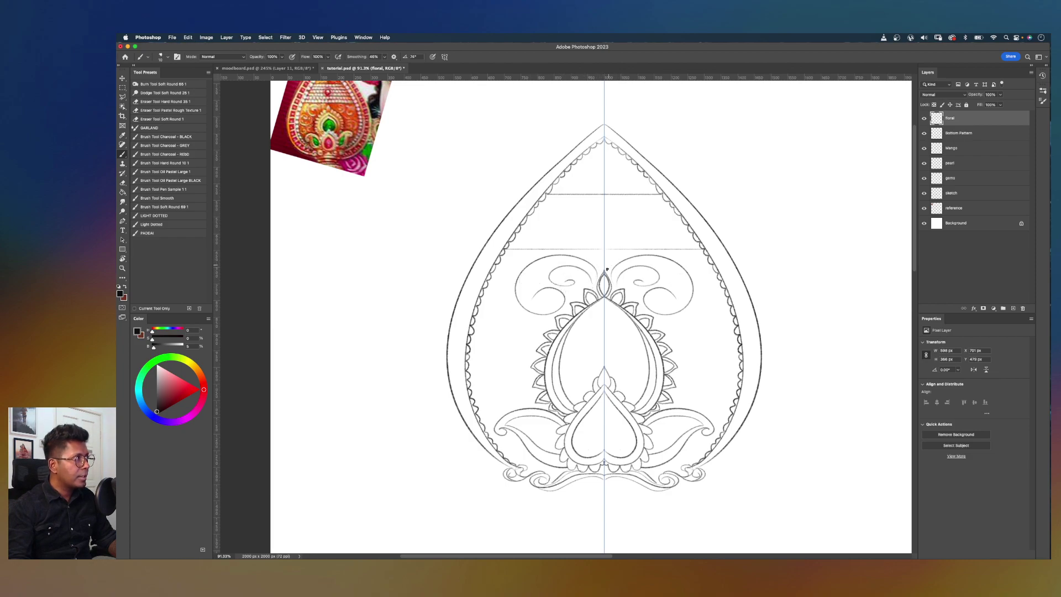
pyautogui.moveTo(583, 260); pyautogui.dragTo(601, 259)
pyautogui.press('super+z')
pyautogui.press('super+z')
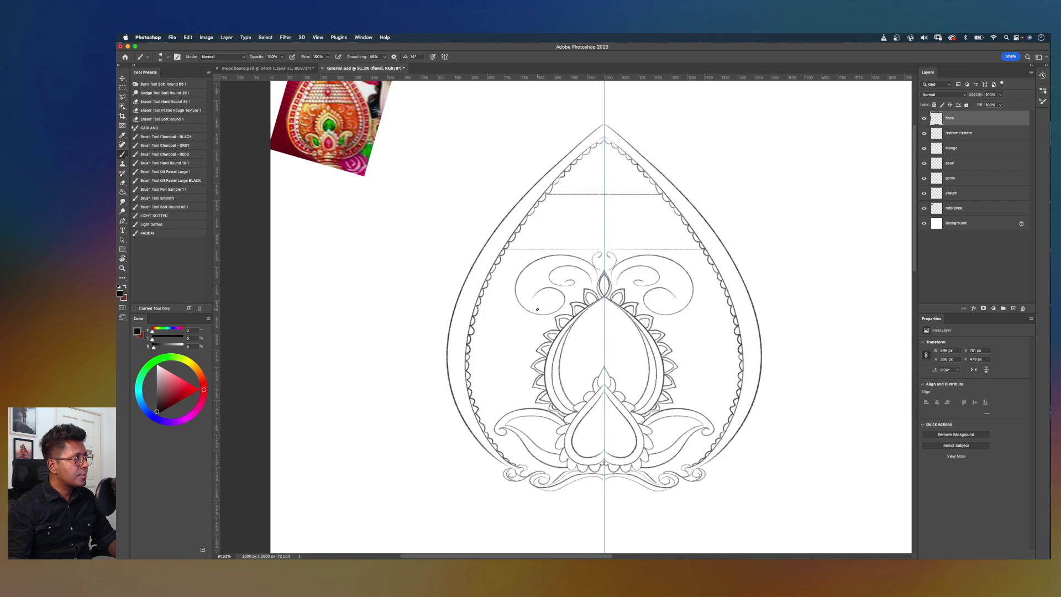
# Step: Sketch a second mirrored pair of scrolls beside the petal crown, with branches and small curls reaching toward the pearl border
pyautogui.scroll(2, 538, 310)
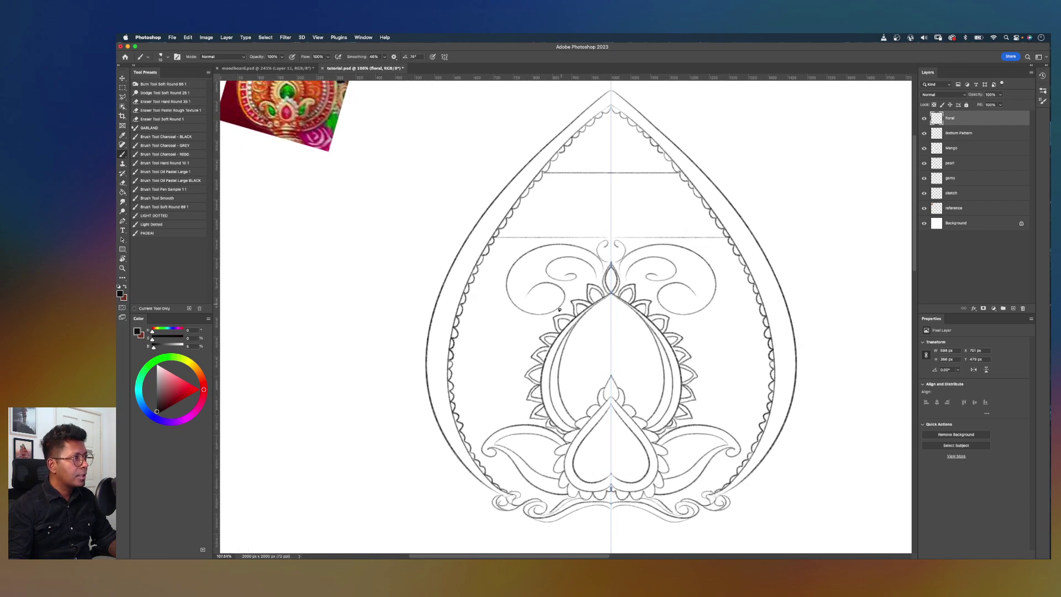
pyautogui.moveTo(557, 331)
pyautogui.mouseDown()
pyautogui.moveTo(479, 339)
pyautogui.moveTo(493, 377)
pyautogui.mouseUp()
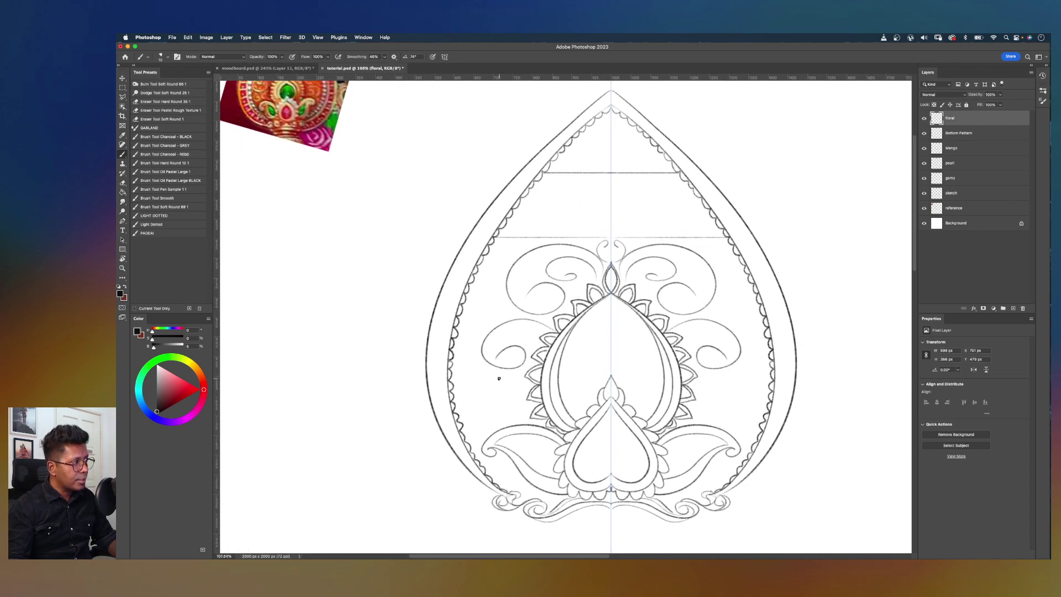
pyautogui.press('super+z')
pyautogui.moveTo(551, 328)
pyautogui.mouseDown()
pyautogui.moveTo(511, 368)
pyautogui.moveTo(504, 355)
pyautogui.mouseUp()
pyautogui.moveTo(517, 311)
pyautogui.mouseDown()
pyautogui.moveTo(497, 276)
pyautogui.moveTo(505, 325)
pyautogui.moveTo(501, 309)
pyautogui.moveTo(457, 326)
pyautogui.moveTo(509, 306)
pyautogui.moveTo(503, 276)
pyautogui.moveTo(510, 308)
pyautogui.moveTo(477, 307)
pyautogui.moveTo(493, 324)
pyautogui.moveTo(517, 309)
pyautogui.moveTo(476, 310)
pyautogui.moveTo(489, 329)
pyautogui.moveTo(487, 318)
pyautogui.moveTo(512, 311)
pyautogui.moveTo(461, 324)
pyautogui.moveTo(483, 322)
pyautogui.moveTo(521, 279)
pyautogui.moveTo(501, 260)
pyautogui.moveTo(507, 309)
pyautogui.moveTo(473, 309)
pyautogui.moveTo(493, 324)
pyautogui.moveTo(500, 274)
pyautogui.moveTo(517, 318)
pyautogui.moveTo(486, 307)
pyautogui.mouseUp()
pyautogui.press('super+z')
pyautogui.press('super+z')
pyautogui.press('super+z')
pyautogui.press('super+z')
pyautogui.press('super+z')
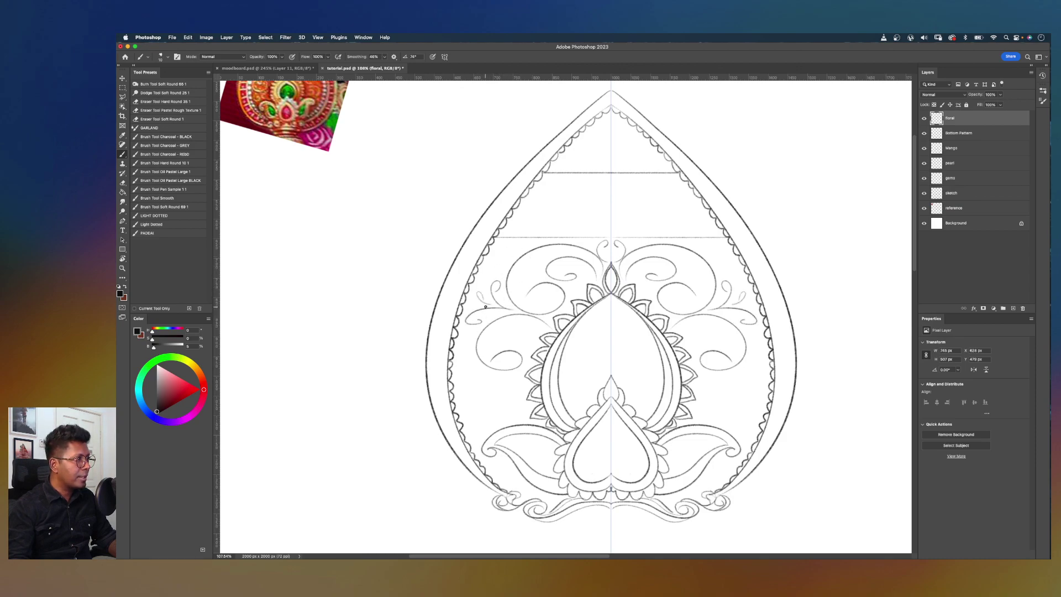
# Step: Add mirrored curls near the ends of the lower dividing line and curling tendrils beneath the second pair of scrolls
pyautogui.moveTo(502, 264)
pyautogui.mouseDown()
pyautogui.moveTo(490, 254)
pyautogui.moveTo(509, 243)
pyautogui.moveTo(503, 256)
pyautogui.mouseUp()
pyautogui.press('super+z')
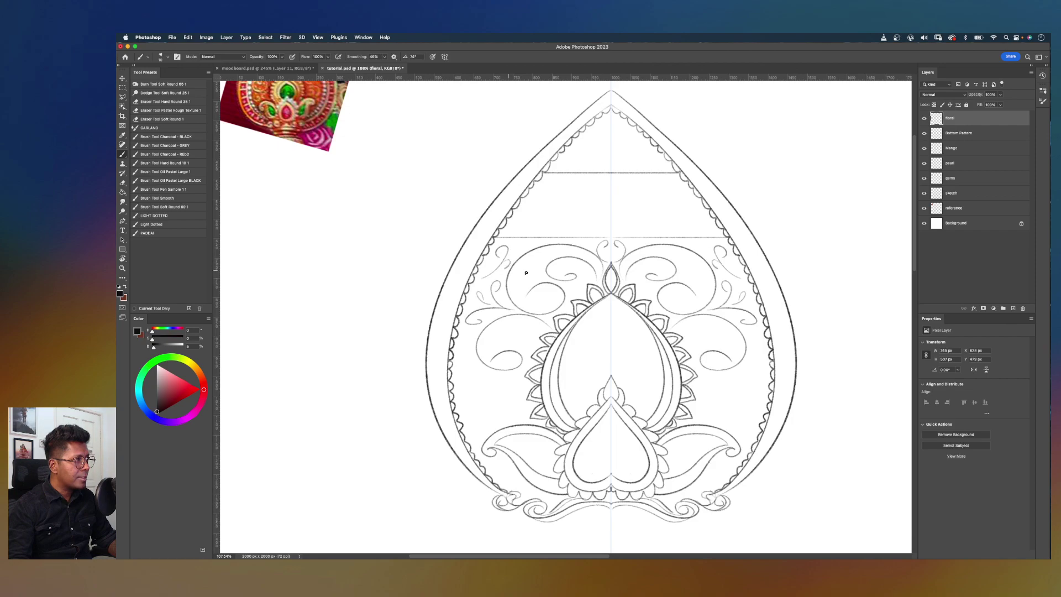
pyautogui.moveTo(466, 337)
pyautogui.mouseDown()
pyautogui.moveTo(482, 364)
pyautogui.moveTo(468, 383)
pyautogui.mouseUp()
pyautogui.press('super+z')
pyautogui.moveTo(464, 339)
pyautogui.mouseDown()
pyautogui.moveTo(458, 387)
pyautogui.moveTo(509, 380)
pyautogui.moveTo(484, 363)
pyautogui.moveTo(520, 405)
pyautogui.mouseUp()
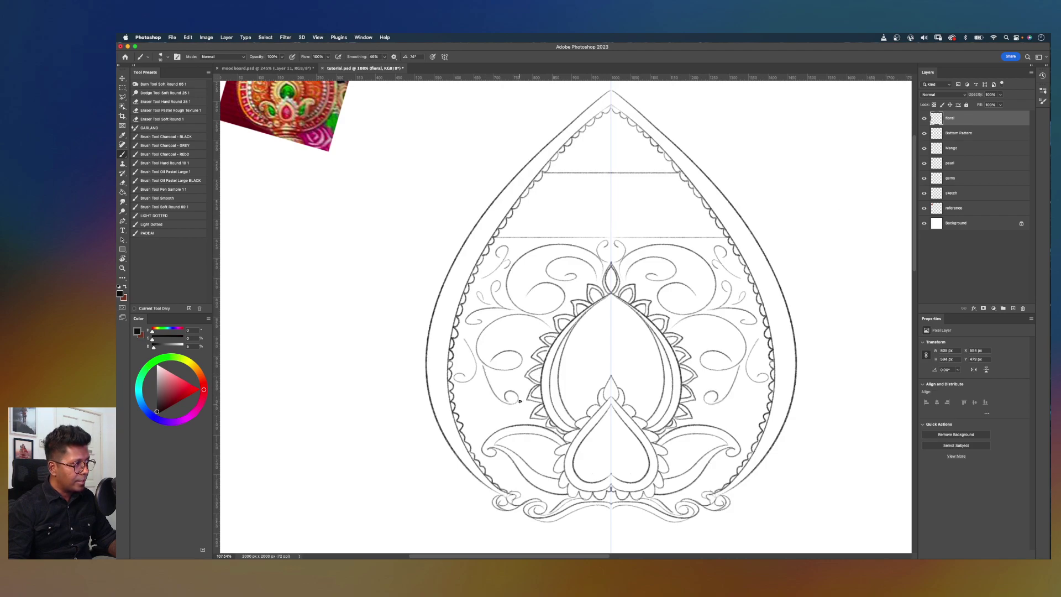
pyautogui.moveTo(487, 372); pyautogui.dragTo(506, 383)
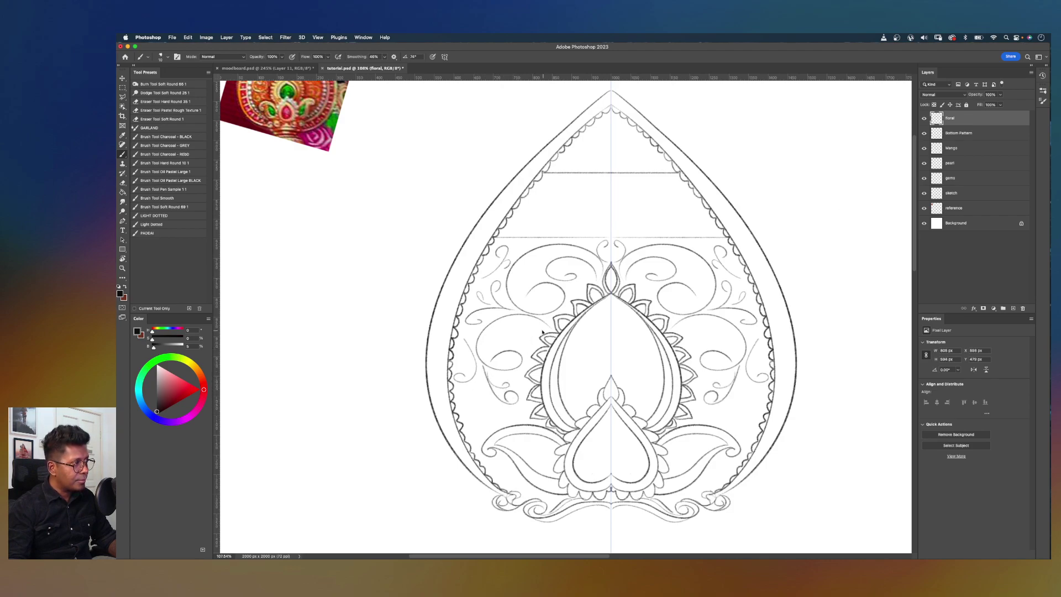
# Step: Fill the remaining gaps around the side leaves down to the bottom scrolls with mirrored curling tendrils, undoing unsatisfactory strokes
pyautogui.moveTo(525, 321)
pyautogui.mouseDown()
pyautogui.moveTo(511, 391)
pyautogui.moveTo(477, 409)
pyautogui.moveTo(480, 366)
pyautogui.moveTo(461, 412)
pyautogui.moveTo(494, 385)
pyautogui.moveTo(488, 436)
pyautogui.mouseUp()
pyautogui.press('super+z')
pyautogui.moveTo(488, 388)
pyautogui.mouseDown()
pyautogui.moveTo(484, 416)
pyautogui.moveTo(504, 429)
pyautogui.mouseUp()
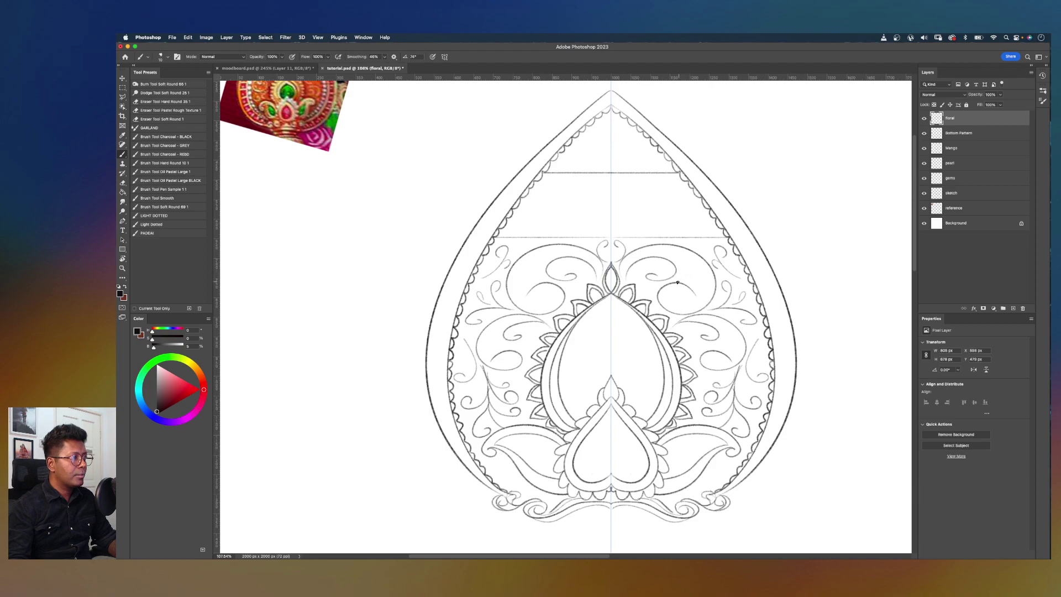
pyautogui.moveTo(493, 471)
pyautogui.mouseDown()
pyautogui.moveTo(511, 487)
pyautogui.moveTo(551, 493)
pyautogui.moveTo(498, 481)
pyautogui.moveTo(492, 462)
pyautogui.moveTo(535, 495)
pyautogui.moveTo(559, 492)
pyautogui.mouseUp()
pyautogui.press('super+z')
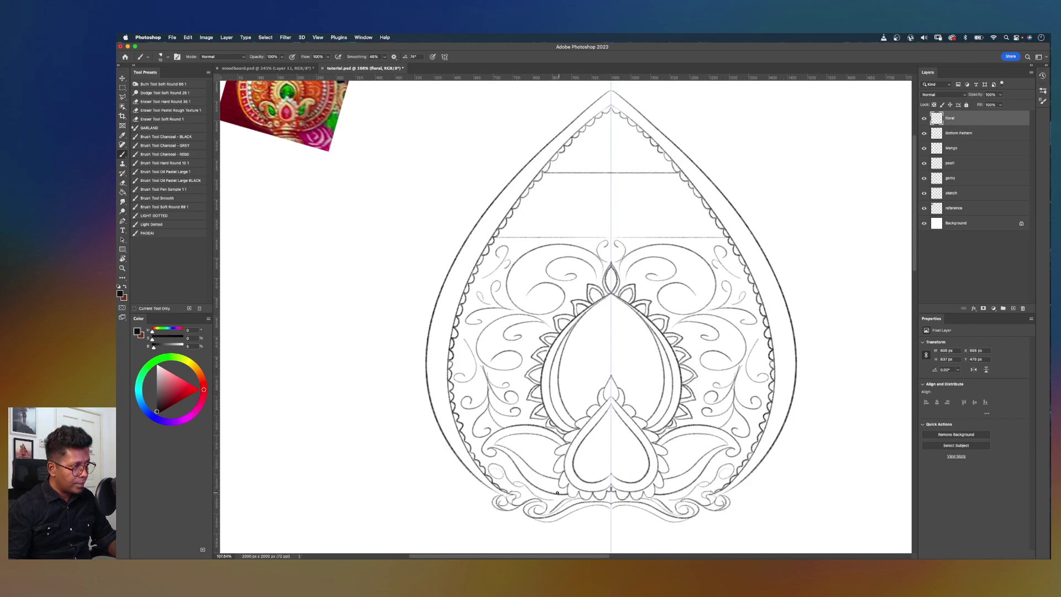
pyautogui.scroll(-5, 589, 408)
pyautogui.scroll(3, 606, 253)
pyautogui.moveTo(607, 253); pyautogui.dragTo(617, 272)
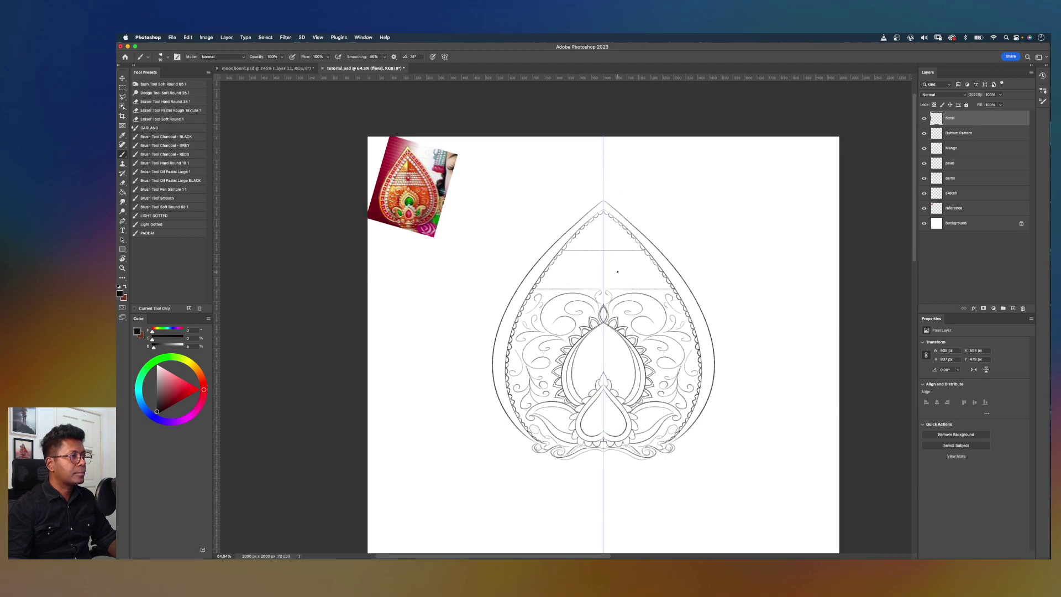
pyautogui.moveTo(656, 225); pyautogui.dragTo(663, 240)
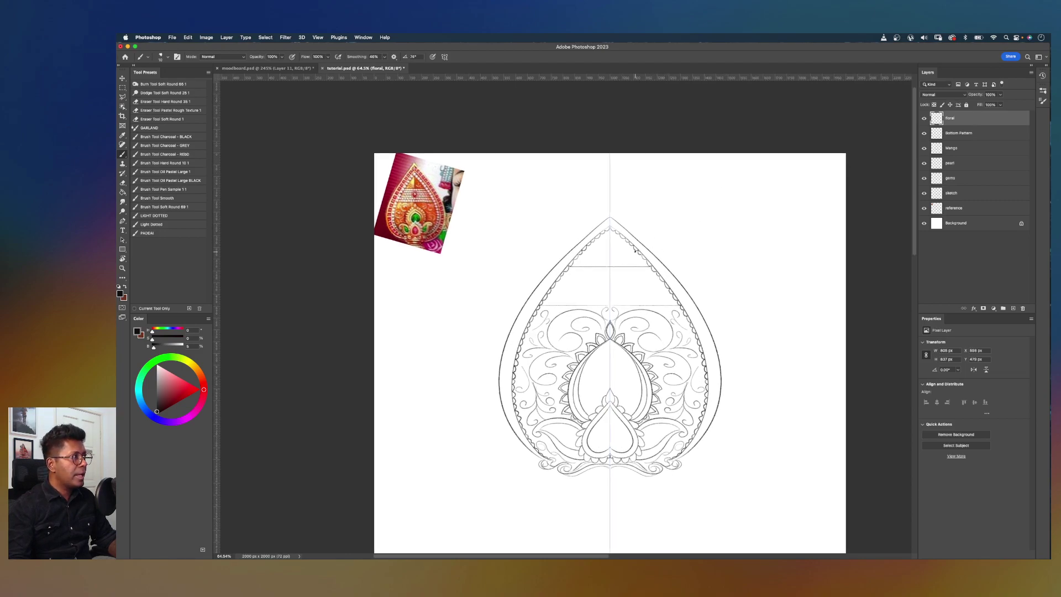
# Step: Sketch a mirrored pair of large curls in the tip section above the upper dividing line
pyautogui.scroll(3, 636, 251)
pyautogui.moveTo(682, 194); pyautogui.dragTo(655, 281)
pyautogui.scroll(1, 654, 281)
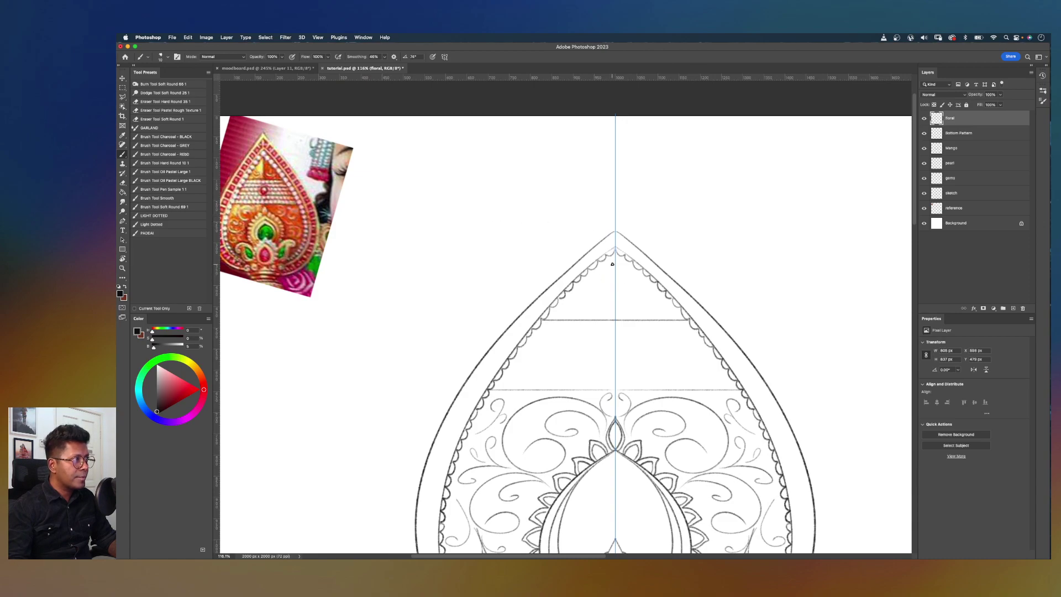
pyautogui.moveTo(602, 274)
pyautogui.mouseDown()
pyautogui.moveTo(601, 309)
pyautogui.moveTo(583, 303)
pyautogui.moveTo(602, 287)
pyautogui.moveTo(602, 311)
pyautogui.moveTo(554, 321)
pyautogui.mouseUp()
pyautogui.press('super+z')
pyautogui.press('super+z')
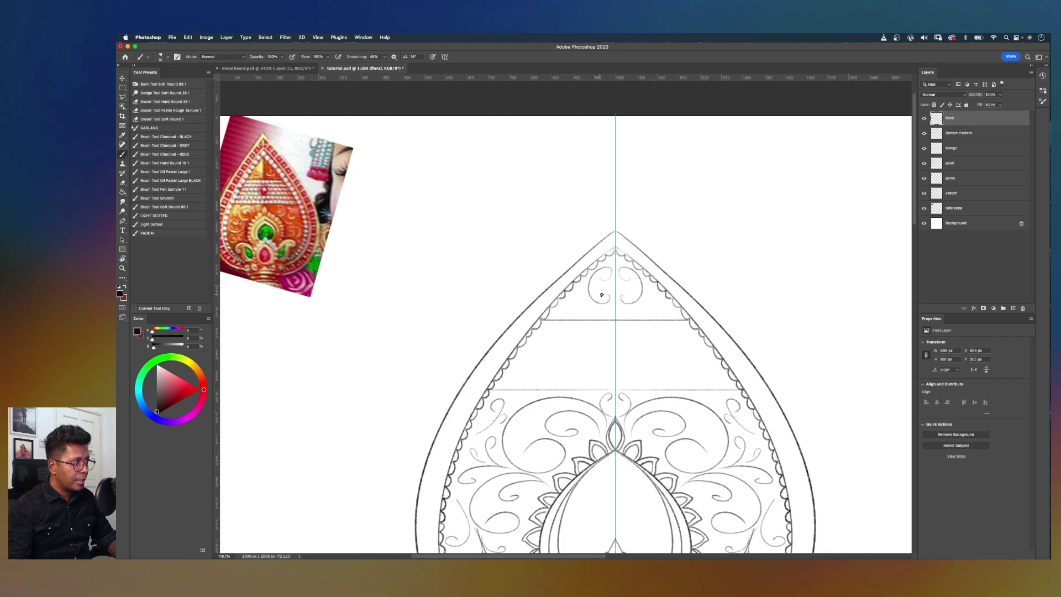
# Step: Fill the rest of the tip section with mirrored scrolls along its base line, small centre curls and side tendrils
pyautogui.moveTo(608, 296); pyautogui.dragTo(566, 314)
pyautogui.press('super+z')
pyautogui.moveTo(607, 309)
pyautogui.mouseDown()
pyautogui.moveTo(559, 313)
pyautogui.moveTo(571, 318)
pyautogui.mouseUp()
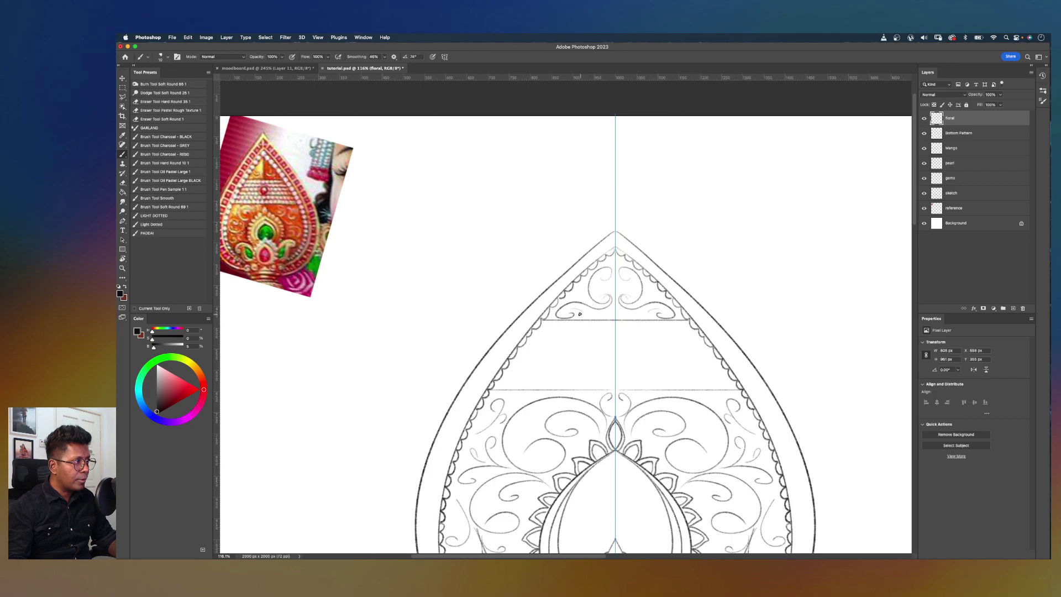
pyautogui.moveTo(579, 310); pyautogui.dragTo(606, 309)
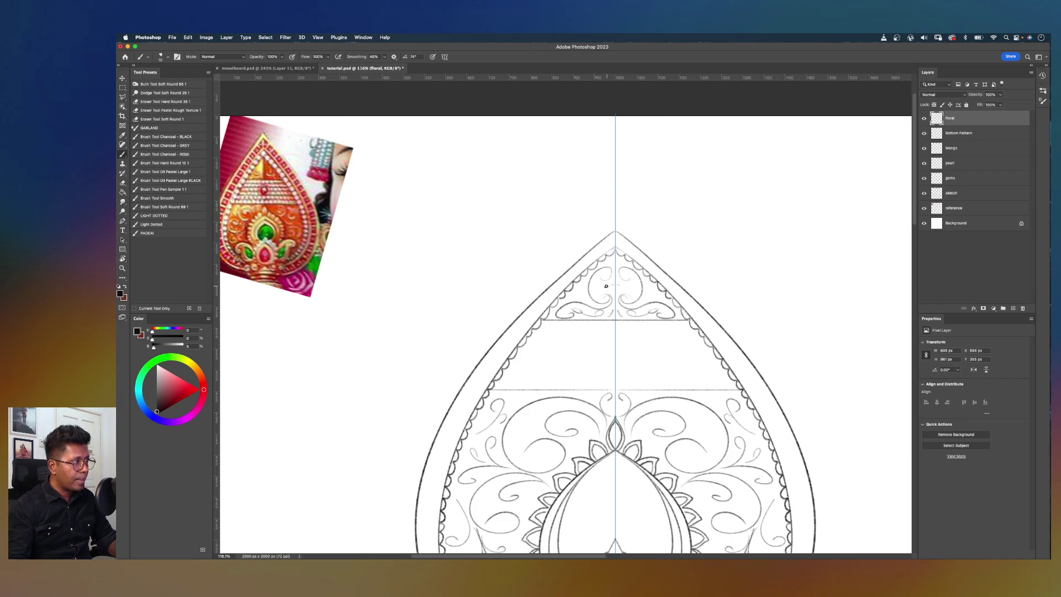
pyautogui.moveTo(606, 284); pyautogui.dragTo(607, 263)
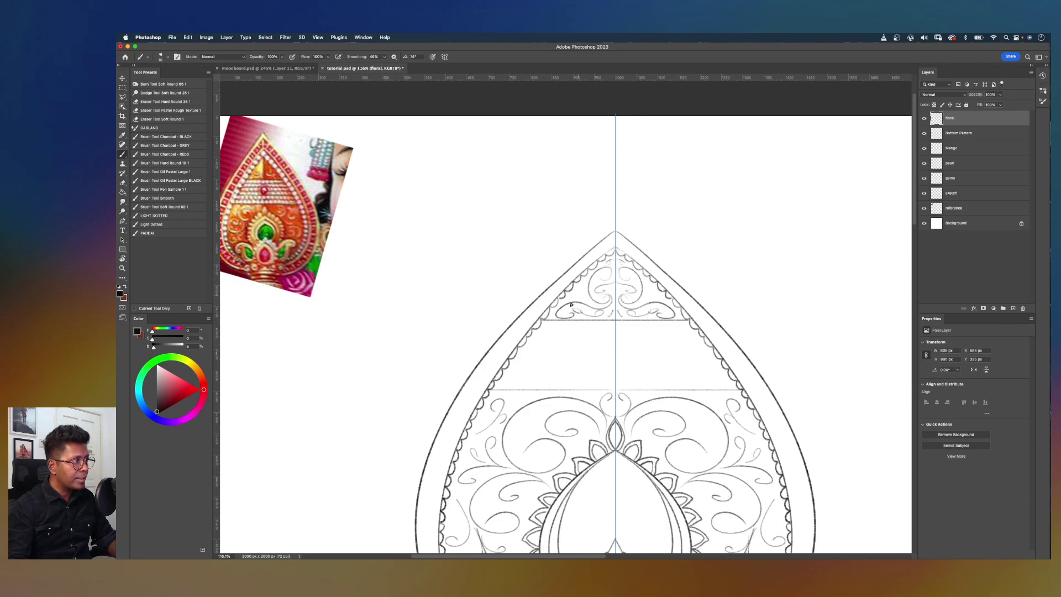
pyautogui.press('super+z')
pyautogui.moveTo(582, 286); pyautogui.dragTo(579, 300)
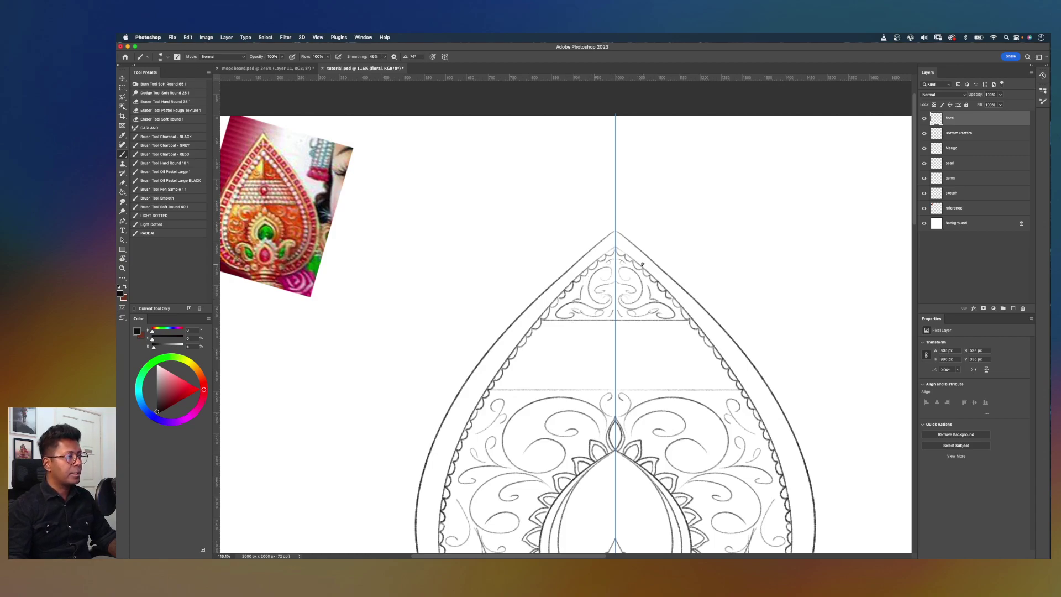
# Step: Examine the whole vel sketch against the reference picture at different magnifications
pyautogui.scroll(-5, 642, 265)
pyautogui.scroll(3, 641, 266)
pyautogui.moveTo(681, 330); pyautogui.dragTo(695, 276)
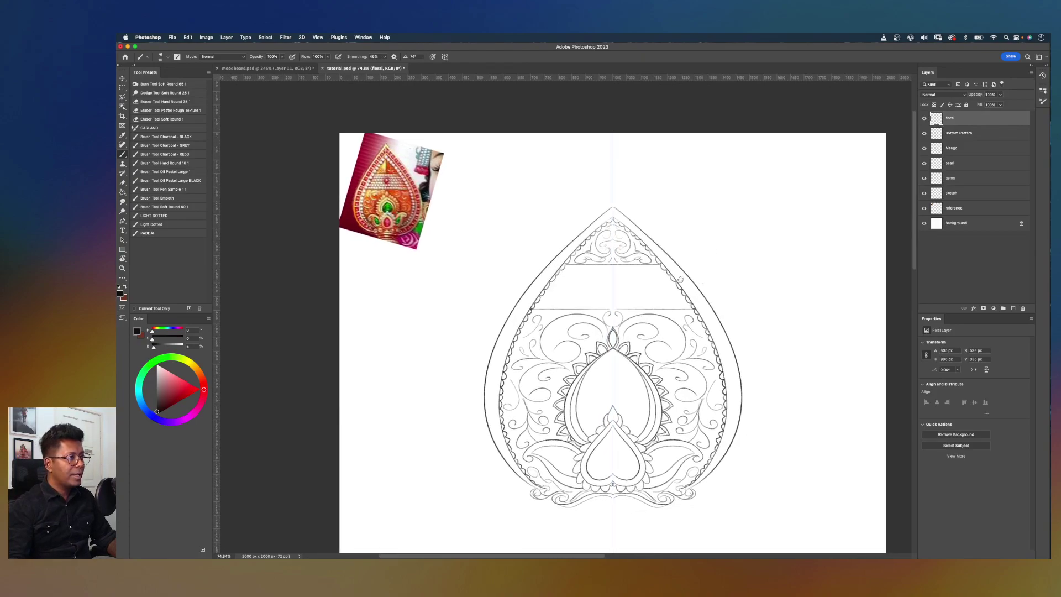
pyautogui.scroll(-1, 696, 276)
pyautogui.scroll(-3, 738, 253)
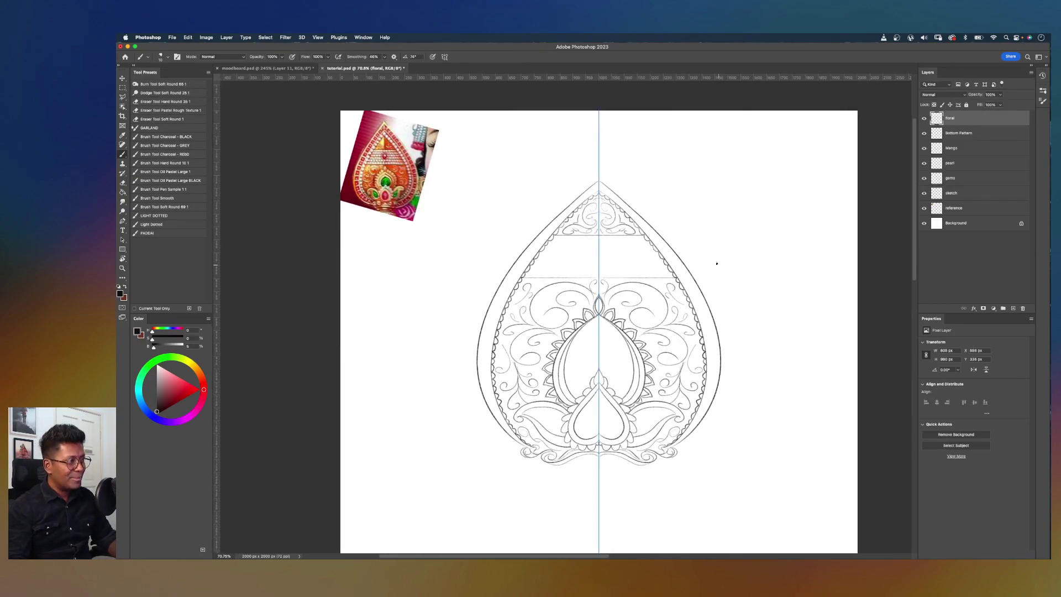
pyautogui.scroll(-5, 716, 262)
pyautogui.scroll(5, 717, 262)
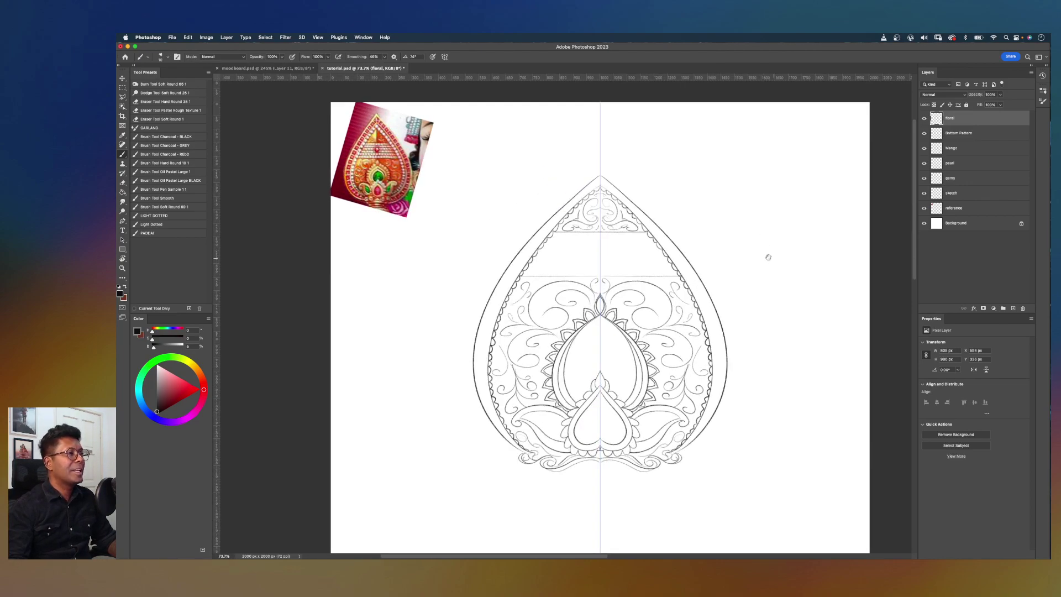
pyautogui.moveTo(750, 260); pyautogui.dragTo(767, 250)
pyautogui.scroll(-2, 746, 252)
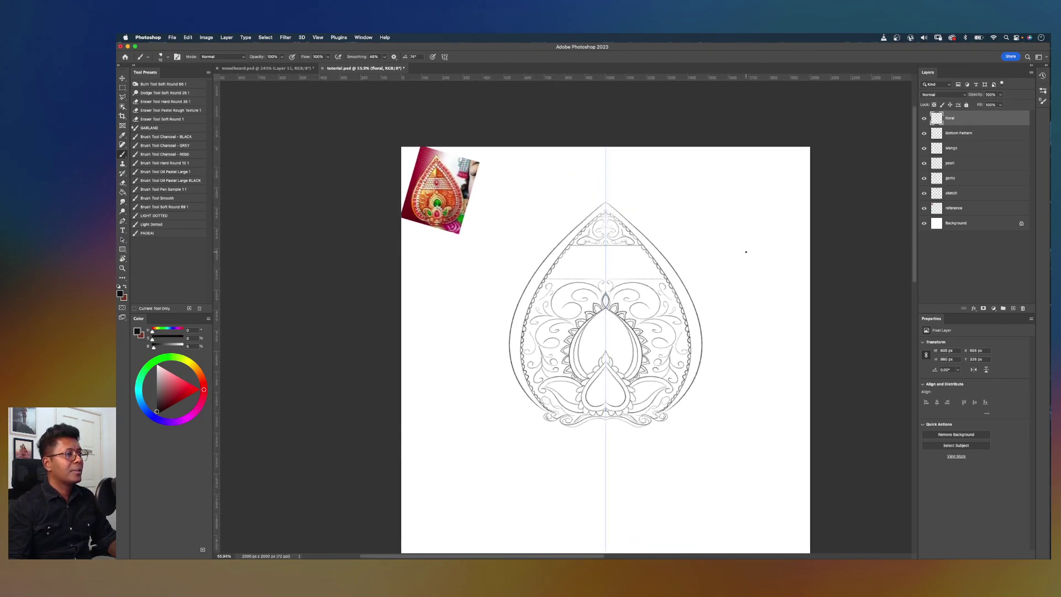
pyautogui.scroll(2, 746, 252)
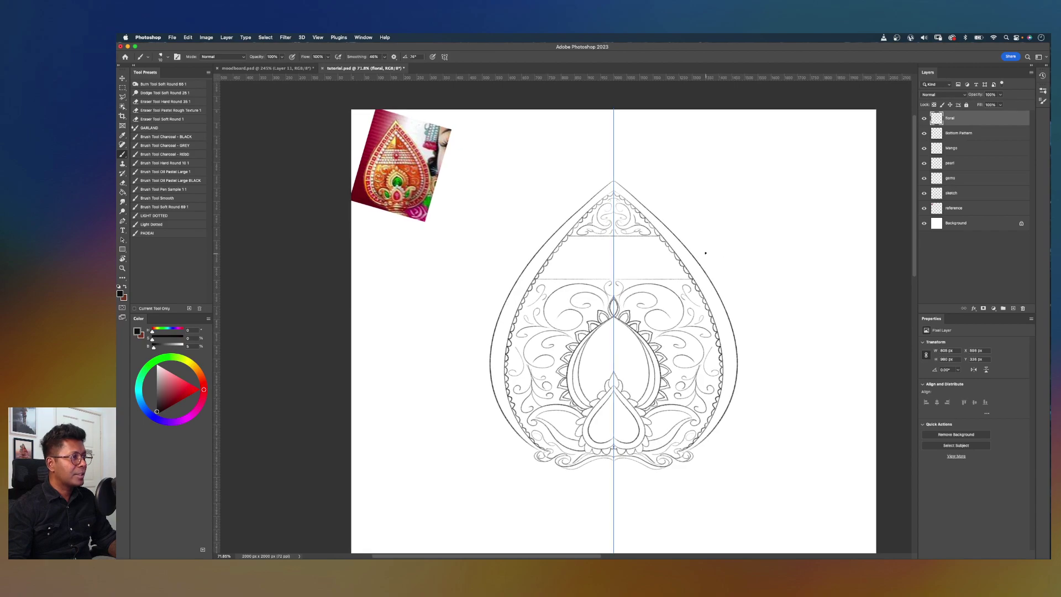
# Step: On the Mango layer, divide the narrow band around the large teardrop into segments with short mirrored strokes, working in a rotated view
pyautogui.press('r')
pyautogui.moveTo(789, 220); pyautogui.dragTo(692, 429)
pyautogui.scroll(4, 691, 429)
pyautogui.moveTo(538, 342); pyautogui.dragTo(687, 227)
pyautogui.scroll(3, 687, 227)
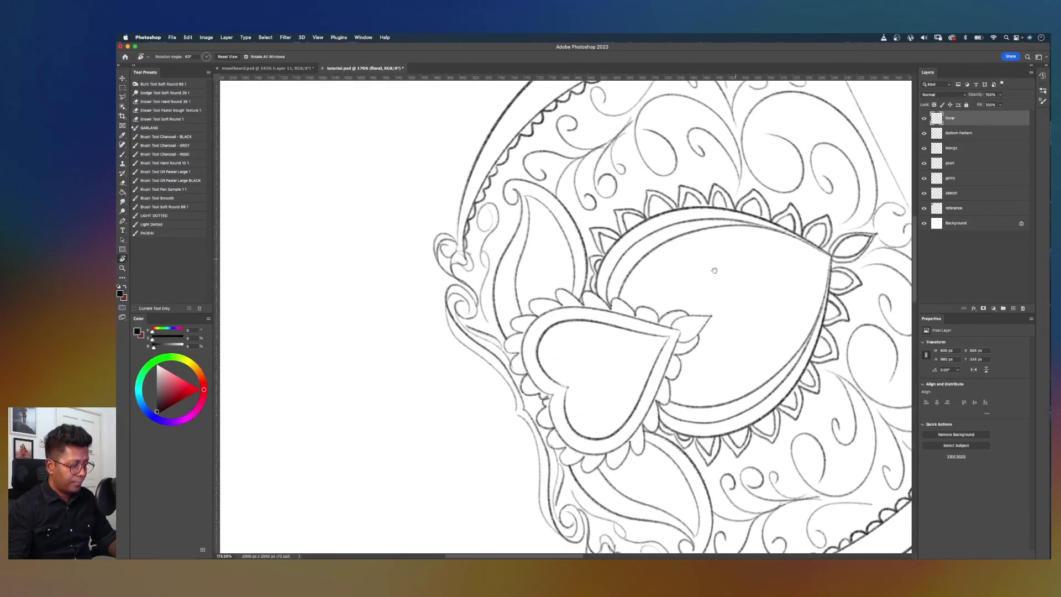
pyautogui.moveTo(725, 265); pyautogui.dragTo(564, 323)
pyautogui.press('v')
pyautogui.click(500, 296)
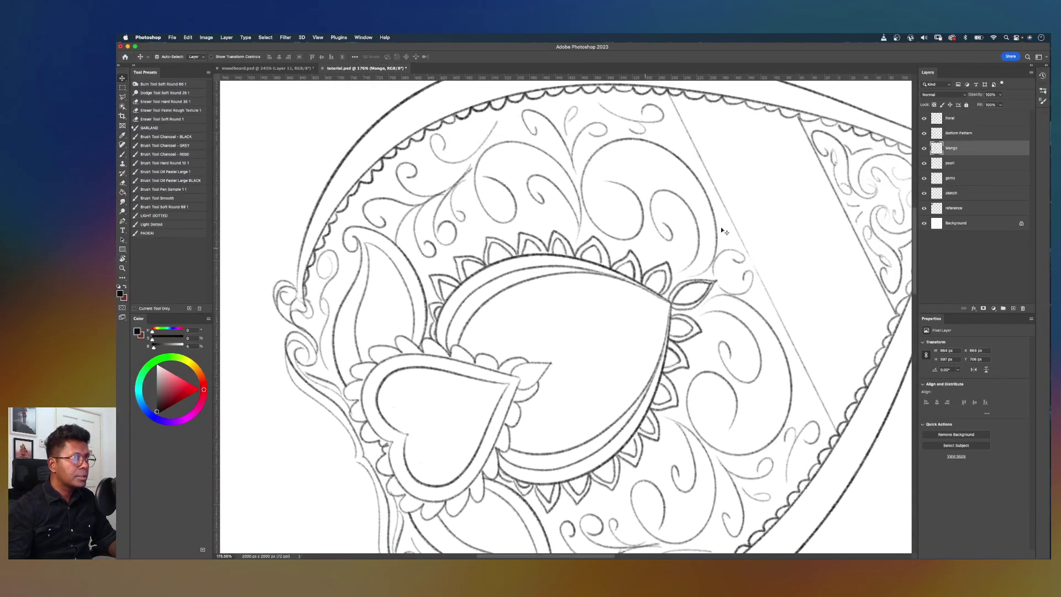
pyautogui.click(924, 149)
pyautogui.click(924, 149)
pyautogui.press('b')
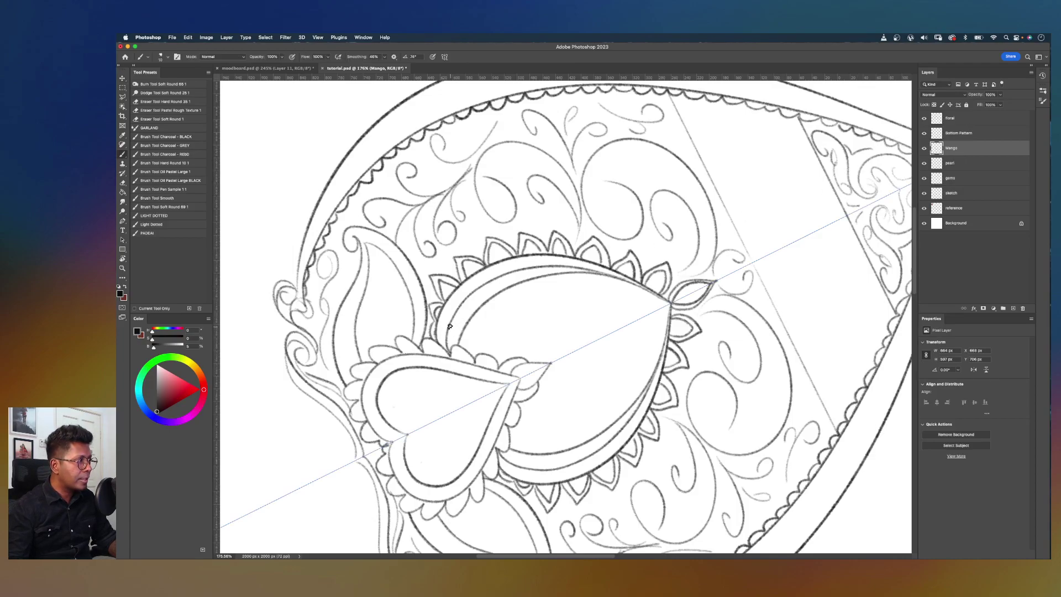
pyautogui.moveTo(464, 338)
pyautogui.mouseDown()
pyautogui.moveTo(471, 302)
pyautogui.moveTo(493, 296)
pyautogui.moveTo(477, 311)
pyautogui.moveTo(492, 288)
pyautogui.moveTo(542, 274)
pyautogui.mouseUp()
pyautogui.press('super+z')
pyautogui.press('super+z')
pyautogui.press('super+z')
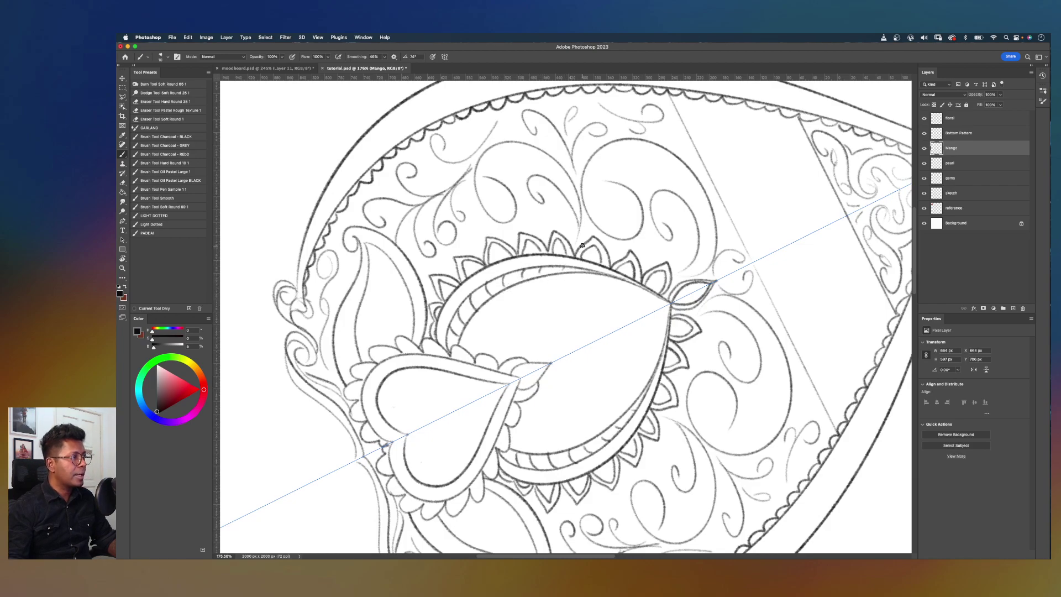
pyautogui.scroll(-5, 582, 246)
pyautogui.press('r')
pyautogui.click(228, 57)
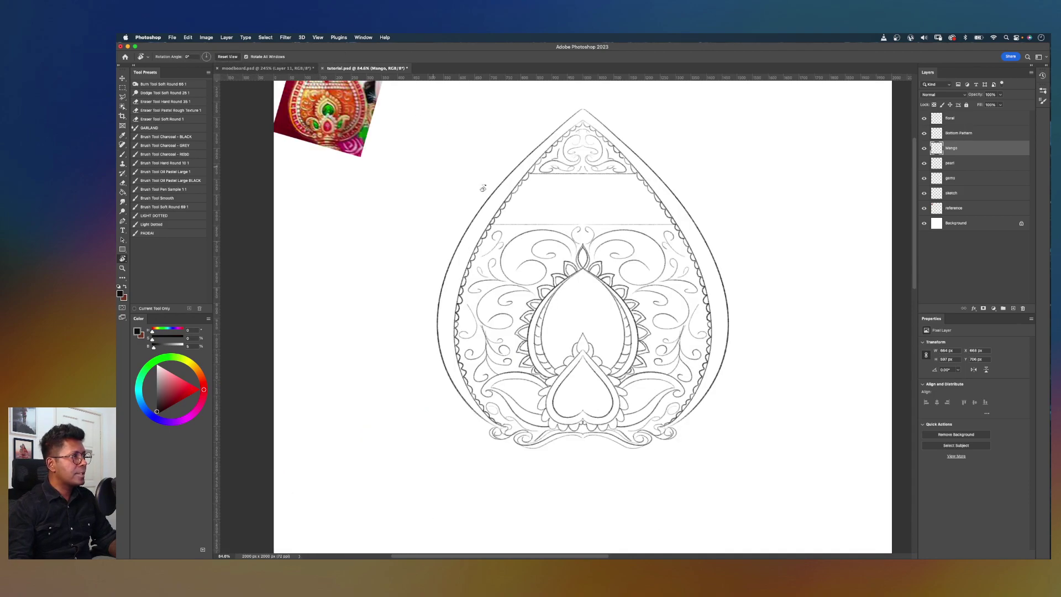
# Step: Add a new layer at the top of the layer stack and name it pattai
pyautogui.press('super+0')
pyautogui.press('super+plus')
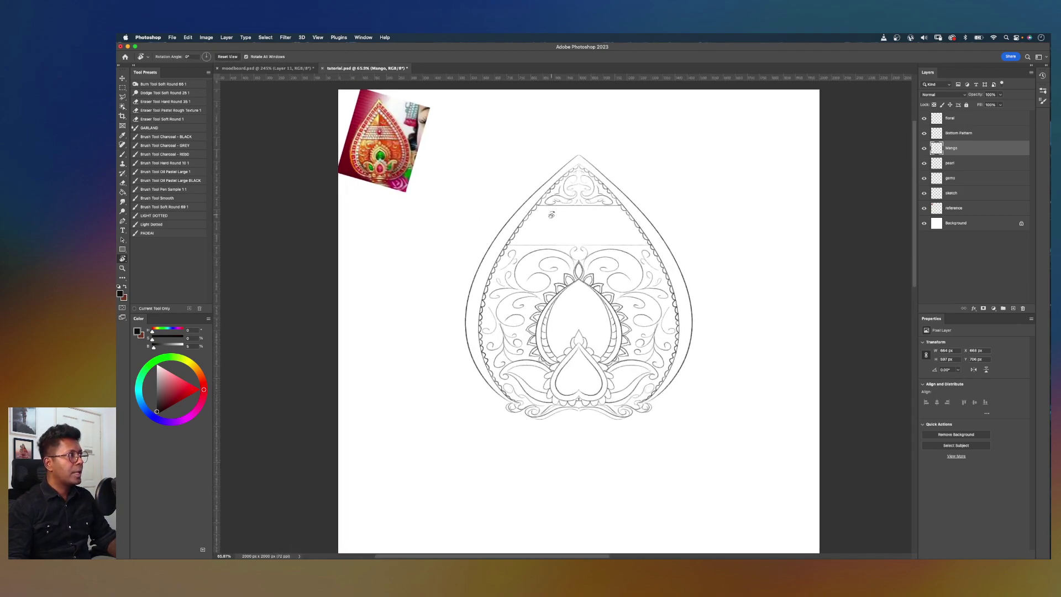
pyautogui.scroll(1, 647, 235)
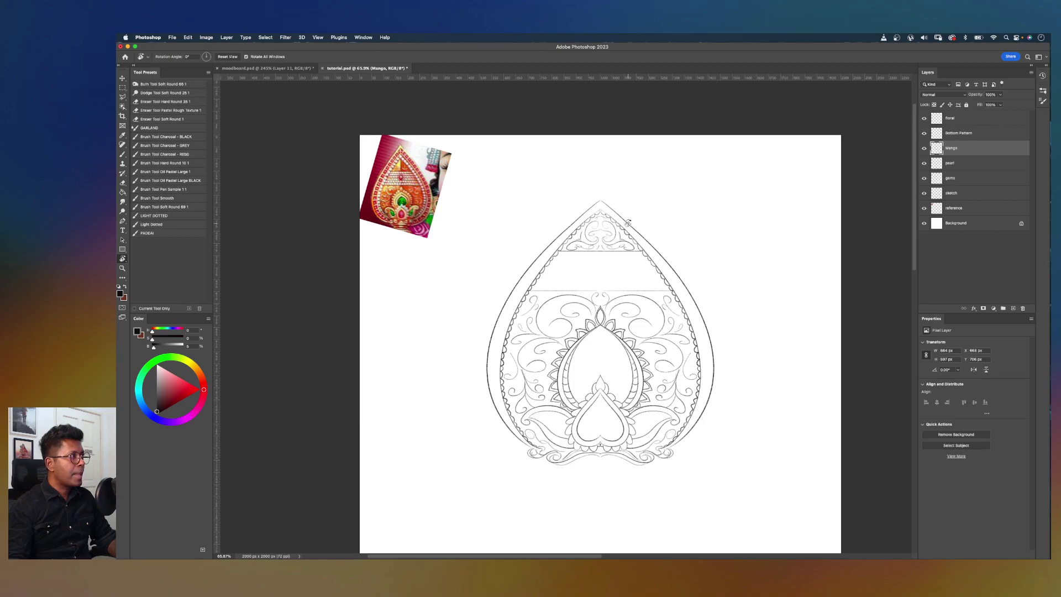
pyautogui.scroll(3, 628, 223)
pyautogui.moveTo(671, 230); pyautogui.dragTo(699, 320)
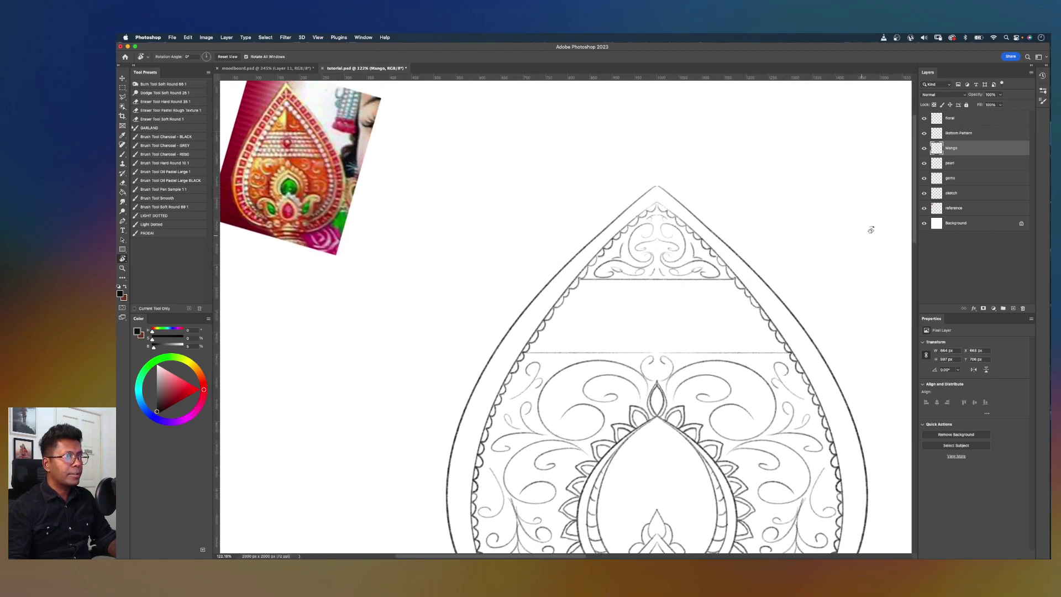
pyautogui.hotkey('alt', '.')
pyautogui.click(1014, 308)
pyautogui.doubleClick(952, 118)
pyautogui.write('paddai')
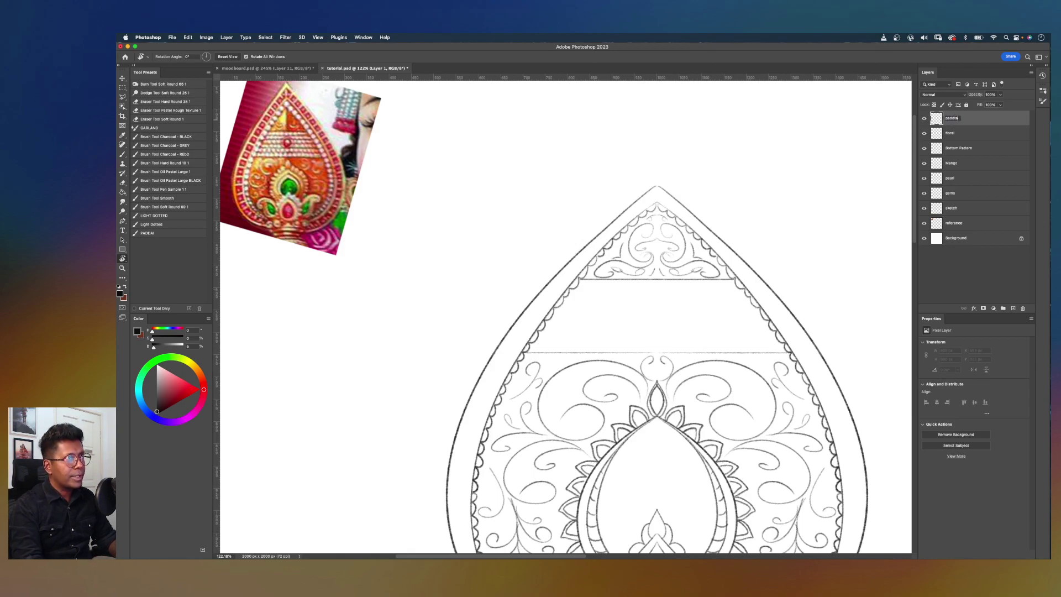
pyautogui.write('o')
pyautogui.press('Return')
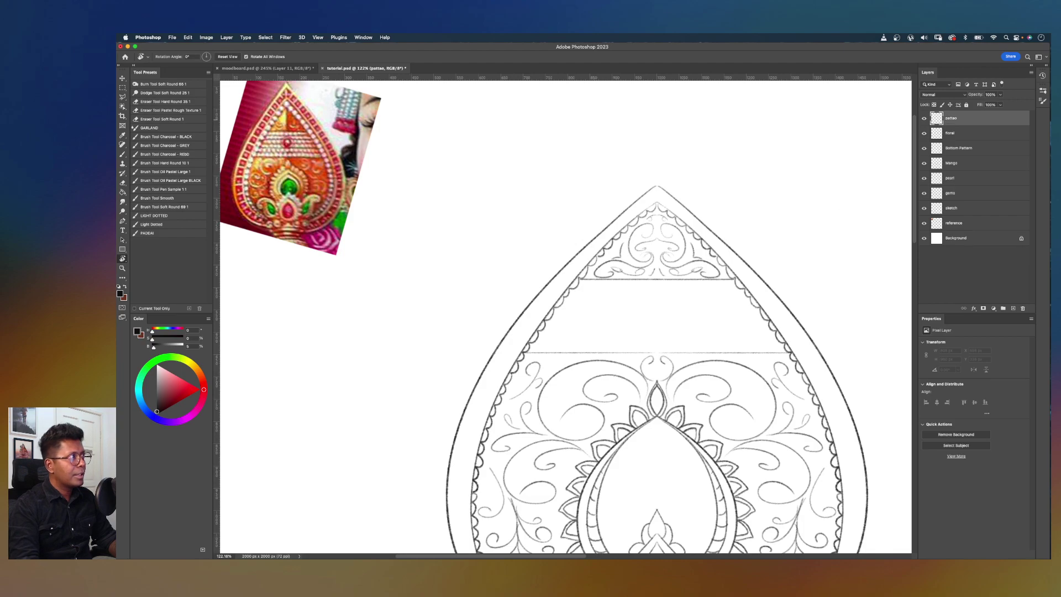
pyautogui.doubleClick(952, 119)
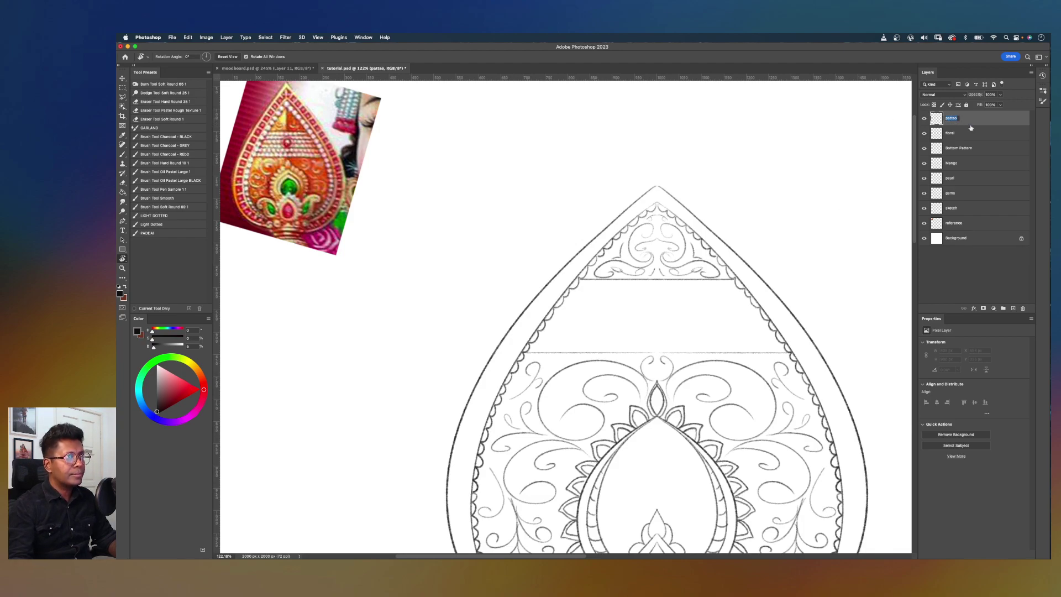
pyautogui.write('pattai')
pyautogui.press('Return')
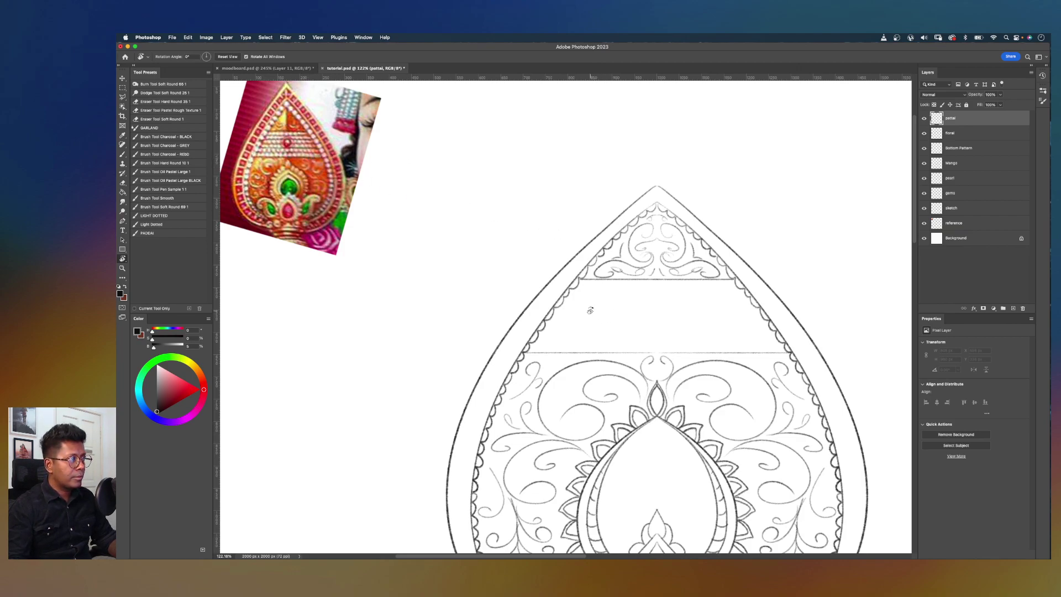
# Step: Draw two straight horizontal lines across the blank band between the existing dividing lines, following the reference picture's rows
pyautogui.press('b')
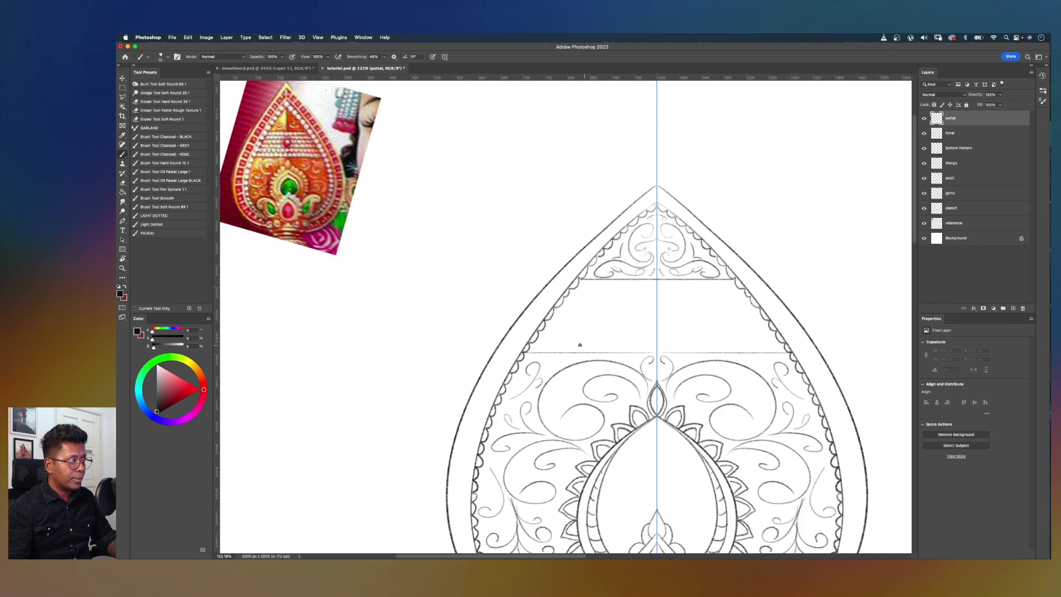
pyautogui.moveTo(538, 332); pyautogui.dragTo(546, 331)
pyautogui.press('super+z')
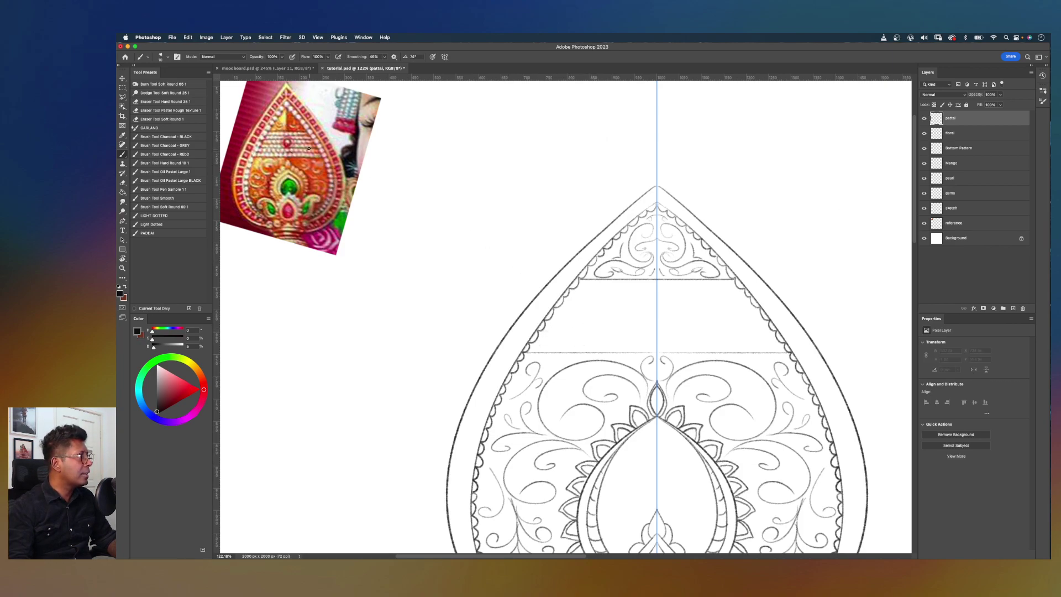
pyautogui.press('super+plus')
pyautogui.moveTo(354, 137); pyautogui.dragTo(616, 256)
pyautogui.moveTo(824, 423)
pyautogui.mouseDown()
pyautogui.moveTo(567, 224)
pyautogui.moveTo(520, 249)
pyautogui.mouseUp()
pyautogui.scroll(-5, 520, 250)
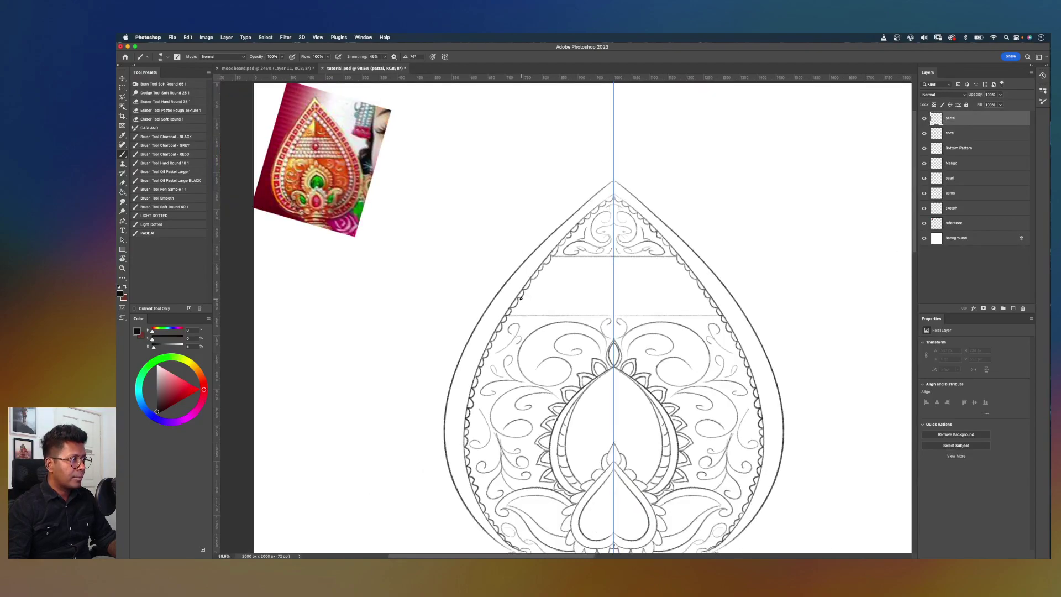
pyautogui.click(518, 299)
pyautogui.keyDown('shift'); pyautogui.click(710, 298); pyautogui.keyUp('shift')
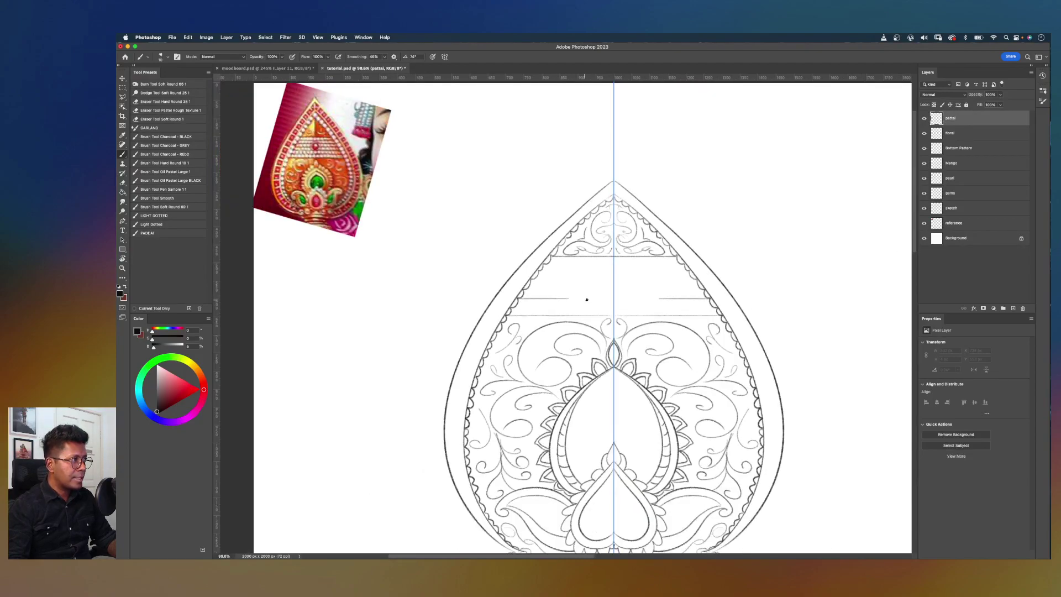
pyautogui.click(535, 278)
pyautogui.keyDown('shift'); pyautogui.click(691, 277); pyautogui.keyUp('shift')
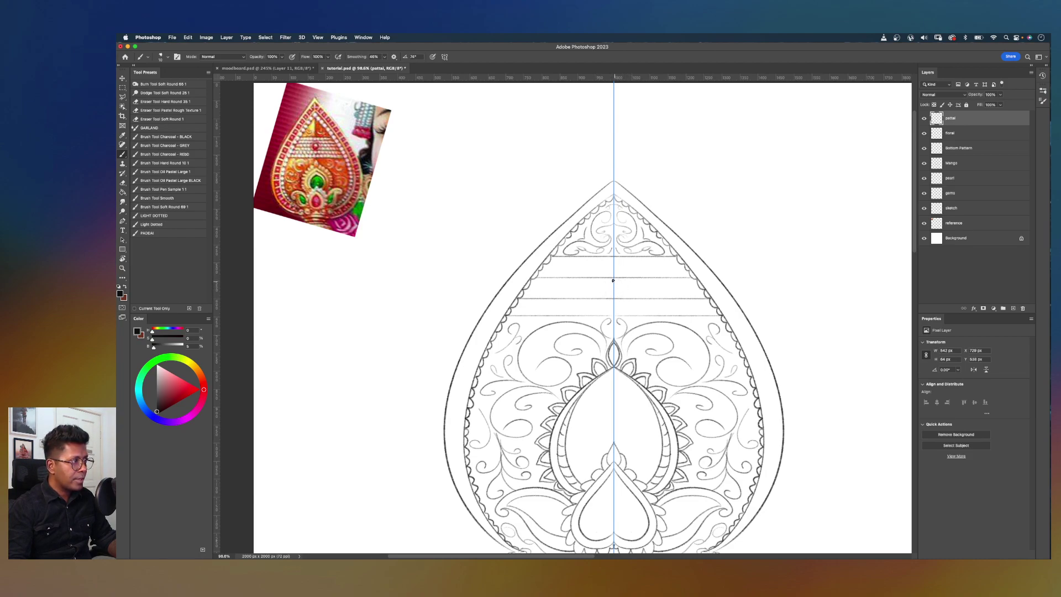
# Step: Sketch a rounded gem shape on the symmetry axis between the two new horizontal lines, undoing unsatisfactory strokes
pyautogui.moveTo(612, 278)
pyautogui.mouseDown()
pyautogui.moveTo(631, 292)
pyautogui.moveTo(613, 277)
pyautogui.moveTo(600, 286)
pyautogui.moveTo(614, 300)
pyautogui.moveTo(626, 281)
pyautogui.moveTo(611, 279)
pyautogui.moveTo(599, 289)
pyautogui.moveTo(632, 285)
pyautogui.moveTo(612, 279)
pyautogui.moveTo(598, 294)
pyautogui.moveTo(640, 281)
pyautogui.moveTo(612, 296)
pyautogui.mouseUp()
pyautogui.hotkey('ctrl', 'z')
pyautogui.press('super+z')
pyautogui.press('super+z')
pyautogui.press('super+z')
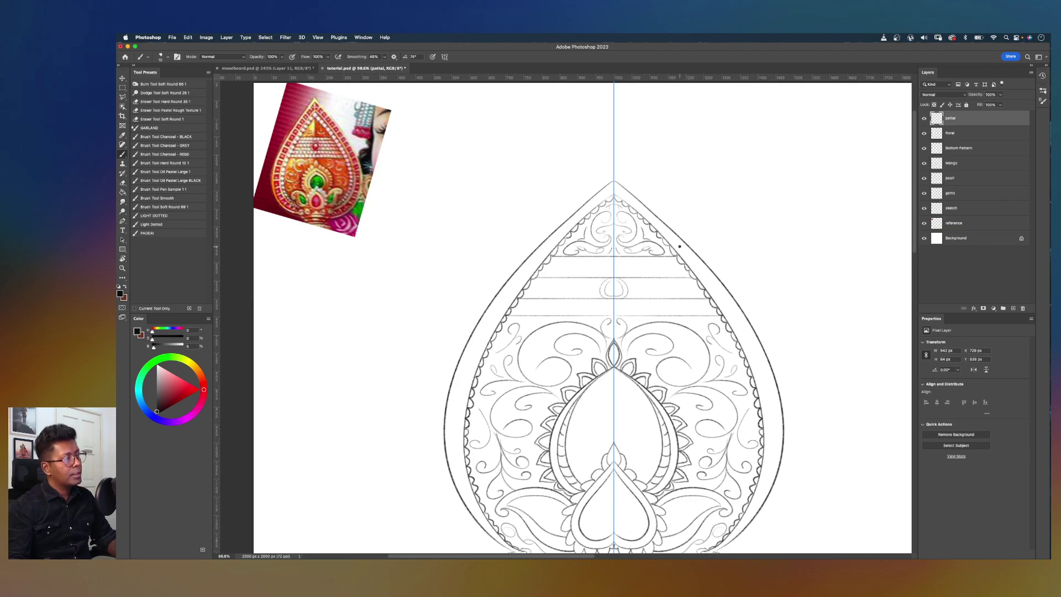
# Step: Draw mirrored curved arcs flanking the rounded gem in the middle band, redoing them until the curve fits
pyautogui.scroll(5, 595, 296)
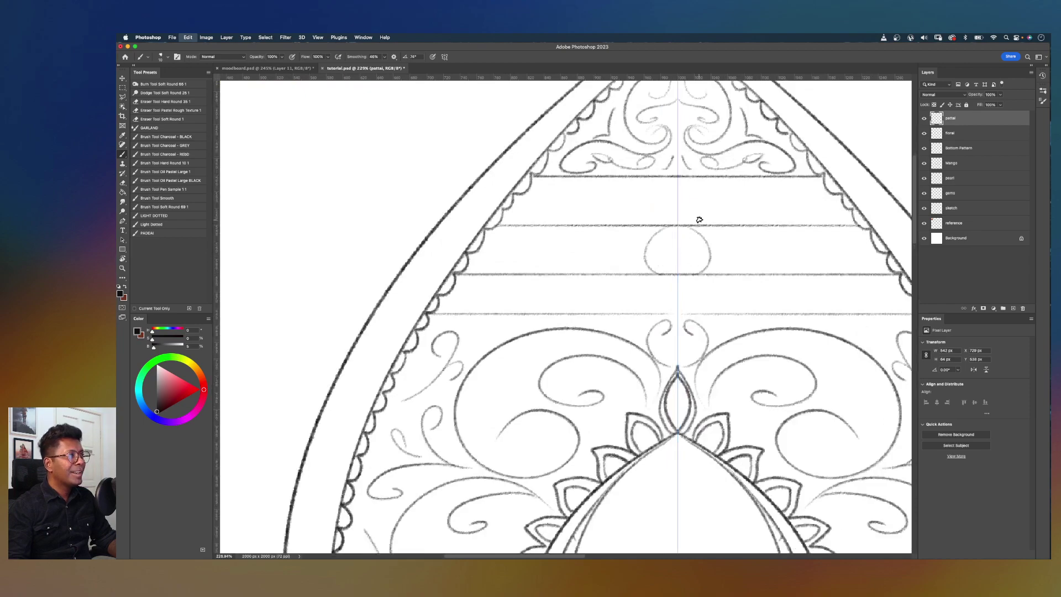
pyautogui.moveTo(688, 244)
pyautogui.mouseDown()
pyautogui.moveTo(648, 262)
pyautogui.moveTo(640, 287)
pyautogui.mouseUp()
pyautogui.scroll(-2, 641, 252)
pyautogui.scroll(1, 651, 278)
pyautogui.press('super+z')
pyautogui.moveTo(641, 247)
pyautogui.mouseDown()
pyautogui.moveTo(620, 255)
pyautogui.moveTo(636, 287)
pyautogui.mouseUp()
pyautogui.press('super+z')
pyautogui.moveTo(640, 245)
pyautogui.mouseDown()
pyautogui.moveTo(616, 259)
pyautogui.moveTo(619, 279)
pyautogui.moveTo(640, 288)
pyautogui.mouseUp()
pyautogui.scroll(-10, 684, 256)
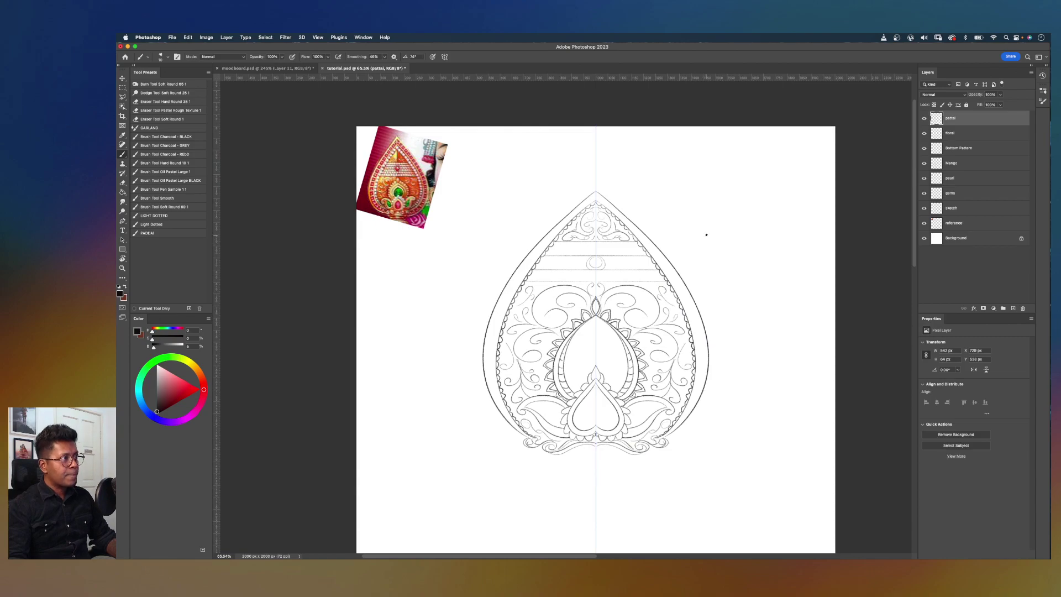
# Step: Turn off the brush's paint symmetry
pyautogui.moveTo(634, 232); pyautogui.dragTo(666, 213)
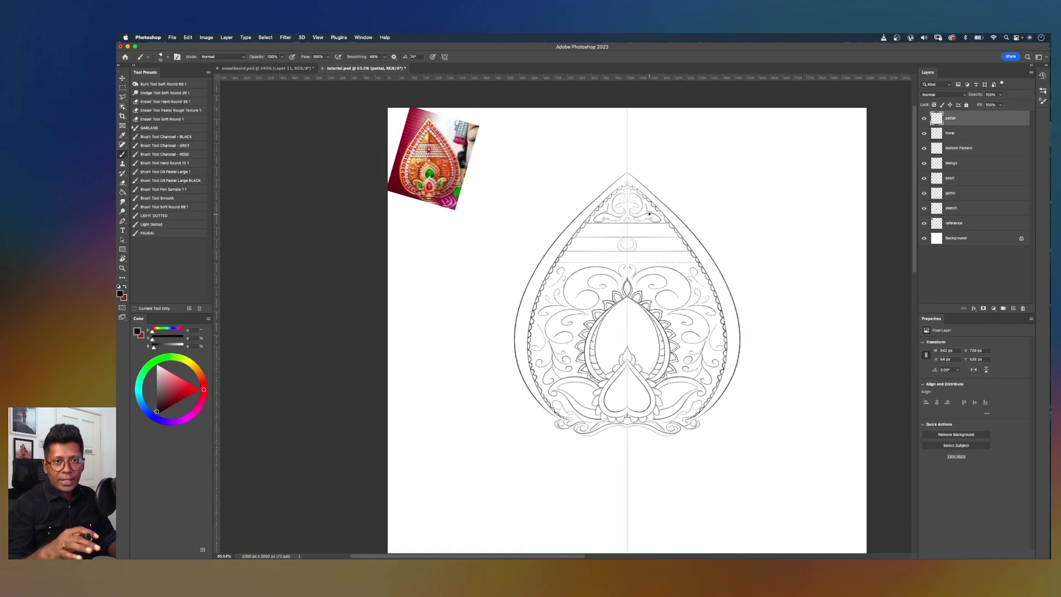
pyautogui.scroll(2, 649, 213)
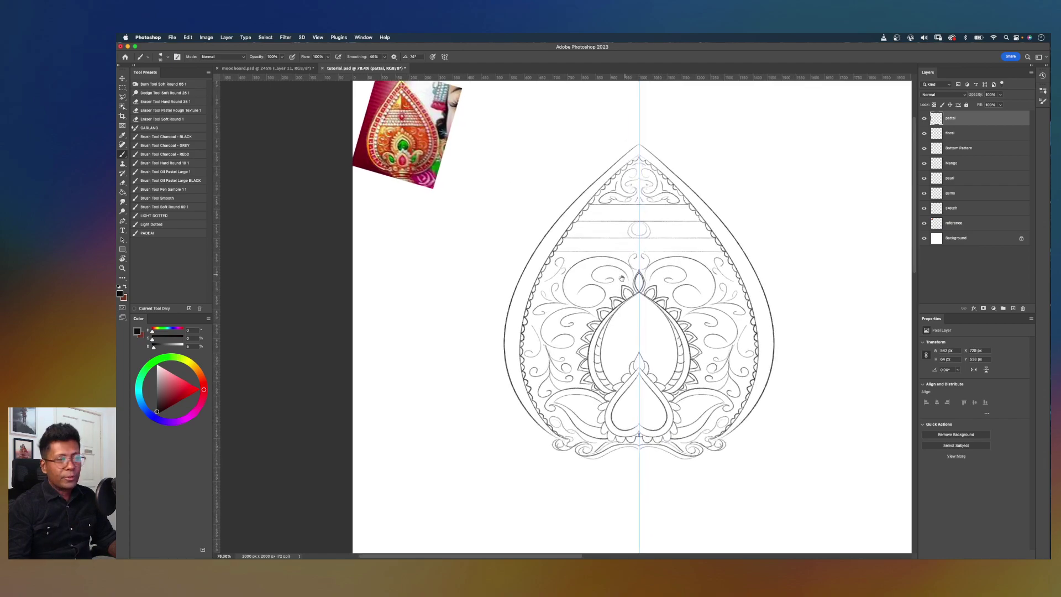
pyautogui.moveTo(689, 231); pyautogui.dragTo(663, 253)
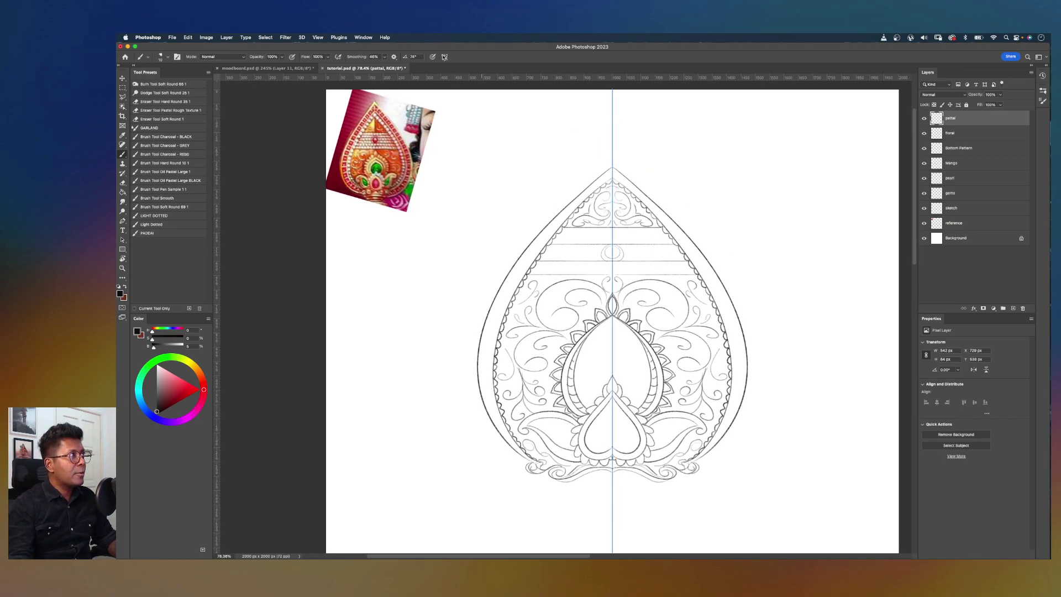
pyautogui.click(445, 57)
pyautogui.click(501, 60)
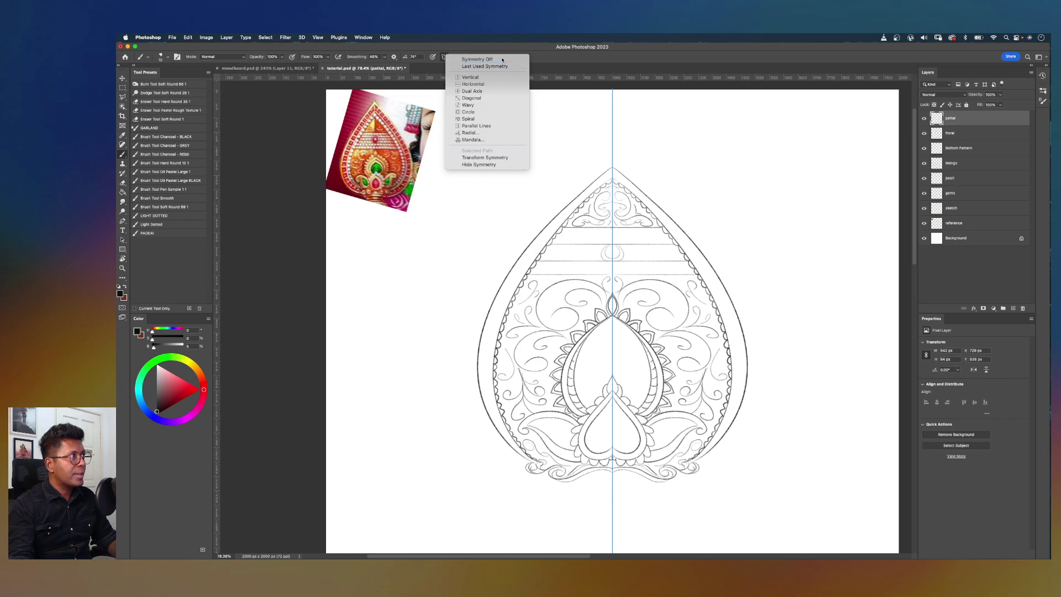
# Step: Reactivate the brush's last used paint symmetry about the vertical centre axis
pyautogui.scroll(-5, 500, 133)
pyautogui.scroll(4, 501, 133)
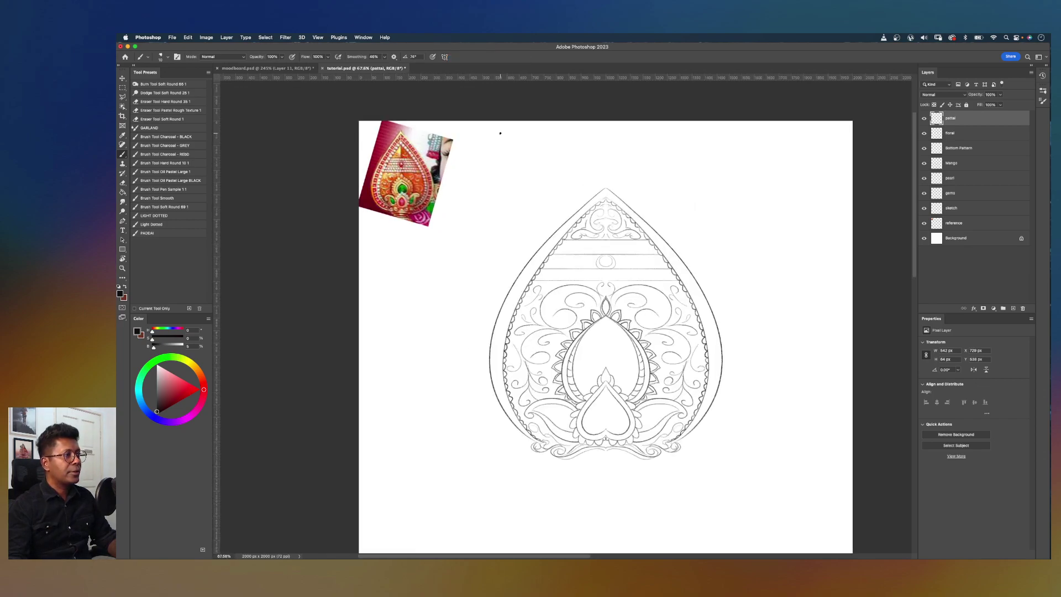
pyautogui.scroll(-2, 730, 229)
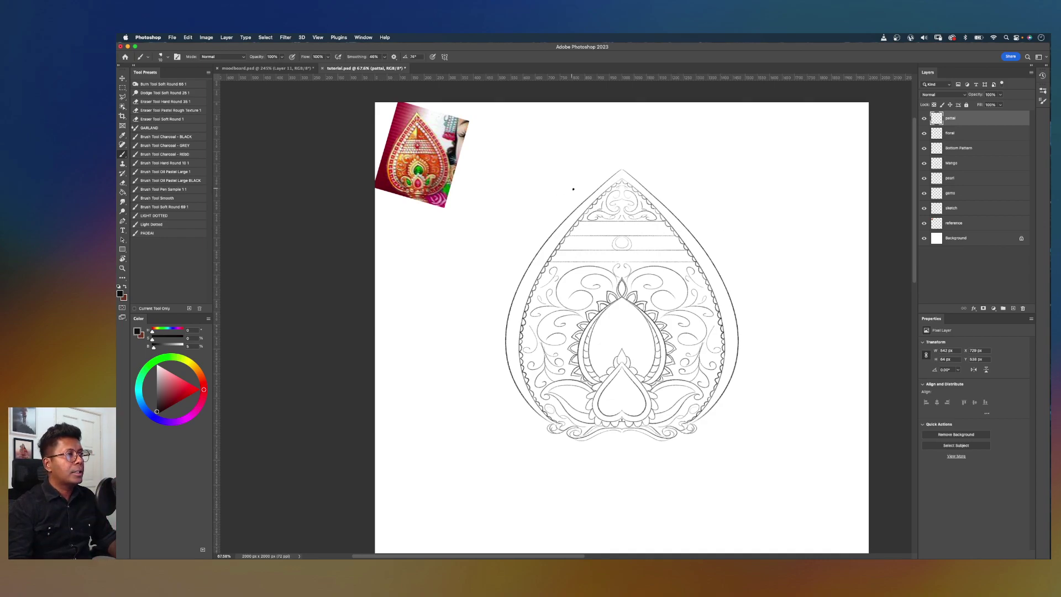
pyautogui.moveTo(719, 263); pyautogui.dragTo(708, 257)
pyautogui.scroll(-5, 706, 267)
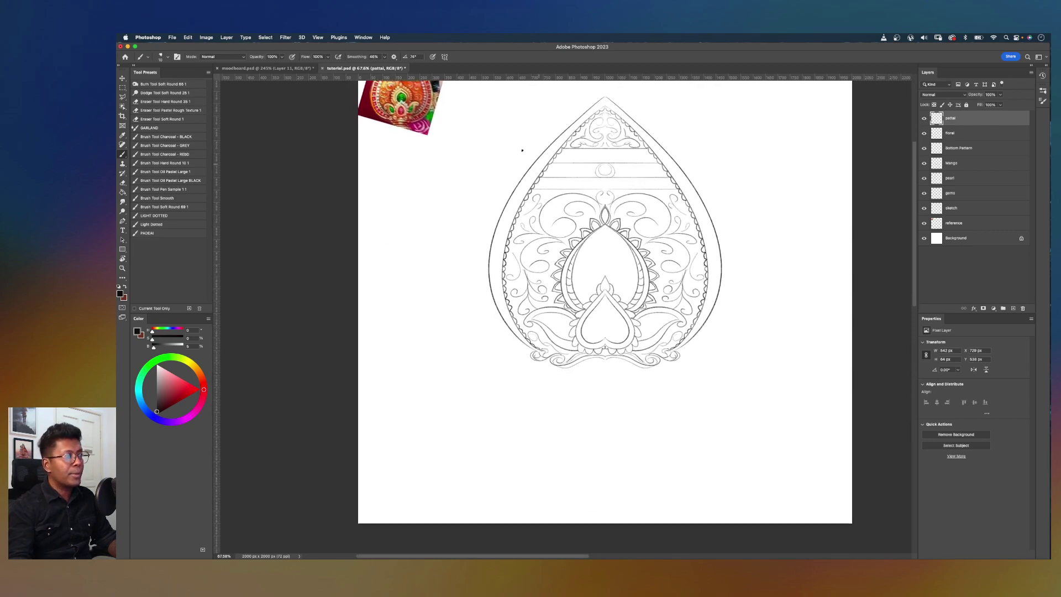
pyautogui.click(445, 56)
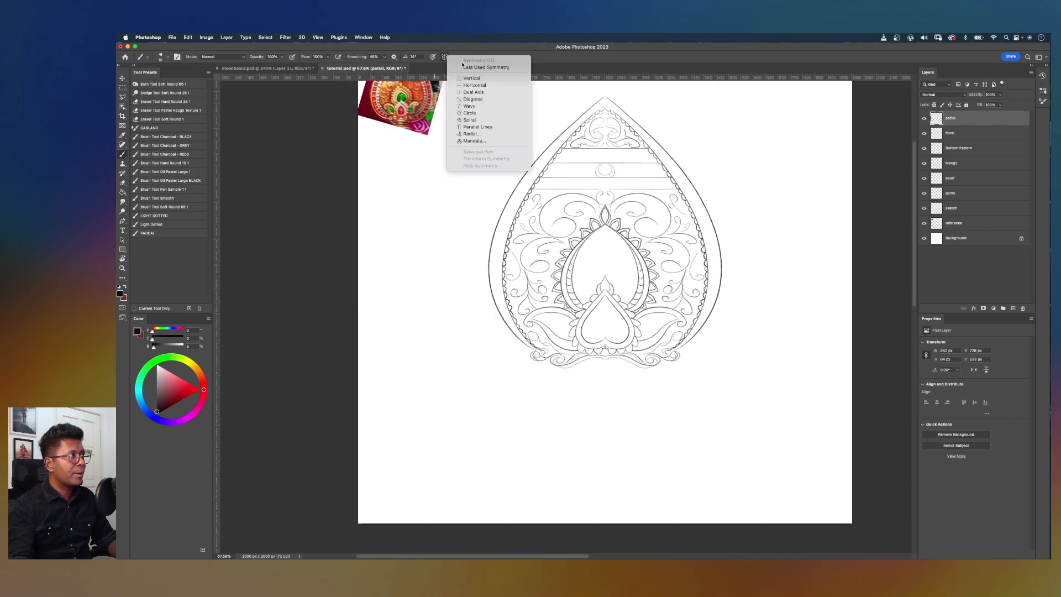
pyautogui.click(499, 68)
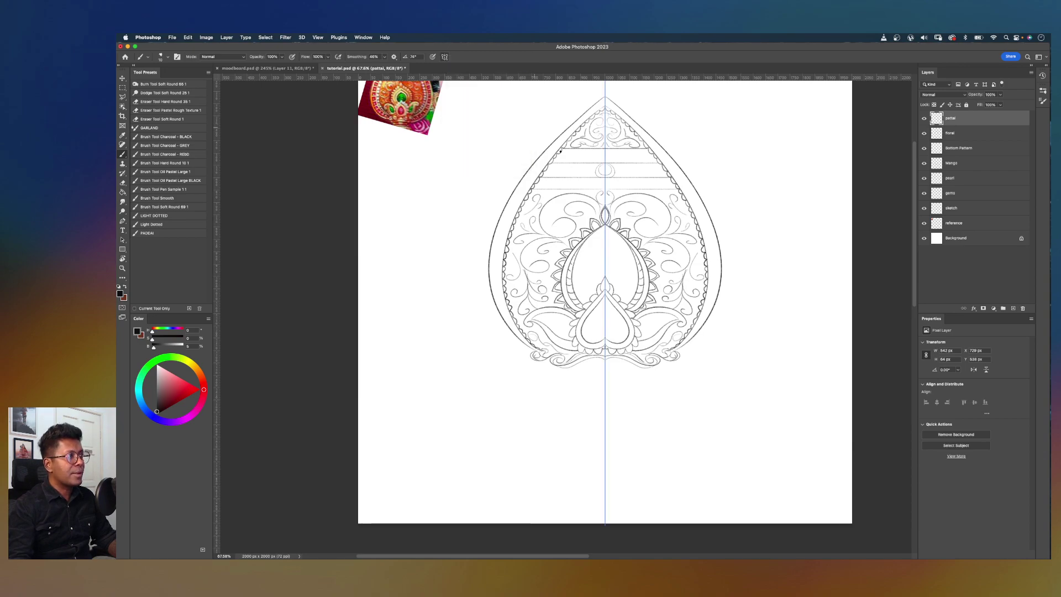
# Step: Add a new layer above the existing drawing layers and name it Holder
pyautogui.click(1013, 308)
pyautogui.doubleClick(953, 118)
pyautogui.write('Holder')
pyautogui.press('Return')
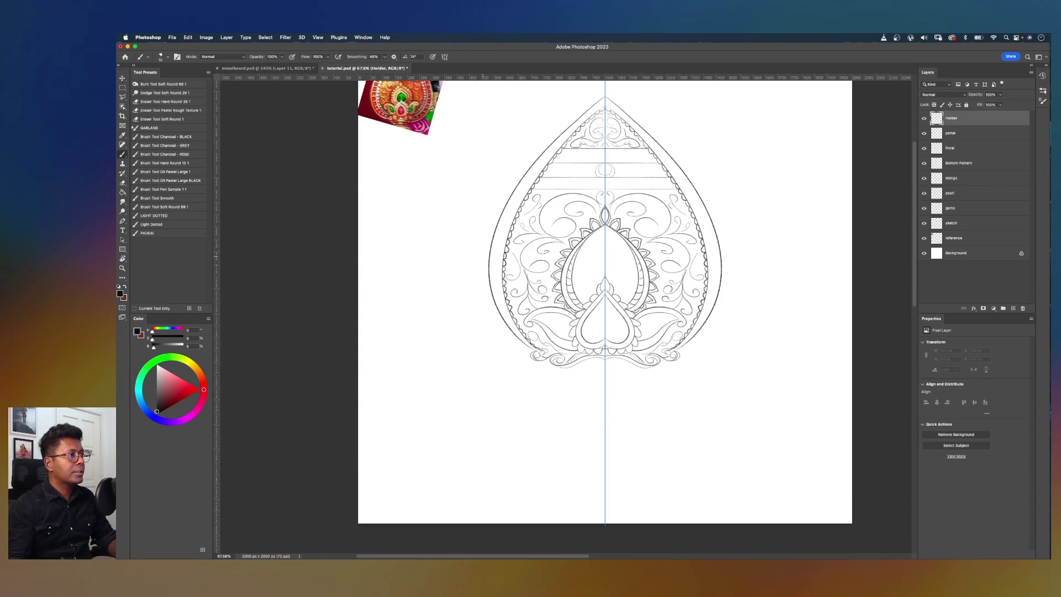
# Step: Sketch a flat-bottomed rounded base beneath the vel's lower scrollwork and fill it with mirrored leaf curls
pyautogui.scroll(3, 551, 327)
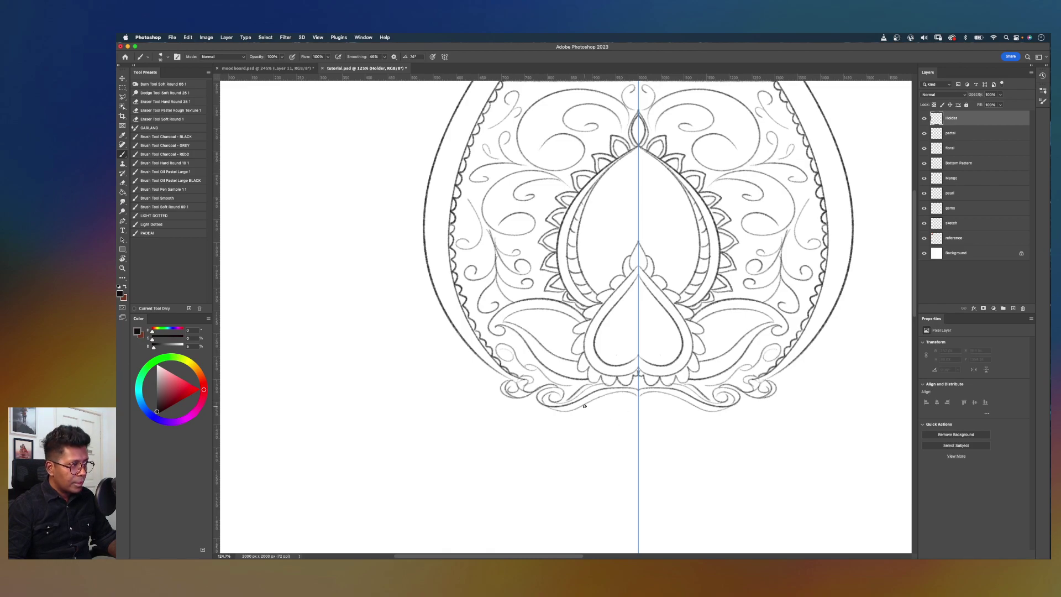
pyautogui.moveTo(579, 409)
pyautogui.mouseDown()
pyautogui.moveTo(603, 419)
pyautogui.moveTo(697, 410)
pyautogui.mouseUp()
pyautogui.press('super+z')
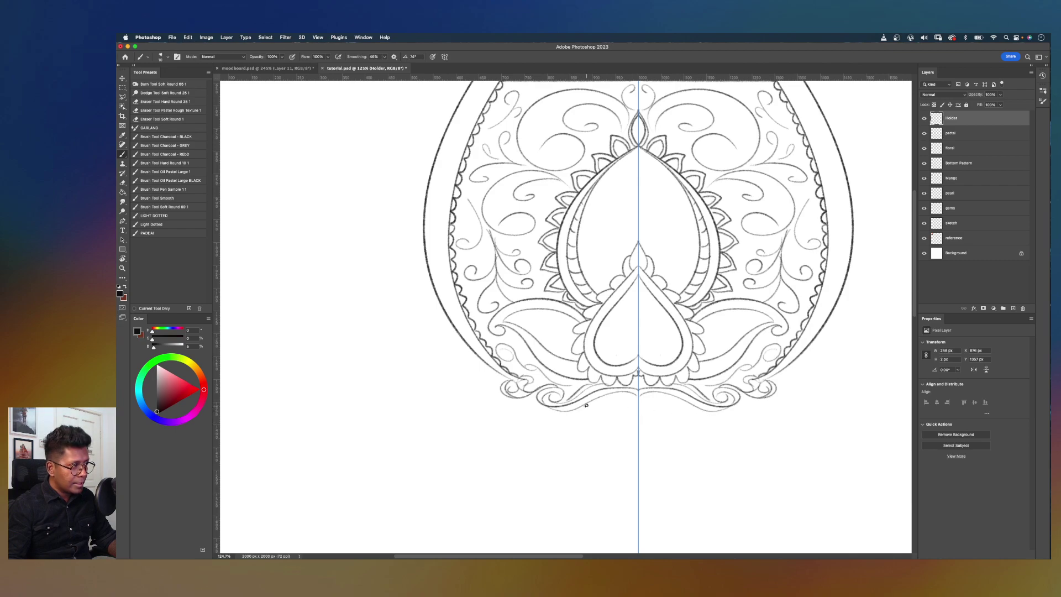
pyautogui.moveTo(576, 418); pyautogui.dragTo(720, 416)
pyautogui.scroll(-3, 643, 402)
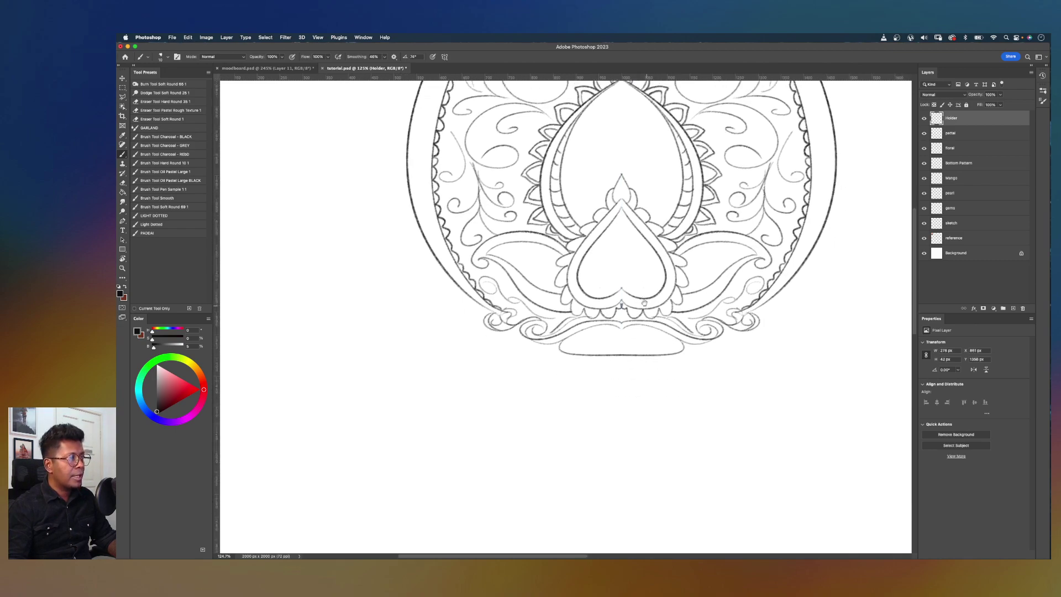
pyautogui.moveTo(578, 322)
pyautogui.mouseDown()
pyautogui.moveTo(560, 338)
pyautogui.moveTo(595, 343)
pyautogui.moveTo(620, 307)
pyautogui.moveTo(619, 321)
pyautogui.moveTo(605, 316)
pyautogui.moveTo(588, 339)
pyautogui.moveTo(571, 327)
pyautogui.moveTo(613, 337)
pyautogui.moveTo(595, 333)
pyautogui.moveTo(623, 338)
pyautogui.mouseUp()
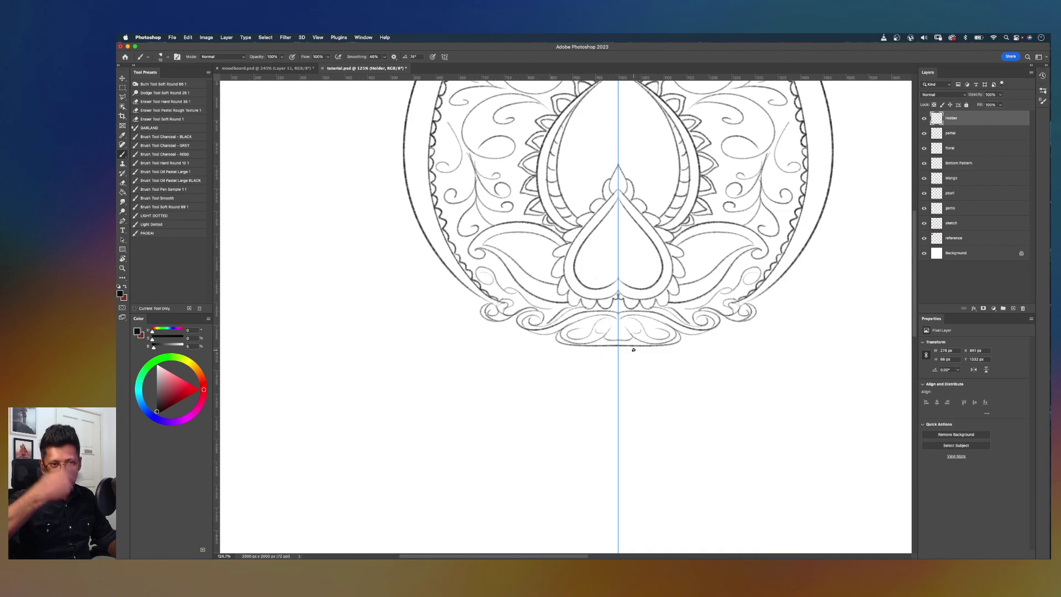
# Step: Draw a slightly wider round-ended band directly under the curled base, following the reference picture and redoing the first stroke
pyautogui.moveTo(578, 148); pyautogui.dragTo(727, 341)
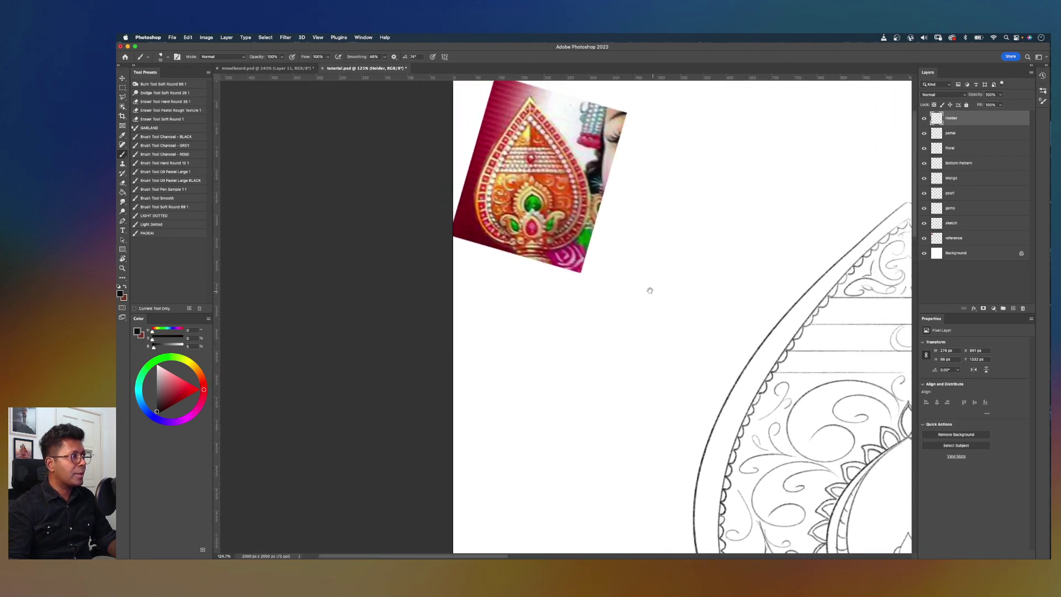
pyautogui.scroll(-10, 585, 282)
pyautogui.hscroll(6, 585, 282)
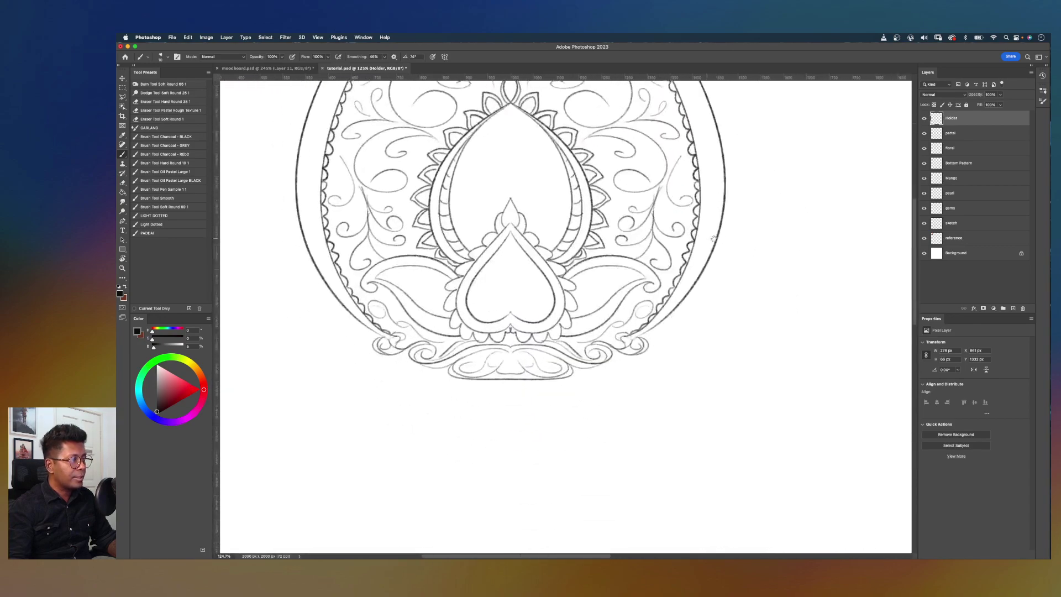
pyautogui.moveTo(509, 376)
pyautogui.mouseDown()
pyautogui.moveTo(522, 390)
pyautogui.moveTo(569, 392)
pyautogui.mouseUp()
pyautogui.press('super+z')
pyautogui.moveTo(505, 382); pyautogui.dragTo(571, 397)
pyautogui.scroll(-3, 572, 343)
pyautogui.hscroll(-2, 572, 343)
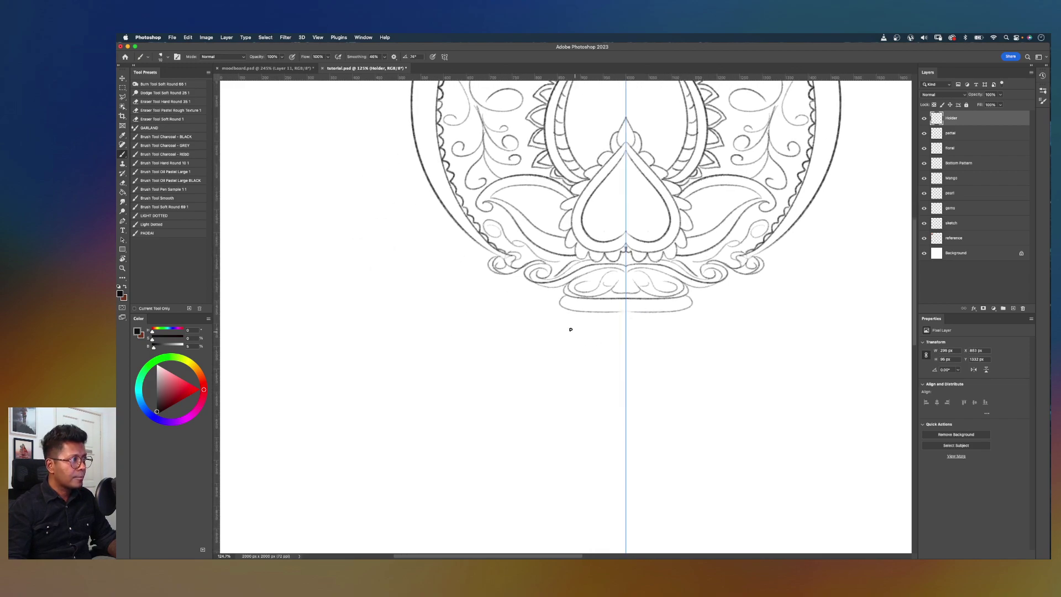
# Step: Stack a thin band and a taller rounded band below the first one, ending in a small stepped collar
pyautogui.moveTo(568, 311)
pyautogui.mouseDown()
pyautogui.moveTo(594, 319)
pyautogui.moveTo(569, 310)
pyautogui.moveTo(669, 315)
pyautogui.mouseUp()
pyautogui.press('super+z')
pyautogui.moveTo(582, 318); pyautogui.dragTo(654, 318)
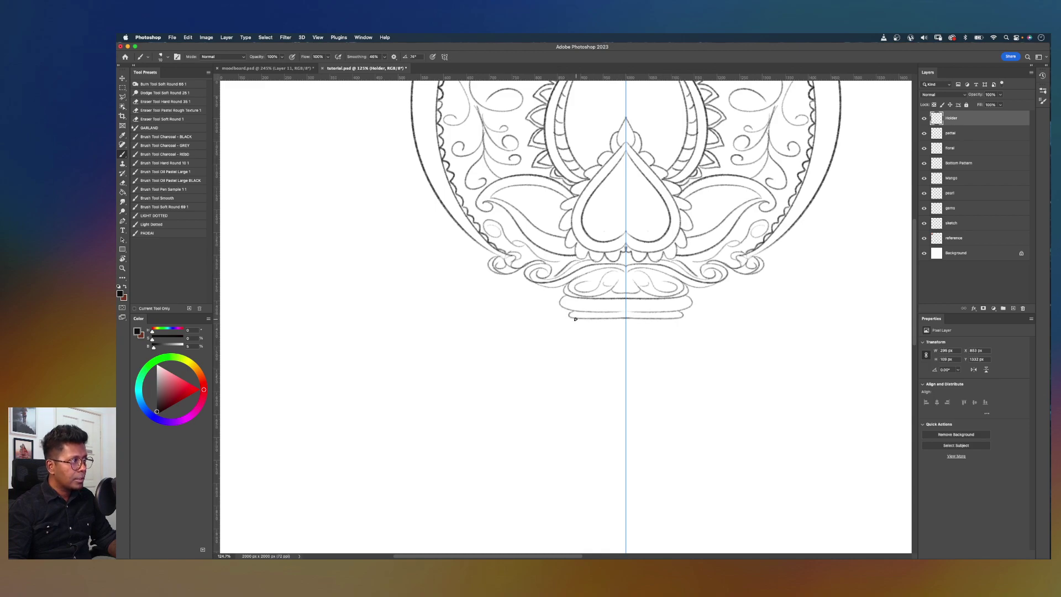
pyautogui.moveTo(576, 319)
pyautogui.mouseDown()
pyautogui.moveTo(561, 337)
pyautogui.moveTo(696, 329)
pyautogui.mouseUp()
pyautogui.moveTo(585, 341)
pyautogui.mouseDown()
pyautogui.moveTo(688, 338)
pyautogui.moveTo(599, 348)
pyautogui.moveTo(628, 351)
pyautogui.mouseUp()
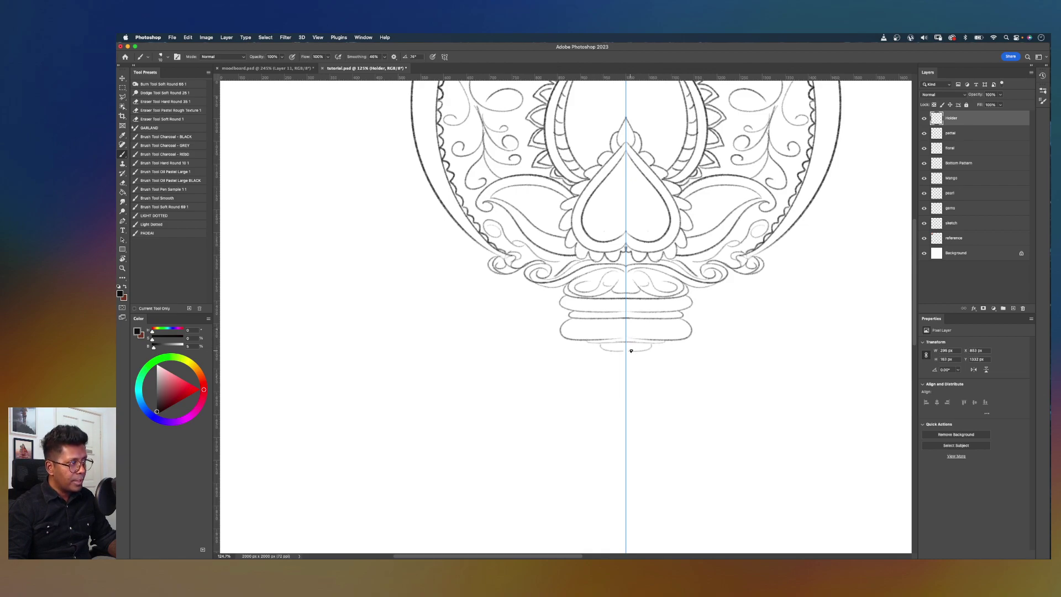
# Step: Draw the staff's two mirrored vertical lines from the collar down to the canvas's lower edge
pyautogui.scroll(-3, 614, 302)
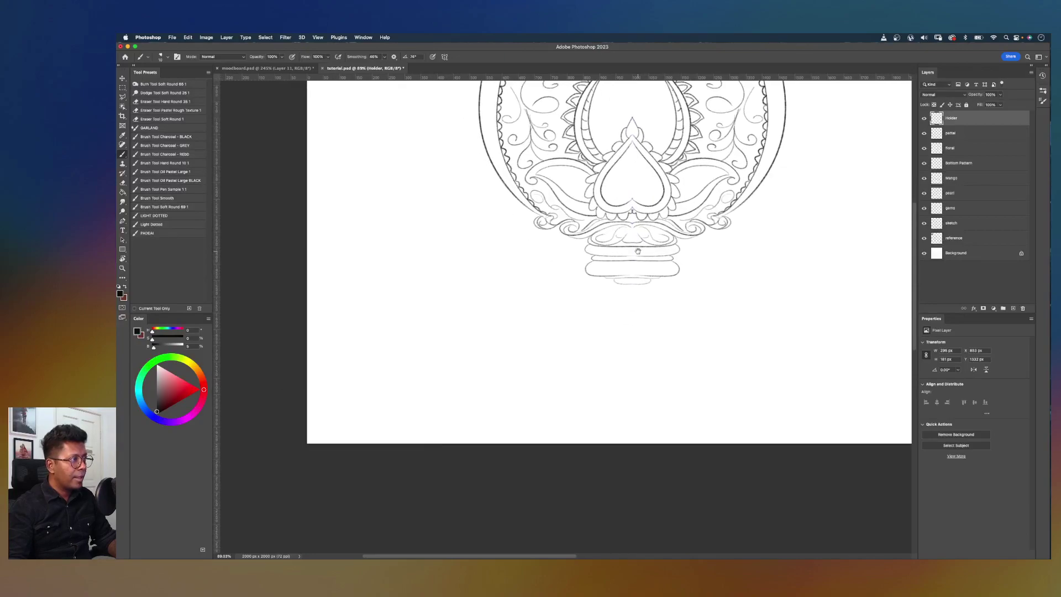
pyautogui.moveTo(618, 285); pyautogui.dragTo(618, 525)
pyautogui.scroll(-3, 619, 522)
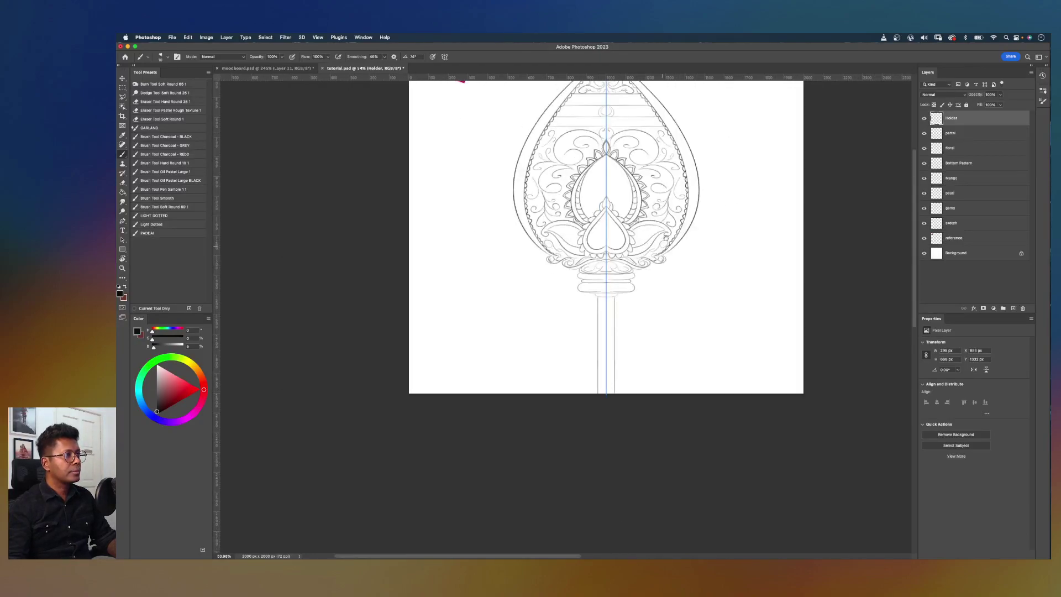
pyautogui.scroll(-2, 655, 319)
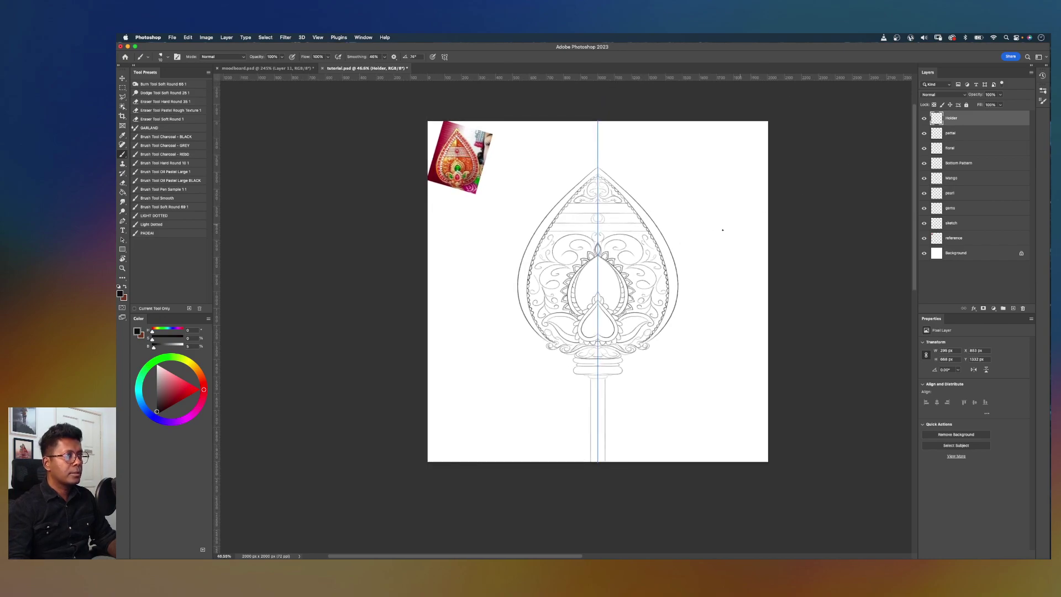
# Step: Divide the holder's upper rounded band with mirrored curved ribs, undoing unsatisfactory strokes
pyautogui.scroll(4, 730, 227)
pyautogui.scroll(-2, 713, 276)
pyautogui.scroll(2, 710, 285)
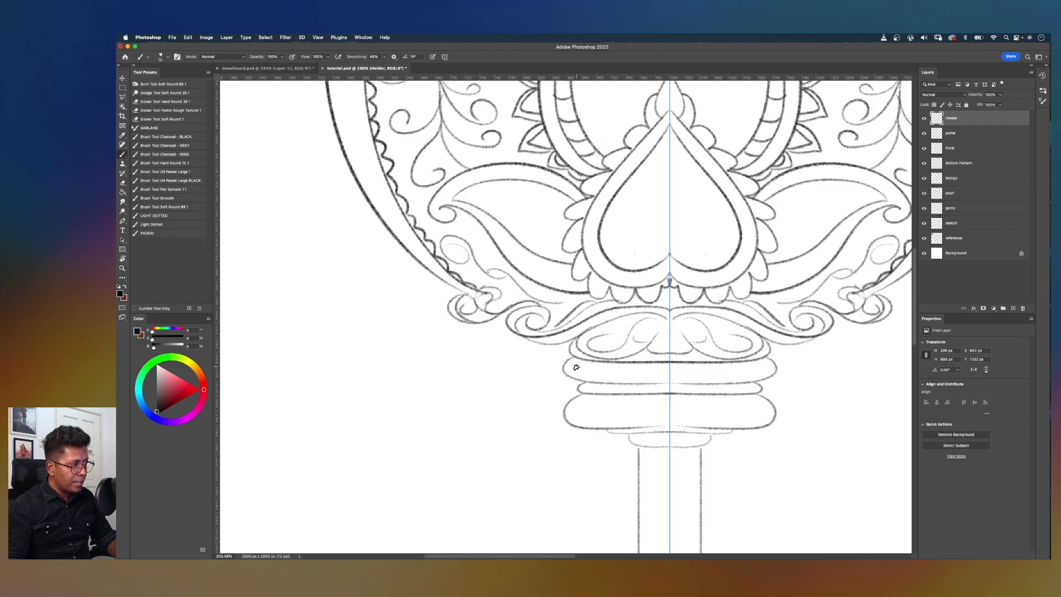
pyautogui.press('super+z')
pyautogui.moveTo(583, 362)
pyautogui.mouseDown()
pyautogui.moveTo(574, 382)
pyautogui.moveTo(605, 366)
pyautogui.moveTo(598, 361)
pyautogui.moveTo(593, 385)
pyautogui.moveTo(618, 363)
pyautogui.moveTo(613, 384)
pyautogui.moveTo(645, 366)
pyautogui.moveTo(635, 361)
pyautogui.moveTo(635, 377)
pyautogui.moveTo(663, 376)
pyautogui.mouseUp()
pyautogui.press('super+z')
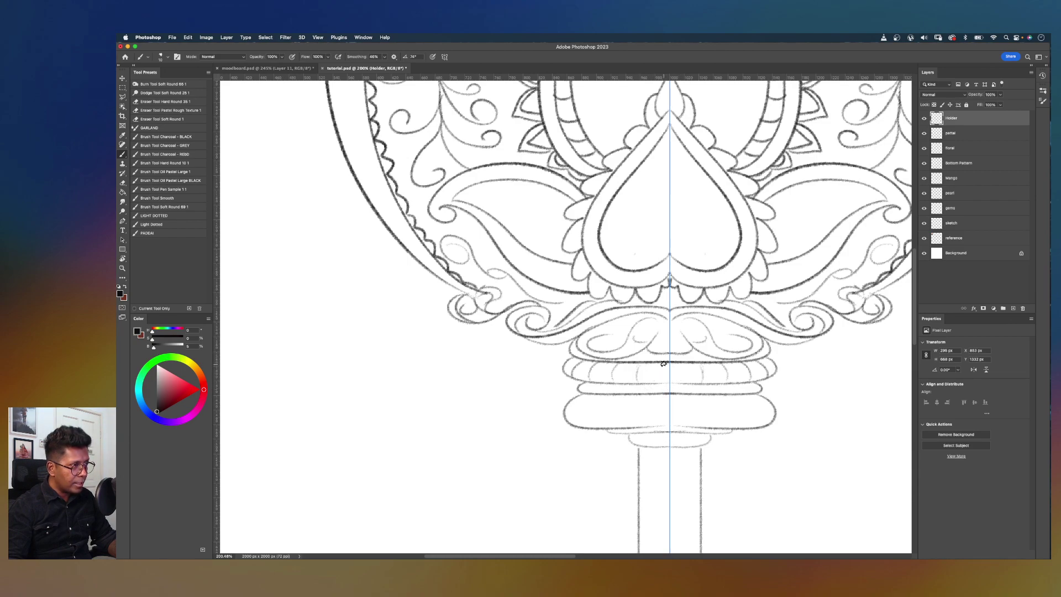
# Step: Fill the holder's taller lower band with evenly spaced curved ribs mirrored about the axis
pyautogui.scroll(-4, 698, 403)
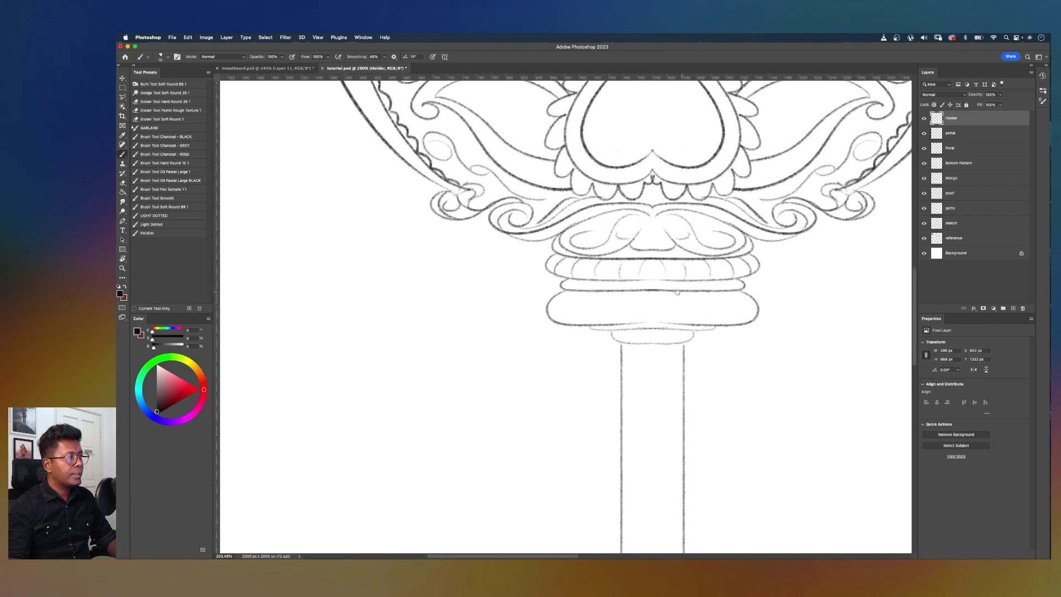
pyautogui.press('super+z')
pyautogui.moveTo(571, 289)
pyautogui.mouseDown()
pyautogui.moveTo(588, 322)
pyautogui.moveTo(587, 291)
pyautogui.moveTo(570, 302)
pyautogui.moveTo(612, 317)
pyautogui.moveTo(603, 288)
pyautogui.moveTo(613, 327)
pyautogui.moveTo(621, 294)
pyautogui.moveTo(607, 295)
pyautogui.moveTo(636, 320)
pyautogui.moveTo(631, 288)
pyautogui.moveTo(630, 322)
pyautogui.mouseUp()
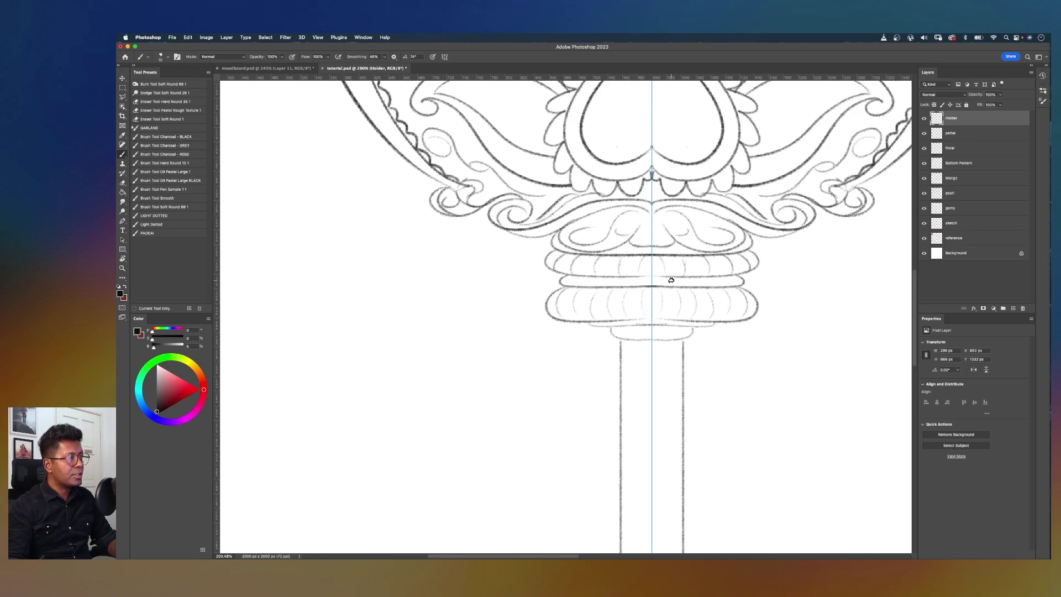
# Step: Turn off the brush's paint symmetry after finishing the holder sketch
pyautogui.press('super+minus')
pyautogui.press('super+minus')
pyautogui.press('super+minus')
pyautogui.moveTo(640, 250); pyautogui.dragTo(696, 320)
pyautogui.press('super+minus')
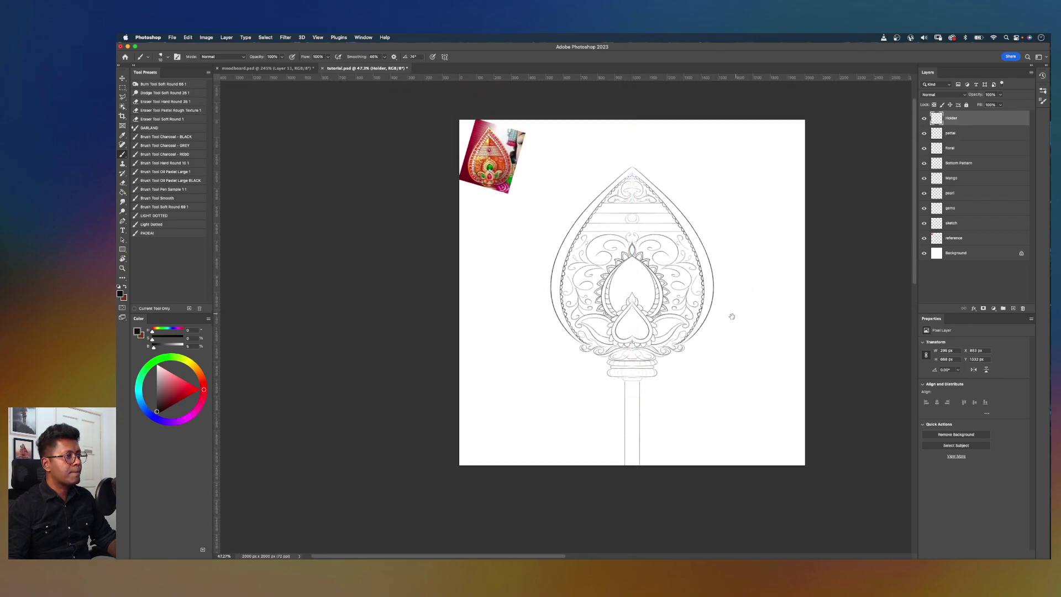
pyautogui.moveTo(746, 273); pyautogui.dragTo(721, 289)
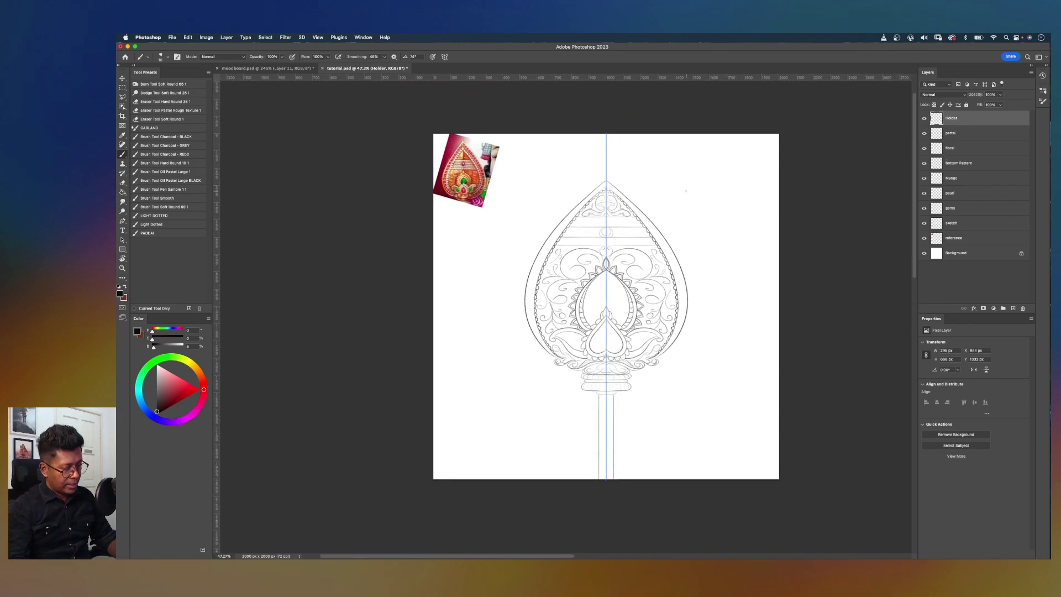
pyautogui.click(446, 58)
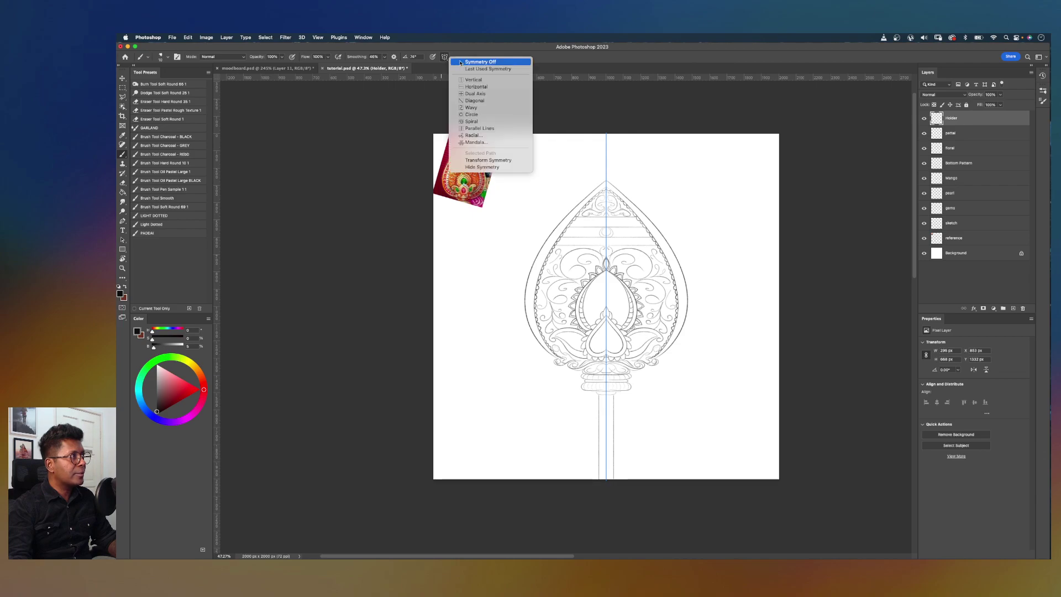
pyautogui.click(501, 62)
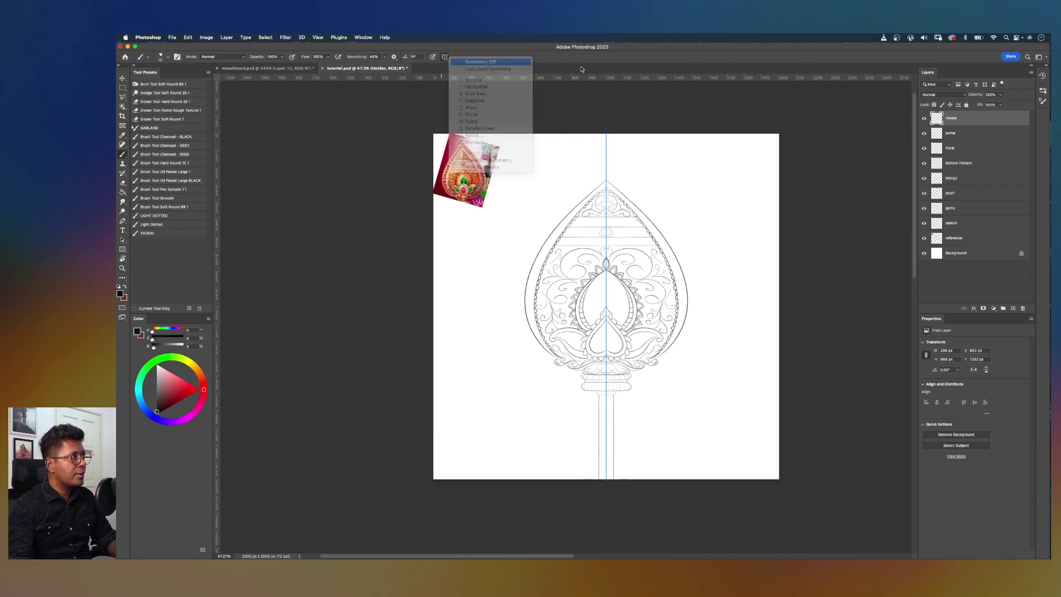
# Step: Convert all layers from Holder down to reference into a single smart object, leaving out the Background layer
pyautogui.scroll(2, 667, 179)
pyautogui.scroll(3, 668, 179)
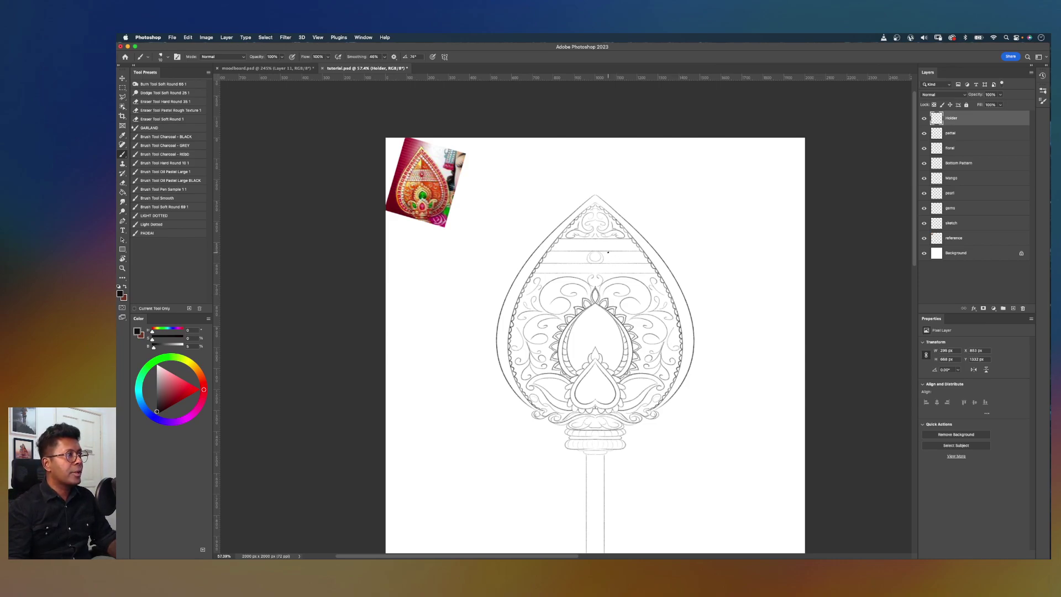
pyautogui.scroll(3, 608, 252)
pyautogui.scroll(-2, 608, 252)
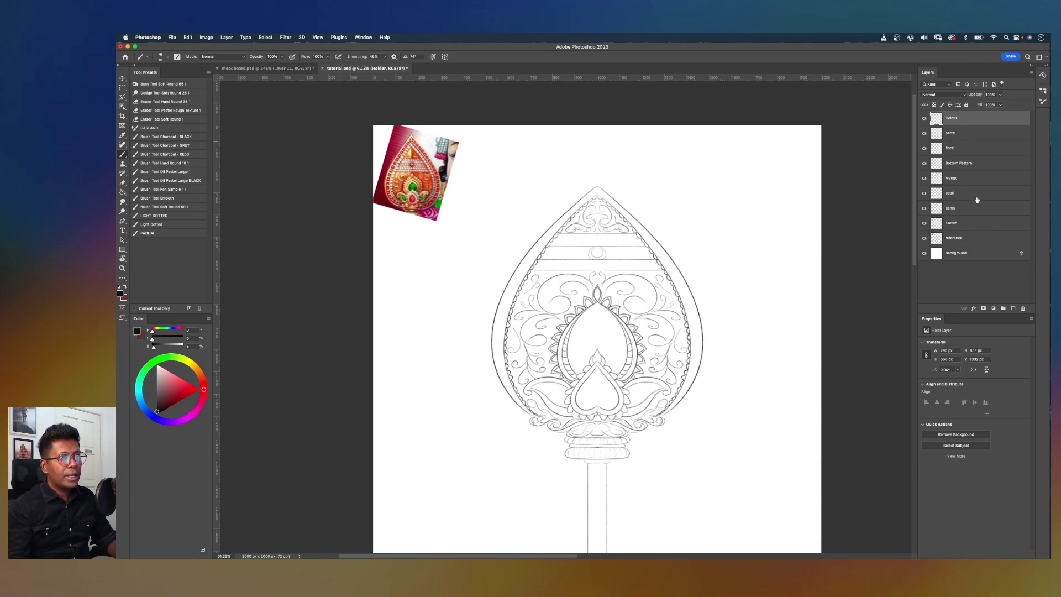
pyautogui.keyDown('shift'); pyautogui.click(973, 238); pyautogui.keyUp('shift')
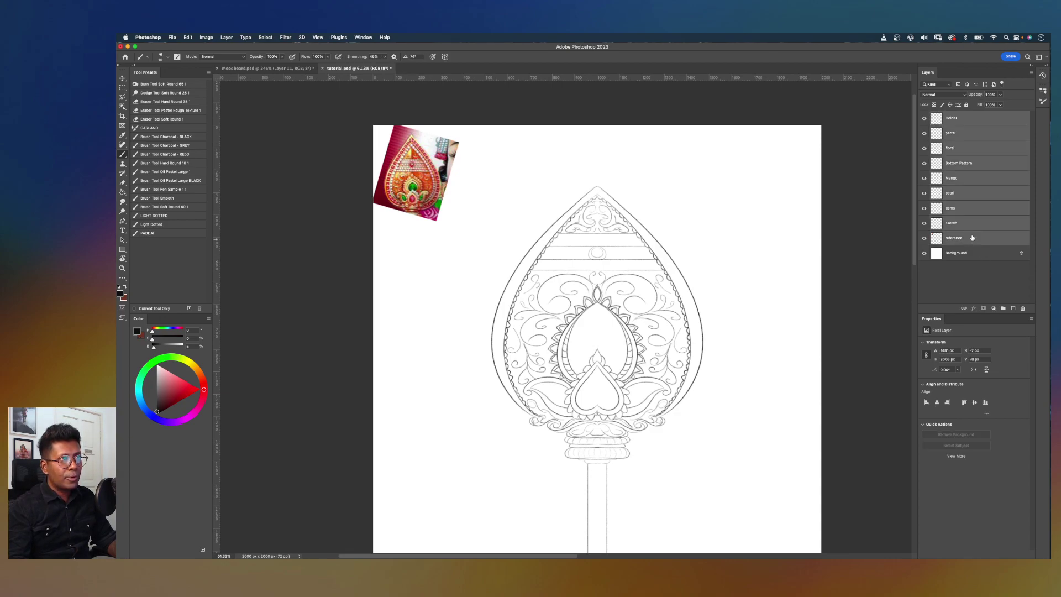
pyautogui.rightClick(984, 148)
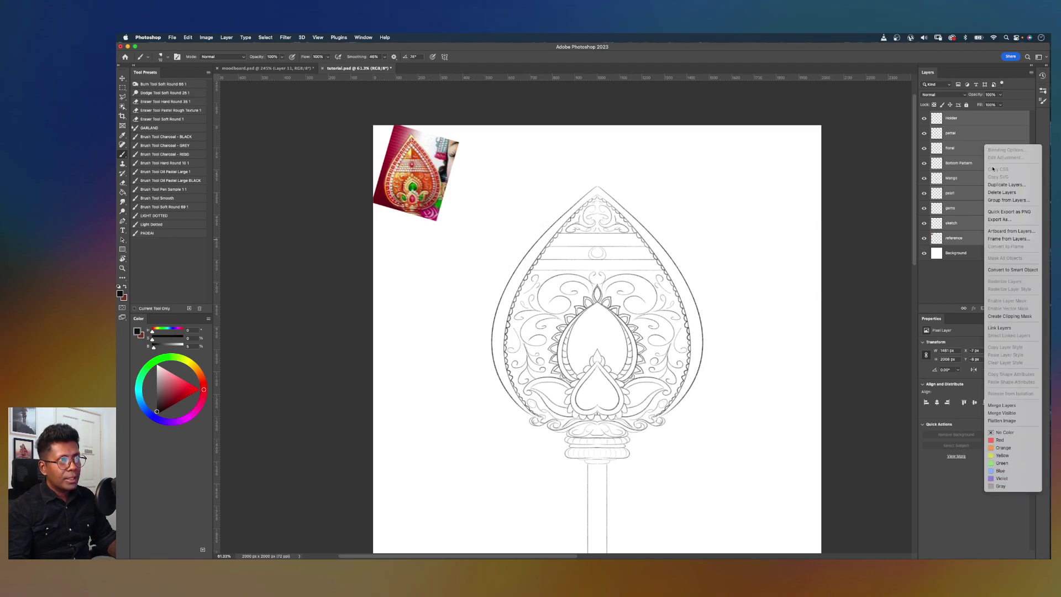
pyautogui.click(1014, 270)
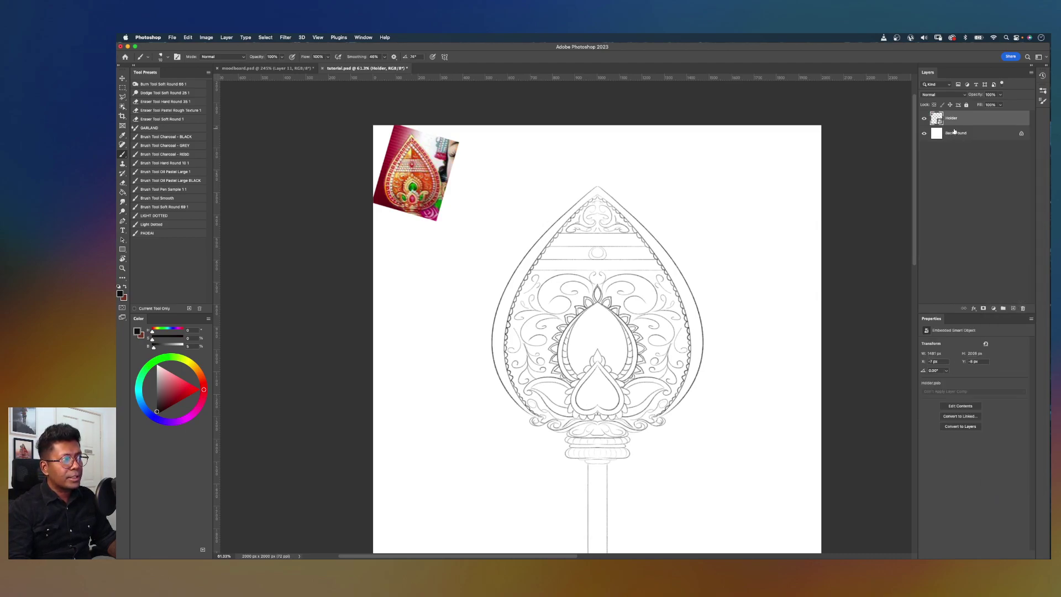
# Step: Start renaming the combined smart object layer with a name beginning "Dr"
pyautogui.doubleClick(951, 118)
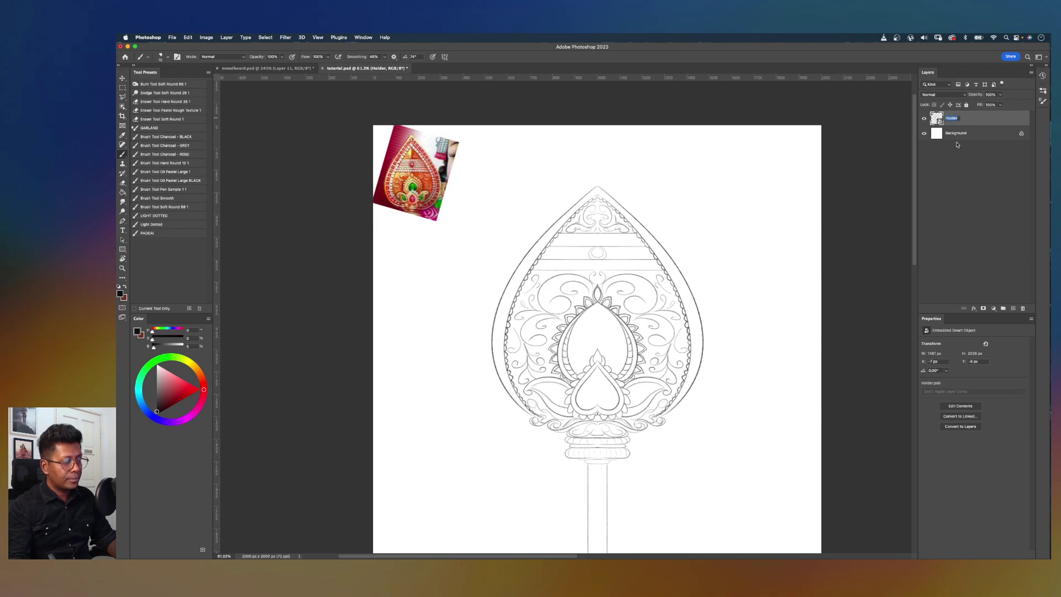
pyautogui.write('Dr')
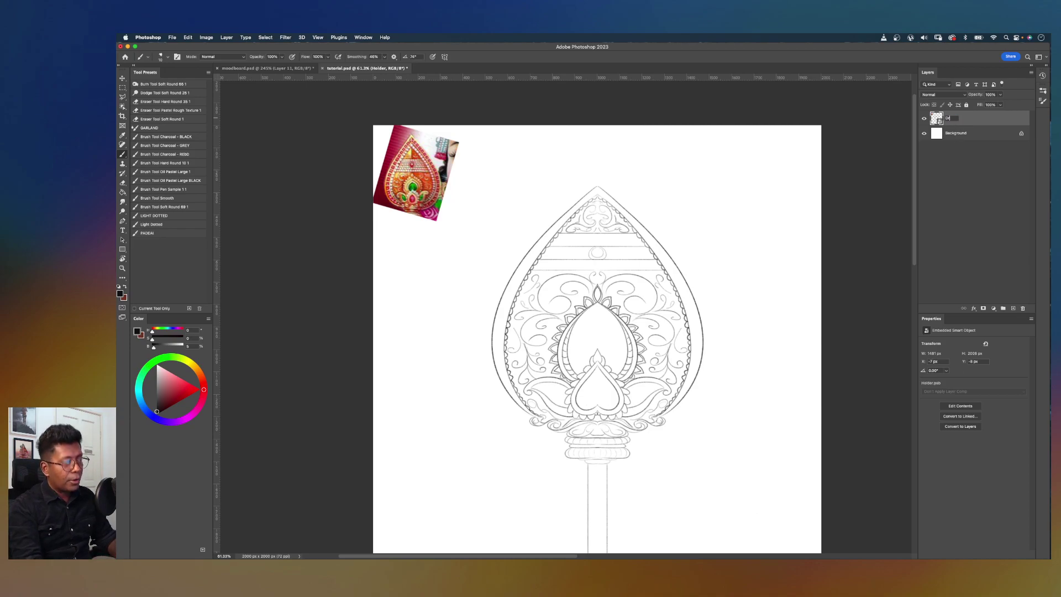
# Step: Rename the sketch's smart object layer as Drawing
pyautogui.write('awing')
pyautogui.press('Return')
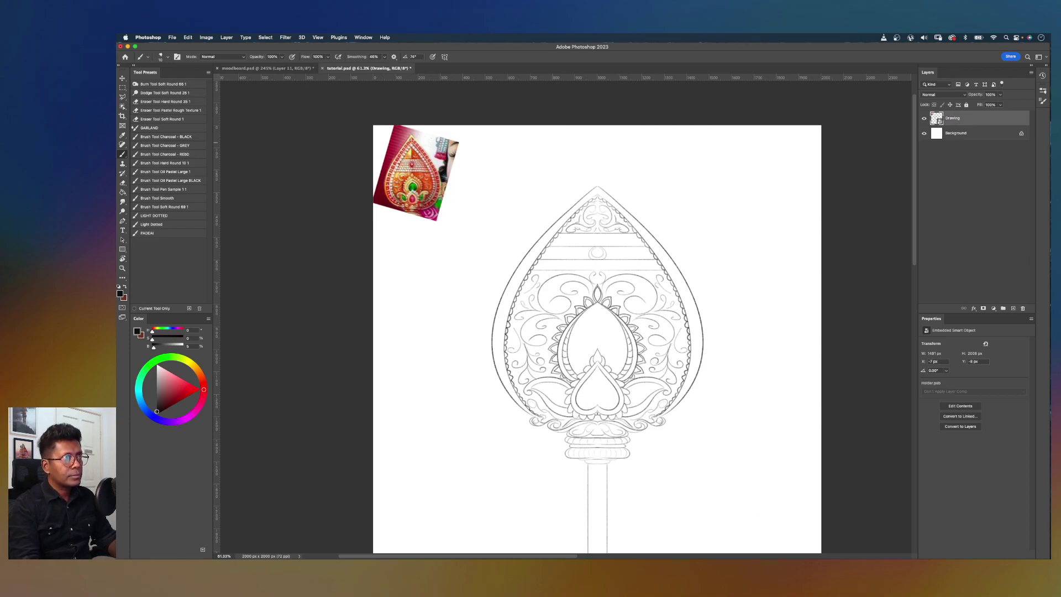
# Step: Add a new layer named Colors Base and place it beneath the Drawing layer
pyautogui.click(1014, 309)
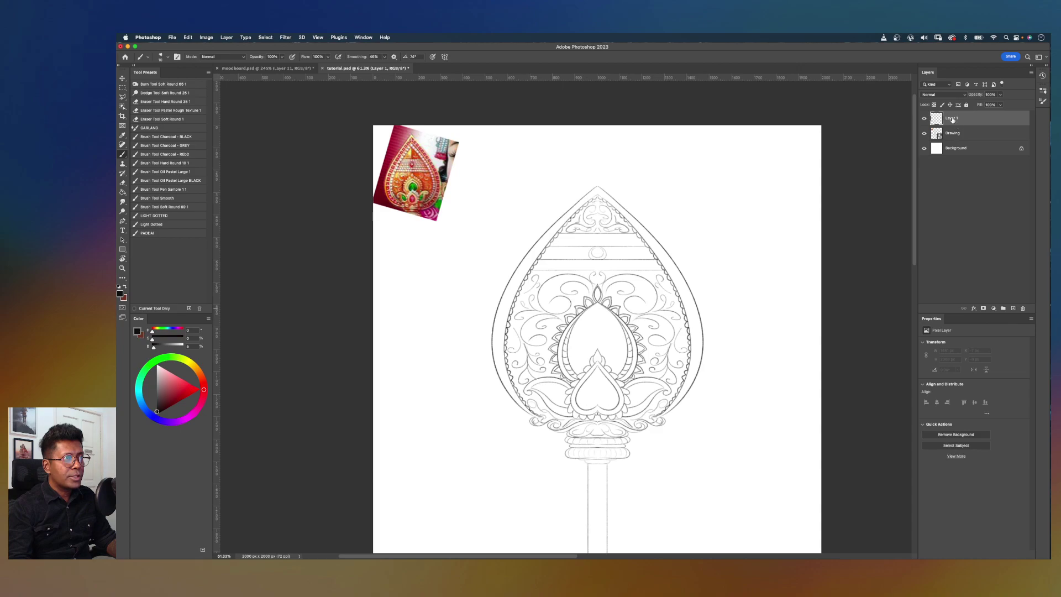
pyautogui.write('Golors')
pyautogui.press('Return')
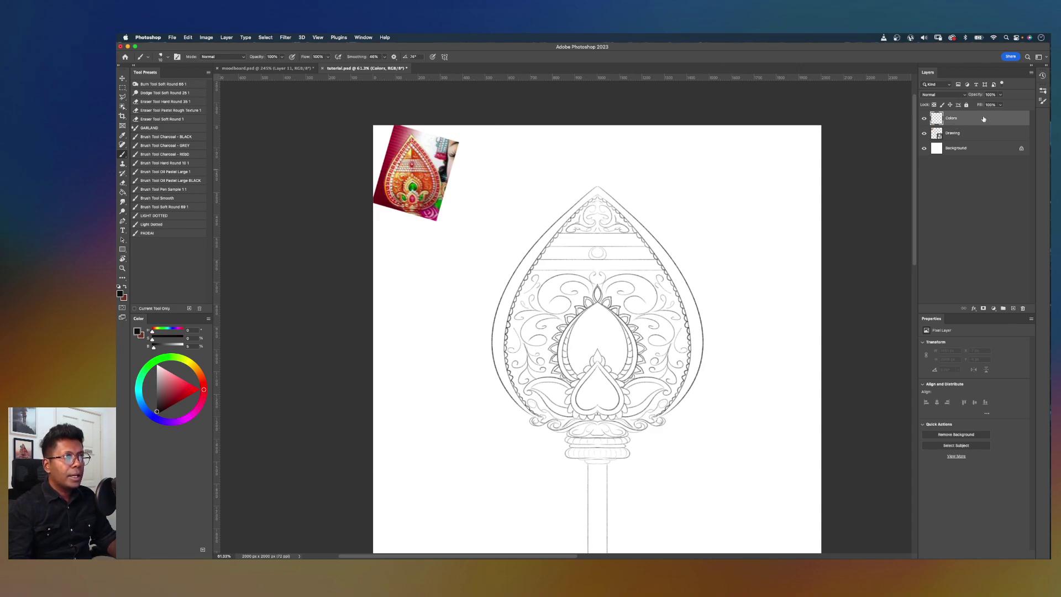
pyautogui.doubleClick(952, 118)
pyautogui.press('Return')
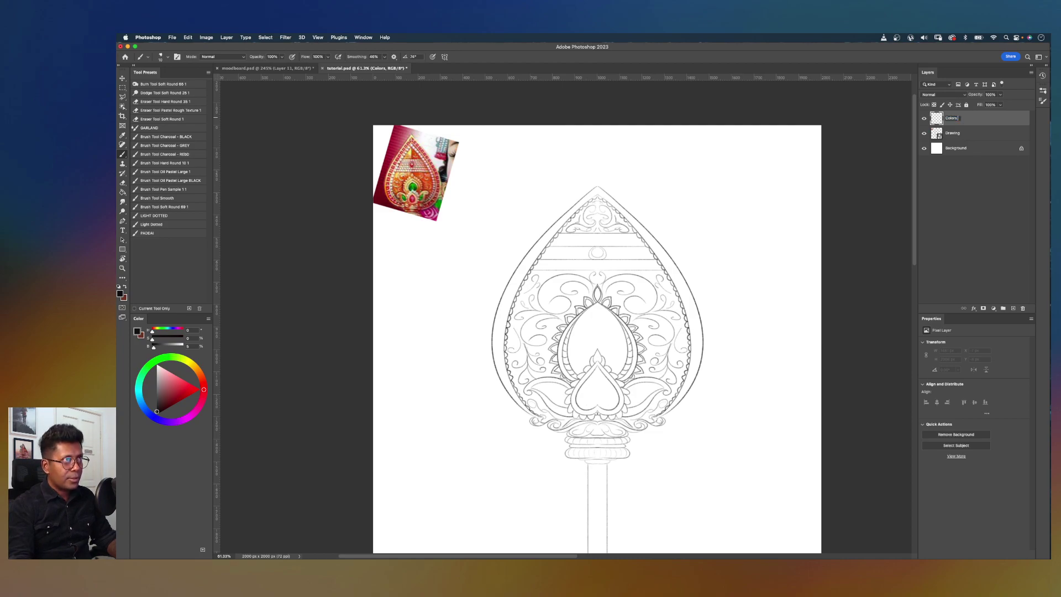
pyautogui.press('Return')
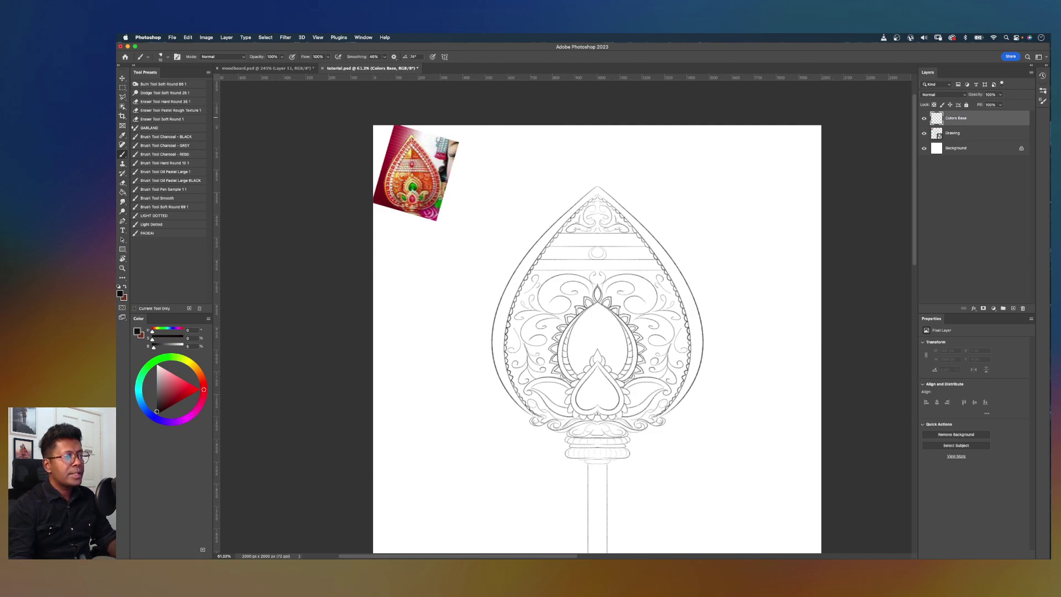
pyautogui.moveTo(1006, 122); pyautogui.dragTo(980, 138)
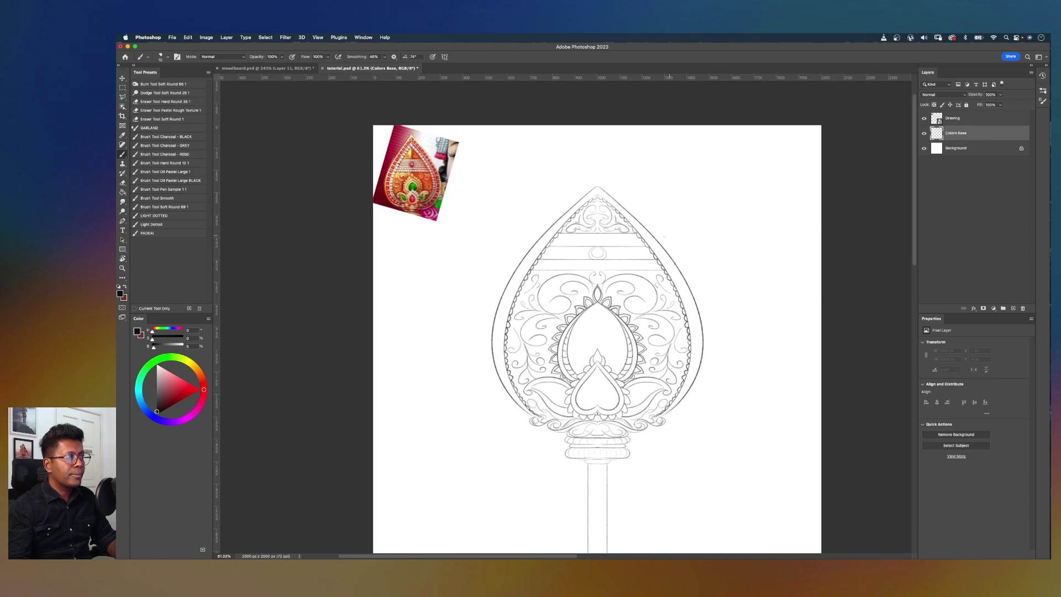
# Step: Choose the Hard Round 10 1 brush preset and sample the orange from the reference photo as the painting color
pyautogui.press('super+1')
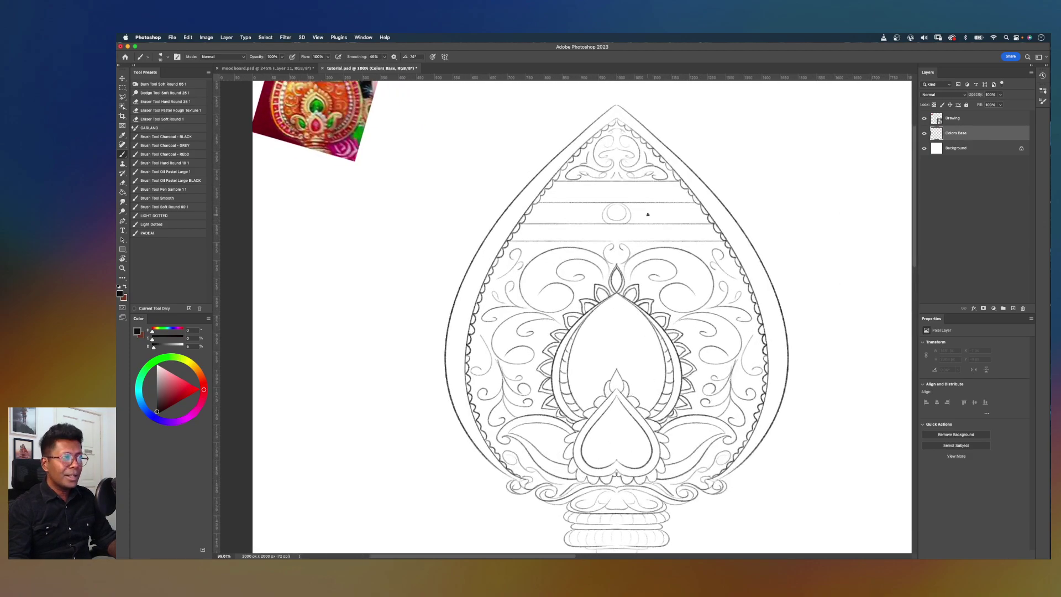
pyautogui.press('super+minus')
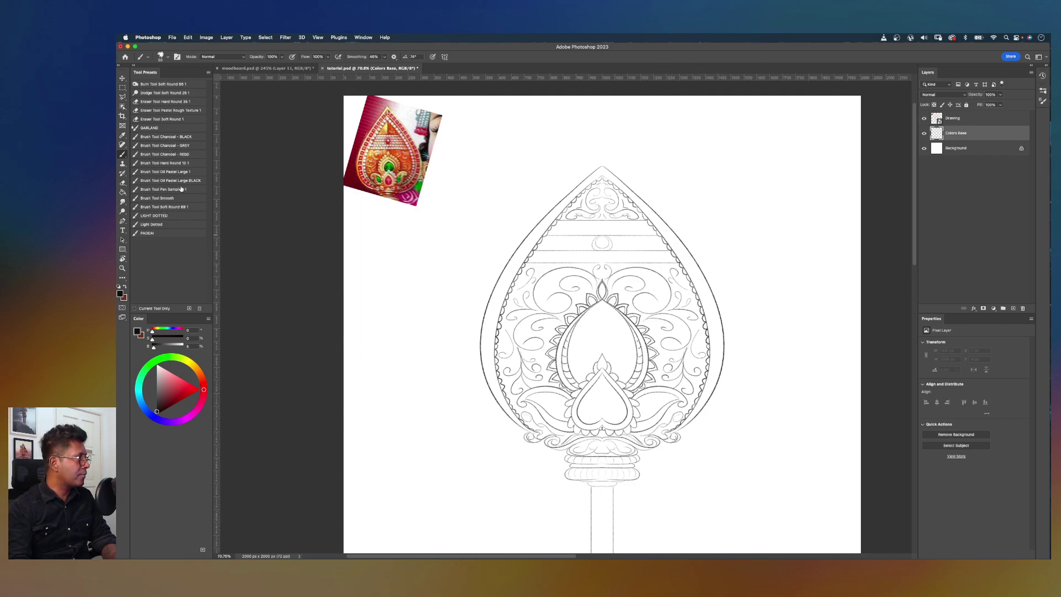
pyautogui.click(170, 164)
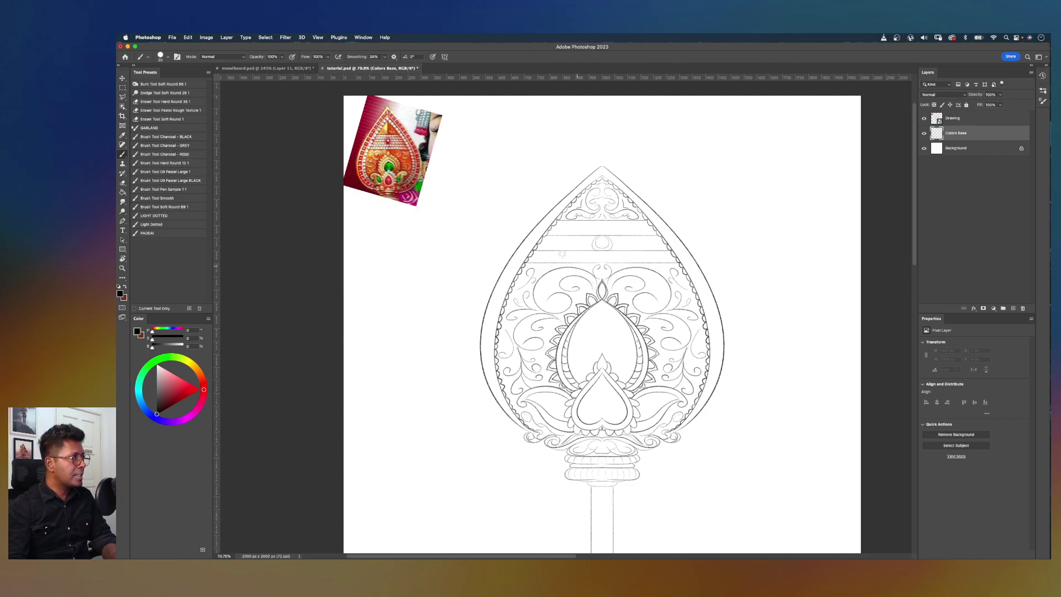
pyautogui.press('i')
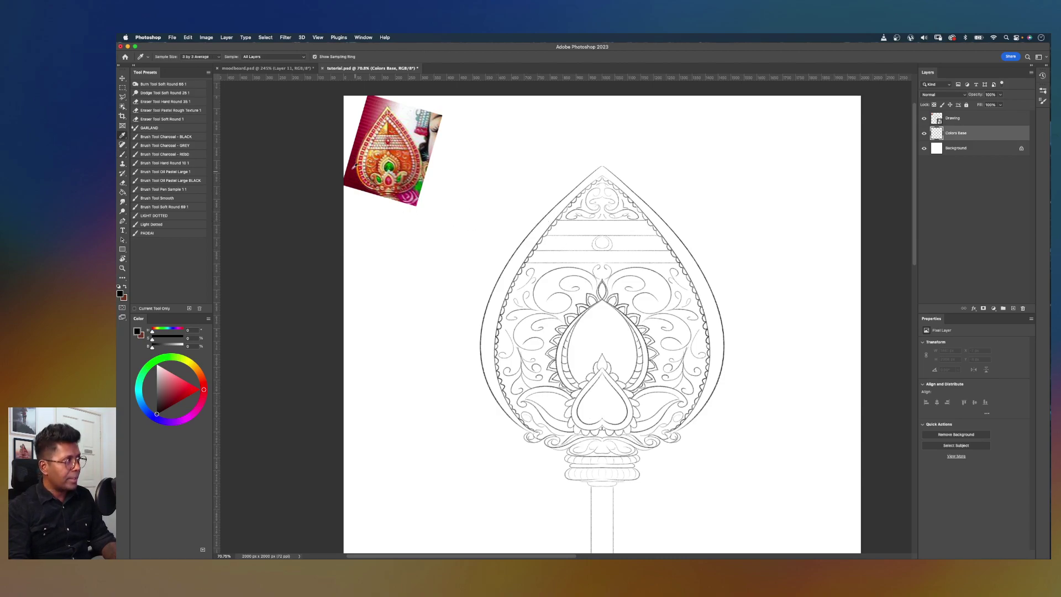
pyautogui.click(394, 148)
pyautogui.moveTo(394, 148); pyautogui.dragTo(391, 147)
pyautogui.press('b')
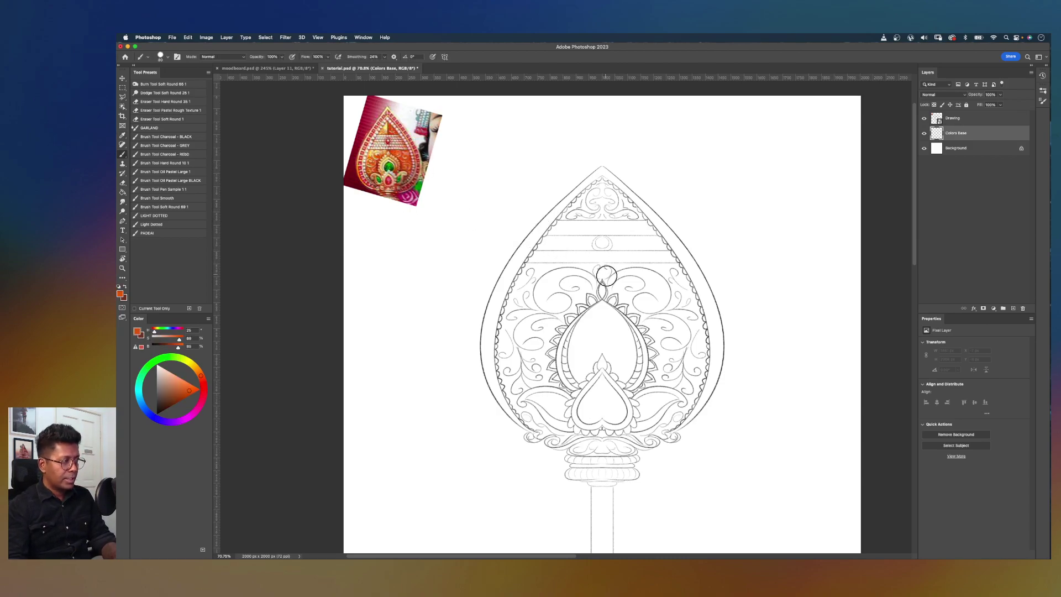
# Step: Paint flat orange over the middle and left side of the leaf-shaped ornament on the Colors Base layer
pyautogui.moveTo(602, 266)
pyautogui.mouseDown()
pyautogui.moveTo(586, 293)
pyautogui.moveTo(586, 273)
pyautogui.moveTo(568, 300)
pyautogui.moveTo(534, 310)
pyautogui.moveTo(558, 261)
pyautogui.moveTo(512, 314)
pyautogui.moveTo(530, 278)
pyautogui.moveTo(579, 340)
pyautogui.moveTo(602, 354)
pyautogui.moveTo(616, 336)
pyautogui.moveTo(557, 337)
pyautogui.mouseUp()
pyautogui.moveTo(554, 313)
pyautogui.mouseDown()
pyautogui.moveTo(536, 362)
pyautogui.moveTo(526, 313)
pyautogui.moveTo(534, 356)
pyautogui.moveTo(526, 378)
pyautogui.moveTo(549, 351)
pyautogui.moveTo(598, 351)
pyautogui.moveTo(625, 372)
pyautogui.moveTo(587, 366)
pyautogui.moveTo(606, 411)
pyautogui.moveTo(596, 410)
pyautogui.moveTo(607, 395)
pyautogui.moveTo(599, 388)
pyautogui.moveTo(570, 408)
pyautogui.moveTo(534, 404)
pyautogui.moveTo(515, 382)
pyautogui.moveTo(537, 263)
pyautogui.moveTo(604, 221)
pyautogui.moveTo(616, 258)
pyautogui.moveTo(593, 320)
pyautogui.moveTo(629, 380)
pyautogui.moveTo(623, 281)
pyautogui.moveTo(638, 244)
pyautogui.moveTo(604, 213)
pyautogui.moveTo(582, 216)
pyautogui.moveTo(601, 191)
pyautogui.moveTo(527, 278)
pyautogui.moveTo(576, 211)
pyautogui.moveTo(528, 267)
pyautogui.moveTo(550, 241)
pyautogui.moveTo(559, 264)
pyautogui.moveTo(544, 257)
pyautogui.moveTo(558, 225)
pyautogui.moveTo(521, 265)
pyautogui.moveTo(581, 219)
pyautogui.moveTo(630, 232)
pyautogui.moveTo(585, 207)
pyautogui.mouseUp()
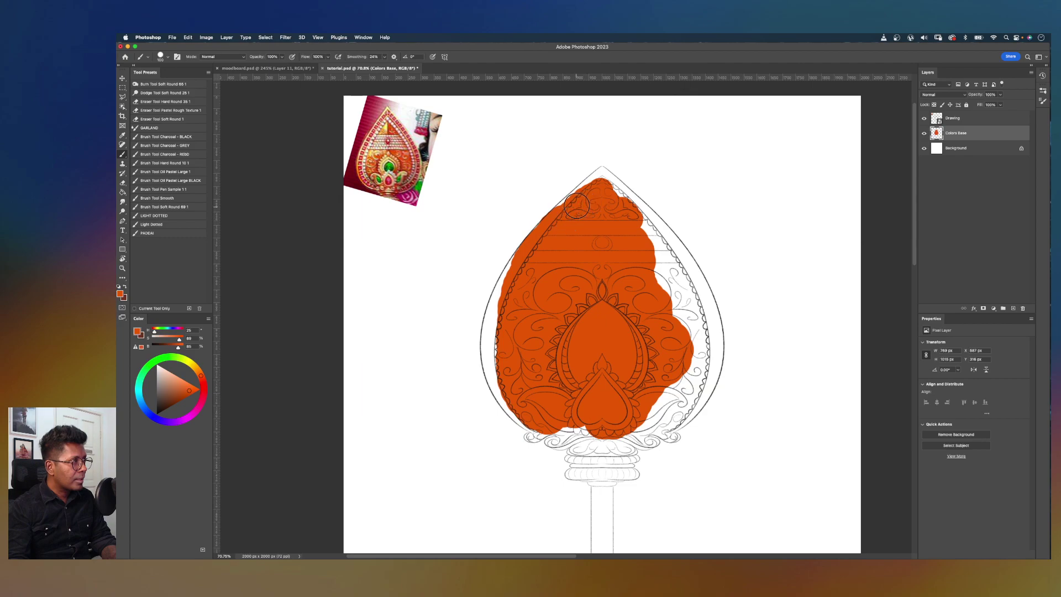
pyautogui.moveTo(529, 278)
pyautogui.mouseDown()
pyautogui.moveTo(501, 354)
pyautogui.moveTo(510, 386)
pyautogui.moveTo(500, 359)
pyautogui.moveTo(520, 404)
pyautogui.moveTo(501, 385)
pyautogui.moveTo(492, 340)
pyautogui.moveTo(535, 250)
pyautogui.moveTo(509, 310)
pyautogui.mouseUp()
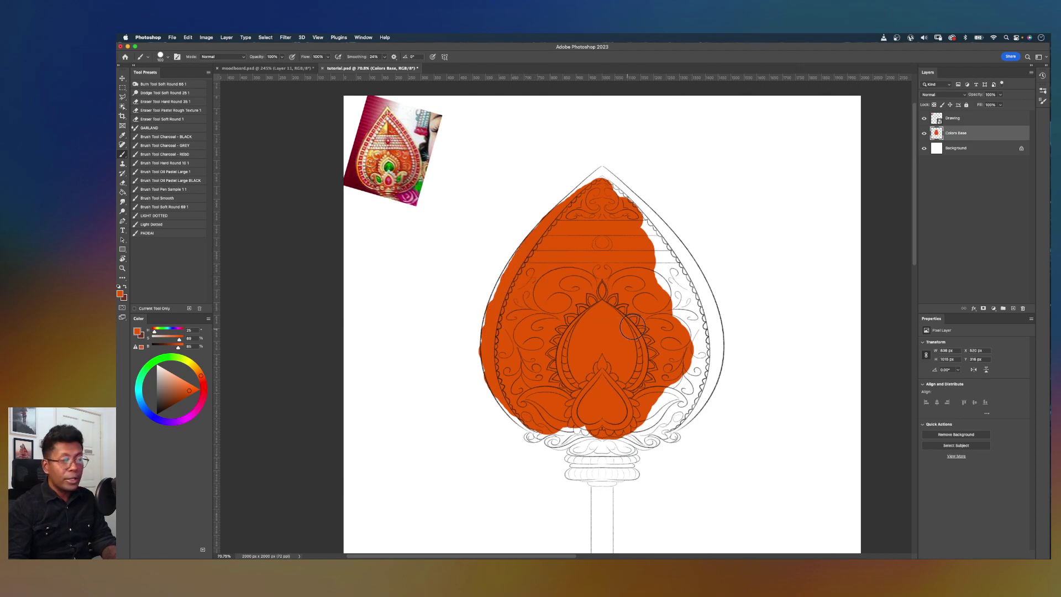
# Step: Set the brush smoothing to 42% and extend the orange with a larger brush to the right-hand scalloped border
pyautogui.click(385, 57)
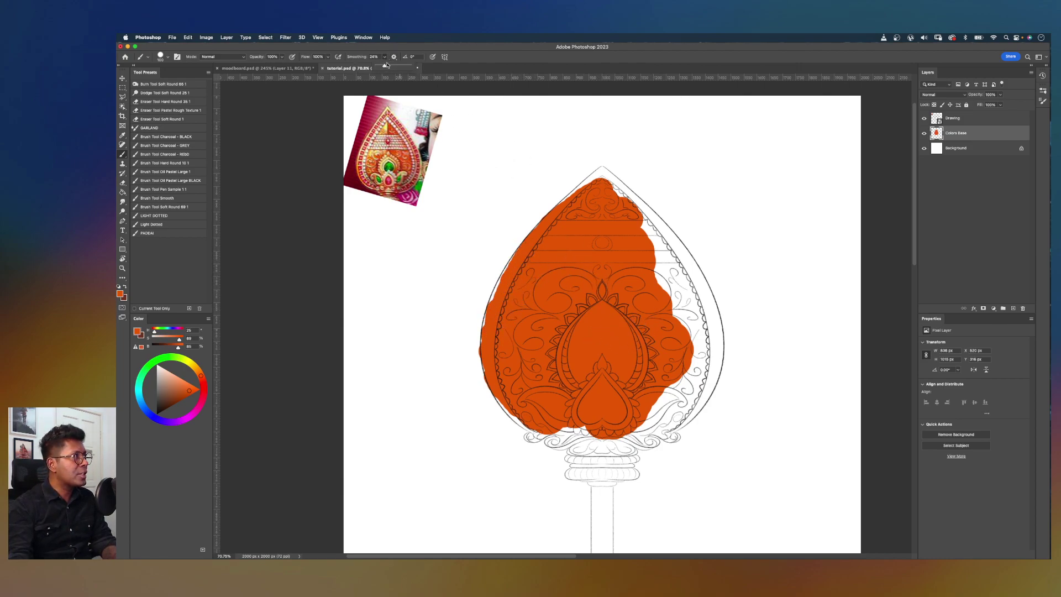
pyautogui.click(620, 268)
pyautogui.press(']')
pyautogui.press(']')
pyautogui.moveTo(633, 249)
pyautogui.mouseDown()
pyautogui.moveTo(663, 349)
pyautogui.moveTo(619, 238)
pyautogui.moveTo(690, 351)
pyautogui.mouseUp()
pyautogui.moveTo(647, 271)
pyautogui.mouseDown()
pyautogui.moveTo(664, 289)
pyautogui.moveTo(630, 226)
pyautogui.moveTo(594, 195)
pyautogui.moveTo(523, 272)
pyautogui.moveTo(509, 334)
pyautogui.moveTo(511, 290)
pyautogui.moveTo(502, 367)
pyautogui.moveTo(498, 341)
pyautogui.moveTo(526, 404)
pyautogui.moveTo(509, 383)
pyautogui.moveTo(535, 408)
pyautogui.moveTo(601, 412)
pyautogui.moveTo(579, 415)
pyautogui.moveTo(579, 431)
pyautogui.moveTo(647, 393)
pyautogui.moveTo(649, 406)
pyautogui.moveTo(685, 396)
pyautogui.moveTo(705, 353)
pyautogui.moveTo(667, 411)
pyautogui.moveTo(653, 402)
pyautogui.moveTo(608, 415)
pyautogui.mouseUp()
# Step: Fill the ornament's pointed tip and its upper left edge with orange up to the outline
pyautogui.scroll(3, 603, 417)
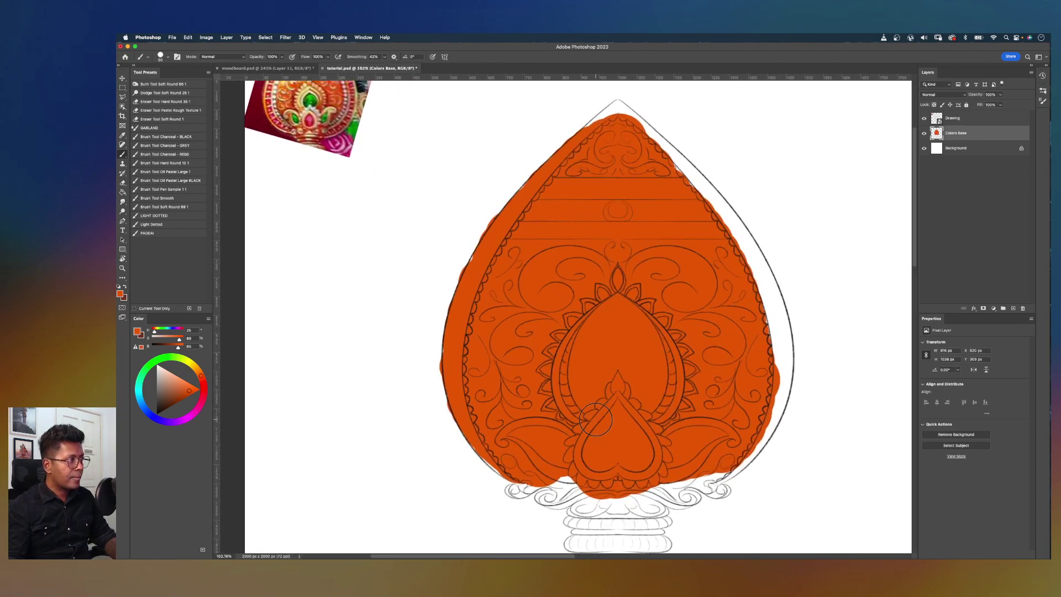
pyautogui.scroll(3, 628, 119)
pyautogui.moveTo(647, 208); pyautogui.dragTo(620, 395)
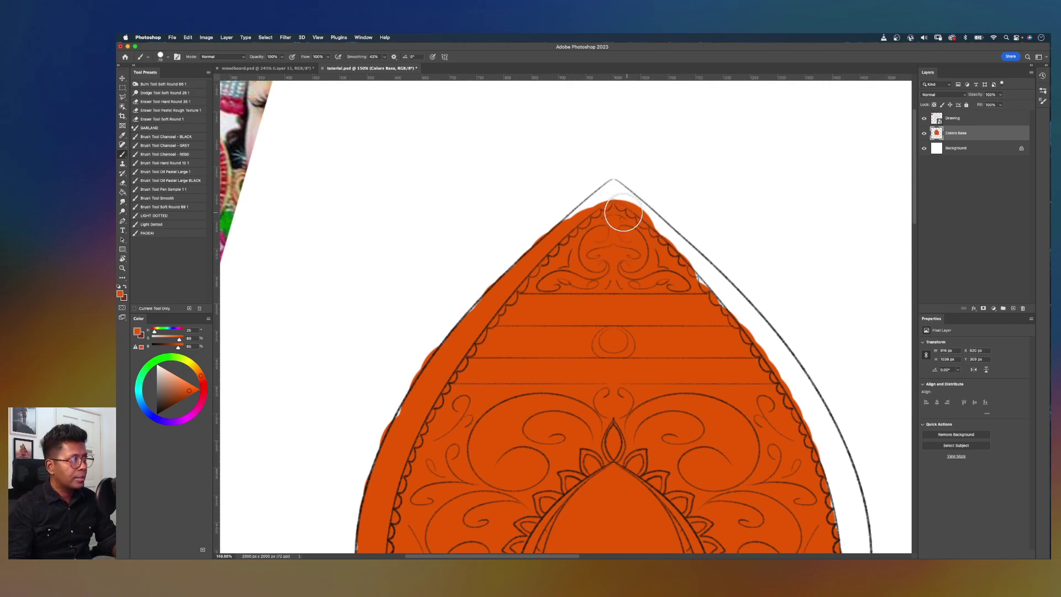
pyautogui.moveTo(617, 208)
pyautogui.mouseDown()
pyautogui.moveTo(593, 225)
pyautogui.moveTo(613, 189)
pyautogui.moveTo(589, 220)
pyautogui.mouseUp()
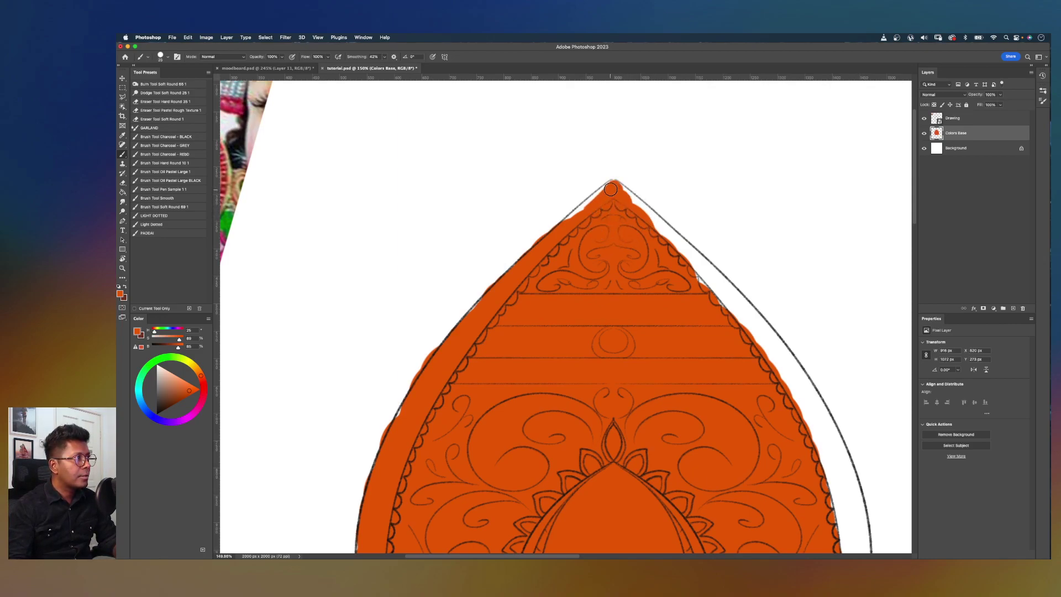
pyautogui.moveTo(606, 192); pyautogui.dragTo(556, 233)
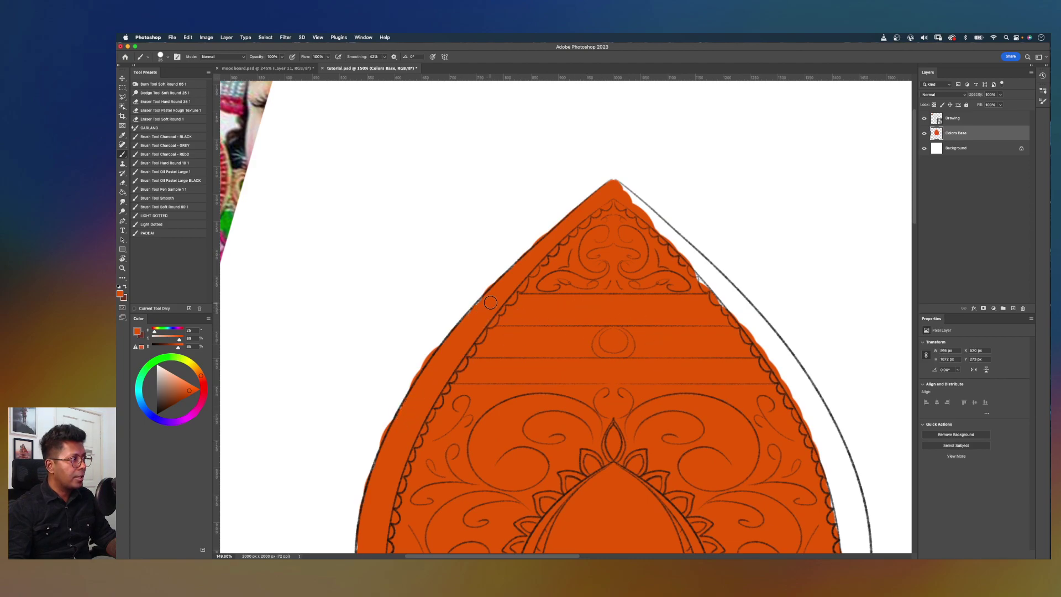
# Step: Rotate the canvas and paint the ornament's right outer border band orange up to the outline
pyautogui.press('r')
pyautogui.moveTo(824, 237)
pyautogui.mouseDown()
pyautogui.moveTo(540, 143)
pyautogui.moveTo(754, 178)
pyautogui.moveTo(596, 318)
pyautogui.moveTo(616, 307)
pyautogui.mouseUp()
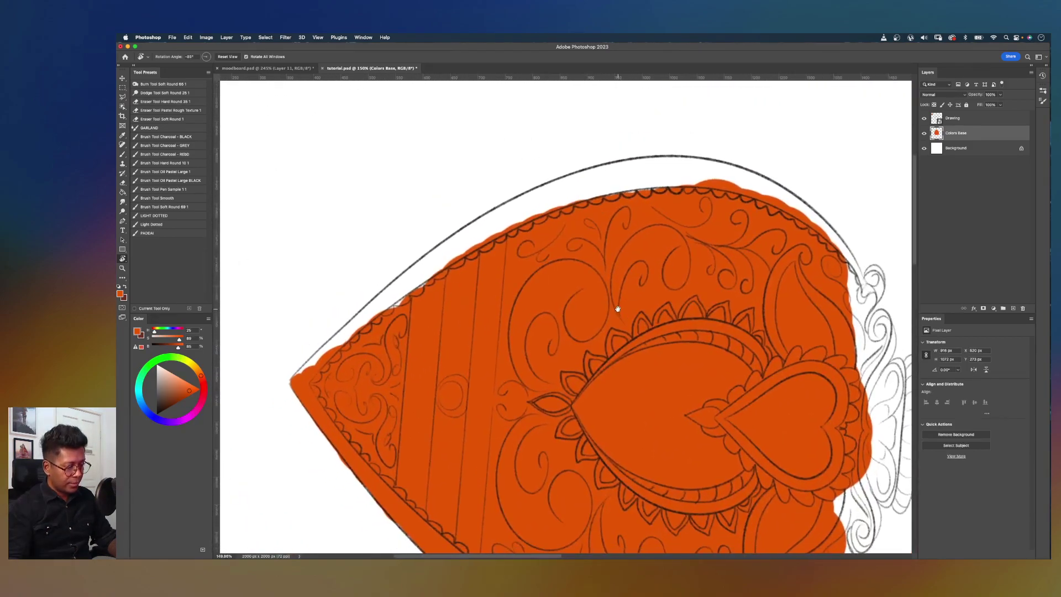
pyautogui.press('b')
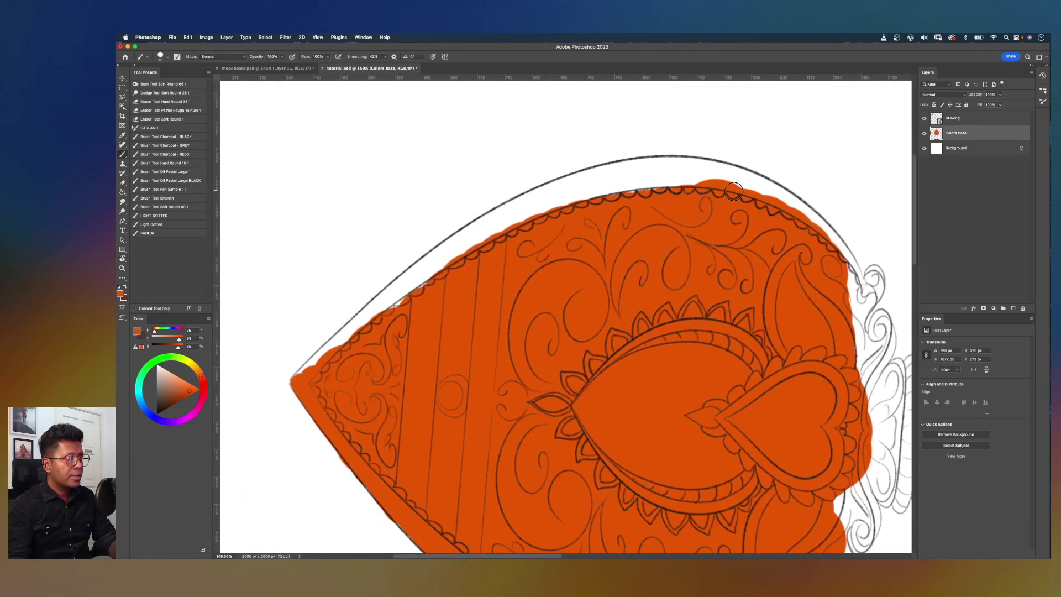
pyautogui.moveTo(730, 191); pyautogui.dragTo(580, 191)
pyautogui.moveTo(716, 200)
pyautogui.mouseDown()
pyautogui.moveTo(627, 185)
pyautogui.moveTo(510, 233)
pyautogui.moveTo(692, 176)
pyautogui.moveTo(616, 180)
pyautogui.moveTo(458, 251)
pyautogui.mouseUp()
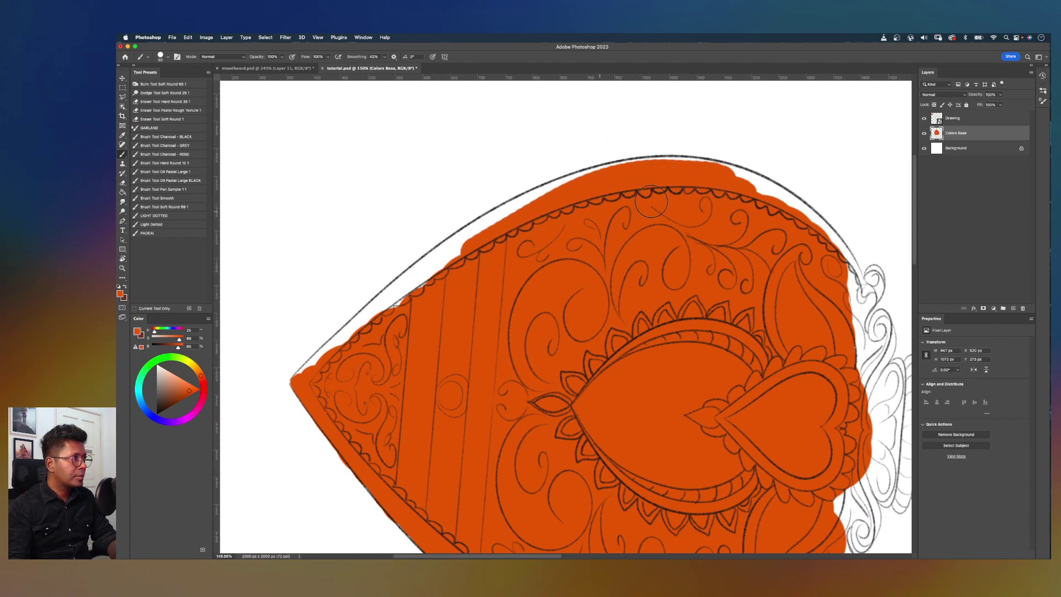
pyautogui.moveTo(644, 173)
pyautogui.mouseDown()
pyautogui.moveTo(568, 188)
pyautogui.moveTo(449, 260)
pyautogui.moveTo(522, 235)
pyautogui.moveTo(536, 218)
pyautogui.moveTo(435, 270)
pyautogui.moveTo(525, 216)
pyautogui.moveTo(500, 225)
pyautogui.moveTo(309, 384)
pyautogui.moveTo(465, 272)
pyautogui.moveTo(307, 386)
pyautogui.moveTo(339, 350)
pyautogui.moveTo(503, 247)
pyautogui.mouseUp()
pyautogui.moveTo(357, 342)
pyautogui.mouseDown()
pyautogui.moveTo(415, 284)
pyautogui.moveTo(528, 220)
pyautogui.moveTo(390, 305)
pyautogui.moveTo(533, 213)
pyautogui.moveTo(389, 300)
pyautogui.moveTo(460, 246)
pyautogui.moveTo(526, 217)
pyautogui.mouseUp()
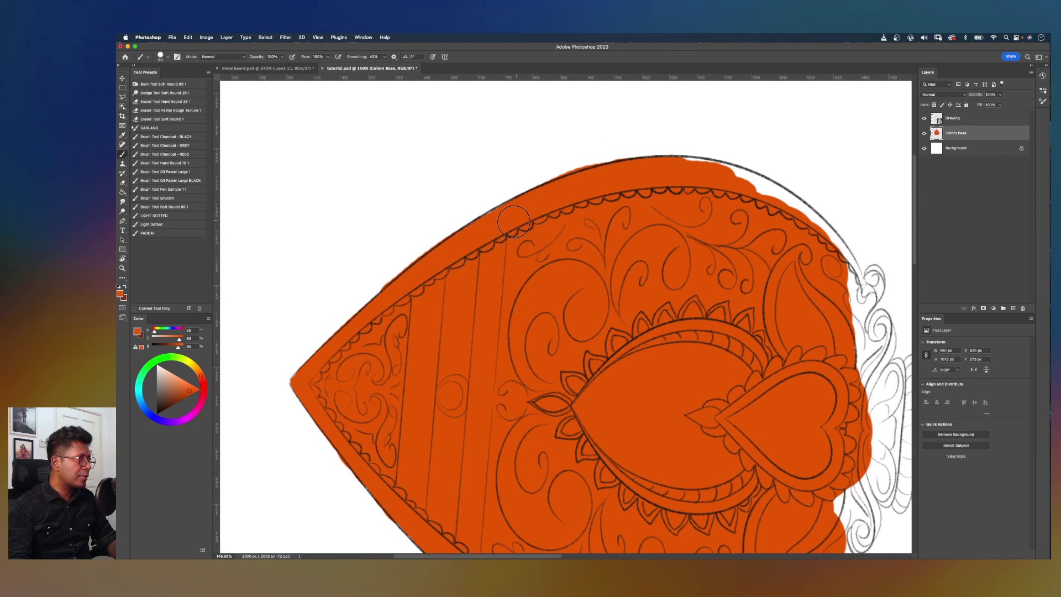
pyautogui.moveTo(662, 216); pyautogui.dragTo(637, 278)
# Step: Rotate the canvas further and paint the scrollwork at the ornament's lower left orange with a smaller brush
pyautogui.press('r')
pyautogui.moveTo(746, 225)
pyautogui.mouseDown()
pyautogui.moveTo(640, 137)
pyautogui.moveTo(668, 203)
pyautogui.moveTo(652, 208)
pyautogui.moveTo(637, 255)
pyautogui.moveTo(674, 267)
pyautogui.moveTo(610, 244)
pyautogui.moveTo(518, 264)
pyautogui.moveTo(628, 252)
pyautogui.moveTo(573, 247)
pyautogui.moveTo(620, 248)
pyautogui.moveTo(584, 245)
pyautogui.moveTo(619, 246)
pyautogui.moveTo(552, 248)
pyautogui.moveTo(470, 283)
pyautogui.moveTo(562, 250)
pyautogui.moveTo(498, 267)
pyautogui.moveTo(536, 255)
pyautogui.moveTo(469, 288)
pyautogui.moveTo(586, 262)
pyautogui.moveTo(669, 261)
pyautogui.moveTo(679, 162)
pyautogui.moveTo(681, 301)
pyautogui.moveTo(654, 233)
pyautogui.moveTo(554, 296)
pyautogui.mouseUp()
pyautogui.press('b')
pyautogui.press('[')
pyautogui.moveTo(658, 254)
pyautogui.mouseDown()
pyautogui.moveTo(658, 294)
pyautogui.moveTo(700, 304)
pyautogui.moveTo(730, 336)
pyautogui.moveTo(695, 312)
pyautogui.moveTo(728, 337)
pyautogui.moveTo(706, 277)
pyautogui.moveTo(709, 296)
pyautogui.moveTo(717, 291)
pyautogui.moveTo(676, 273)
pyautogui.moveTo(695, 282)
pyautogui.mouseUp()
pyautogui.press('[')
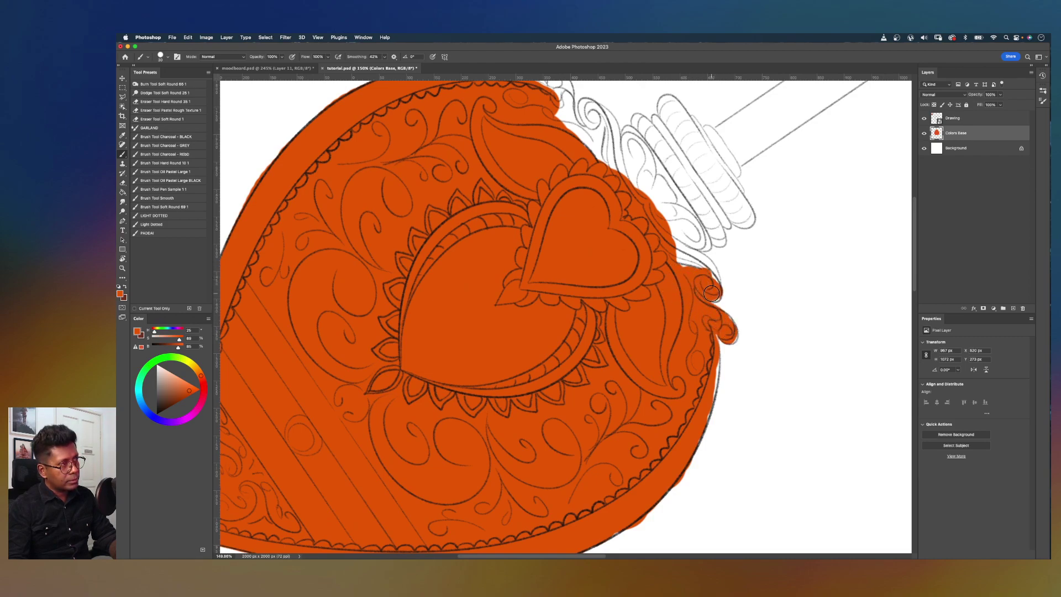
pyautogui.scroll(3, 705, 299)
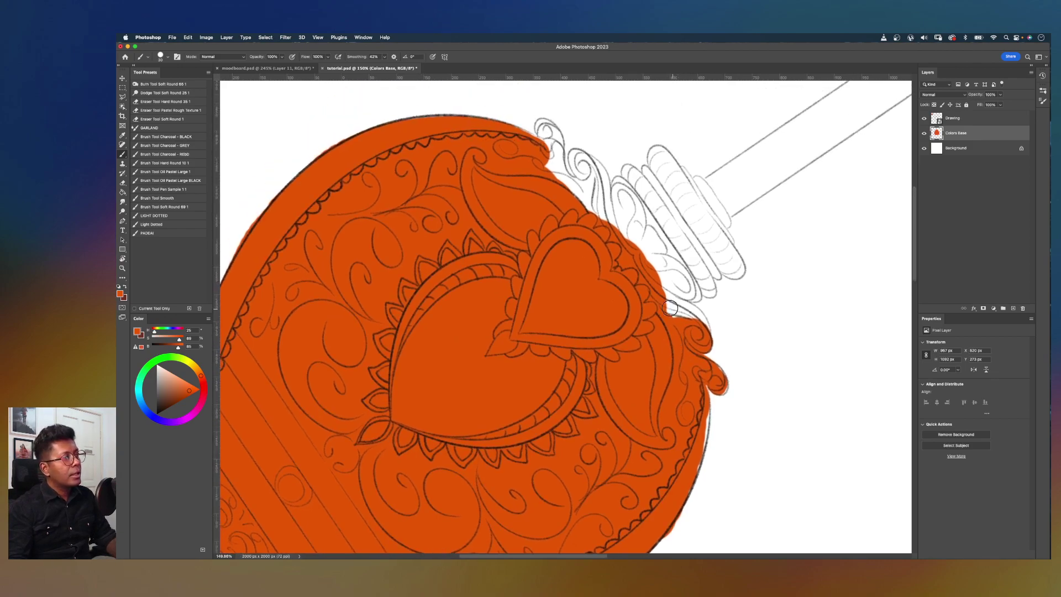
pyautogui.moveTo(659, 293); pyautogui.dragTo(689, 311)
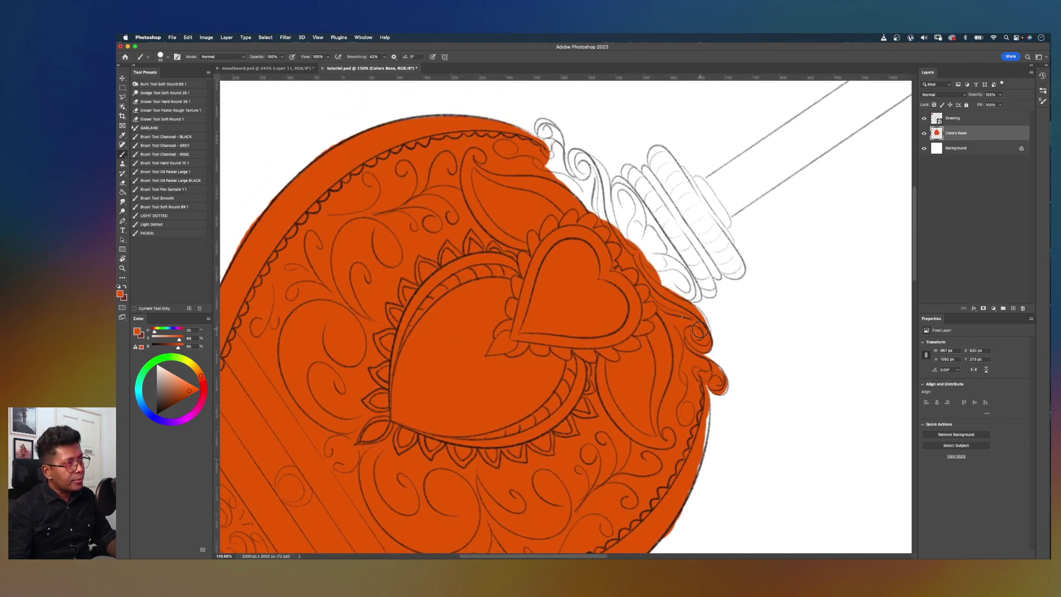
pyautogui.moveTo(656, 262); pyautogui.dragTo(665, 287)
# Step: Reset the canvas rotation and turn on vertical paint symmetry along the ornament's center line
pyautogui.press('r')
pyautogui.click(227, 56)
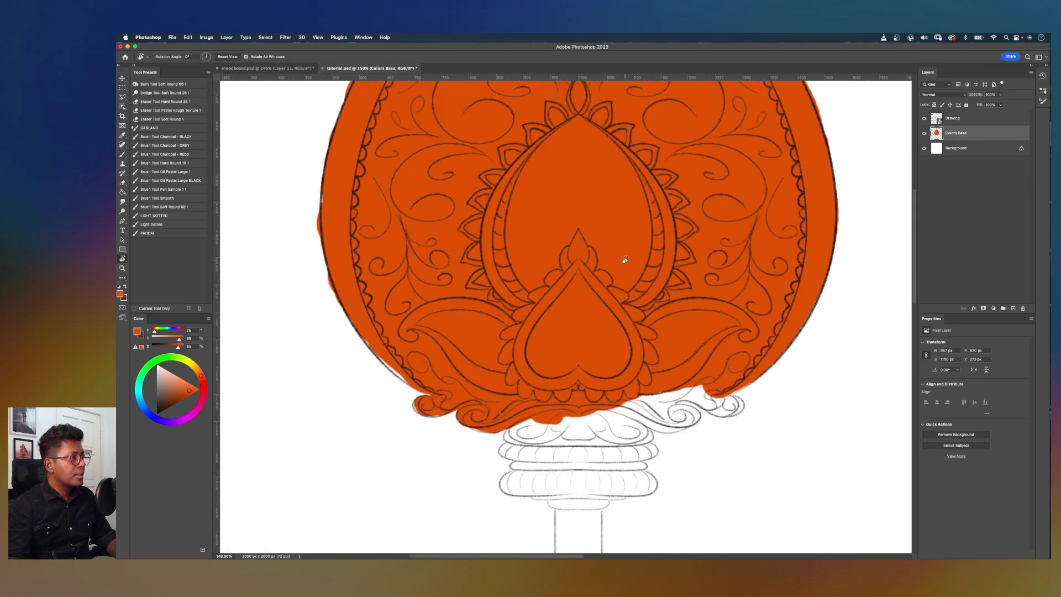
pyautogui.scroll(-5, 625, 260)
pyautogui.scroll(-3, 621, 276)
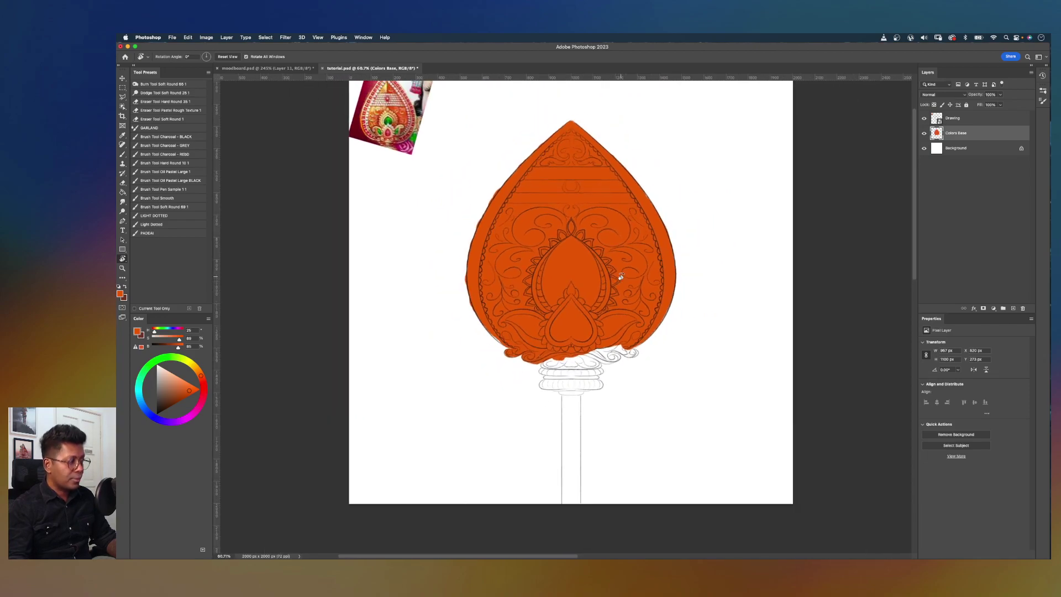
pyautogui.press('b')
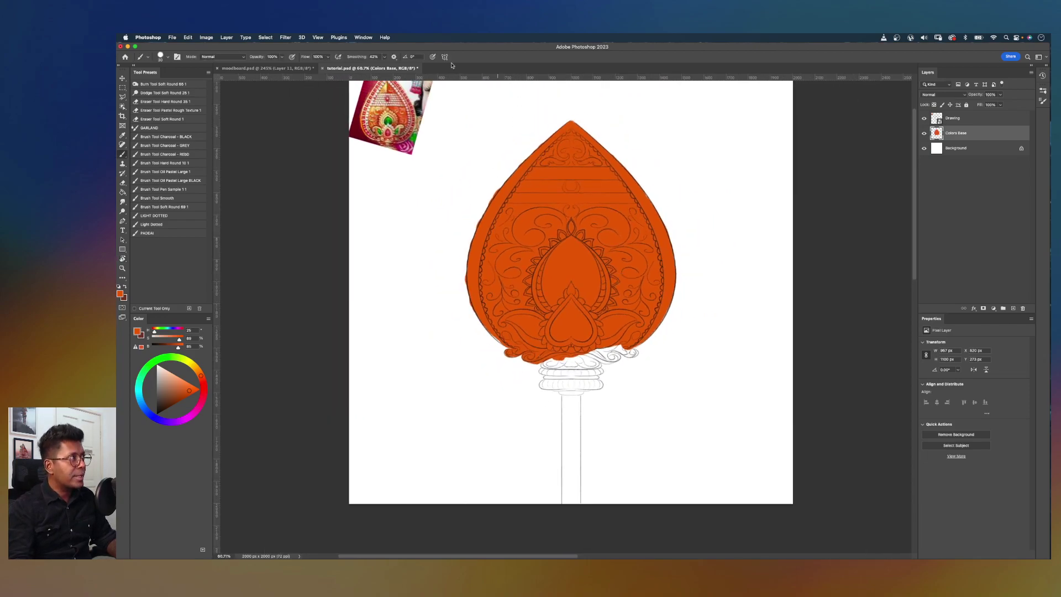
pyautogui.click(447, 57)
pyautogui.click(476, 67)
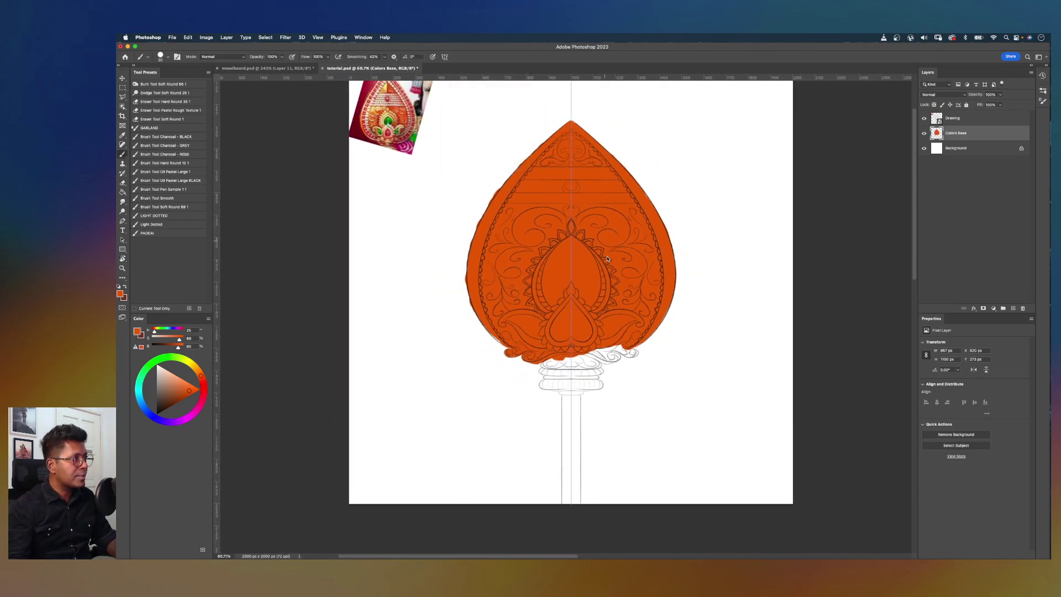
# Step: Paint the remaining base scrollwork and the ringed collar above the handle orange with mirrored strokes
pyautogui.moveTo(560, 358); pyautogui.dragTo(556, 366)
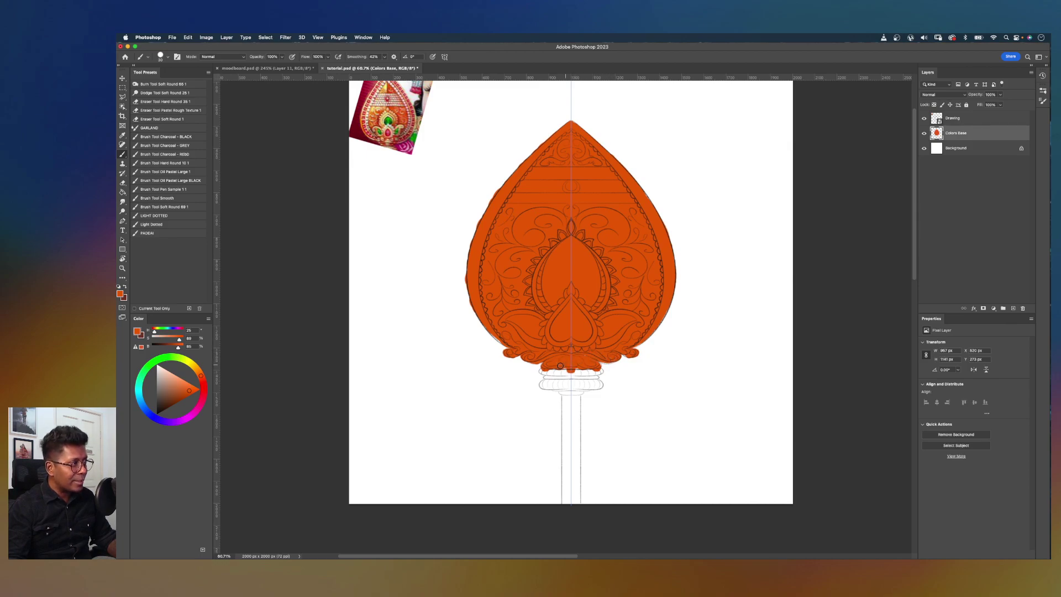
pyautogui.scroll(3, 574, 354)
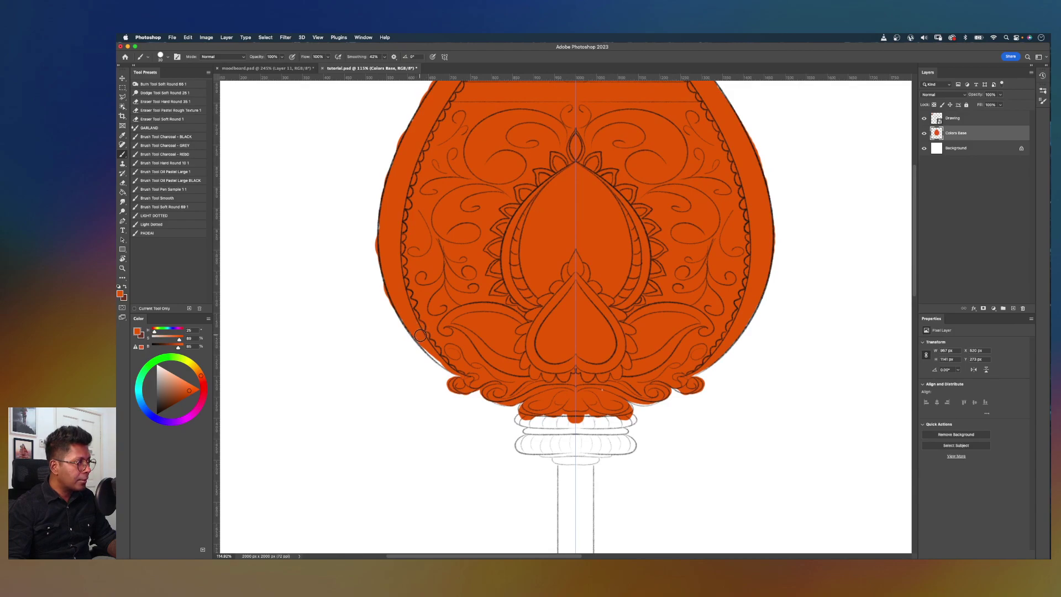
pyautogui.scroll(-3, 656, 236)
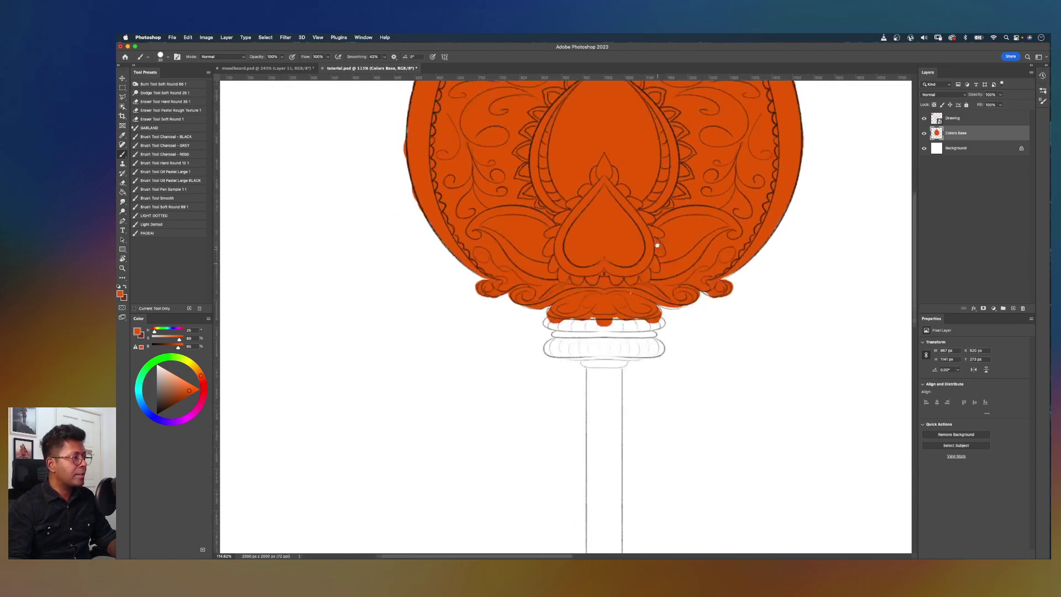
pyautogui.scroll(3, 630, 310)
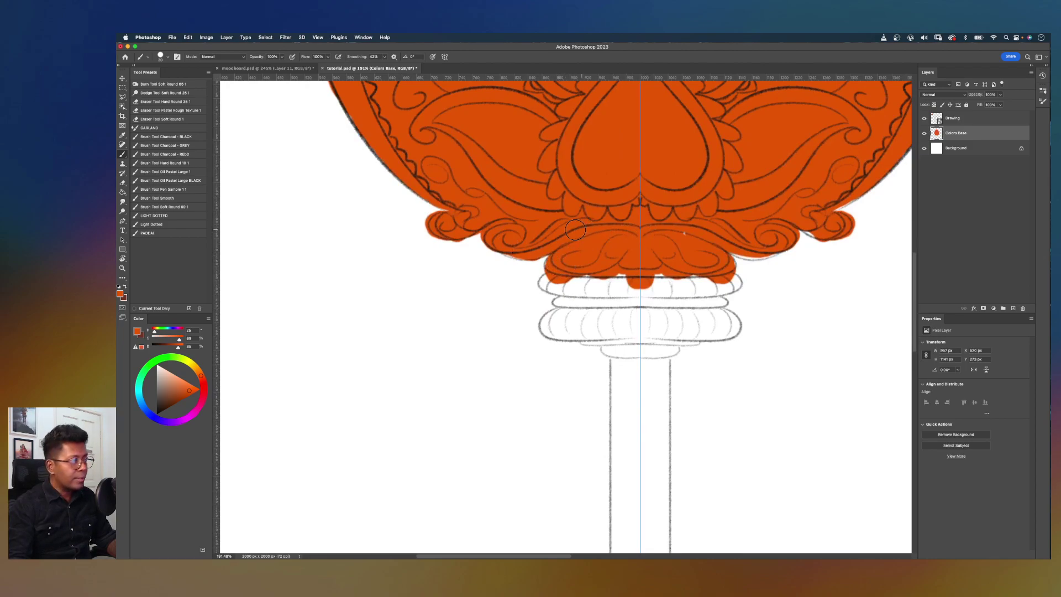
pyautogui.moveTo(508, 248)
pyautogui.mouseDown()
pyautogui.moveTo(580, 255)
pyautogui.moveTo(560, 257)
pyautogui.moveTo(562, 267)
pyautogui.moveTo(616, 279)
pyautogui.moveTo(546, 282)
pyautogui.moveTo(686, 280)
pyautogui.moveTo(561, 280)
pyautogui.moveTo(625, 290)
pyautogui.moveTo(563, 303)
pyautogui.moveTo(662, 307)
pyautogui.moveTo(564, 316)
pyautogui.moveTo(560, 330)
pyautogui.moveTo(548, 324)
pyautogui.moveTo(569, 325)
pyautogui.moveTo(548, 332)
pyautogui.moveTo(565, 319)
pyautogui.moveTo(661, 323)
pyautogui.moveTo(573, 328)
pyautogui.moveTo(633, 336)
pyautogui.mouseUp()
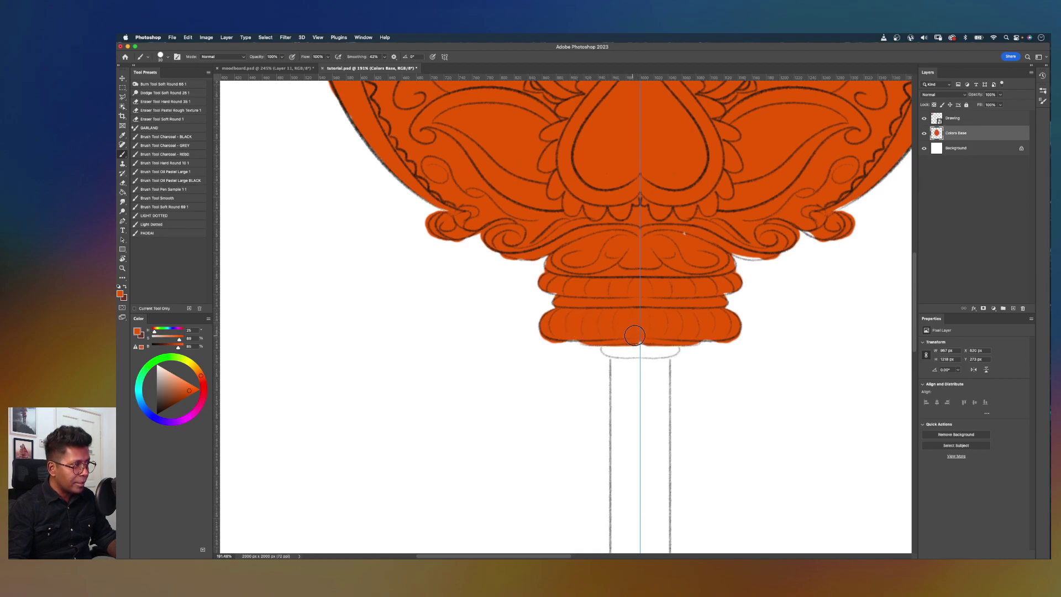
pyautogui.moveTo(567, 330)
pyautogui.mouseDown()
pyautogui.moveTo(593, 327)
pyautogui.moveTo(661, 350)
pyautogui.moveTo(645, 197)
pyautogui.moveTo(646, 326)
pyautogui.mouseUp()
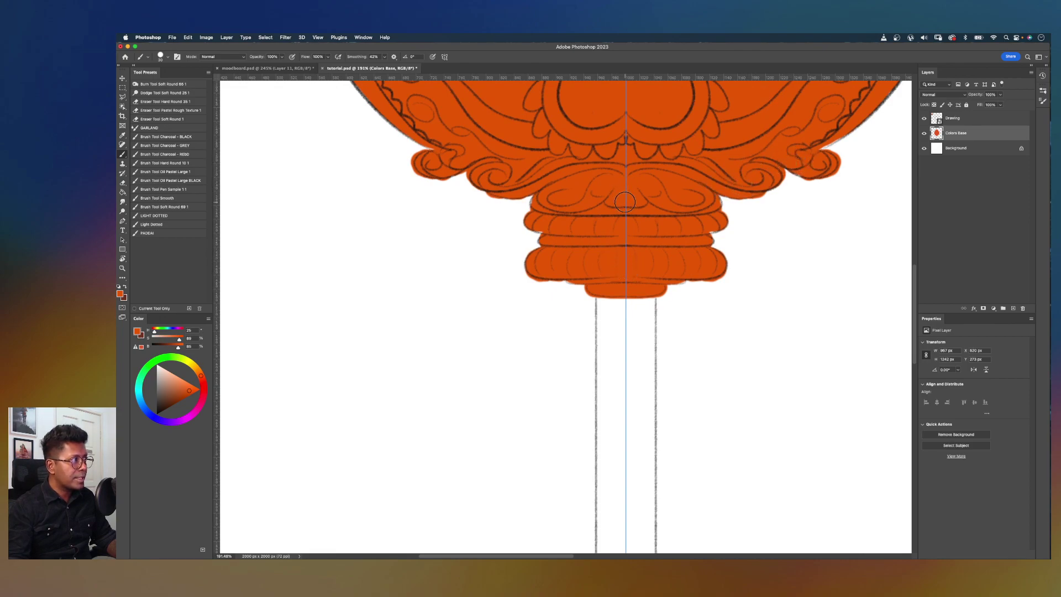
# Step: Paint the handle below the collar orange down to the canvas edge with mirrored vertical strokes
pyautogui.scroll(-3, 625, 202)
pyautogui.moveTo(645, 312)
pyautogui.mouseDown()
pyautogui.moveTo(630, 245)
pyautogui.moveTo(618, 259)
pyautogui.moveTo(619, 480)
pyautogui.mouseUp()
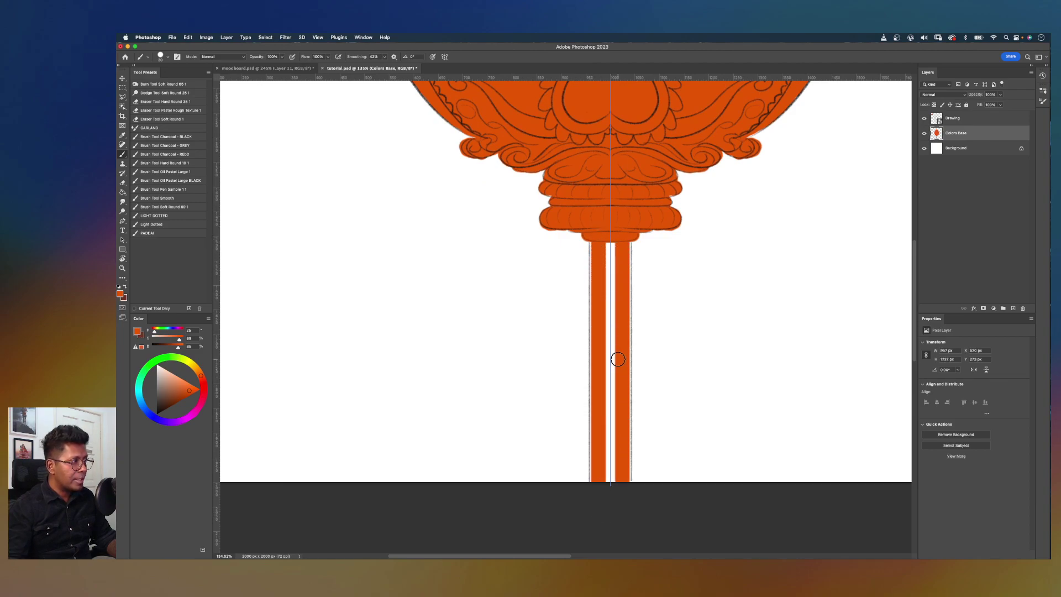
pyautogui.moveTo(602, 344); pyautogui.dragTo(600, 521)
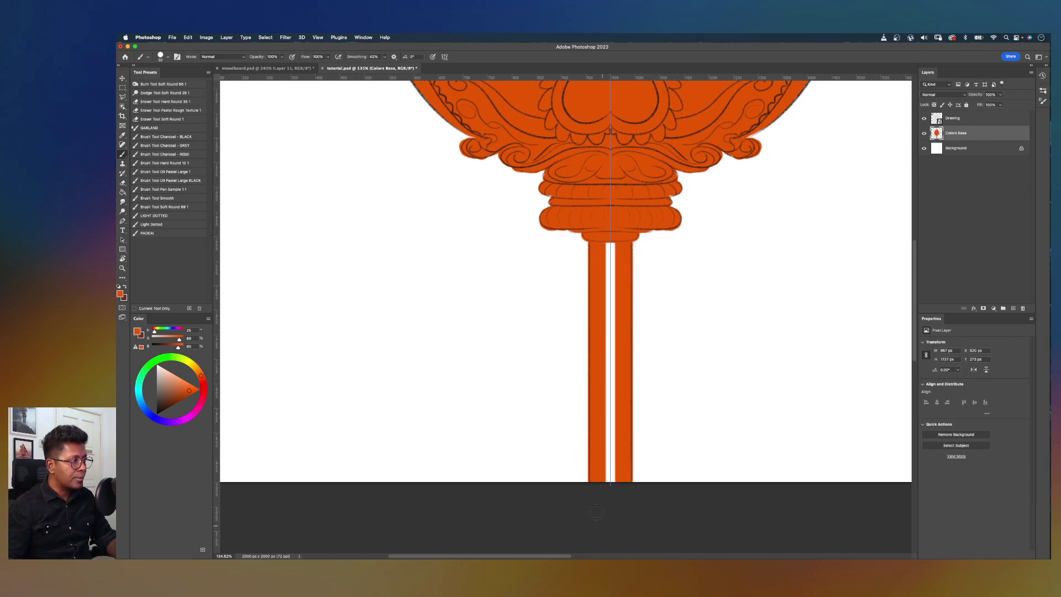
pyautogui.moveTo(612, 236); pyautogui.dragTo(609, 532)
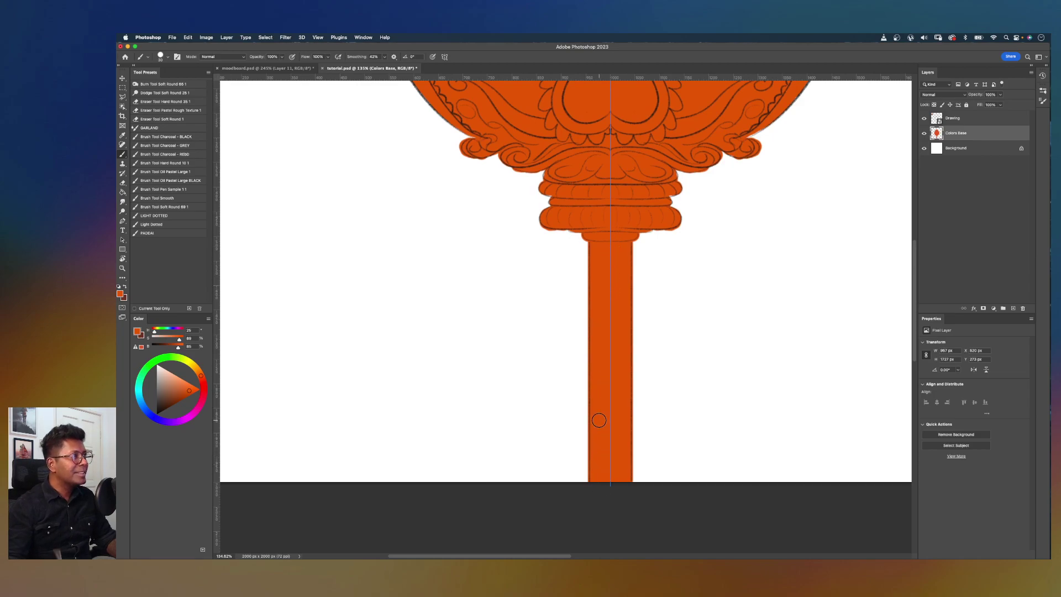
# Step: Erase the orange spill outside the outline along the ornament's lower left edge with mirrored Eraser strokes
pyautogui.scroll(-10, 599, 420)
pyautogui.scroll(5, 599, 420)
pyautogui.moveTo(672, 277); pyautogui.dragTo(704, 413)
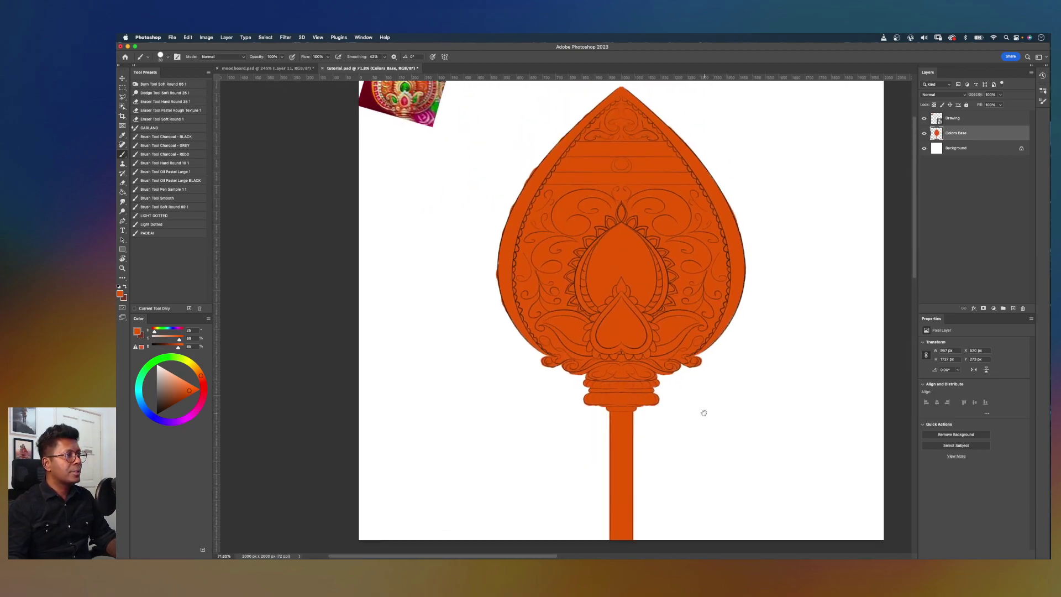
pyautogui.scroll(3, 690, 401)
pyautogui.scroll(6, 460, 233)
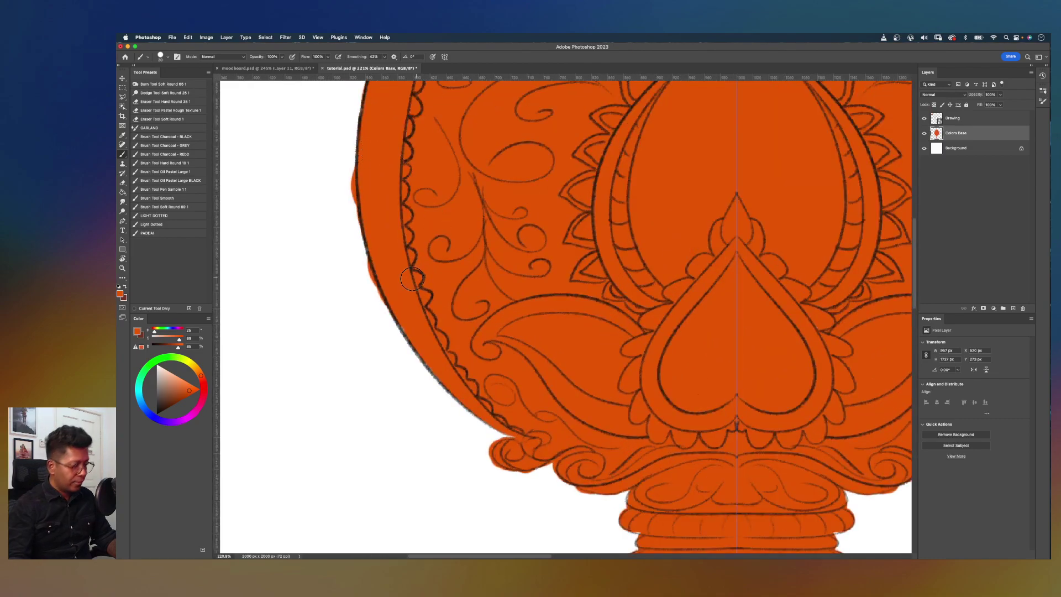
pyautogui.press('e')
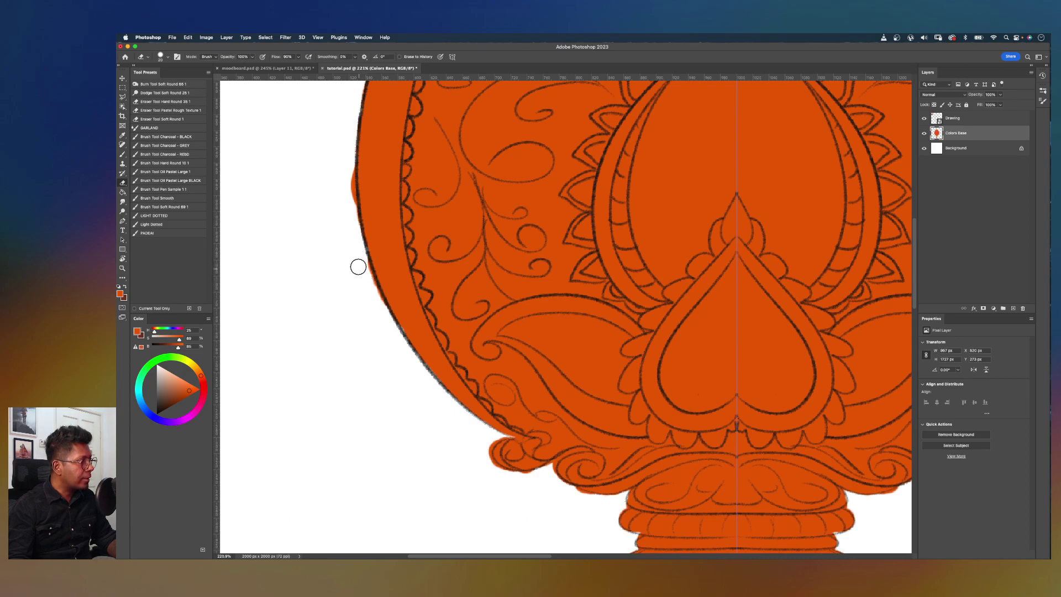
pyautogui.moveTo(366, 277); pyautogui.dragTo(377, 304)
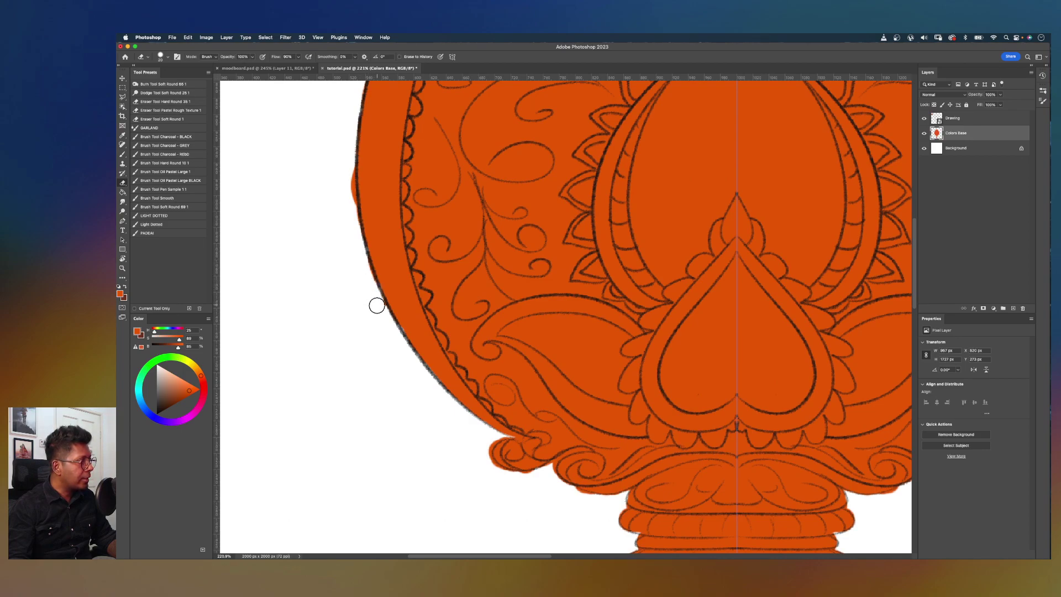
pyautogui.moveTo(348, 170)
pyautogui.mouseDown()
pyautogui.moveTo(350, 197)
pyautogui.moveTo(345, 176)
pyautogui.mouseUp()
pyautogui.hotkey('ctrl', 'z')
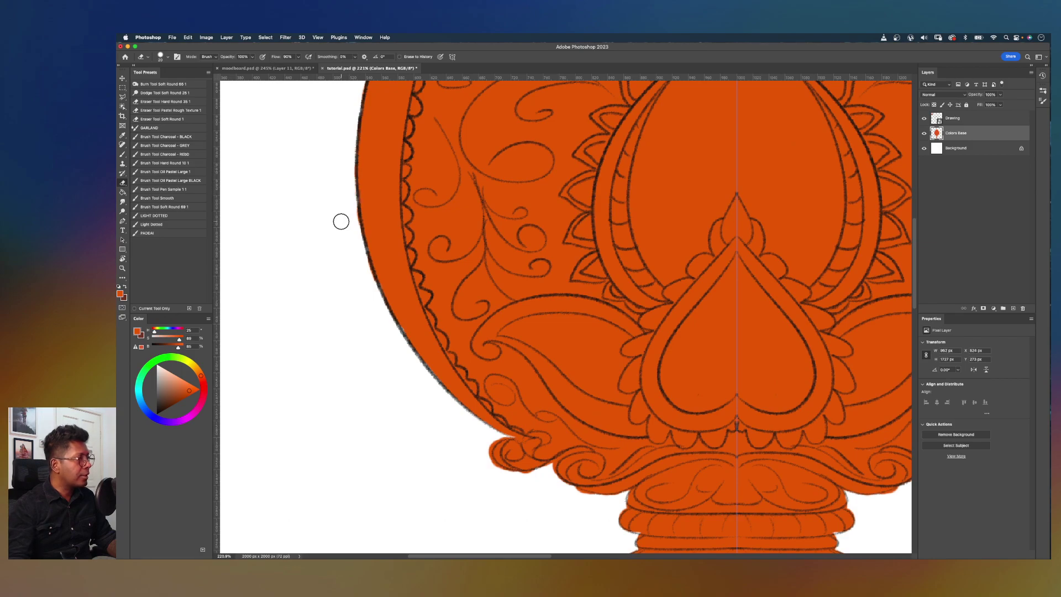
pyautogui.scroll(-5, 341, 221)
pyautogui.moveTo(701, 292); pyautogui.dragTo(626, 379)
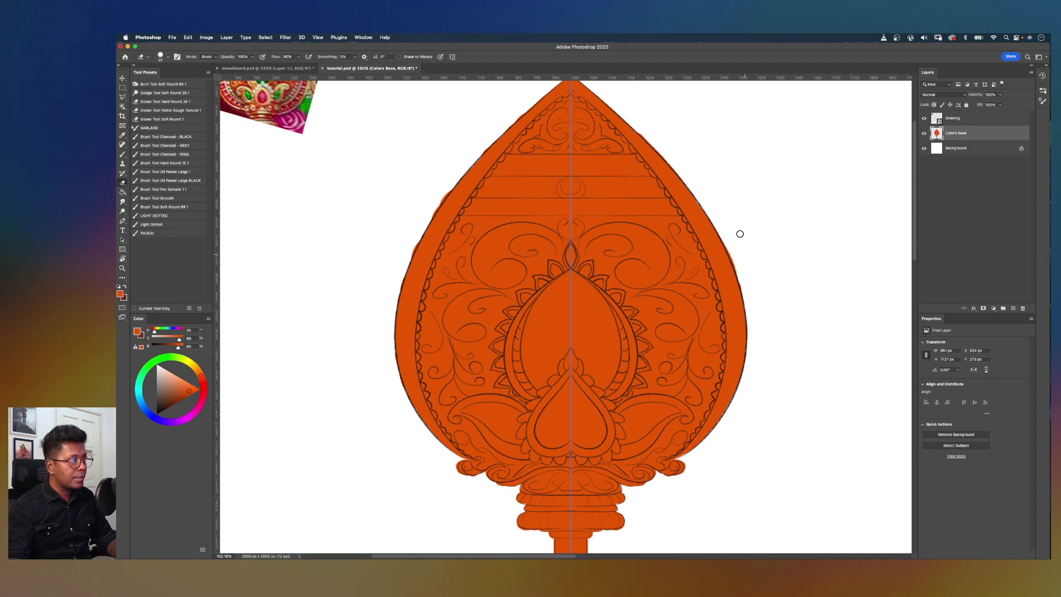
pyautogui.moveTo(735, 256); pyautogui.dragTo(706, 266)
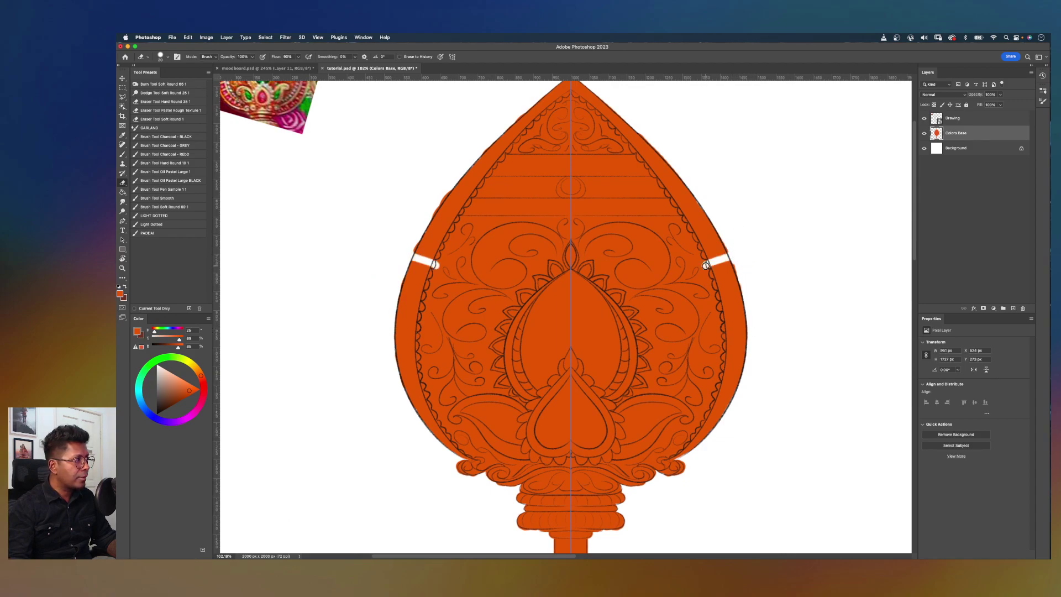
pyautogui.press('super+z')
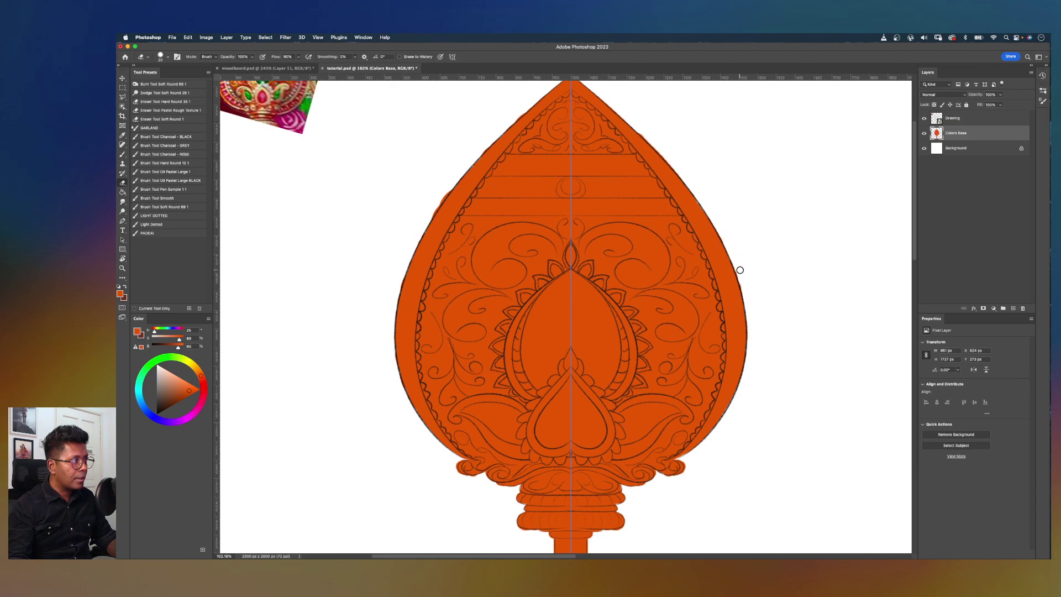
pyautogui.press('super+z')
# Step: Rotate the canvas and erase the orange spill outside the upper border outline up to the ornament's tip
pyautogui.press('r')
pyautogui.moveTo(692, 218); pyautogui.dragTo(834, 310)
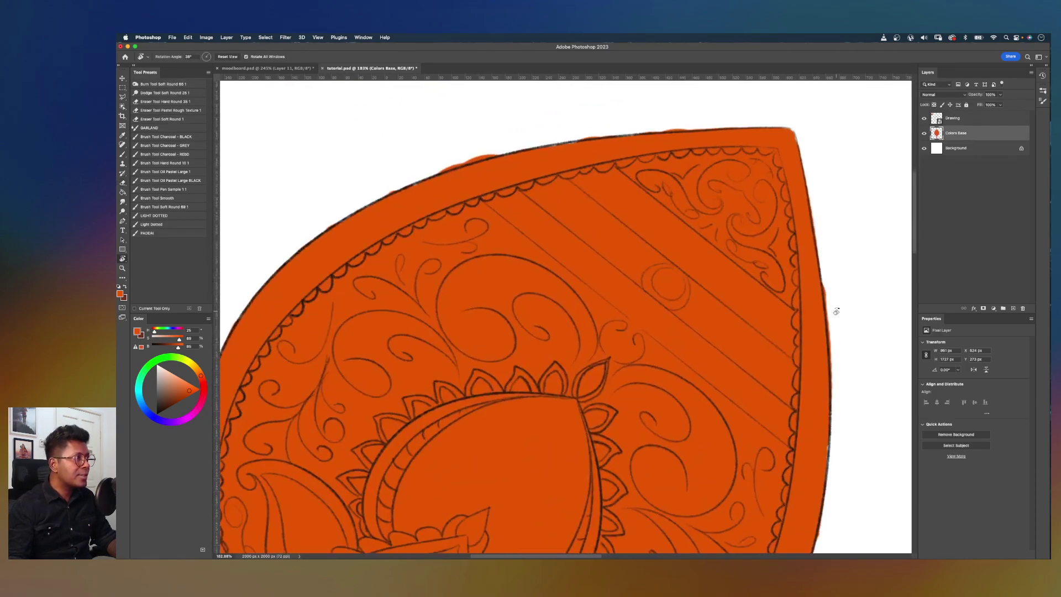
pyautogui.moveTo(566, 249); pyautogui.dragTo(601, 293)
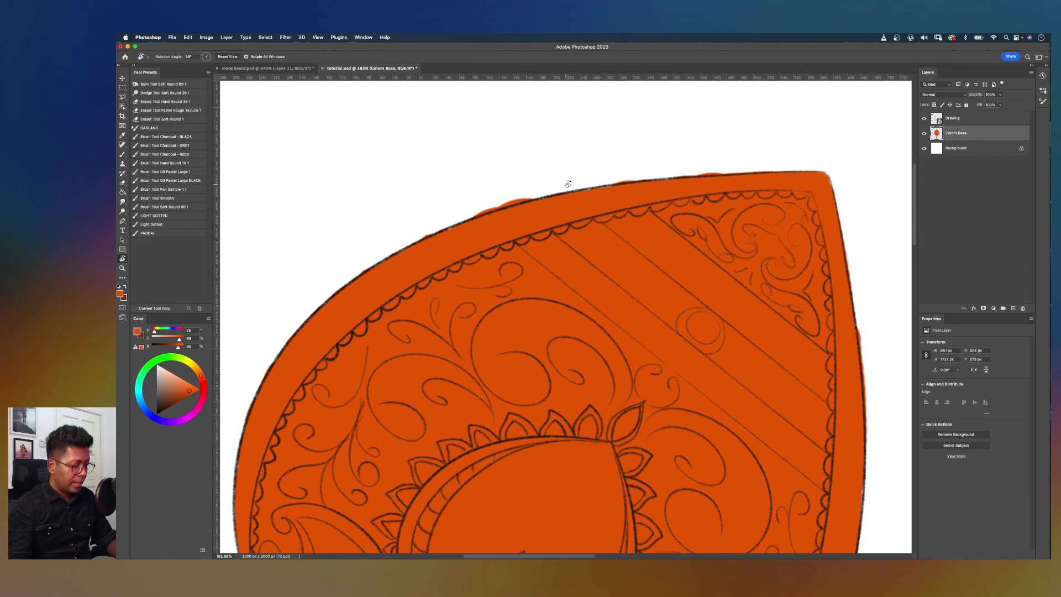
pyautogui.press('e')
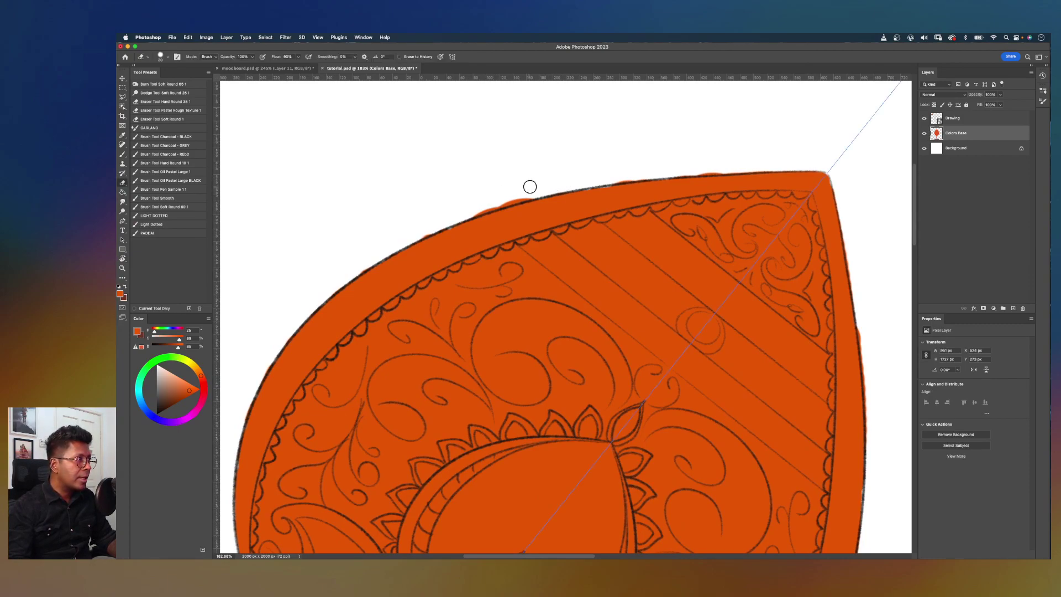
pyautogui.moveTo(464, 211)
pyautogui.mouseDown()
pyautogui.moveTo(547, 191)
pyautogui.moveTo(420, 231)
pyautogui.mouseUp()
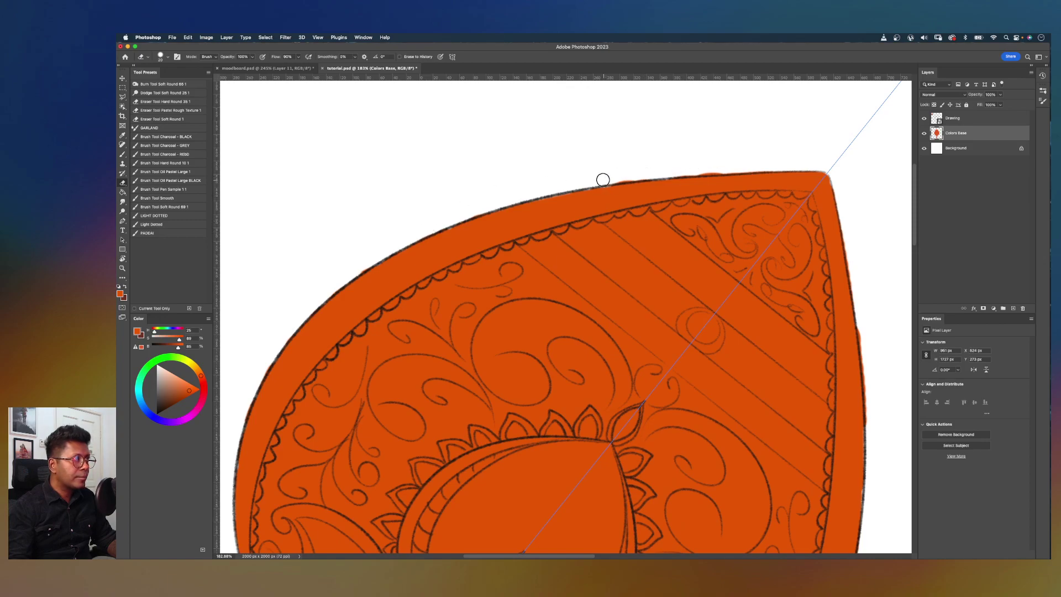
pyautogui.moveTo(670, 170); pyautogui.dragTo(749, 168)
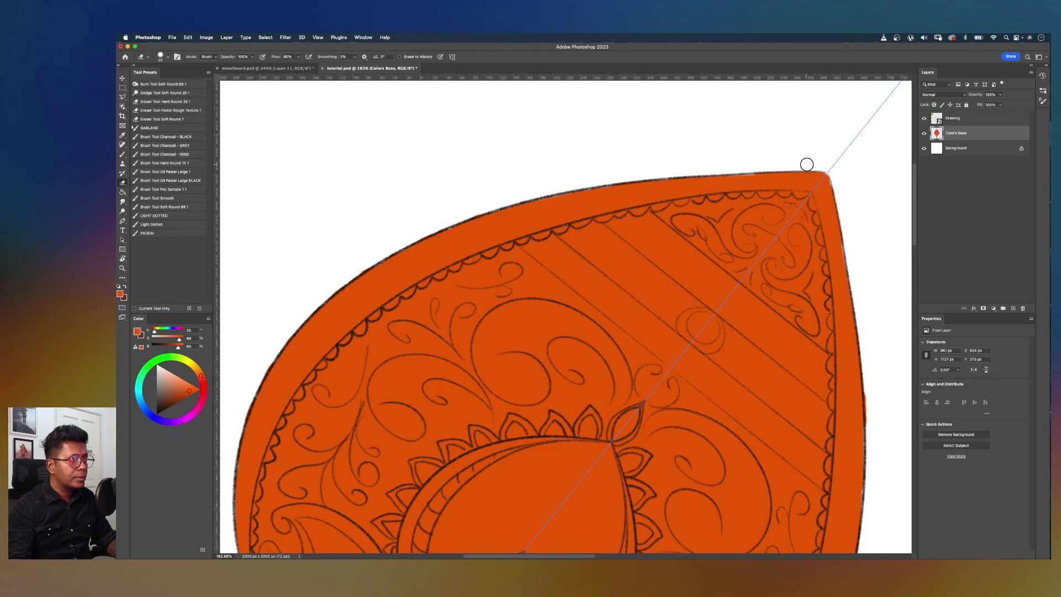
# Step: Reset the canvas rotation to upright with the whole ornament and reference photo in view
pyautogui.scroll(-6, 726, 170)
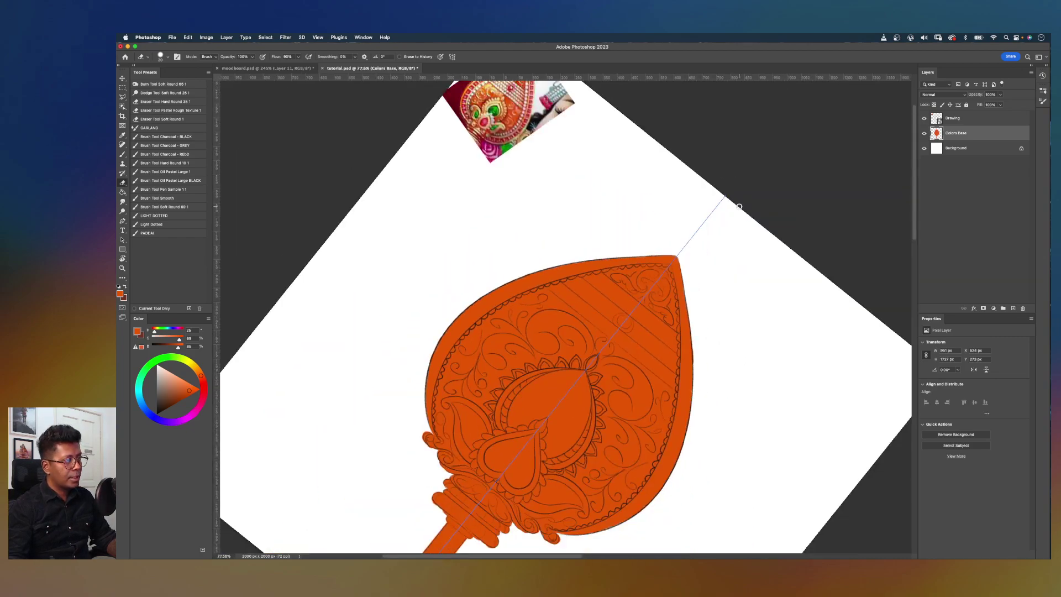
pyautogui.press('r')
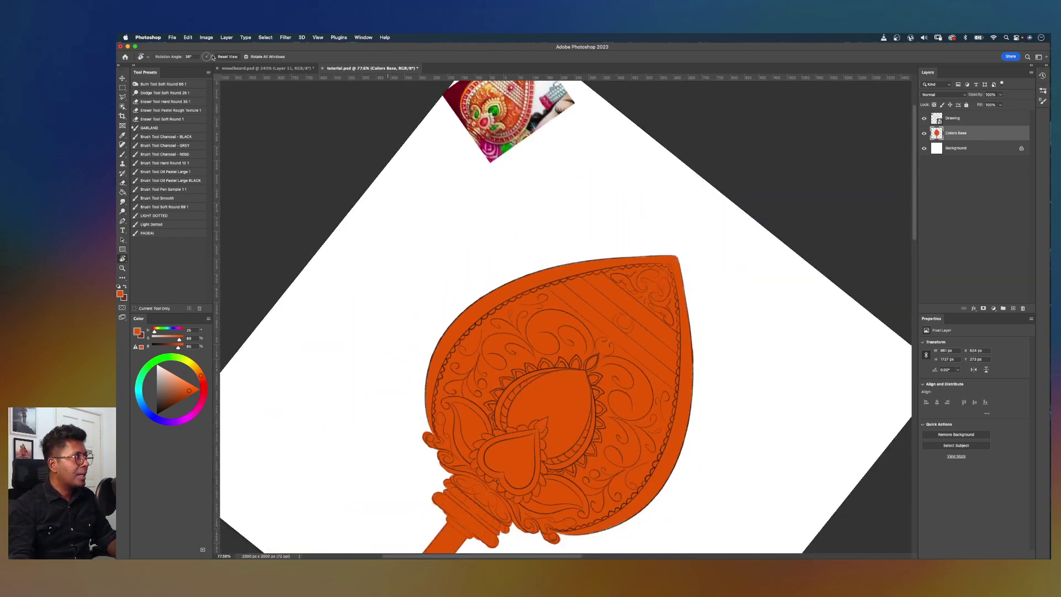
pyautogui.click(226, 57)
pyautogui.scroll(-3, 587, 207)
pyautogui.scroll(4, 588, 207)
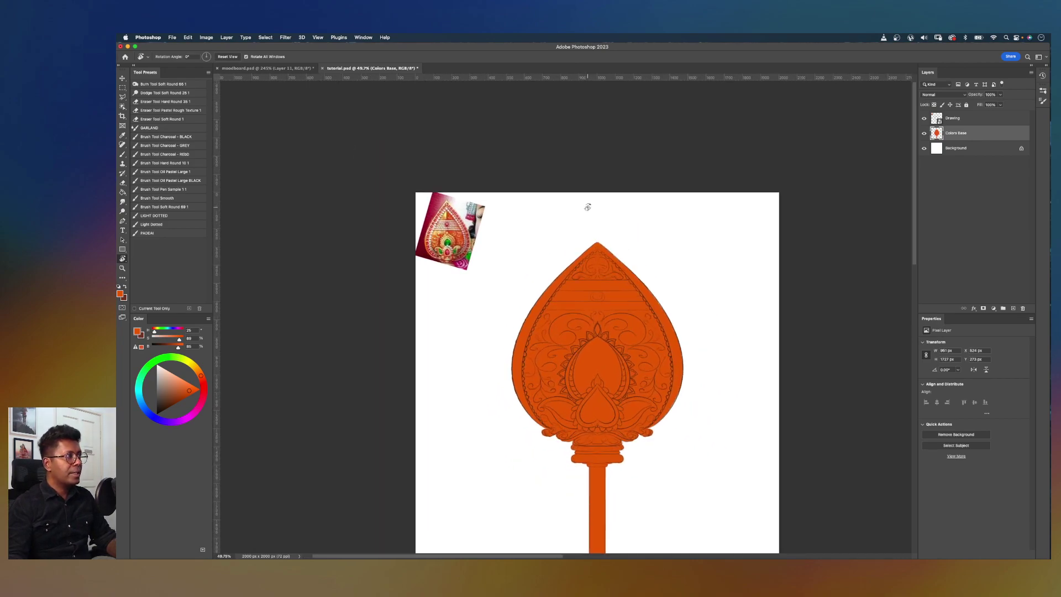
pyautogui.scroll(-2, 613, 224)
# Step: Sample a pale yellow from the reference photo as the brush color
pyautogui.press('b')
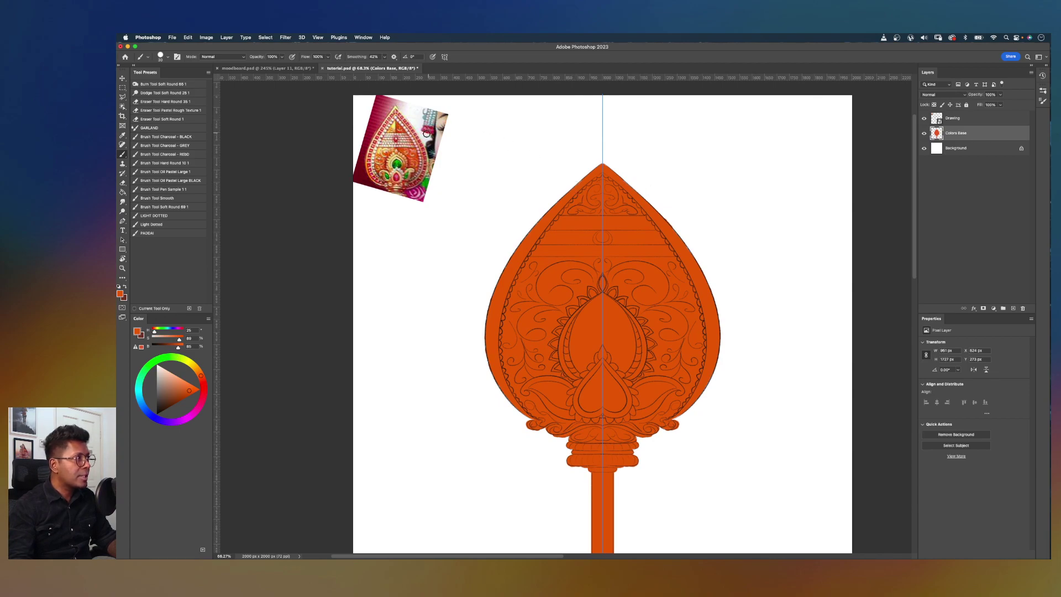
pyautogui.scroll(5, 389, 130)
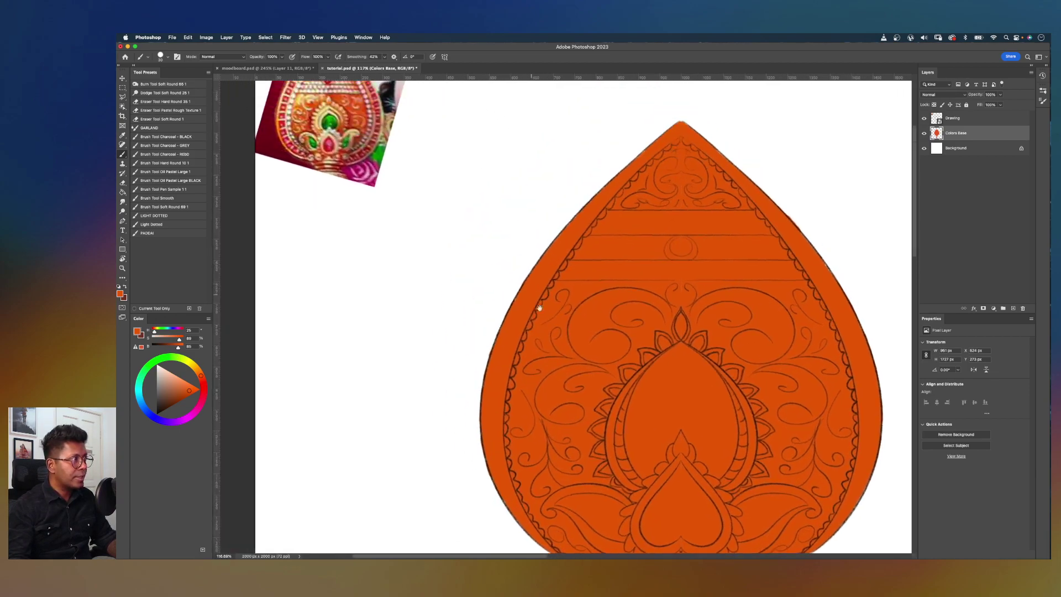
pyautogui.press('i')
pyautogui.moveTo(350, 118); pyautogui.dragTo(362, 138)
pyautogui.press('b')
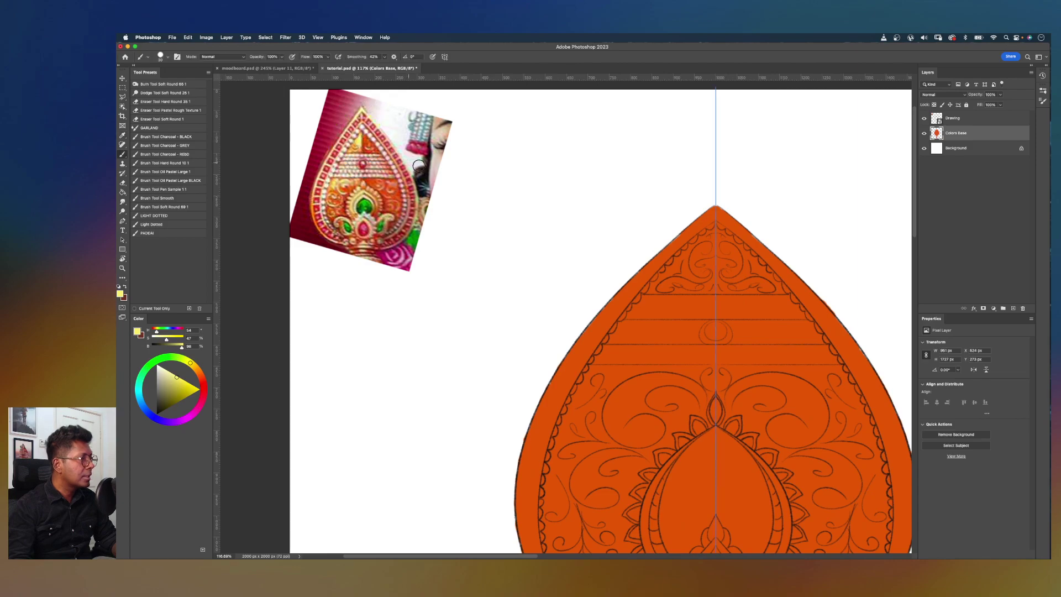
# Step: Add a new layer named Yellow directly above the Colors Base layer
pyautogui.scroll(2, 437, 172)
pyautogui.scroll(-4, 437, 172)
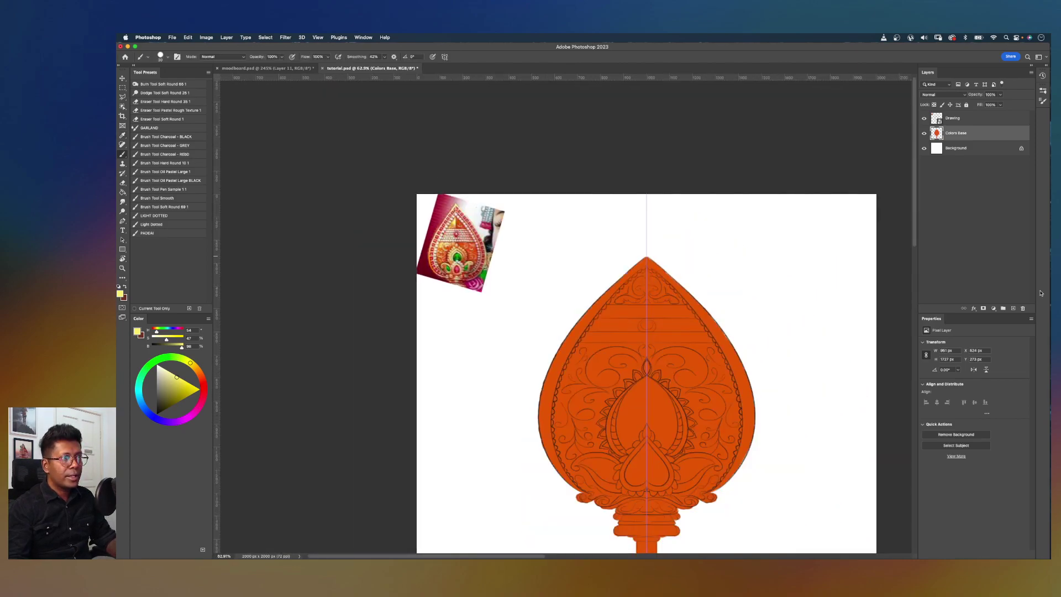
pyautogui.click(1013, 309)
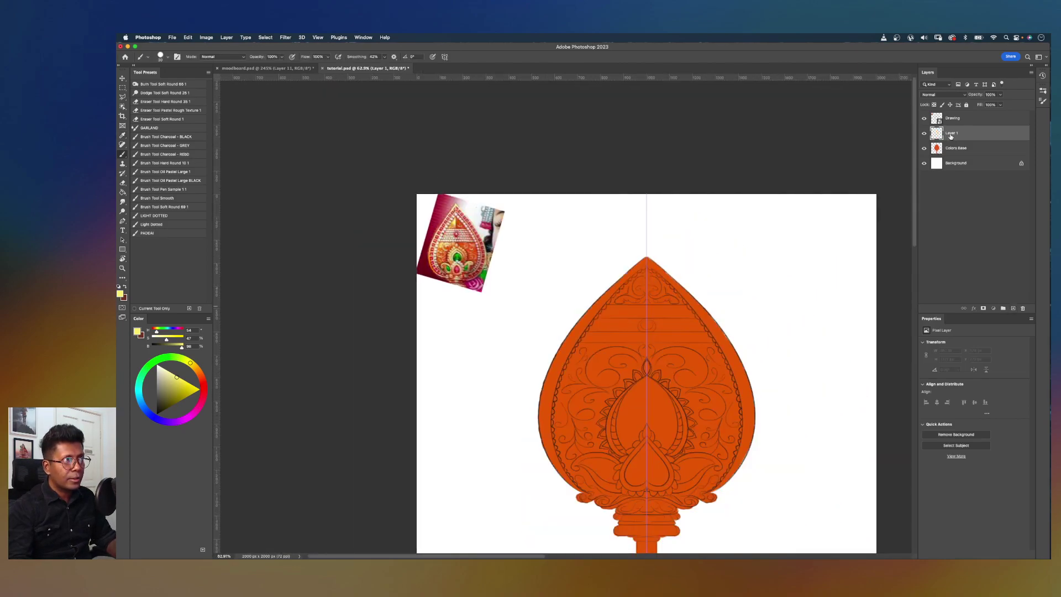
pyautogui.write('Yellow')
pyautogui.press('Return')
# Step: Paint the first yellow strokes on the middle of the upper outer border band, mirrored on both sides
pyautogui.scroll(4, 592, 274)
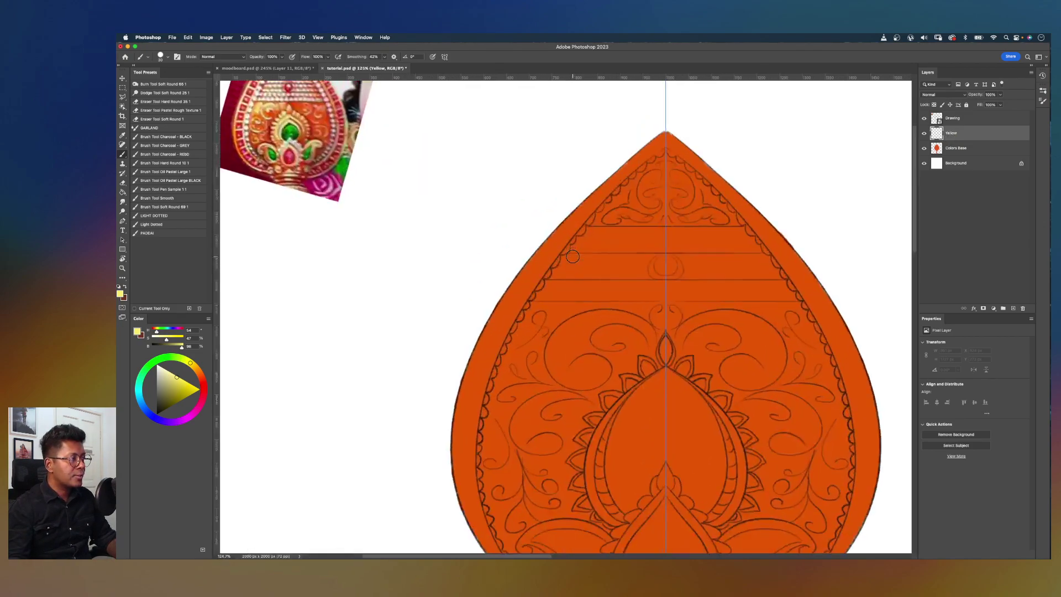
pyautogui.moveTo(589, 292); pyautogui.dragTo(571, 248)
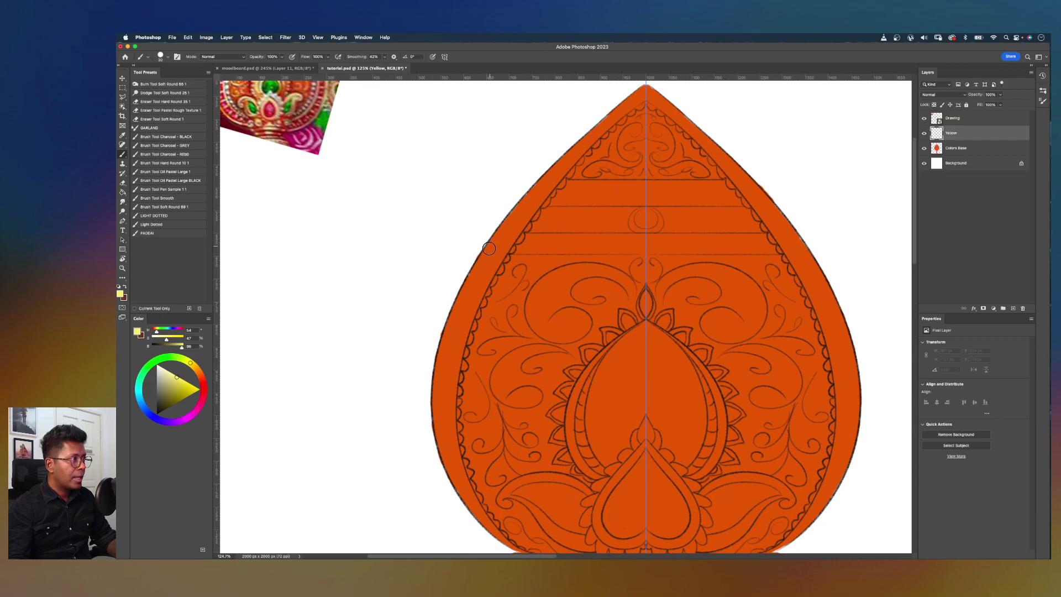
pyautogui.moveTo(490, 257)
pyautogui.mouseDown()
pyautogui.moveTo(482, 271)
pyautogui.moveTo(538, 195)
pyautogui.moveTo(494, 244)
pyautogui.moveTo(491, 264)
pyautogui.mouseUp()
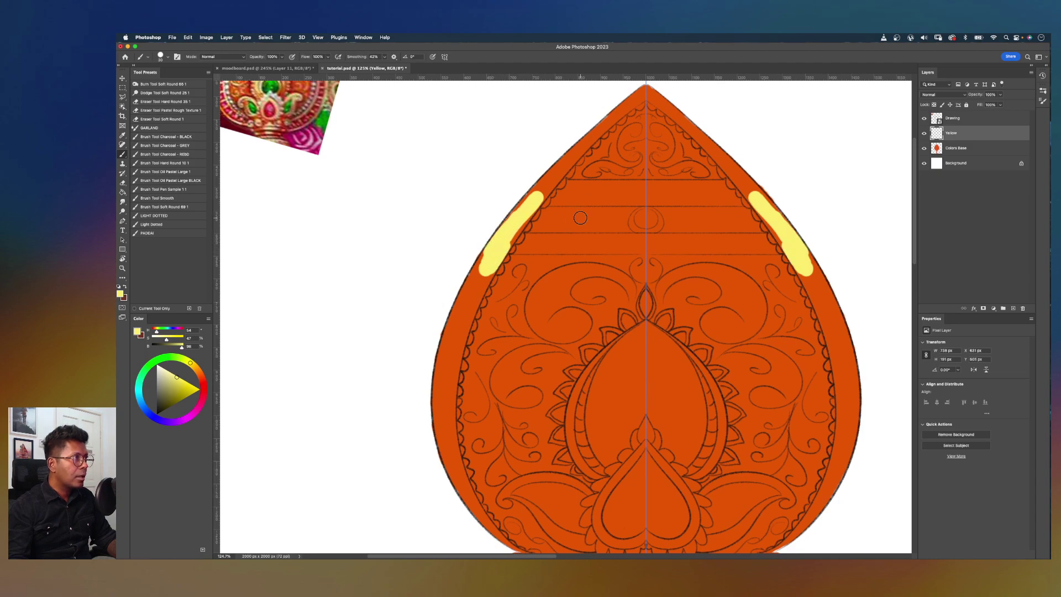
pyautogui.scroll(-3, 581, 218)
pyautogui.scroll(-3, 617, 249)
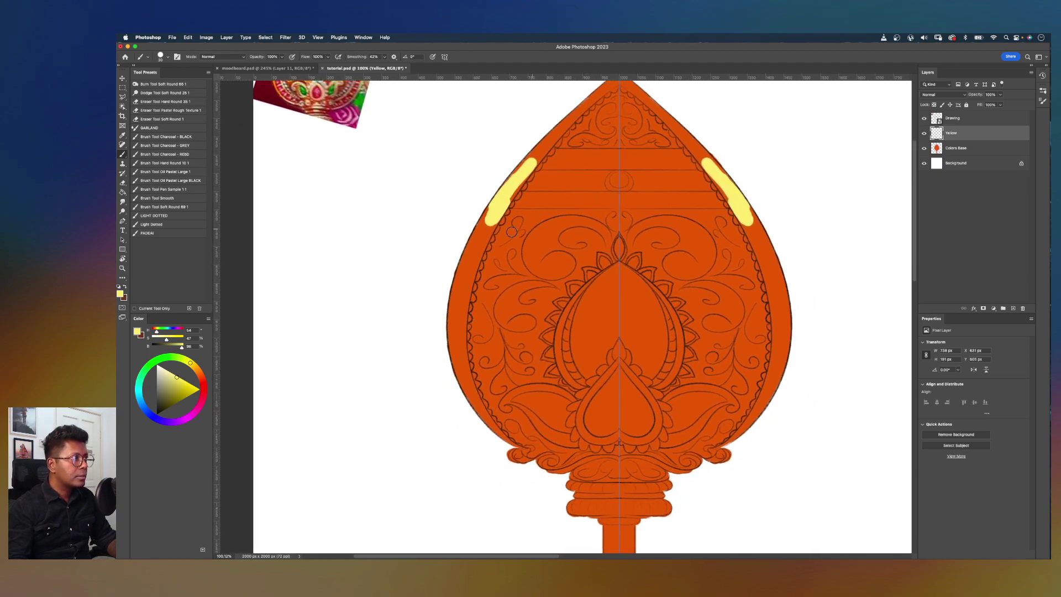
pyautogui.moveTo(488, 220)
pyautogui.mouseDown()
pyautogui.moveTo(476, 240)
pyautogui.moveTo(491, 216)
pyautogui.mouseUp()
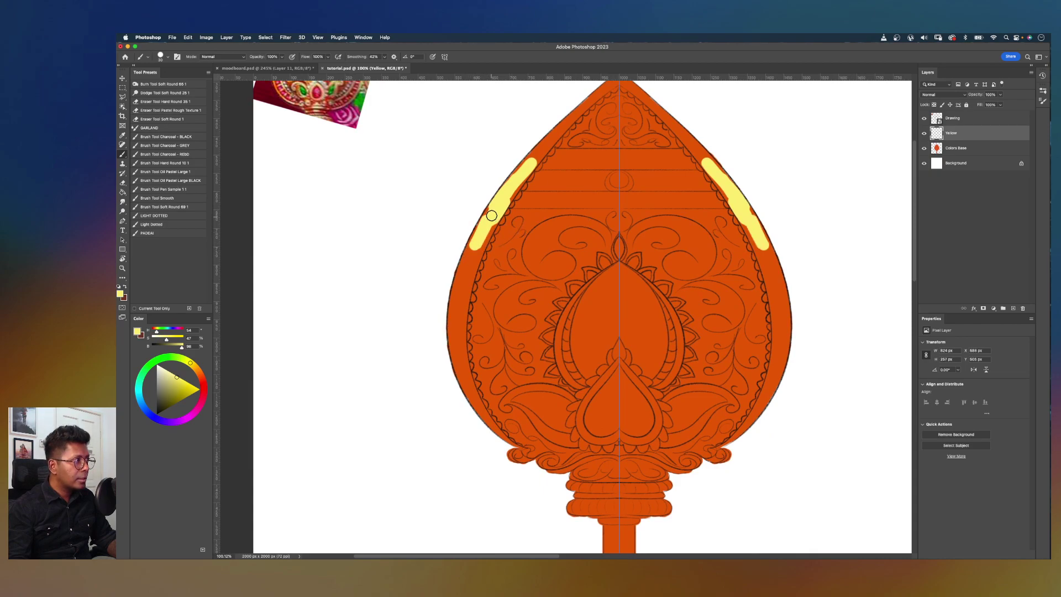
# Step: Extend the yellow strokes farther up the outer border band with a smaller brush, following the reference photo
pyautogui.scroll(-3, 480, 231)
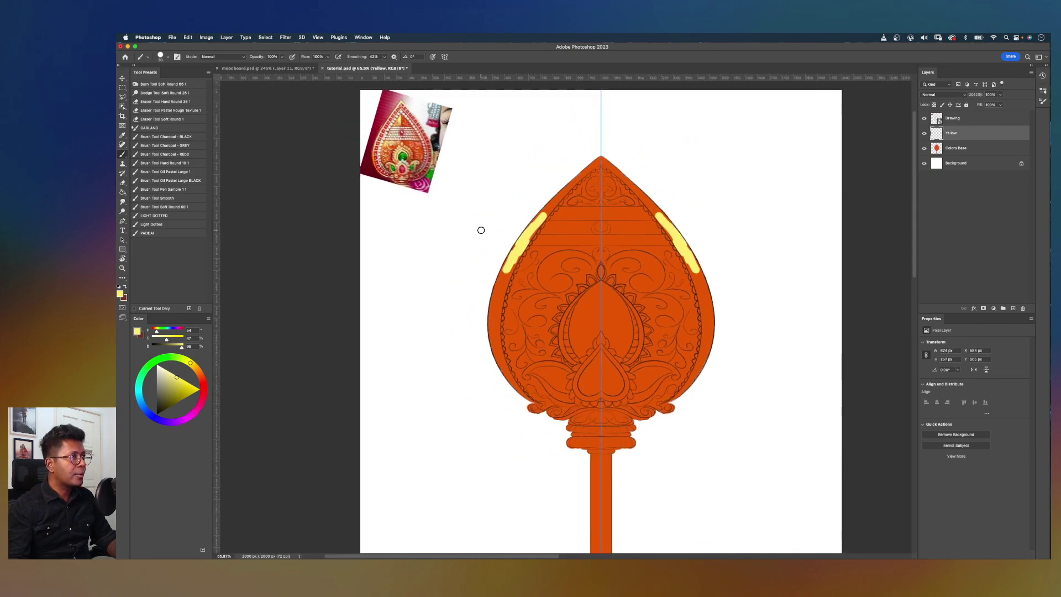
pyautogui.scroll(4, 660, 205)
pyautogui.scroll(3, 665, 226)
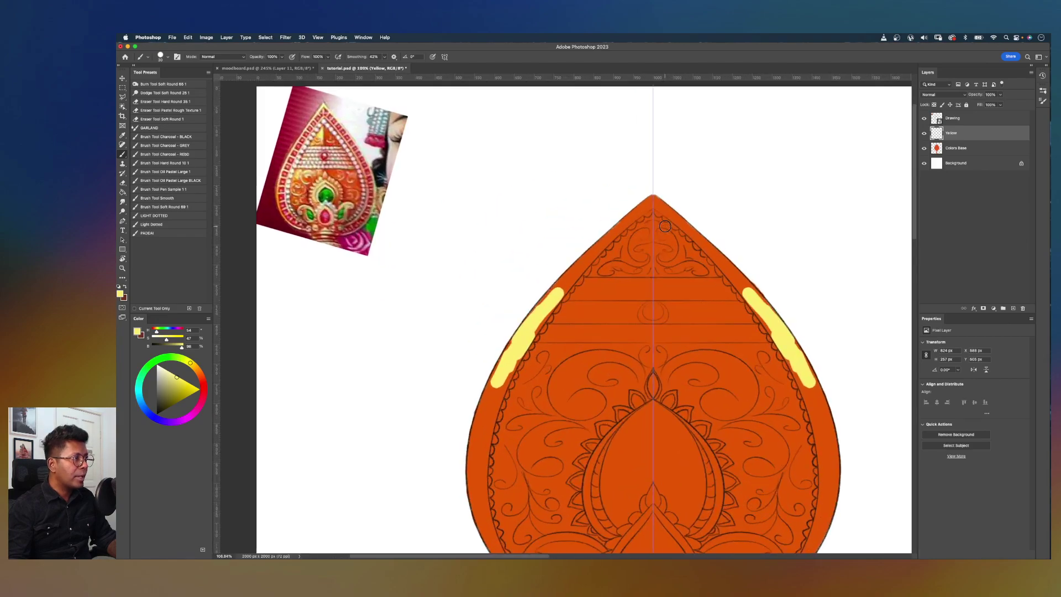
pyautogui.scroll(3, 572, 239)
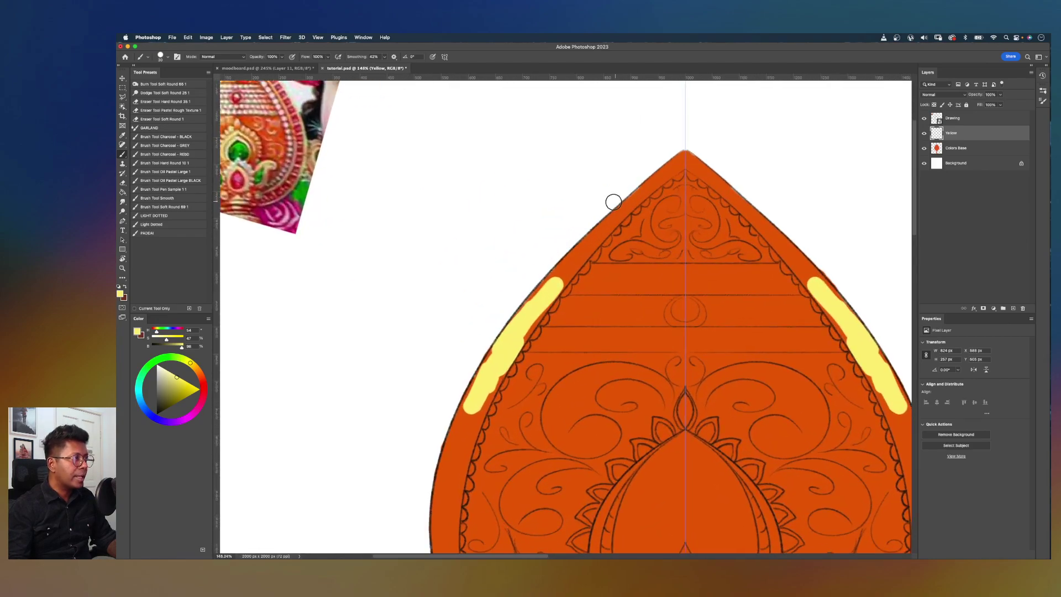
pyautogui.press('[')
pyautogui.moveTo(569, 265); pyautogui.dragTo(520, 316)
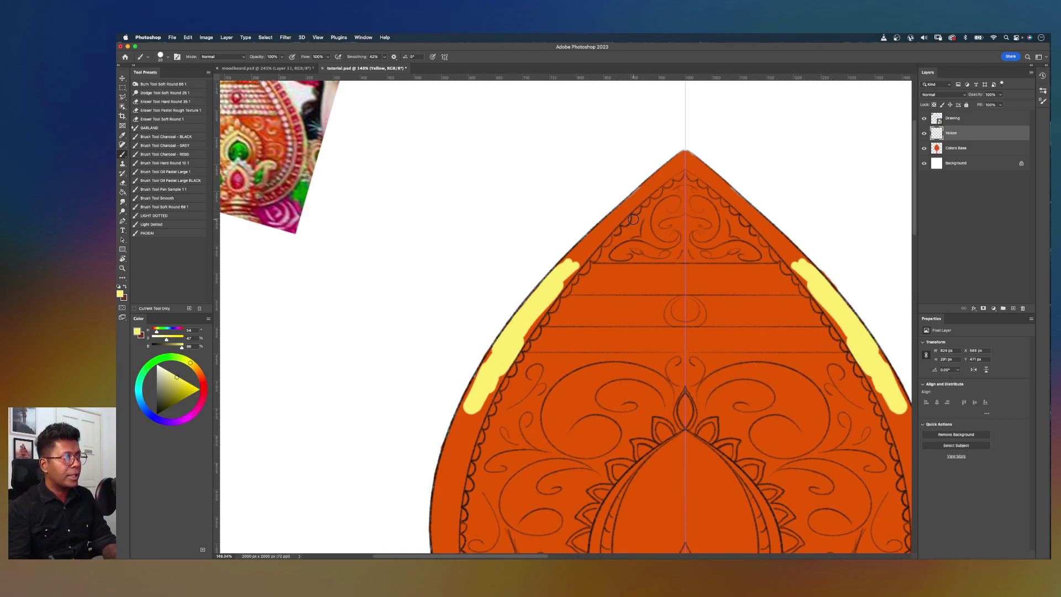
# Step: Fill the top of the outer border band yellow up to the ornament's tip, reducing the brush size for the edges
pyautogui.scroll(5, 633, 220)
pyautogui.moveTo(723, 109); pyautogui.dragTo(552, 253)
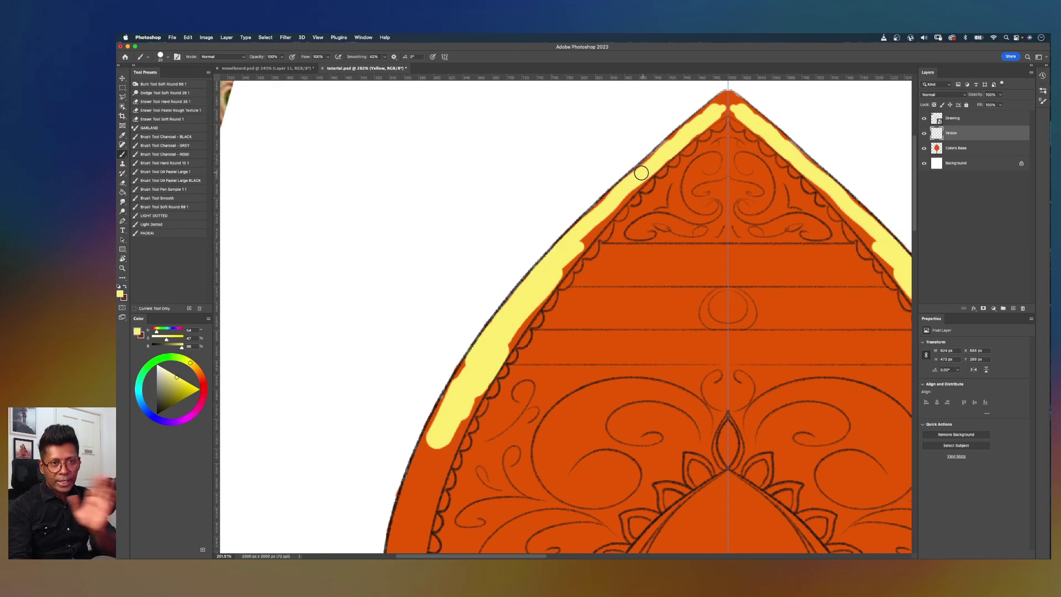
pyautogui.moveTo(717, 112)
pyautogui.mouseDown()
pyautogui.moveTo(730, 100)
pyautogui.moveTo(698, 125)
pyautogui.moveTo(716, 104)
pyautogui.moveTo(698, 114)
pyautogui.moveTo(601, 208)
pyautogui.moveTo(576, 237)
pyautogui.moveTo(725, 102)
pyautogui.moveTo(620, 189)
pyautogui.moveTo(560, 267)
pyautogui.moveTo(596, 219)
pyautogui.moveTo(575, 244)
pyautogui.moveTo(674, 163)
pyautogui.mouseUp()
pyautogui.press('[')
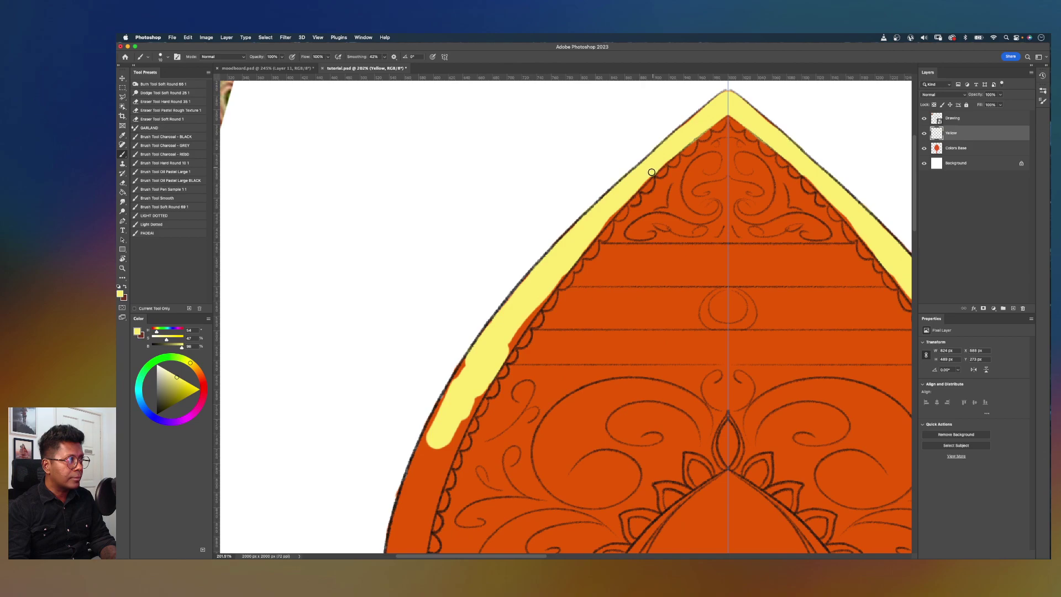
# Step: Clean up the upper outer border band's edges in yellow and extend the fill down toward the ornament's widest part
pyautogui.moveTo(644, 182); pyautogui.dragTo(600, 231)
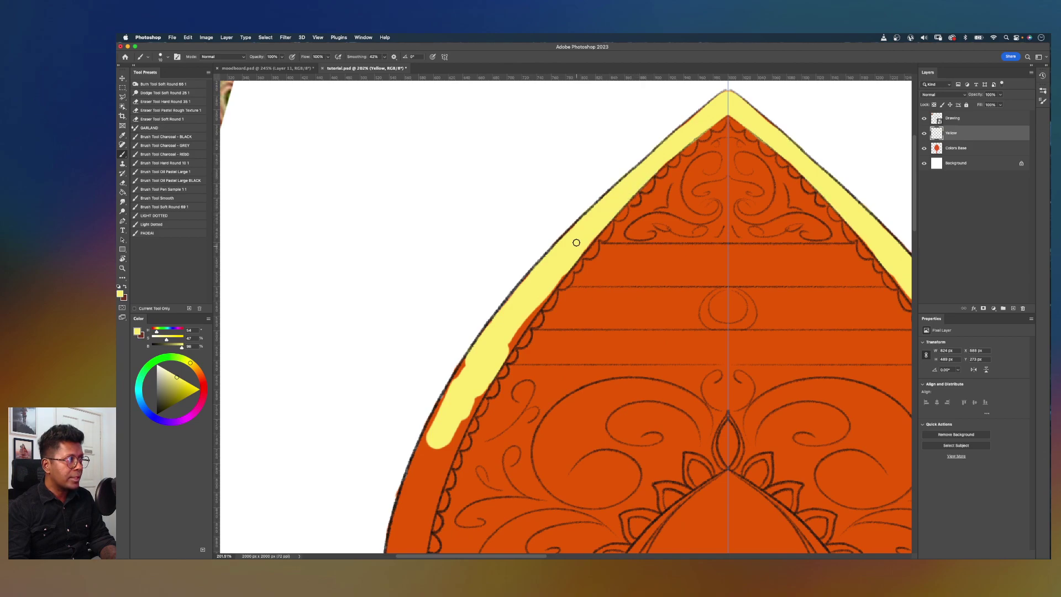
pyautogui.scroll(-5, 544, 295)
pyautogui.hscroll(-3, 544, 295)
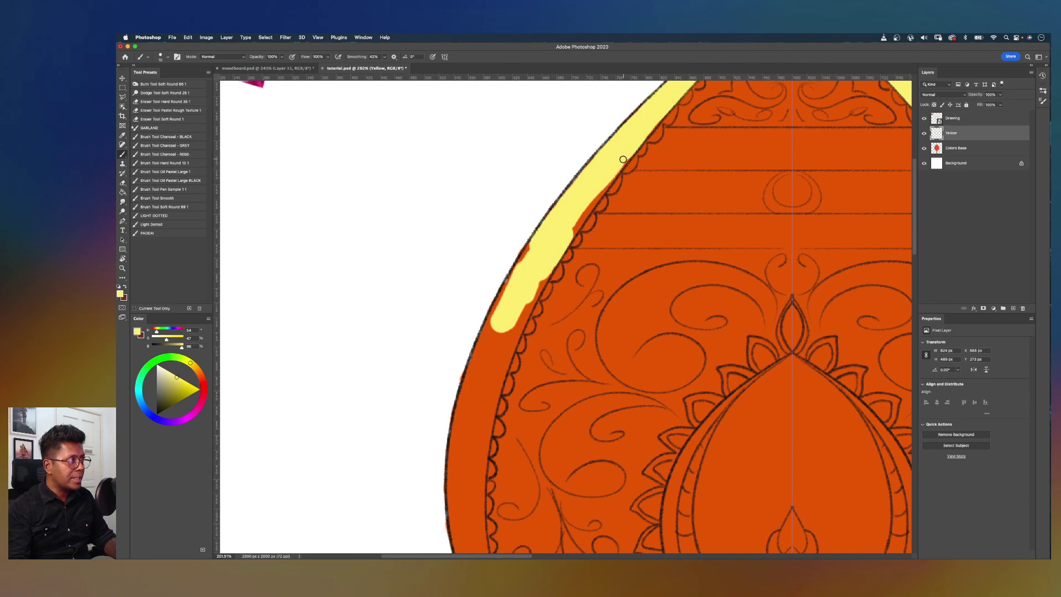
pyautogui.moveTo(610, 182); pyautogui.dragTo(559, 251)
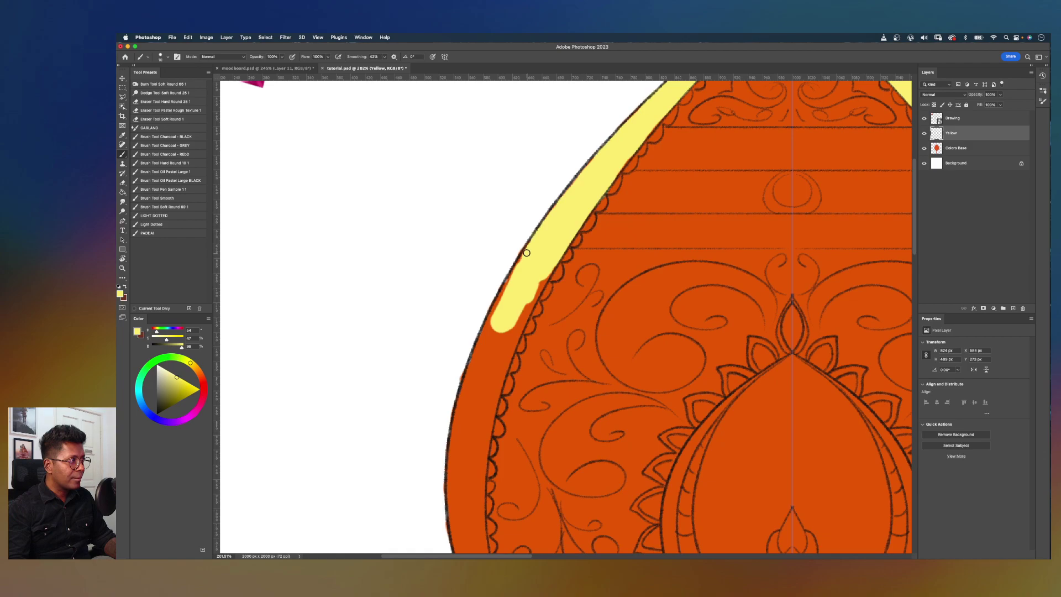
pyautogui.press(']')
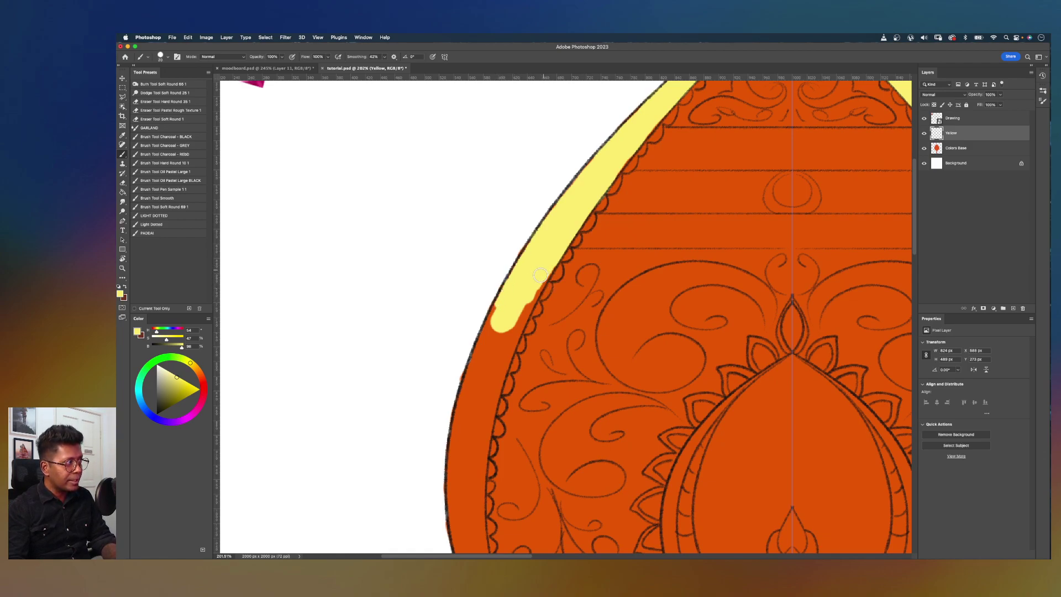
pyautogui.moveTo(528, 299)
pyautogui.mouseDown()
pyautogui.moveTo(485, 371)
pyautogui.moveTo(511, 316)
pyautogui.moveTo(482, 368)
pyautogui.moveTo(504, 297)
pyautogui.mouseUp()
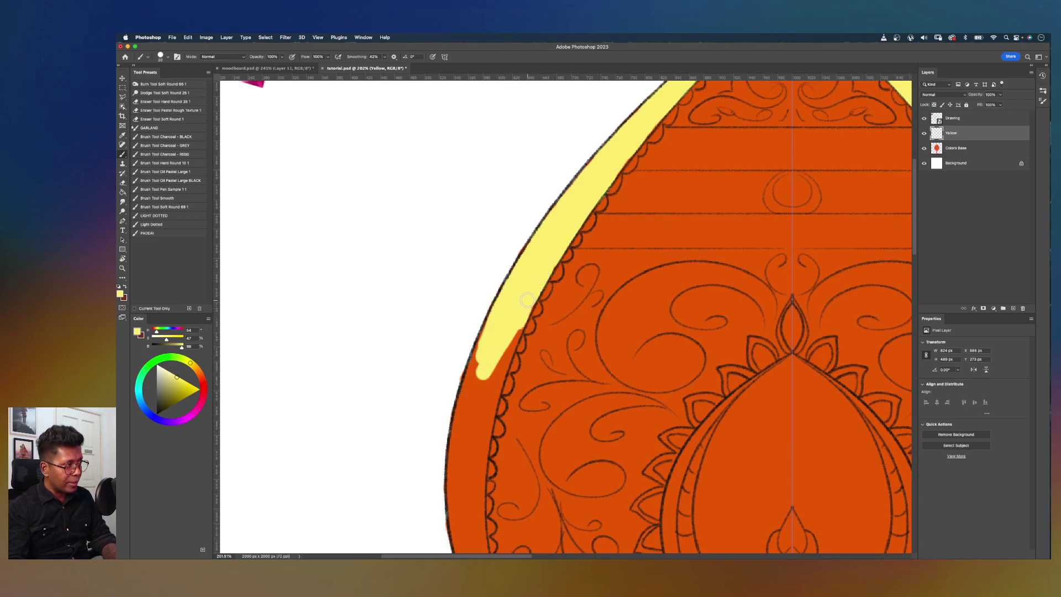
pyautogui.moveTo(513, 333)
pyautogui.mouseDown()
pyautogui.moveTo(481, 419)
pyautogui.moveTo(497, 354)
pyautogui.moveTo(477, 386)
pyautogui.mouseUp()
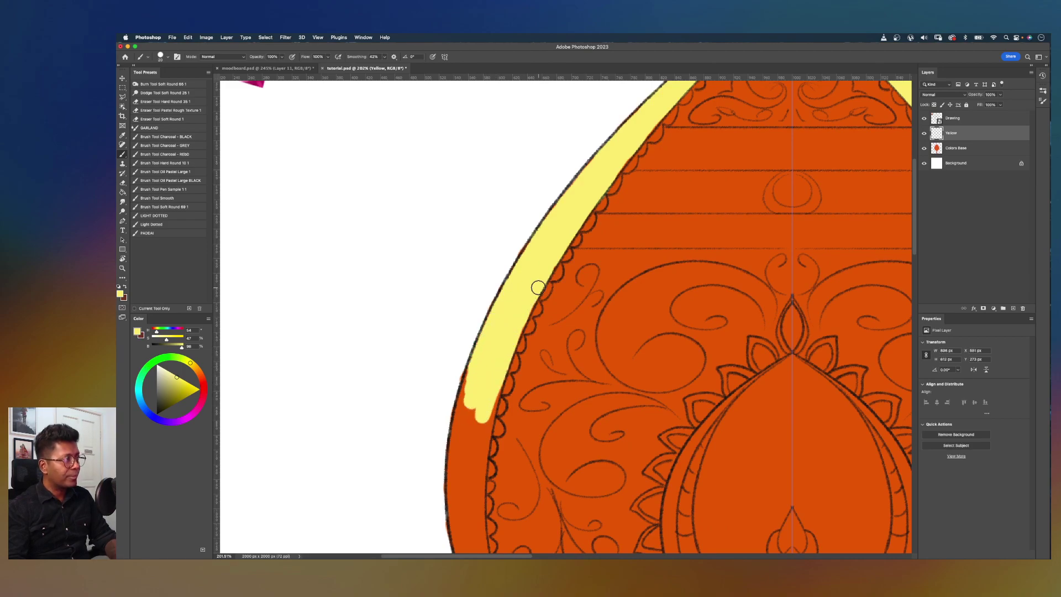
# Step: Rotate the canvas so the ornament lies sideways and paint the outer border band yellow around its widest curve
pyautogui.scroll(-10, 539, 284)
pyautogui.scroll(7, 540, 284)
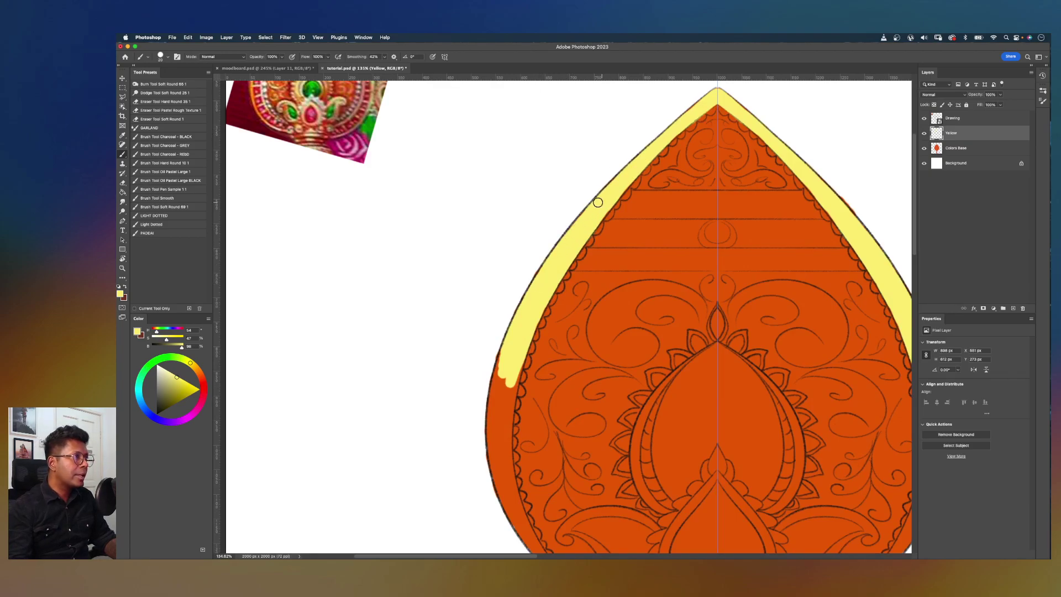
pyautogui.scroll(-5, 602, 230)
pyautogui.press('r')
pyautogui.moveTo(738, 302); pyautogui.dragTo(531, 424)
pyautogui.press('b')
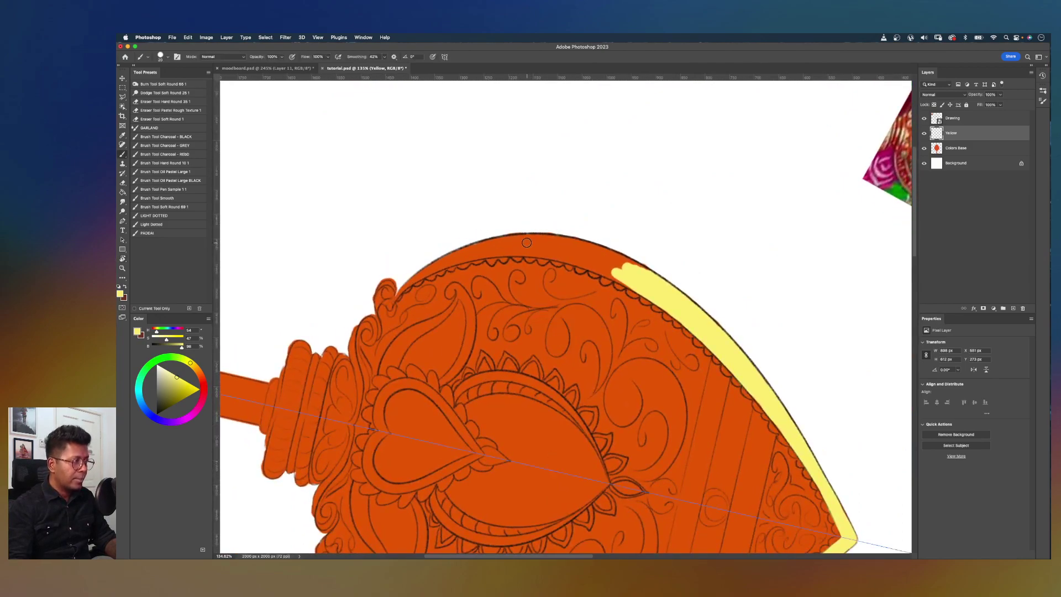
pyautogui.moveTo(509, 243)
pyautogui.mouseDown()
pyautogui.moveTo(561, 248)
pyautogui.moveTo(536, 249)
pyautogui.moveTo(660, 297)
pyautogui.moveTo(615, 263)
pyautogui.moveTo(538, 243)
pyautogui.moveTo(622, 262)
pyautogui.moveTo(655, 282)
pyautogui.moveTo(553, 245)
pyautogui.mouseUp()
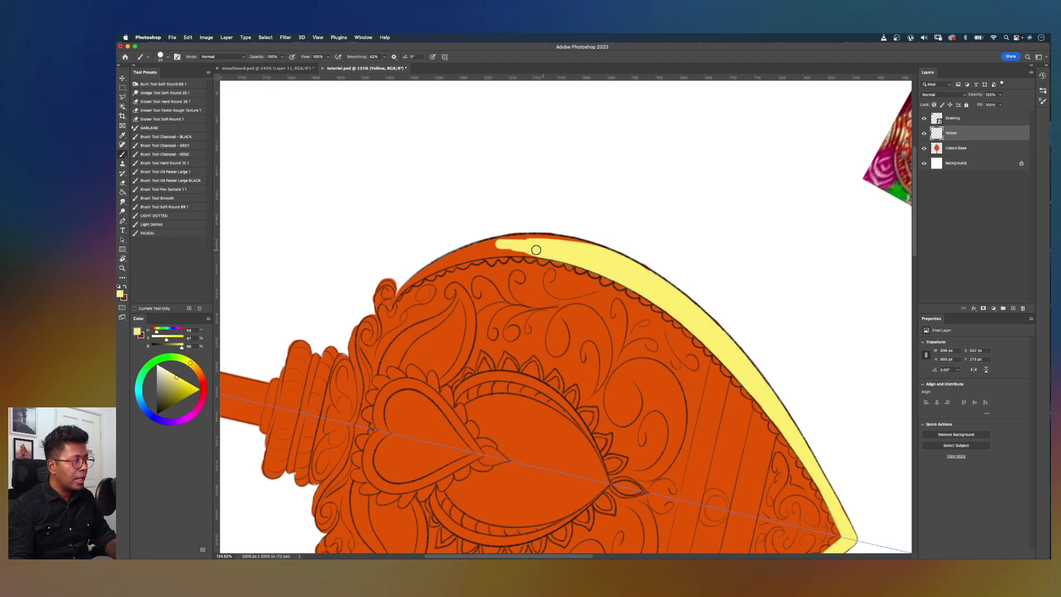
pyautogui.moveTo(479, 252)
pyautogui.mouseDown()
pyautogui.moveTo(543, 239)
pyautogui.moveTo(596, 256)
pyautogui.moveTo(509, 244)
pyautogui.moveTo(590, 249)
pyautogui.mouseUp()
pyautogui.moveTo(470, 255)
pyautogui.mouseDown()
pyautogui.moveTo(567, 256)
pyautogui.moveTo(523, 249)
pyautogui.moveTo(562, 249)
pyautogui.mouseUp()
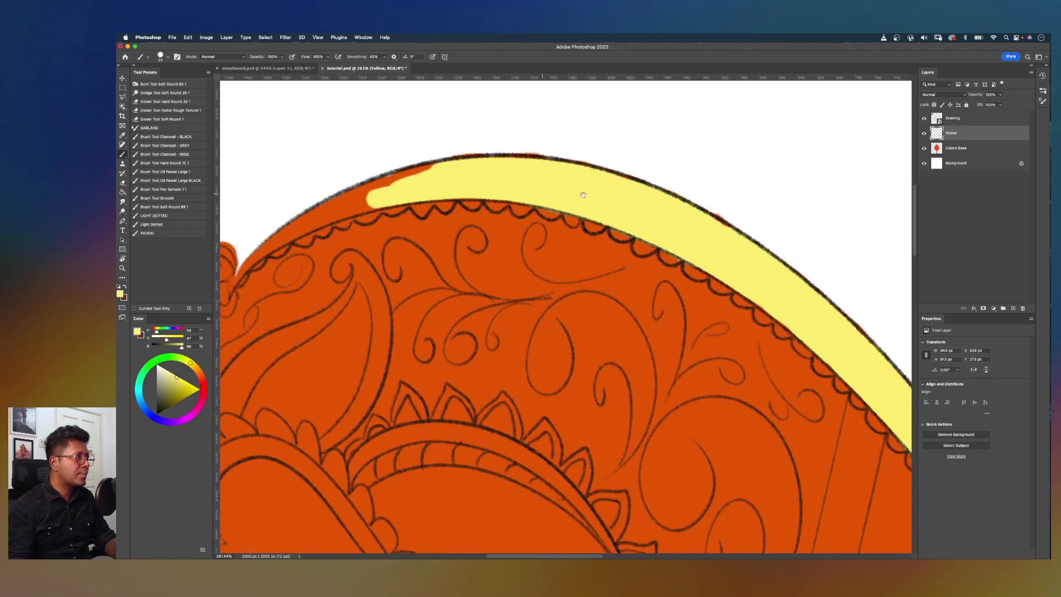
# Step: Fill the lower tapered end of the outer border band yellow with a smaller brush, covering the remaining orange along its edge
pyautogui.moveTo(559, 194); pyautogui.dragTo(623, 207)
pyautogui.moveTo(460, 248)
pyautogui.mouseDown()
pyautogui.moveTo(553, 209)
pyautogui.moveTo(482, 239)
pyautogui.moveTo(552, 222)
pyautogui.moveTo(484, 237)
pyautogui.moveTo(597, 188)
pyautogui.moveTo(537, 211)
pyautogui.mouseUp()
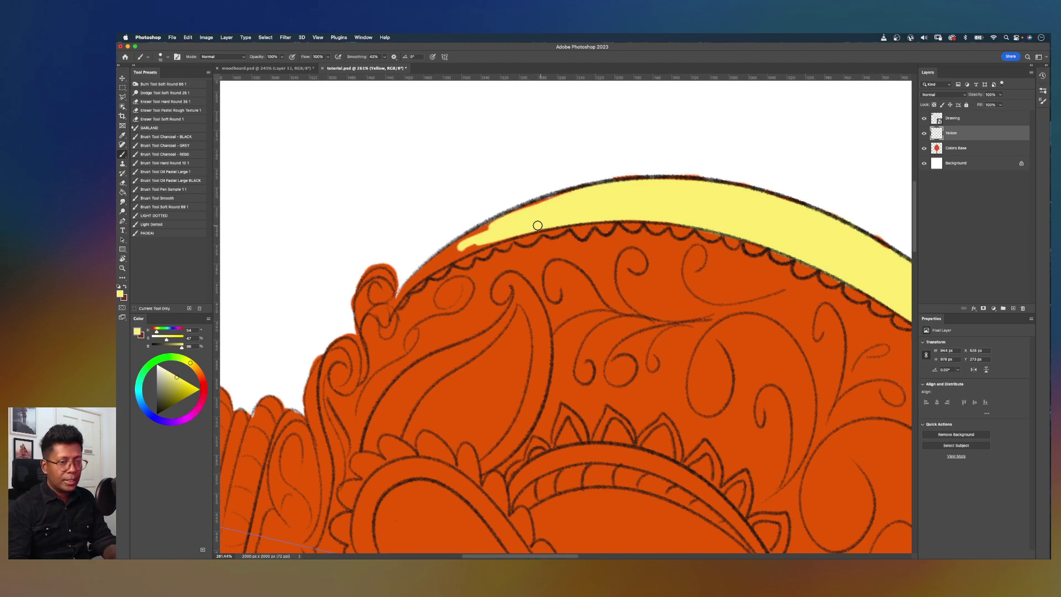
pyautogui.moveTo(399, 301)
pyautogui.mouseDown()
pyautogui.moveTo(471, 242)
pyautogui.moveTo(400, 297)
pyautogui.moveTo(504, 231)
pyautogui.moveTo(418, 275)
pyautogui.mouseUp()
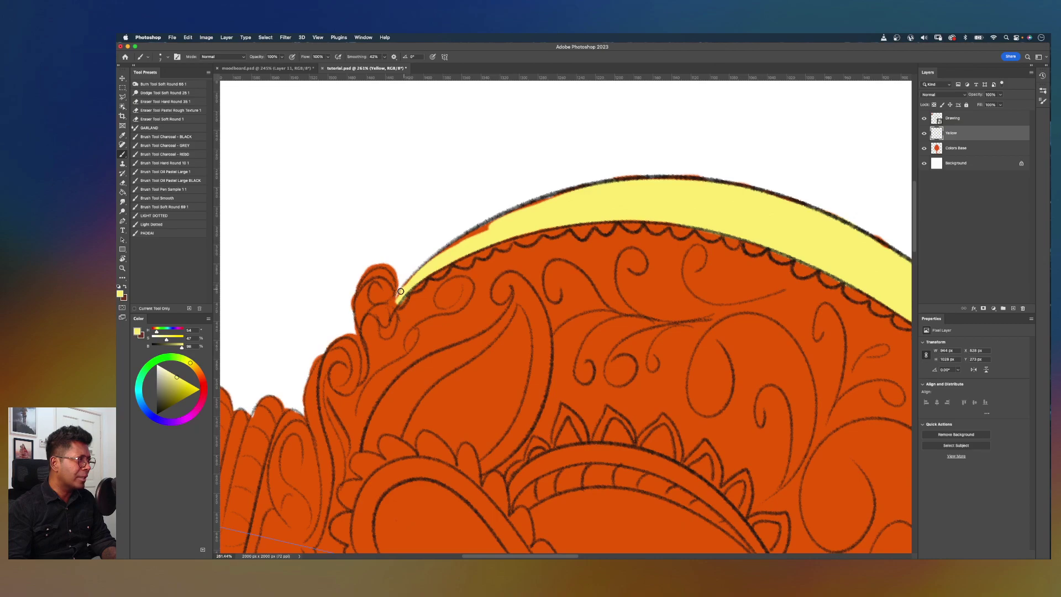
pyautogui.moveTo(470, 235); pyautogui.dragTo(583, 194)
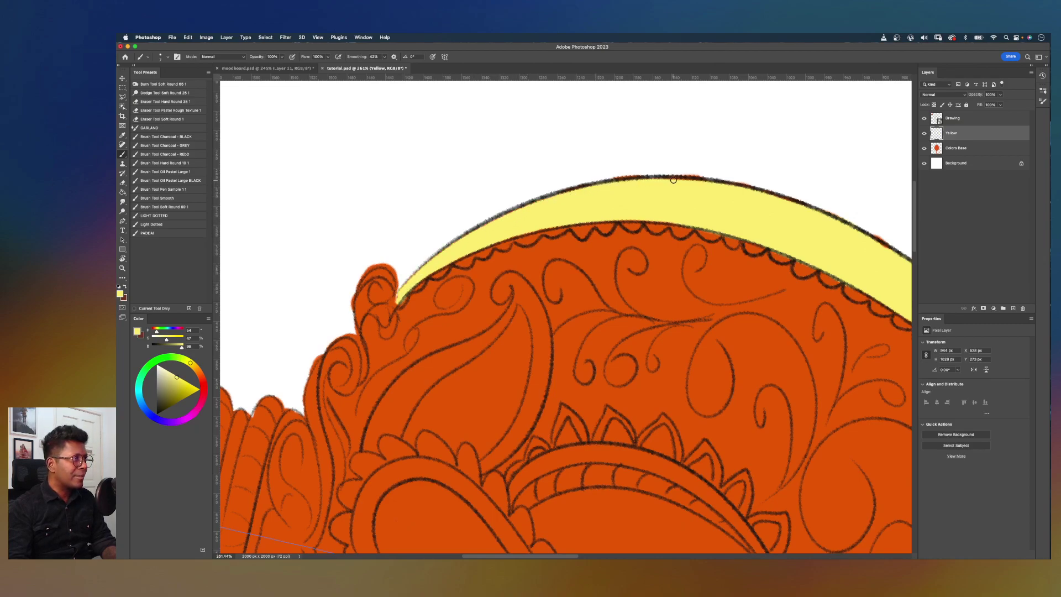
# Step: Reset the canvas rotation to upright and examine the whole yellow outer border together with the reference photo
pyautogui.press('super+minus')
pyautogui.press('super+minus')
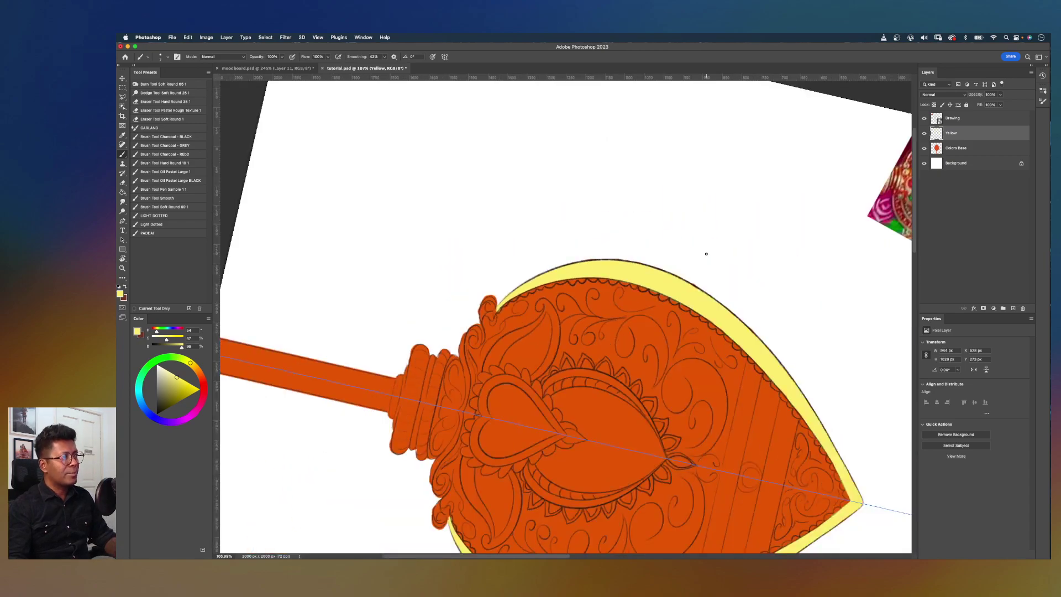
pyautogui.press('r')
pyautogui.click(228, 57)
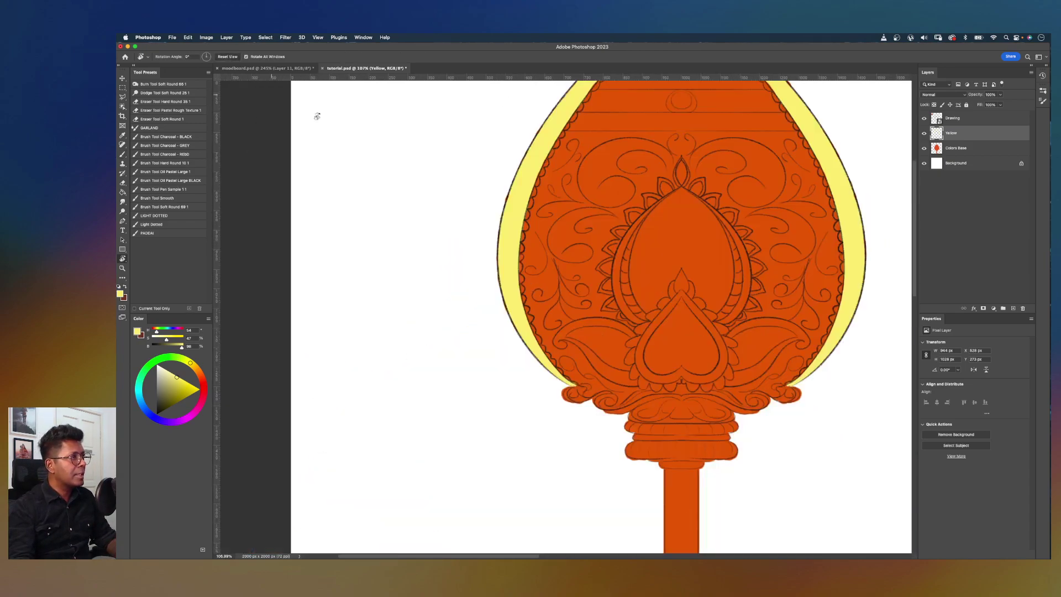
pyautogui.press('super+minus')
pyautogui.moveTo(625, 269); pyautogui.dragTo(599, 325)
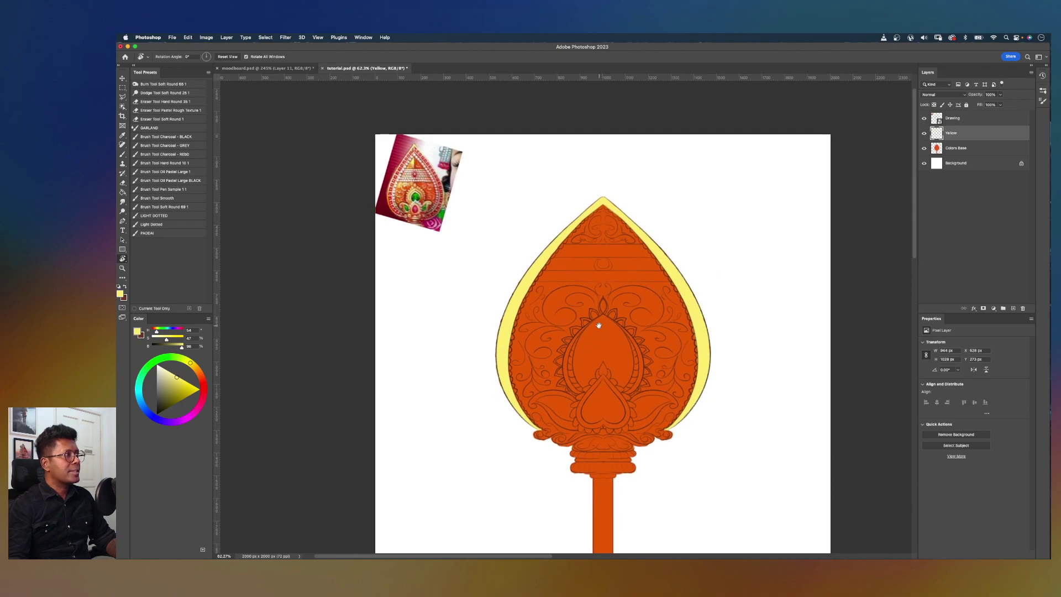
pyautogui.scroll(2, 599, 325)
pyautogui.scroll(2, 595, 290)
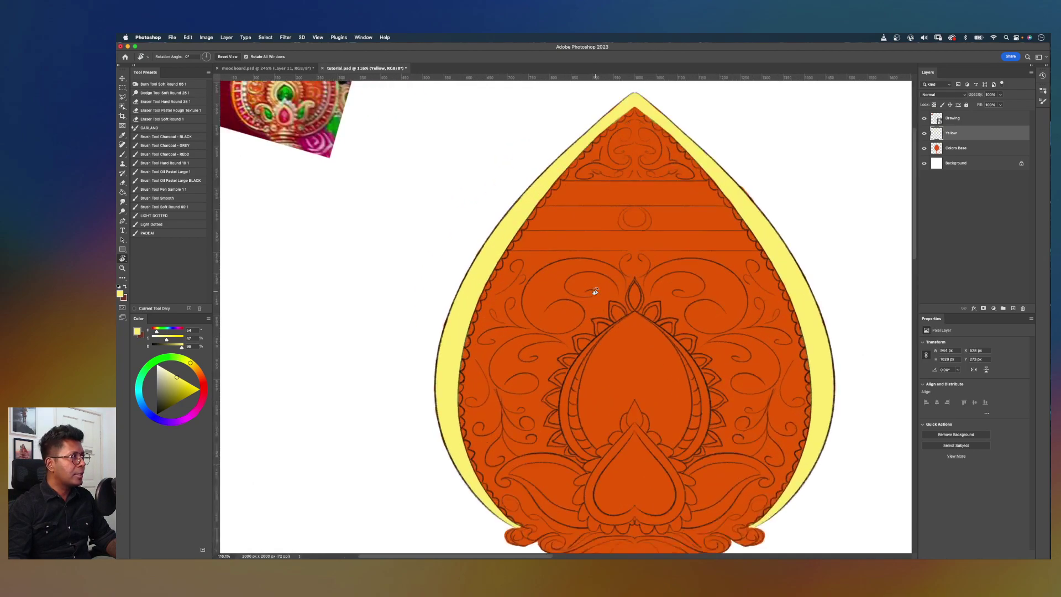
pyautogui.scroll(2, 630, 266)
pyautogui.scroll(3, 622, 253)
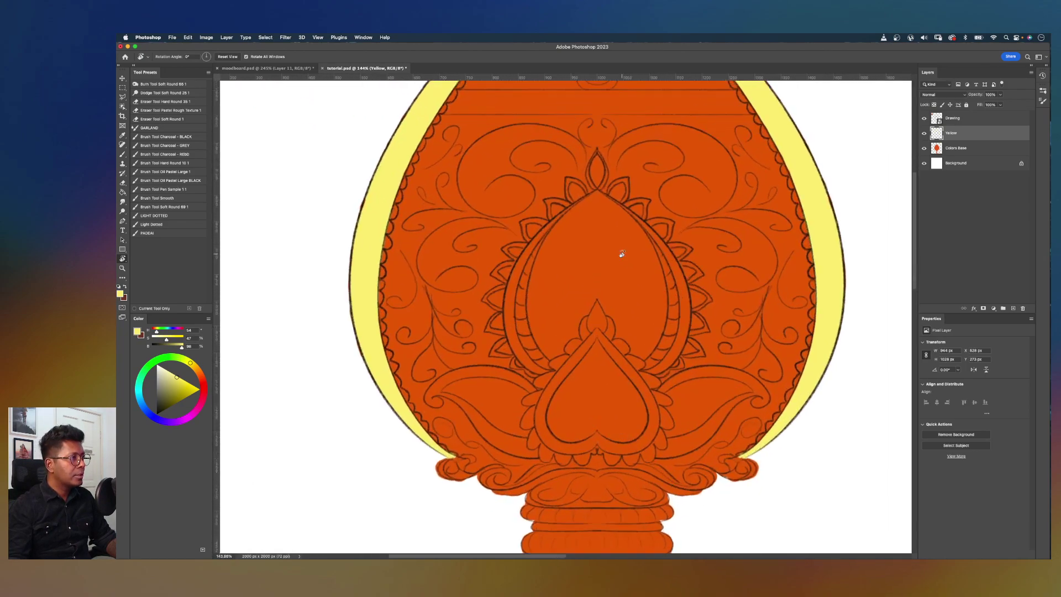
# Step: Paint the segmented border around the central teardrop yellow from its lower ends up both sides, mirrored
pyautogui.press('b')
pyautogui.moveTo(499, 363)
pyautogui.mouseDown()
pyautogui.moveTo(524, 402)
pyautogui.moveTo(571, 382)
pyautogui.moveTo(527, 402)
pyautogui.moveTo(497, 380)
pyautogui.moveTo(509, 396)
pyautogui.moveTo(474, 342)
pyautogui.moveTo(521, 377)
pyautogui.mouseUp()
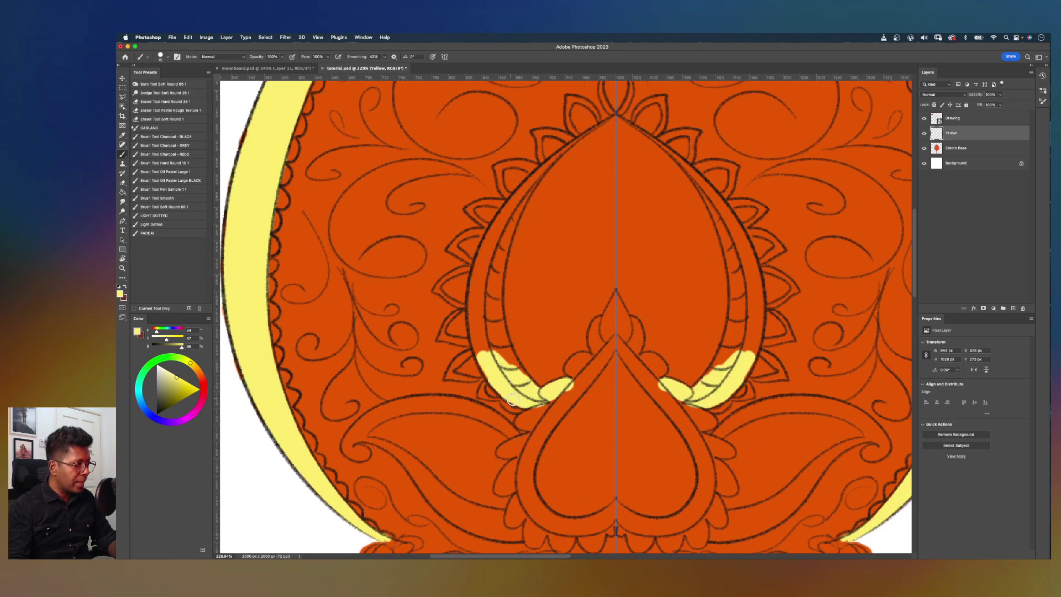
pyautogui.moveTo(495, 324)
pyautogui.mouseDown()
pyautogui.moveTo(506, 350)
pyautogui.moveTo(479, 324)
pyautogui.moveTo(487, 361)
pyautogui.moveTo(495, 354)
pyautogui.moveTo(477, 340)
pyautogui.moveTo(481, 270)
pyautogui.moveTo(494, 336)
pyautogui.mouseUp()
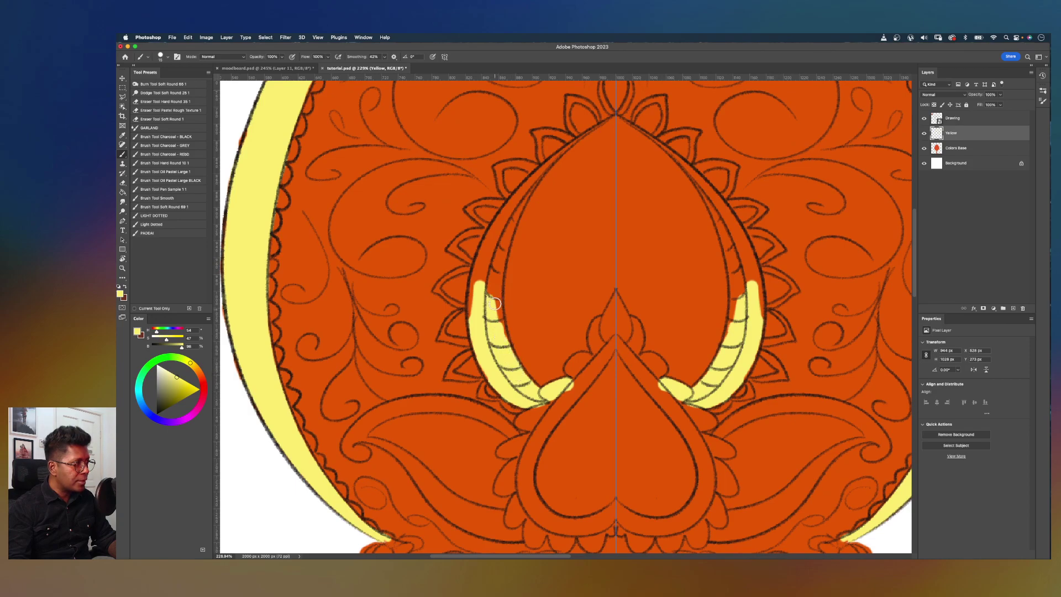
pyautogui.moveTo(495, 315); pyautogui.dragTo(495, 322)
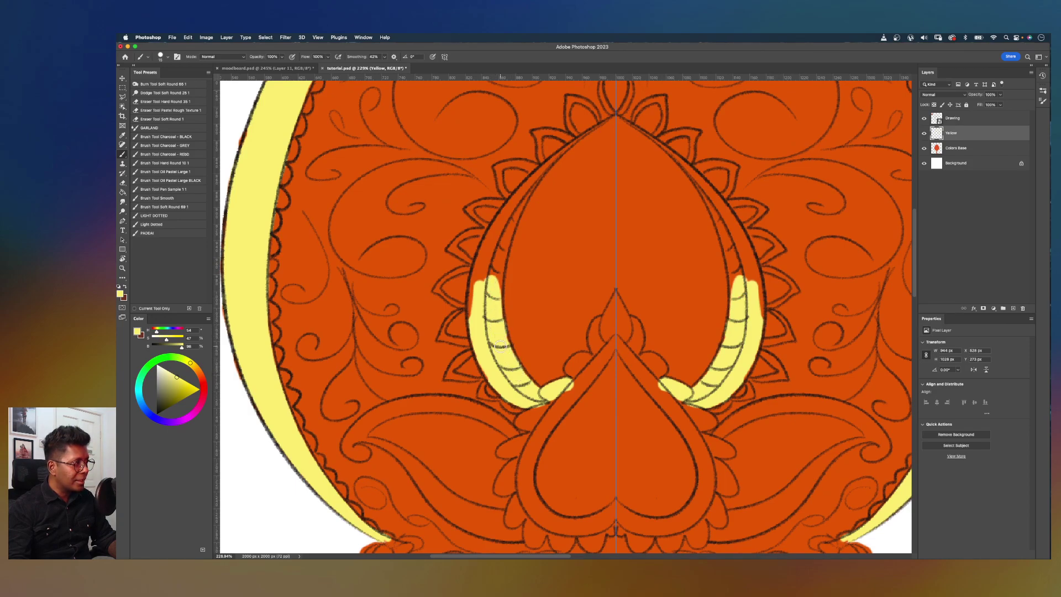
pyautogui.moveTo(500, 239)
pyautogui.mouseDown()
pyautogui.moveTo(489, 289)
pyautogui.moveTo(471, 295)
pyautogui.moveTo(469, 316)
pyautogui.moveTo(511, 213)
pyautogui.moveTo(473, 284)
pyautogui.moveTo(492, 231)
pyautogui.mouseUp()
pyautogui.scroll(5, 493, 232)
pyautogui.moveTo(588, 187); pyautogui.dragTo(616, 336)
pyautogui.moveTo(497, 289)
pyautogui.mouseDown()
pyautogui.moveTo(458, 342)
pyautogui.moveTo(509, 265)
pyautogui.moveTo(549, 236)
pyautogui.moveTo(544, 225)
pyautogui.moveTo(513, 259)
pyautogui.moveTo(550, 214)
pyautogui.moveTo(489, 285)
pyautogui.mouseUp()
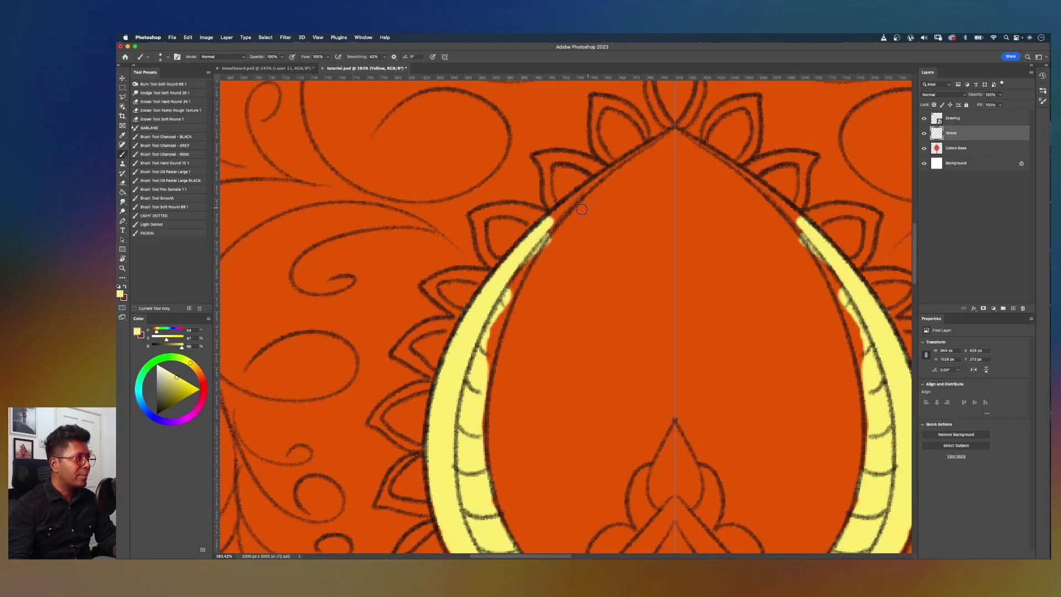
# Step: Carry the yellow teardrop border up to its pointed tip, fill its inner edge and erase the stray paint
pyautogui.moveTo(547, 224); pyautogui.dragTo(674, 126)
pyautogui.moveTo(534, 243); pyautogui.dragTo(562, 215)
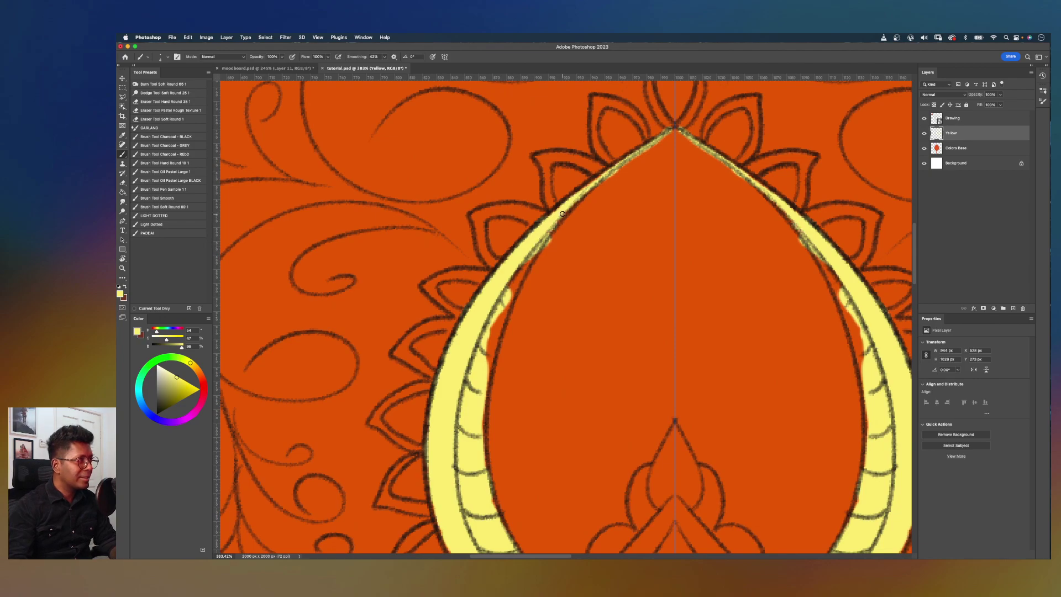
pyautogui.moveTo(520, 267)
pyautogui.mouseDown()
pyautogui.moveTo(501, 296)
pyautogui.moveTo(525, 256)
pyautogui.moveTo(481, 367)
pyautogui.moveTo(504, 286)
pyautogui.moveTo(483, 381)
pyautogui.moveTo(501, 309)
pyautogui.mouseUp()
pyautogui.press('e')
pyautogui.moveTo(597, 222)
pyautogui.mouseDown()
pyautogui.moveTo(612, 182)
pyautogui.moveTo(670, 142)
pyautogui.moveTo(639, 171)
pyautogui.mouseUp()
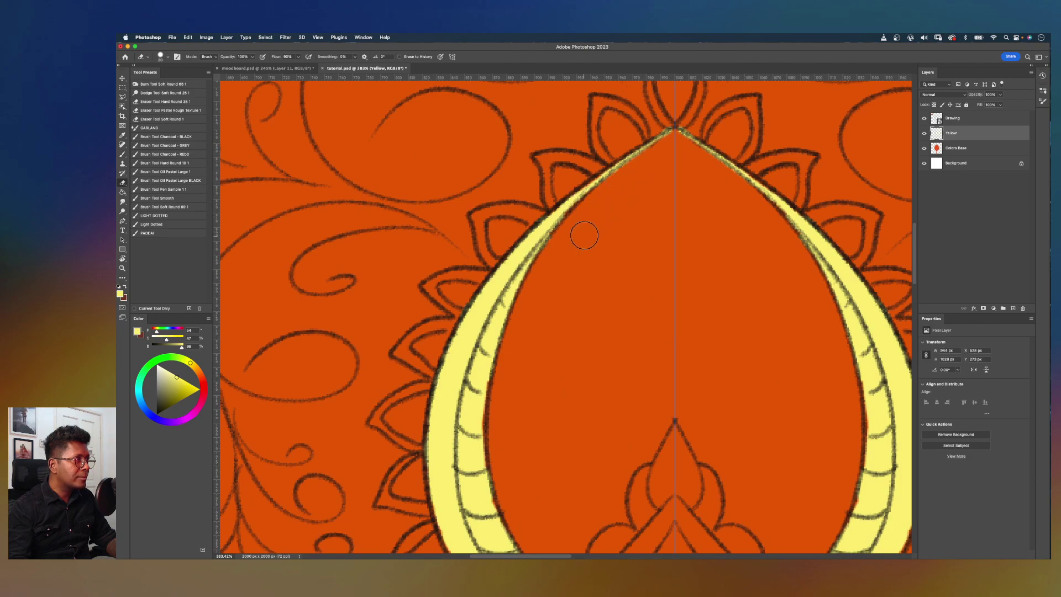
pyautogui.press('b')
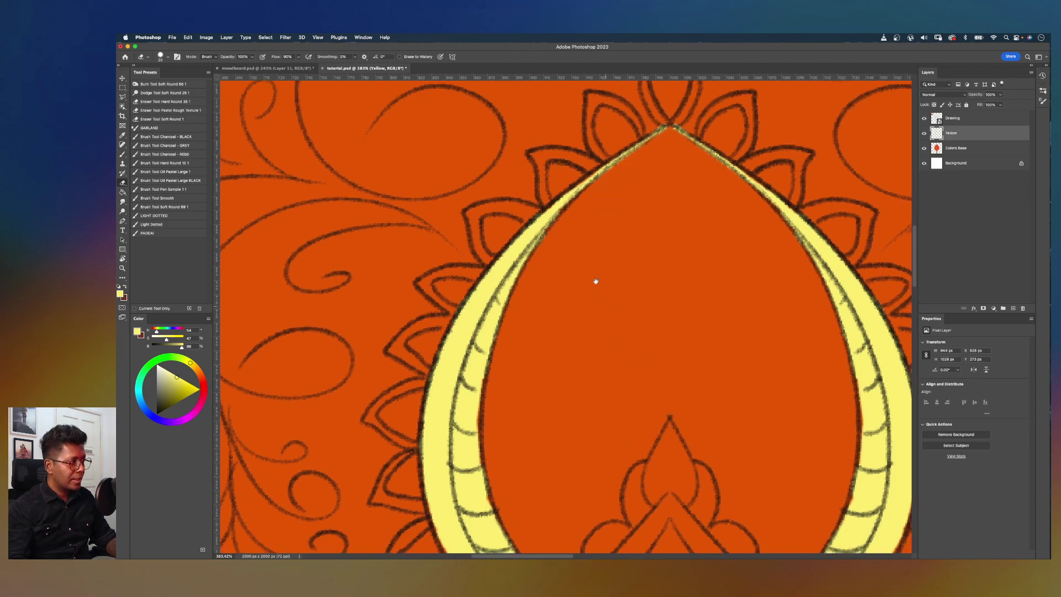
# Step: Set the brush smoothing to 29% and paint the pointed bud and rounded petals above the heart shape yellow
pyautogui.scroll(-6, 600, 294)
pyautogui.moveTo(433, 339)
pyautogui.mouseDown()
pyautogui.moveTo(454, 380)
pyautogui.moveTo(414, 297)
pyautogui.mouseUp()
pyautogui.press('super+minus')
pyautogui.press('super+minus')
pyautogui.press('super+plus')
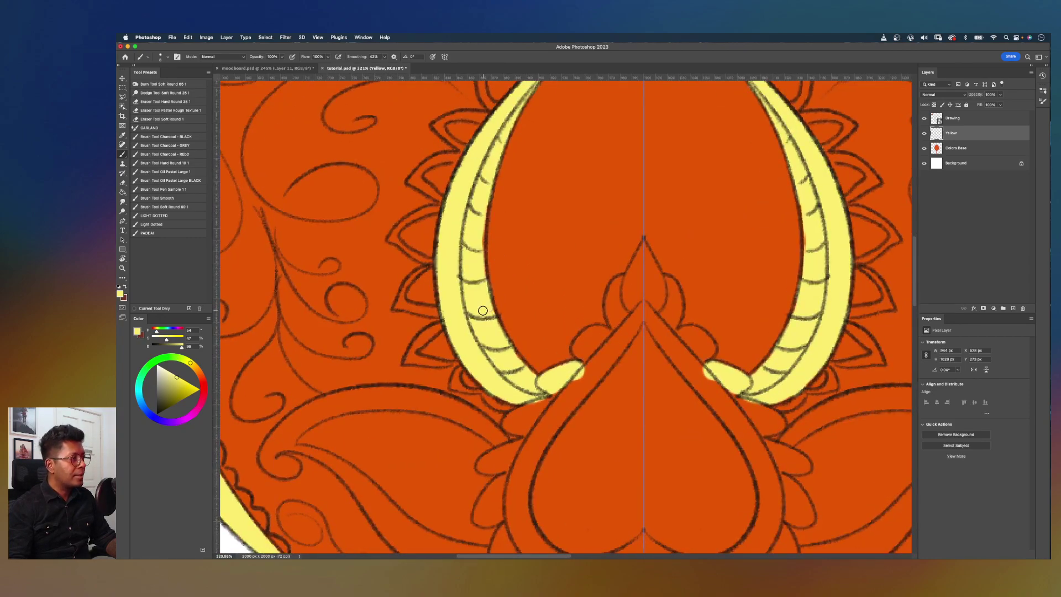
pyautogui.moveTo(625, 320)
pyautogui.mouseDown()
pyautogui.moveTo(568, 286)
pyautogui.moveTo(556, 290)
pyautogui.moveTo(568, 284)
pyautogui.moveTo(550, 289)
pyautogui.moveTo(566, 262)
pyautogui.moveTo(578, 268)
pyautogui.moveTo(575, 285)
pyautogui.moveTo(552, 289)
pyautogui.moveTo(596, 262)
pyautogui.mouseUp()
pyautogui.click(384, 57)
pyautogui.moveTo(602, 229)
pyautogui.mouseDown()
pyautogui.moveTo(592, 236)
pyautogui.moveTo(593, 213)
pyautogui.moveTo(591, 261)
pyautogui.moveTo(605, 245)
pyautogui.moveTo(608, 201)
pyautogui.moveTo(617, 207)
pyautogui.mouseUp()
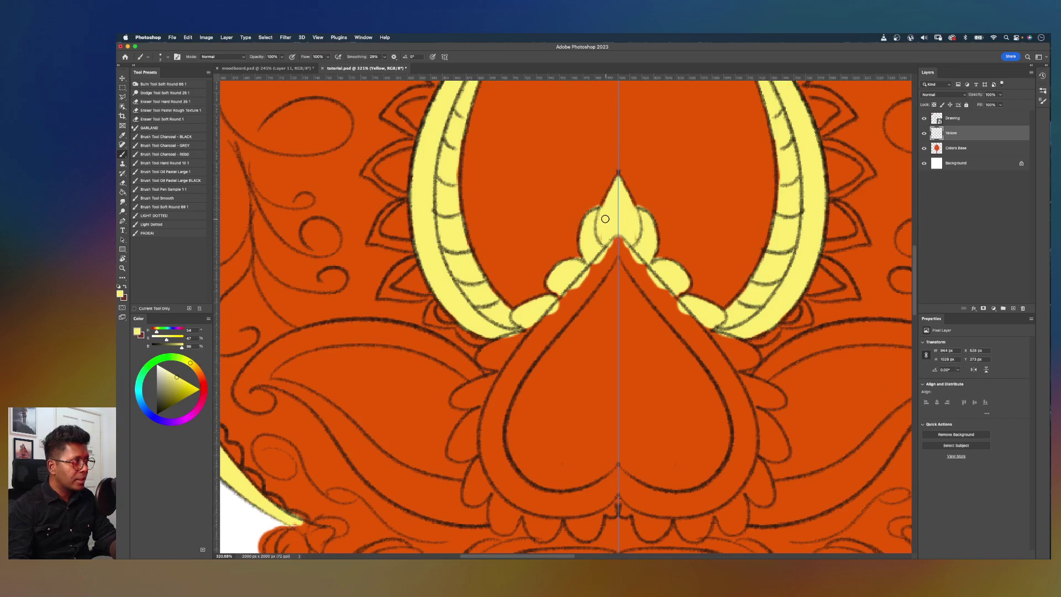
# Step: Paint the heart shape's border band and the scalloped petals around it yellow, leaving the heart's interior orange
pyautogui.moveTo(613, 236)
pyautogui.mouseDown()
pyautogui.moveTo(597, 256)
pyautogui.moveTo(617, 252)
pyautogui.moveTo(562, 307)
pyautogui.moveTo(577, 302)
pyautogui.moveTo(500, 365)
pyautogui.mouseUp()
pyautogui.moveTo(553, 318)
pyautogui.mouseDown()
pyautogui.moveTo(595, 263)
pyautogui.moveTo(543, 334)
pyautogui.moveTo(486, 360)
pyautogui.moveTo(494, 347)
pyautogui.moveTo(519, 353)
pyautogui.moveTo(483, 365)
pyautogui.moveTo(492, 344)
pyautogui.moveTo(527, 338)
pyautogui.mouseUp()
pyautogui.moveTo(570, 282); pyautogui.dragTo(603, 223)
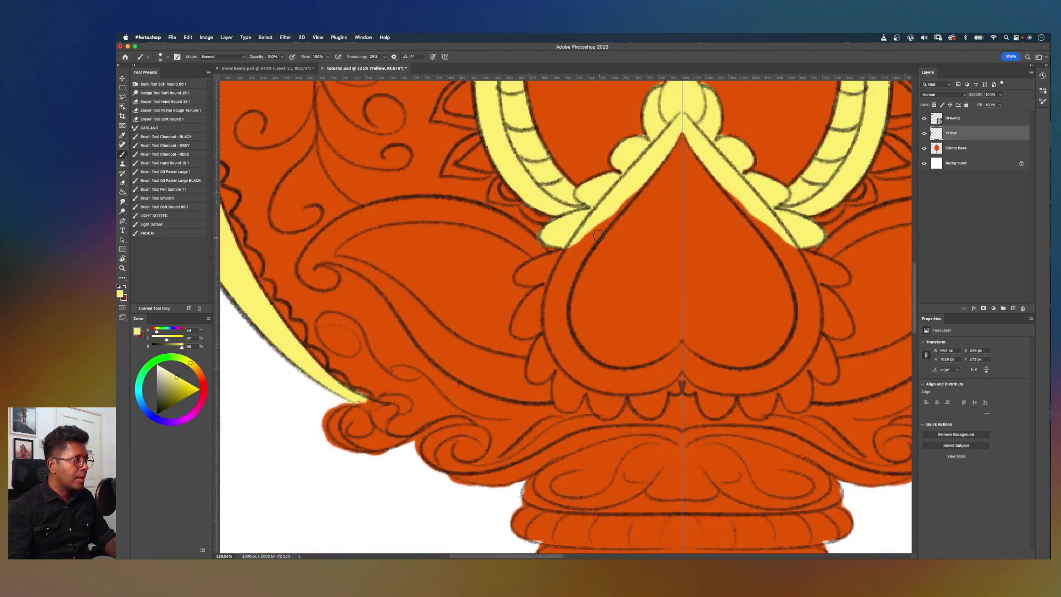
pyautogui.moveTo(628, 189)
pyautogui.mouseDown()
pyautogui.moveTo(615, 207)
pyautogui.moveTo(638, 179)
pyautogui.moveTo(587, 245)
pyautogui.moveTo(561, 319)
pyautogui.moveTo(575, 236)
pyautogui.moveTo(594, 226)
pyautogui.moveTo(590, 242)
pyautogui.moveTo(540, 267)
pyautogui.moveTo(550, 259)
pyautogui.moveTo(550, 272)
pyautogui.moveTo(522, 277)
pyautogui.moveTo(569, 262)
pyautogui.moveTo(519, 283)
pyautogui.moveTo(564, 299)
pyautogui.moveTo(541, 300)
pyautogui.moveTo(529, 313)
pyautogui.moveTo(538, 290)
pyautogui.moveTo(520, 328)
pyautogui.moveTo(522, 311)
pyautogui.moveTo(540, 321)
pyautogui.moveTo(528, 335)
pyautogui.moveTo(515, 323)
pyautogui.moveTo(537, 305)
pyautogui.moveTo(520, 334)
pyautogui.moveTo(543, 307)
pyautogui.moveTo(557, 330)
pyautogui.moveTo(546, 296)
pyautogui.moveTo(548, 350)
pyautogui.moveTo(553, 331)
pyautogui.moveTo(568, 365)
pyautogui.moveTo(548, 330)
pyautogui.moveTo(547, 361)
pyautogui.moveTo(539, 344)
pyautogui.moveTo(555, 345)
pyautogui.moveTo(538, 380)
pyautogui.moveTo(536, 357)
pyautogui.moveTo(555, 359)
pyautogui.moveTo(539, 378)
pyautogui.moveTo(559, 357)
pyautogui.moveTo(572, 372)
pyautogui.moveTo(564, 406)
pyautogui.moveTo(560, 385)
pyautogui.moveTo(578, 385)
pyautogui.moveTo(572, 404)
pyautogui.moveTo(562, 313)
pyautogui.moveTo(578, 356)
pyautogui.moveTo(605, 371)
pyautogui.moveTo(590, 366)
pyautogui.moveTo(618, 373)
pyautogui.moveTo(681, 353)
pyautogui.moveTo(667, 373)
pyautogui.moveTo(600, 380)
pyautogui.moveTo(589, 373)
pyautogui.moveTo(682, 355)
pyautogui.moveTo(604, 407)
pyautogui.moveTo(642, 410)
pyautogui.moveTo(649, 386)
pyautogui.moveTo(639, 402)
pyautogui.moveTo(682, 381)
pyautogui.mouseUp()
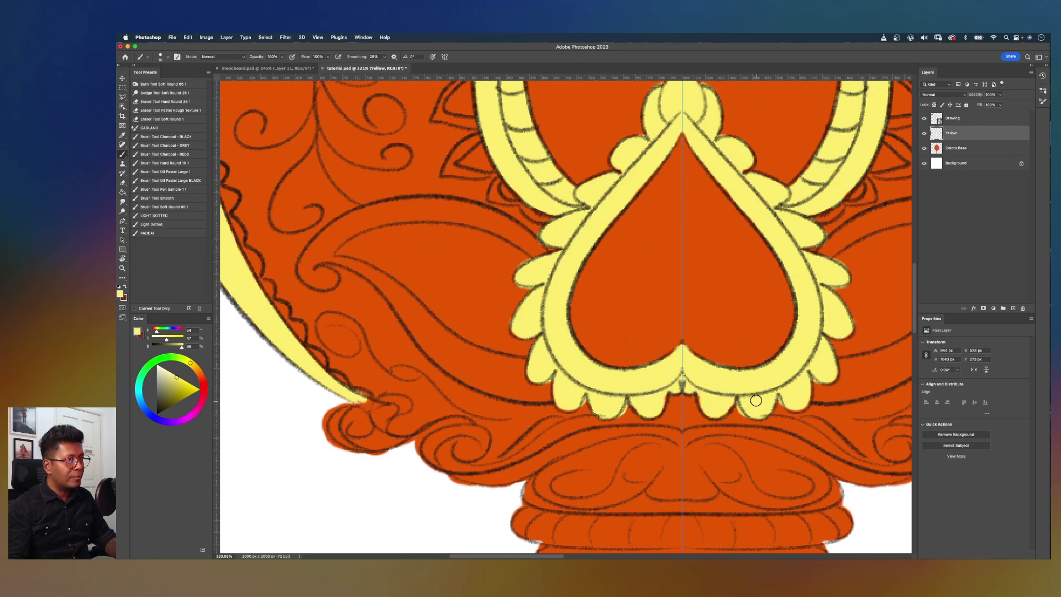
pyautogui.press('e')
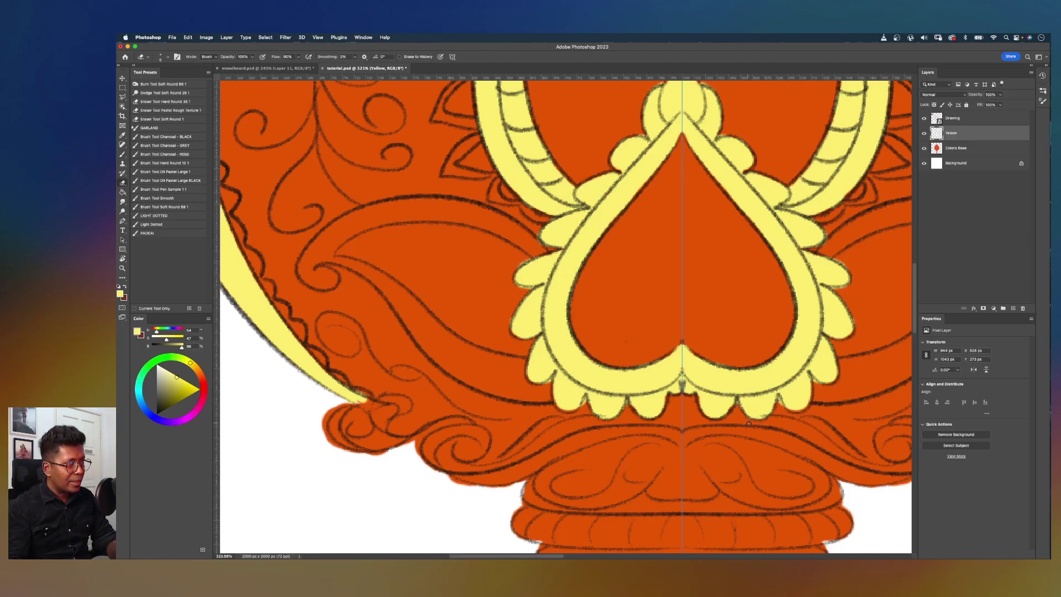
pyautogui.press('b')
# Step: Paint the upper curved band and curled end of the leaf beside the heart yellow, mirrored on both sides
pyautogui.scroll(-5, 662, 312)
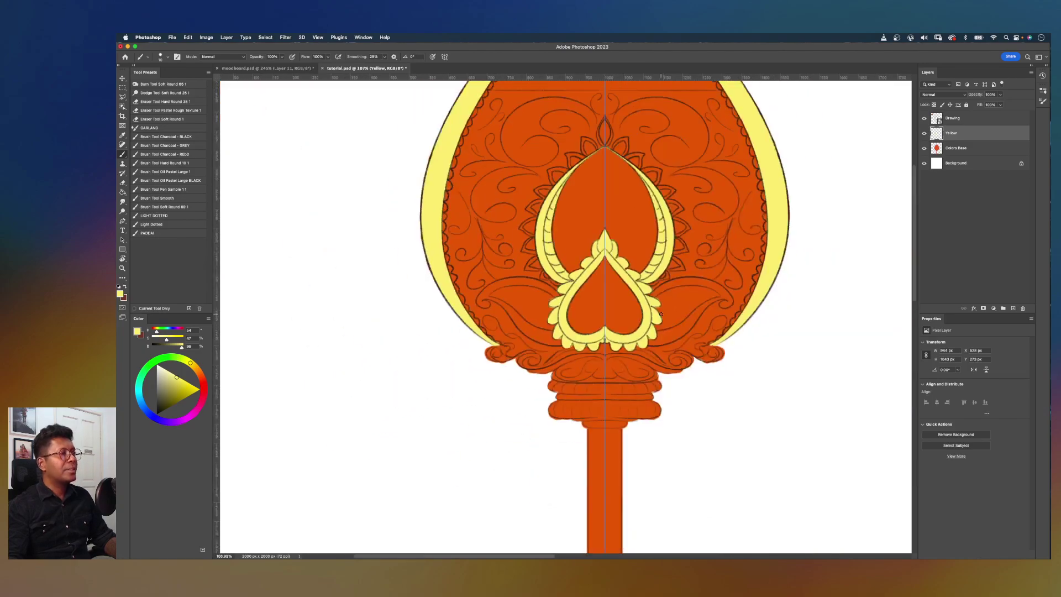
pyautogui.scroll(-4, 661, 314)
pyautogui.scroll(2, 663, 315)
pyautogui.moveTo(693, 274); pyautogui.dragTo(691, 298)
pyautogui.scroll(2, 675, 306)
pyautogui.scroll(4, 691, 297)
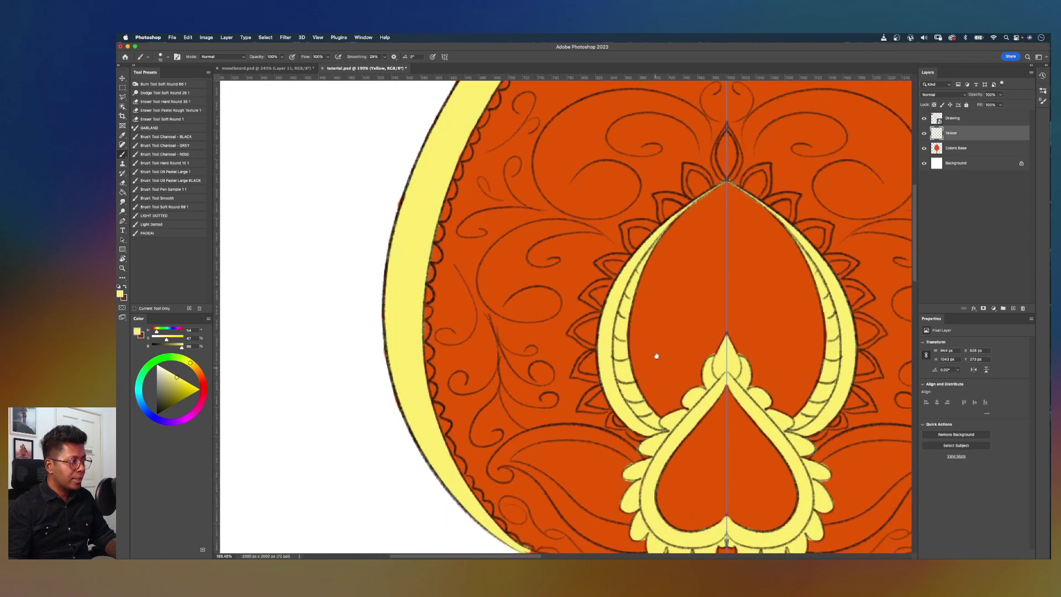
pyautogui.moveTo(647, 371); pyautogui.dragTo(659, 226)
pyautogui.scroll(2, 660, 225)
pyautogui.moveTo(488, 333)
pyautogui.mouseDown()
pyautogui.moveTo(533, 282)
pyautogui.moveTo(495, 309)
pyautogui.moveTo(516, 297)
pyautogui.moveTo(495, 302)
pyautogui.moveTo(515, 283)
pyautogui.moveTo(497, 297)
pyautogui.moveTo(577, 270)
pyautogui.moveTo(510, 282)
pyautogui.moveTo(597, 273)
pyautogui.moveTo(522, 276)
pyautogui.moveTo(603, 264)
pyautogui.moveTo(644, 273)
pyautogui.moveTo(702, 317)
pyautogui.moveTo(617, 271)
pyautogui.moveTo(531, 281)
pyautogui.moveTo(613, 274)
pyautogui.moveTo(700, 315)
pyautogui.moveTo(681, 286)
pyautogui.moveTo(647, 270)
pyautogui.moveTo(595, 275)
pyautogui.mouseUp()
pyautogui.press('e')
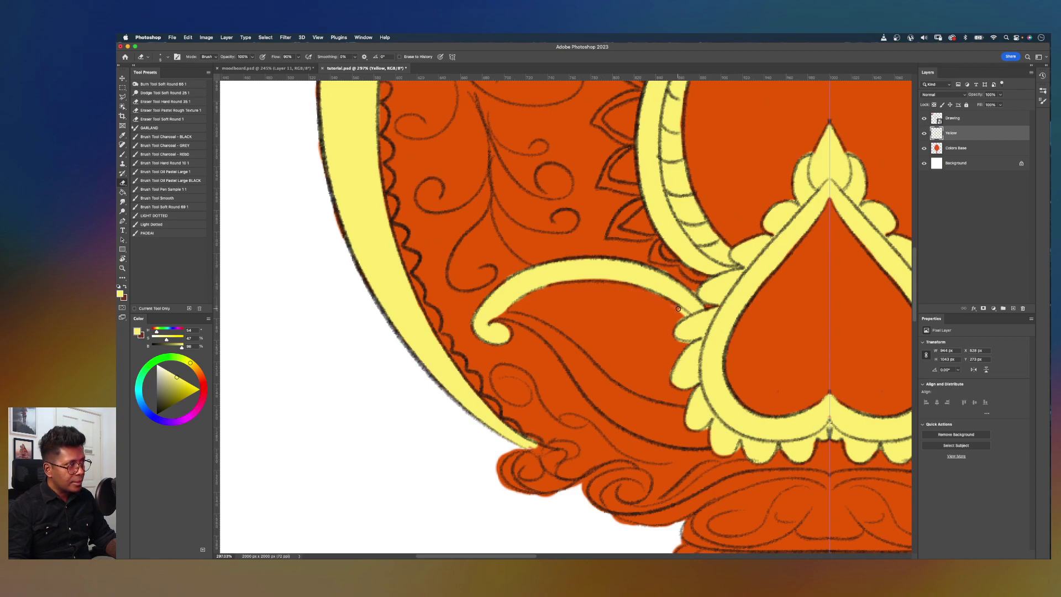
# Step: Paint the lower curved band of the leaf yellow from the curl to the heart's scalloped petals
pyautogui.scroll(-5, 711, 317)
pyautogui.hscroll(5, 712, 317)
pyautogui.press('b')
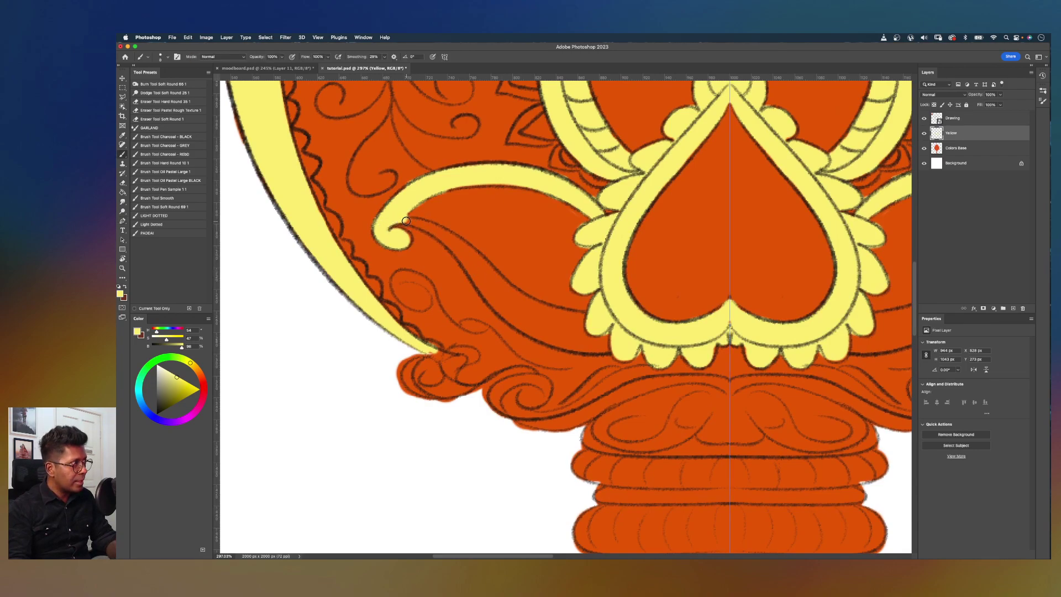
pyautogui.moveTo(416, 222); pyautogui.dragTo(452, 246)
pyautogui.moveTo(433, 229)
pyautogui.mouseDown()
pyautogui.moveTo(530, 328)
pyautogui.moveTo(564, 343)
pyautogui.moveTo(602, 338)
pyautogui.moveTo(533, 306)
pyautogui.moveTo(590, 316)
pyautogui.moveTo(517, 302)
pyautogui.moveTo(596, 326)
pyautogui.moveTo(526, 308)
pyautogui.moveTo(468, 253)
pyautogui.moveTo(517, 298)
pyautogui.mouseUp()
pyautogui.moveTo(478, 259); pyautogui.dragTo(524, 299)
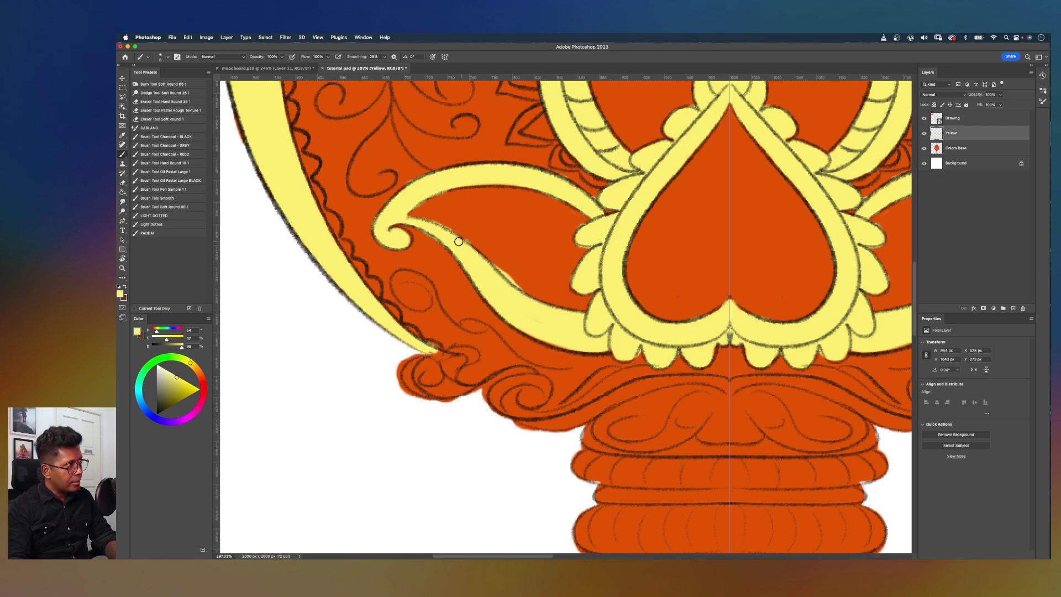
# Step: Clean up the inner edge of the yellow lower band on the leaf beside the heart
pyautogui.press('e')
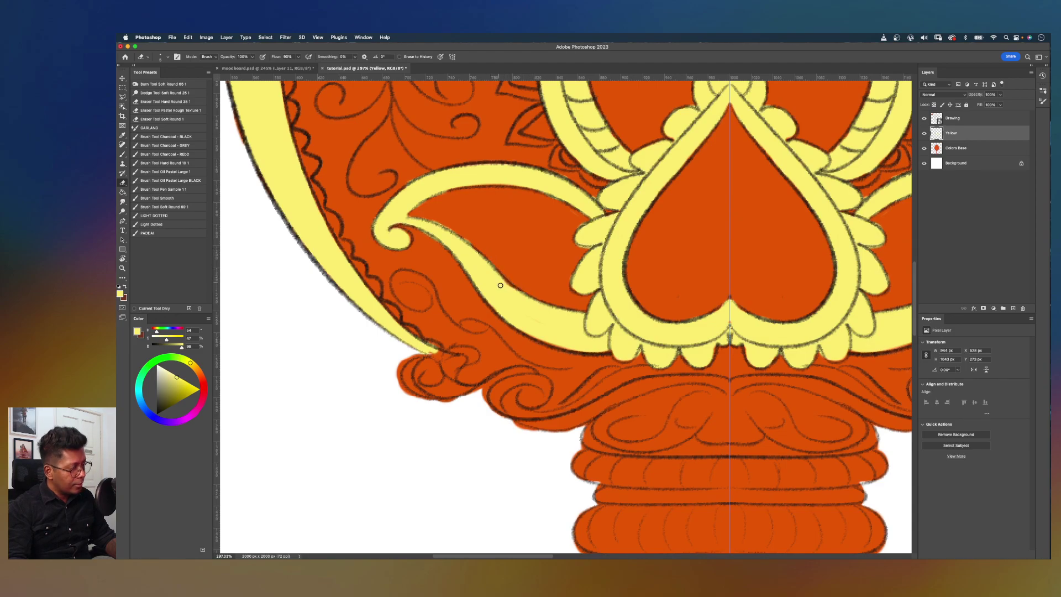
pyautogui.press('b')
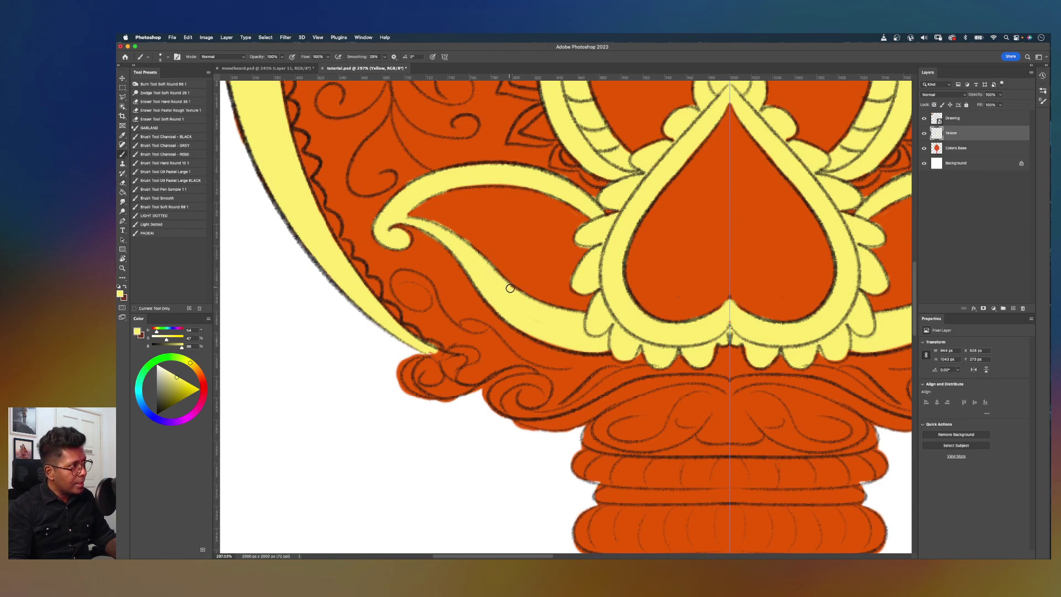
pyautogui.press('super+minus')
pyautogui.press('super+minus')
pyautogui.press('super+minus')
pyautogui.press('super+minus')
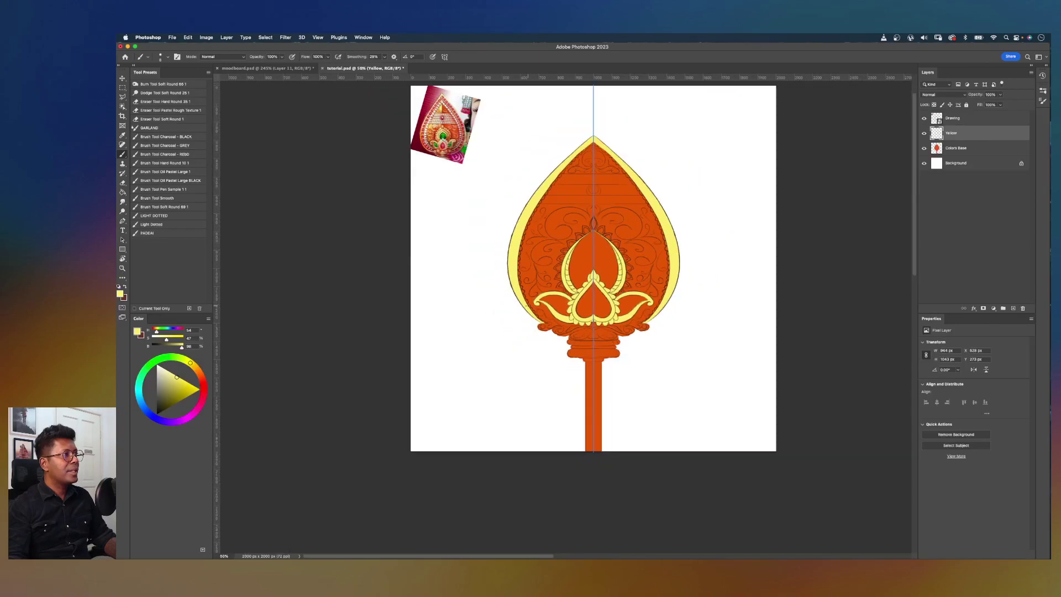
# Step: Paint the lower pointed petals along the outer side of the arch above the heart yellow, mirrored on both sides
pyautogui.scroll(4, 674, 259)
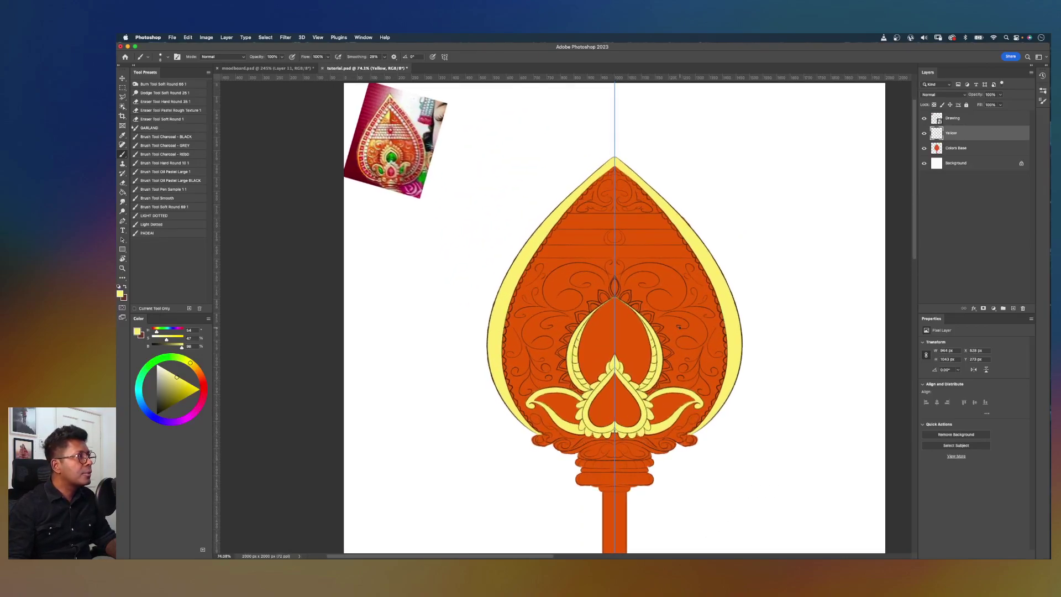
pyautogui.moveTo(697, 294); pyautogui.dragTo(703, 292)
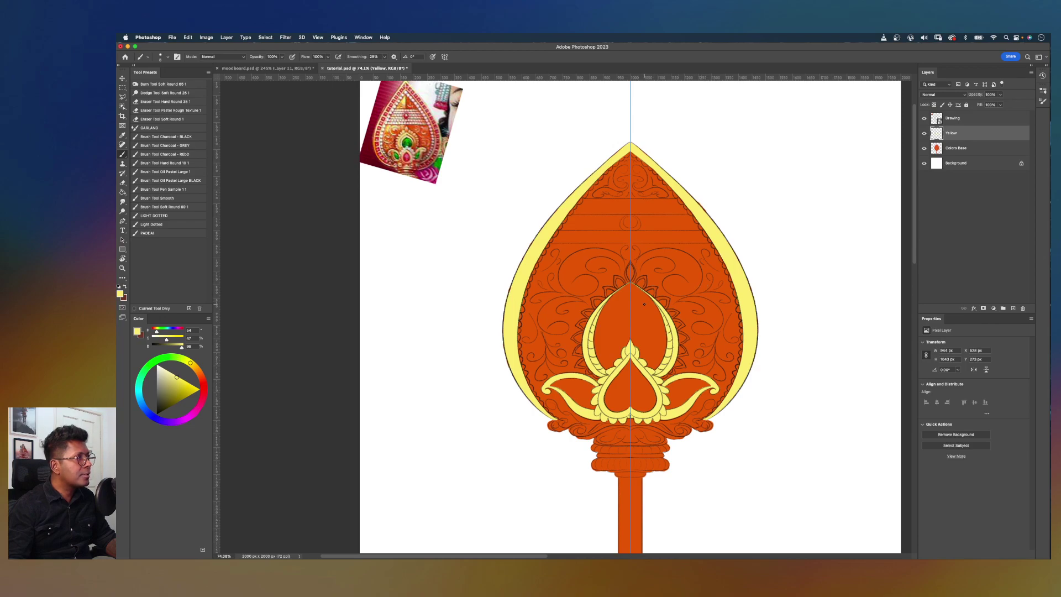
pyautogui.scroll(6, 644, 305)
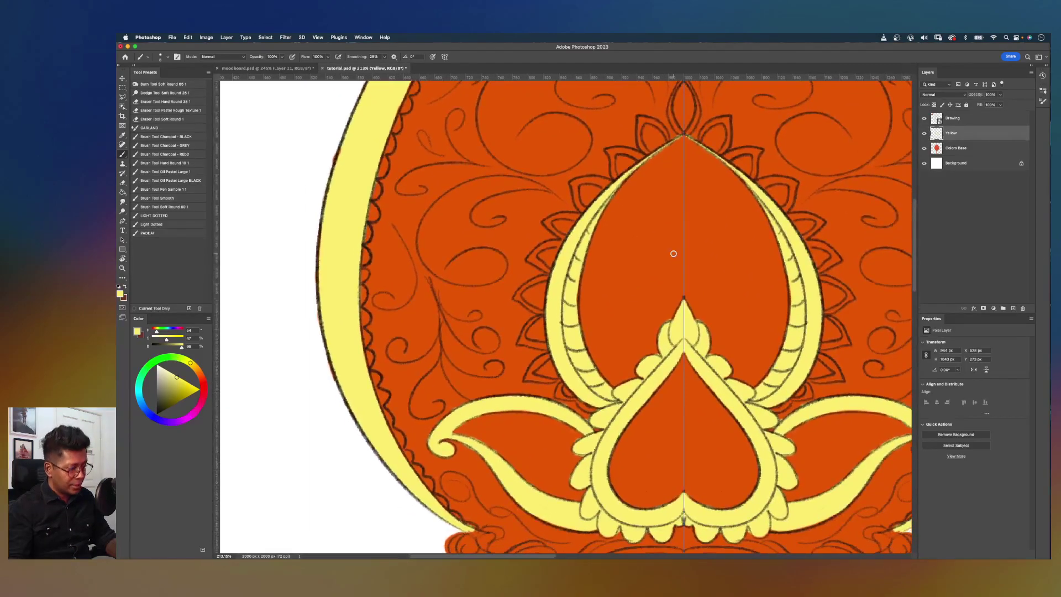
pyautogui.scroll(3, 674, 254)
pyautogui.moveTo(497, 290)
pyautogui.mouseDown()
pyautogui.moveTo(541, 260)
pyautogui.moveTo(496, 289)
pyautogui.moveTo(533, 308)
pyautogui.moveTo(505, 289)
pyautogui.moveTo(517, 283)
pyautogui.moveTo(497, 284)
pyautogui.moveTo(535, 299)
pyautogui.moveTo(500, 355)
pyautogui.moveTo(551, 358)
pyautogui.moveTo(513, 352)
pyautogui.moveTo(535, 324)
pyautogui.moveTo(544, 346)
pyautogui.moveTo(533, 252)
pyautogui.mouseUp()
pyautogui.moveTo(500, 290)
pyautogui.mouseDown()
pyautogui.moveTo(512, 269)
pyautogui.moveTo(476, 299)
pyautogui.moveTo(521, 298)
pyautogui.moveTo(484, 297)
pyautogui.moveTo(510, 294)
pyautogui.moveTo(488, 287)
pyautogui.moveTo(546, 327)
pyautogui.moveTo(525, 316)
pyautogui.moveTo(531, 306)
pyautogui.moveTo(523, 320)
pyautogui.moveTo(548, 328)
pyautogui.moveTo(528, 315)
pyautogui.moveTo(532, 324)
pyautogui.moveTo(519, 324)
pyautogui.moveTo(532, 318)
pyautogui.moveTo(571, 342)
pyautogui.moveTo(549, 335)
pyautogui.mouseUp()
pyautogui.moveTo(573, 261); pyautogui.dragTo(659, 400)
pyautogui.moveTo(567, 270)
pyautogui.mouseDown()
pyautogui.moveTo(621, 241)
pyautogui.moveTo(575, 255)
pyautogui.moveTo(609, 251)
pyautogui.moveTo(578, 267)
pyautogui.moveTo(591, 282)
pyautogui.moveTo(569, 270)
pyautogui.moveTo(599, 266)
pyautogui.mouseUp()
pyautogui.press('e')
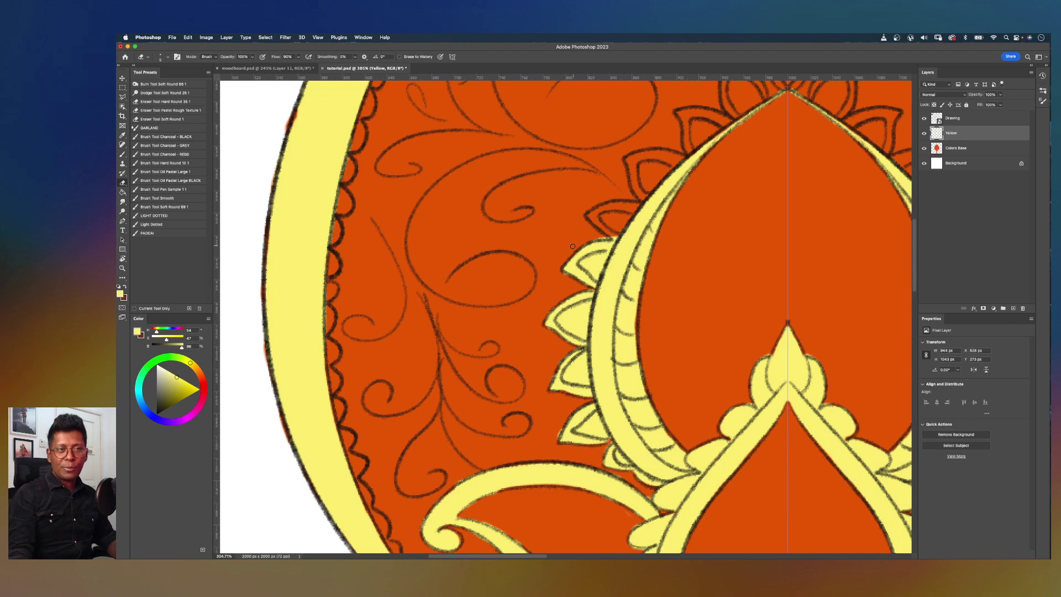
pyautogui.press('b')
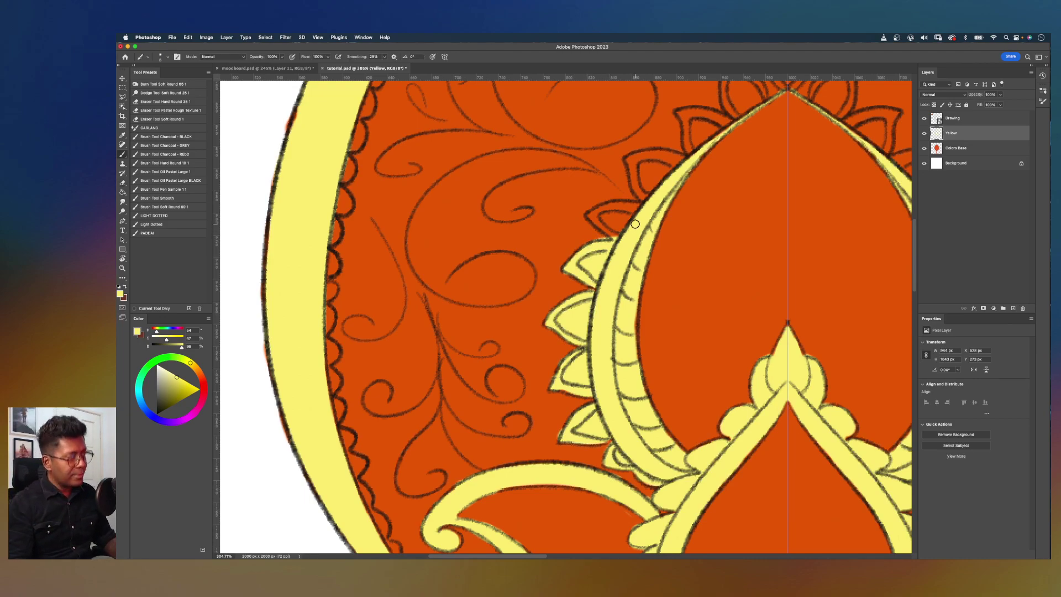
# Step: Paint the remaining upper pointed petals around the arch and the pointed bud at its tip yellow
pyautogui.scroll(3, 598, 243)
pyautogui.moveTo(604, 252)
pyautogui.mouseDown()
pyautogui.moveTo(580, 259)
pyautogui.moveTo(630, 250)
pyautogui.moveTo(579, 260)
pyautogui.moveTo(612, 287)
pyautogui.moveTo(622, 261)
pyautogui.mouseUp()
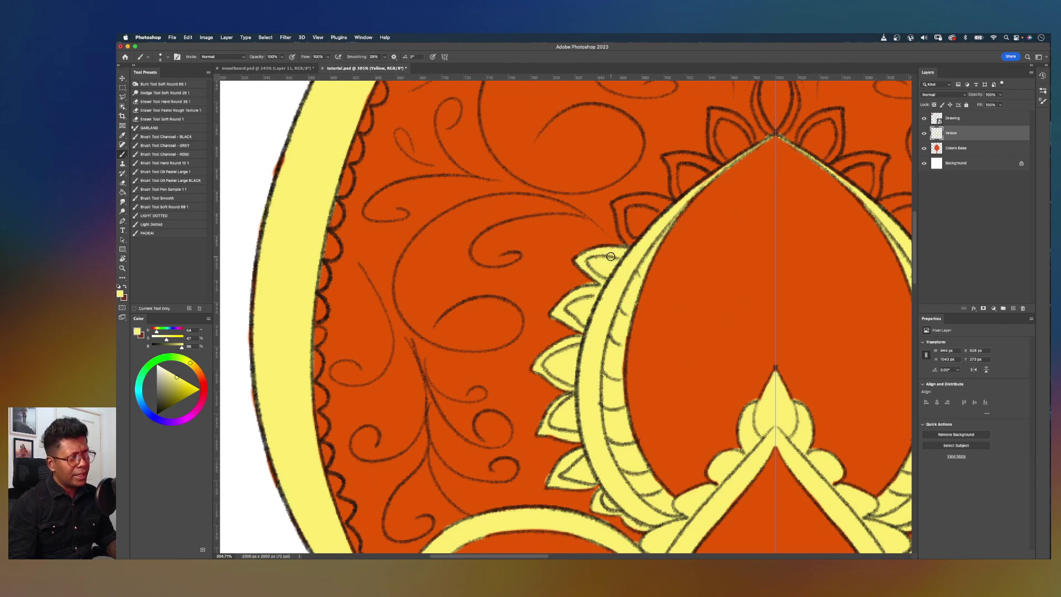
pyautogui.moveTo(652, 226)
pyautogui.mouseDown()
pyautogui.moveTo(630, 254)
pyautogui.moveTo(616, 242)
pyautogui.moveTo(577, 255)
pyautogui.moveTo(630, 250)
pyautogui.moveTo(576, 257)
pyautogui.moveTo(587, 295)
pyautogui.moveTo(583, 259)
pyautogui.moveTo(615, 271)
pyautogui.mouseUp()
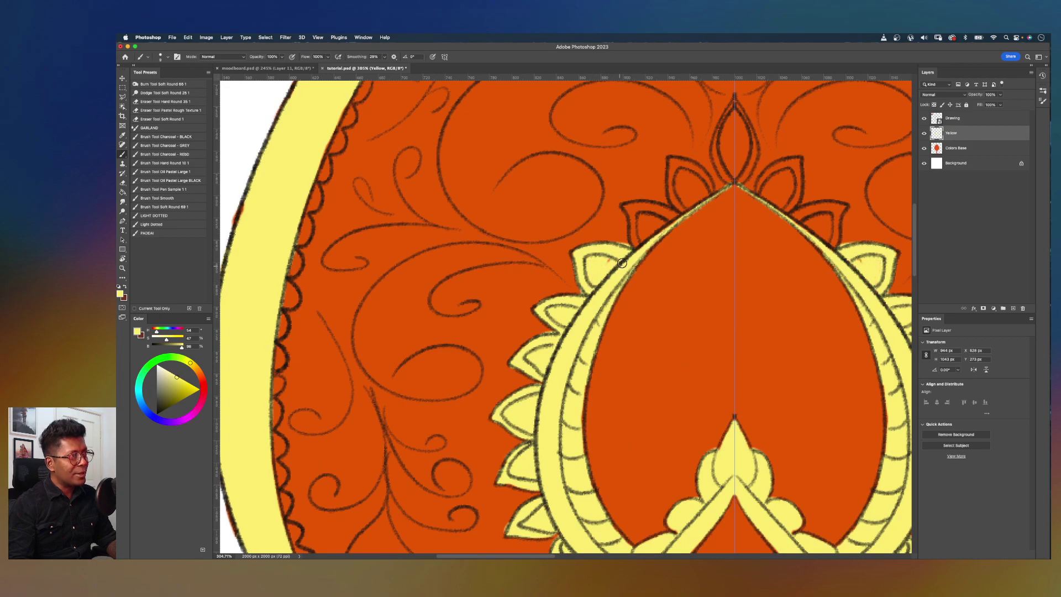
pyautogui.moveTo(628, 207)
pyautogui.mouseDown()
pyautogui.moveTo(674, 213)
pyautogui.moveTo(638, 247)
pyautogui.moveTo(629, 208)
pyautogui.moveTo(656, 215)
pyautogui.moveTo(633, 264)
pyautogui.moveTo(614, 246)
pyautogui.moveTo(618, 296)
pyautogui.moveTo(649, 273)
pyautogui.moveTo(616, 292)
pyautogui.moveTo(635, 273)
pyautogui.moveTo(620, 260)
pyautogui.moveTo(629, 248)
pyautogui.moveTo(650, 267)
pyautogui.moveTo(649, 277)
pyautogui.moveTo(632, 271)
pyautogui.moveTo(641, 259)
pyautogui.moveTo(643, 274)
pyautogui.moveTo(633, 256)
pyautogui.moveTo(672, 263)
pyautogui.moveTo(675, 217)
pyautogui.moveTo(675, 256)
pyautogui.moveTo(665, 257)
pyautogui.moveTo(661, 228)
pyautogui.moveTo(673, 210)
pyautogui.moveTo(667, 237)
pyautogui.moveTo(676, 185)
pyautogui.moveTo(670, 244)
pyautogui.mouseUp()
pyautogui.scroll(4, 640, 242)
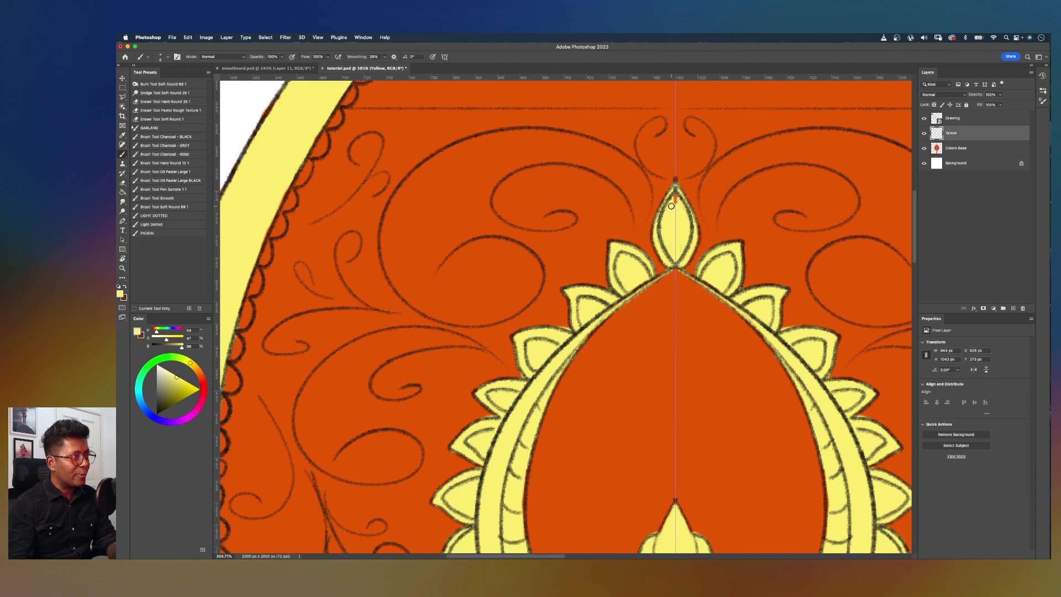
# Step: Add a new layer named Green directly above the Yellow layer
pyautogui.press('super+minus')
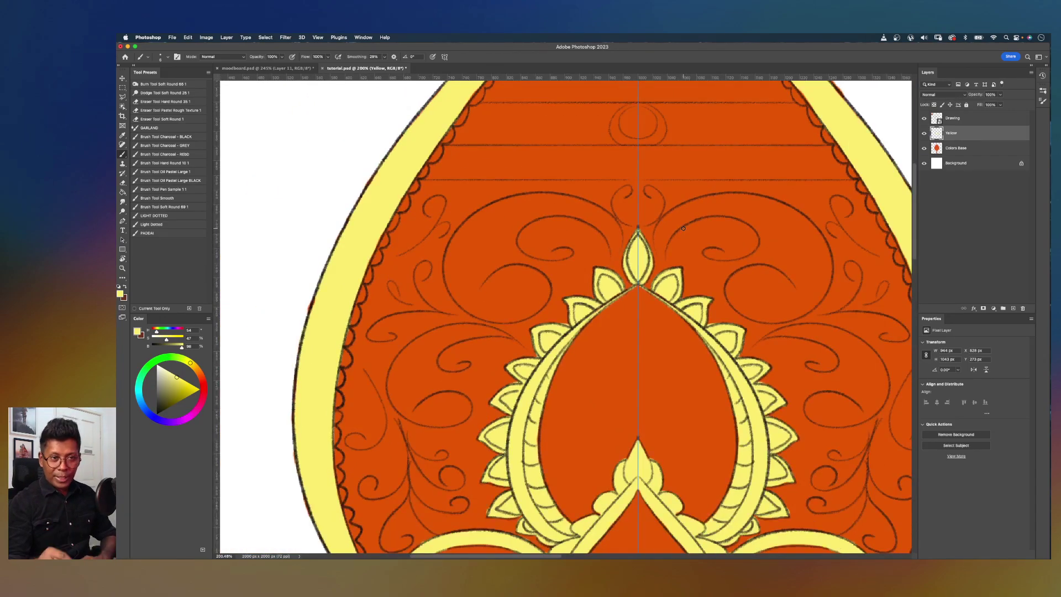
pyautogui.press('super+minus')
pyautogui.press('super+minus')
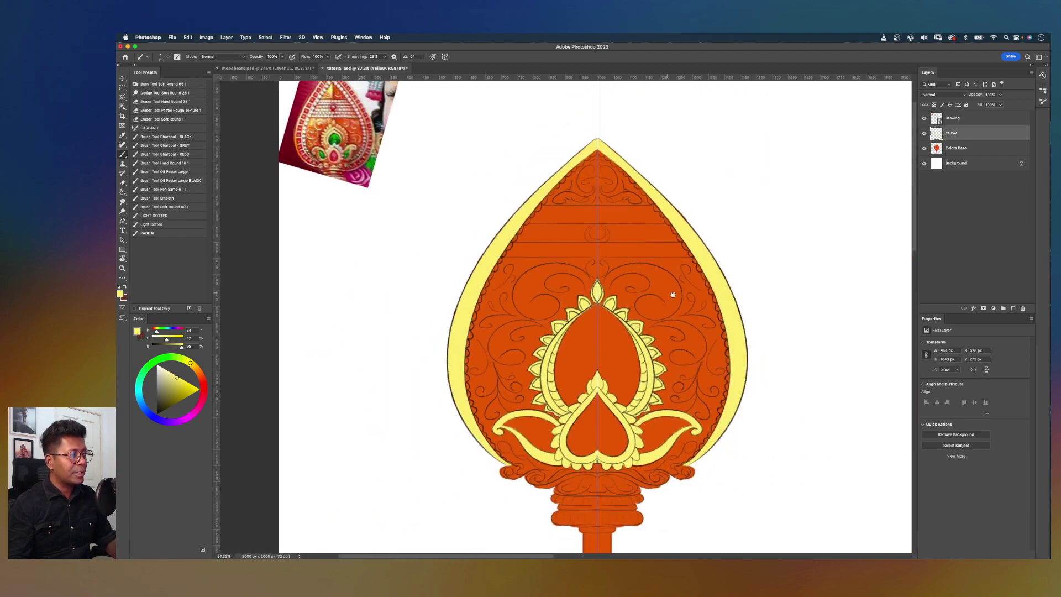
pyautogui.moveTo(668, 293); pyautogui.dragTo(706, 239)
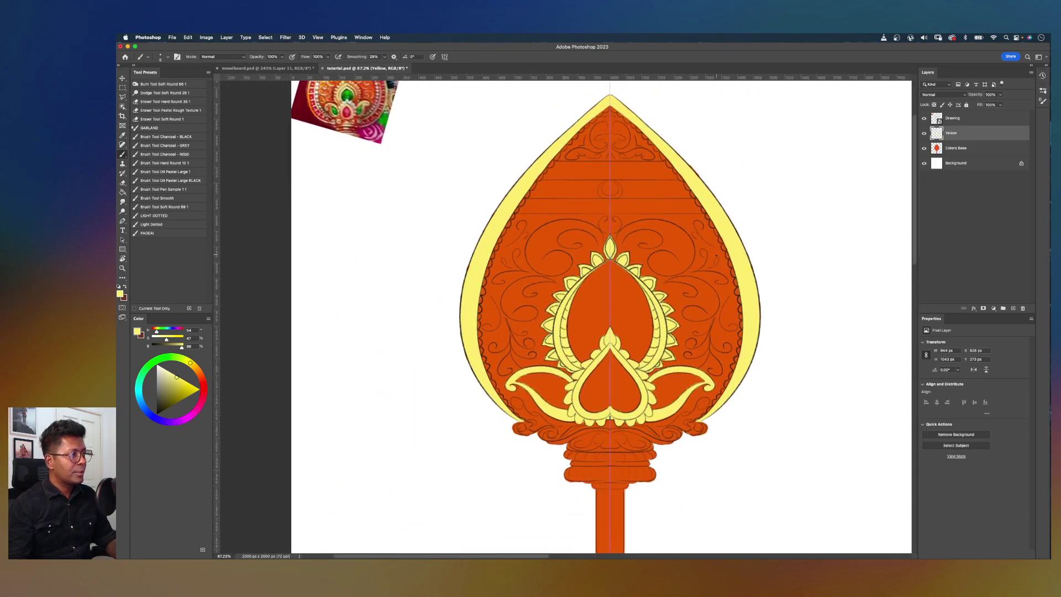
pyautogui.moveTo(739, 265); pyautogui.dragTo(762, 296)
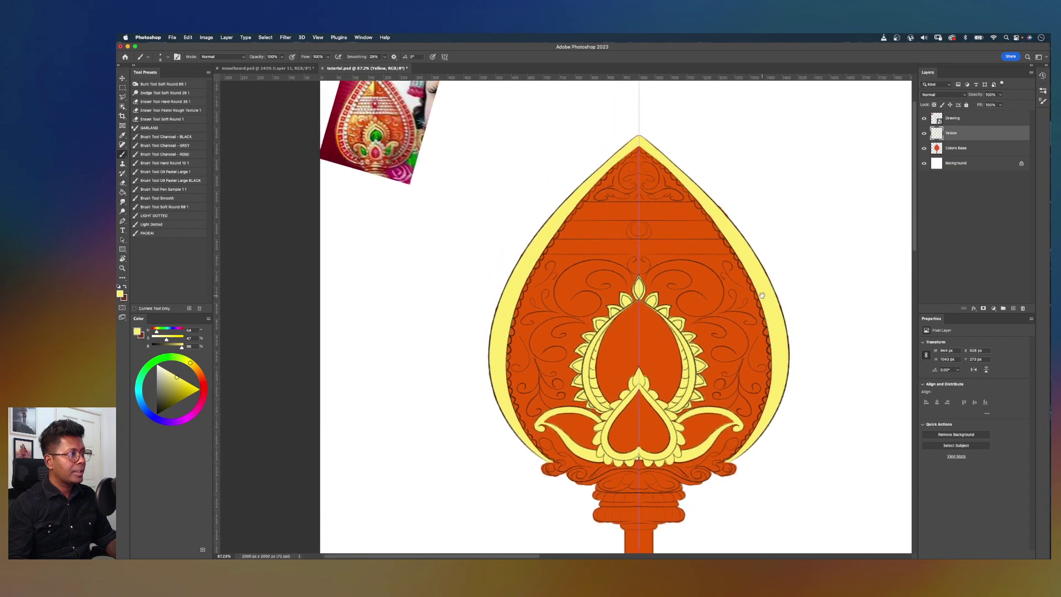
pyautogui.scroll(2, 761, 293)
pyautogui.moveTo(713, 256); pyautogui.dragTo(698, 301)
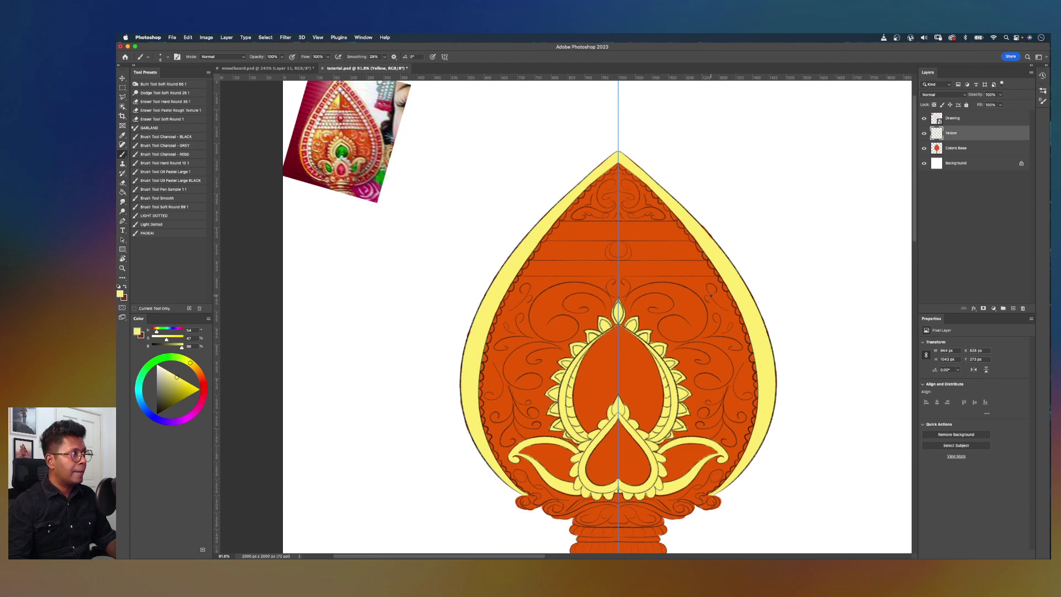
pyautogui.click(1015, 309)
pyautogui.write('Green')
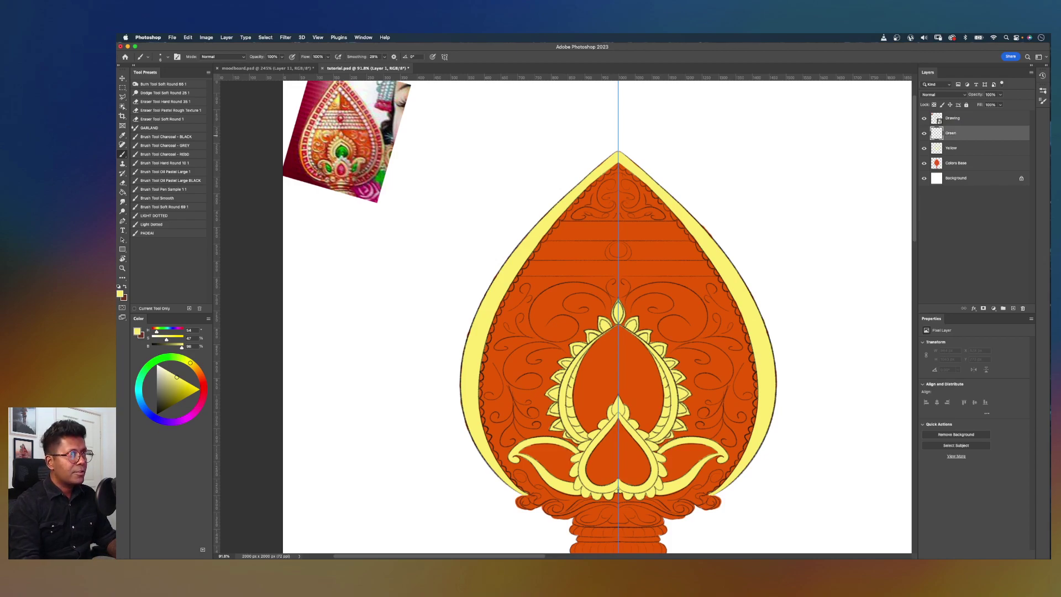
pyautogui.press('Return')
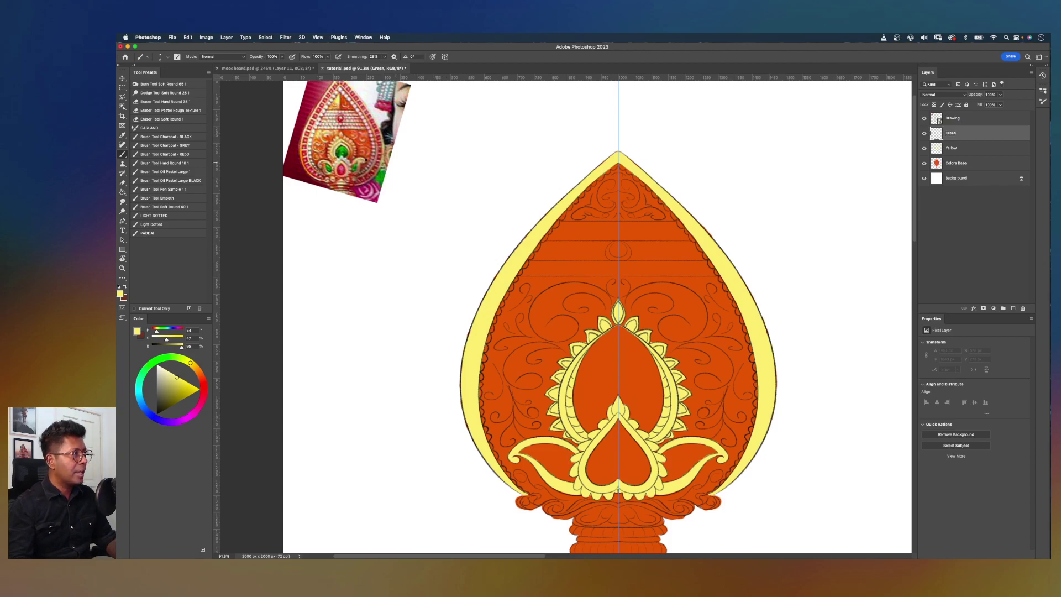
# Step: Sample the green from the reference photo and paint most of the arch's interior above the heart with it
pyautogui.keyDown('alt'); pyautogui.click(341, 152); pyautogui.keyUp('alt')
pyautogui.moveTo(342, 152); pyautogui.dragTo(339, 154)
pyautogui.moveTo(643, 333); pyautogui.dragTo(605, 267)
pyautogui.scroll(5, 590, 295)
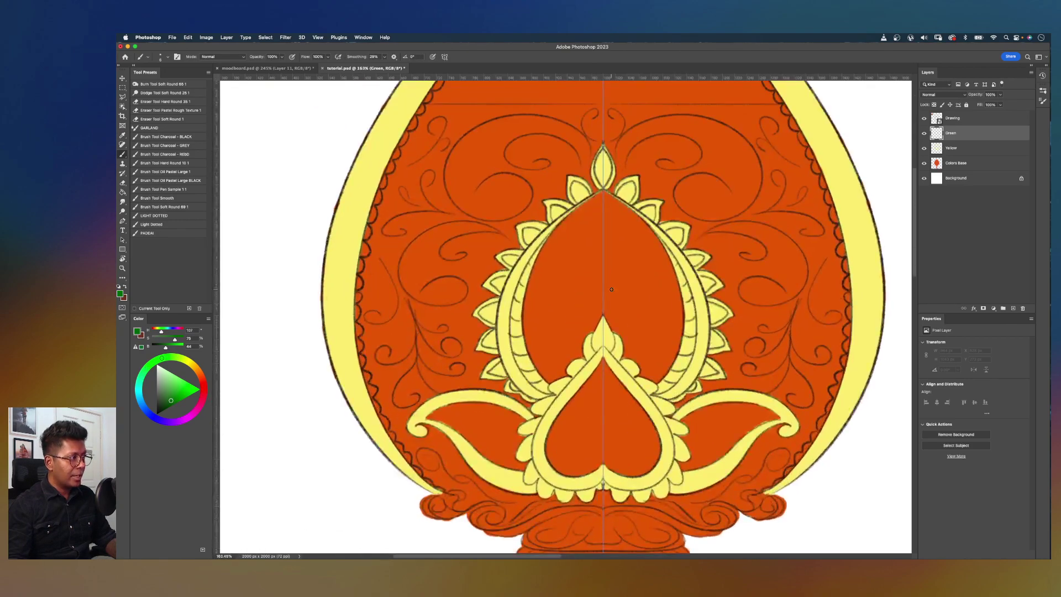
pyautogui.scroll(-6, 652, 359)
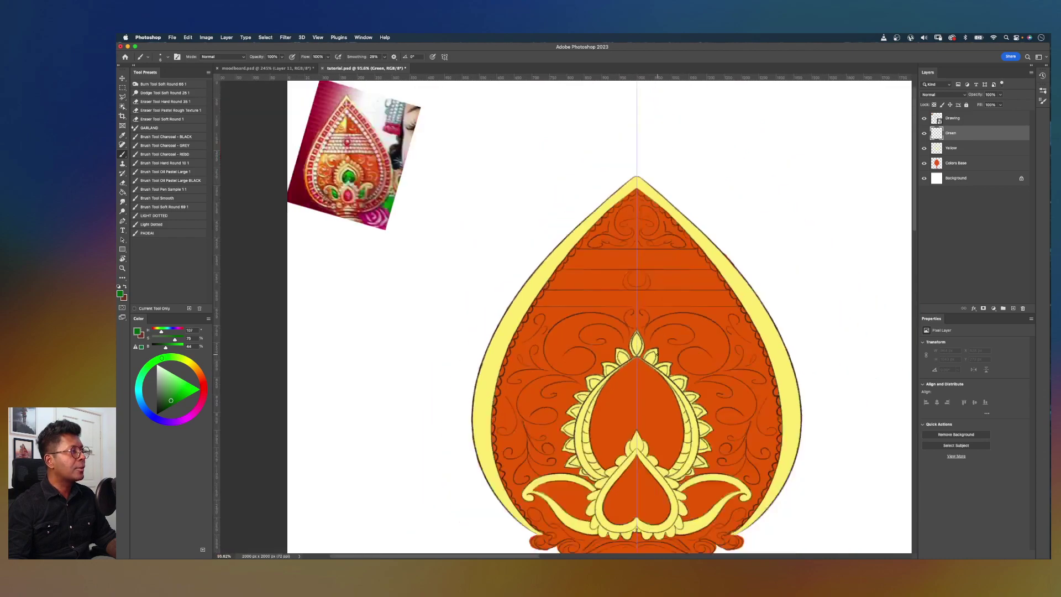
pyautogui.scroll(8, 658, 354)
pyautogui.moveTo(657, 354); pyautogui.dragTo(560, 213)
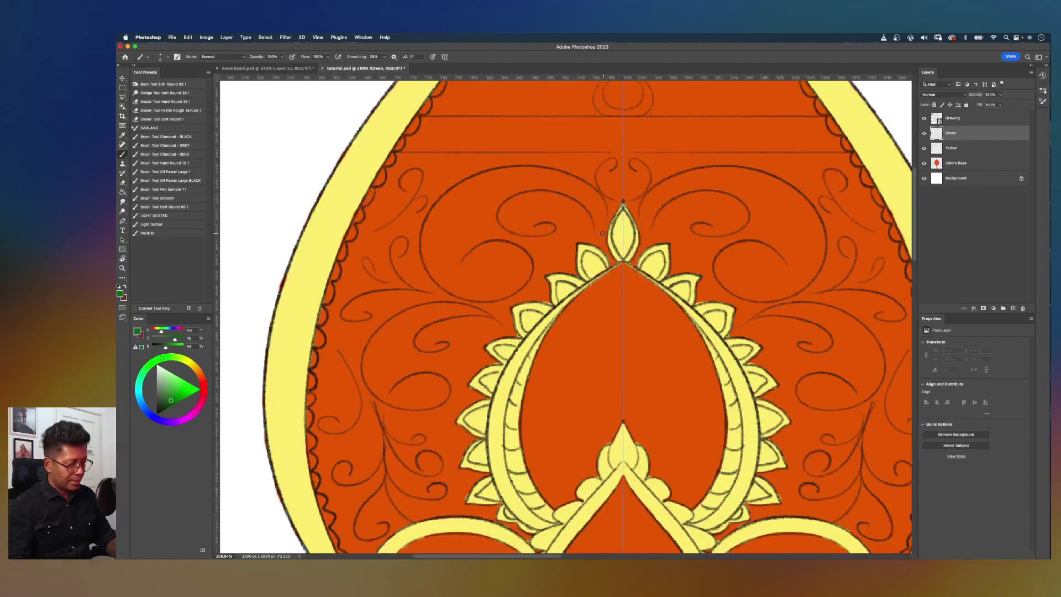
pyautogui.moveTo(623, 320)
pyautogui.mouseDown()
pyautogui.moveTo(586, 384)
pyautogui.moveTo(606, 319)
pyautogui.moveTo(618, 319)
pyautogui.moveTo(593, 318)
pyautogui.moveTo(589, 332)
pyautogui.moveTo(625, 289)
pyautogui.moveTo(614, 283)
pyautogui.moveTo(621, 275)
pyautogui.moveTo(601, 291)
pyautogui.moveTo(568, 372)
pyautogui.moveTo(612, 293)
pyautogui.moveTo(603, 288)
pyautogui.moveTo(552, 362)
pyautogui.mouseUp()
pyautogui.moveTo(568, 320); pyautogui.dragTo(576, 328)
pyautogui.moveTo(541, 360)
pyautogui.mouseDown()
pyautogui.moveTo(565, 394)
pyautogui.moveTo(573, 329)
pyautogui.moveTo(553, 337)
pyautogui.moveTo(555, 301)
pyautogui.moveTo(600, 278)
pyautogui.moveTo(578, 256)
pyautogui.moveTo(560, 259)
pyautogui.moveTo(553, 278)
pyautogui.moveTo(617, 297)
pyautogui.moveTo(608, 327)
pyautogui.moveTo(619, 316)
pyautogui.moveTo(587, 361)
pyautogui.moveTo(610, 309)
pyautogui.moveTo(569, 307)
pyautogui.moveTo(570, 293)
pyautogui.moveTo(584, 337)
pyautogui.moveTo(571, 374)
pyautogui.moveTo(552, 377)
pyautogui.moveTo(556, 392)
pyautogui.moveTo(534, 331)
pyautogui.moveTo(556, 271)
pyautogui.mouseUp()
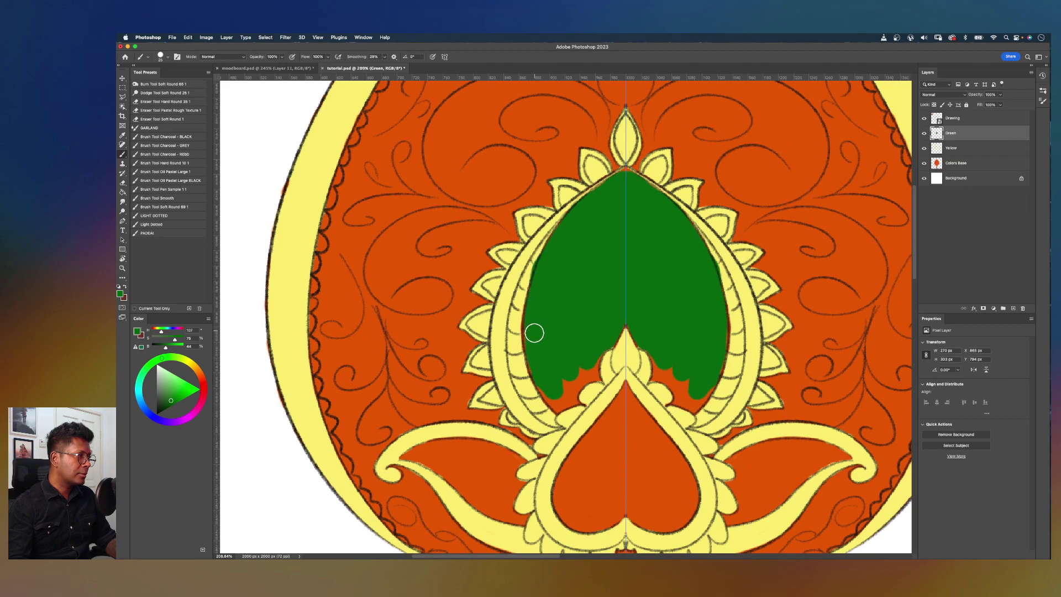
pyautogui.moveTo(546, 382)
pyautogui.mouseDown()
pyautogui.moveTo(561, 403)
pyautogui.moveTo(535, 366)
pyautogui.moveTo(529, 321)
pyautogui.moveTo(539, 295)
pyautogui.mouseUp()
# Step: Erase the green overlapping the arch's yellow band and fill the remaining gaps along the heart's petals and bud green
pyautogui.press('e')
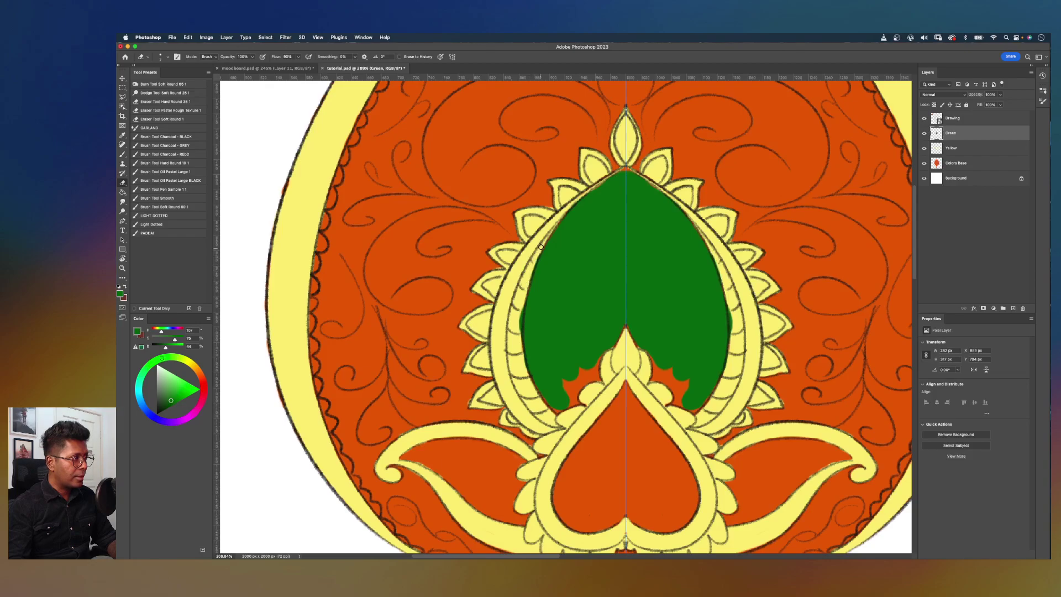
pyautogui.moveTo(534, 264); pyautogui.dragTo(520, 335)
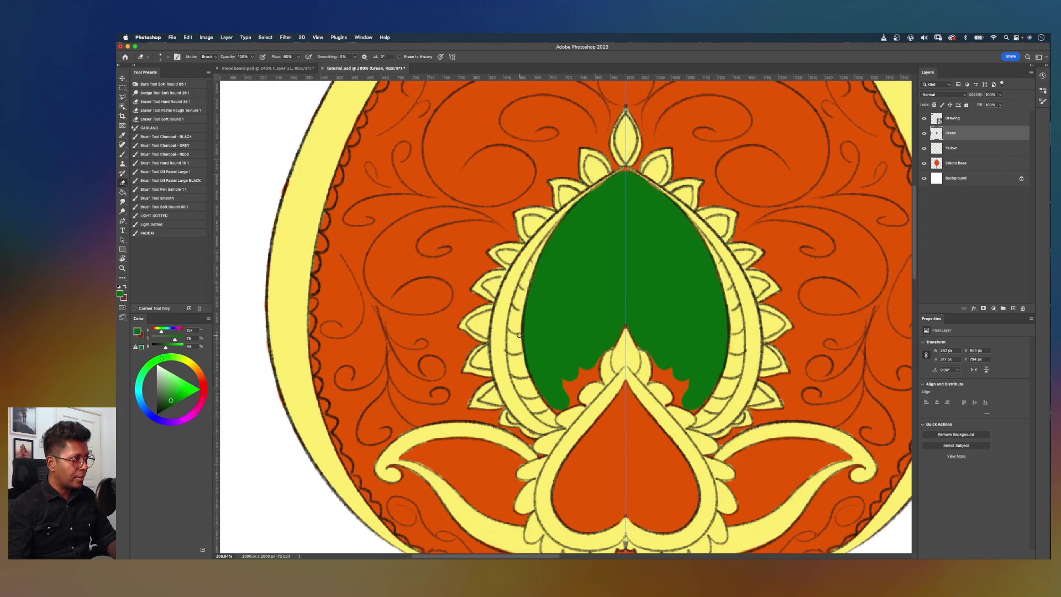
pyautogui.scroll(5, 625, 345)
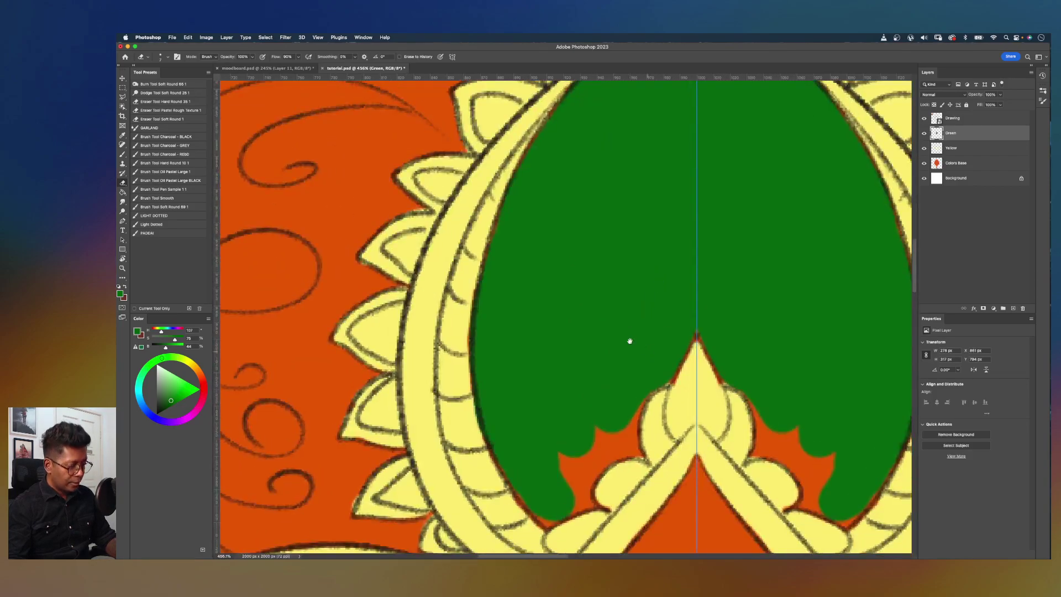
pyautogui.moveTo(650, 388); pyautogui.dragTo(623, 266)
pyautogui.press('b')
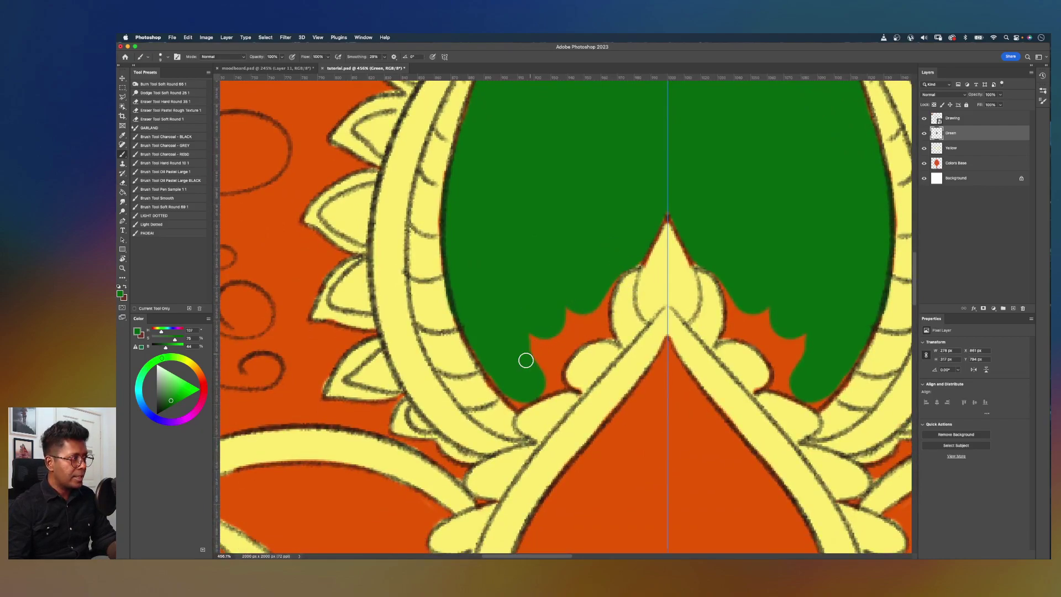
pyautogui.moveTo(515, 388)
pyautogui.mouseDown()
pyautogui.moveTo(559, 385)
pyautogui.moveTo(553, 362)
pyautogui.moveTo(560, 385)
pyautogui.moveTo(568, 342)
pyautogui.moveTo(601, 333)
pyautogui.moveTo(561, 363)
pyautogui.moveTo(581, 335)
pyautogui.moveTo(609, 335)
pyautogui.moveTo(603, 284)
pyautogui.mouseUp()
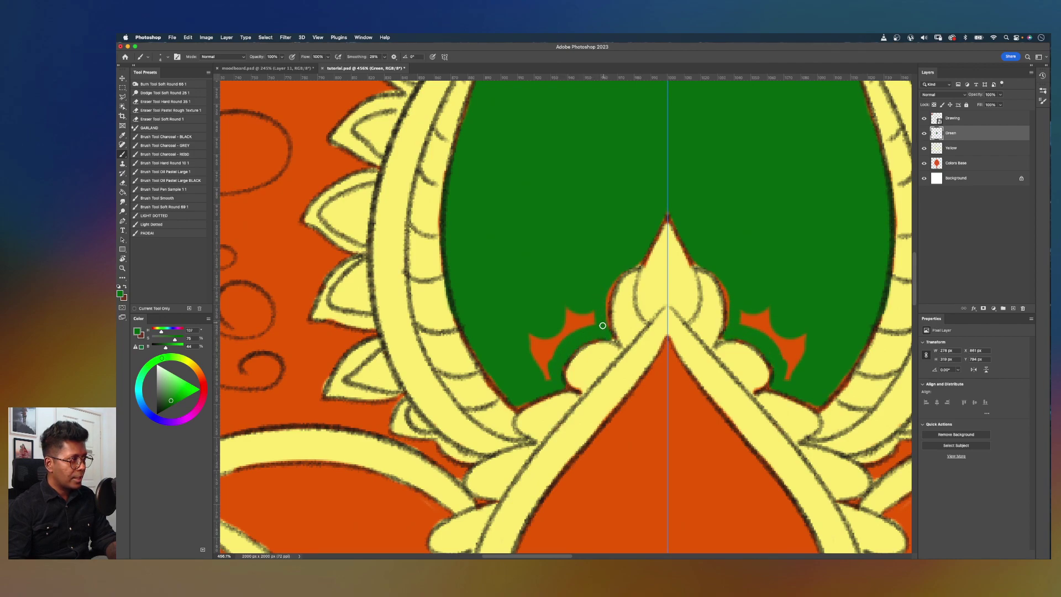
pyautogui.moveTo(638, 262)
pyautogui.mouseDown()
pyautogui.moveTo(543, 373)
pyautogui.moveTo(559, 308)
pyautogui.moveTo(566, 326)
pyautogui.mouseUp()
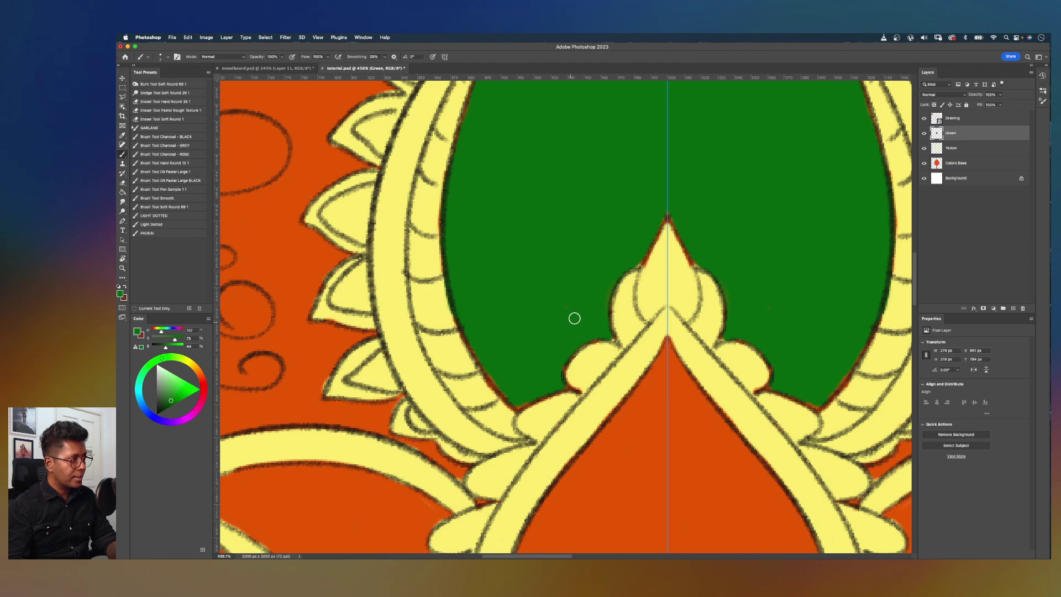
# Step: Paint the upper part of the leaf's interior beside the heart green, from the curled tip to the heart's petals
pyautogui.scroll(-5, 555, 311)
pyautogui.scroll(-4, 551, 291)
pyautogui.scroll(5, 551, 291)
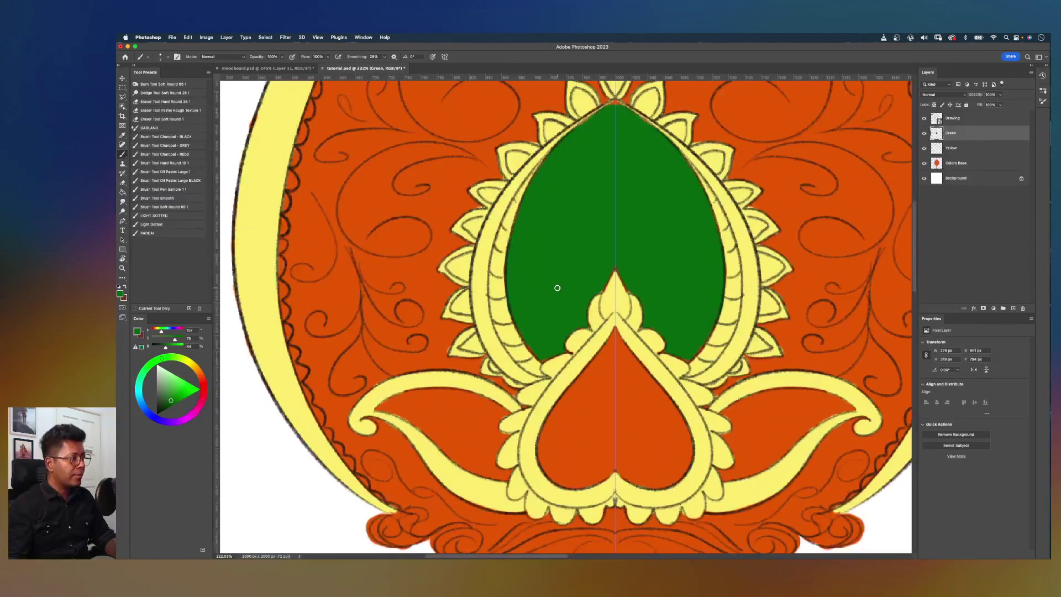
pyautogui.scroll(2, 647, 314)
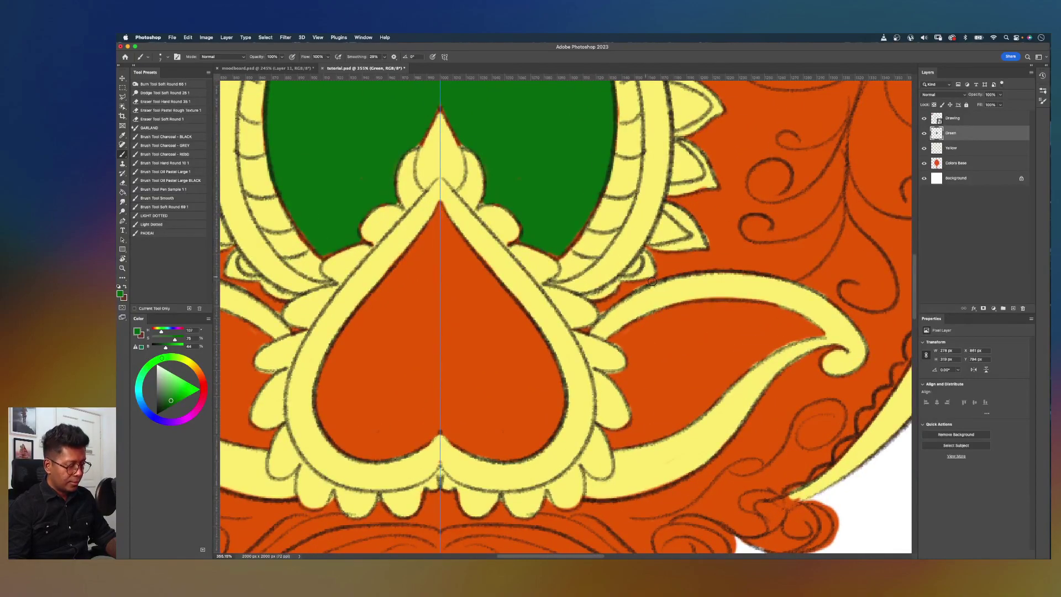
pyautogui.moveTo(656, 354)
pyautogui.mouseDown()
pyautogui.moveTo(700, 334)
pyautogui.moveTo(625, 335)
pyautogui.moveTo(741, 303)
pyautogui.moveTo(813, 332)
pyautogui.moveTo(731, 323)
pyautogui.moveTo(766, 319)
pyautogui.mouseUp()
pyautogui.moveTo(684, 314); pyautogui.dragTo(611, 337)
pyautogui.moveTo(628, 373)
pyautogui.mouseDown()
pyautogui.moveTo(669, 357)
pyautogui.moveTo(646, 362)
pyautogui.moveTo(632, 340)
pyautogui.moveTo(666, 332)
pyautogui.mouseUp()
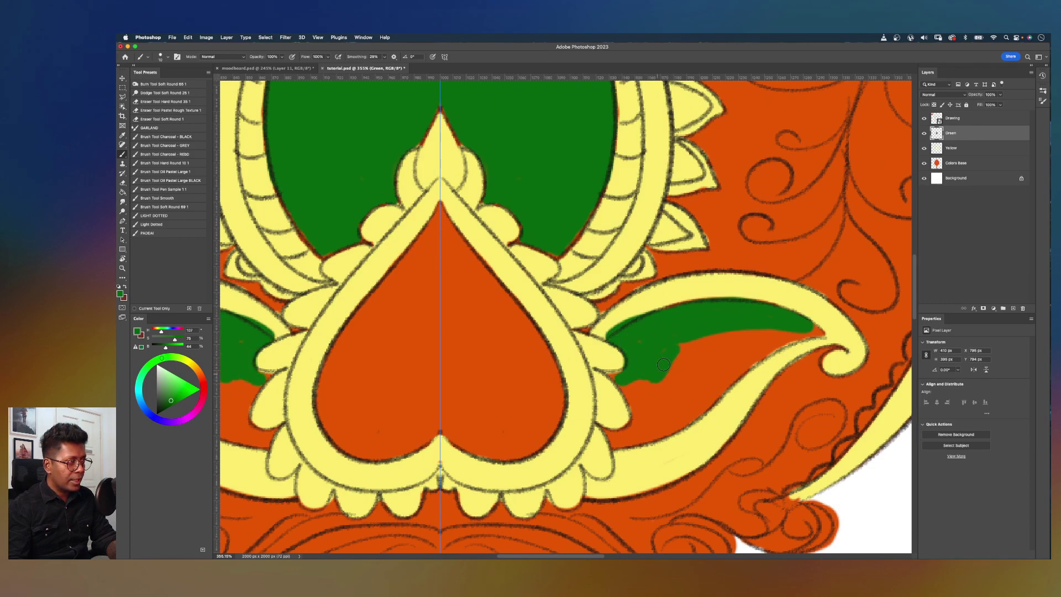
pyautogui.moveTo(659, 372); pyautogui.dragTo(632, 341)
# Step: Fill the rest of the leaf's interior green down to its lower yellow band and the heart's scalloped petals
pyautogui.moveTo(749, 327)
pyautogui.mouseDown()
pyautogui.moveTo(719, 329)
pyautogui.moveTo(662, 381)
pyautogui.mouseUp()
pyautogui.moveTo(722, 341)
pyautogui.mouseDown()
pyautogui.moveTo(694, 375)
pyautogui.moveTo(746, 360)
pyautogui.moveTo(779, 334)
pyautogui.mouseUp()
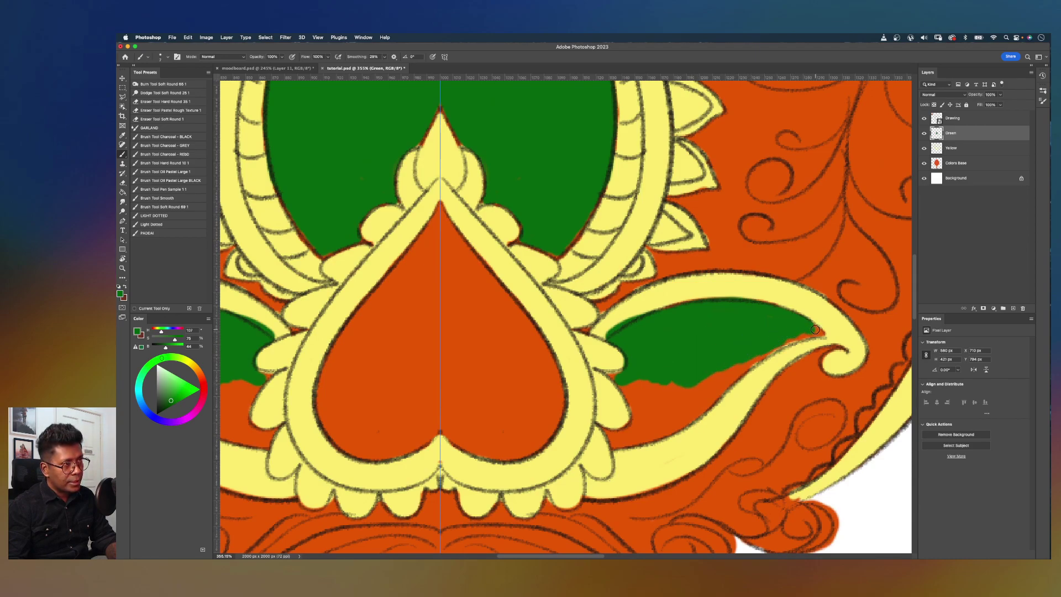
pyautogui.moveTo(820, 333)
pyautogui.mouseDown()
pyautogui.moveTo(719, 372)
pyautogui.moveTo(755, 351)
pyautogui.moveTo(705, 390)
pyautogui.moveTo(737, 356)
pyautogui.moveTo(730, 374)
pyautogui.moveTo(789, 337)
pyautogui.moveTo(702, 404)
pyautogui.moveTo(656, 411)
pyautogui.moveTo(704, 387)
pyautogui.moveTo(696, 394)
pyautogui.moveTo(701, 364)
pyautogui.moveTo(708, 377)
pyautogui.moveTo(678, 375)
pyautogui.mouseUp()
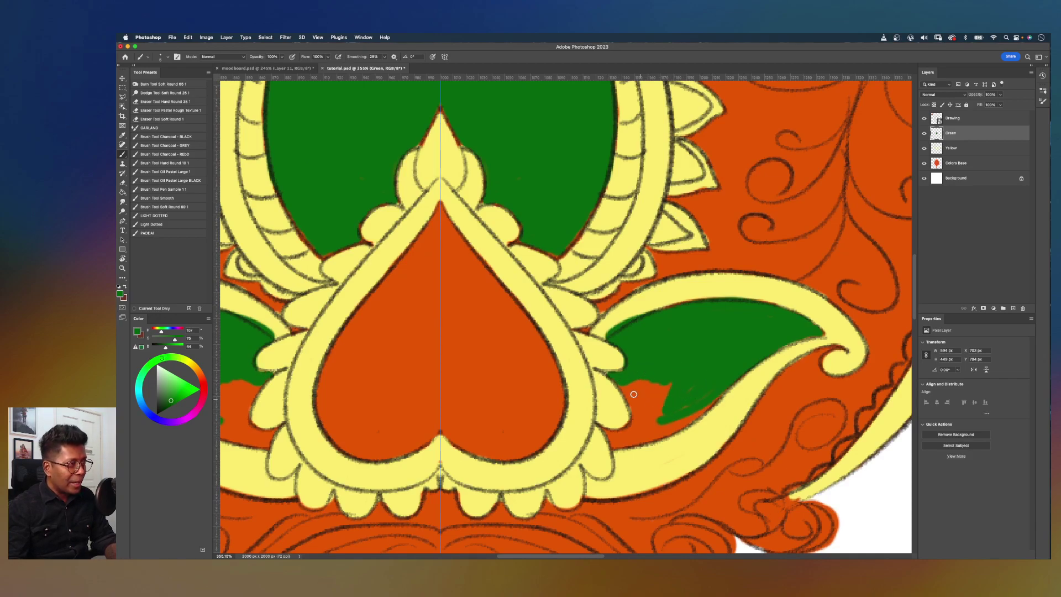
pyautogui.moveTo(621, 382)
pyautogui.mouseDown()
pyautogui.moveTo(645, 405)
pyautogui.moveTo(625, 383)
pyautogui.moveTo(641, 416)
pyautogui.moveTo(610, 437)
pyautogui.moveTo(631, 429)
pyautogui.moveTo(628, 385)
pyautogui.moveTo(681, 371)
pyautogui.moveTo(636, 377)
pyautogui.moveTo(692, 370)
pyautogui.mouseUp()
pyautogui.moveTo(698, 407)
pyautogui.mouseDown()
pyautogui.moveTo(658, 429)
pyautogui.moveTo(677, 403)
pyautogui.moveTo(653, 402)
pyautogui.moveTo(642, 422)
pyautogui.mouseUp()
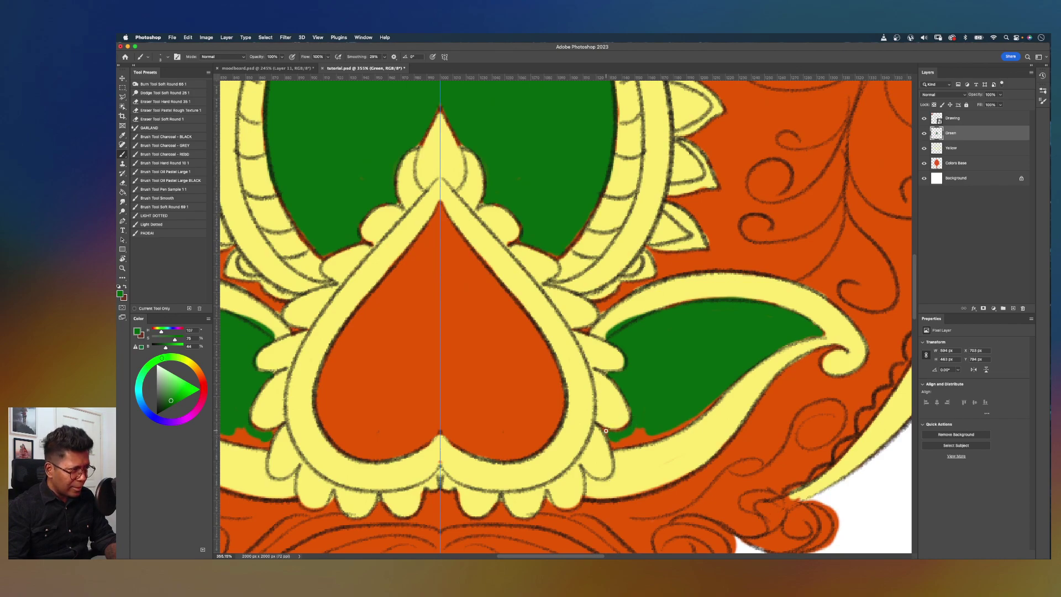
pyautogui.moveTo(612, 439)
pyautogui.mouseDown()
pyautogui.moveTo(665, 420)
pyautogui.moveTo(620, 440)
pyautogui.moveTo(647, 439)
pyautogui.moveTo(723, 385)
pyautogui.mouseUp()
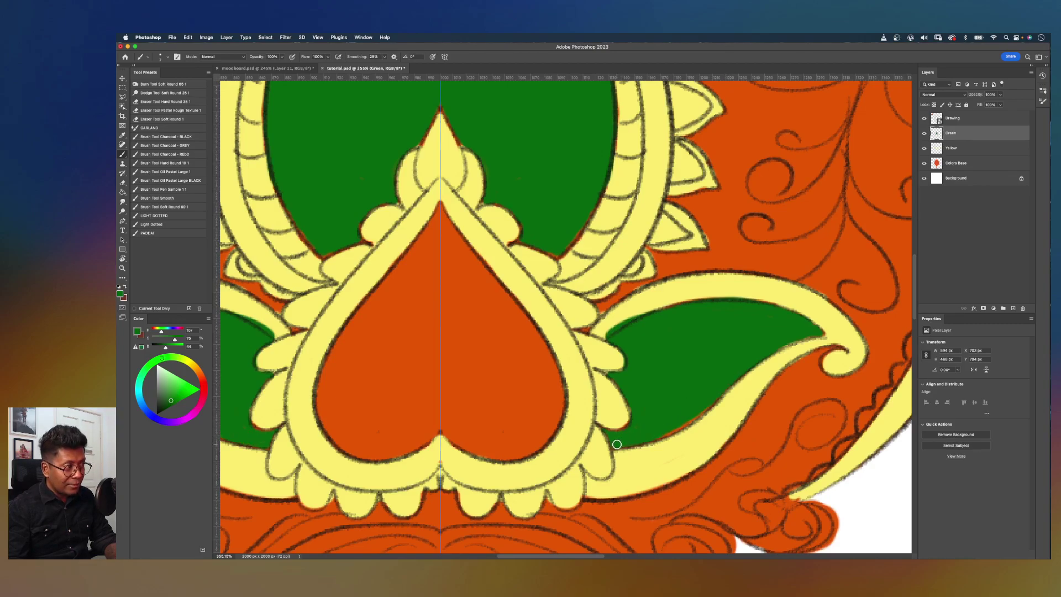
# Step: Touch up the green along the leaf's lower band and erase the overlap from its upper and lower yellow bands
pyautogui.moveTo(673, 429)
pyautogui.mouseDown()
pyautogui.moveTo(722, 398)
pyautogui.moveTo(746, 369)
pyautogui.mouseUp()
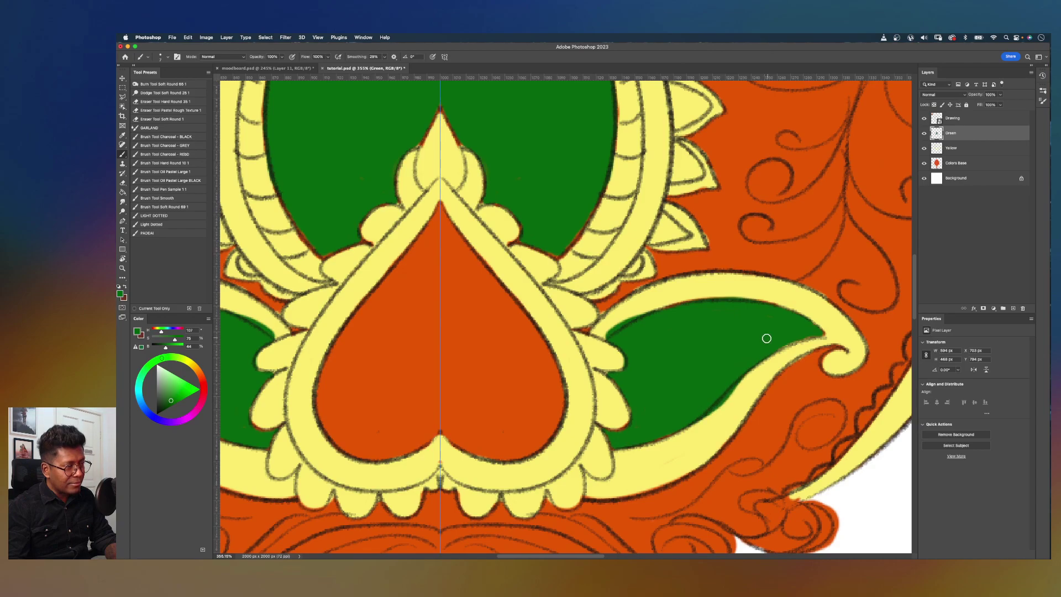
pyautogui.press('e')
pyautogui.moveTo(708, 423); pyautogui.dragTo(762, 373)
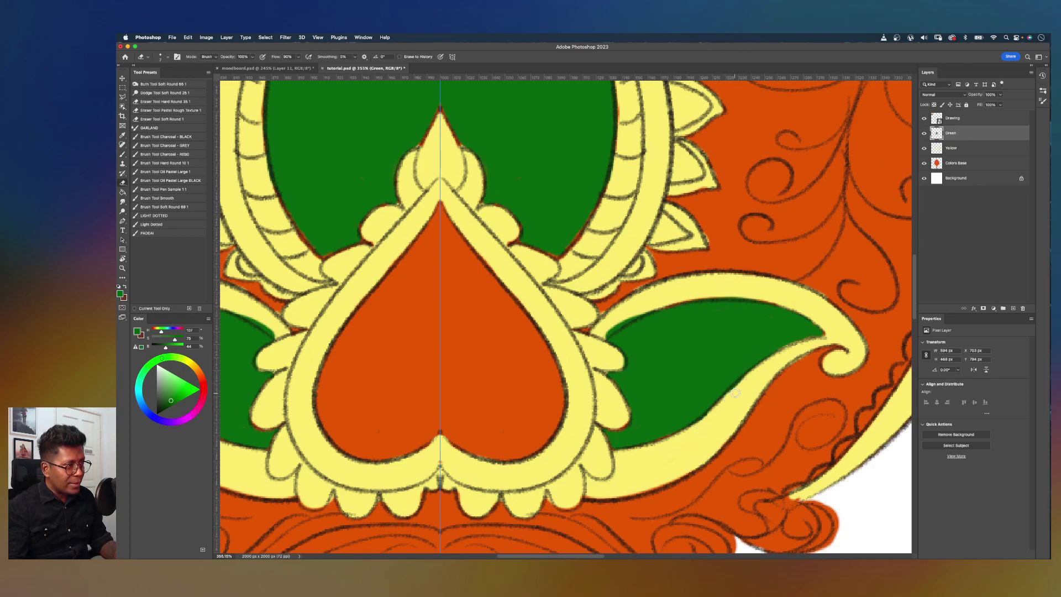
pyautogui.press('b')
pyautogui.press('e')
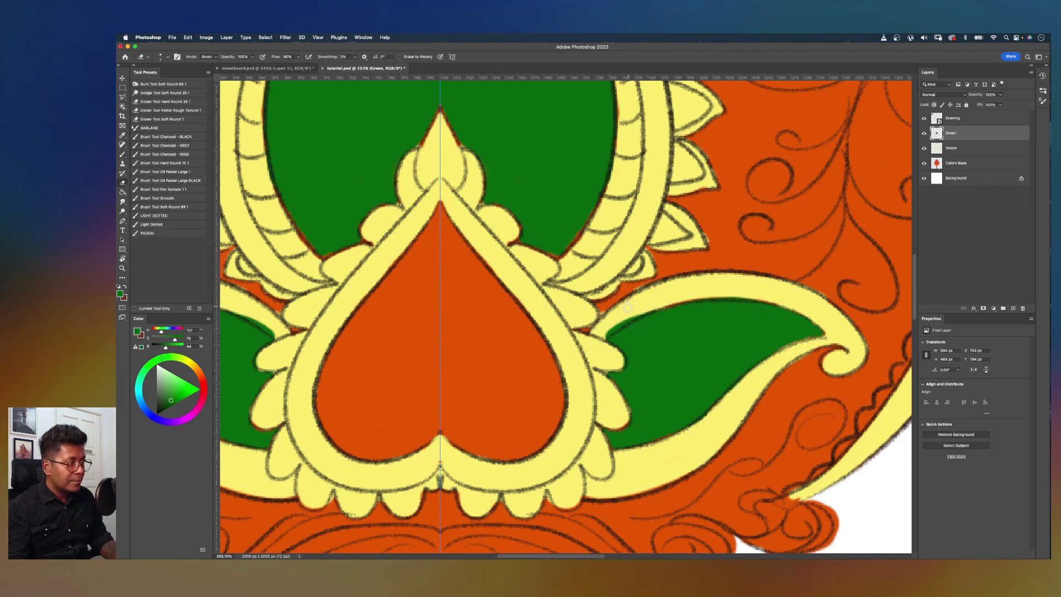
pyautogui.moveTo(601, 332); pyautogui.dragTo(636, 314)
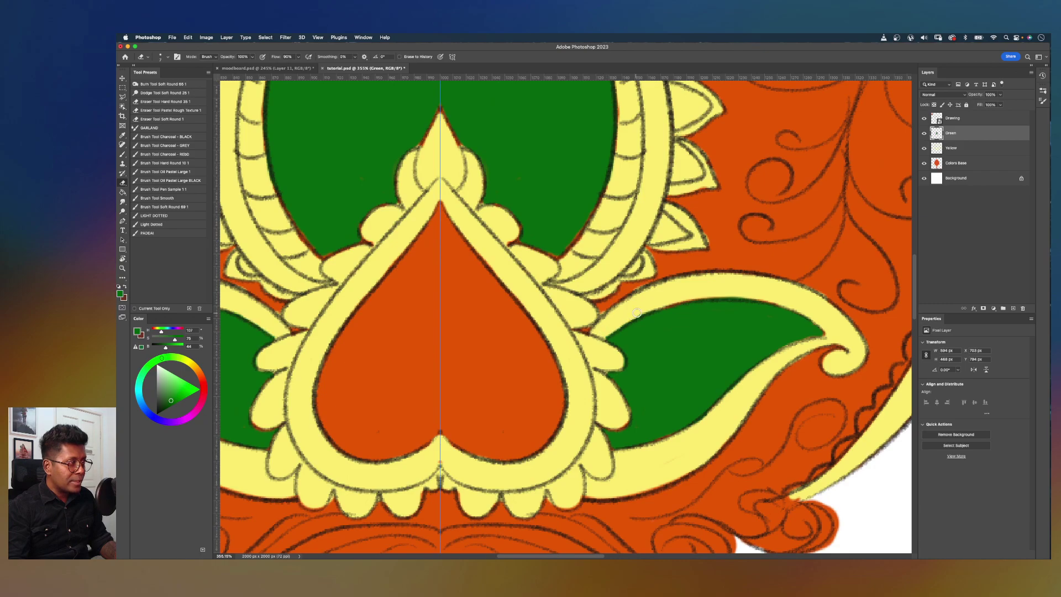
pyautogui.press('b')
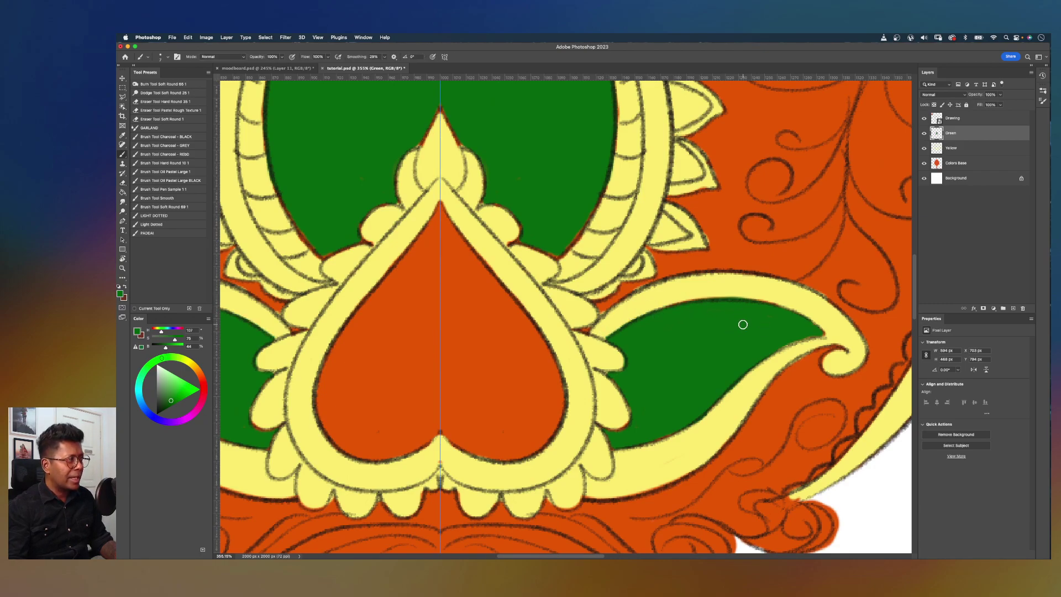
# Step: Sample the red from the reference photo and add a new layer named Red above the Green layer
pyautogui.scroll(-10, 743, 324)
pyautogui.moveTo(729, 234); pyautogui.dragTo(801, 322)
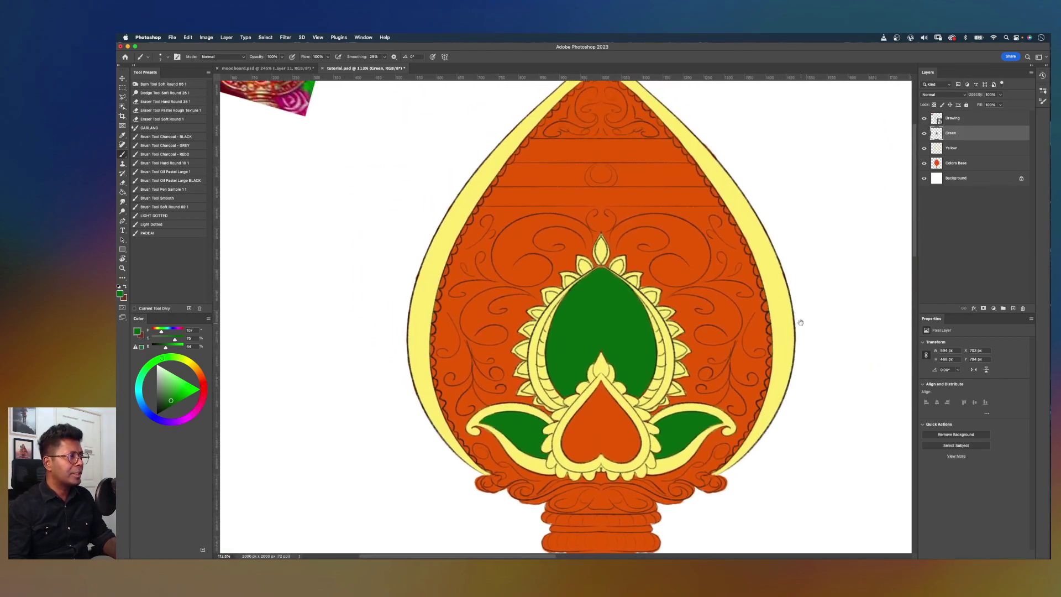
pyautogui.scroll(-4, 772, 317)
pyautogui.scroll(4, 773, 318)
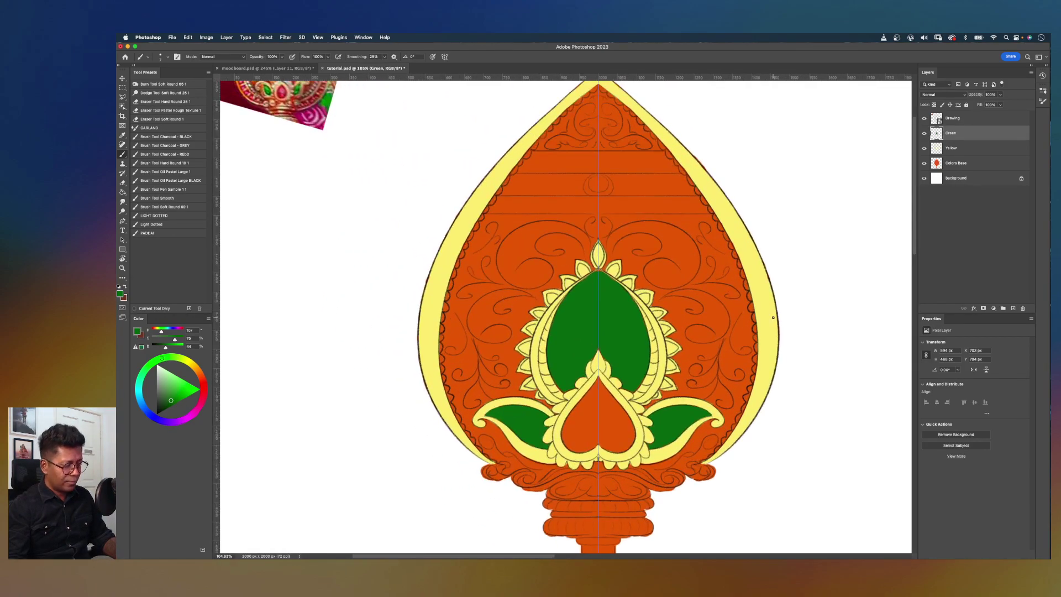
pyautogui.scroll(-2, 774, 318)
pyautogui.press('i')
pyautogui.click(340, 136)
pyautogui.press('b')
pyautogui.click(1012, 308)
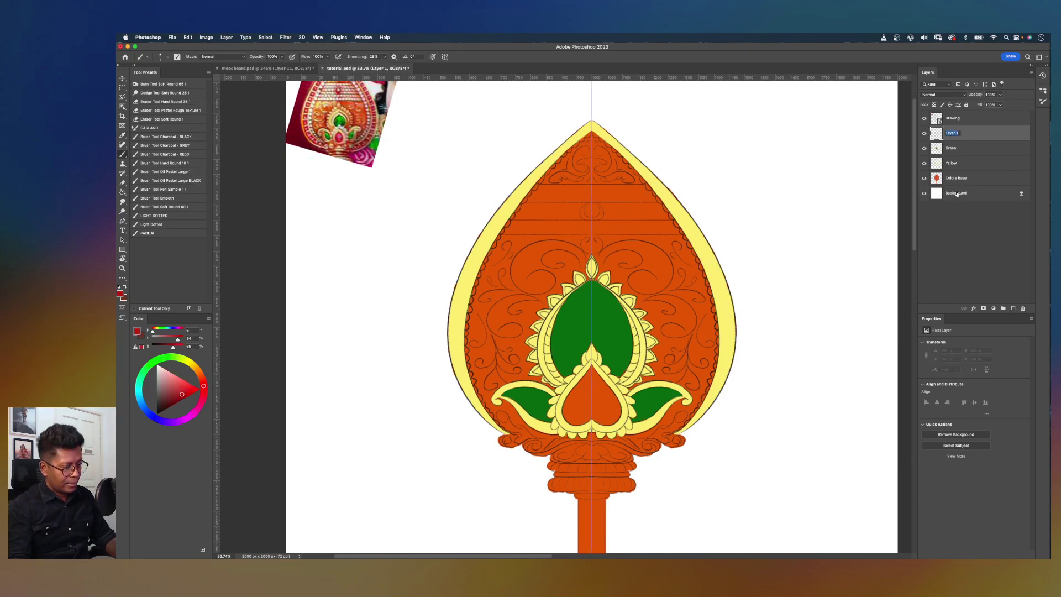
pyautogui.press('Return')
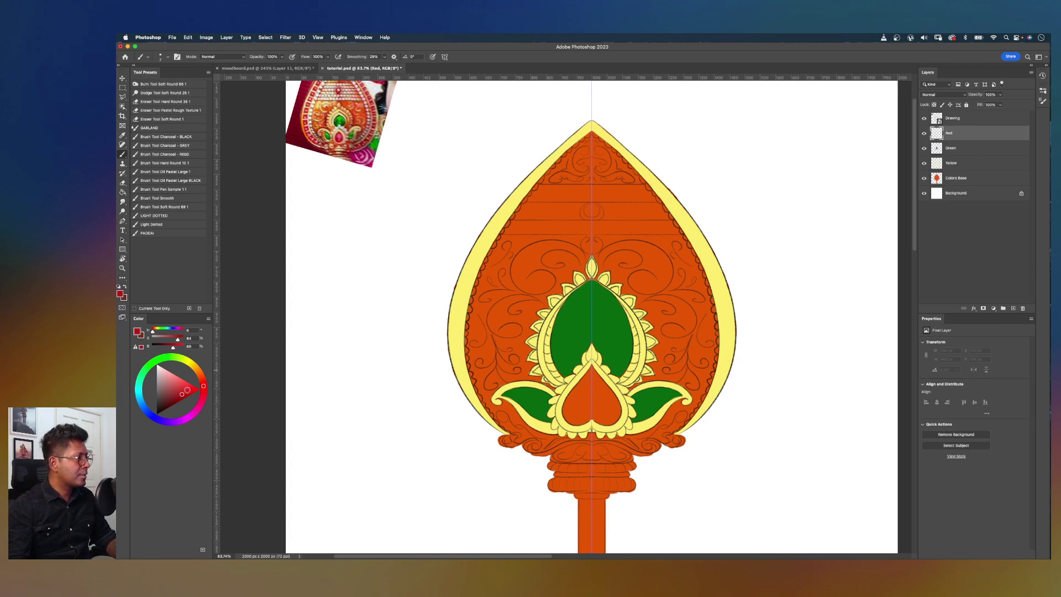
# Step: Darken the sampled red to a deep maroon and fill most of the heart's interior with it
pyautogui.moveTo(182, 394); pyautogui.dragTo(177, 401)
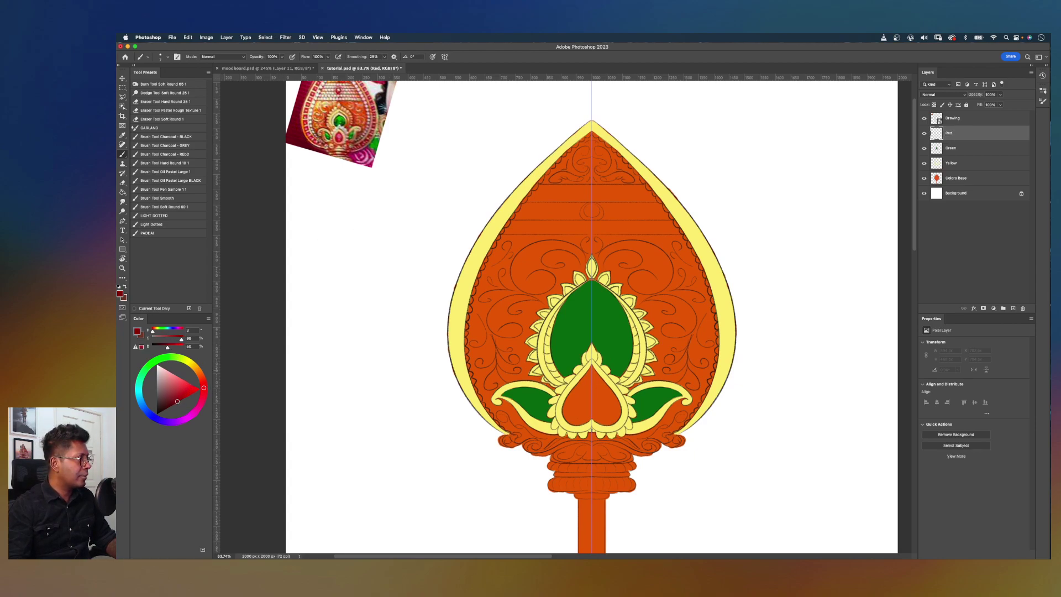
pyautogui.moveTo(564, 313); pyautogui.dragTo(708, 337)
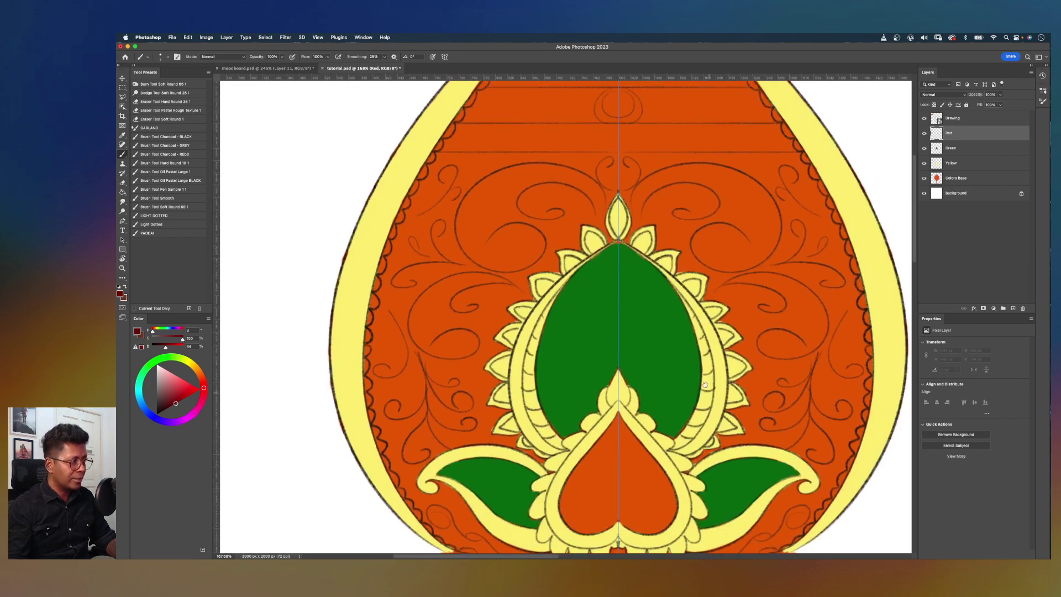
pyautogui.moveTo(708, 388); pyautogui.dragTo(680, 294)
pyautogui.moveTo(570, 323); pyautogui.dragTo(723, 238)
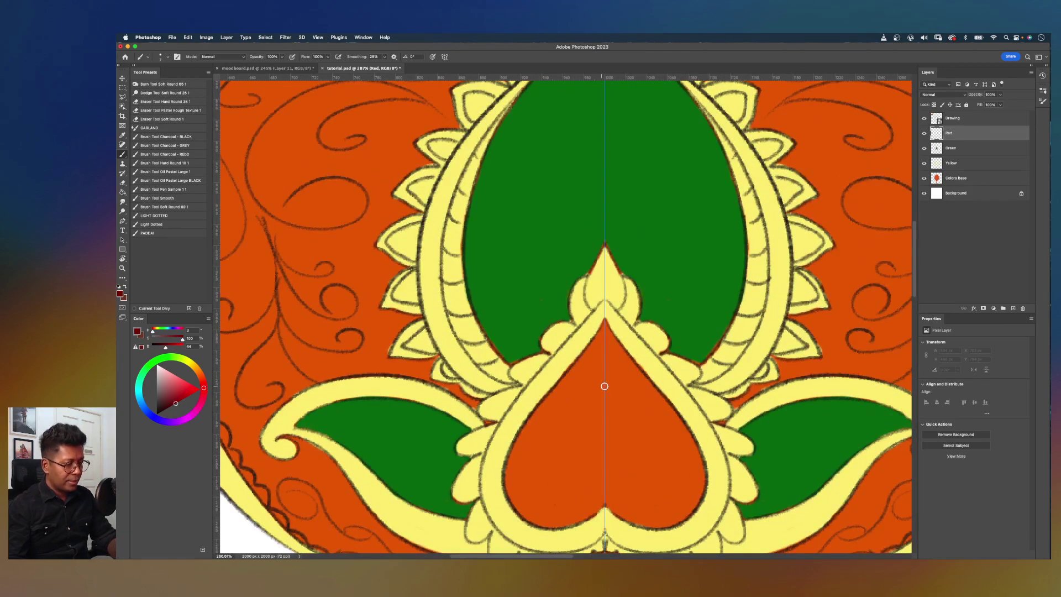
pyautogui.press(']')
pyautogui.press(']')
pyautogui.moveTo(597, 422)
pyautogui.mouseDown()
pyautogui.moveTo(544, 446)
pyautogui.moveTo(551, 465)
pyautogui.moveTo(538, 479)
pyautogui.moveTo(535, 456)
pyautogui.moveTo(536, 487)
pyautogui.moveTo(520, 481)
pyautogui.moveTo(534, 472)
pyautogui.moveTo(532, 500)
pyautogui.moveTo(523, 472)
pyautogui.moveTo(536, 501)
pyautogui.moveTo(523, 481)
pyautogui.moveTo(545, 504)
pyautogui.moveTo(525, 488)
pyautogui.moveTo(547, 497)
pyautogui.moveTo(529, 498)
pyautogui.moveTo(548, 503)
pyautogui.moveTo(527, 494)
pyautogui.moveTo(534, 507)
pyautogui.moveTo(565, 511)
pyautogui.moveTo(597, 489)
pyautogui.moveTo(564, 508)
pyautogui.moveTo(601, 474)
pyautogui.moveTo(612, 380)
pyautogui.moveTo(593, 383)
pyautogui.moveTo(598, 373)
pyautogui.moveTo(572, 411)
pyautogui.moveTo(588, 376)
pyautogui.moveTo(565, 406)
pyautogui.mouseUp()
pyautogui.press('[')
pyautogui.press('[')
pyautogui.press('[')
pyautogui.press('[')
pyautogui.press('[')
pyautogui.press('[')
pyautogui.moveTo(605, 341); pyautogui.dragTo(540, 429)
pyautogui.press(']')
pyautogui.press(']')
pyautogui.moveTo(580, 367); pyautogui.dragTo(521, 451)
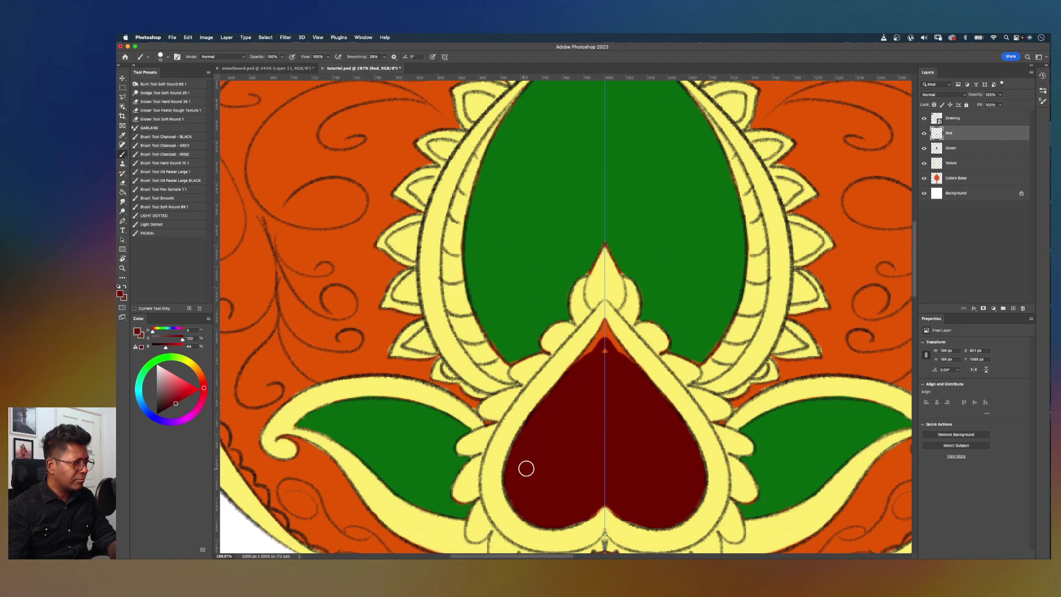
# Step: Fill the remaining orange gaps at the heart's pointed tip and along its upper edges with maroon
pyautogui.press('[')
pyautogui.press('[')
pyautogui.moveTo(593, 351); pyautogui.dragTo(579, 365)
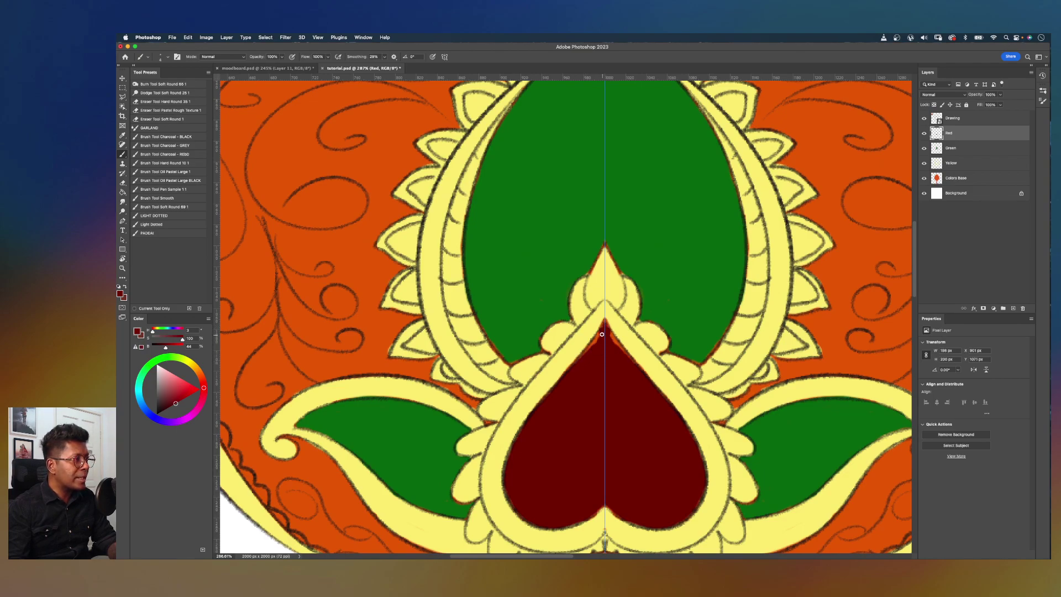
pyautogui.moveTo(601, 335); pyautogui.dragTo(562, 390)
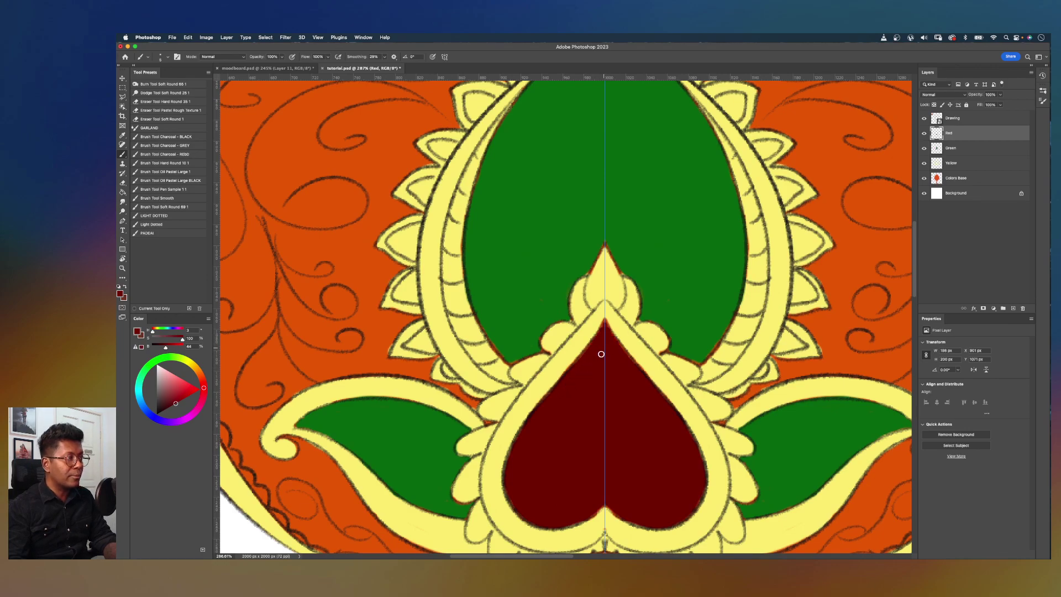
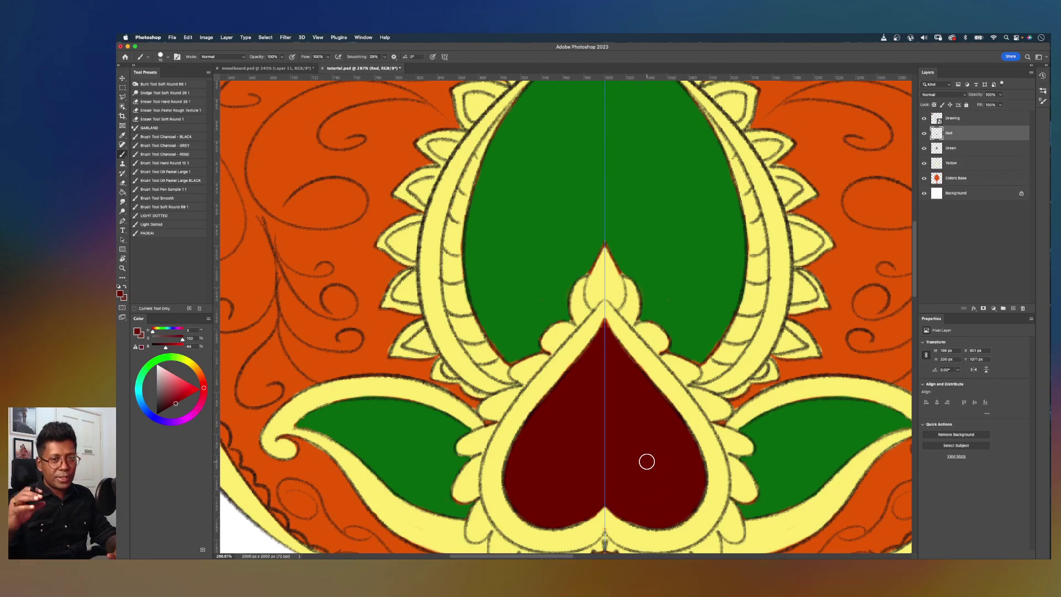
# Step: Paint the interiors of the arch's pointed top petal and the two petals beside it maroon
pyautogui.press('super+minus')
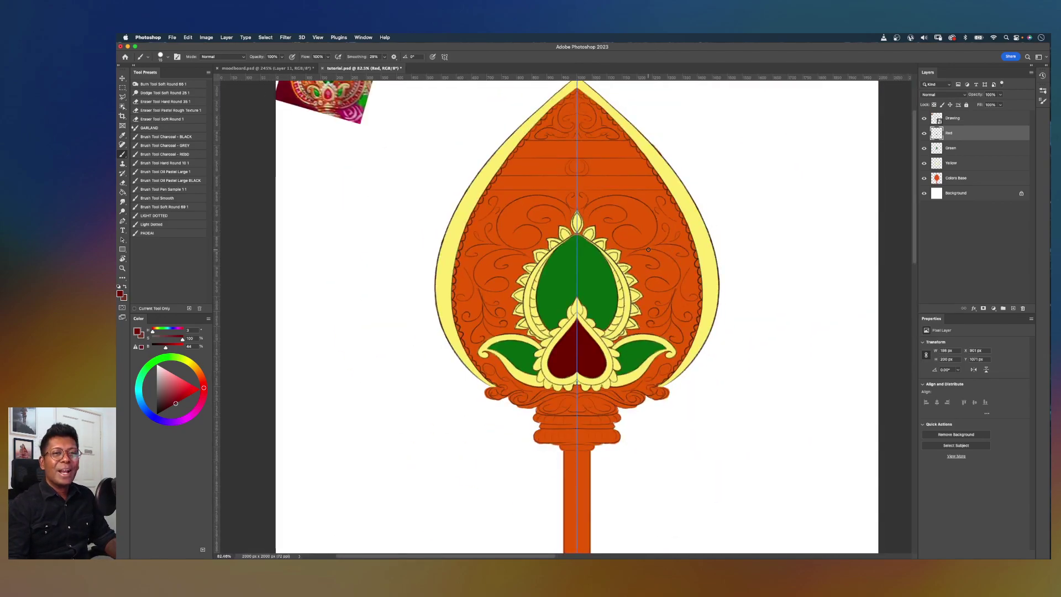
pyautogui.press('super+plus')
pyautogui.moveTo(618, 240); pyautogui.dragTo(669, 312)
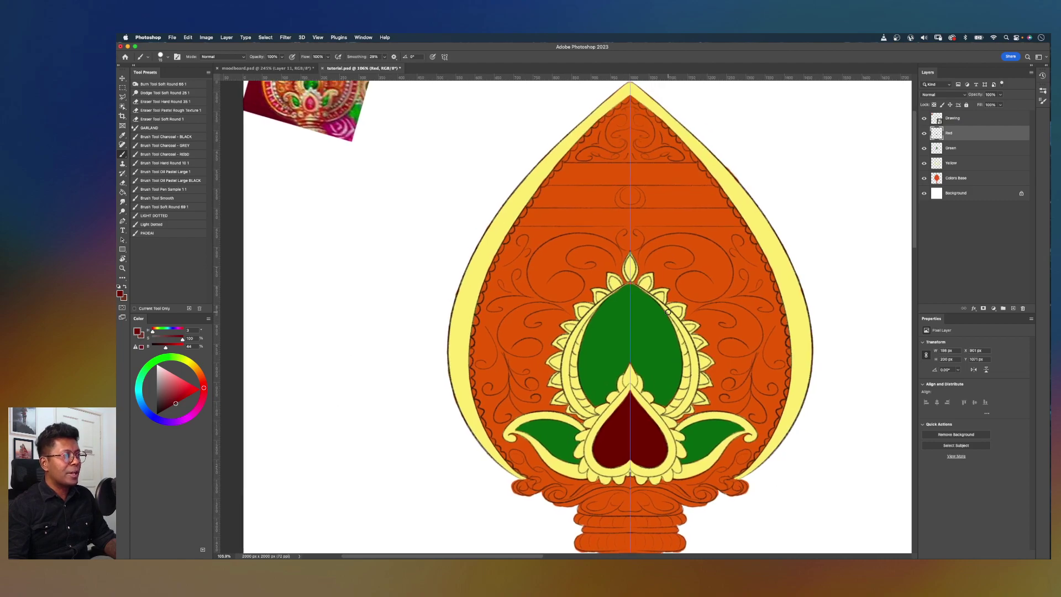
pyautogui.moveTo(674, 238); pyautogui.dragTo(641, 302)
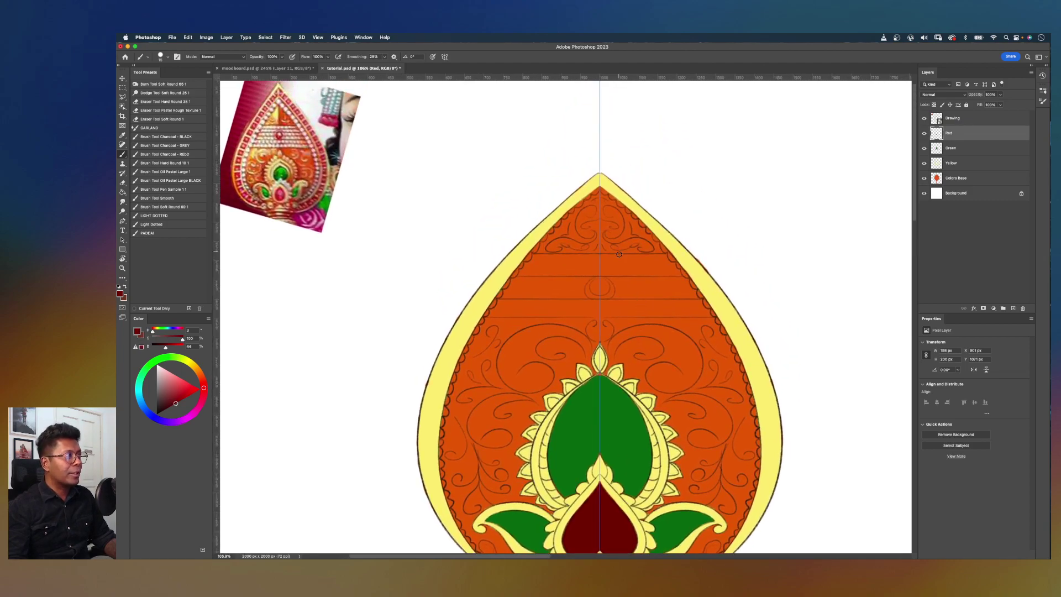
pyautogui.scroll(-2, 633, 308)
pyautogui.press('super+plus')
pyautogui.press('super+plus')
pyautogui.scroll(2, 650, 221)
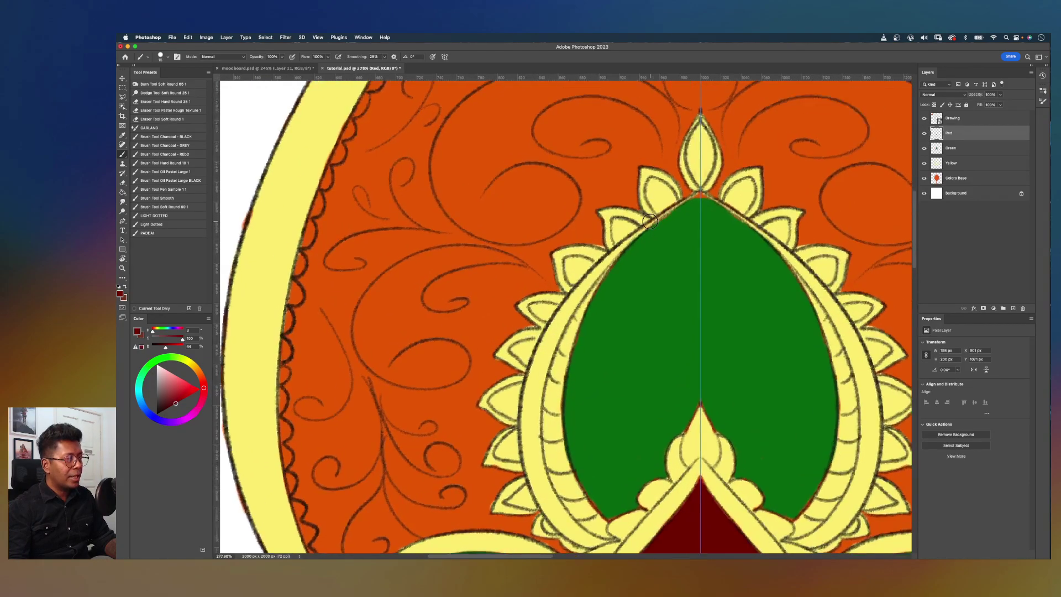
pyautogui.scroll(2, 687, 223)
pyautogui.moveTo(668, 242); pyautogui.dragTo(613, 302)
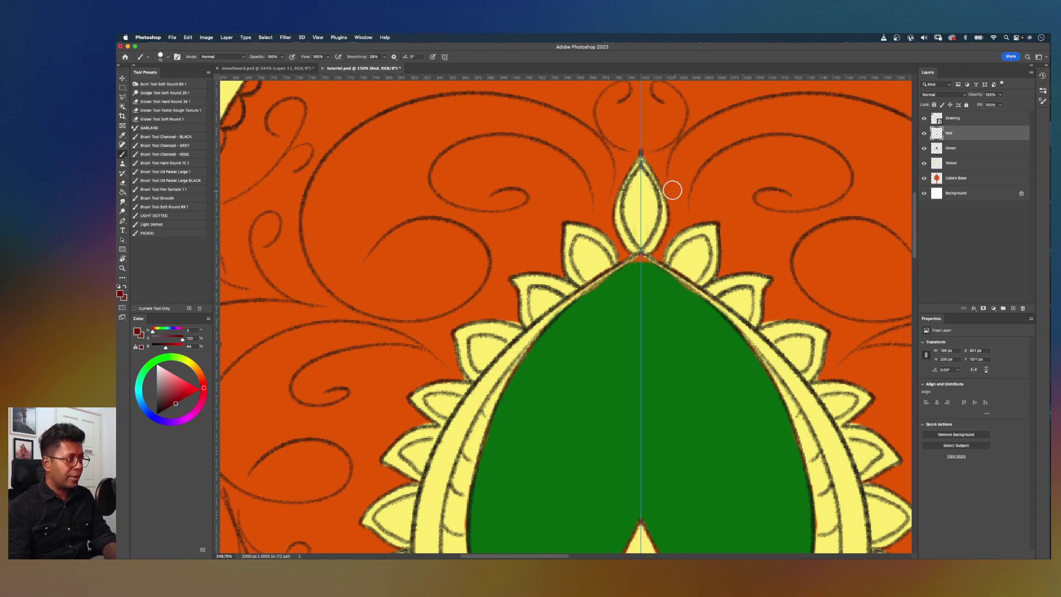
pyautogui.scroll(1, 663, 189)
pyautogui.press('[')
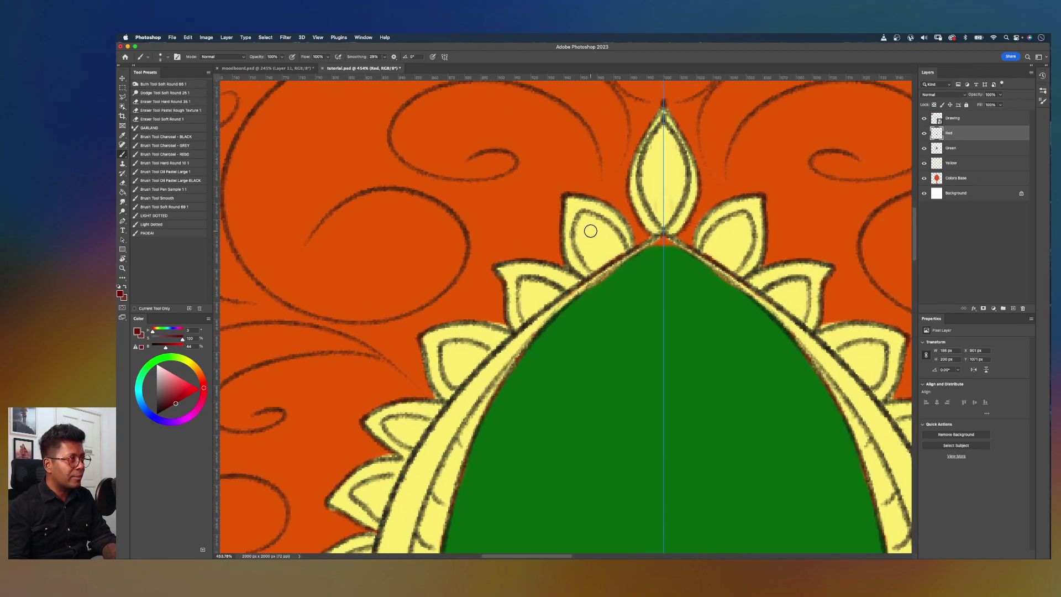
pyautogui.moveTo(590, 232)
pyautogui.mouseDown()
pyautogui.moveTo(587, 244)
pyautogui.moveTo(587, 221)
pyautogui.moveTo(578, 248)
pyautogui.moveTo(588, 216)
pyautogui.moveTo(612, 237)
pyautogui.moveTo(592, 235)
pyautogui.moveTo(588, 265)
pyautogui.moveTo(609, 251)
pyautogui.moveTo(592, 240)
pyautogui.moveTo(613, 238)
pyautogui.moveTo(602, 237)
pyautogui.moveTo(604, 252)
pyautogui.mouseUp()
pyautogui.moveTo(528, 294)
pyautogui.mouseDown()
pyautogui.moveTo(554, 292)
pyautogui.moveTo(536, 283)
pyautogui.moveTo(537, 298)
pyautogui.moveTo(526, 283)
pyautogui.moveTo(524, 309)
pyautogui.mouseUp()
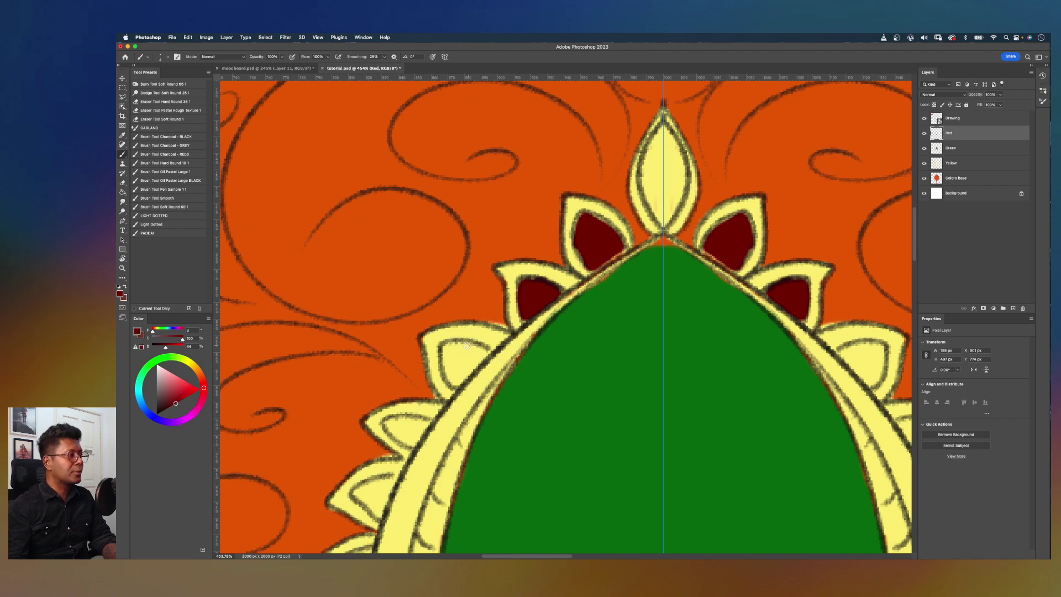
pyautogui.moveTo(663, 147)
pyautogui.mouseDown()
pyautogui.moveTo(650, 176)
pyautogui.moveTo(663, 131)
pyautogui.moveTo(646, 184)
pyautogui.moveTo(664, 225)
pyautogui.moveTo(648, 196)
pyautogui.moveTo(663, 184)
pyautogui.moveTo(665, 195)
pyautogui.moveTo(661, 157)
pyautogui.moveTo(666, 180)
pyautogui.mouseUp()
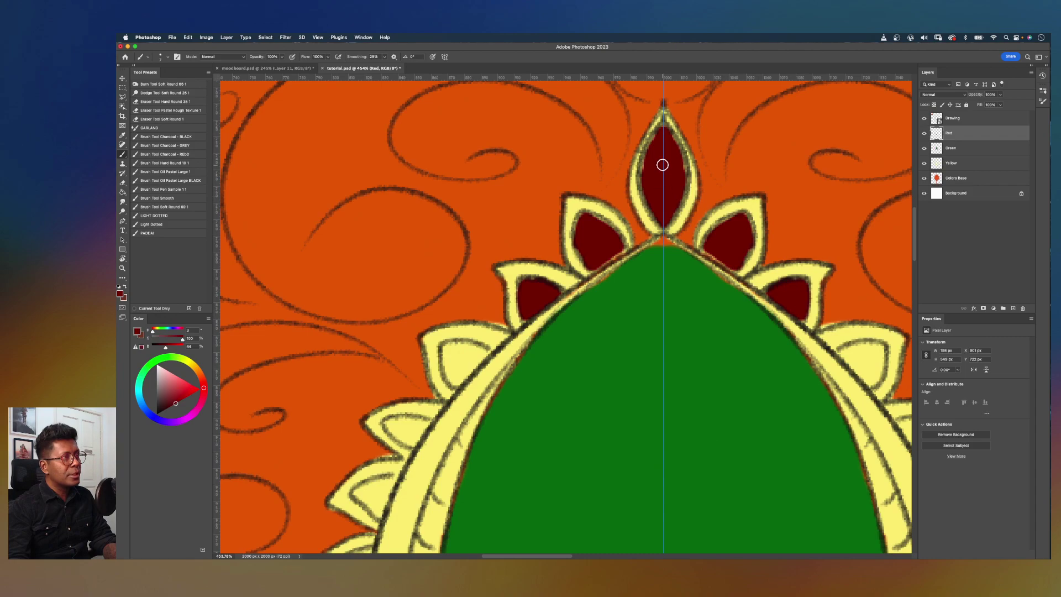
# Step: Paint the interiors of the third and fourth petals down the arch's outer edge maroon
pyautogui.moveTo(551, 337); pyautogui.dragTo(651, 184)
pyautogui.moveTo(560, 203)
pyautogui.mouseDown()
pyautogui.moveTo(554, 214)
pyautogui.moveTo(558, 194)
pyautogui.moveTo(580, 198)
pyautogui.moveTo(550, 227)
pyautogui.moveTo(571, 214)
pyautogui.mouseUp()
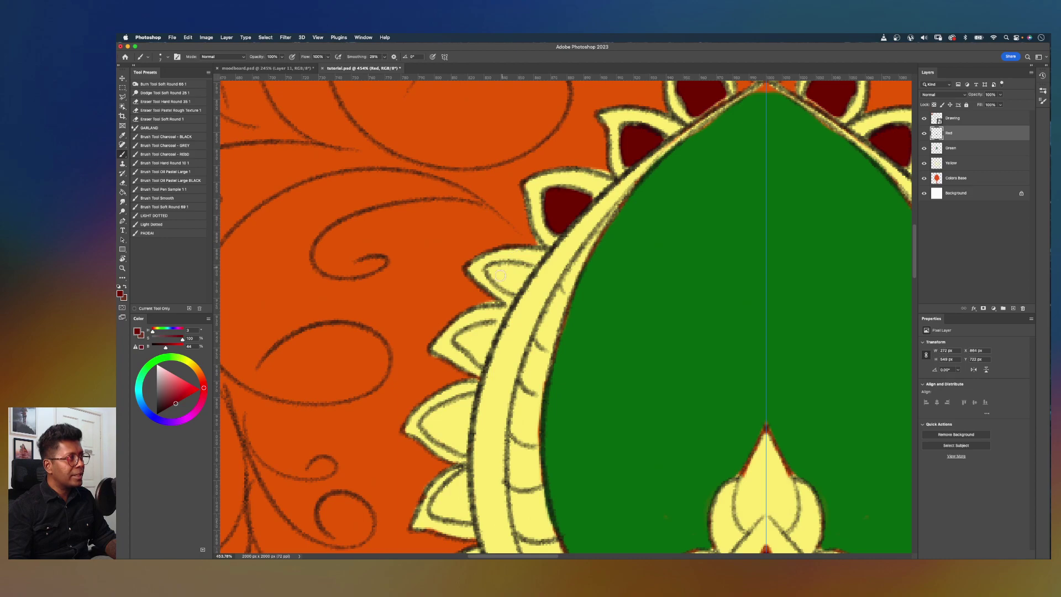
pyautogui.moveTo(491, 269)
pyautogui.mouseDown()
pyautogui.moveTo(525, 271)
pyautogui.moveTo(495, 264)
pyautogui.moveTo(513, 288)
pyautogui.moveTo(526, 272)
pyautogui.moveTo(499, 282)
pyautogui.moveTo(513, 292)
pyautogui.moveTo(521, 275)
pyautogui.mouseUp()
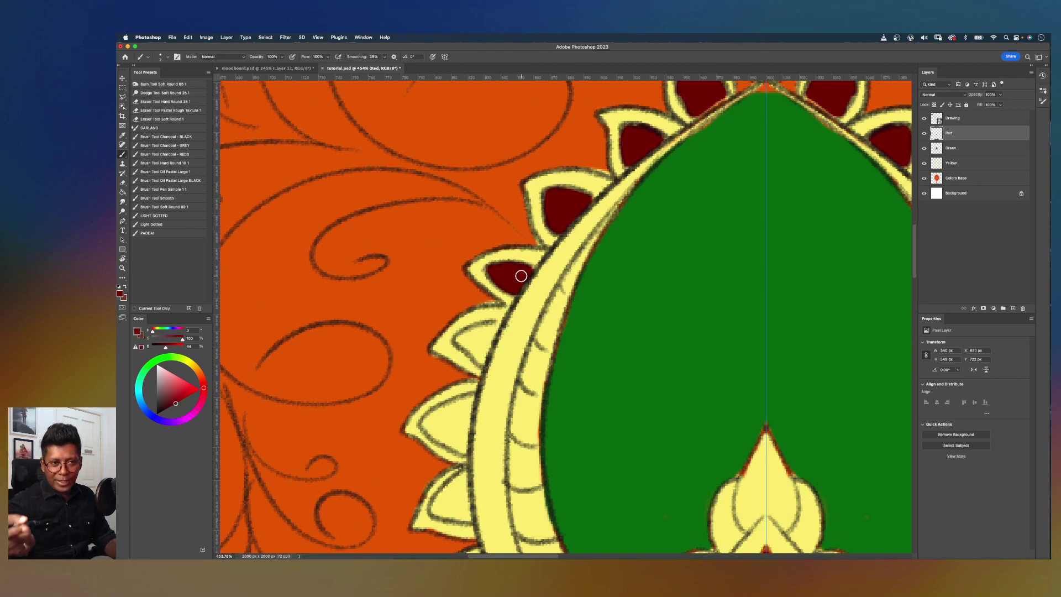
# Step: Fill the arch's remaining outer petals maroon, down to the small ones above the side leaf
pyautogui.scroll(-3, 521, 275)
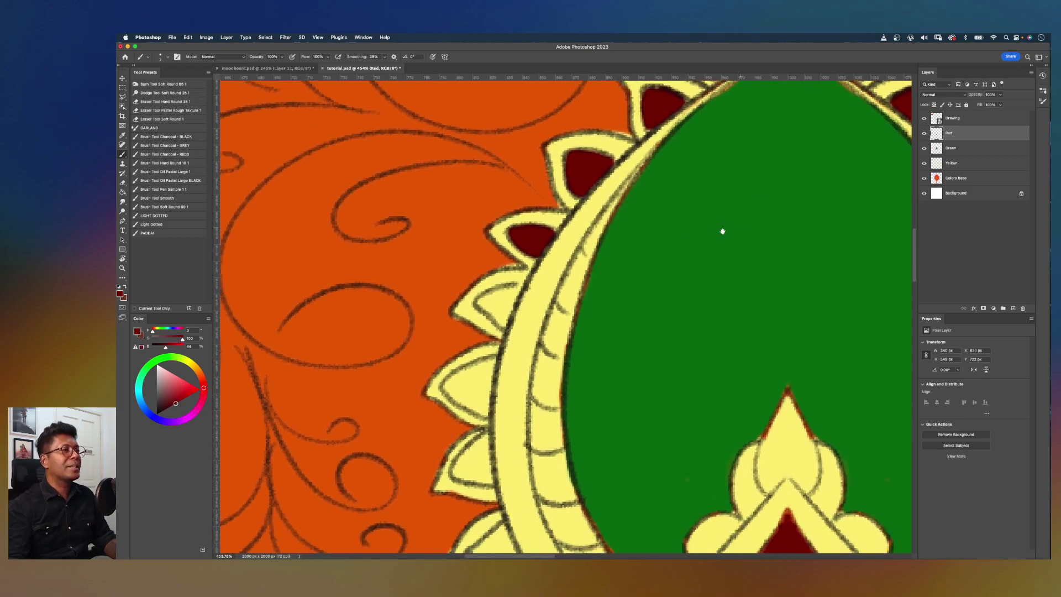
pyautogui.moveTo(495, 285)
pyautogui.mouseDown()
pyautogui.moveTo(523, 270)
pyautogui.moveTo(493, 284)
pyautogui.moveTo(513, 304)
pyautogui.moveTo(520, 285)
pyautogui.moveTo(504, 289)
pyautogui.moveTo(526, 274)
pyautogui.moveTo(519, 282)
pyautogui.mouseUp()
pyautogui.moveTo(463, 374)
pyautogui.mouseDown()
pyautogui.moveTo(462, 362)
pyautogui.moveTo(495, 346)
pyautogui.moveTo(467, 369)
pyautogui.moveTo(486, 392)
pyautogui.moveTo(486, 357)
pyautogui.moveTo(476, 372)
pyautogui.moveTo(504, 344)
pyautogui.moveTo(493, 373)
pyautogui.moveTo(490, 362)
pyautogui.moveTo(495, 395)
pyautogui.moveTo(464, 375)
pyautogui.moveTo(488, 317)
pyautogui.moveTo(590, 196)
pyautogui.mouseUp()
pyautogui.moveTo(617, 248)
pyautogui.mouseDown()
pyautogui.moveTo(588, 281)
pyautogui.moveTo(619, 285)
pyautogui.moveTo(603, 275)
pyautogui.moveTo(622, 260)
pyautogui.moveTo(625, 285)
pyautogui.moveTo(613, 276)
pyautogui.mouseUp()
pyautogui.moveTo(633, 345)
pyautogui.mouseDown()
pyautogui.moveTo(641, 331)
pyautogui.moveTo(613, 356)
pyautogui.moveTo(649, 362)
pyautogui.moveTo(631, 350)
pyautogui.moveTo(610, 355)
pyautogui.mouseUp()
pyautogui.moveTo(651, 360)
pyautogui.mouseDown()
pyautogui.moveTo(639, 361)
pyautogui.moveTo(694, 403)
pyautogui.mouseUp()
pyautogui.press('[')
pyautogui.press('[')
pyautogui.press('[')
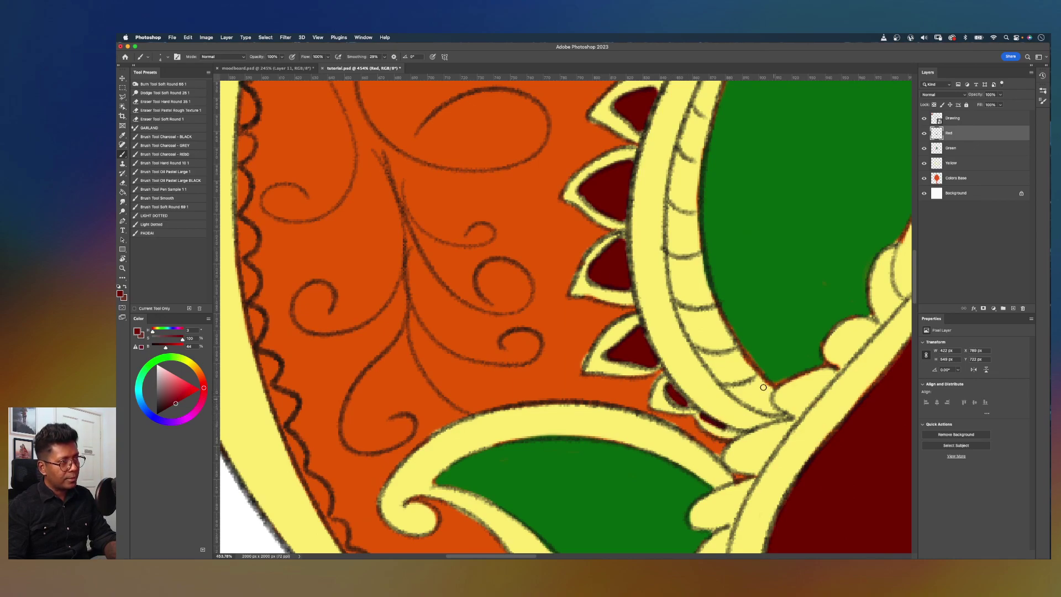
# Step: Compare the ornament with the reference photo and fill the inner circle in its upper horizontal bands maroon
pyautogui.press('super+minus')
pyautogui.press('super+minus')
pyautogui.press('super+minus')
pyautogui.press('super+minus')
pyautogui.press('super+minus')
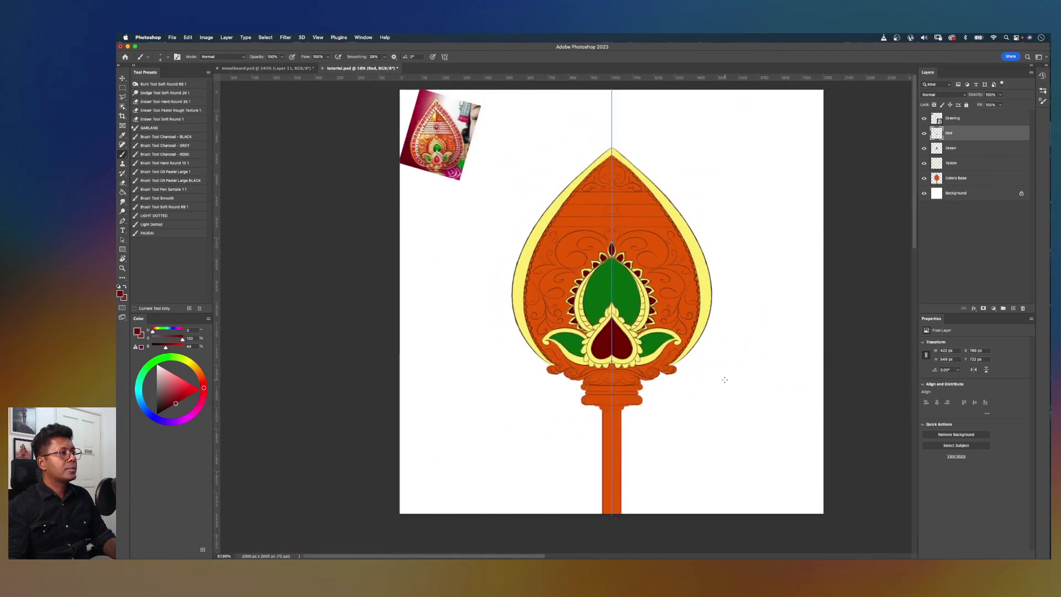
pyautogui.scroll(-4, 725, 380)
pyautogui.scroll(5, 723, 382)
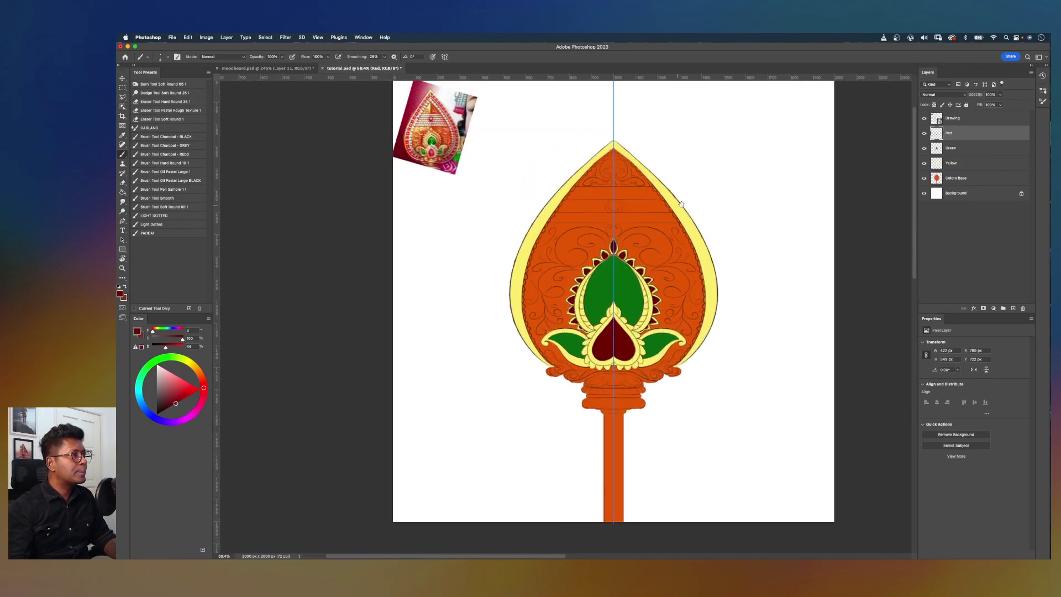
pyautogui.scroll(3, 699, 243)
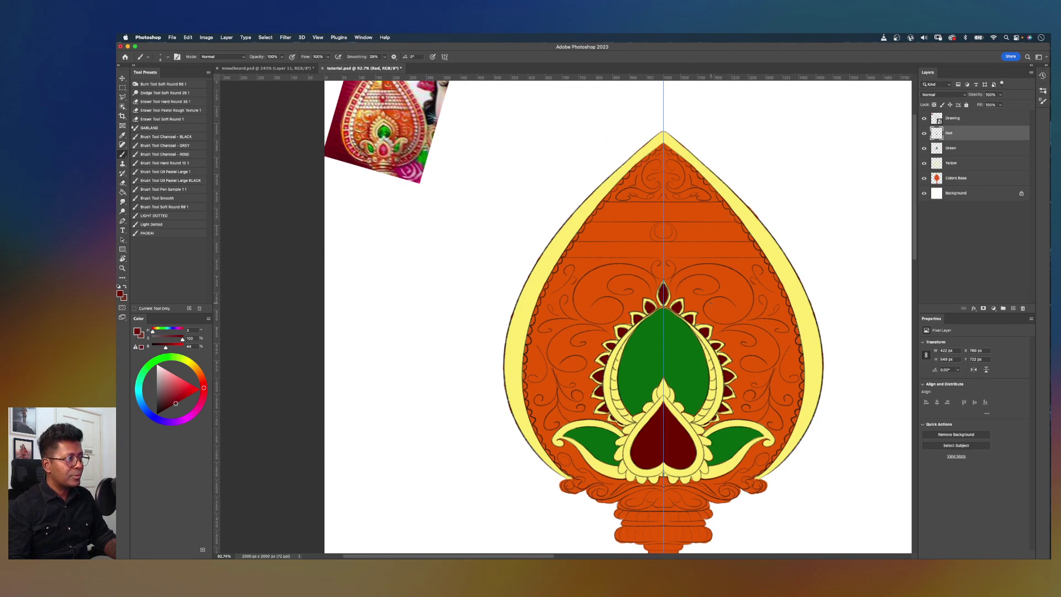
pyautogui.scroll(-3, 711, 303)
pyautogui.scroll(4, 677, 173)
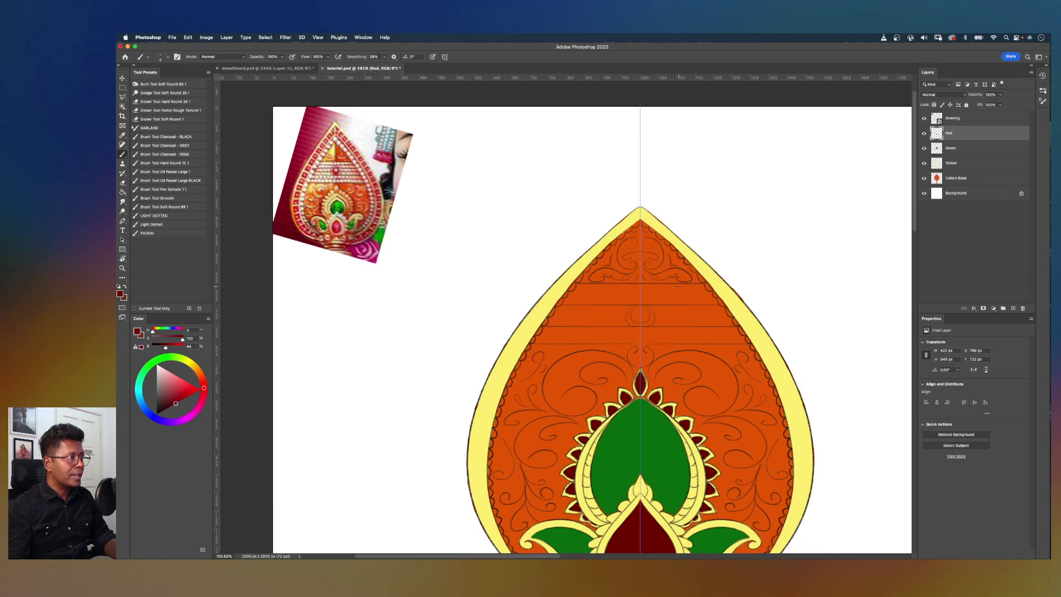
pyautogui.scroll(4, 678, 286)
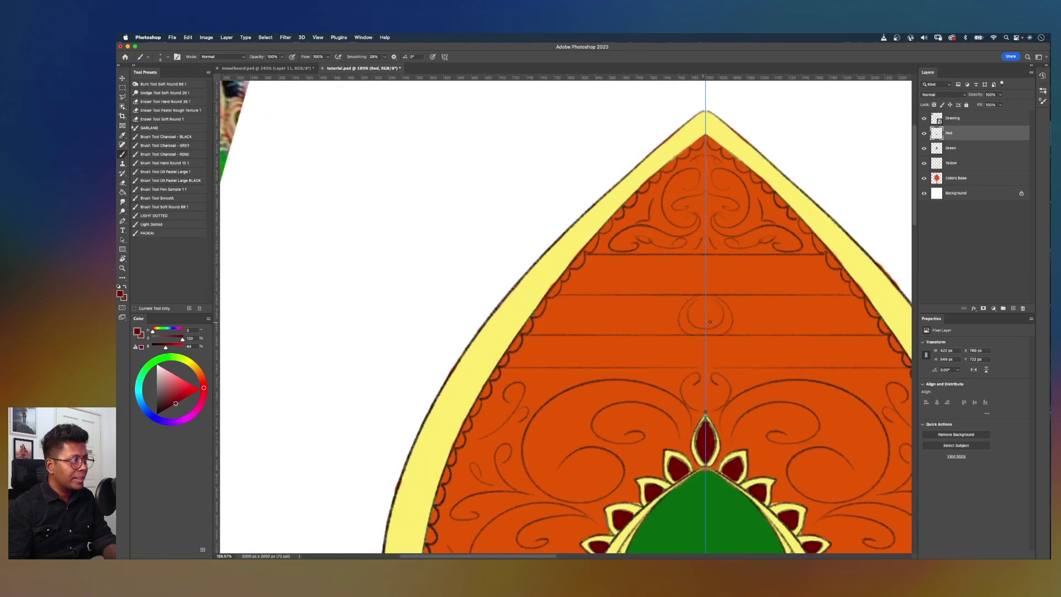
pyautogui.moveTo(706, 315)
pyautogui.mouseDown()
pyautogui.moveTo(701, 322)
pyautogui.moveTo(719, 319)
pyautogui.mouseUp()
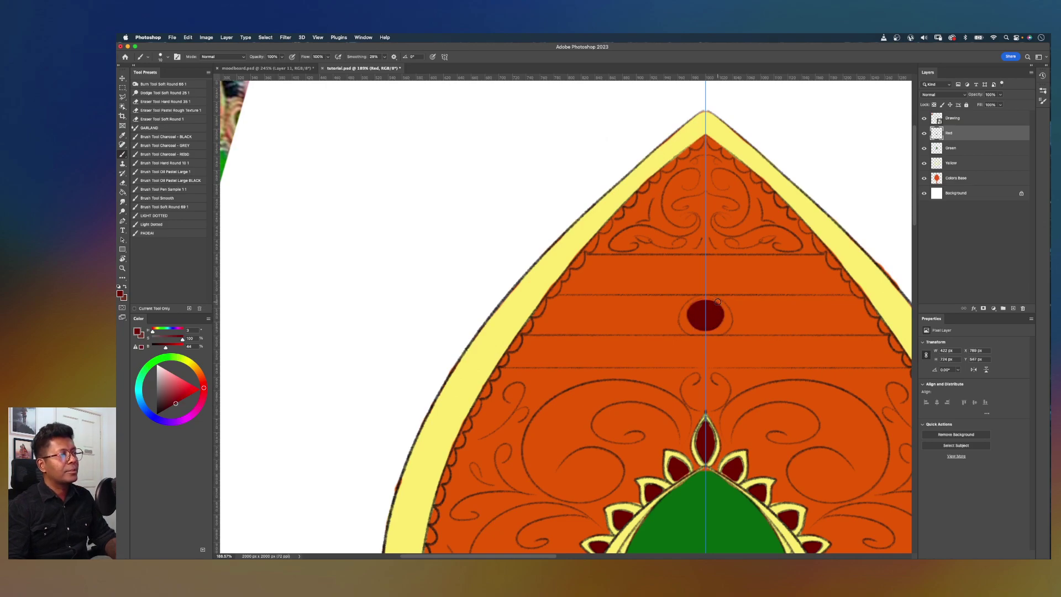
pyautogui.scroll(-5, 718, 303)
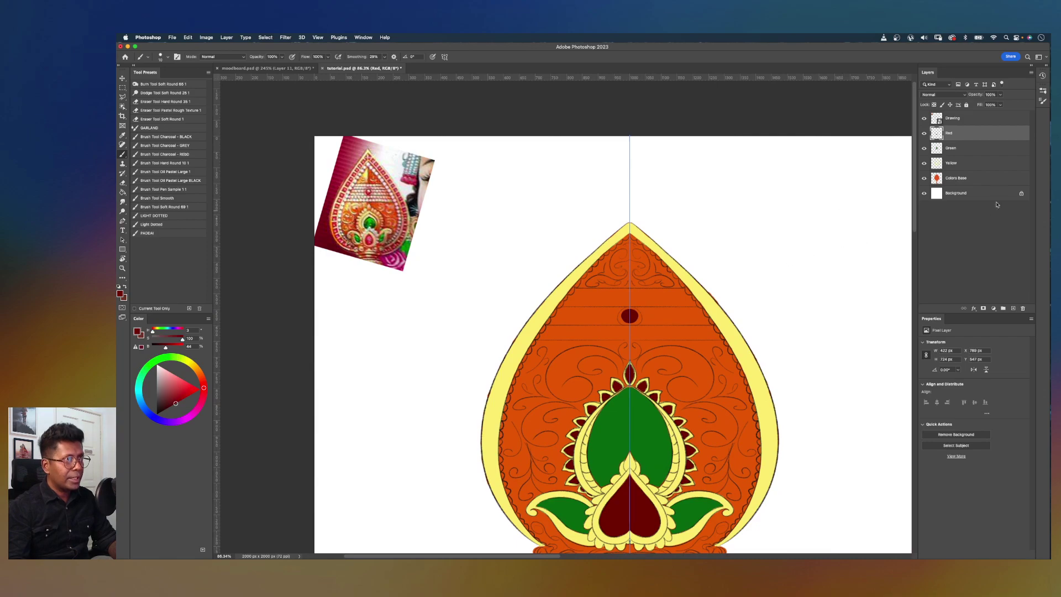
# Step: On the Yellow layer, paint a ring in the border's yellow around the maroon circle in the upper horizontal bands
pyautogui.click(965, 163)
pyautogui.keyDown('alt'); pyautogui.click(666, 261); pyautogui.keyUp('alt')
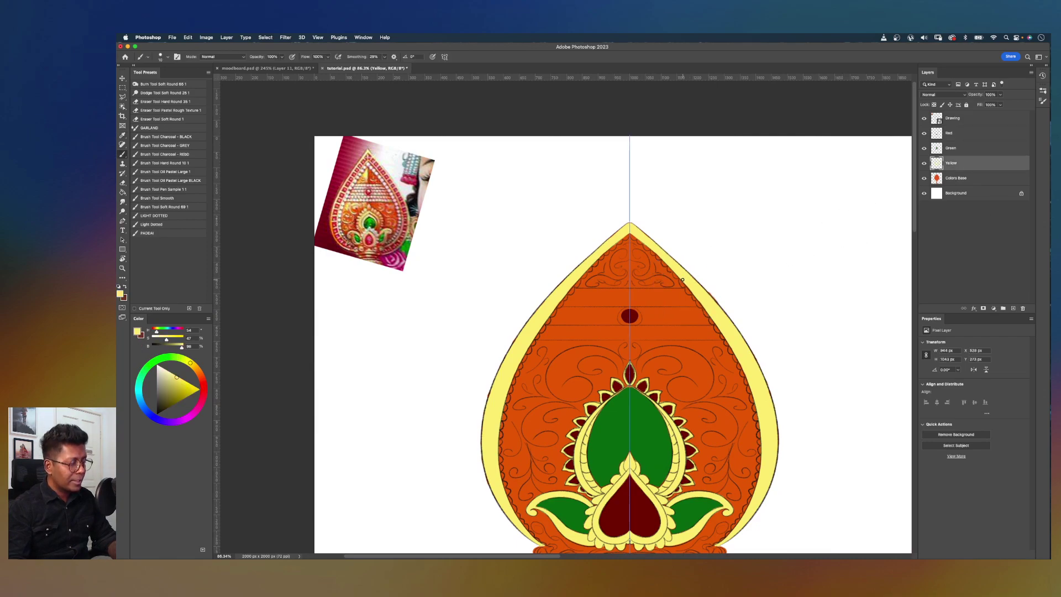
pyautogui.scroll(5, 683, 279)
pyautogui.press(']')
pyautogui.moveTo(691, 309); pyautogui.dragTo(706, 308)
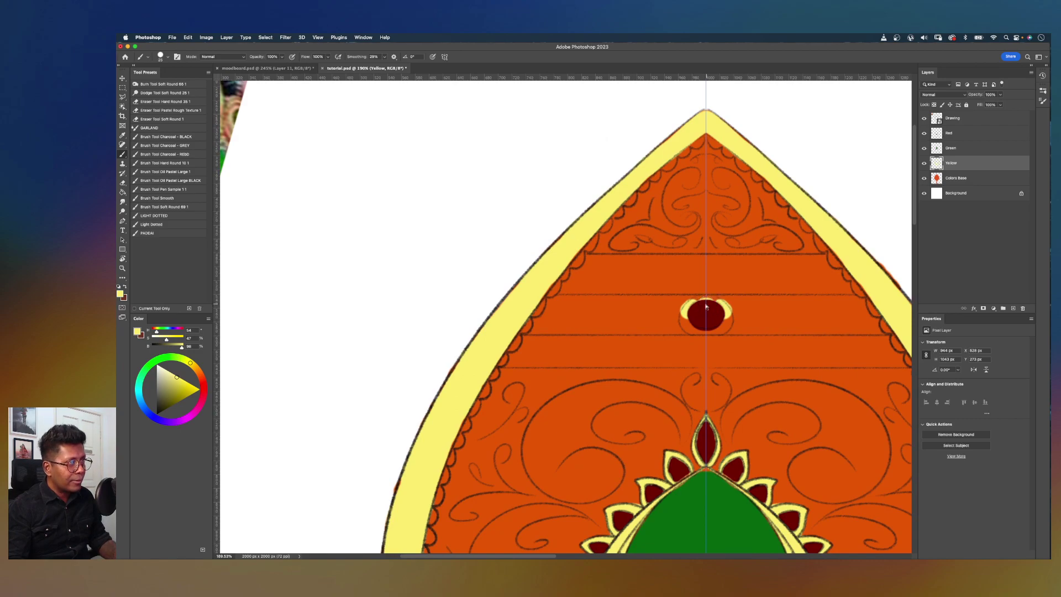
pyautogui.press('super+z')
pyautogui.moveTo(706, 303)
pyautogui.mouseDown()
pyautogui.moveTo(685, 316)
pyautogui.moveTo(687, 330)
pyautogui.moveTo(705, 333)
pyautogui.moveTo(709, 318)
pyautogui.mouseUp()
pyautogui.scroll(-6, 716, 314)
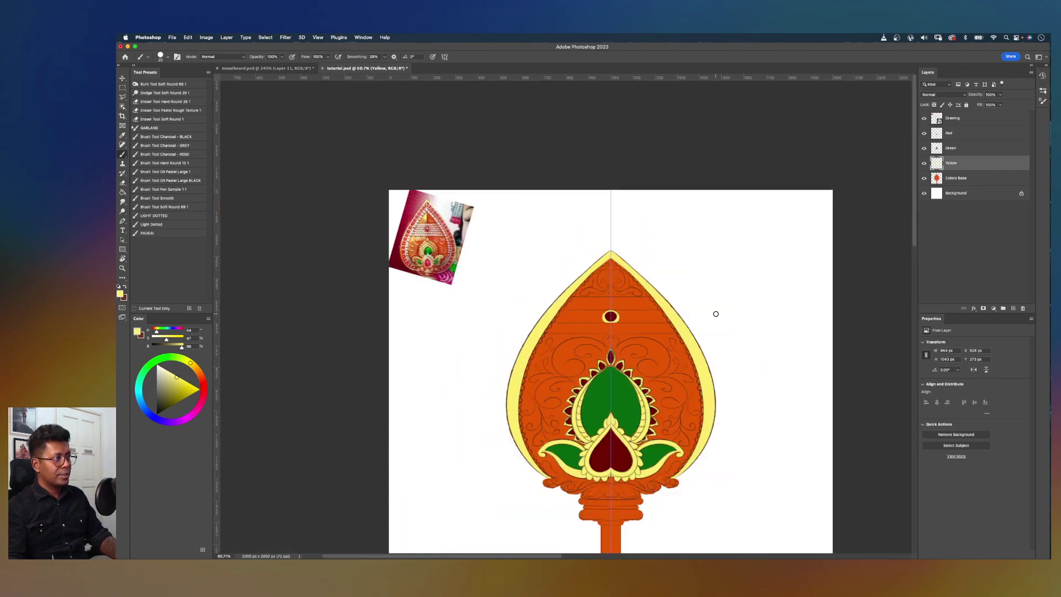
pyautogui.scroll(2, 716, 314)
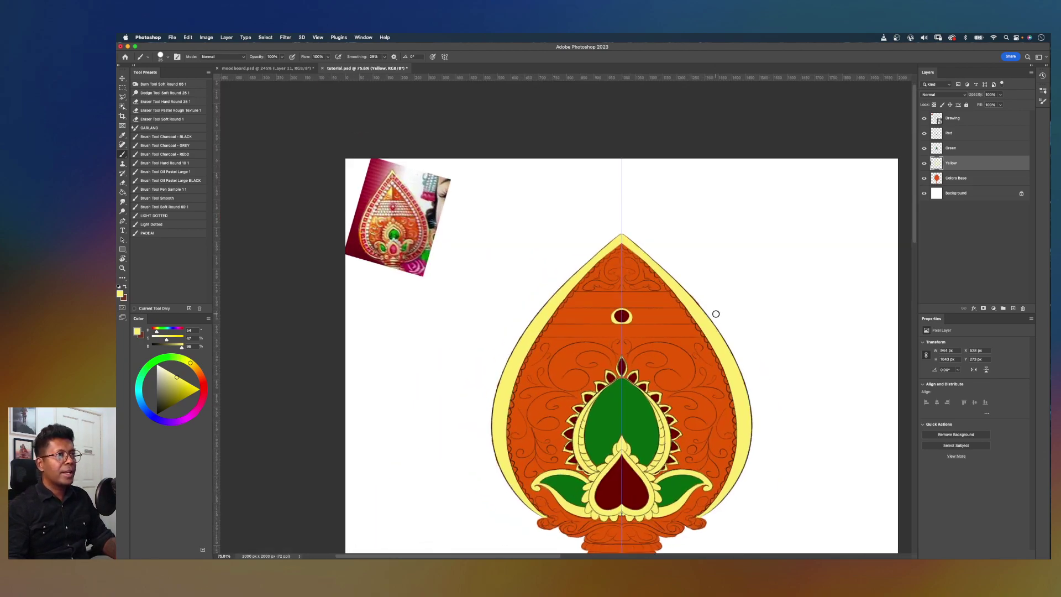
# Step: Add a layer named White between the Yellow and Colors Base layers
pyautogui.click(982, 184)
pyautogui.press('super+shift+alt+n')
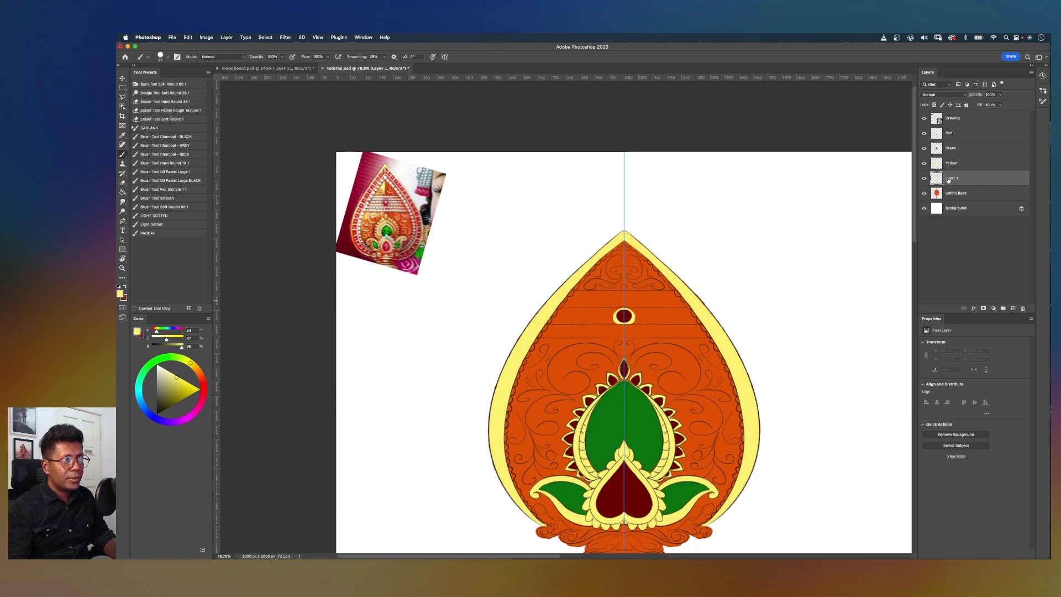
pyautogui.write('White')
pyautogui.press('Return')
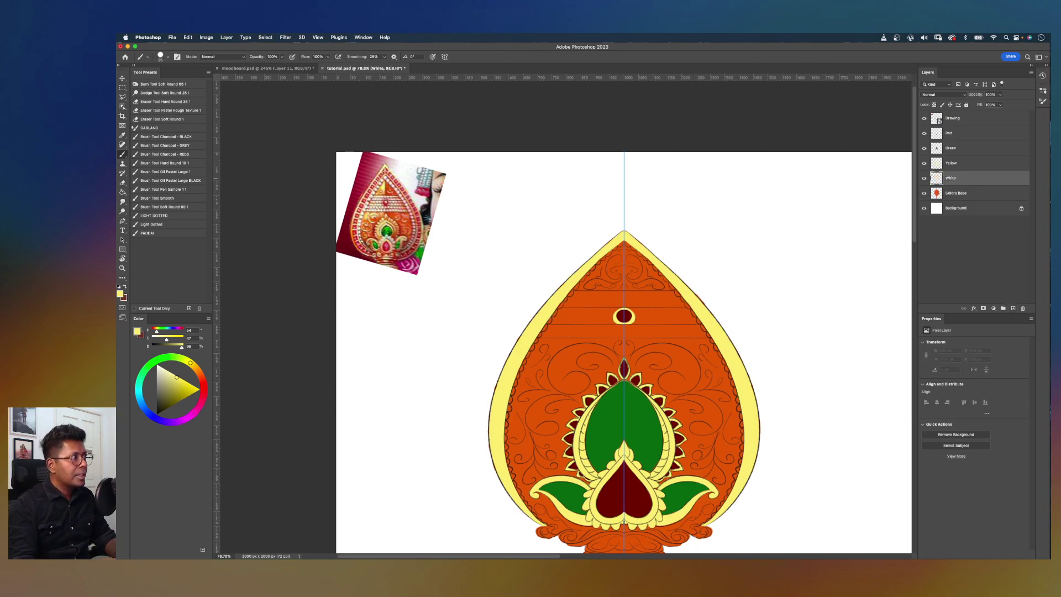
# Step: Outline the three upper horizontal bands with the Polygonal Lasso and fill them with white on the White layer
pyautogui.scroll(4, 566, 316)
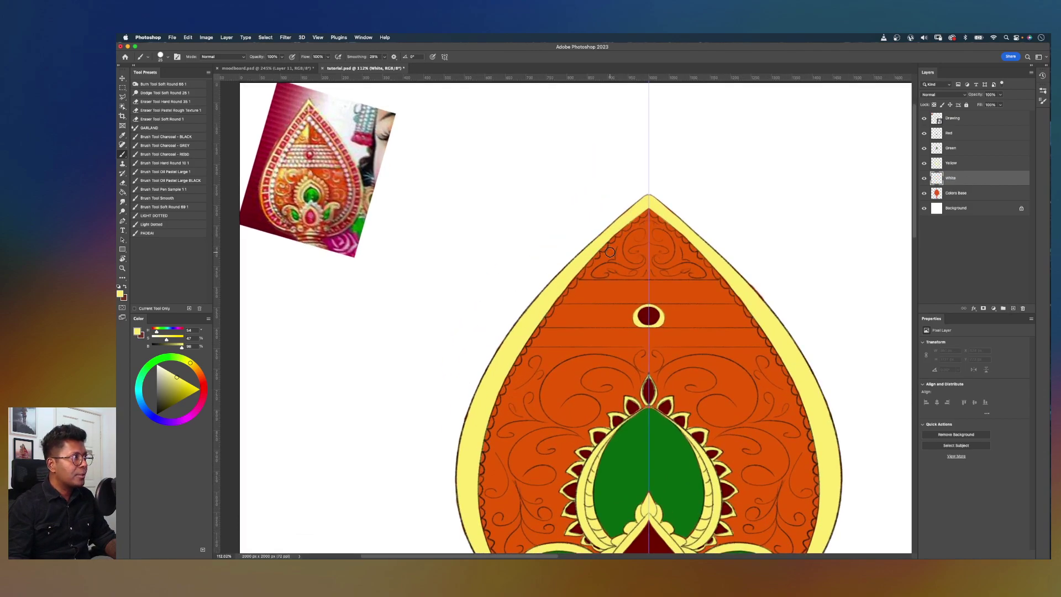
pyautogui.press('l')
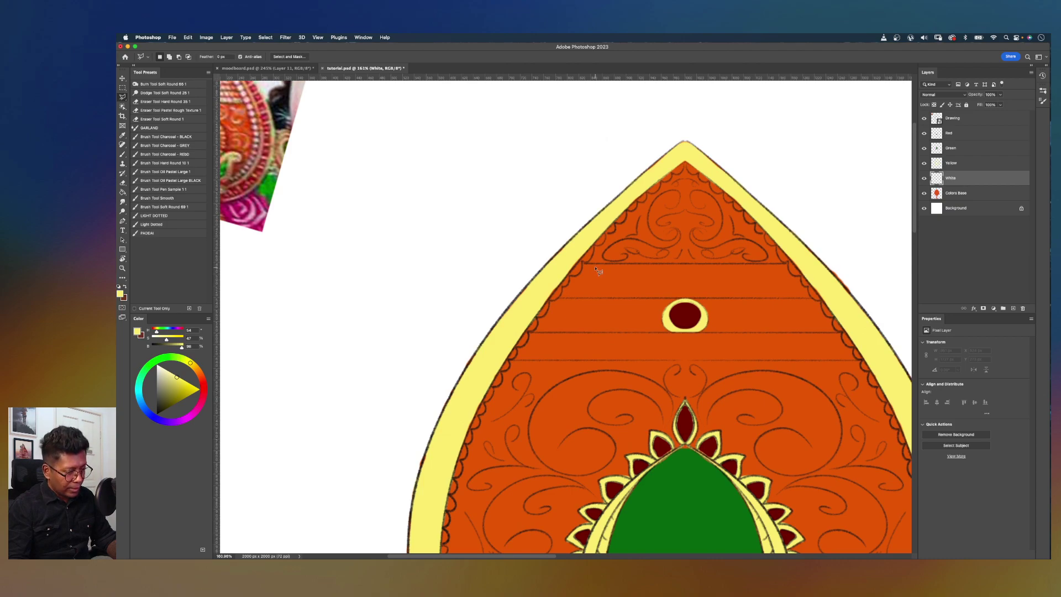
pyautogui.click(583, 263)
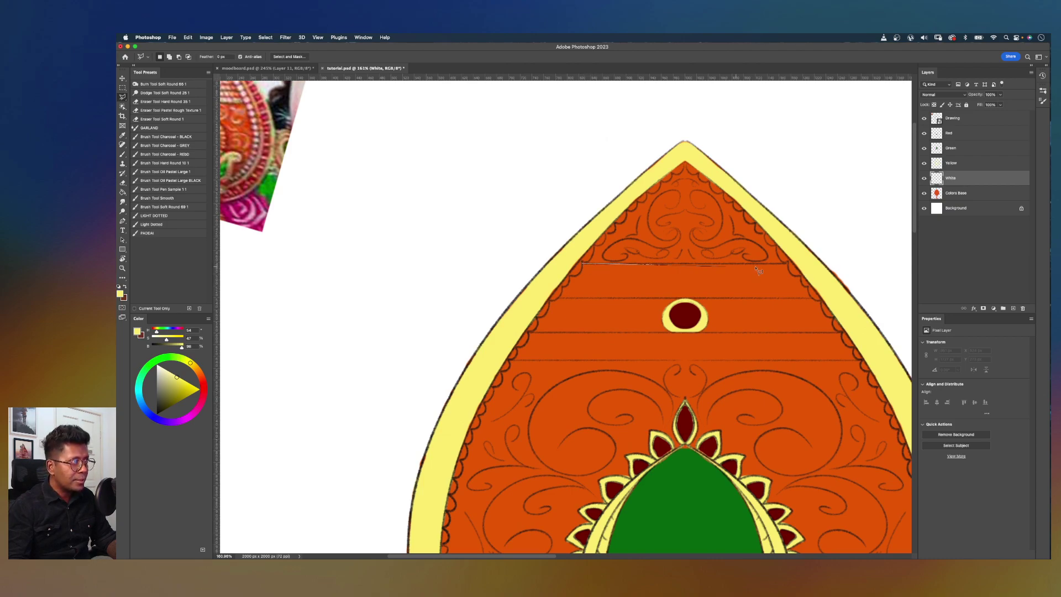
pyautogui.click(791, 265)
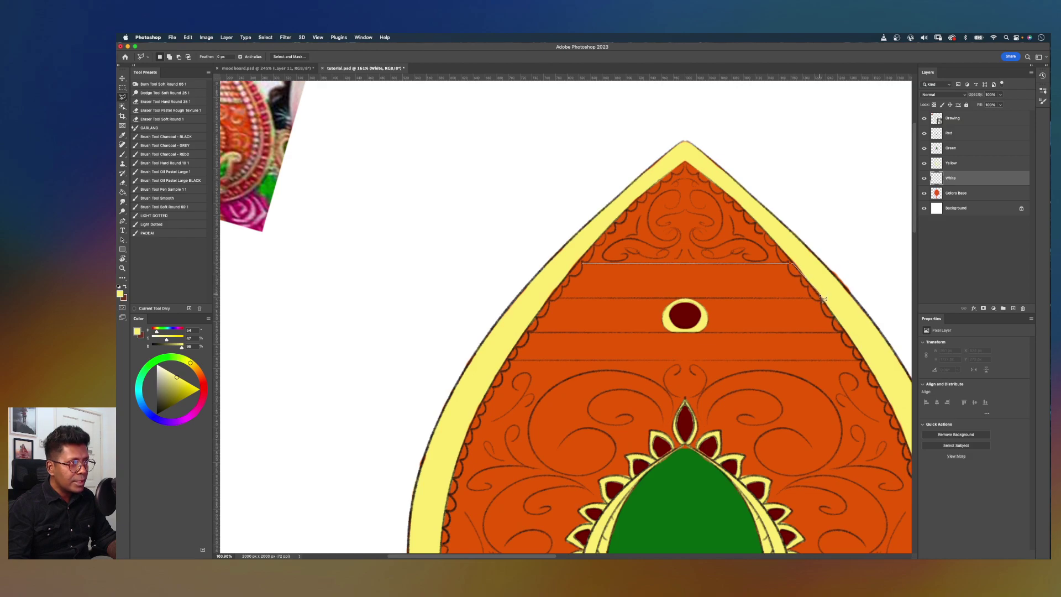
pyautogui.click(866, 360)
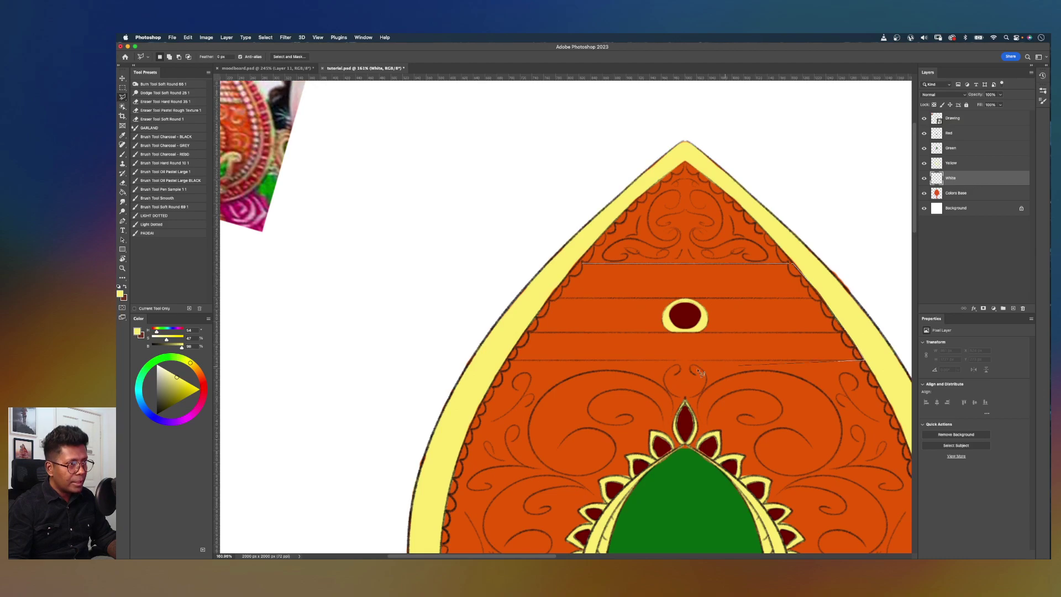
pyautogui.click(508, 361)
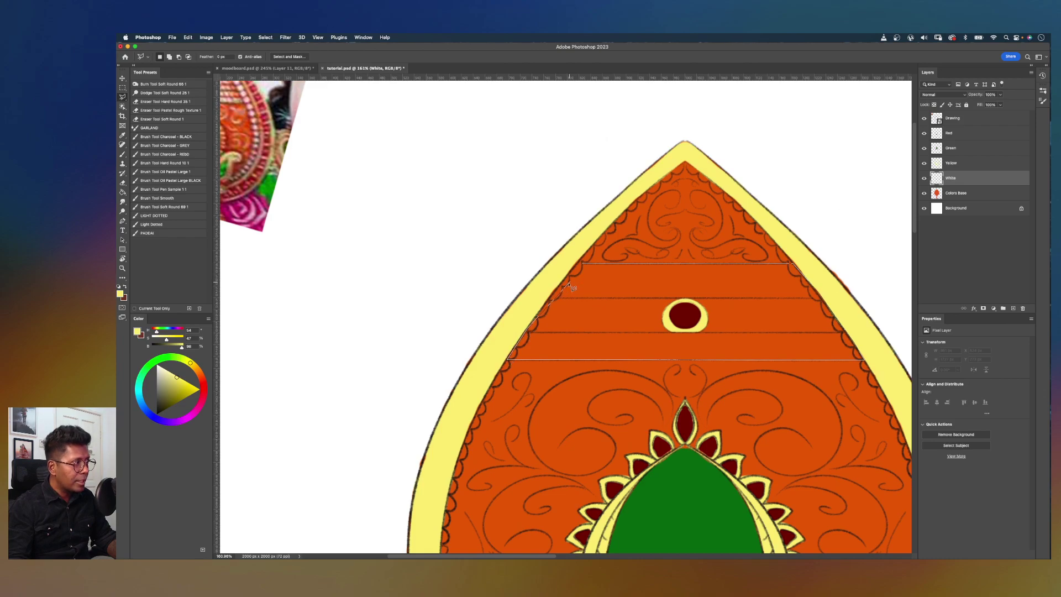
pyautogui.click(581, 264)
pyautogui.press('g')
pyautogui.click(624, 291)
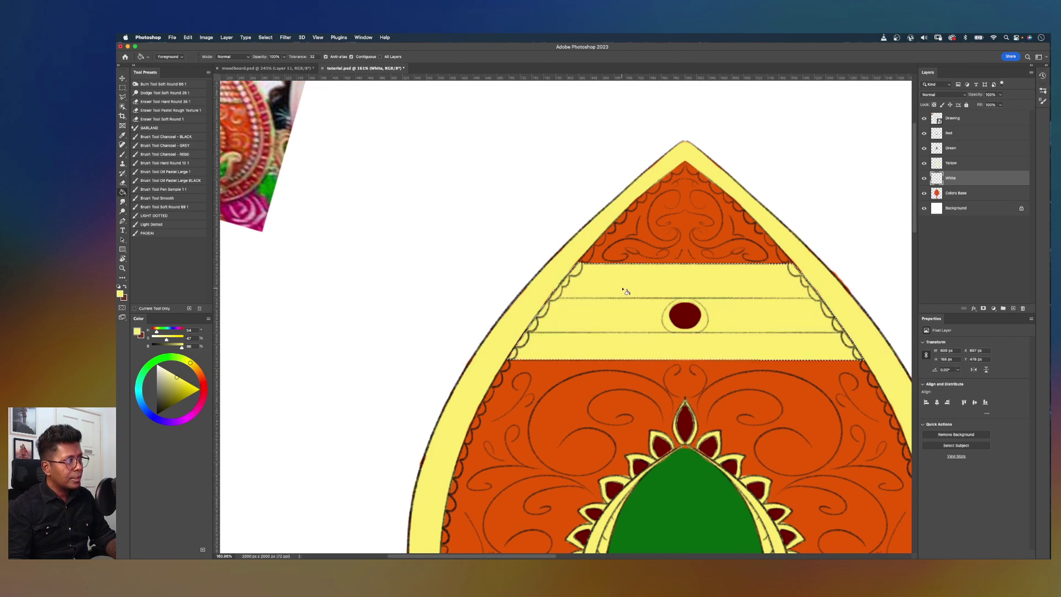
pyautogui.press('super+z')
pyautogui.press('d')
pyautogui.press('x')
pyautogui.click(627, 304)
pyautogui.press('super+d')
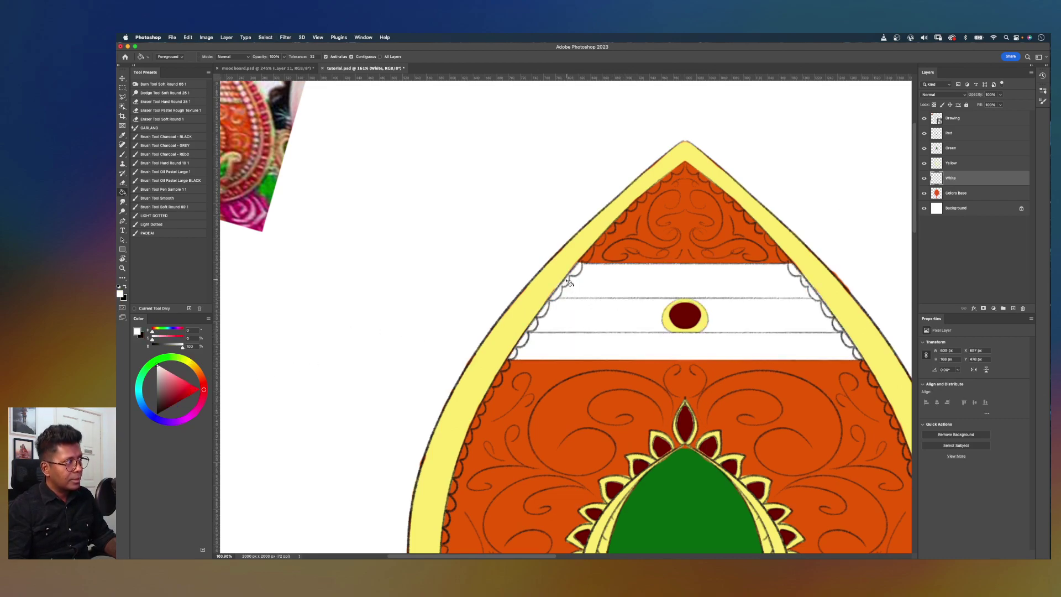
# Step: Rotate the canvas and paint the scallops along the border's inner edge white from the bands to the pointed tip
pyautogui.scroll(-10, 567, 281)
pyautogui.scroll(2, 569, 282)
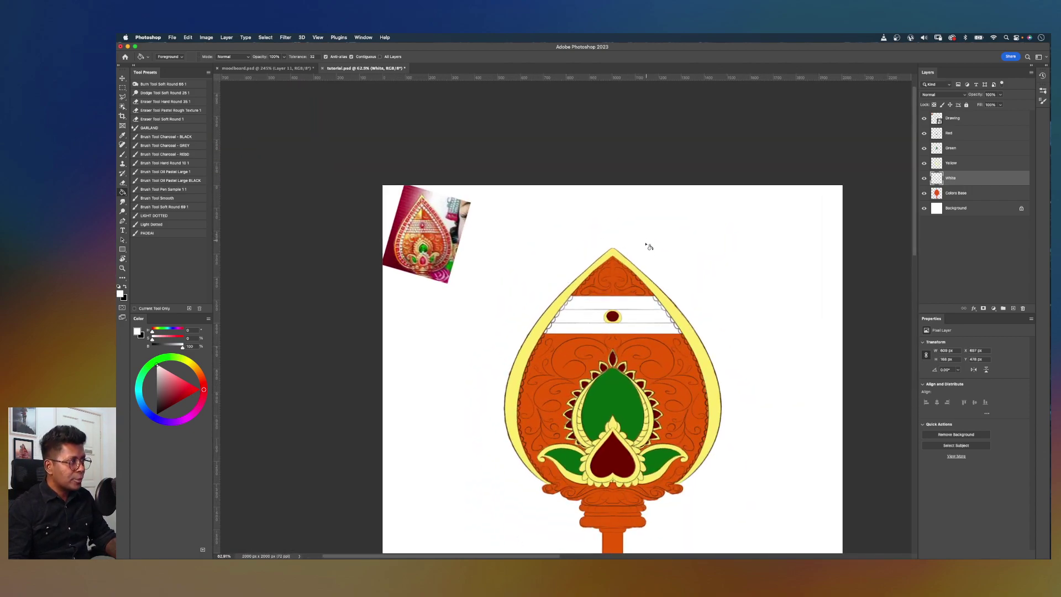
pyautogui.press('r')
pyautogui.moveTo(673, 227); pyautogui.dragTo(783, 386)
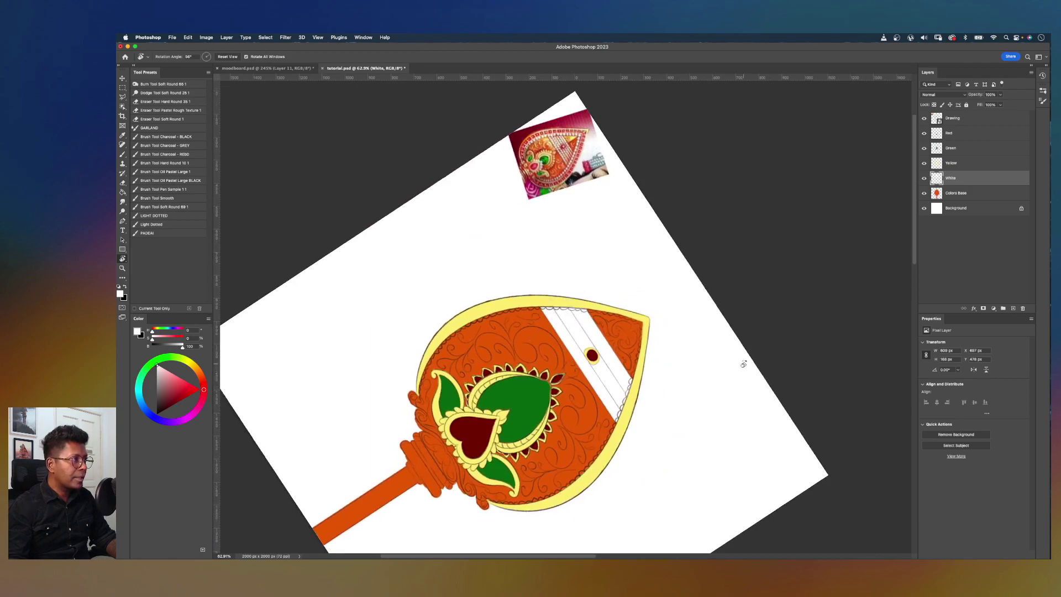
pyautogui.scroll(4, 752, 357)
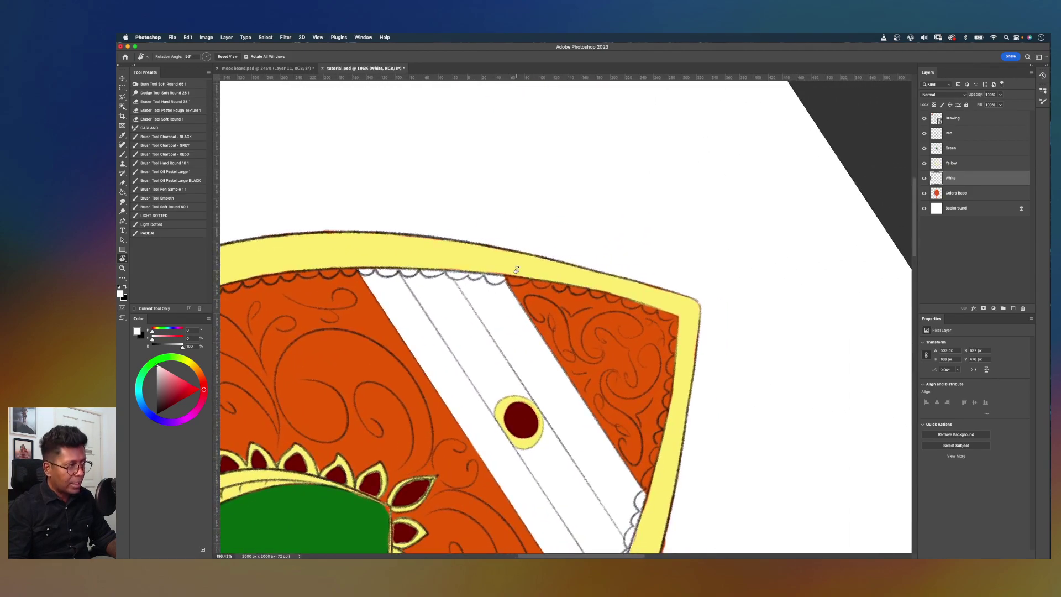
pyautogui.press('b')
pyautogui.scroll(2, 524, 298)
pyautogui.moveTo(485, 265); pyautogui.dragTo(508, 265)
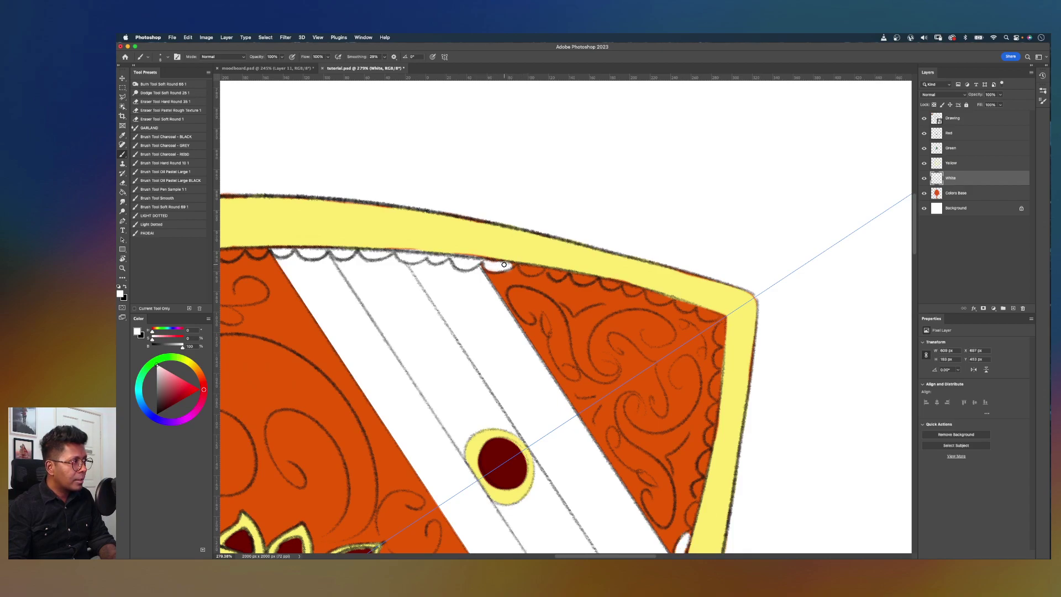
pyautogui.moveTo(521, 267)
pyautogui.mouseDown()
pyautogui.moveTo(719, 318)
pyautogui.moveTo(711, 314)
pyautogui.mouseUp()
pyautogui.click(545, 269)
# Step: Continue the white scallops along the border's inner edge below the bands, down past the ornament's widest part
pyautogui.moveTo(431, 243)
pyautogui.mouseDown()
pyautogui.moveTo(591, 222)
pyautogui.moveTo(792, 224)
pyautogui.moveTo(587, 234)
pyautogui.moveTo(620, 226)
pyautogui.moveTo(625, 241)
pyautogui.moveTo(727, 240)
pyautogui.mouseUp()
pyautogui.moveTo(659, 246)
pyautogui.mouseDown()
pyautogui.moveTo(717, 241)
pyautogui.moveTo(554, 270)
pyautogui.mouseUp()
pyautogui.press('e')
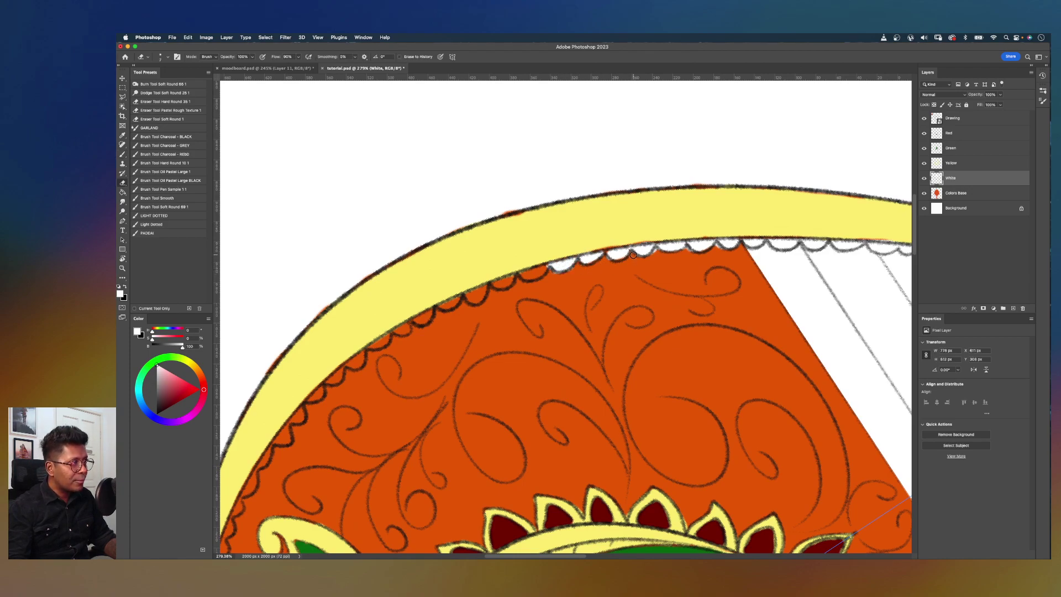
pyautogui.press('b')
pyautogui.moveTo(524, 274)
pyautogui.mouseDown()
pyautogui.moveTo(548, 267)
pyautogui.moveTo(498, 283)
pyautogui.moveTo(685, 185)
pyautogui.mouseUp()
pyautogui.press('r')
pyautogui.moveTo(672, 271); pyautogui.dragTo(649, 334)
pyautogui.press('b')
pyautogui.moveTo(586, 220); pyautogui.dragTo(644, 222)
pyautogui.moveTo(574, 222)
pyautogui.mouseDown()
pyautogui.moveTo(478, 233)
pyautogui.moveTo(492, 229)
pyautogui.moveTo(444, 244)
pyautogui.moveTo(437, 258)
pyautogui.mouseUp()
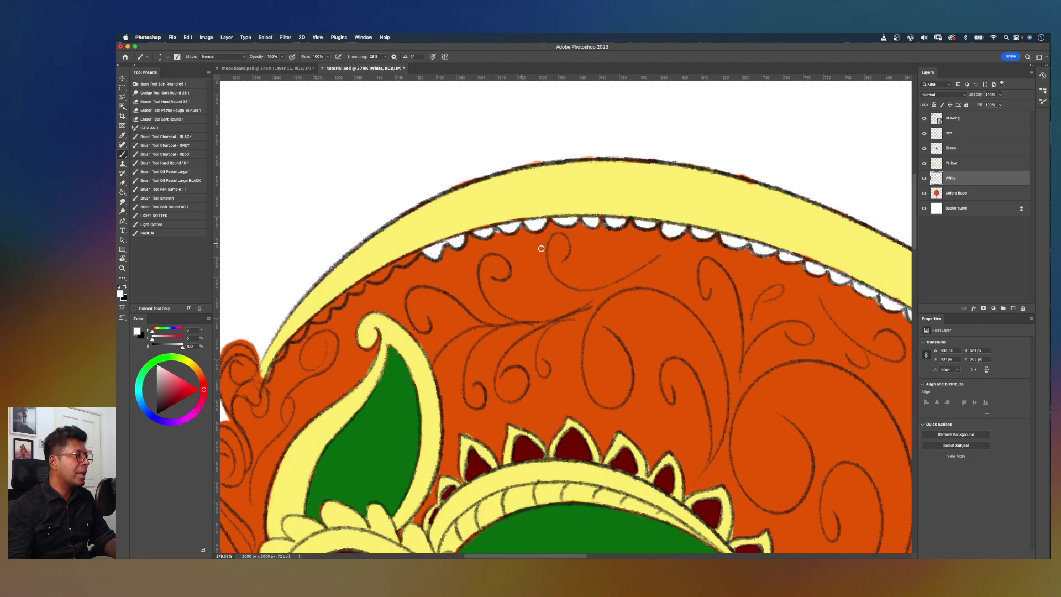
# Step: Paint the remaining scallops white down to the border's lower end and reset the canvas rotation
pyautogui.hscroll(-5, 535, 248)
pyautogui.scroll(-2, 535, 247)
pyautogui.moveTo(565, 204)
pyautogui.mouseDown()
pyautogui.moveTo(465, 270)
pyautogui.moveTo(475, 271)
pyautogui.moveTo(415, 335)
pyautogui.mouseUp()
pyautogui.press('r')
pyautogui.press('Escape')
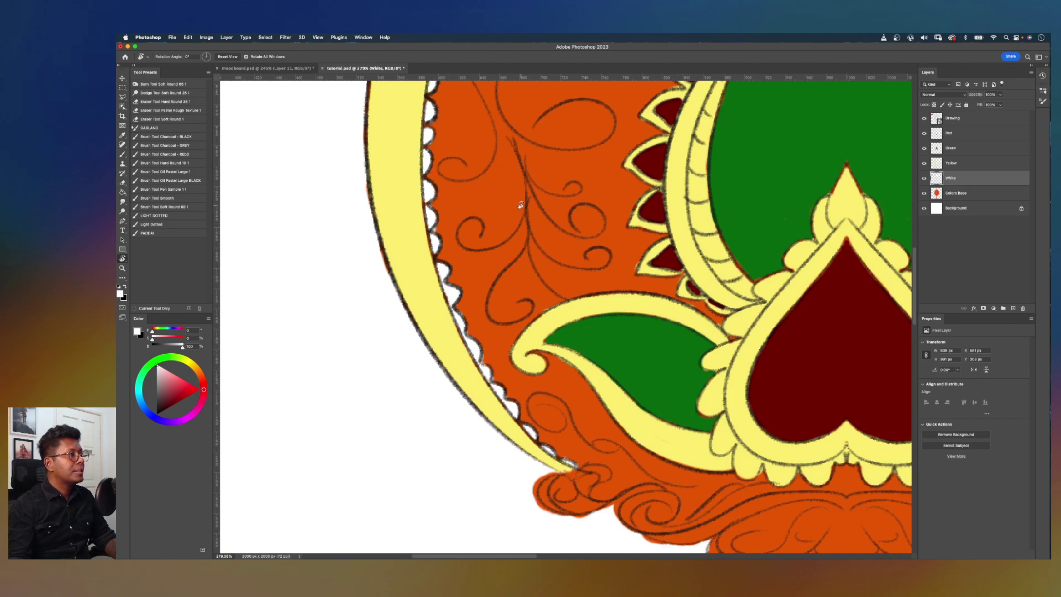
# Step: Examine the whole ornament and its white bands and scallops against the reference photo
pyautogui.scroll(-10, 521, 206)
pyautogui.scroll(3, 521, 205)
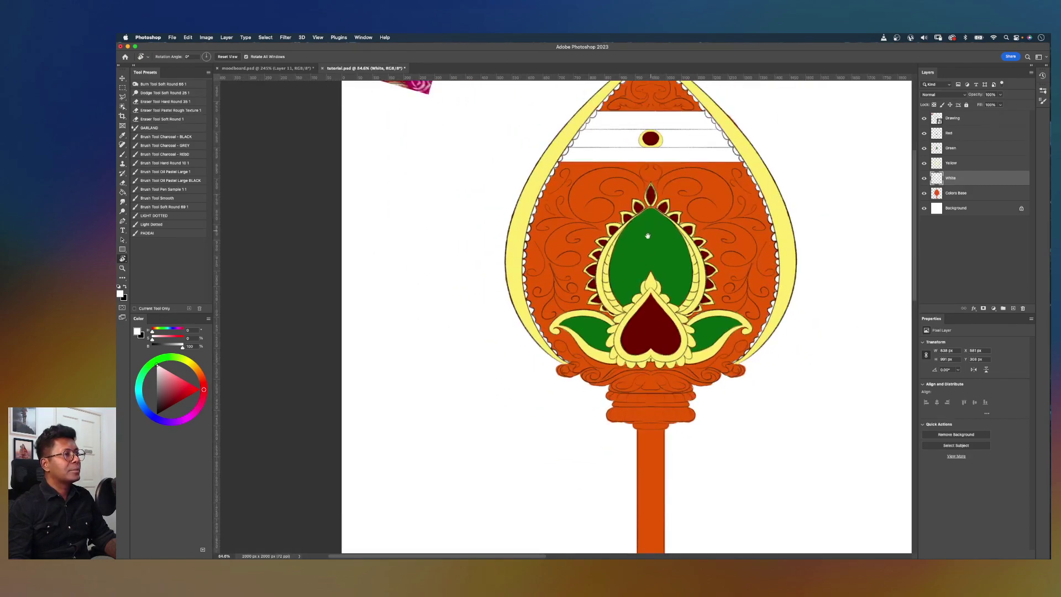
pyautogui.scroll(-2, 636, 287)
pyautogui.scroll(-3, 631, 307)
pyautogui.scroll(2, 631, 308)
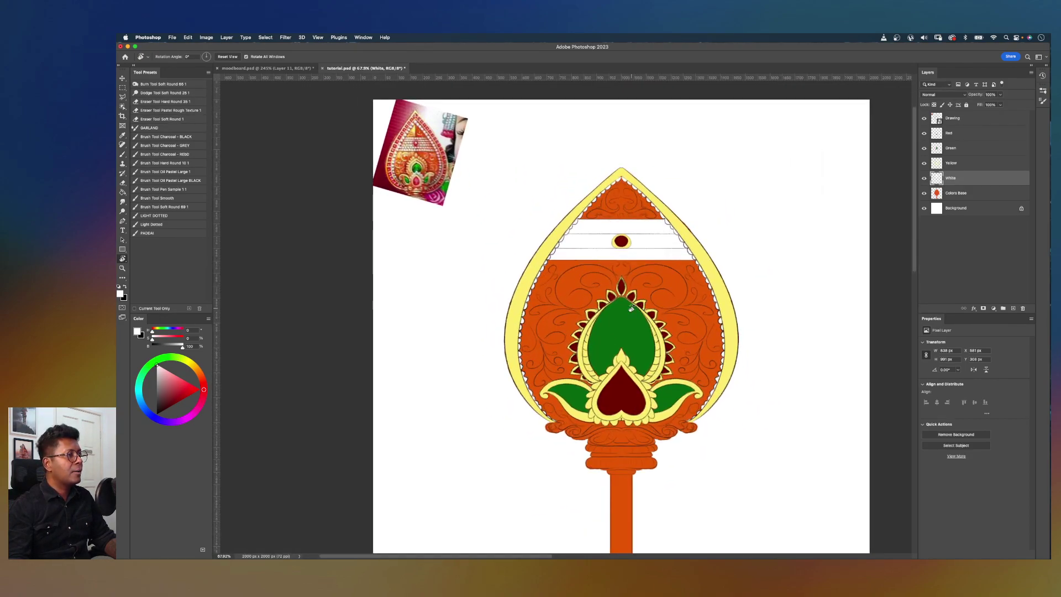
pyautogui.scroll(1, 663, 224)
pyautogui.scroll(2, 657, 221)
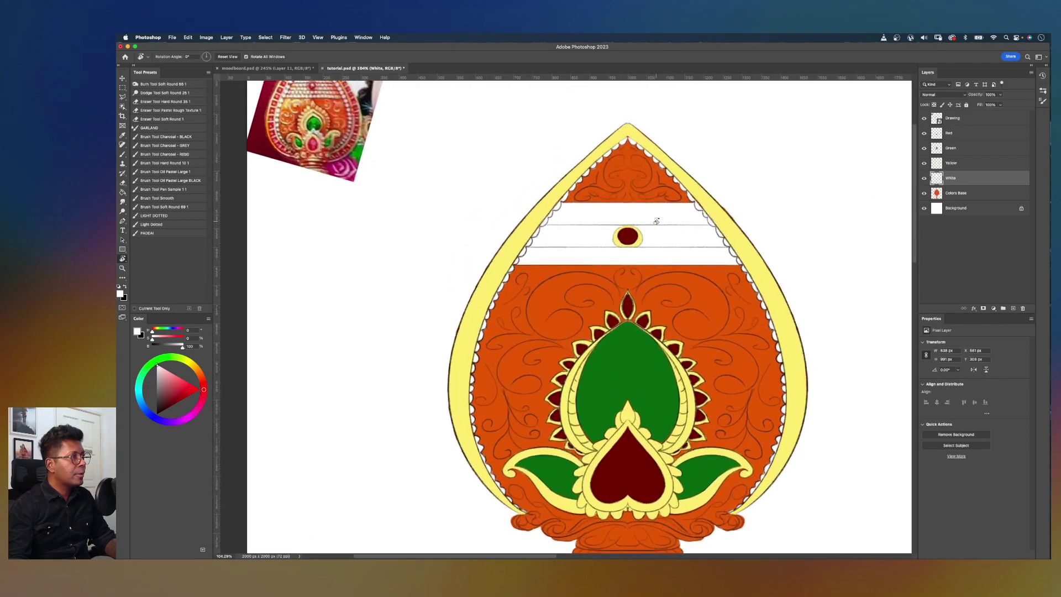
pyautogui.scroll(-3, 649, 240)
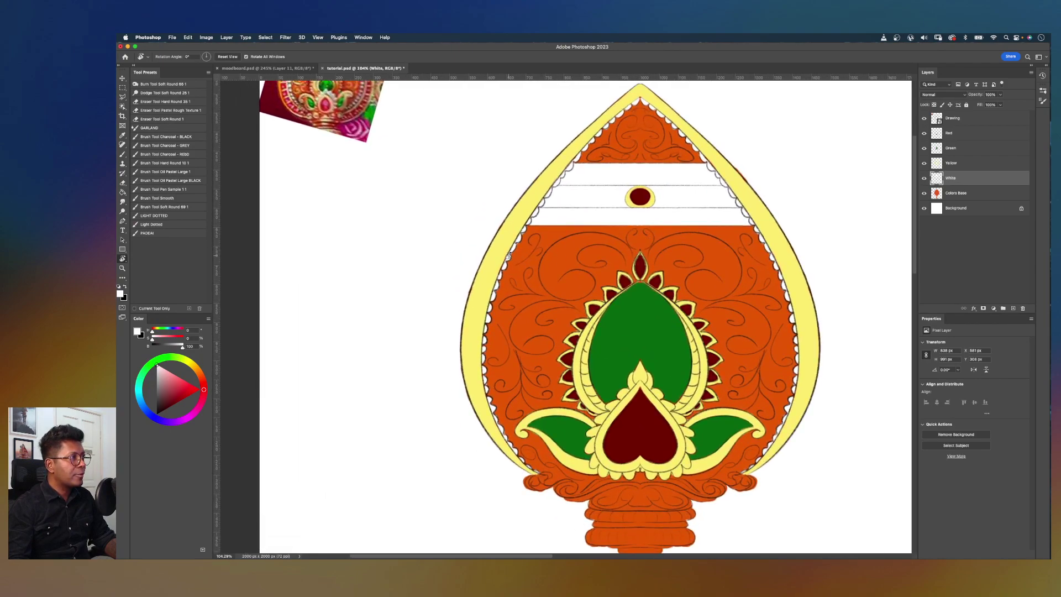
pyautogui.scroll(-1, 509, 255)
pyautogui.scroll(-2, 566, 202)
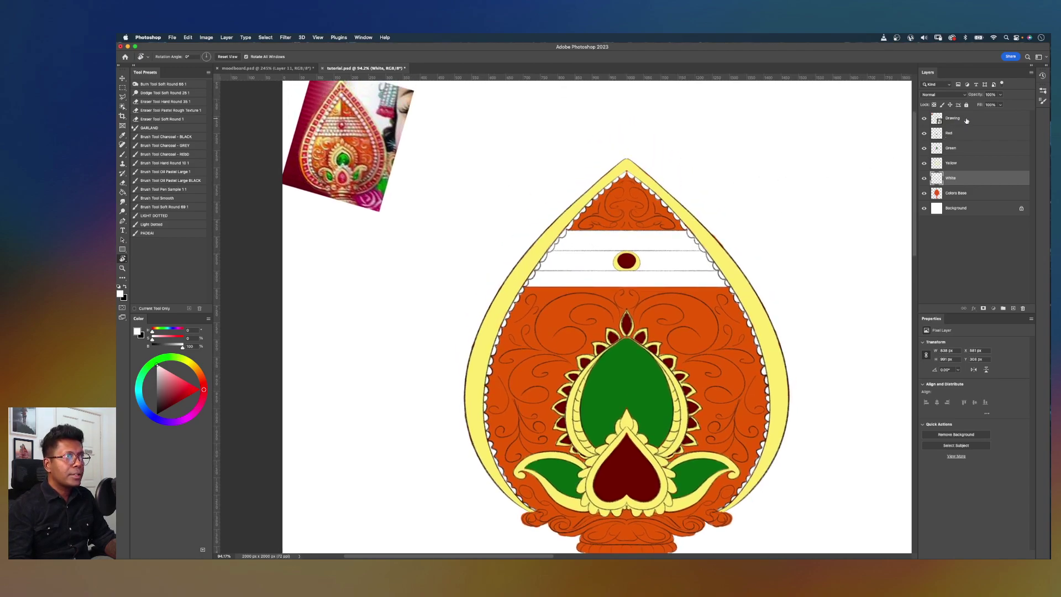
# Step: Reduce the Drawing layer's opacity and add a layer named Yellow Curves directly above the Yellow layer
pyautogui.click(967, 120)
pyautogui.moveTo(1001, 96)
pyautogui.mouseDown()
pyautogui.moveTo(980, 105)
pyautogui.moveTo(992, 104)
pyautogui.mouseUp()
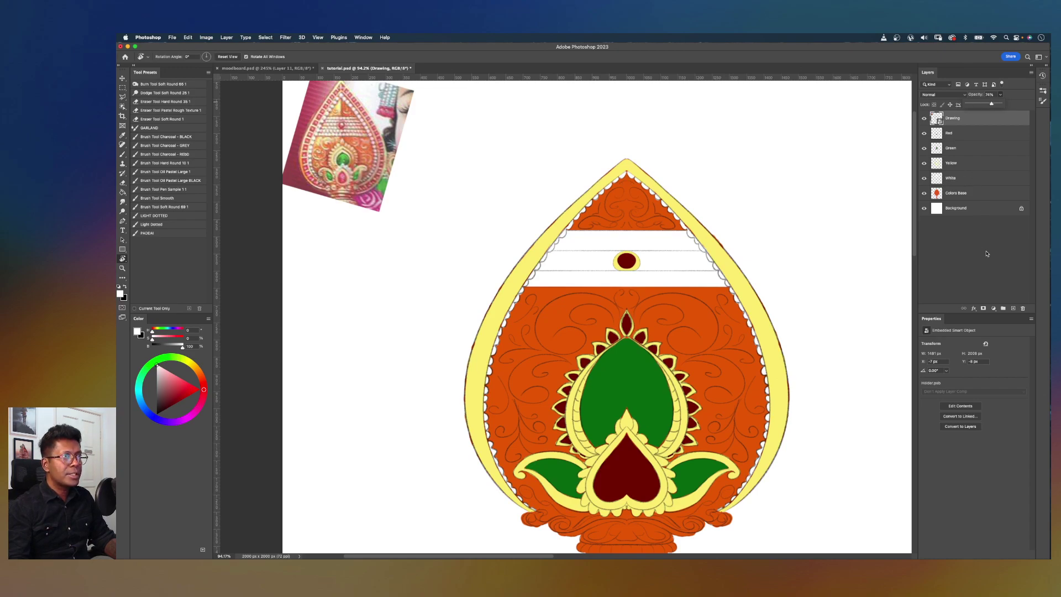
pyautogui.click(1013, 309)
pyautogui.moveTo(982, 120); pyautogui.dragTo(976, 175)
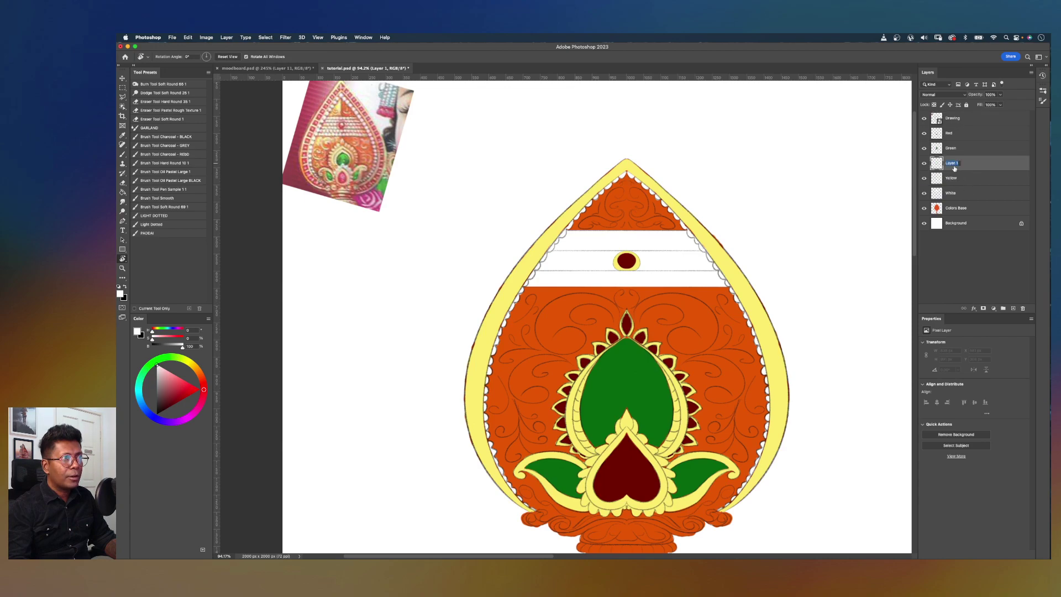
pyautogui.write('Yellow Cu')
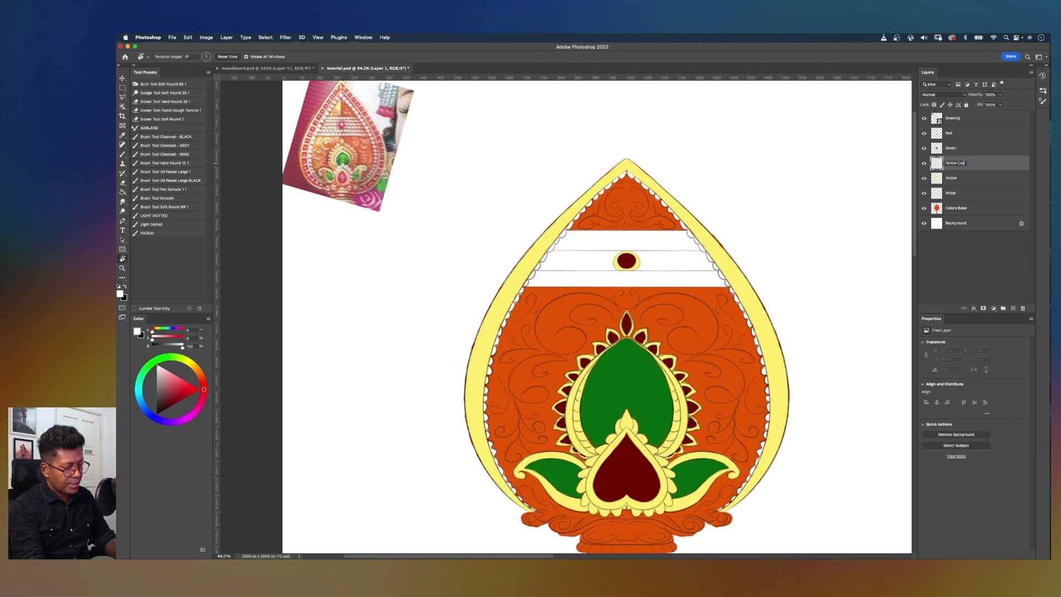
pyautogui.press('Return')
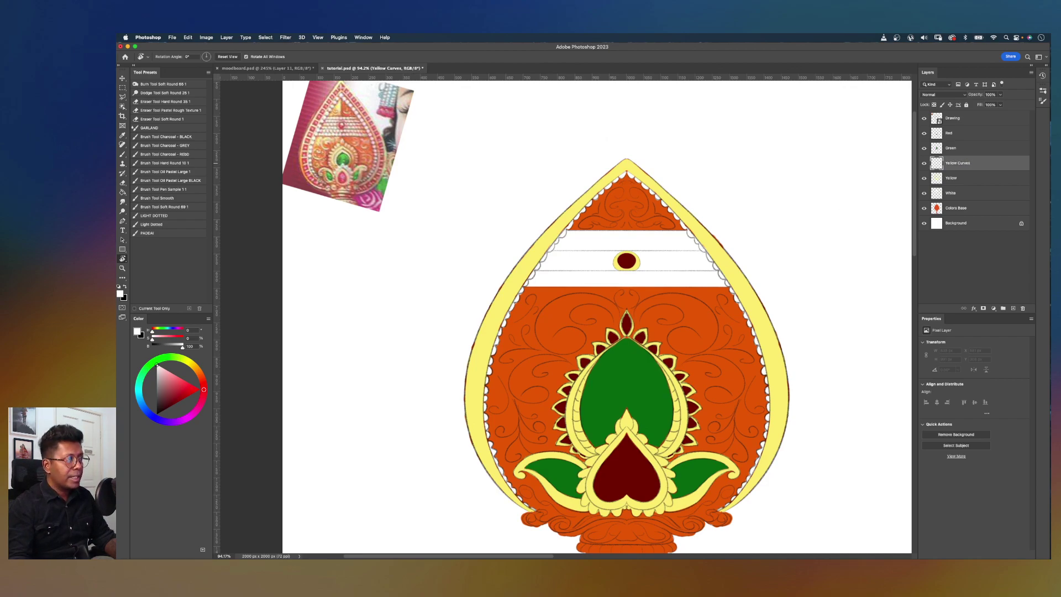
# Step: Sample the border's yellow, load the Pen Sample brush preset, and undo a test stroke on the Yellow Curves layer
pyautogui.press('i')
pyautogui.click(730, 267)
pyautogui.press('r')
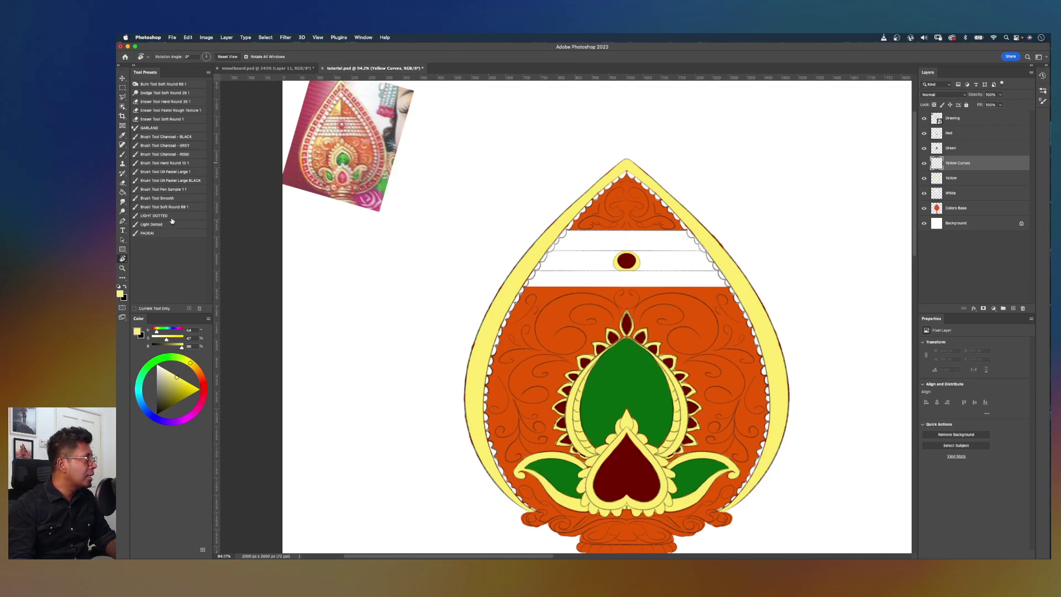
pyautogui.click(164, 193)
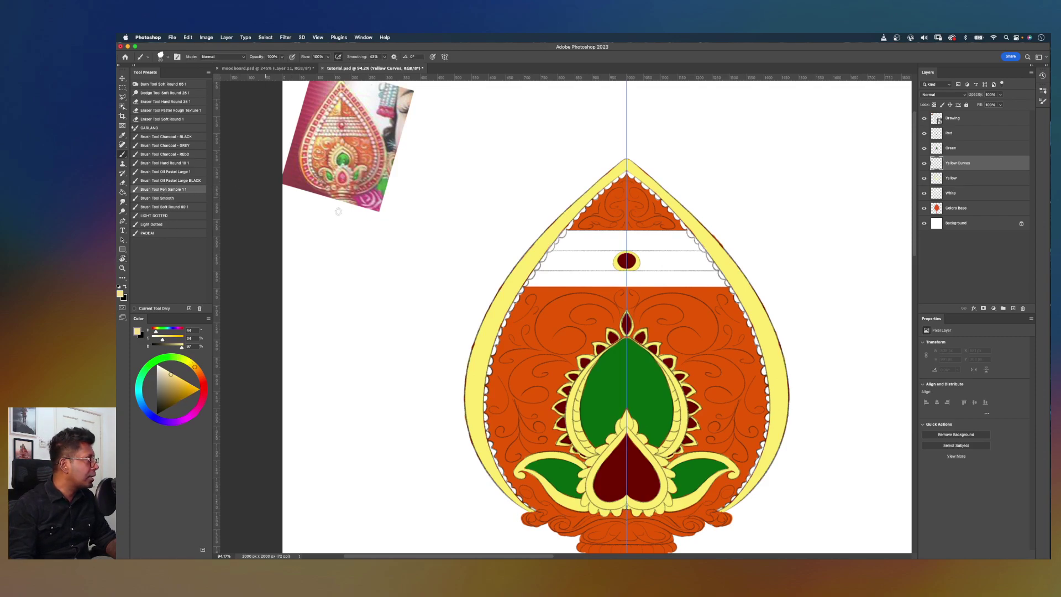
pyautogui.moveTo(579, 281)
pyautogui.mouseDown()
pyautogui.moveTo(532, 332)
pyautogui.moveTo(569, 355)
pyautogui.mouseUp()
pyautogui.press('super+z')
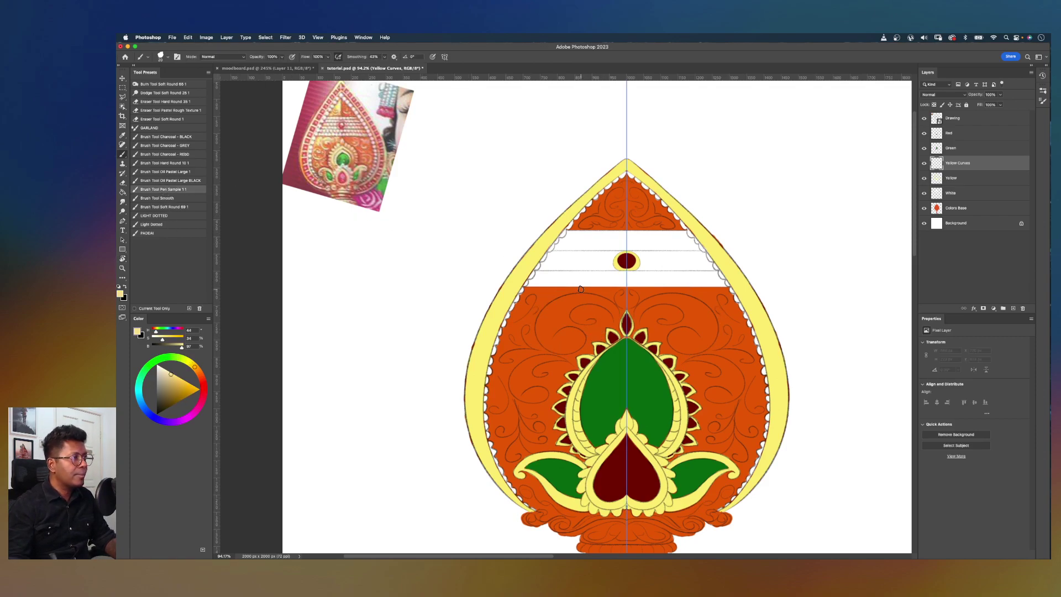
# Step: Lower the Drawing layer's opacity to about 28% and make Yellow Curves the active layer
pyautogui.moveTo(629, 304); pyautogui.dragTo(618, 228)
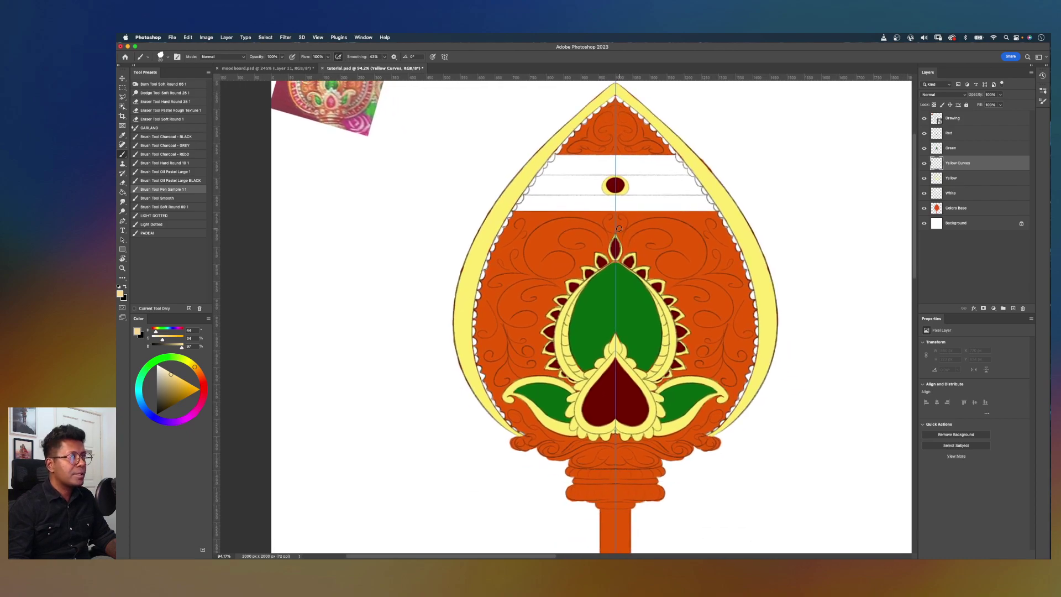
pyautogui.click(934, 118)
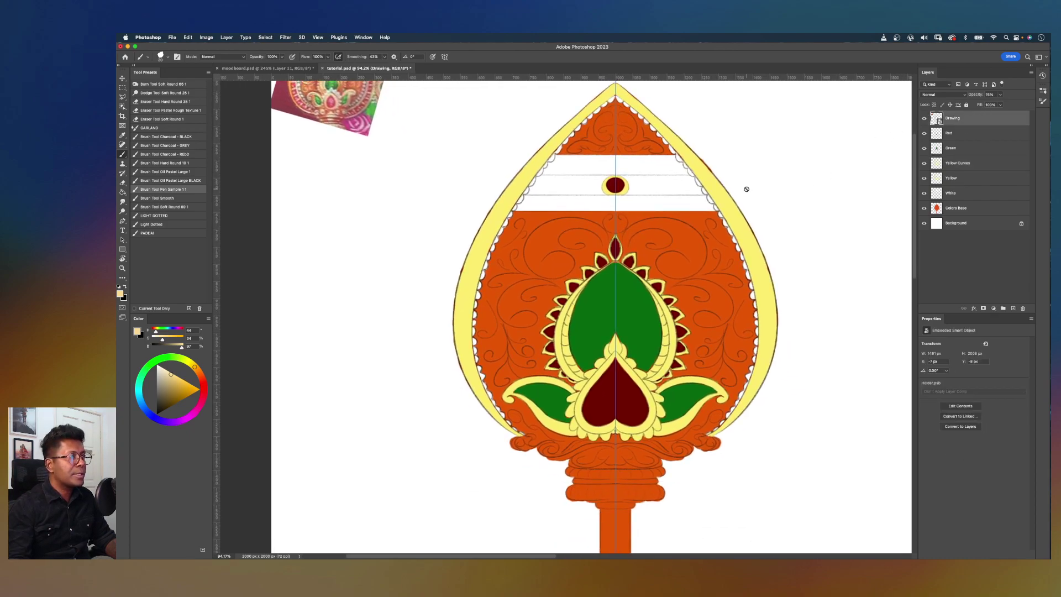
pyautogui.press('super+minus')
pyautogui.click(1000, 95)
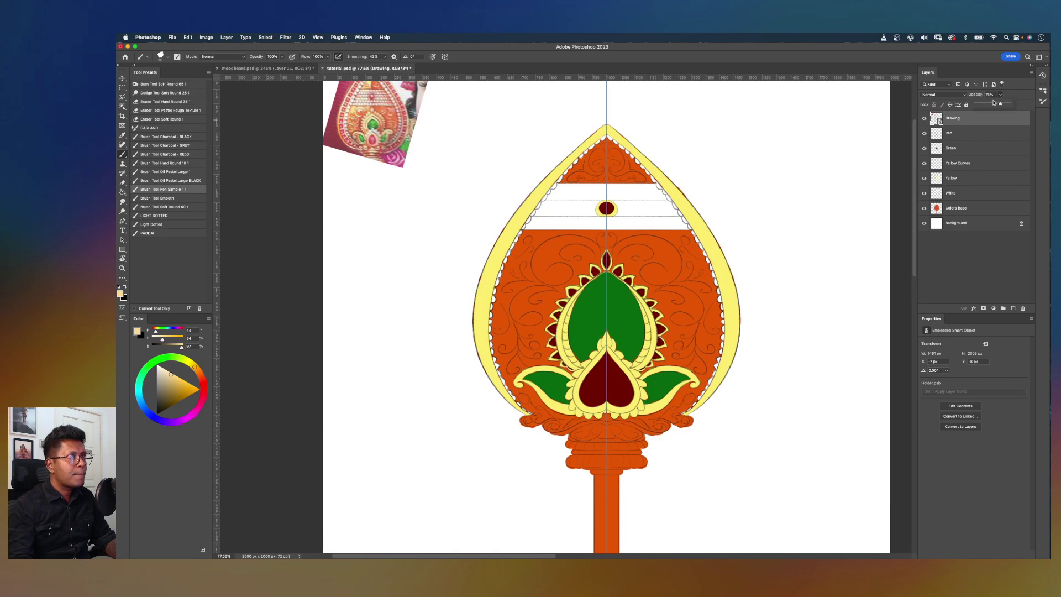
pyautogui.moveTo(991, 106); pyautogui.dragTo(985, 106)
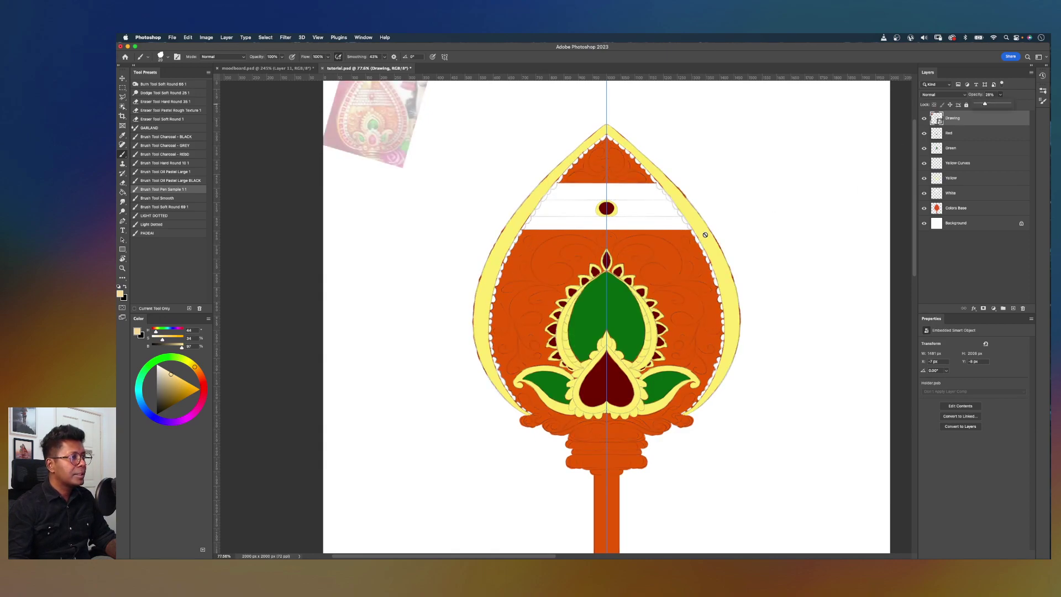
pyautogui.scroll(3, 705, 235)
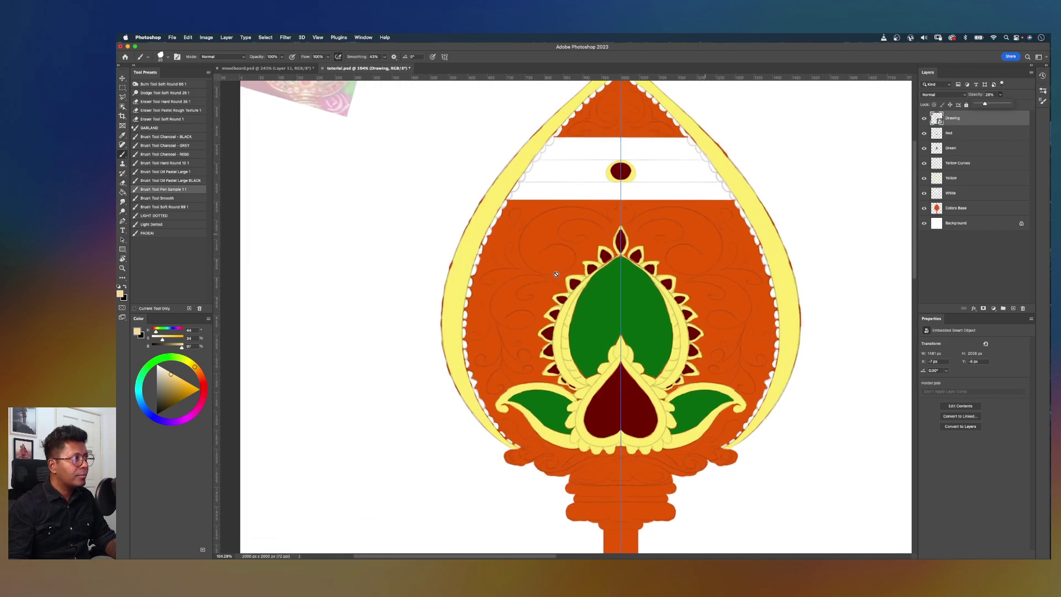
pyautogui.click(931, 168)
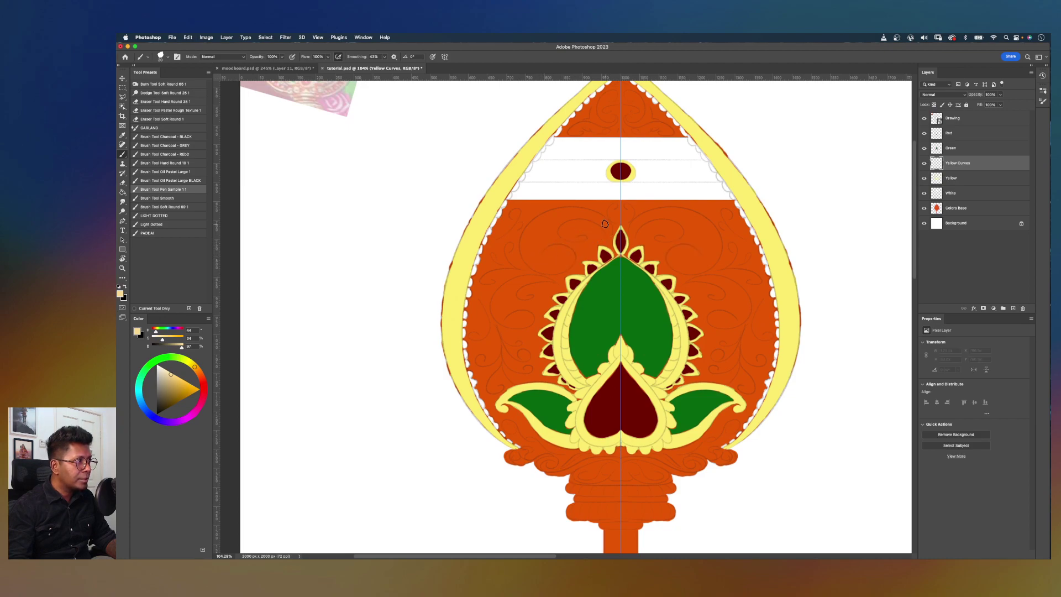
pyautogui.moveTo(610, 223)
pyautogui.mouseDown()
pyautogui.moveTo(567, 211)
pyautogui.moveTo(515, 236)
pyautogui.moveTo(553, 272)
pyautogui.moveTo(540, 243)
pyautogui.mouseUp()
pyautogui.press('super+z')
pyautogui.moveTo(613, 230)
pyautogui.mouseDown()
pyautogui.moveTo(594, 213)
pyautogui.moveTo(535, 220)
pyautogui.moveTo(537, 277)
pyautogui.moveTo(556, 247)
pyautogui.mouseUp()
pyautogui.press('super+z')
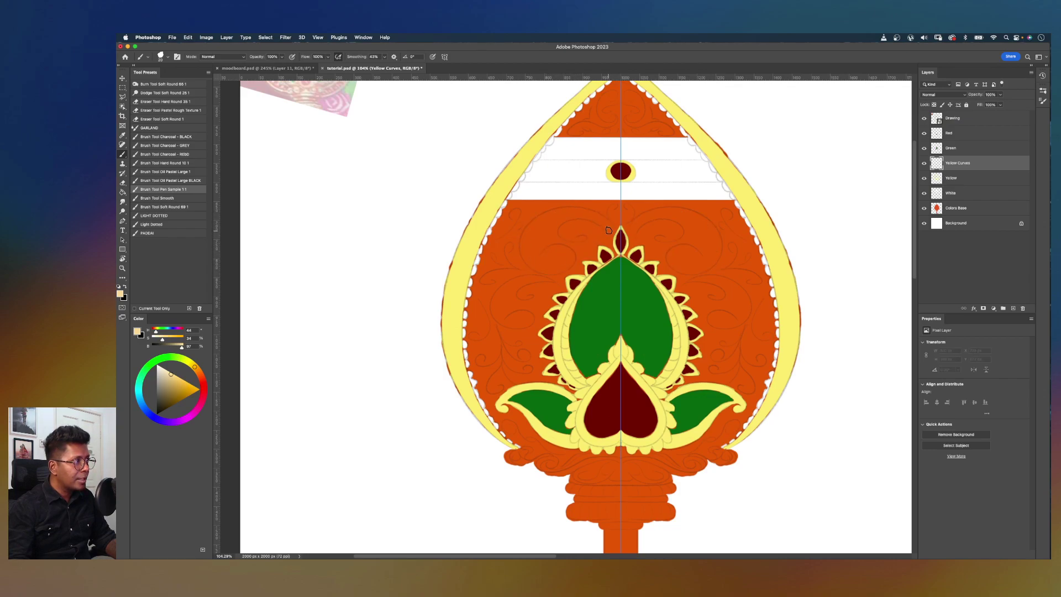
pyautogui.moveTo(607, 220)
pyautogui.mouseDown()
pyautogui.moveTo(563, 211)
pyautogui.moveTo(533, 260)
pyautogui.moveTo(584, 261)
pyautogui.moveTo(548, 277)
pyautogui.mouseUp()
pyautogui.press('super+z')
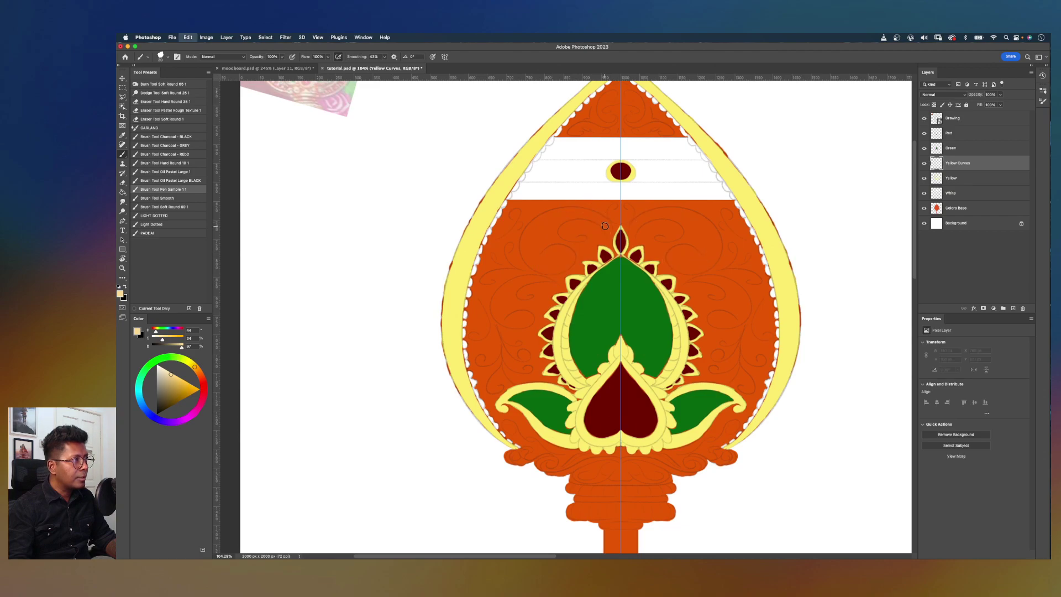
# Step: Paint the large mirrored yellow scrolls and small curls flanking the pointed maroon petal above the green leaf
pyautogui.moveTo(615, 225)
pyautogui.mouseDown()
pyautogui.moveTo(545, 215)
pyautogui.moveTo(572, 259)
pyautogui.moveTo(547, 256)
pyautogui.mouseUp()
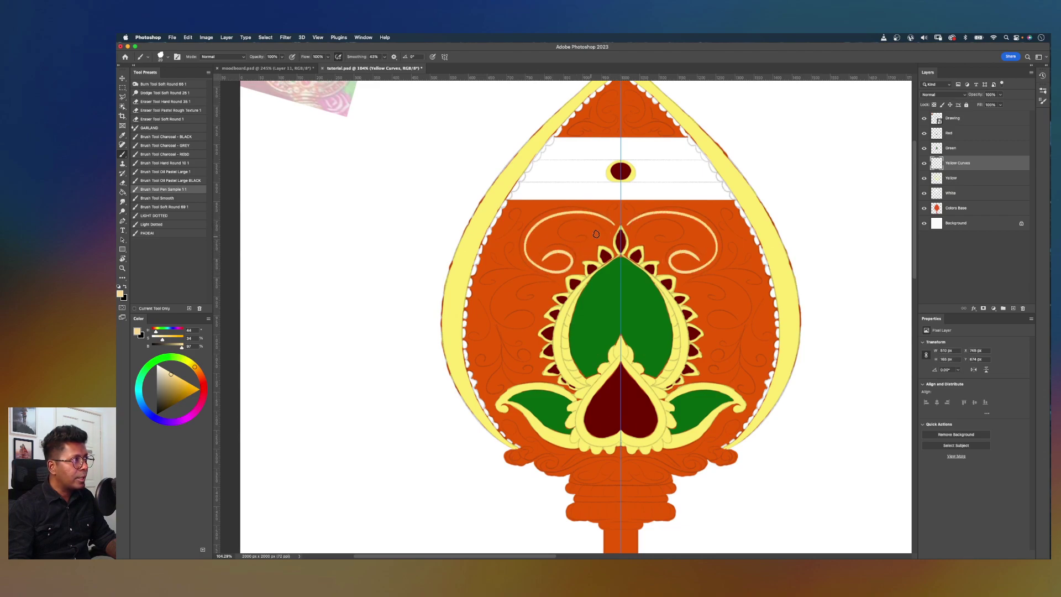
pyautogui.moveTo(597, 228)
pyautogui.mouseDown()
pyautogui.moveTo(561, 242)
pyautogui.moveTo(613, 211)
pyautogui.mouseUp()
pyautogui.press('super+z')
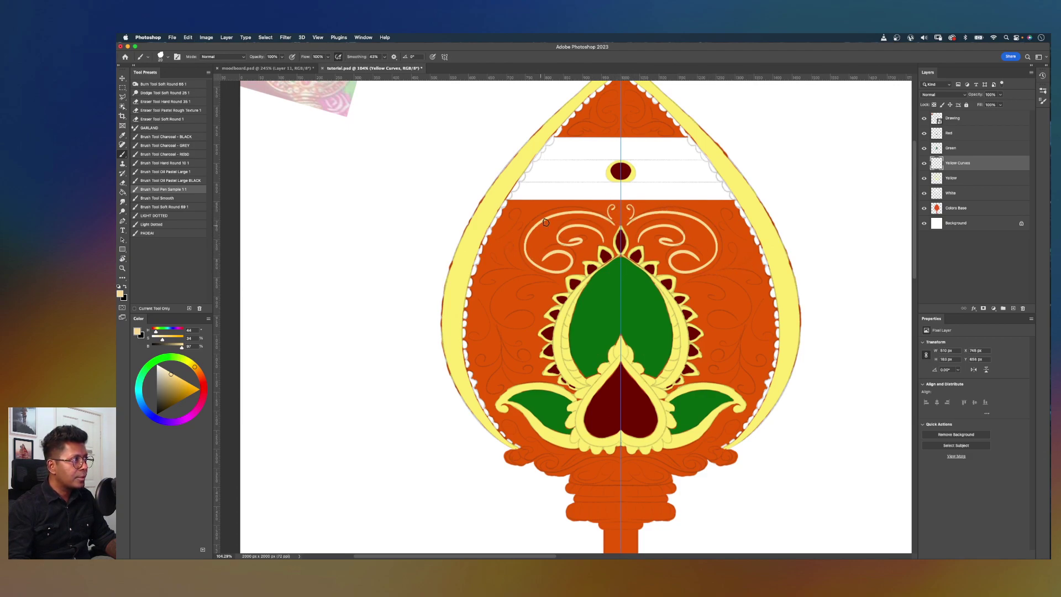
# Step: Paint yellow curls in the orange panel's upper corners and swirls beside the row of maroon petals
pyautogui.moveTo(498, 242)
pyautogui.mouseDown()
pyautogui.moveTo(502, 213)
pyautogui.moveTo(522, 230)
pyautogui.mouseUp()
pyautogui.moveTo(555, 288)
pyautogui.mouseDown()
pyautogui.moveTo(524, 276)
pyautogui.moveTo(494, 313)
pyautogui.moveTo(542, 309)
pyautogui.moveTo(536, 279)
pyautogui.moveTo(490, 318)
pyautogui.moveTo(530, 319)
pyautogui.mouseUp()
pyautogui.press('super+z')
pyautogui.press('super+z')
pyautogui.moveTo(550, 279)
pyautogui.mouseDown()
pyautogui.moveTo(493, 330)
pyautogui.moveTo(513, 320)
pyautogui.mouseUp()
pyautogui.moveTo(560, 280)
pyautogui.mouseDown()
pyautogui.moveTo(522, 288)
pyautogui.moveTo(559, 305)
pyautogui.mouseUp()
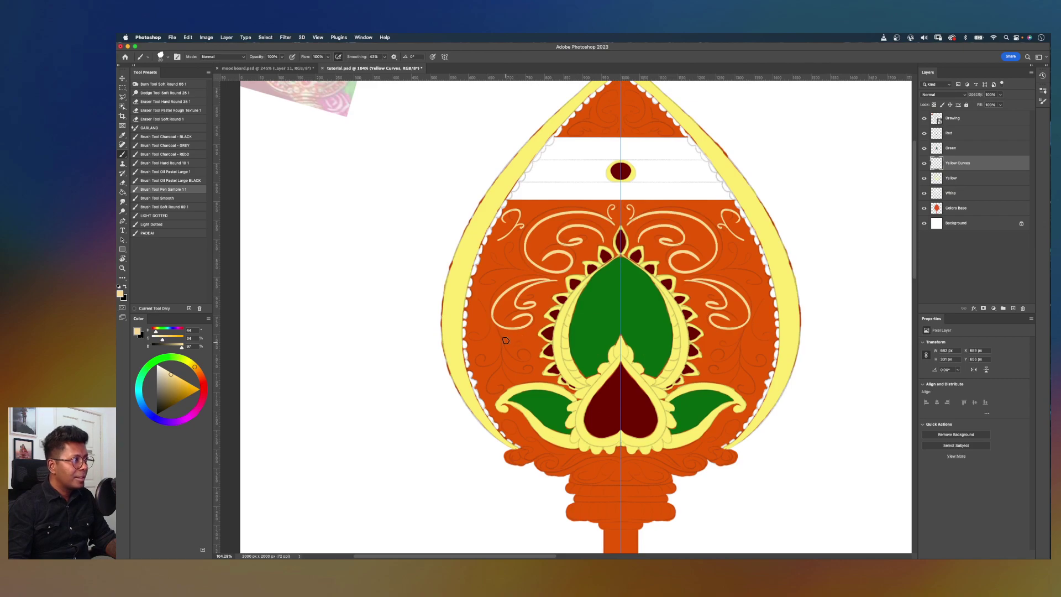
# Step: Paint the yellow curls along the lower sides of the orange panel, between the petals and the scalloped edge
pyautogui.moveTo(497, 335)
pyautogui.mouseDown()
pyautogui.moveTo(479, 370)
pyautogui.moveTo(527, 362)
pyautogui.moveTo(511, 360)
pyautogui.moveTo(500, 336)
pyautogui.moveTo(487, 390)
pyautogui.mouseUp()
pyautogui.press('super+z')
pyautogui.moveTo(497, 335); pyautogui.dragTo(519, 352)
pyautogui.moveTo(482, 306); pyautogui.dragTo(468, 342)
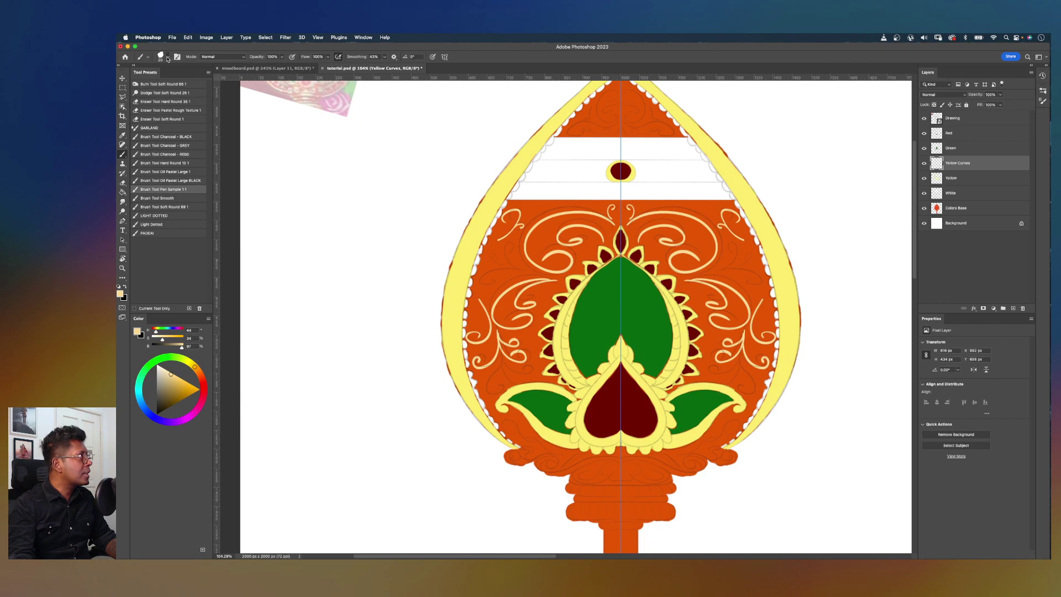
# Step: Fill the remaining traced scrolls near the orange panel's outer edges and above the side leaves with yellow curves
pyautogui.click(168, 58)
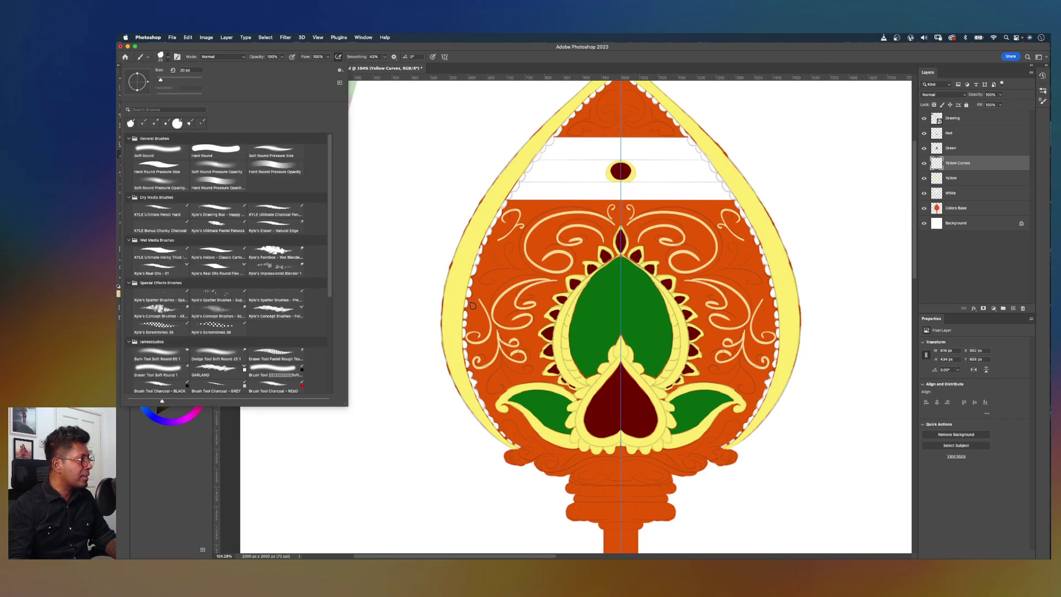
pyautogui.click(487, 299)
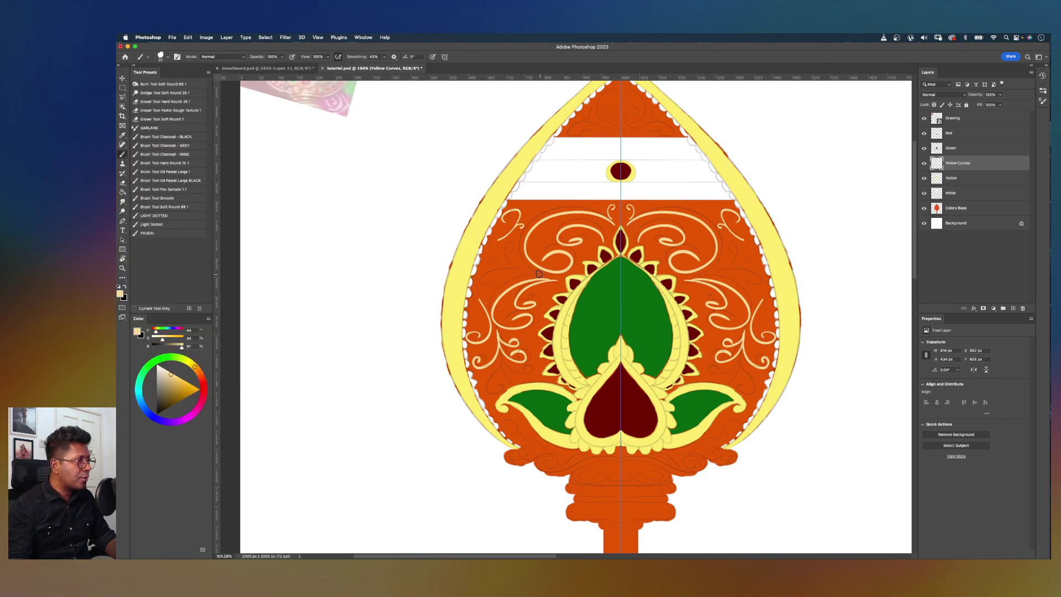
pyautogui.moveTo(526, 271)
pyautogui.mouseDown()
pyautogui.moveTo(490, 270)
pyautogui.moveTo(493, 288)
pyautogui.moveTo(523, 263)
pyautogui.moveTo(512, 267)
pyautogui.moveTo(512, 241)
pyautogui.moveTo(501, 250)
pyautogui.moveTo(496, 254)
pyautogui.mouseUp()
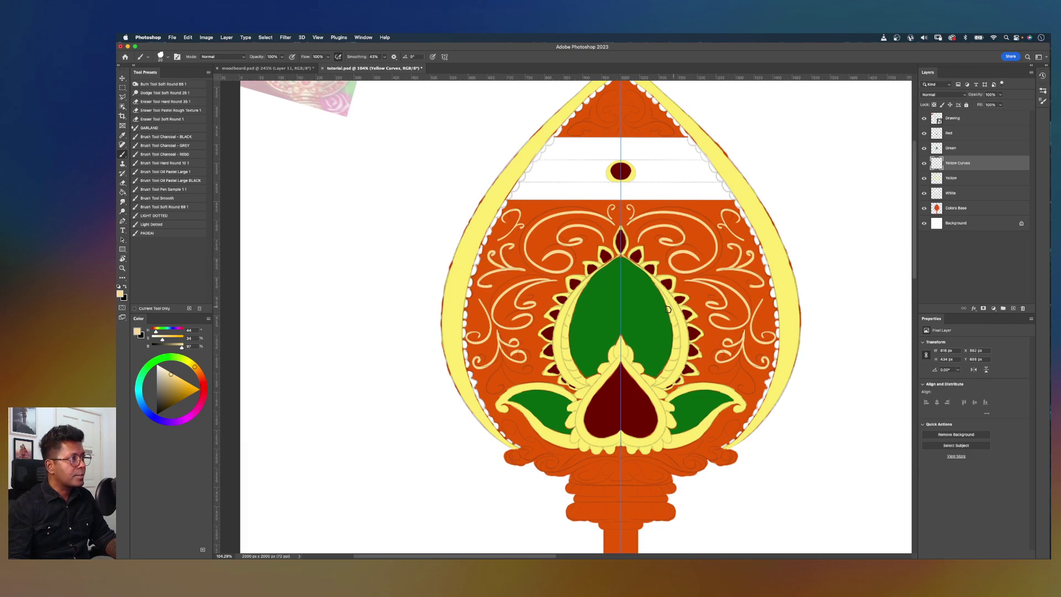
pyautogui.moveTo(744, 355)
pyautogui.mouseDown()
pyautogui.moveTo(710, 370)
pyautogui.moveTo(730, 387)
pyautogui.moveTo(743, 373)
pyautogui.moveTo(722, 385)
pyautogui.mouseUp()
pyautogui.press('super+z')
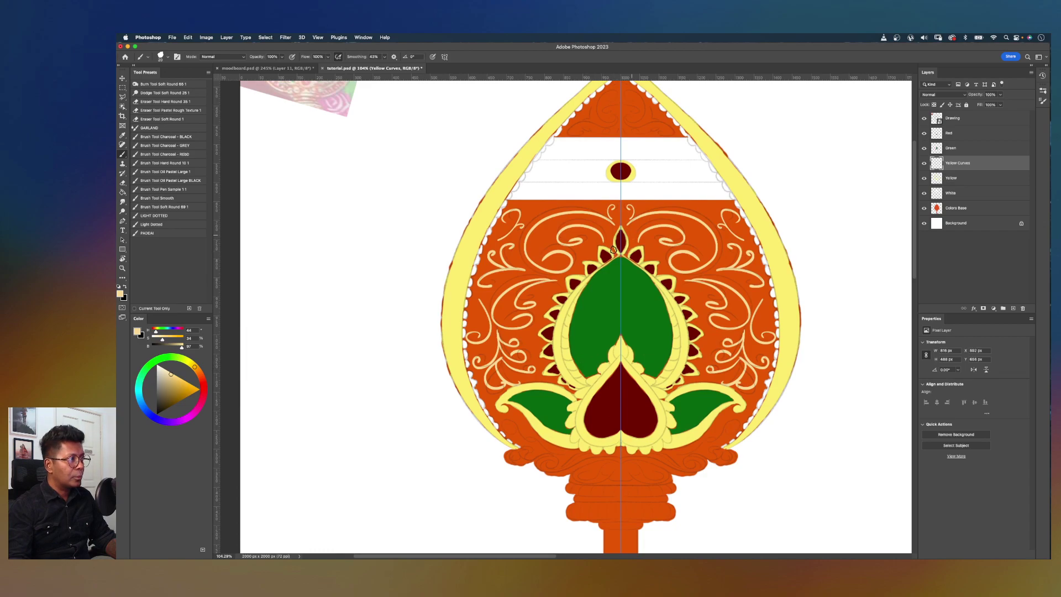
# Step: Paint the mirrored yellow scrollwork in the small orange panel beneath the ornament's tip
pyautogui.scroll(5, 612, 241)
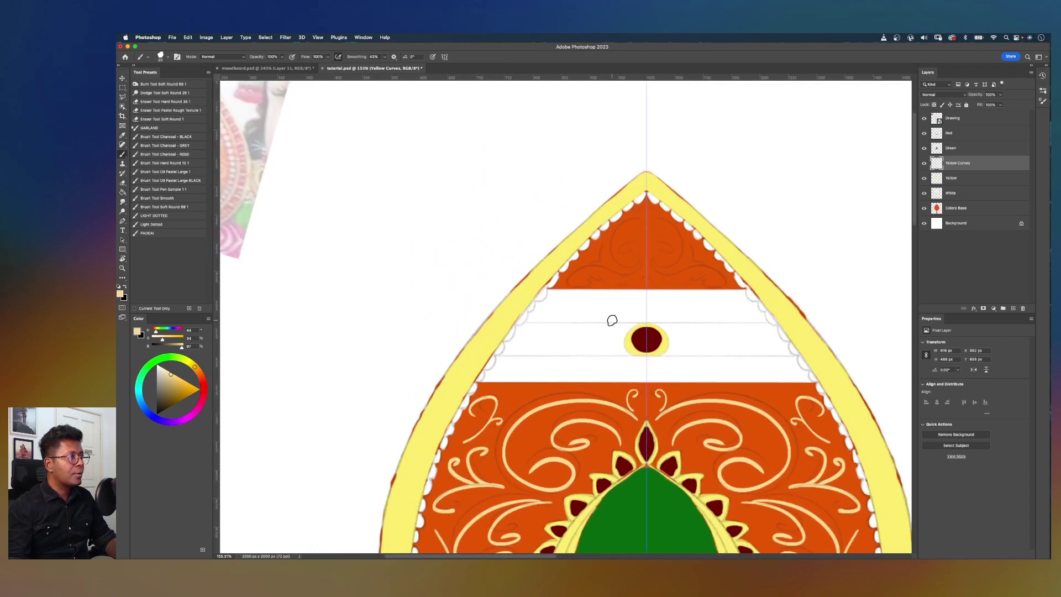
pyautogui.moveTo(636, 235)
pyautogui.mouseDown()
pyautogui.moveTo(606, 244)
pyautogui.moveTo(630, 257)
pyautogui.moveTo(635, 239)
pyautogui.moveTo(630, 258)
pyautogui.moveTo(653, 250)
pyautogui.moveTo(644, 213)
pyautogui.mouseUp()
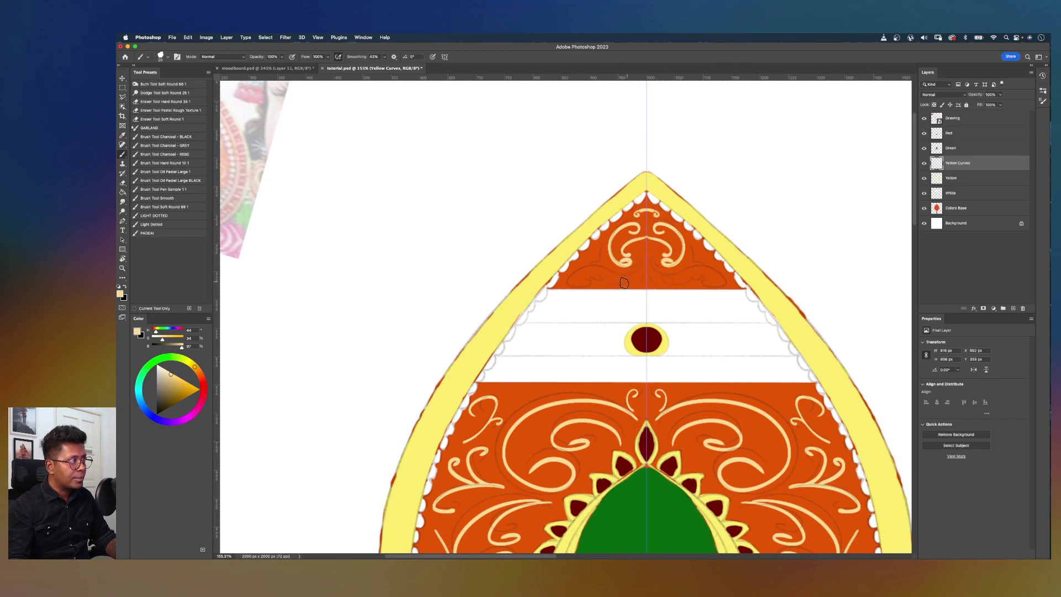
pyautogui.moveTo(578, 282)
pyautogui.mouseDown()
pyautogui.moveTo(603, 274)
pyautogui.moveTo(631, 283)
pyautogui.moveTo(604, 262)
pyautogui.moveTo(608, 246)
pyautogui.moveTo(601, 269)
pyautogui.moveTo(635, 273)
pyautogui.mouseUp()
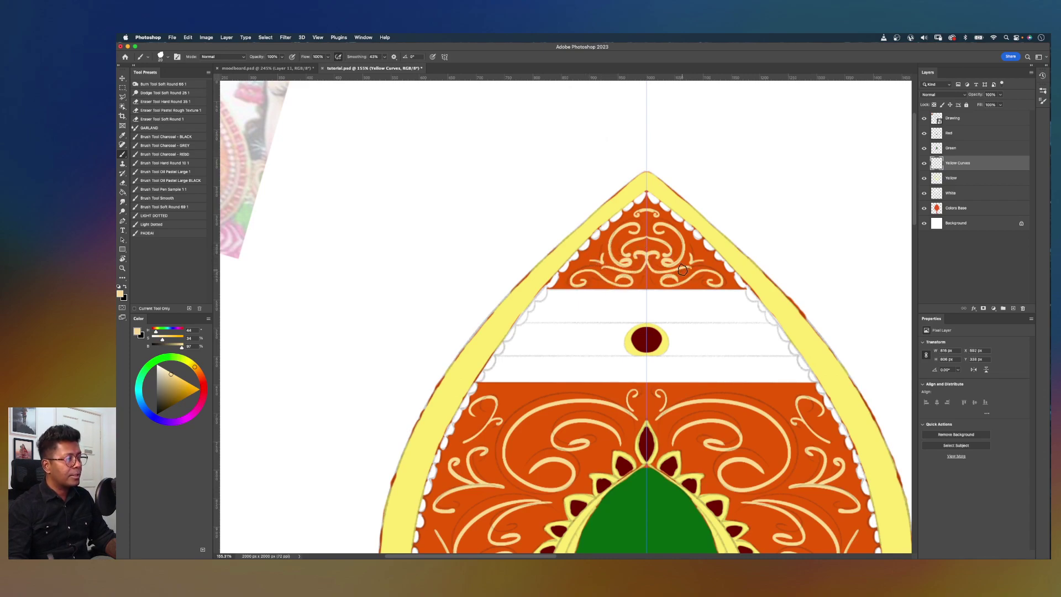
# Step: Erase the orange spilling outside the yellow border on the Colors Base layer with an enlarged eraser
pyautogui.scroll(-5, 689, 270)
pyautogui.scroll(3, 688, 270)
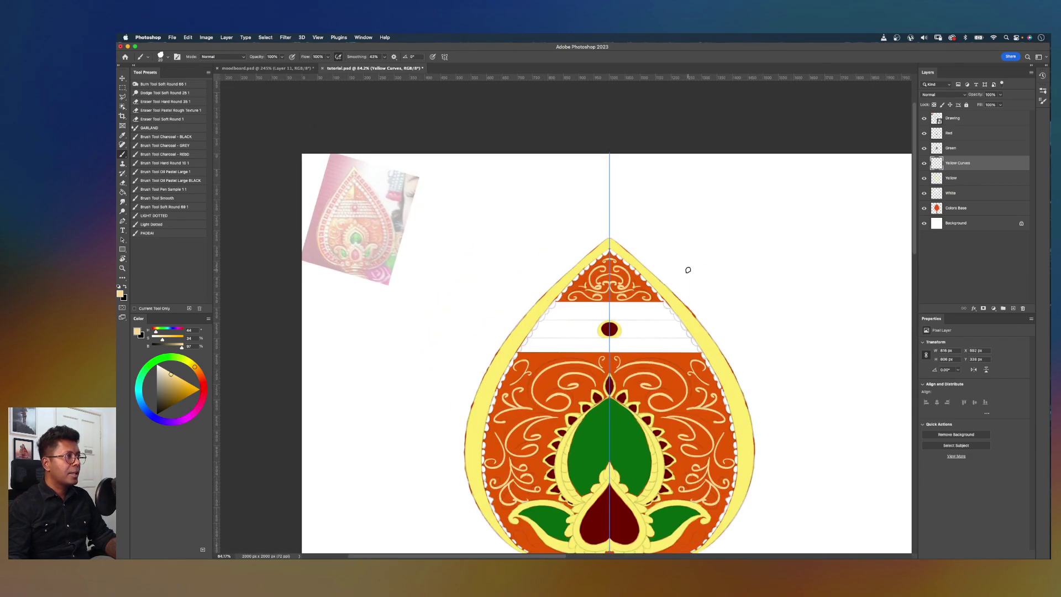
pyautogui.moveTo(700, 240); pyautogui.dragTo(691, 192)
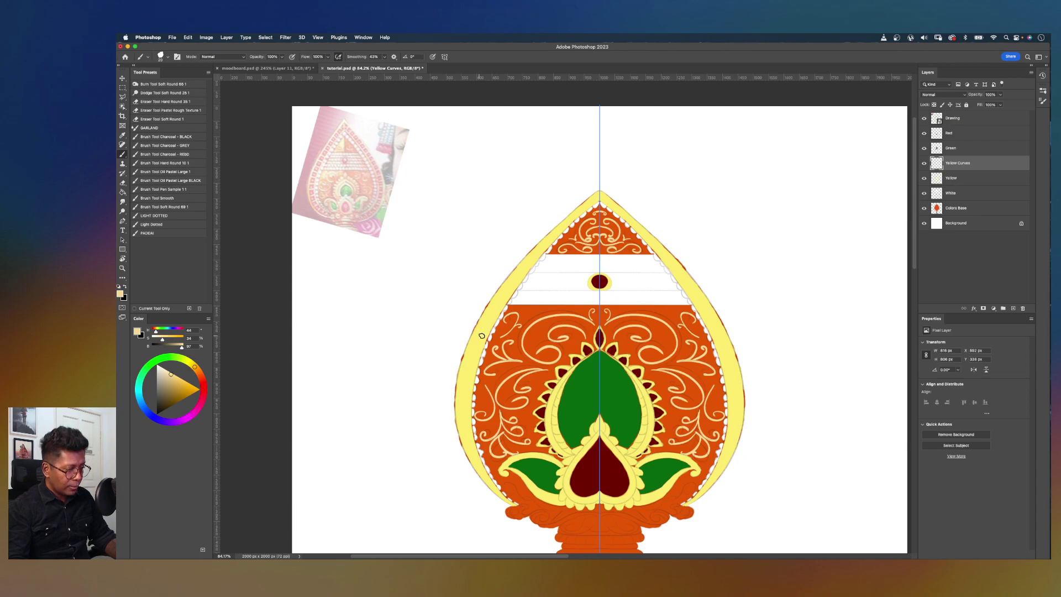
pyautogui.press('v')
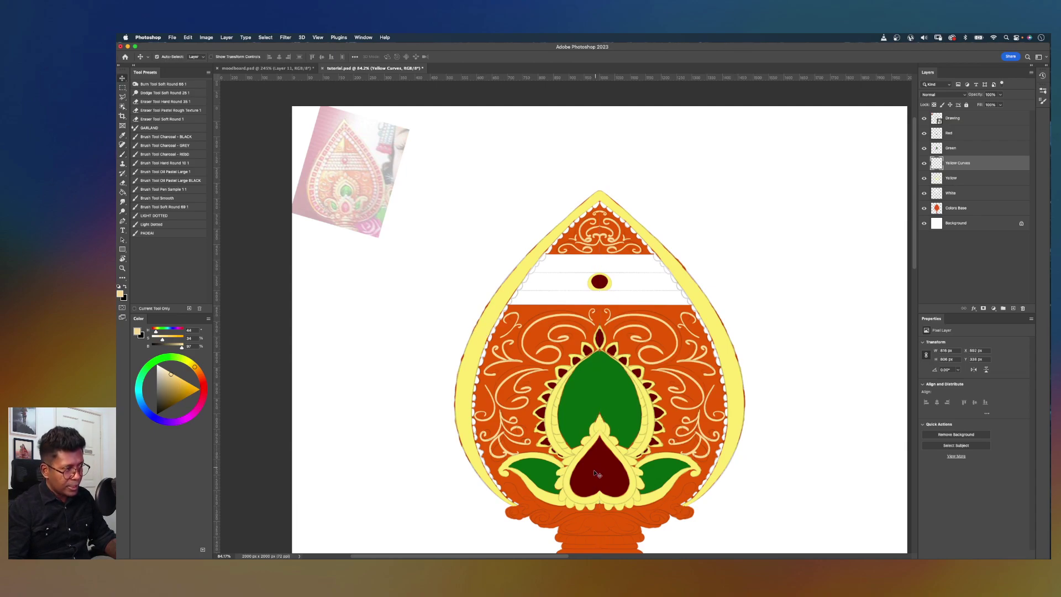
pyautogui.click(551, 512)
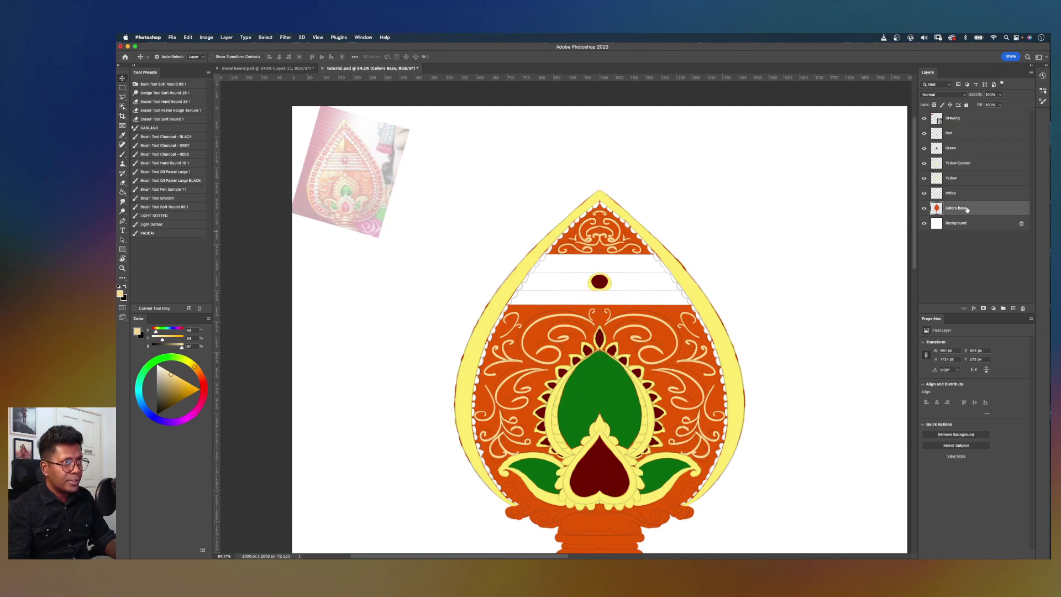
pyautogui.press('e')
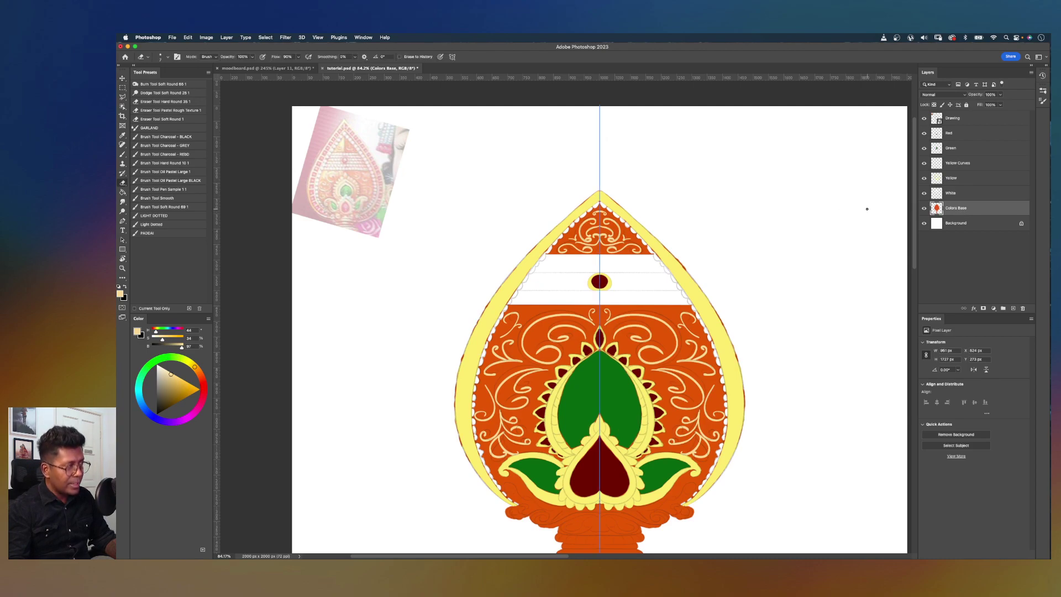
pyautogui.press(']')
pyautogui.press(']')
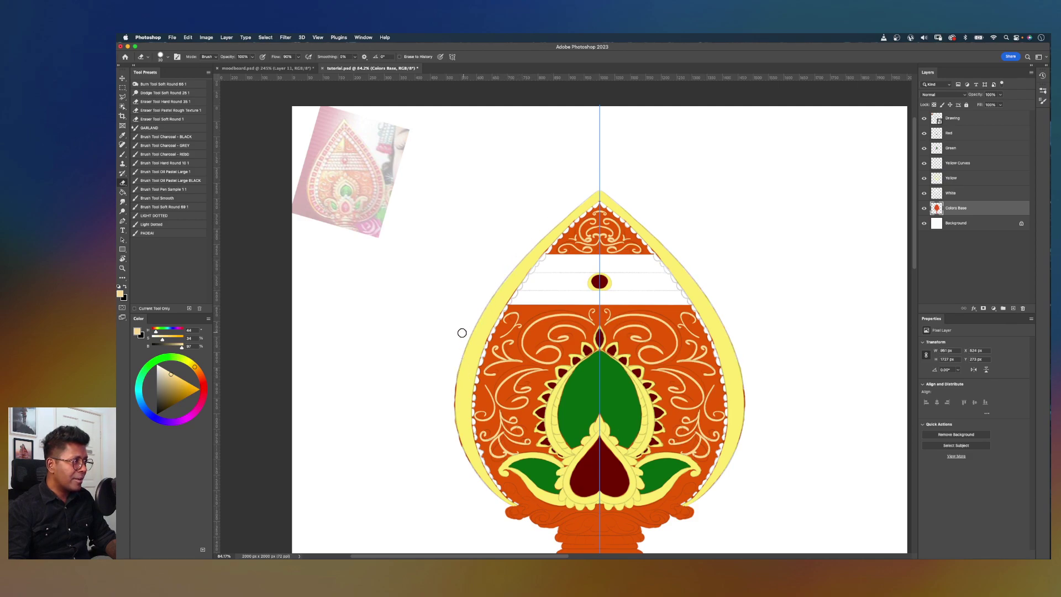
pyautogui.scroll(-5, 459, 332)
pyautogui.moveTo(463, 315); pyautogui.dragTo(496, 371)
pyautogui.moveTo(730, 366); pyautogui.dragTo(756, 396)
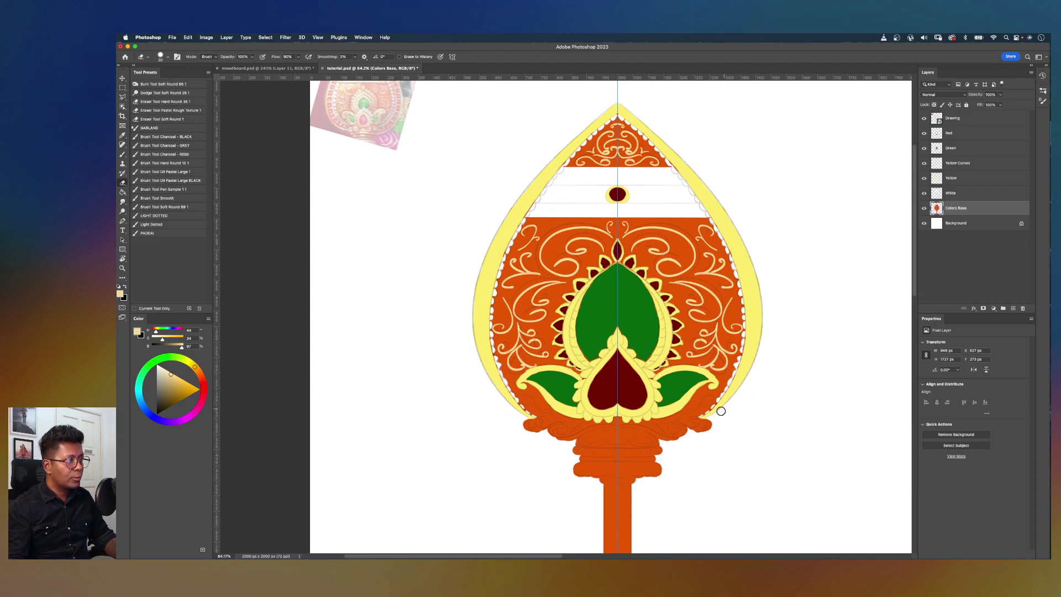
# Step: Turn off the brush's paint symmetry
pyautogui.scroll(-3, 761, 301)
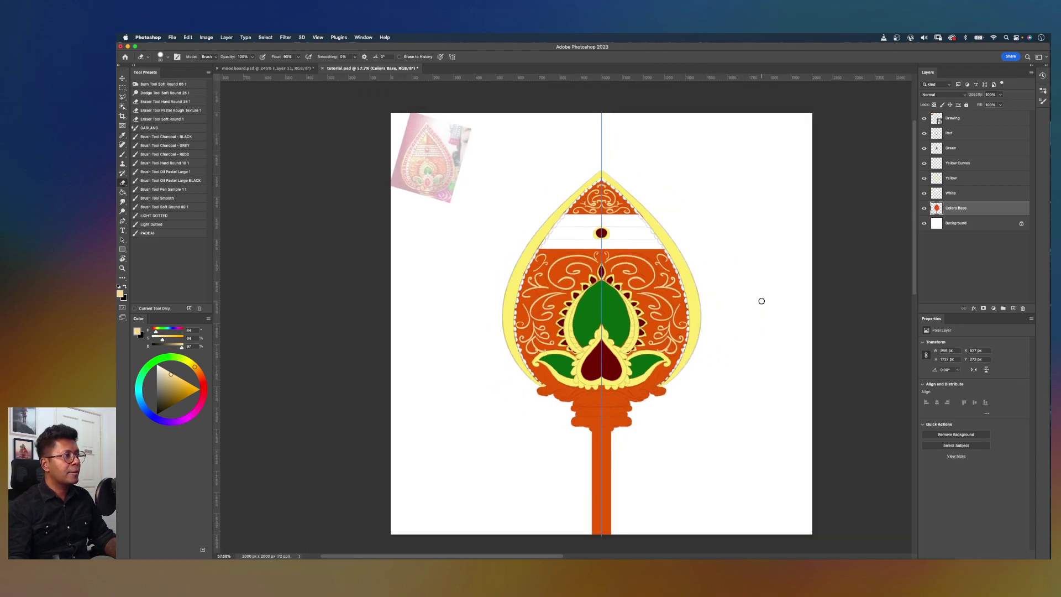
pyautogui.scroll(2, 705, 259)
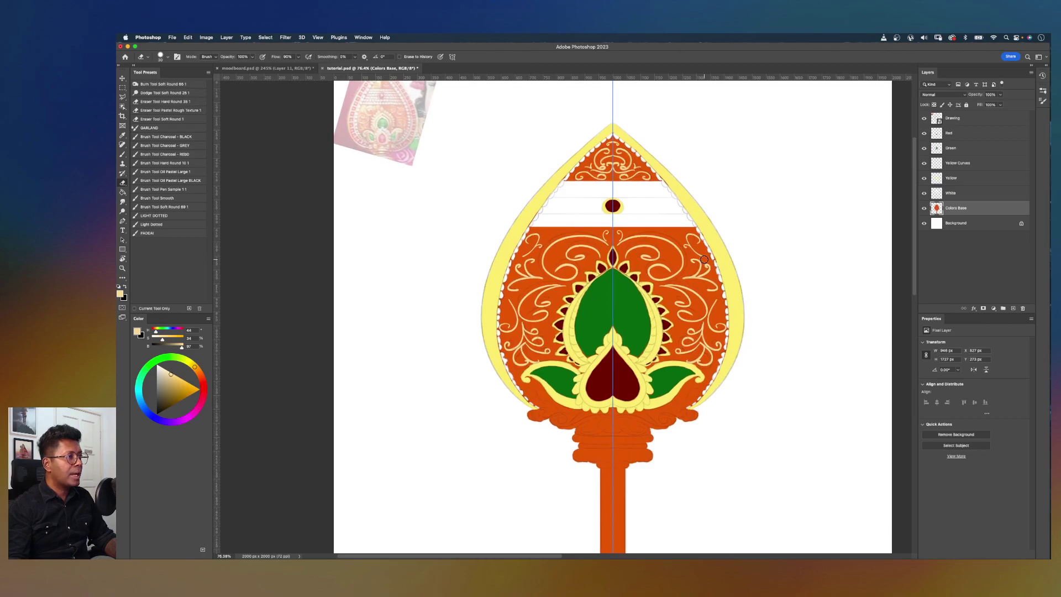
pyautogui.scroll(-3, 708, 266)
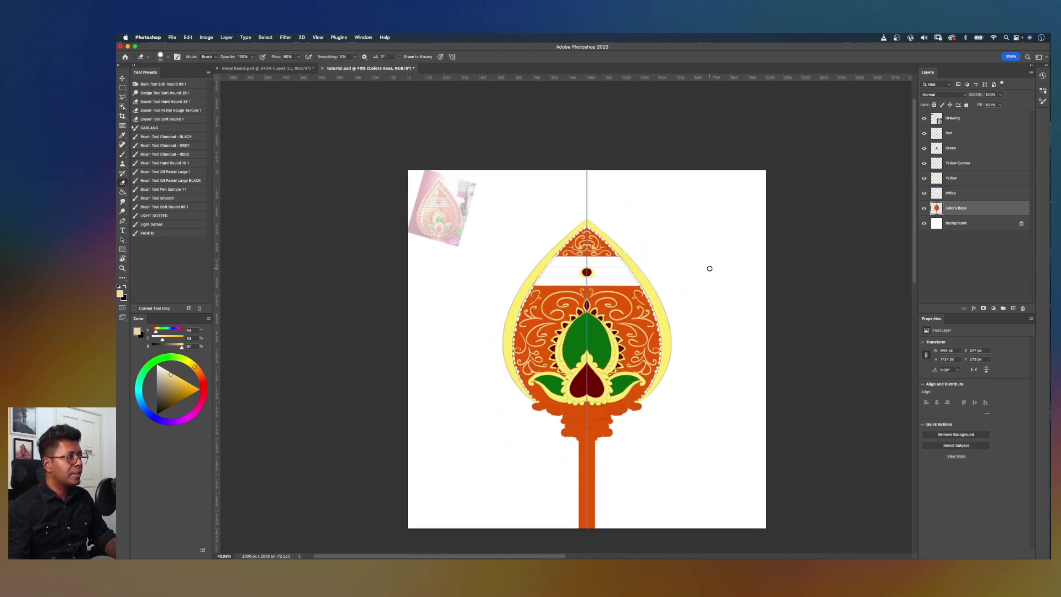
pyautogui.scroll(2, 605, 224)
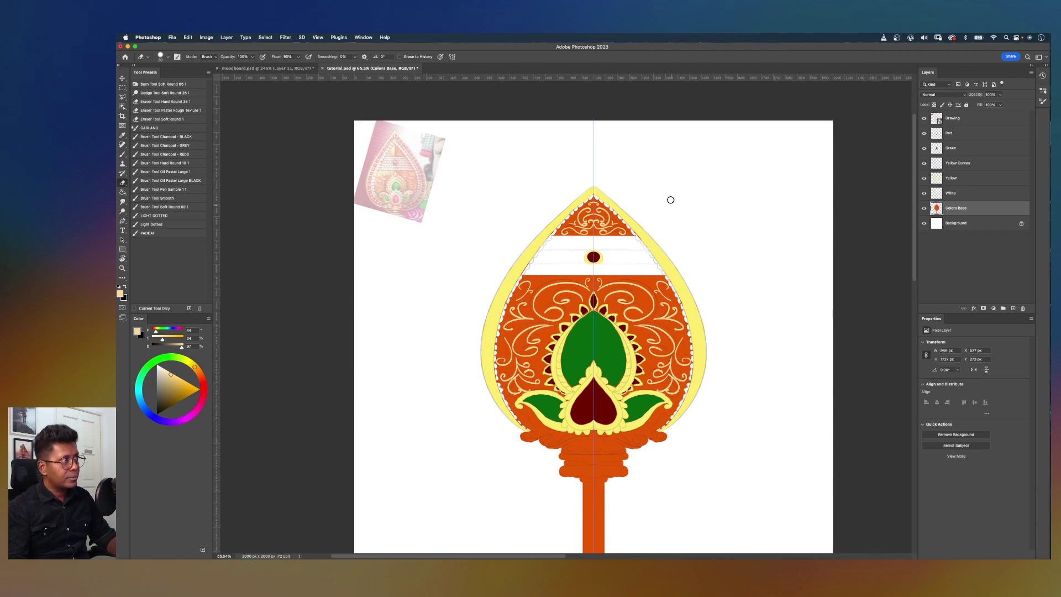
pyautogui.press('v')
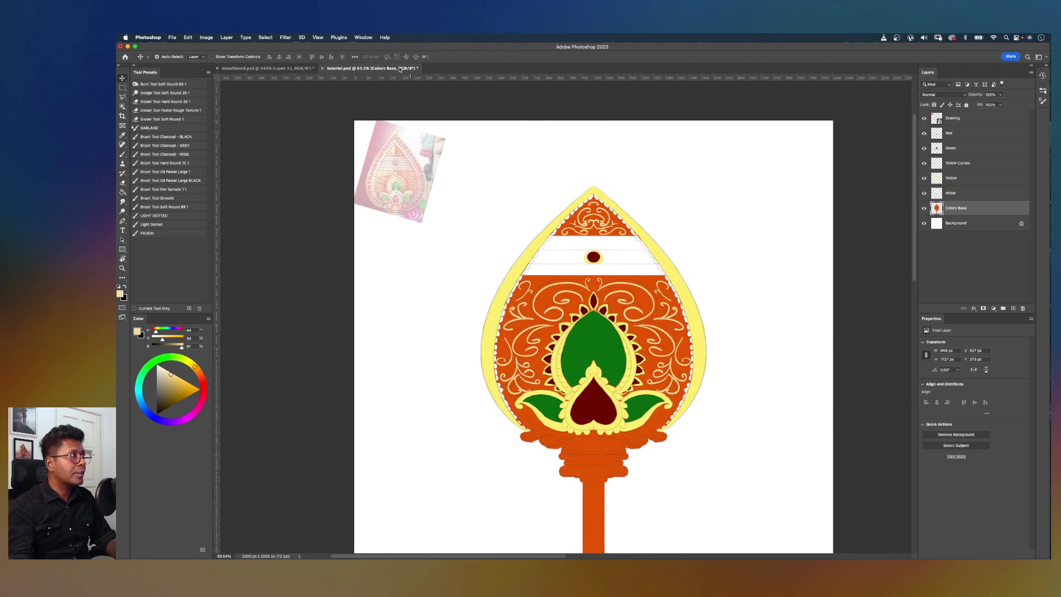
pyautogui.press('b')
pyautogui.click(445, 56)
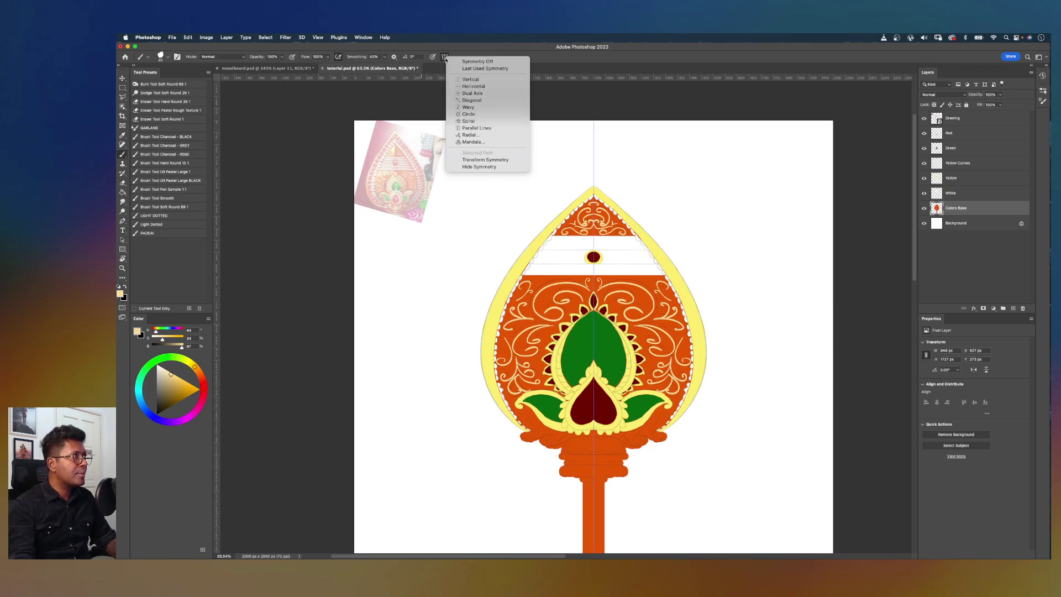
pyautogui.click(487, 62)
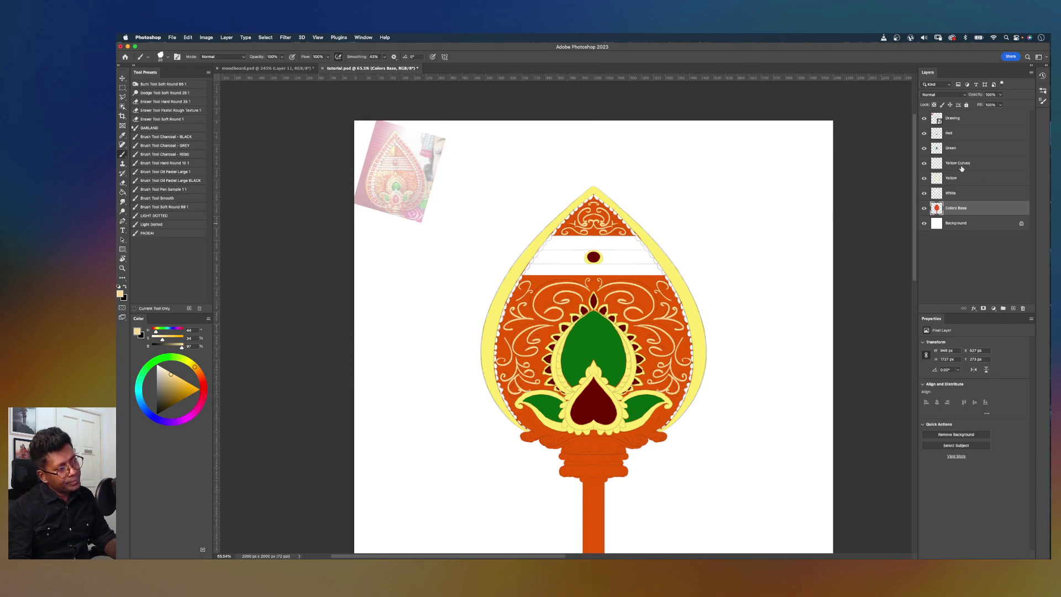
# Step: Convert all the color layers from Colors Base up to Red into a single smart object
pyautogui.keyDown('shift'); pyautogui.click(969, 135); pyautogui.keyUp('shift')
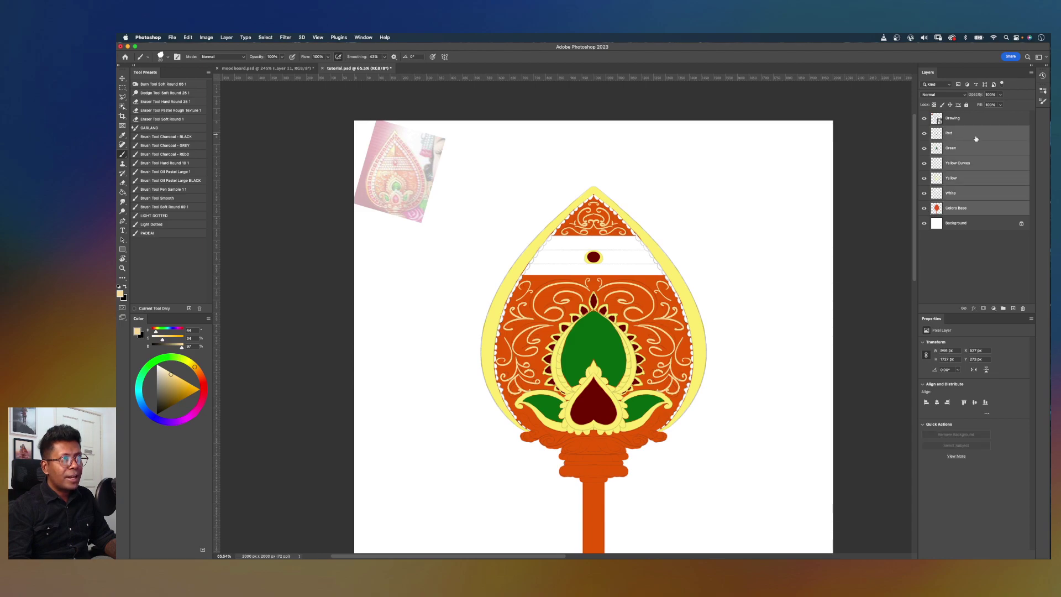
pyautogui.rightClick(984, 169)
pyautogui.click(995, 287)
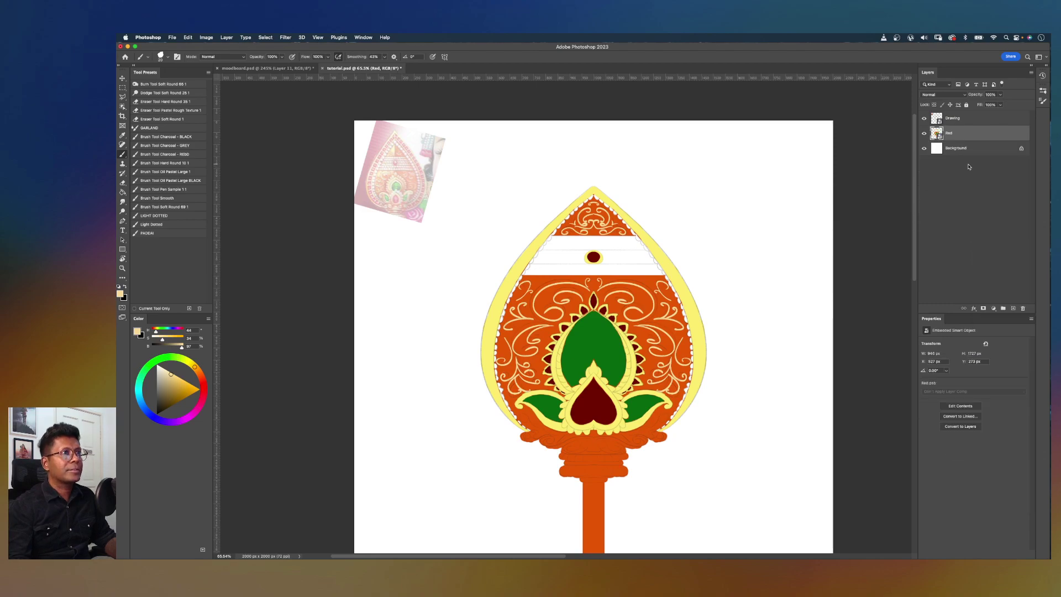
# Step: Toggle the visibility of the combined Red smart object to check which parts of the ornament it colors
pyautogui.click(925, 135)
pyautogui.click(925, 134)
pyautogui.click(925, 135)
pyautogui.click(925, 135)
pyautogui.click(924, 135)
pyautogui.click(924, 136)
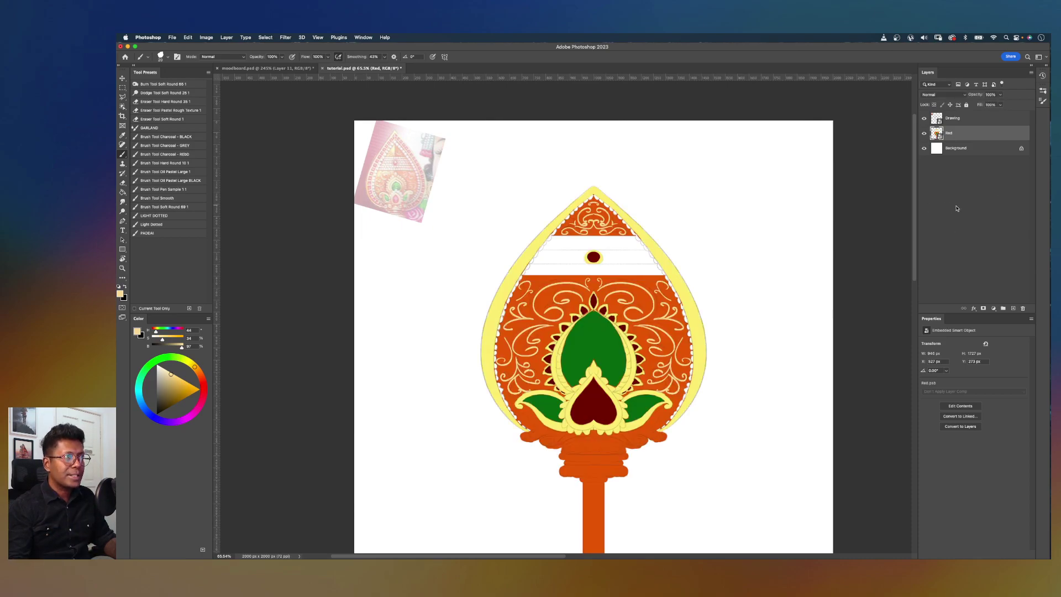
# Step: Add a new layer above the Red smart object, clip it to that object and name it shading
pyautogui.click(1013, 309)
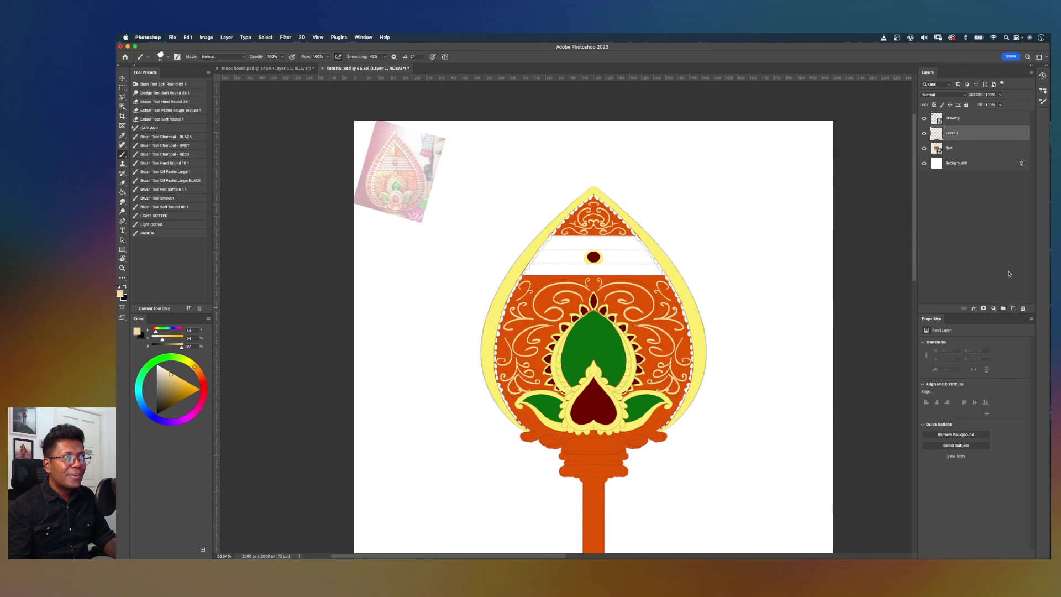
pyautogui.keyDown('alt'); pyautogui.click(959, 140); pyautogui.keyUp('alt')
pyautogui.write('shading')
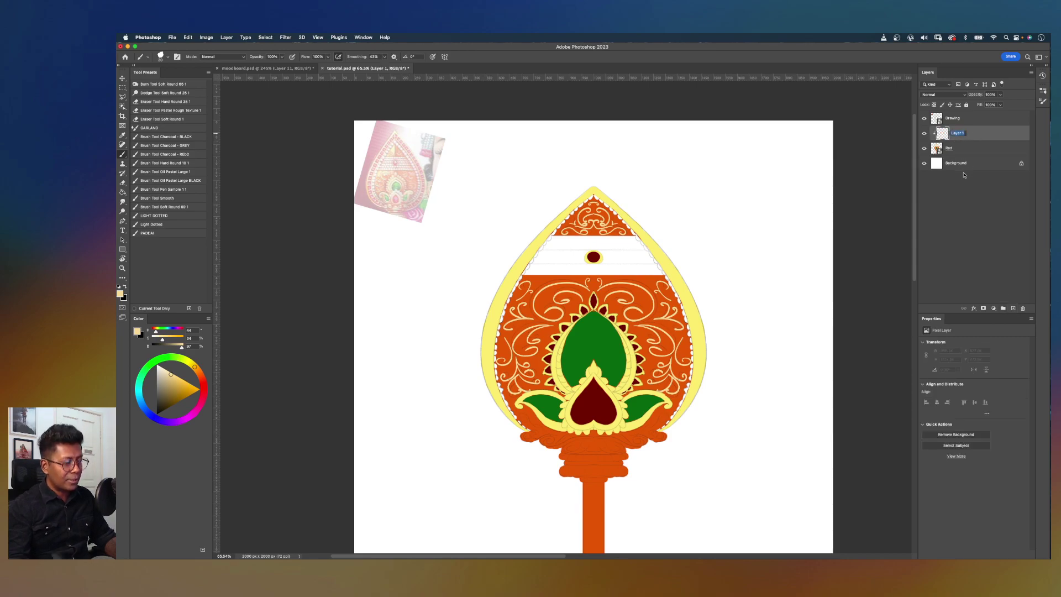
pyautogui.press('Return')
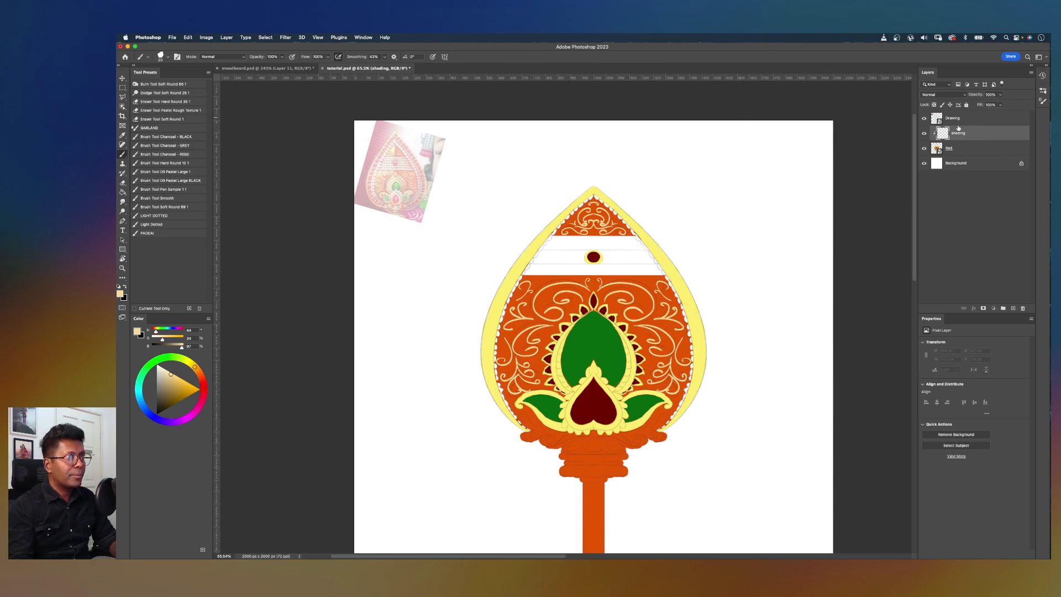
# Step: Set the Drawing layer's opacity to 100% and sample a light golden tone from the reference photo
pyautogui.click(956, 118)
pyautogui.click(1001, 94)
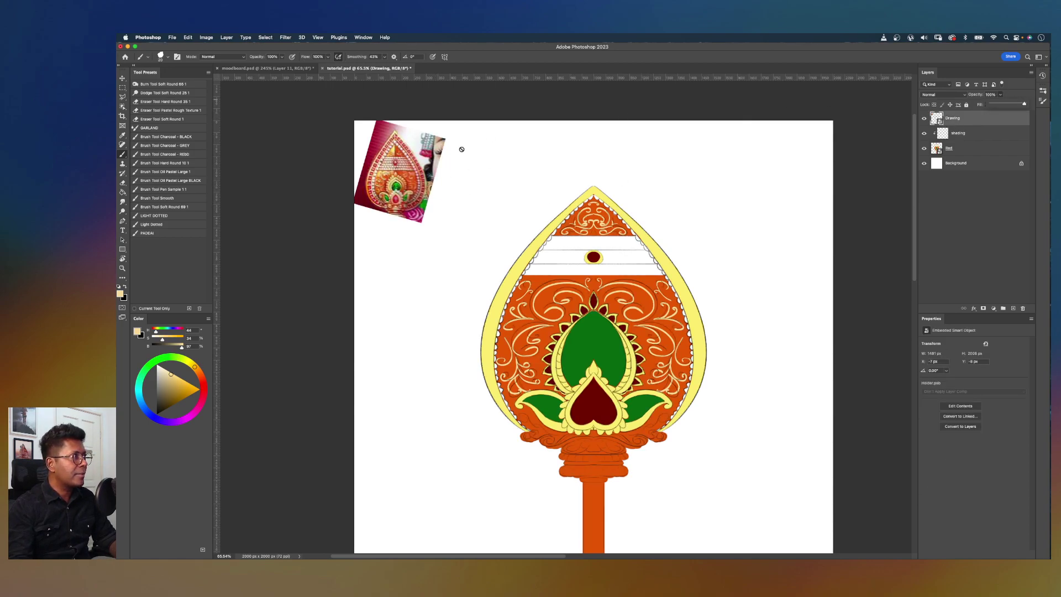
pyautogui.press('i')
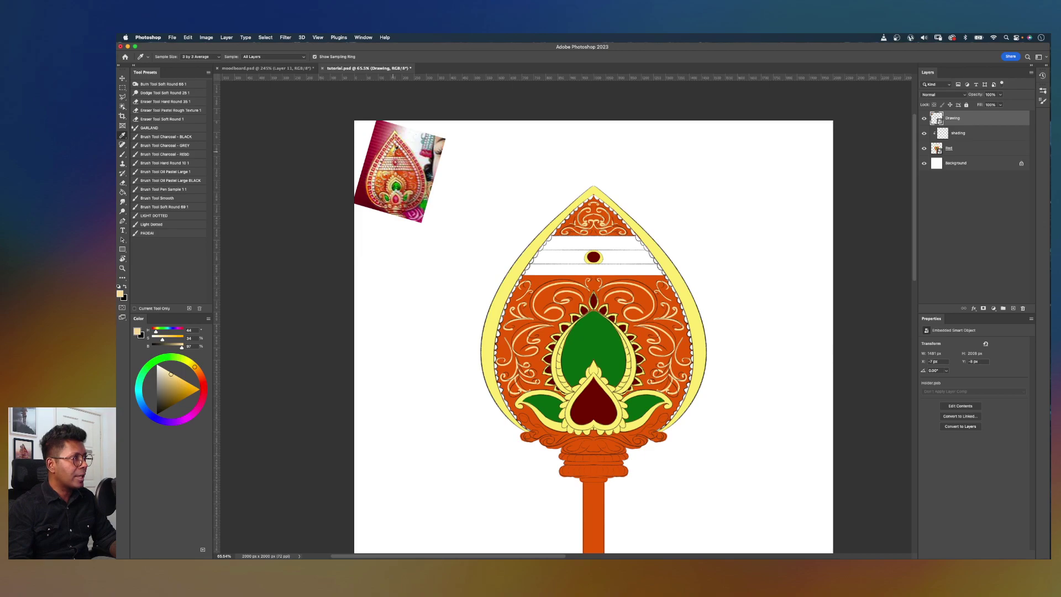
pyautogui.click(389, 168)
pyautogui.press('b')
pyautogui.click(924, 119)
pyautogui.click(925, 119)
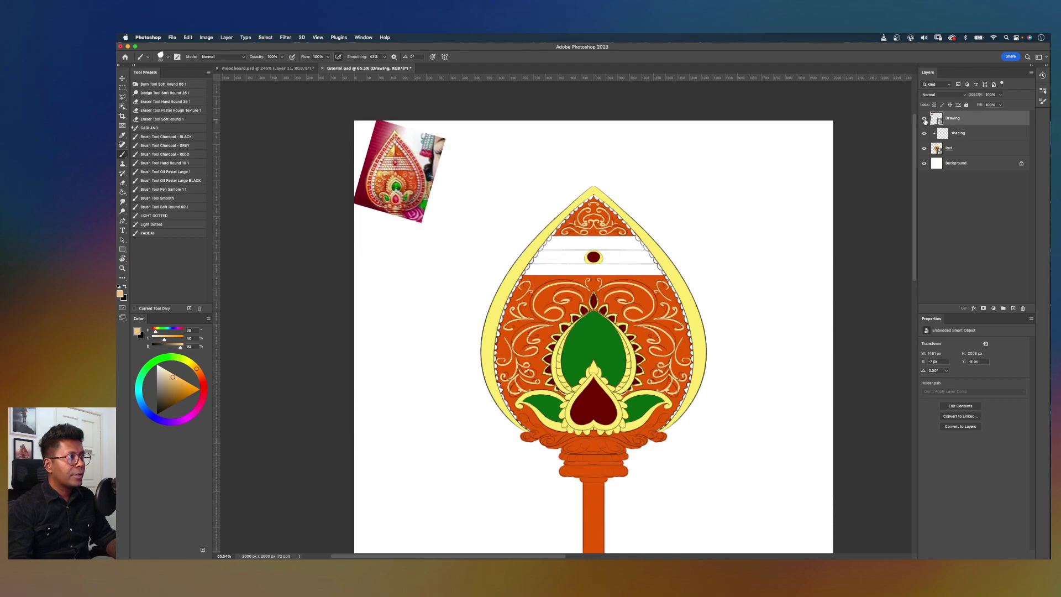
# Step: On the shading layer, load the Brush Tool Smooth preset and sample a golden yellow from the reference photo
pyautogui.click(962, 137)
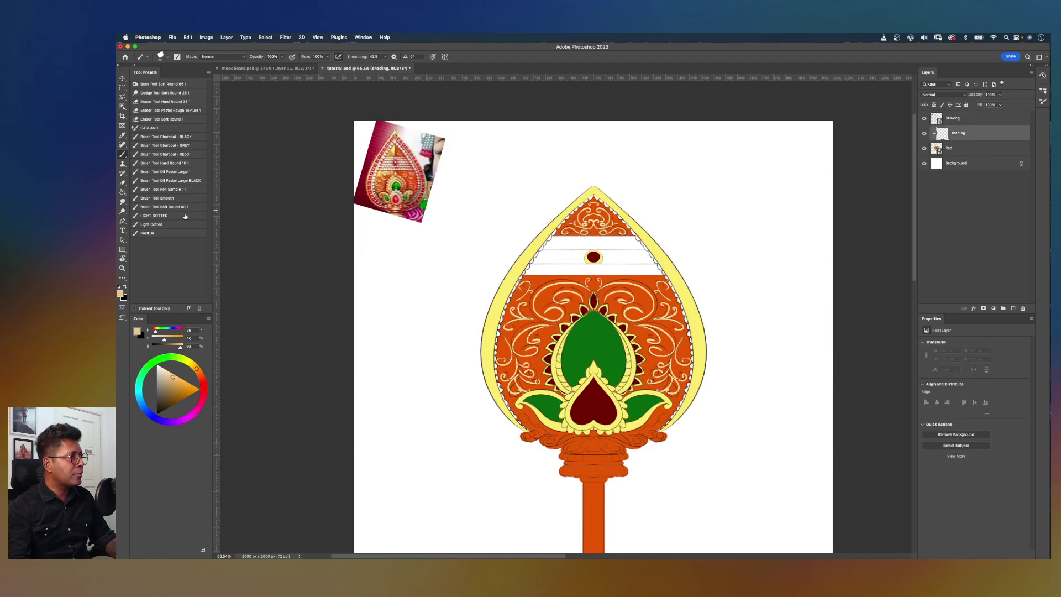
pyautogui.click(174, 197)
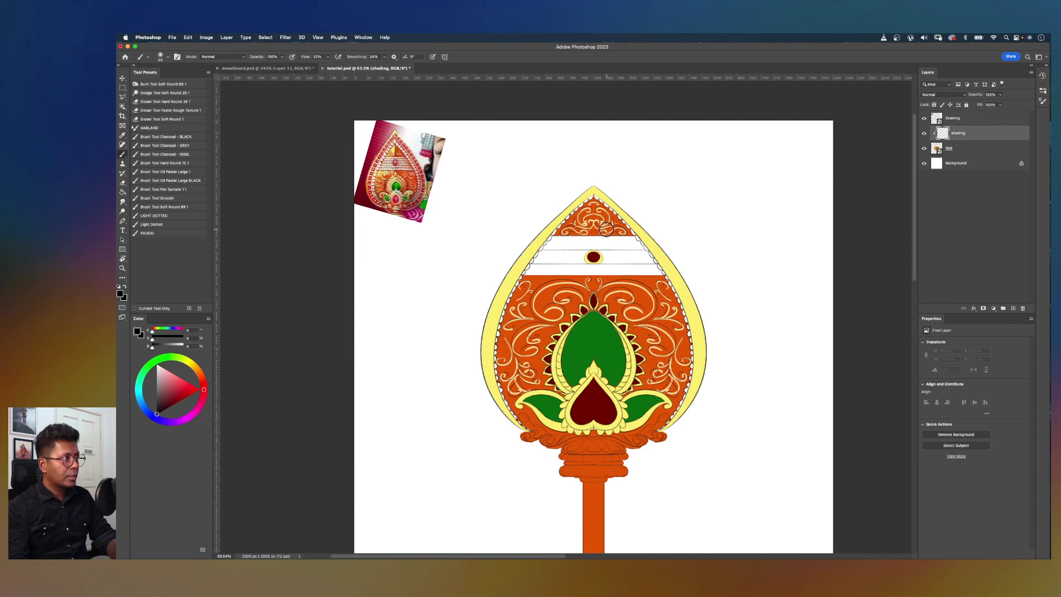
pyautogui.press('i')
pyautogui.click(389, 172)
pyautogui.press('b')
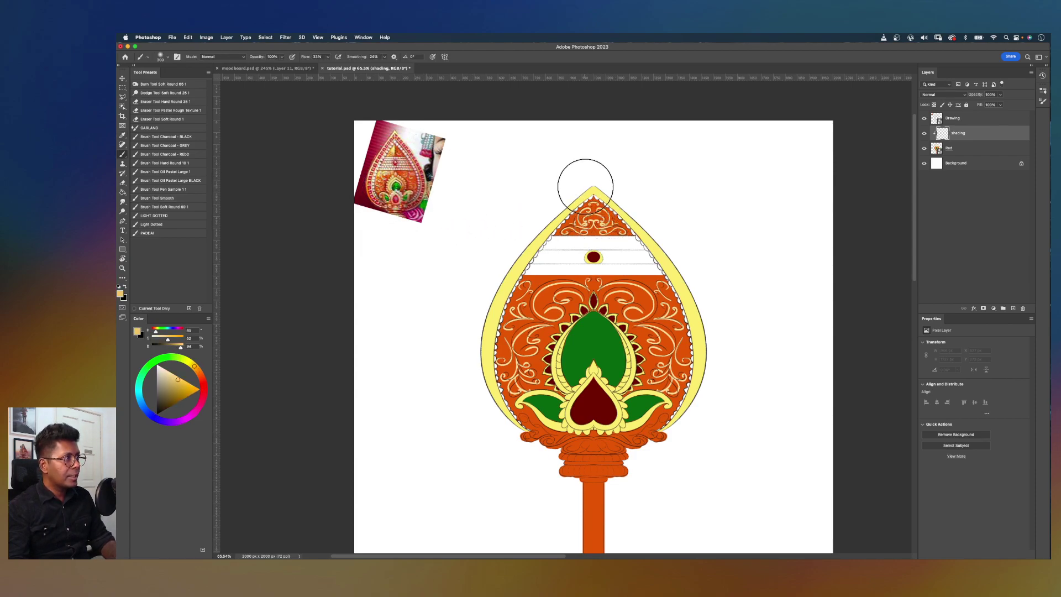
# Step: Set the shading layer's blend mode to Dissolve and brush grainy golden shading over the ornament's tip and left side
pyautogui.click(940, 95)
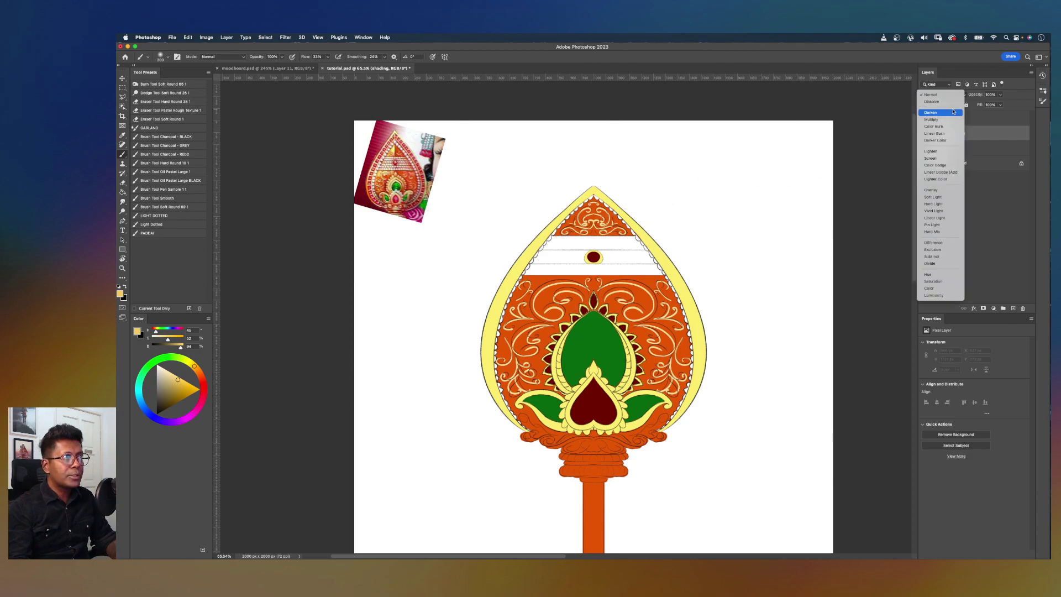
pyautogui.click(942, 102)
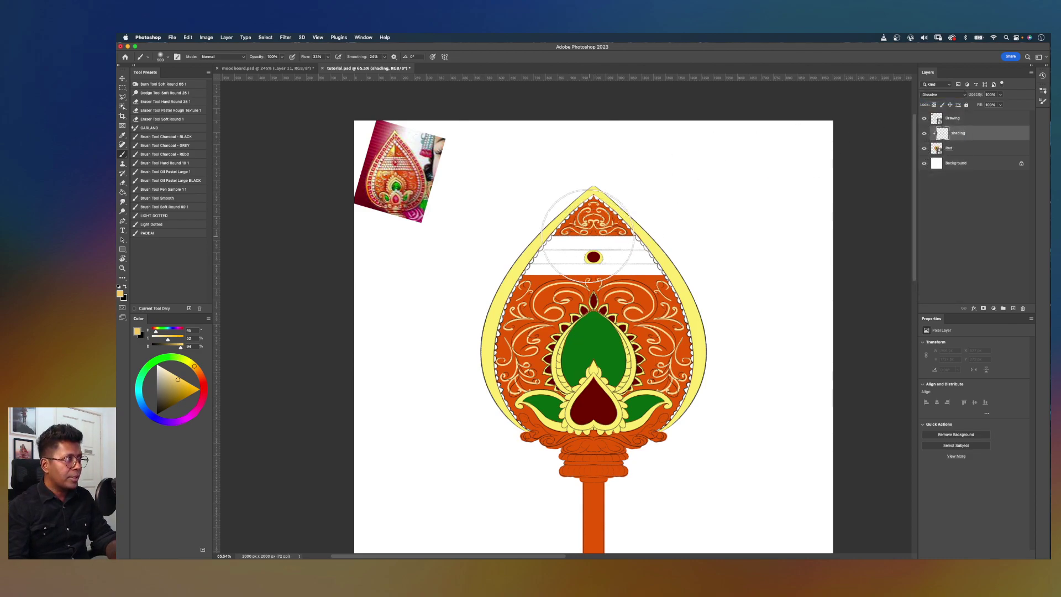
pyautogui.moveTo(577, 221)
pyautogui.mouseDown()
pyautogui.moveTo(567, 224)
pyautogui.moveTo(575, 197)
pyautogui.moveTo(549, 223)
pyautogui.moveTo(565, 219)
pyautogui.moveTo(556, 207)
pyautogui.moveTo(527, 280)
pyautogui.mouseUp()
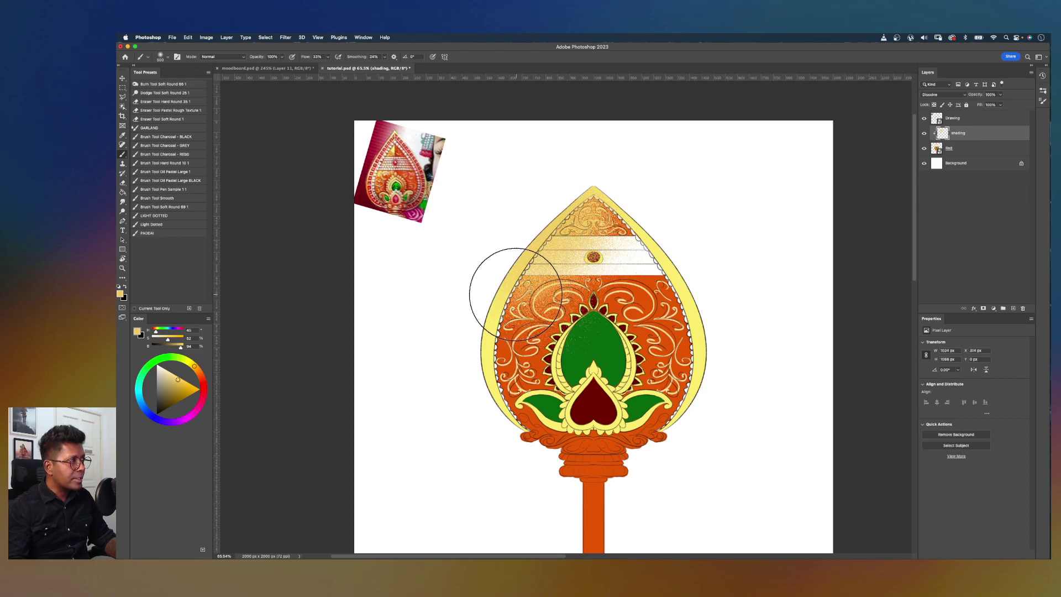
pyautogui.moveTo(516, 294)
pyautogui.mouseDown()
pyautogui.moveTo(505, 318)
pyautogui.moveTo(532, 340)
pyautogui.moveTo(512, 321)
pyautogui.moveTo(506, 333)
pyautogui.moveTo(507, 308)
pyautogui.moveTo(563, 218)
pyautogui.mouseUp()
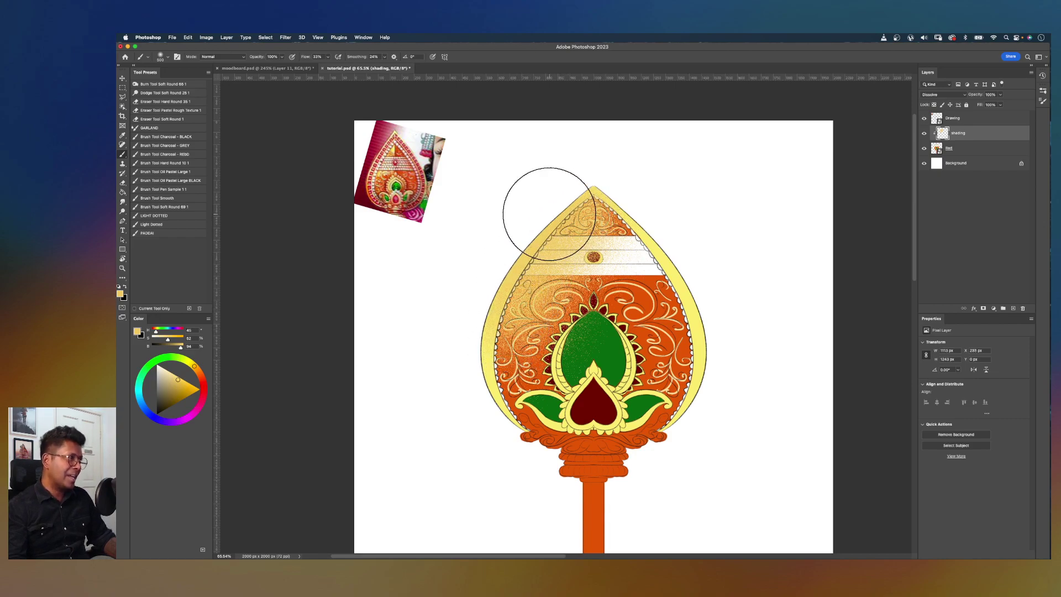
pyautogui.scroll(1, 548, 214)
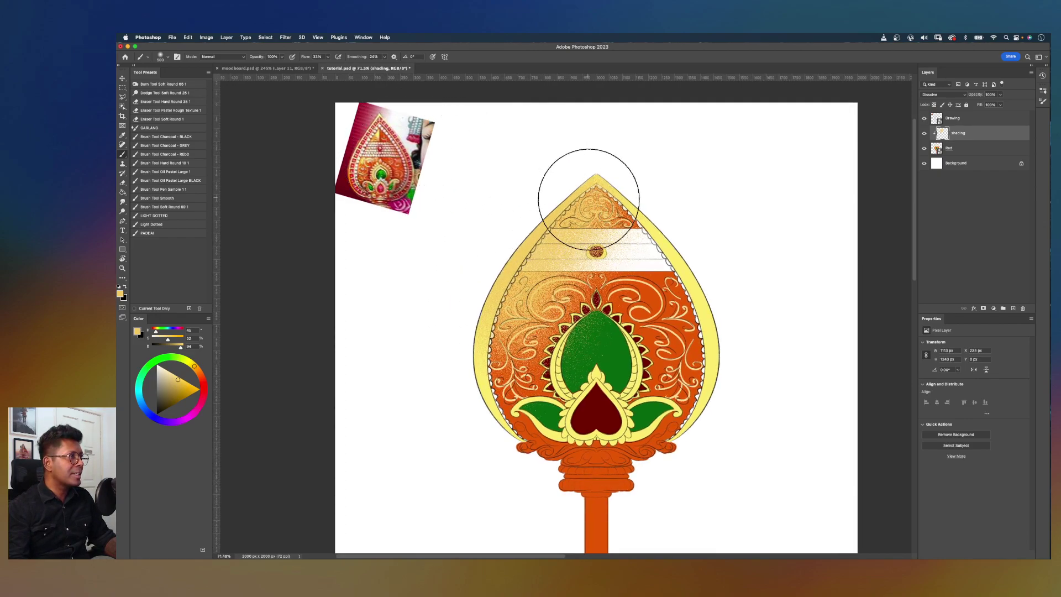
pyautogui.scroll(-1, 593, 151)
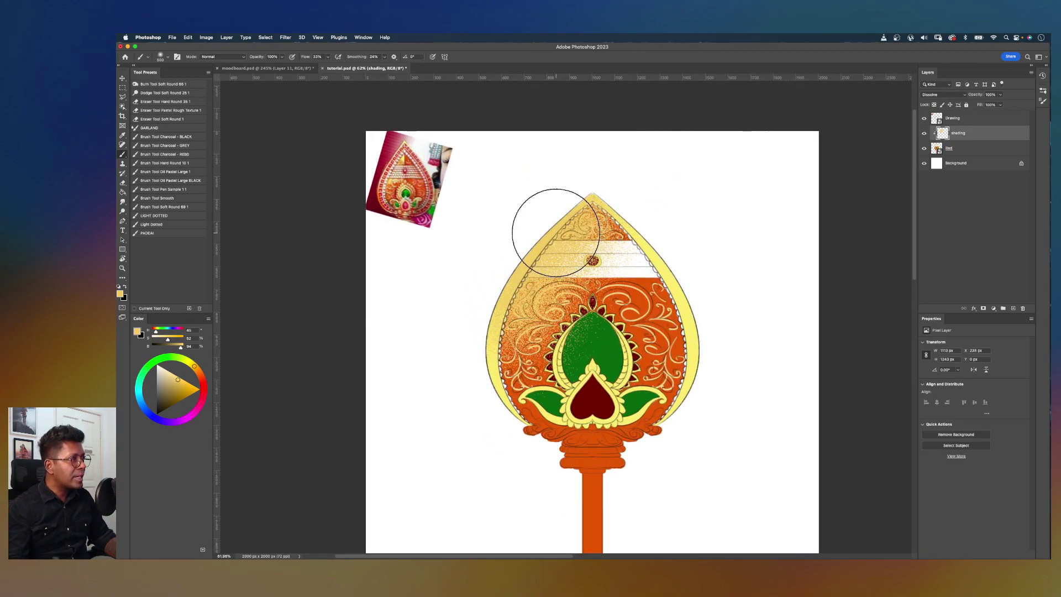
pyautogui.scroll(2, 557, 233)
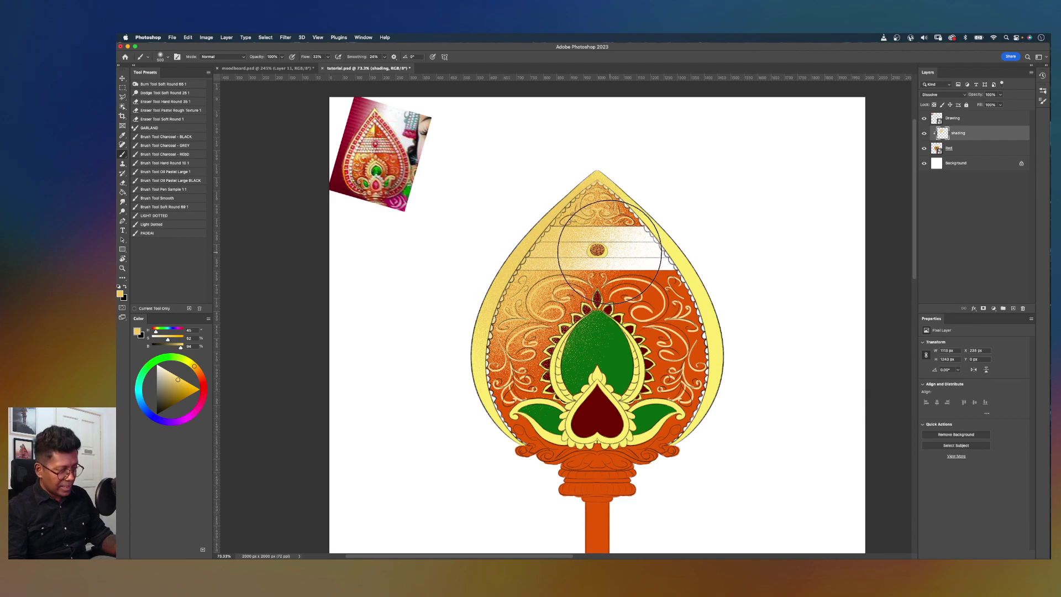
# Step: Erase the golden speckles from the central green leaf on the shading layer with an enlarged eraser
pyautogui.press('e')
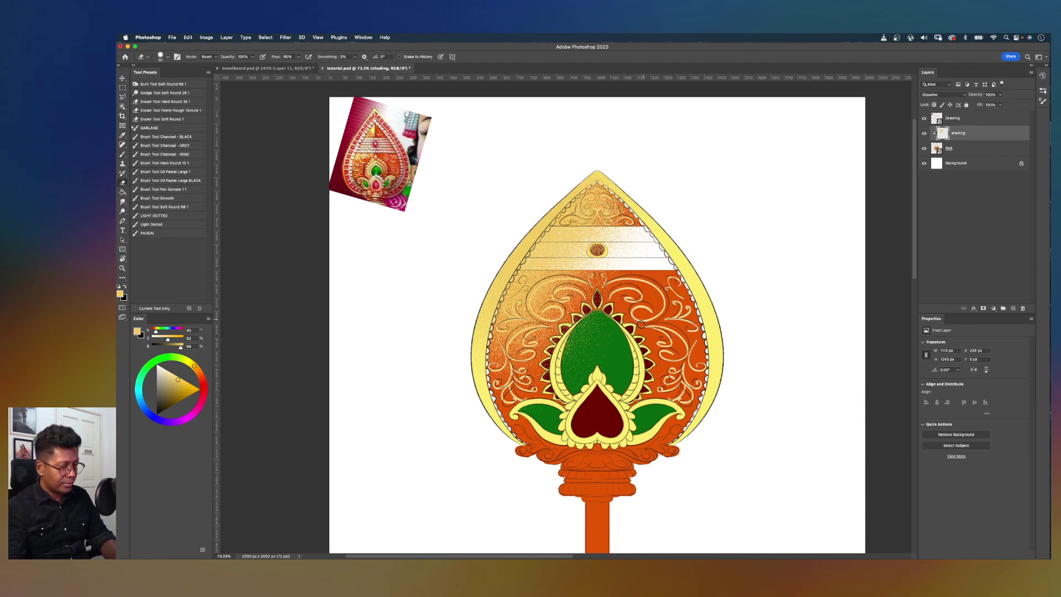
pyautogui.moveTo(584, 346); pyautogui.dragTo(600, 331)
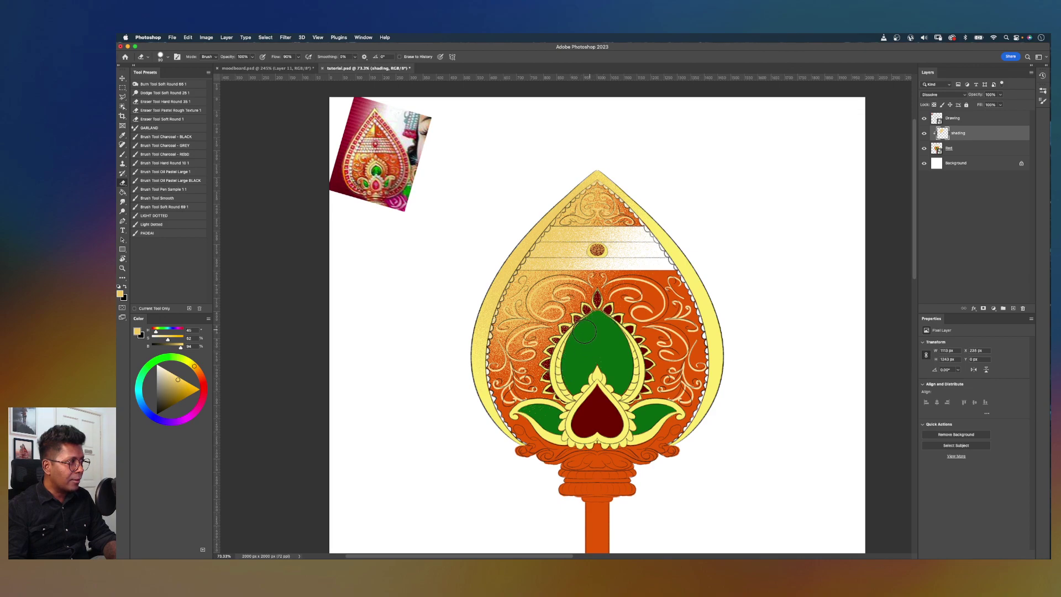
pyautogui.press(']')
pyautogui.press(']')
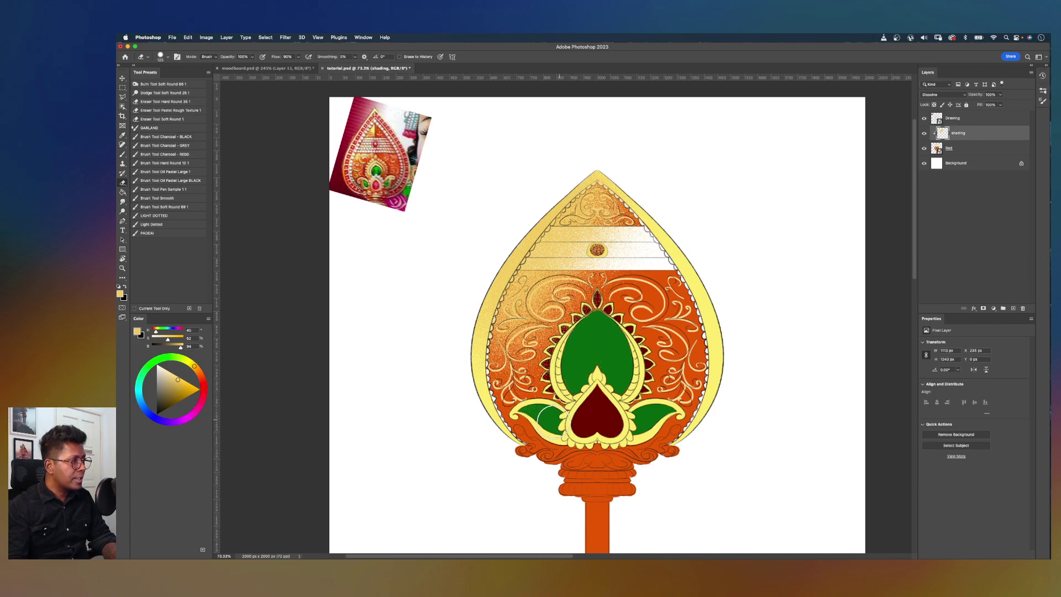
pyautogui.scroll(-5, 604, 379)
pyautogui.scroll(6, 605, 379)
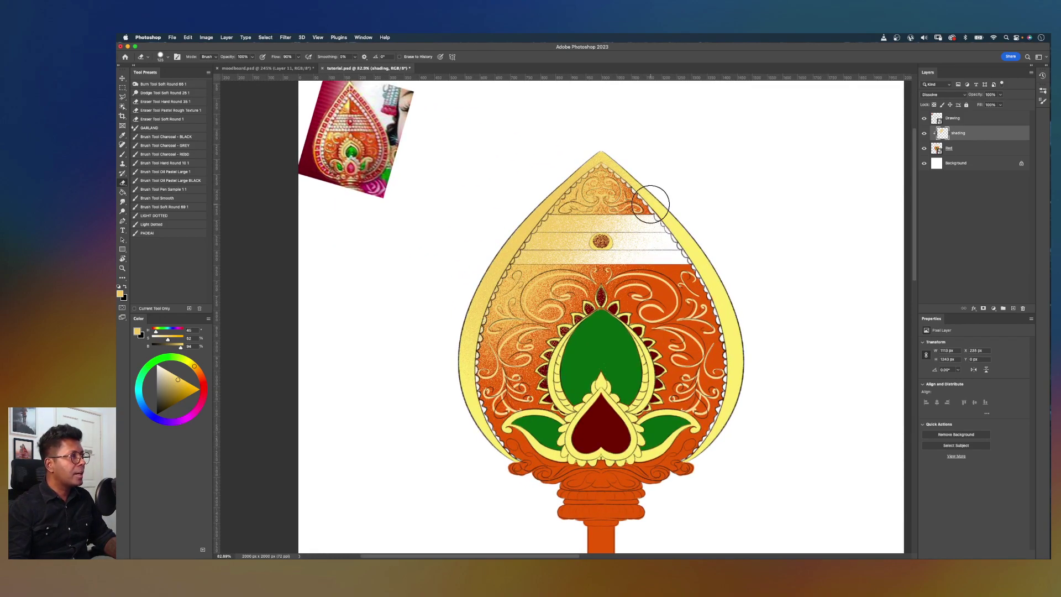
pyautogui.scroll(-2, 653, 203)
pyautogui.scroll(3, 654, 202)
# Step: Outline the white striped band with the Polygonal Lasso and delete the golden shading inside it
pyautogui.press('m')
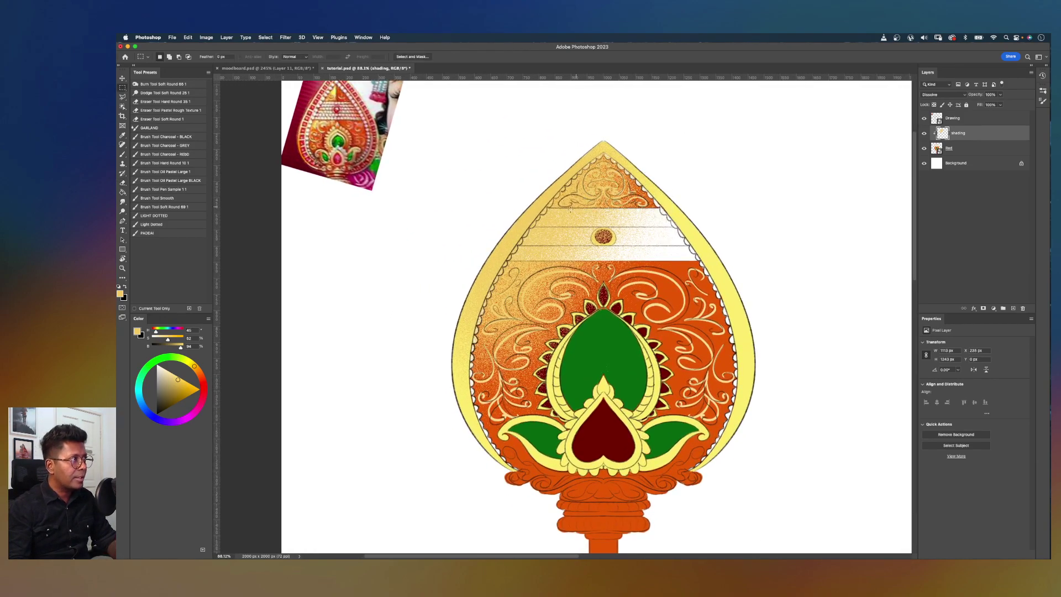
pyautogui.press('l')
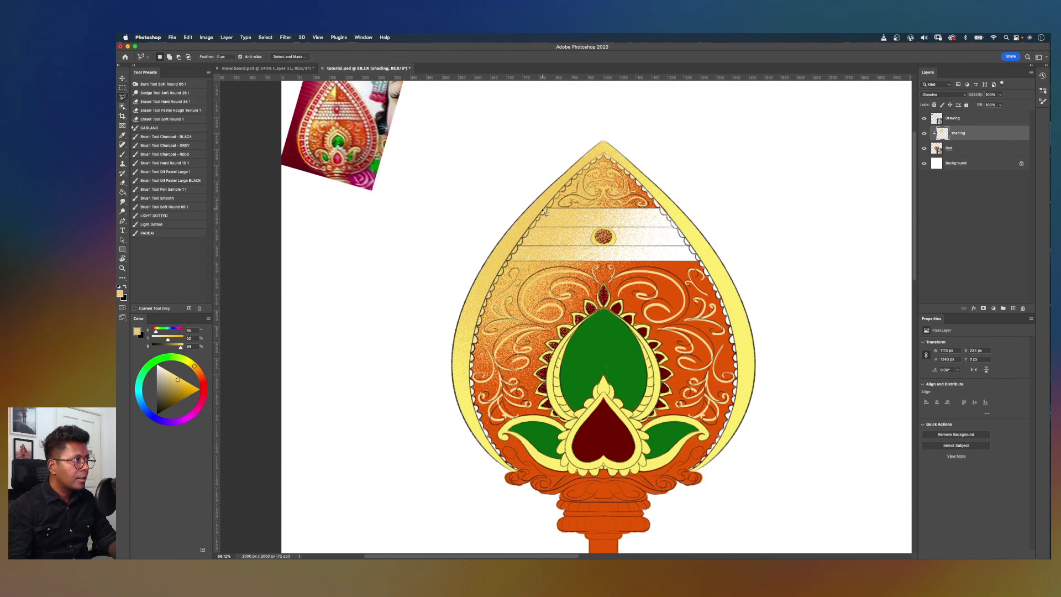
pyautogui.moveTo(546, 212)
pyautogui.mouseDown()
pyautogui.moveTo(667, 215)
pyautogui.moveTo(660, 208)
pyautogui.moveTo(694, 255)
pyautogui.mouseUp()
pyautogui.press('shift')
pyautogui.scroll(-3, 703, 263)
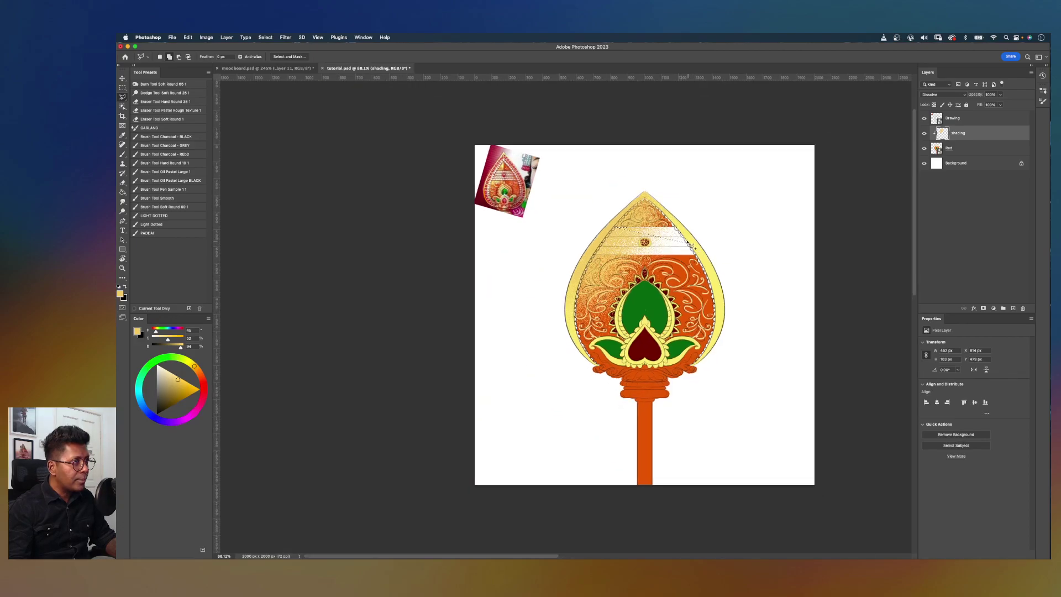
pyautogui.scroll(2, 698, 252)
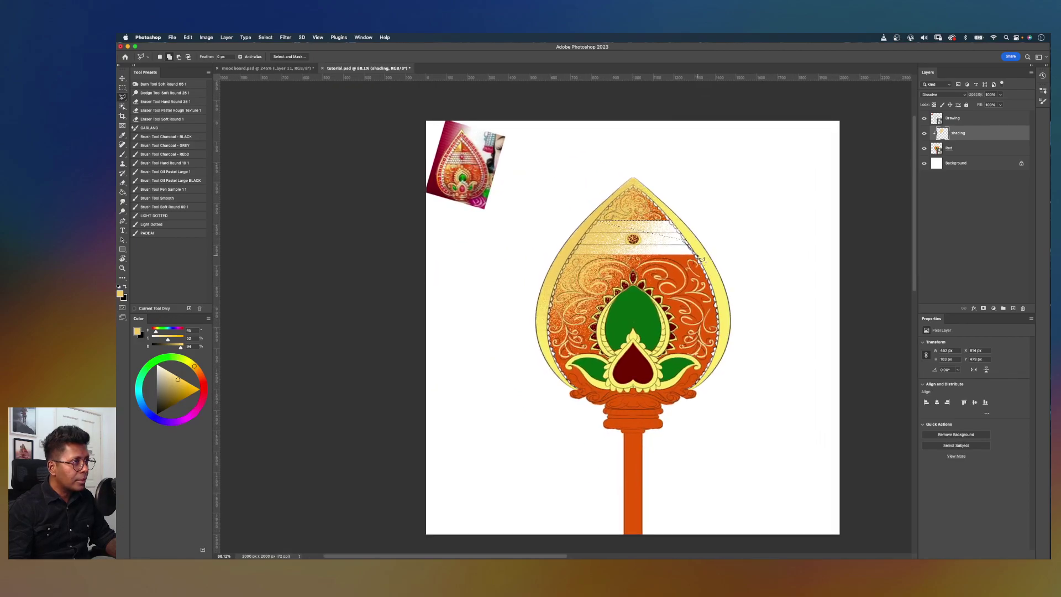
pyautogui.scroll(3, 710, 254)
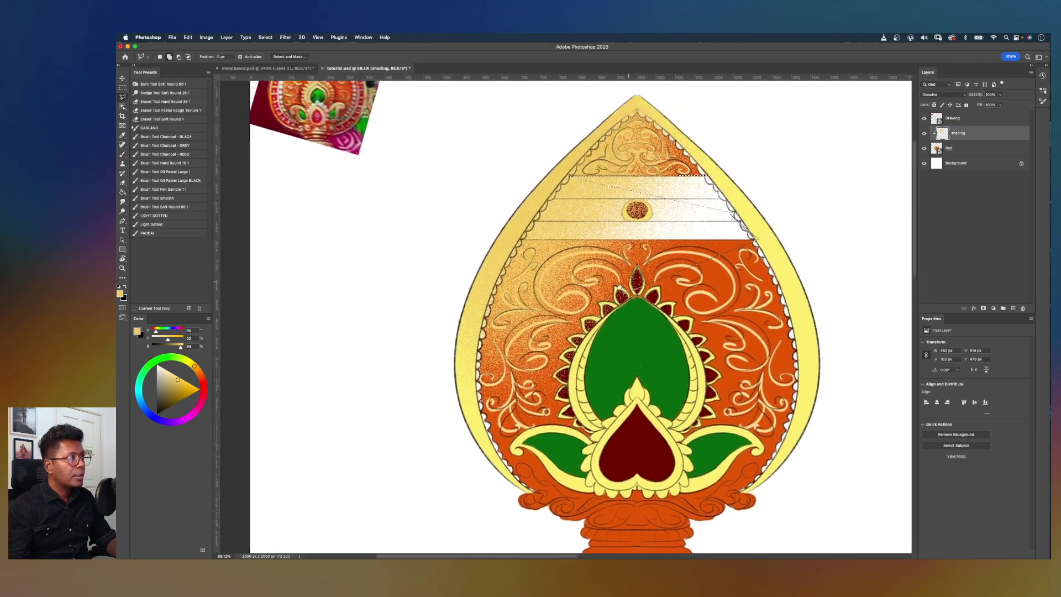
pyautogui.scroll(1, 695, 238)
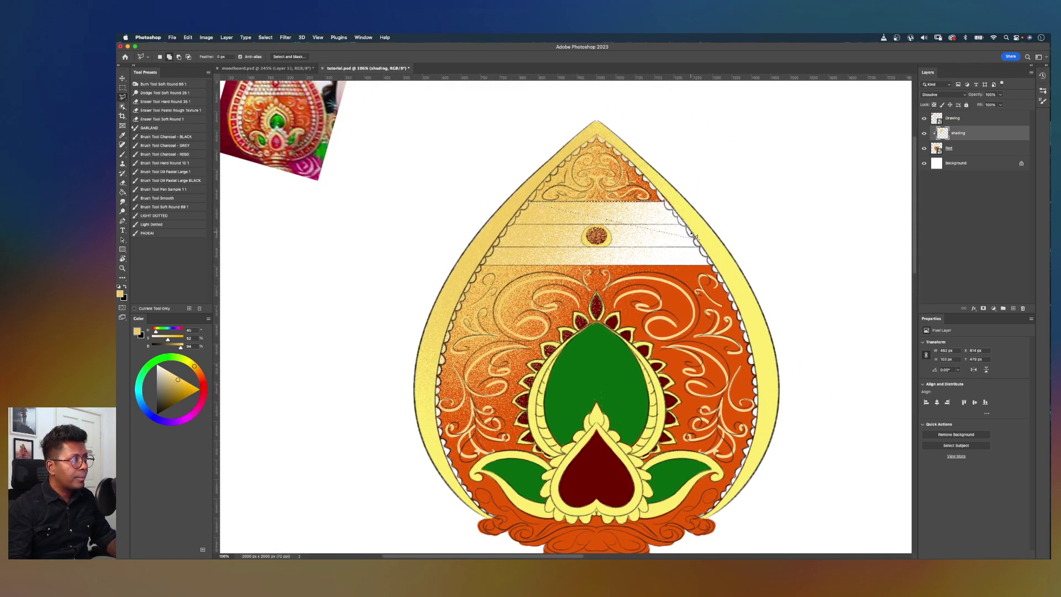
pyautogui.click(716, 267)
pyautogui.click(481, 267)
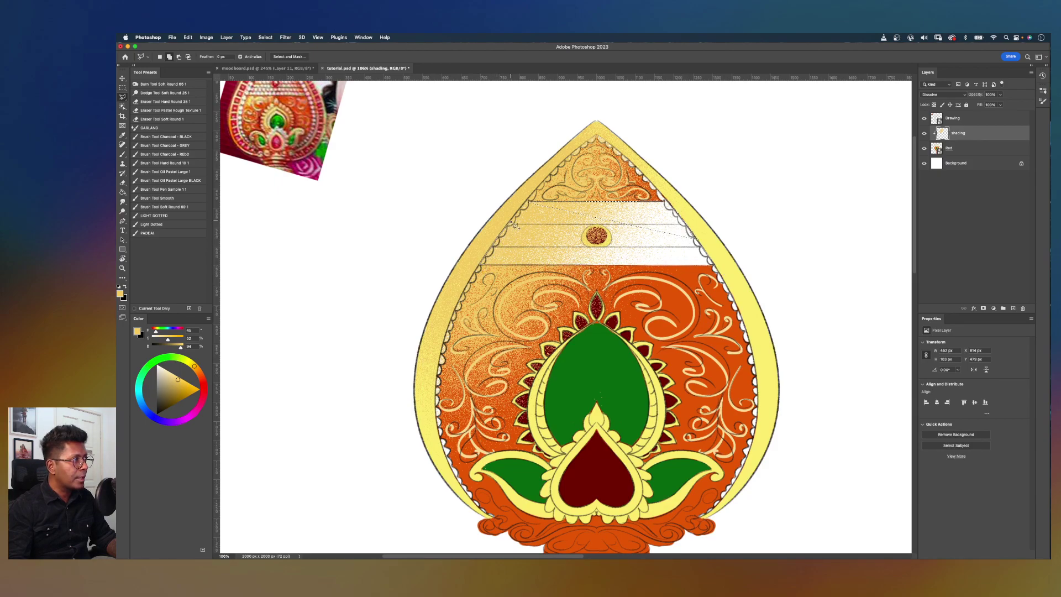
pyautogui.click(531, 205)
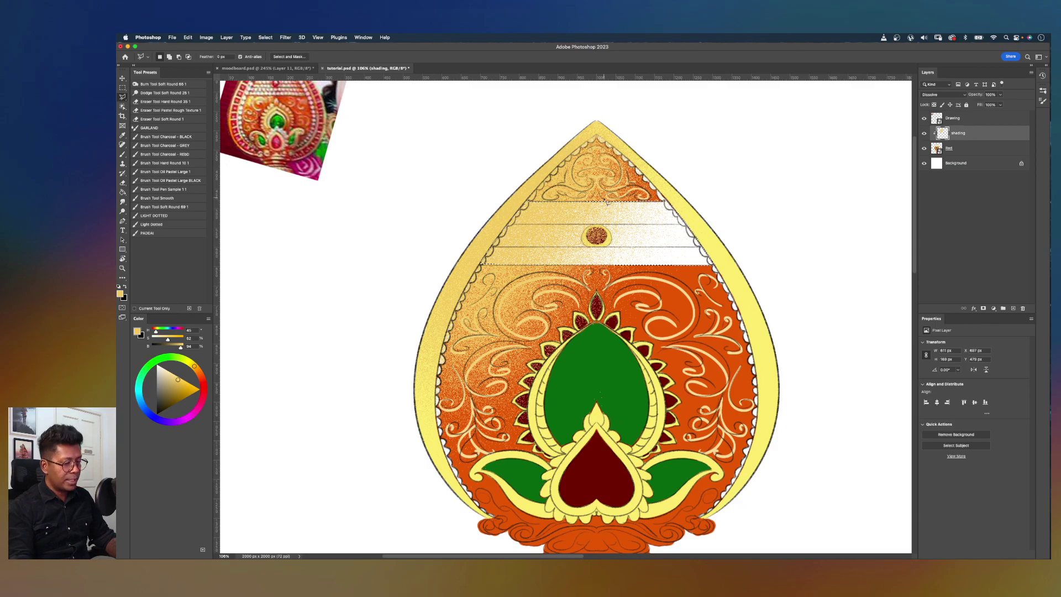
pyautogui.press('Delete')
pyautogui.scroll(-5, 609, 202)
pyautogui.scroll(3, 607, 201)
# Step: Add a layer clipped to the Red smart object, directly above it, and name it shading green
pyautogui.press('v')
pyautogui.click(586, 337)
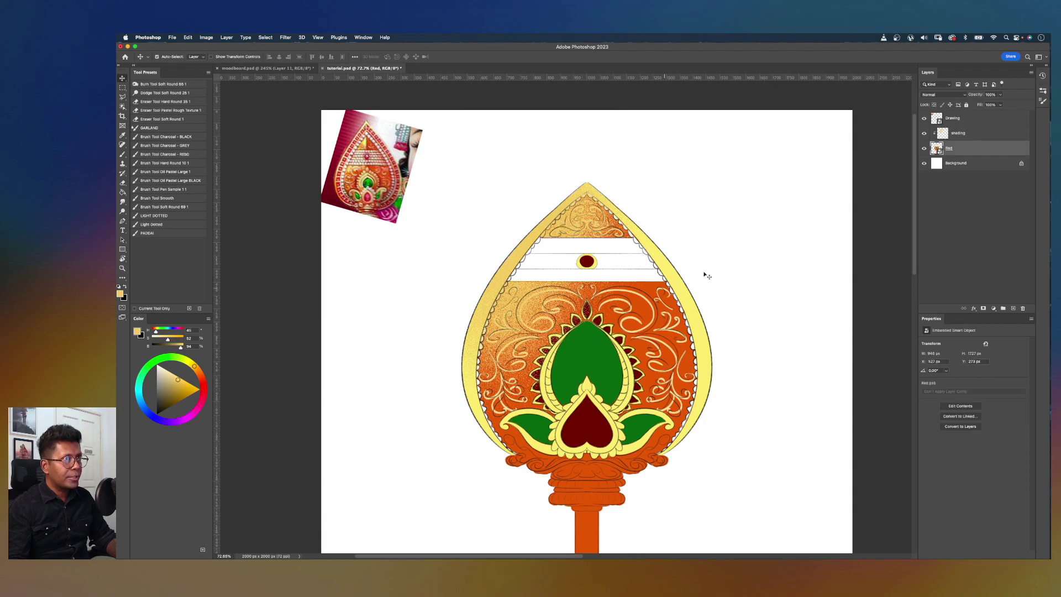
pyautogui.click(1013, 309)
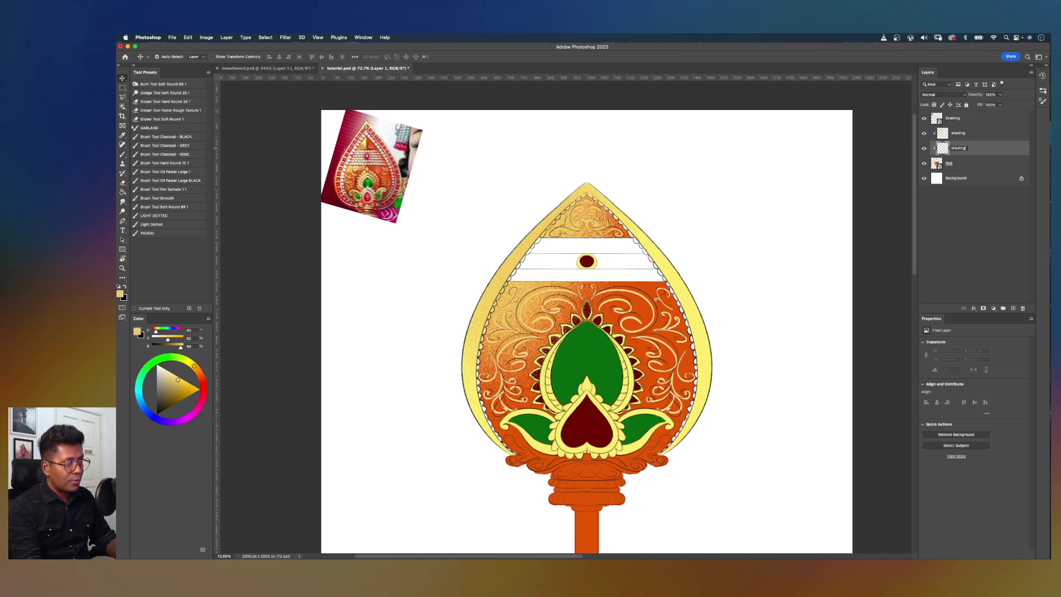
pyautogui.press('Return')
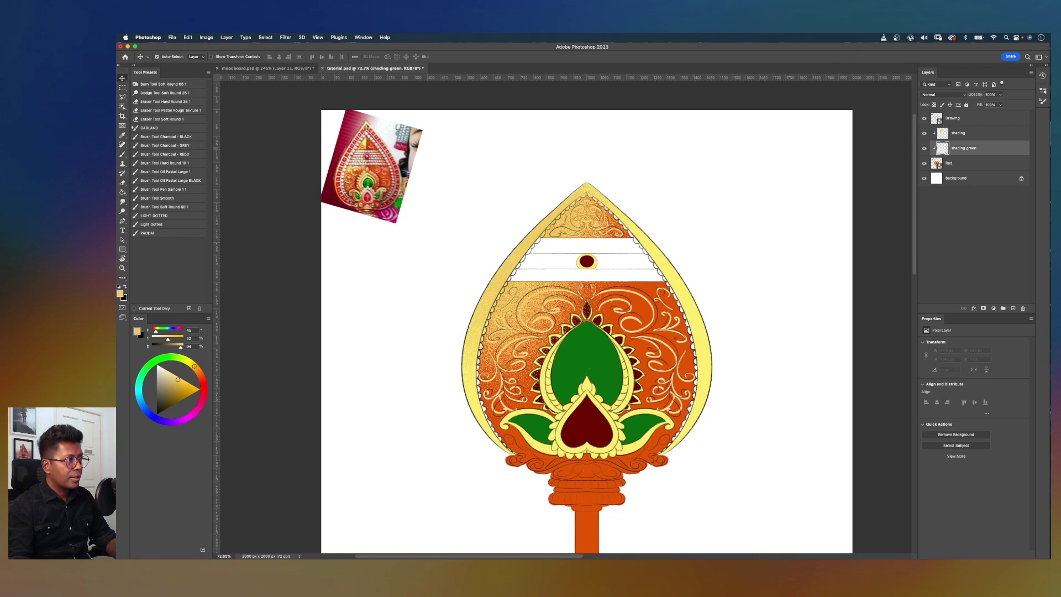
# Step: Select the central green leaf from the Red layer with the Object Selection tool, and make the shading green layer active
pyautogui.click(935, 166)
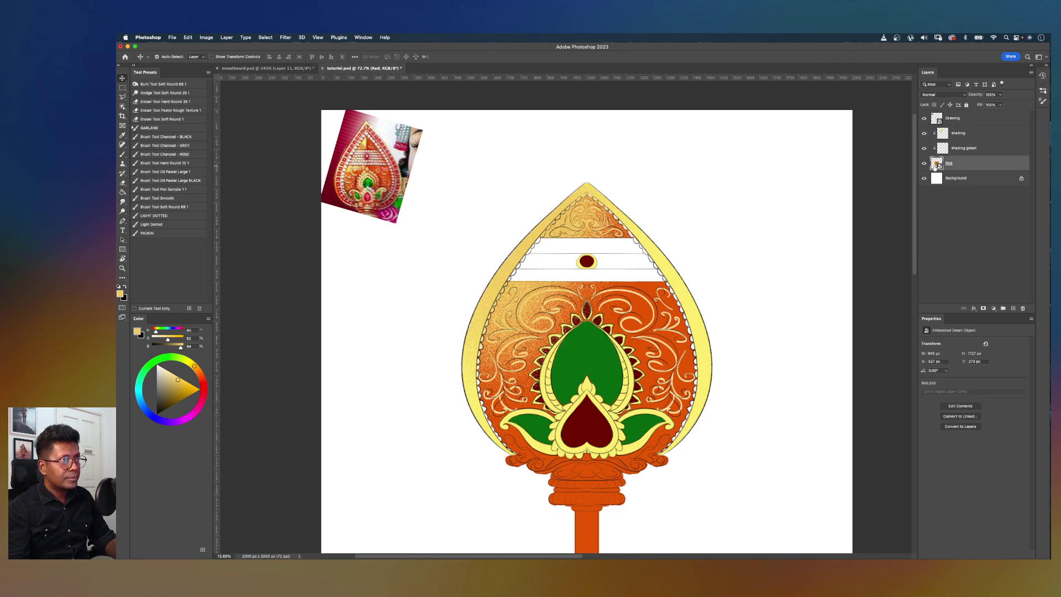
pyautogui.press('w')
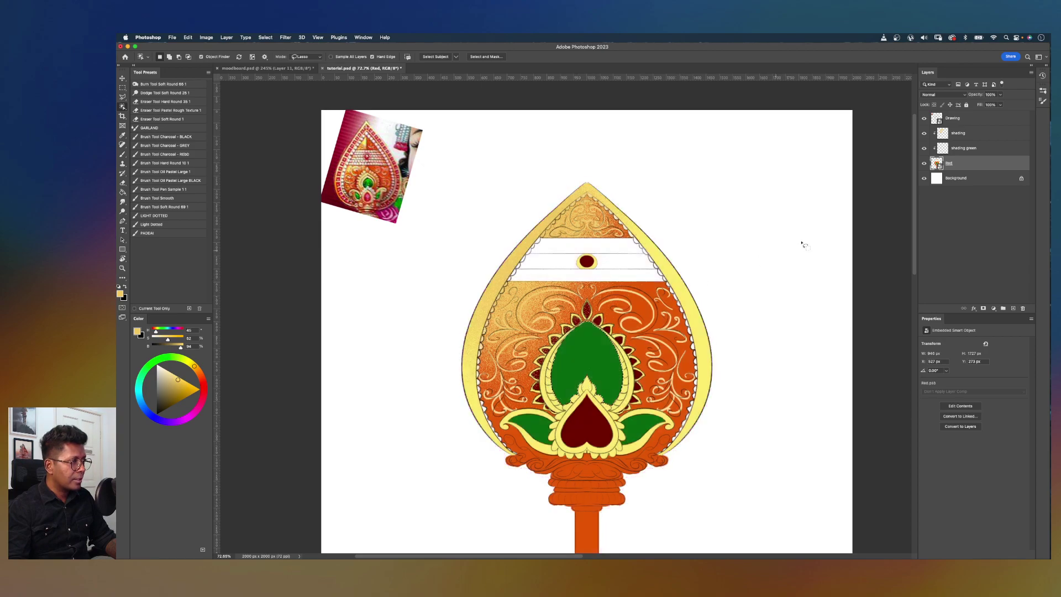
pyautogui.click(967, 149)
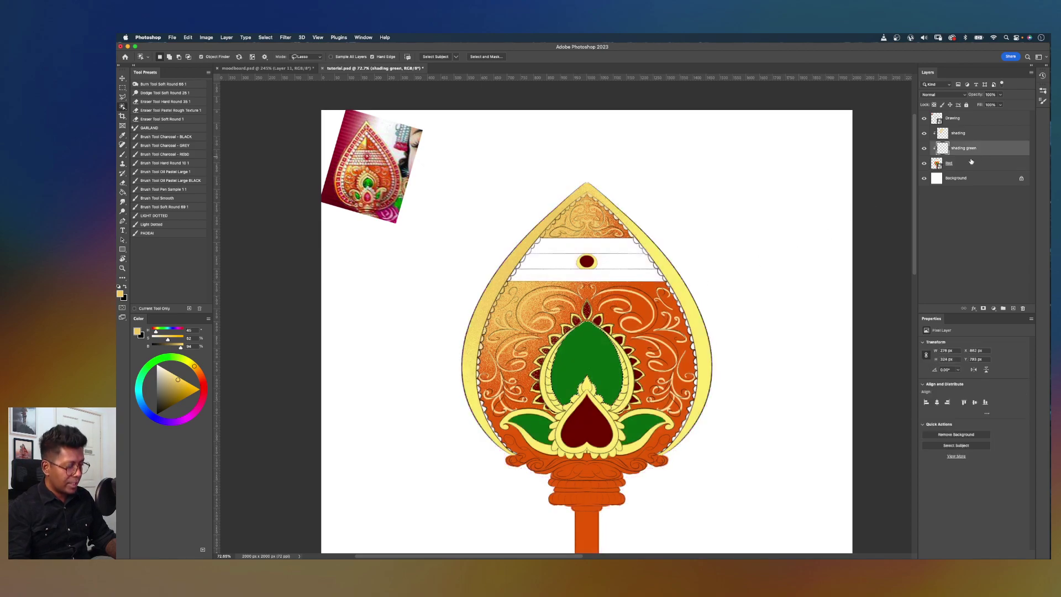
# Step: Set the shading green layer's blend mode to Dissolve and brush a brighter grainy green over the central leaf's left side
pyautogui.press('b')
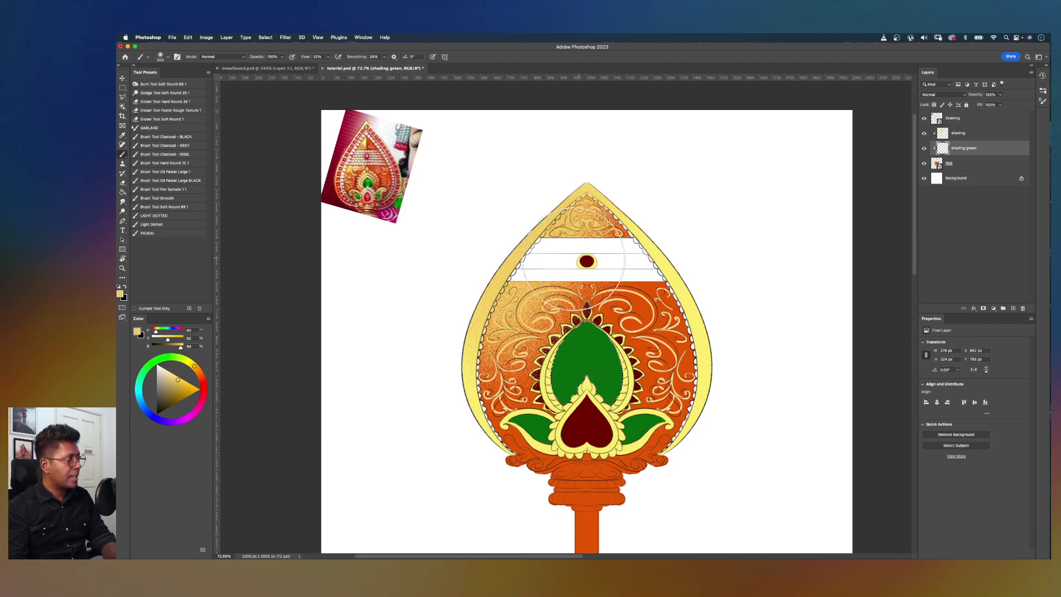
pyautogui.keyDown('alt'); pyautogui.click(581, 356); pyautogui.keyUp('alt')
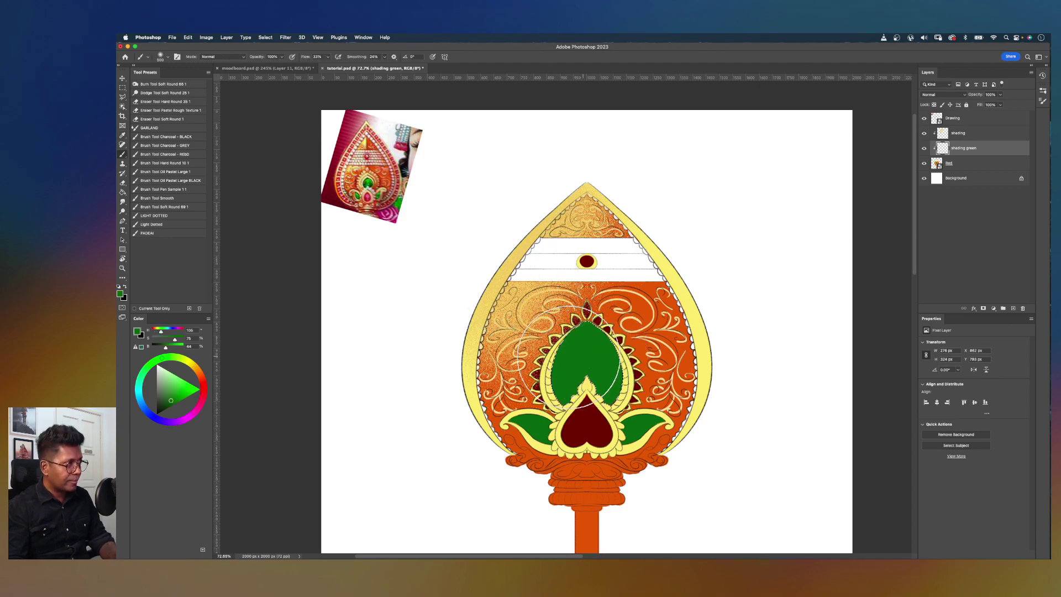
pyautogui.click(178, 395)
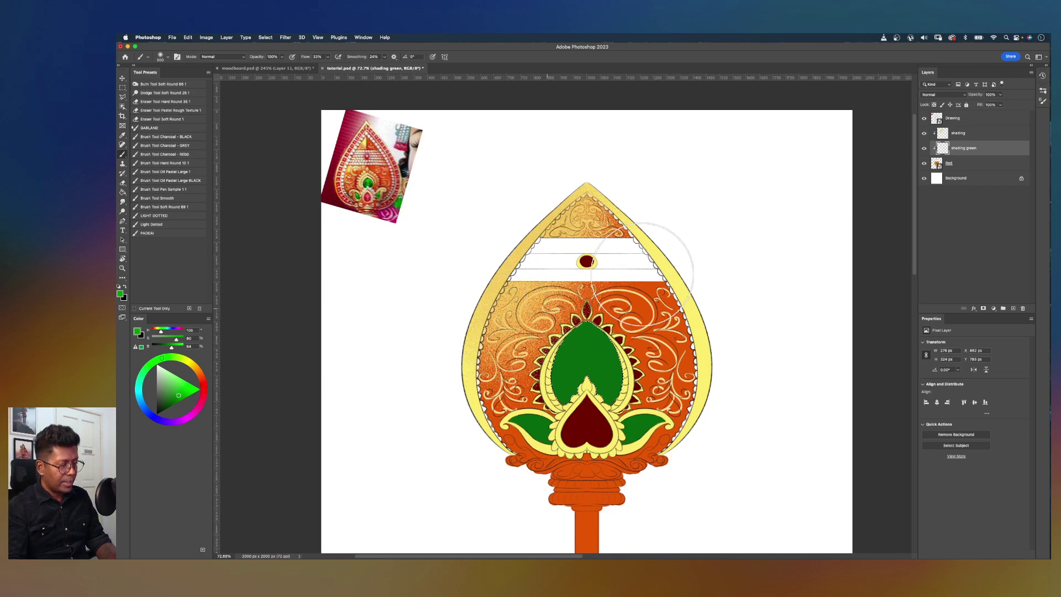
pyautogui.click(940, 95)
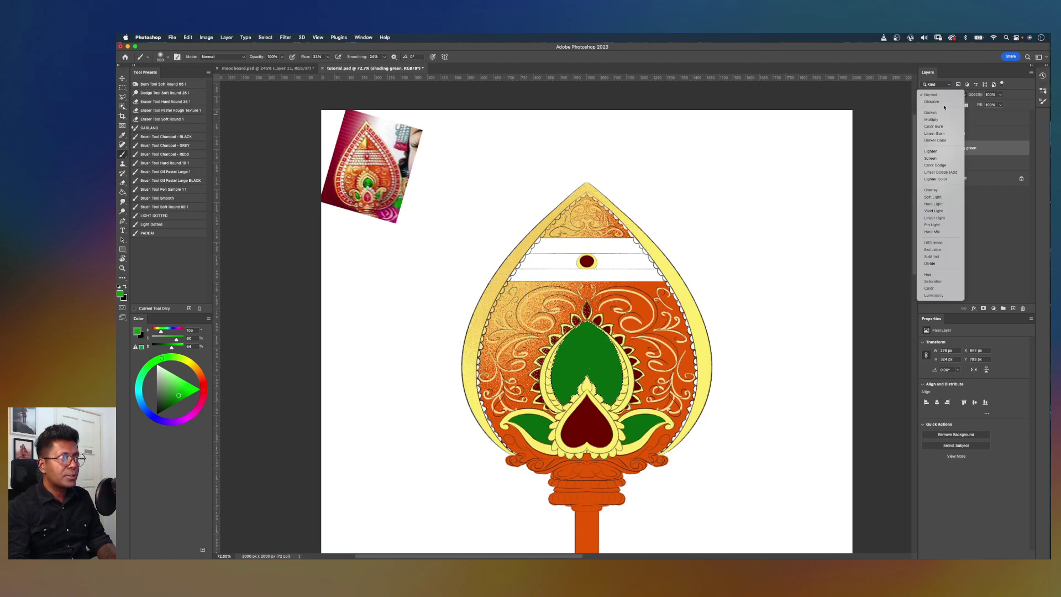
pyautogui.click(932, 101)
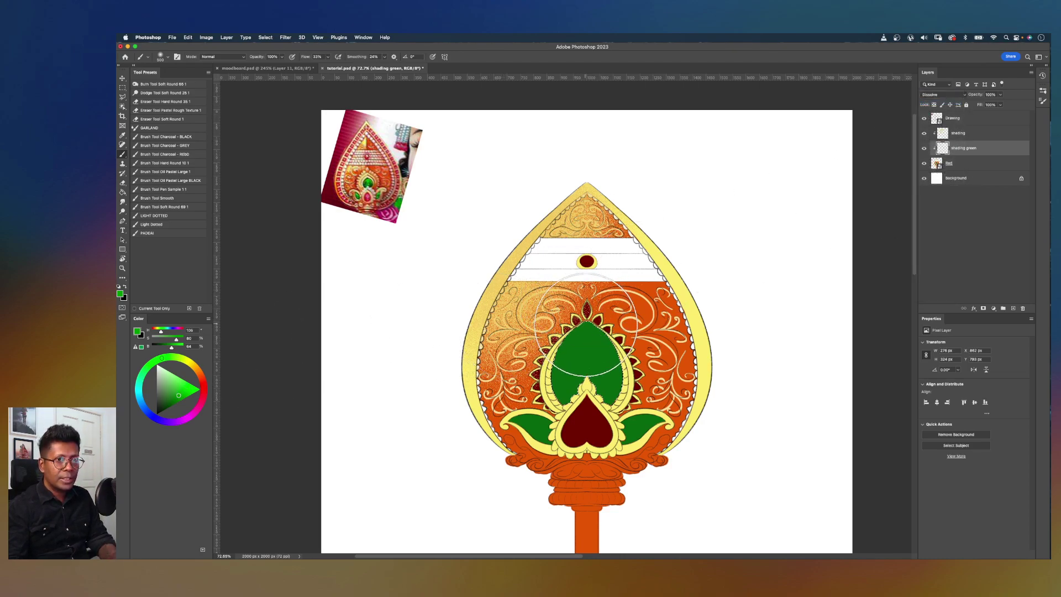
pyautogui.press('[')
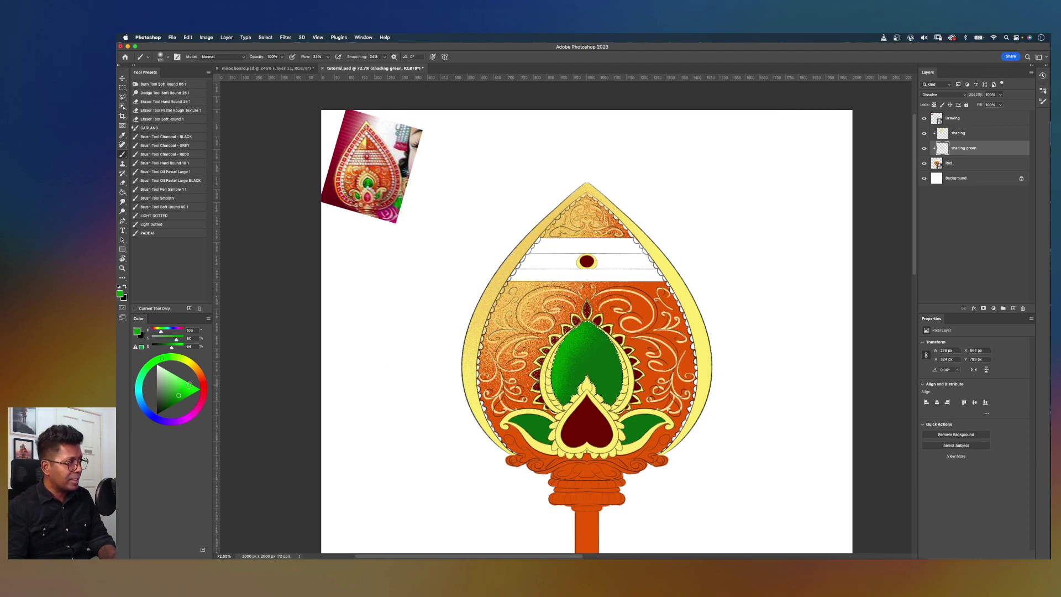
# Step: Brush lighter green grain along the central leaf's left edge with a smaller brush
pyautogui.click(179, 383)
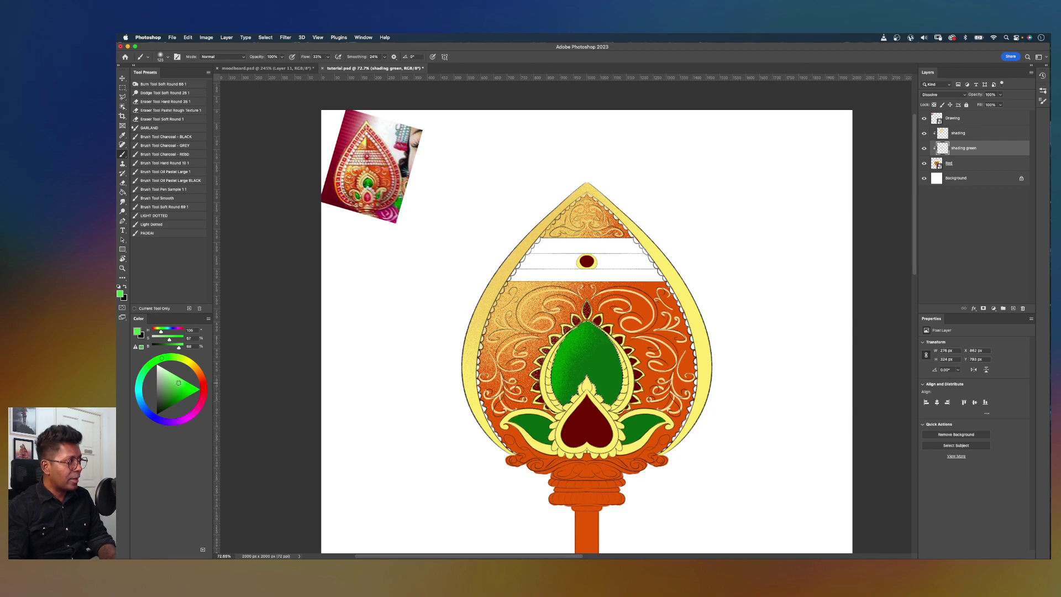
pyautogui.press('[')
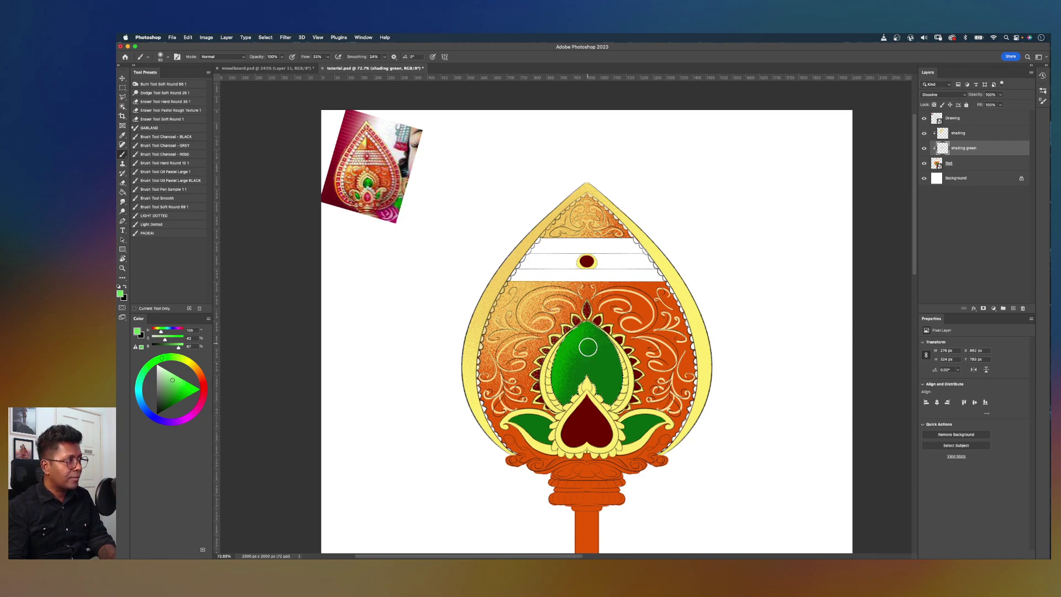
pyautogui.moveTo(560, 347); pyautogui.dragTo(551, 378)
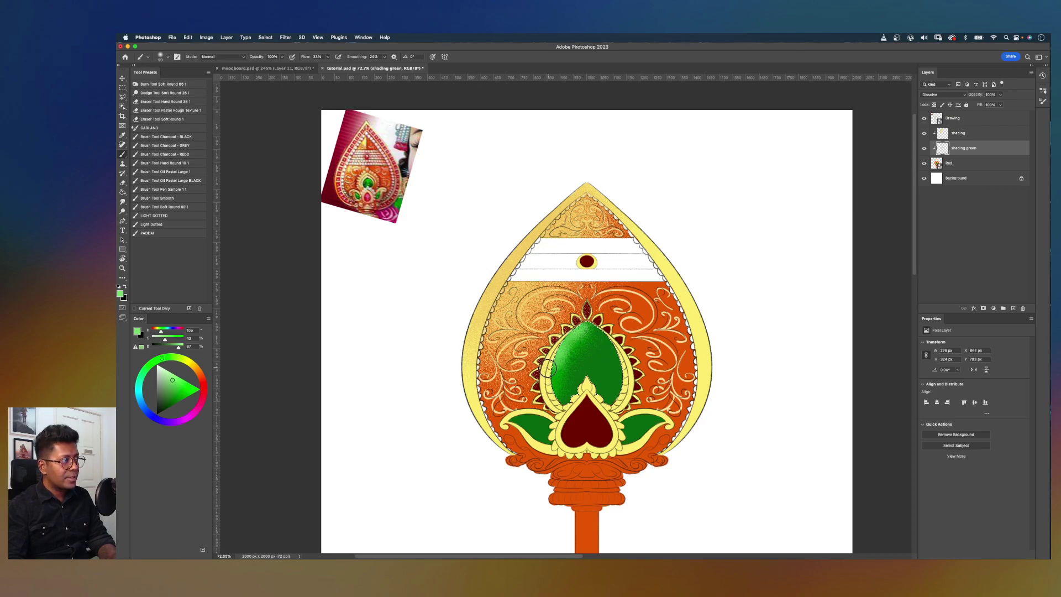
pyautogui.scroll(1, 559, 315)
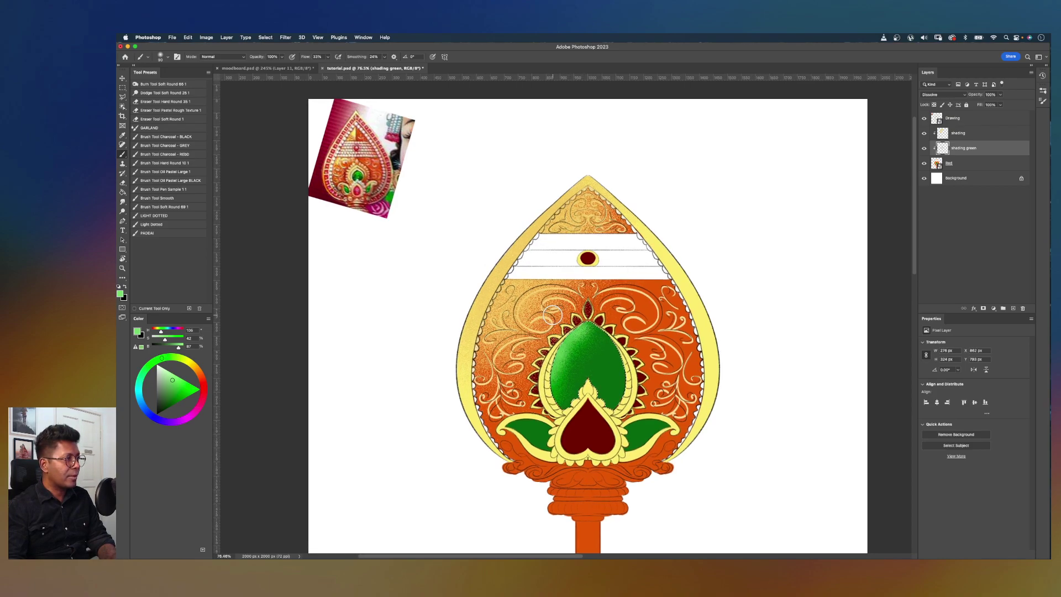
# Step: Add a very pale green highlight to the central leaf's left edge with a further reduced brush
pyautogui.click(166, 372)
pyautogui.press('[')
pyautogui.press('[')
pyautogui.moveTo(563, 348); pyautogui.dragTo(555, 368)
# Step: Select the small green leaf left of the dark red heart from the Red layer, and make shading green active again
pyautogui.scroll(-5, 581, 268)
pyautogui.scroll(-3, 580, 268)
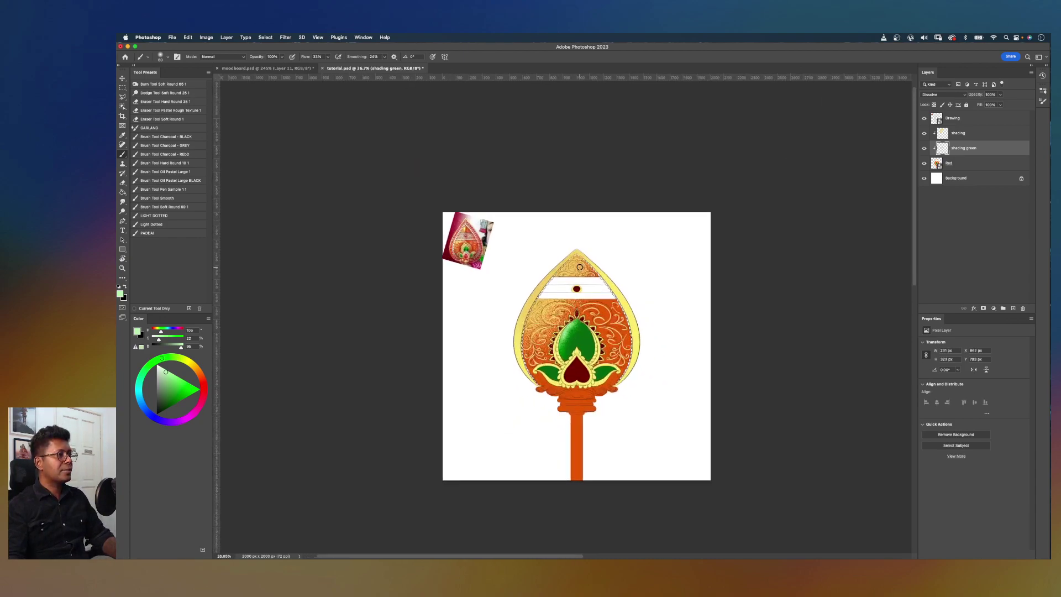
pyautogui.scroll(6, 580, 268)
pyautogui.scroll(-3, 580, 268)
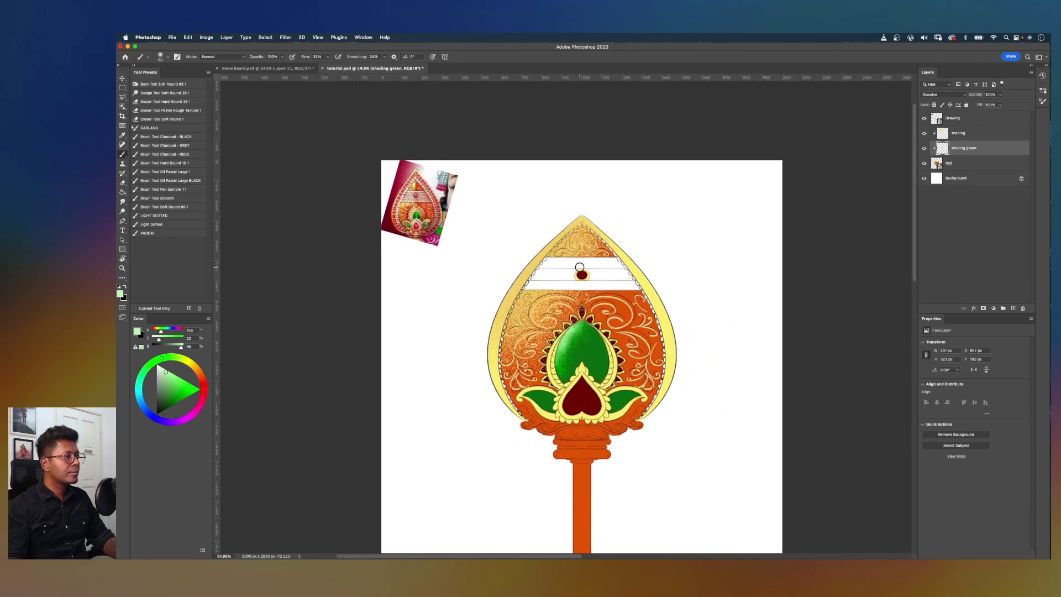
pyautogui.scroll(5, 580, 266)
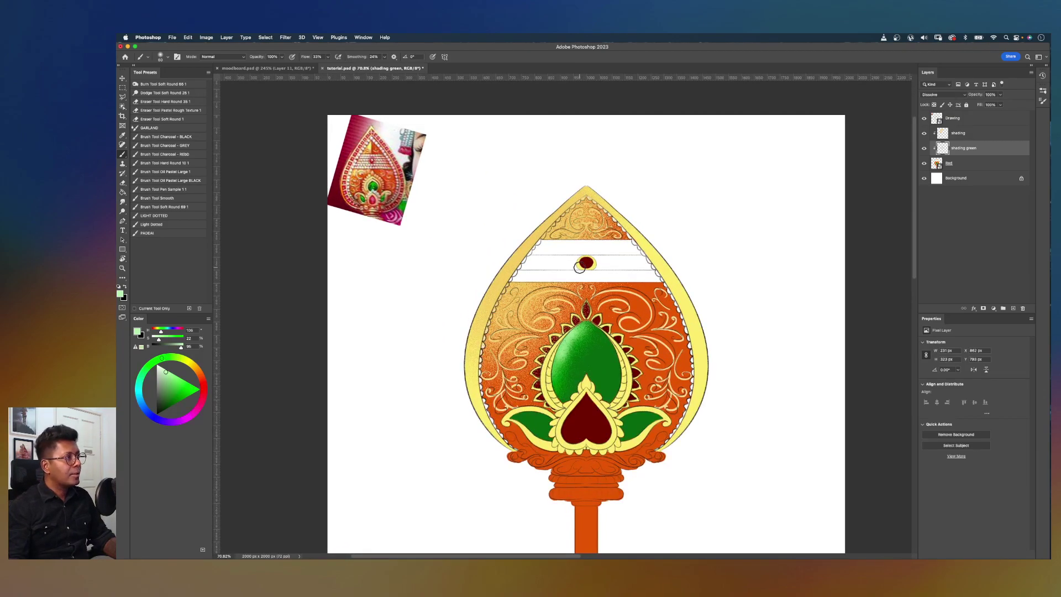
pyautogui.scroll(3, 654, 191)
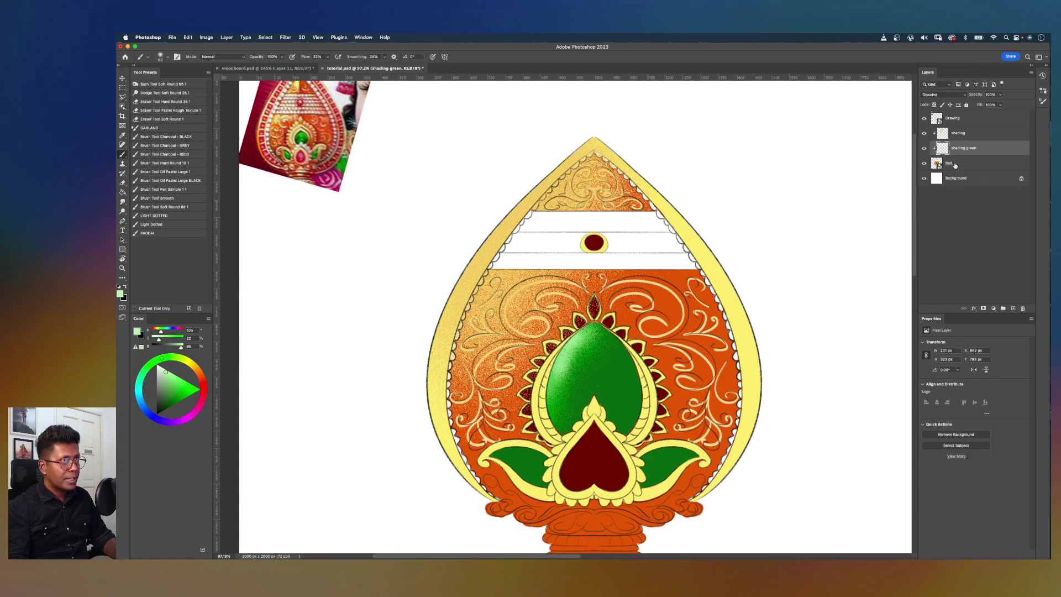
pyautogui.hotkey('alt', '[')
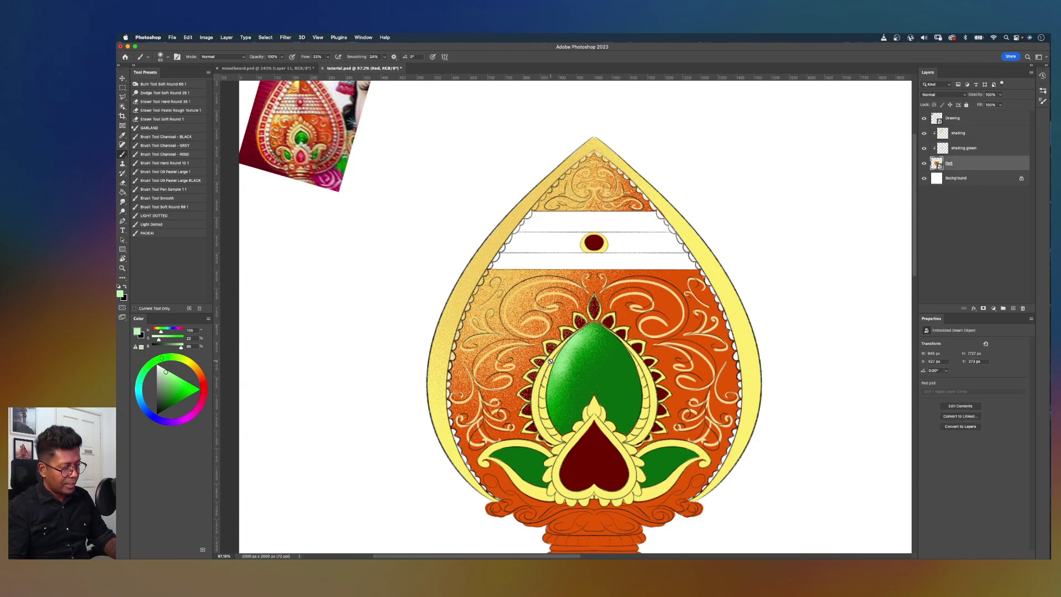
pyautogui.press('w')
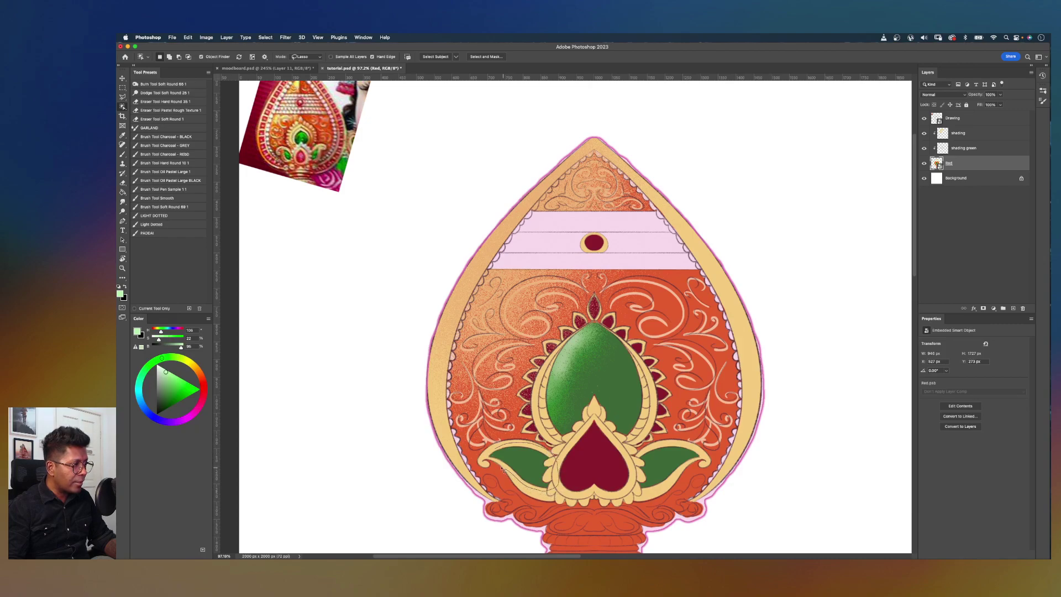
pyautogui.click(487, 457)
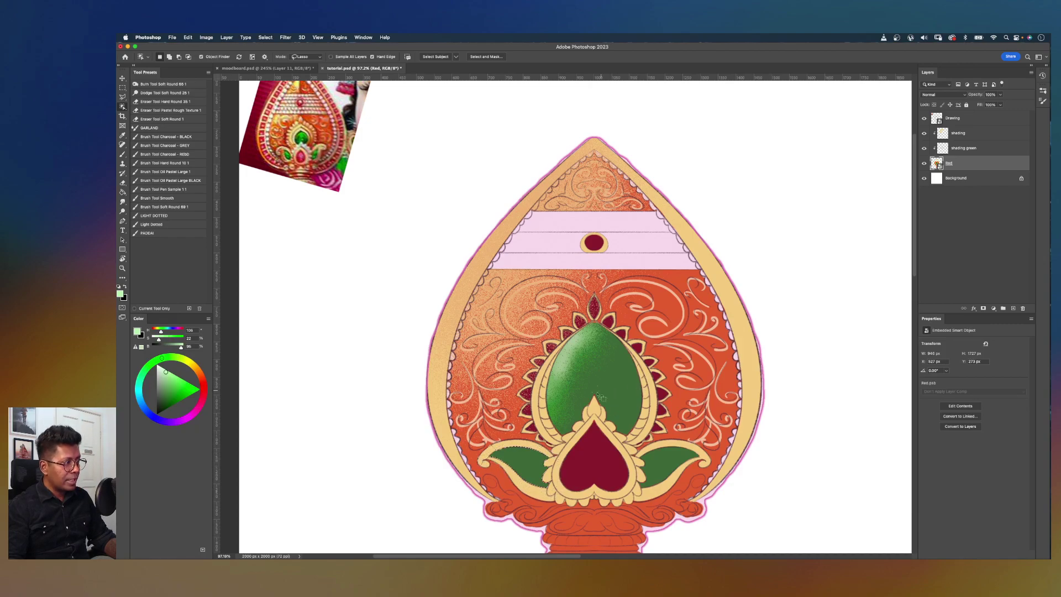
pyautogui.press('alt')
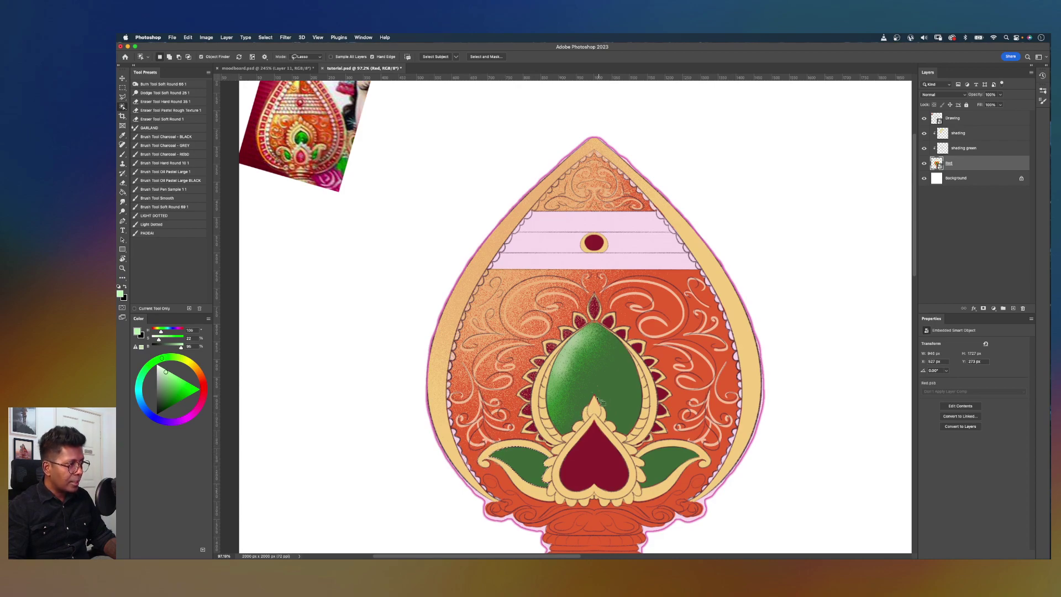
pyautogui.click(980, 146)
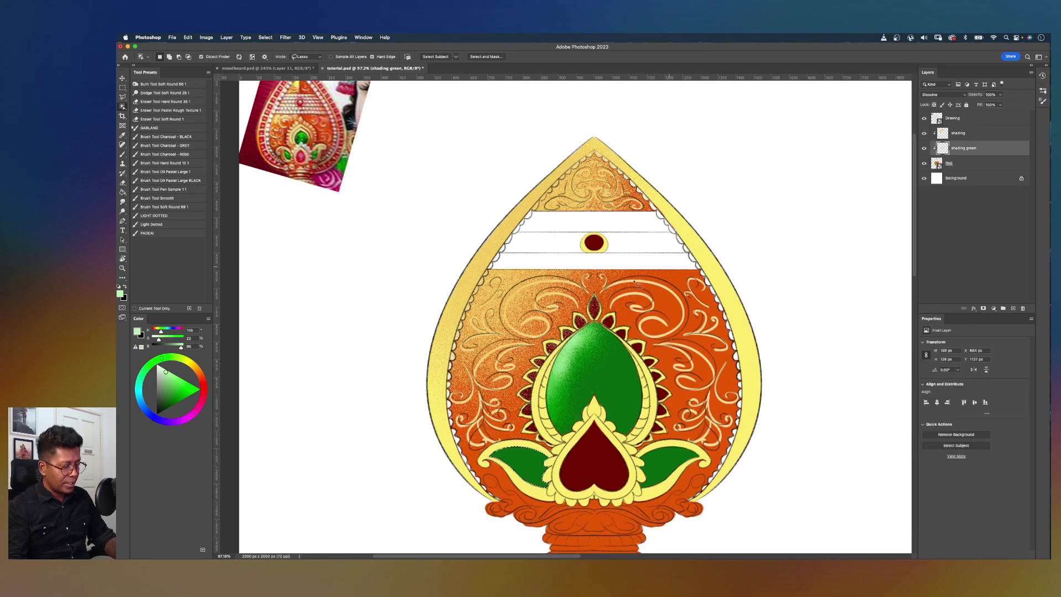
# Step: Brush grainy shading along the left side leaf's upper edge, using mid and light greens sampled from the central leaf
pyautogui.press('q')
pyautogui.press('q')
pyautogui.press('i')
pyautogui.click(597, 332)
pyautogui.moveTo(595, 332); pyautogui.dragTo(594, 333)
pyautogui.press('b')
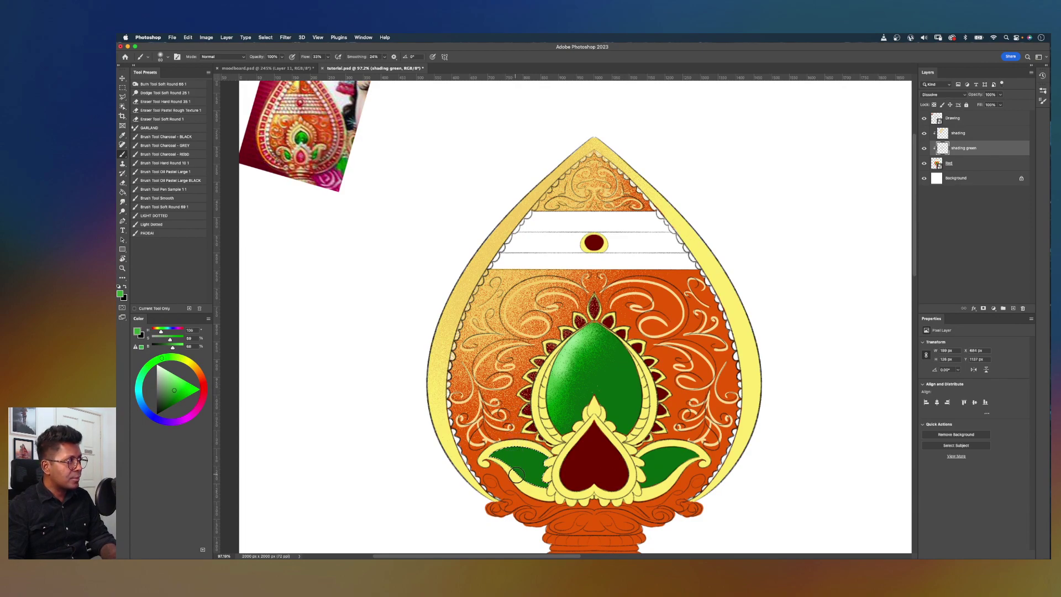
pyautogui.press(']')
pyautogui.moveTo(496, 450)
pyautogui.mouseDown()
pyautogui.moveTo(557, 455)
pyautogui.moveTo(501, 444)
pyautogui.mouseUp()
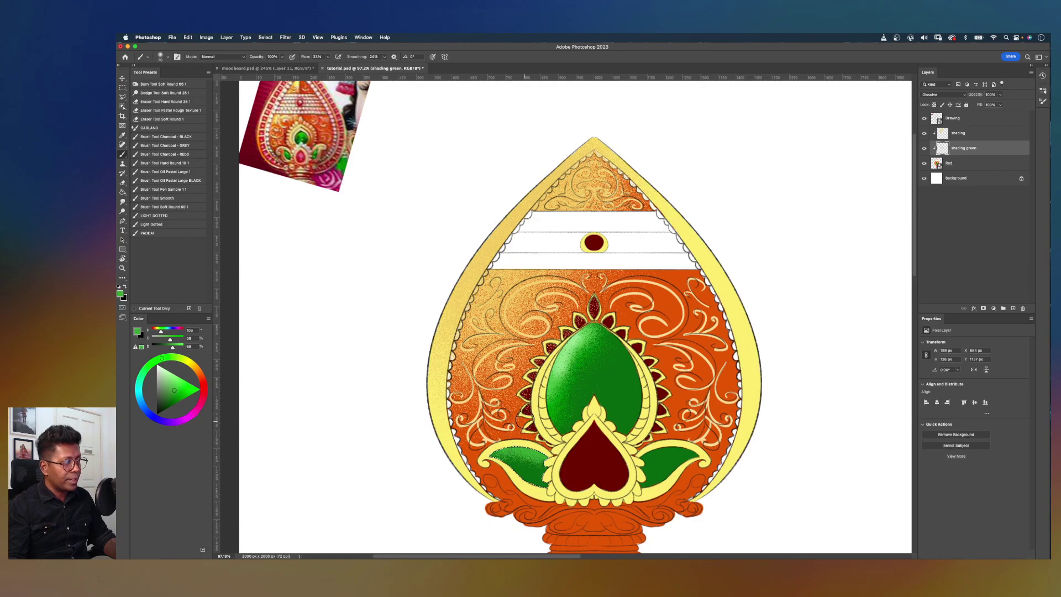
pyautogui.keyDown('alt'); pyautogui.click(569, 349); pyautogui.keyUp('alt')
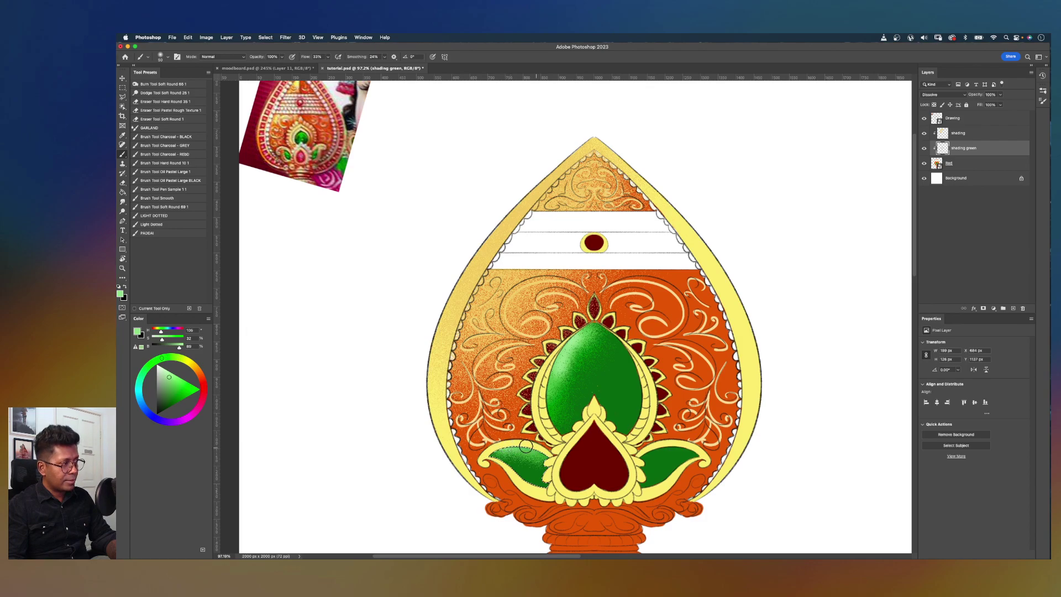
# Step: Select the small green leaf right of the heart from the Red layer, and return to the shading green layer
pyautogui.scroll(-3, 498, 407)
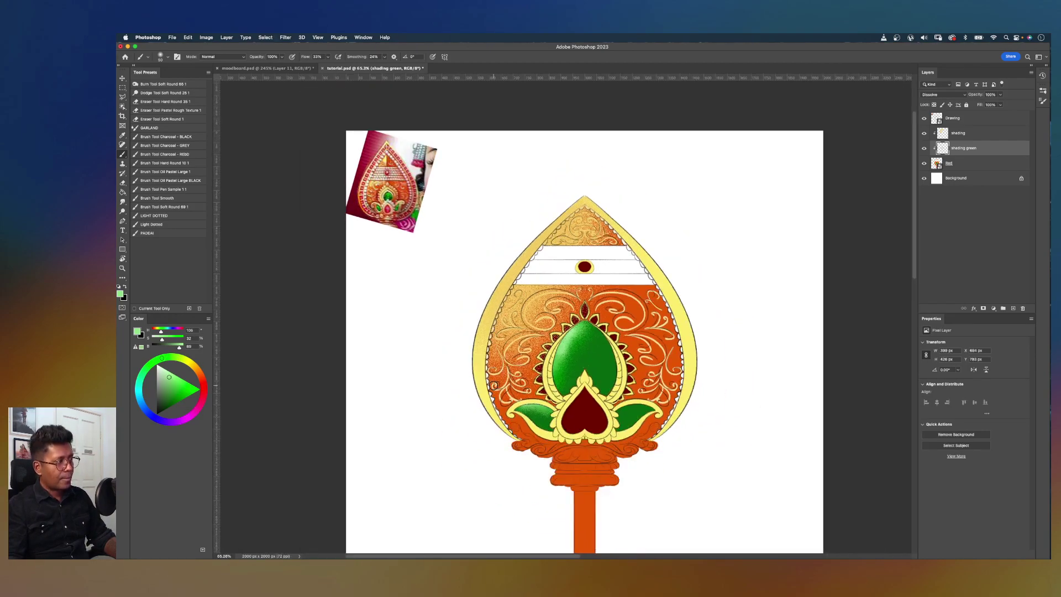
pyautogui.scroll(-3, 493, 386)
pyautogui.scroll(3, 494, 385)
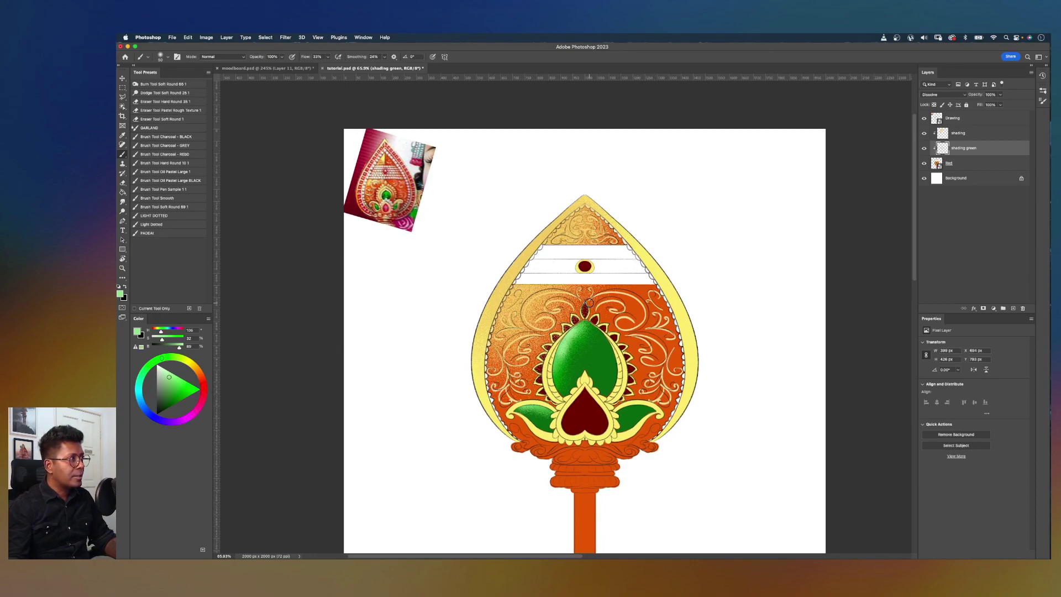
pyautogui.scroll(3, 565, 310)
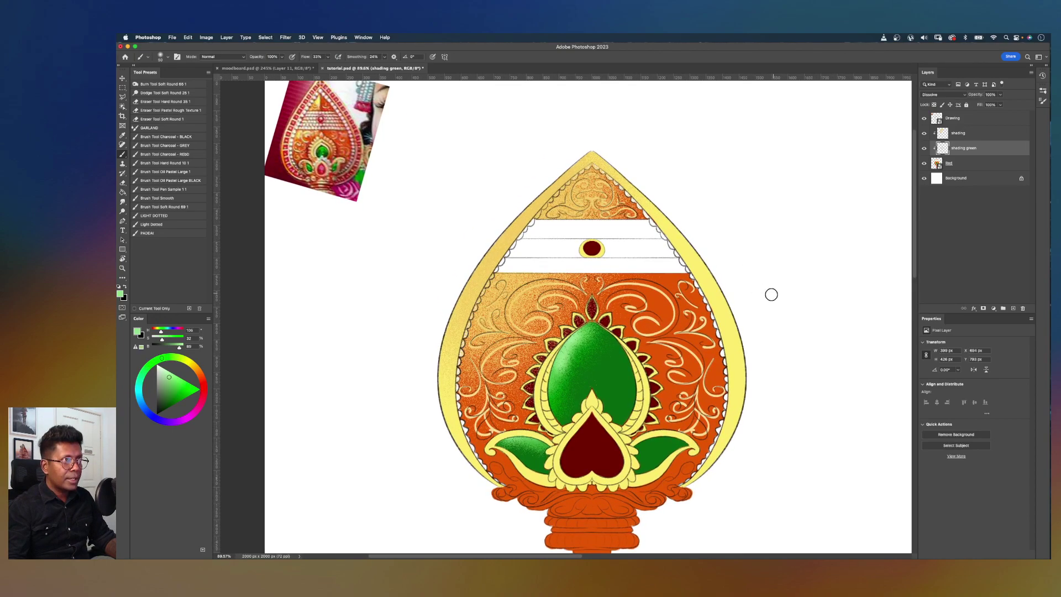
pyautogui.press('w')
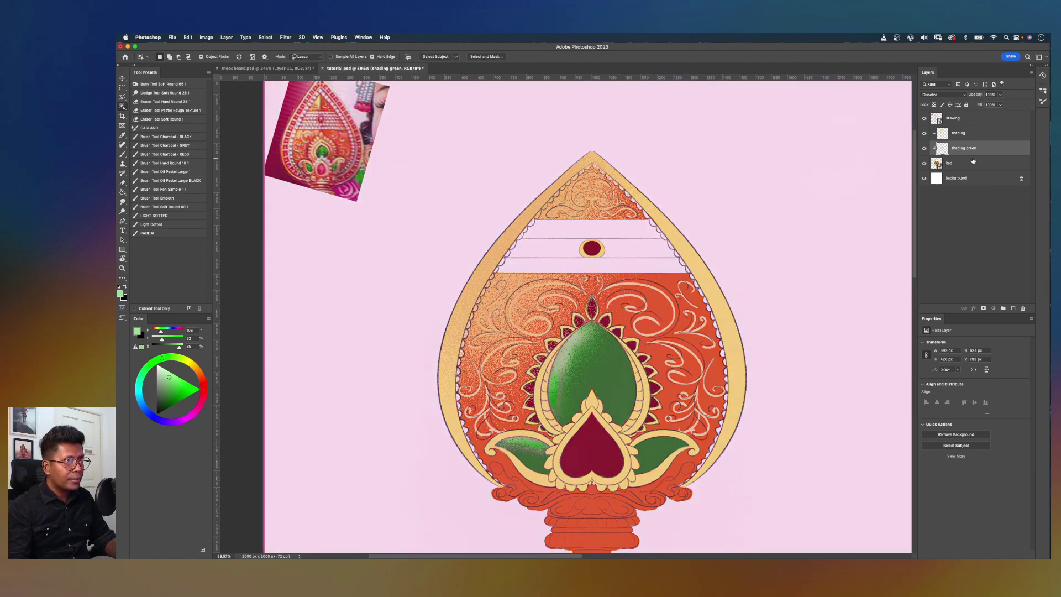
pyautogui.click(978, 163)
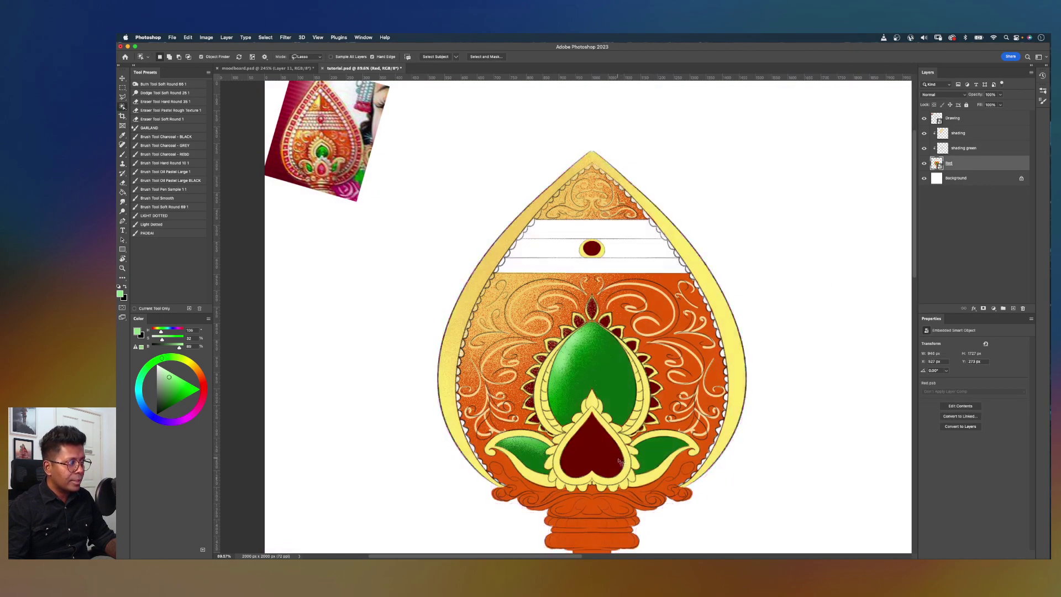
pyautogui.moveTo(641, 442)
pyautogui.mouseDown()
pyautogui.moveTo(672, 435)
pyautogui.moveTo(694, 446)
pyautogui.moveTo(635, 477)
pyautogui.mouseUp()
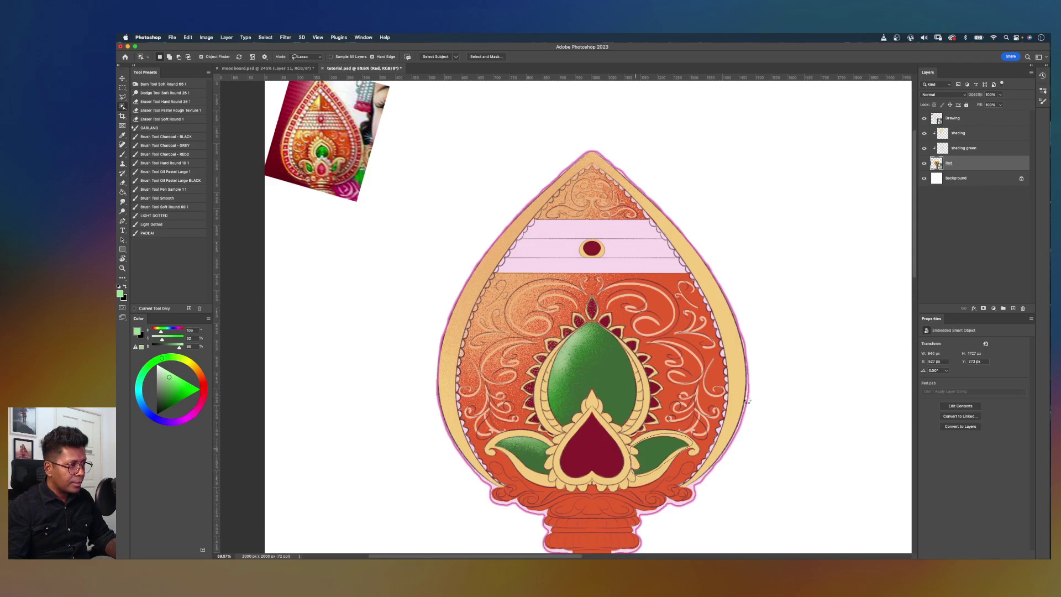
pyautogui.click(982, 150)
# Step: Sample a mid green from the central leaf and brush grainy shading over the right side leaf
pyautogui.press('i')
pyautogui.click(575, 356)
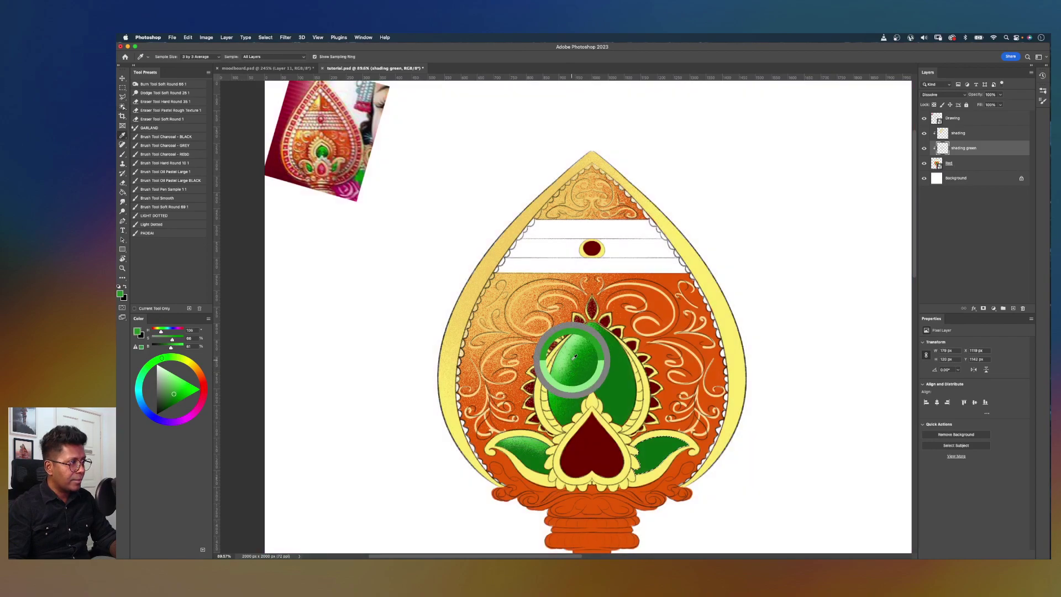
pyautogui.press('w')
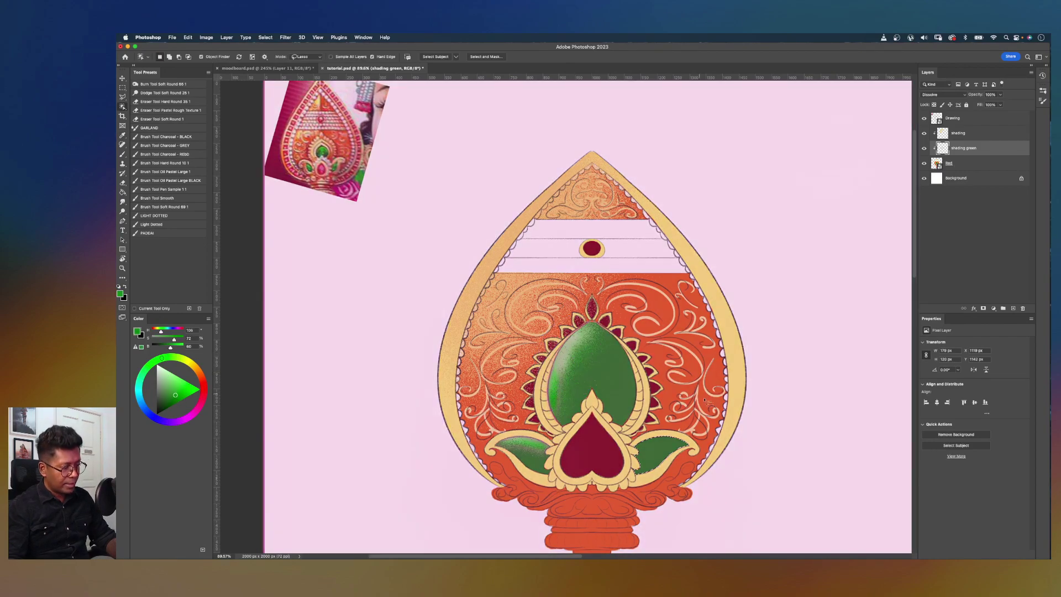
pyautogui.press('b')
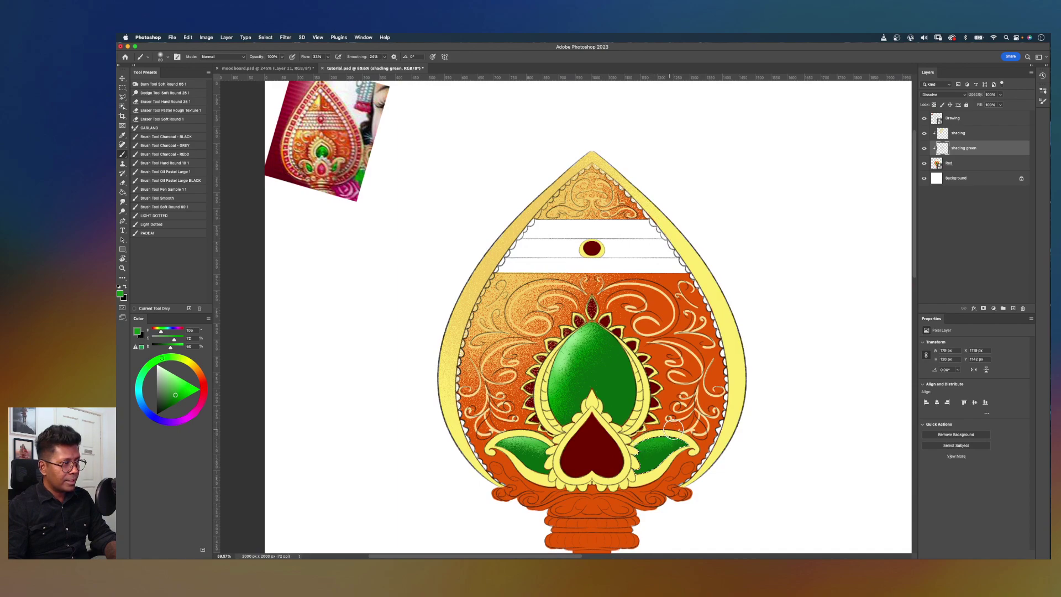
# Step: Brush a lighter green sampled from the central leaf along the right side leaf's upper edge, and clear the selection
pyautogui.press('i')
pyautogui.click(576, 340)
pyautogui.press('b')
pyautogui.moveTo(643, 437); pyautogui.dragTo(670, 430)
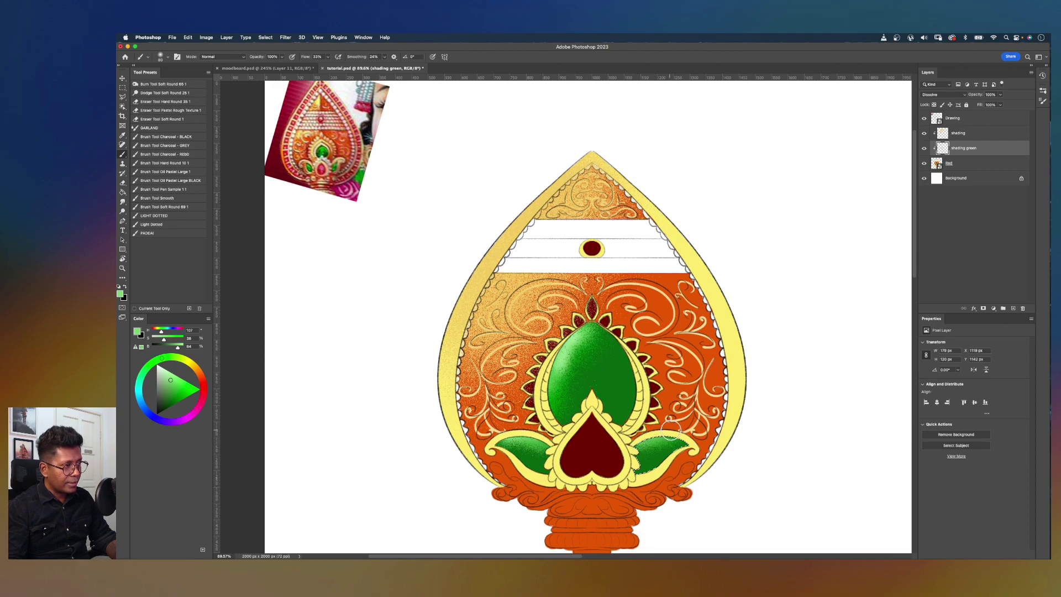
pyautogui.press('super+d')
pyautogui.scroll(-5, 647, 347)
pyautogui.scroll(-2, 646, 348)
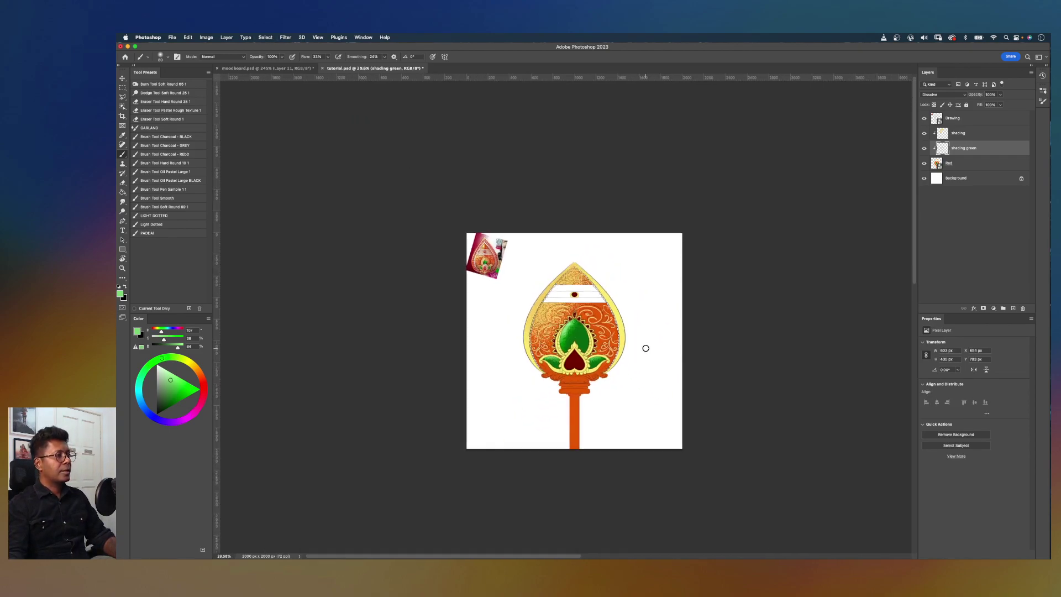
pyautogui.scroll(5, 646, 348)
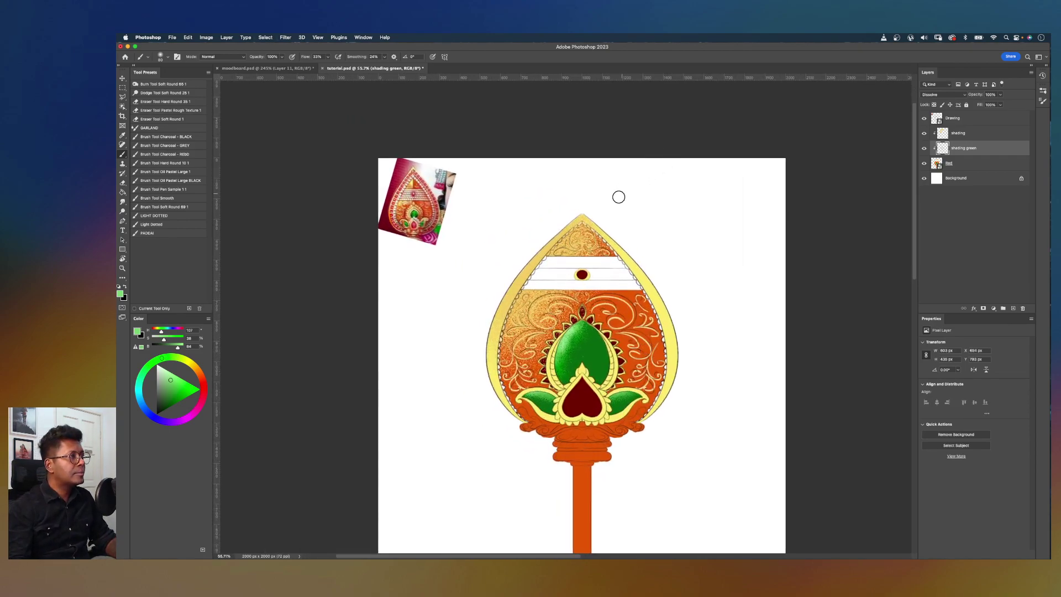
# Step: Add a layer named Curves above the shading layer and clip it to the artwork below
pyautogui.scroll(2, 614, 199)
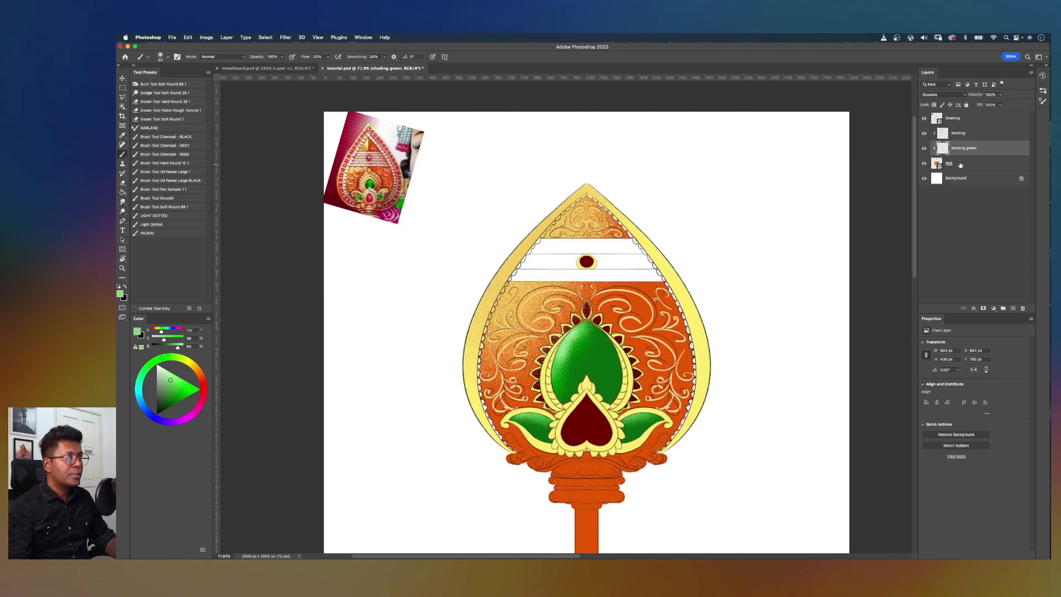
pyautogui.click(978, 135)
pyautogui.click(1014, 308)
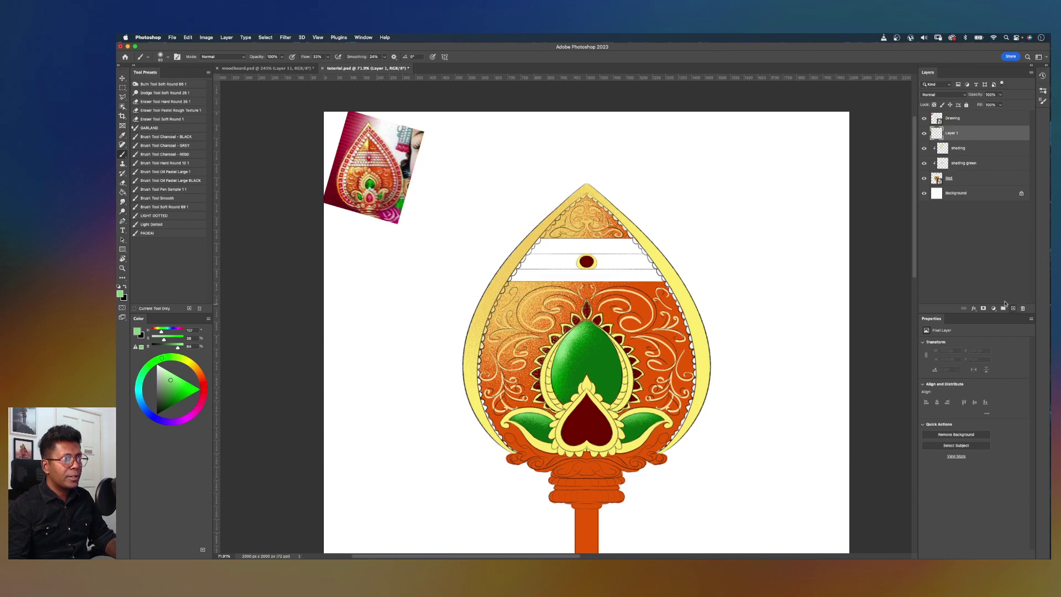
pyautogui.keyDown('alt'); pyautogui.click(966, 137); pyautogui.keyUp('alt')
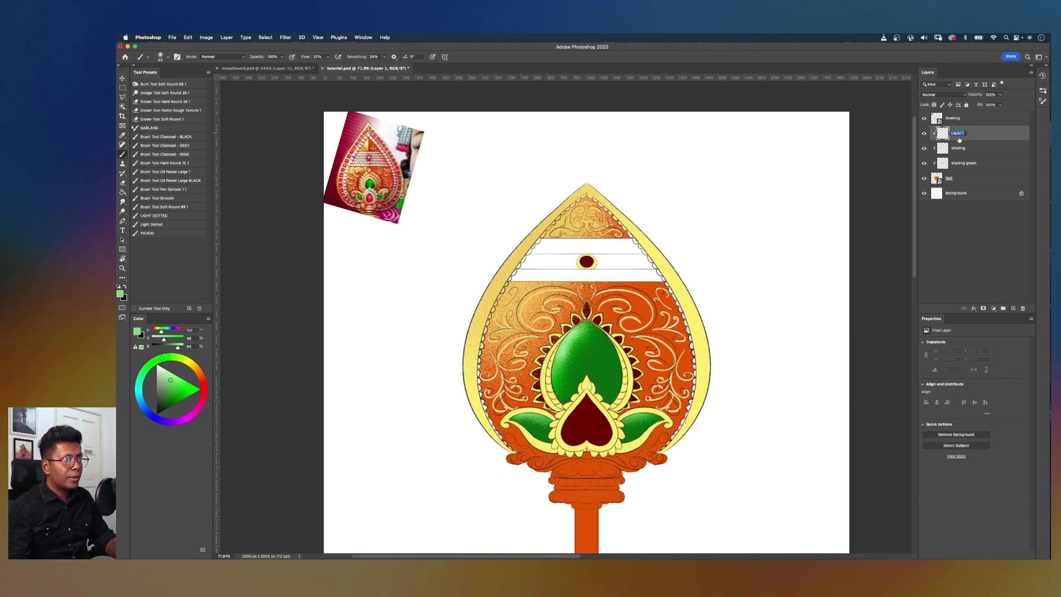
pyautogui.write('Curves')
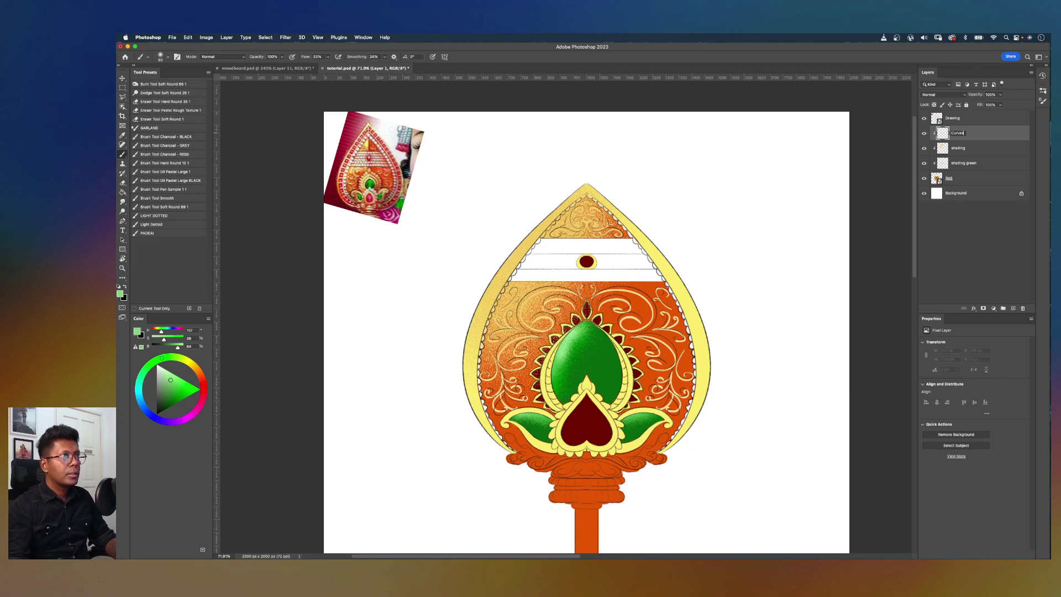
pyautogui.press('Return')
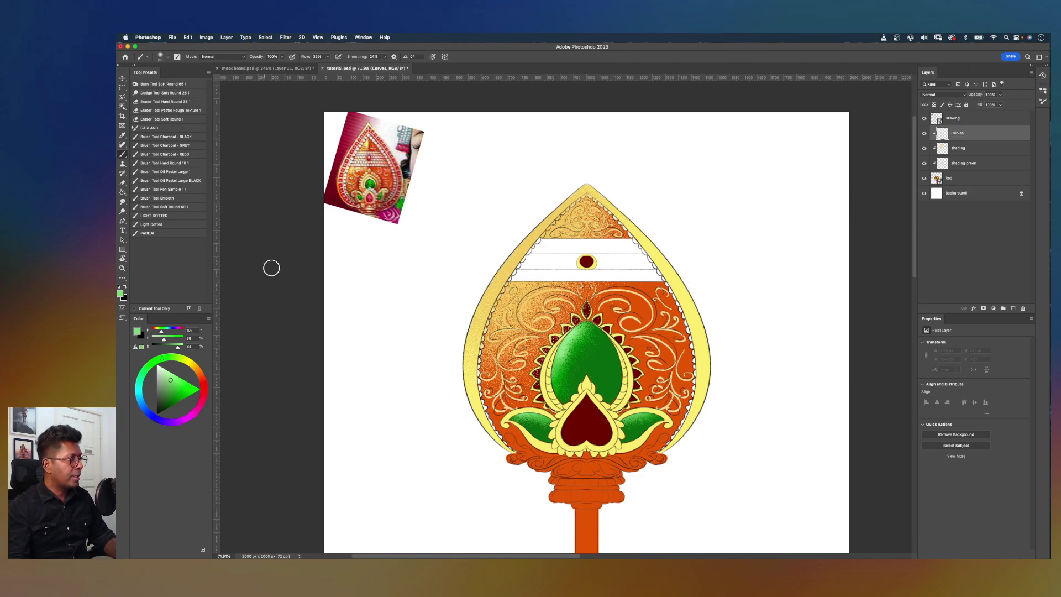
# Step: Load the Pen Sample 1 1 brush preset and sample the light yellow of the leaf border as the paint colour
pyautogui.click(179, 188)
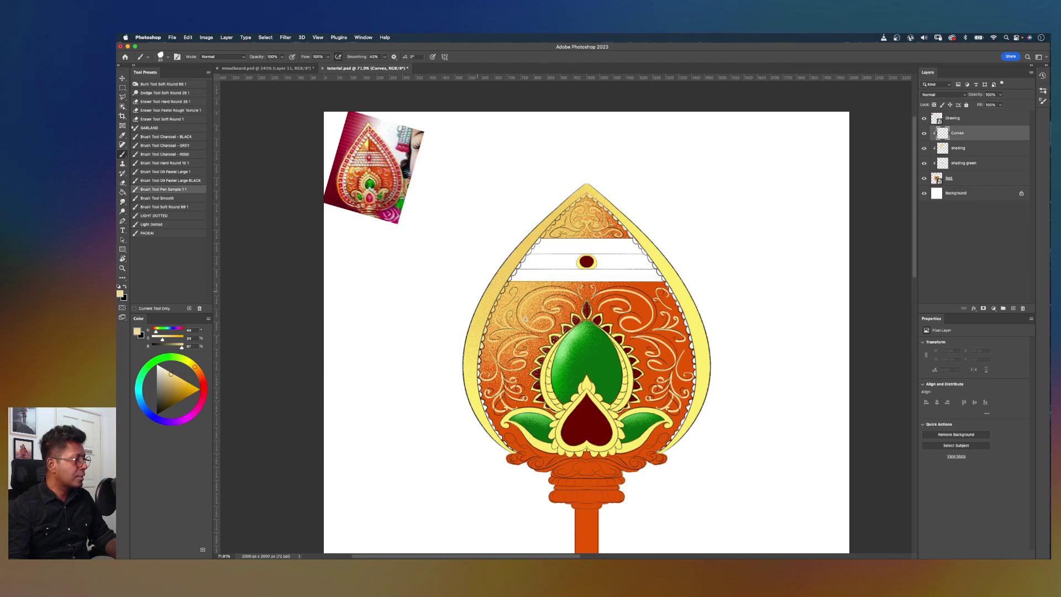
pyautogui.scroll(5, 581, 387)
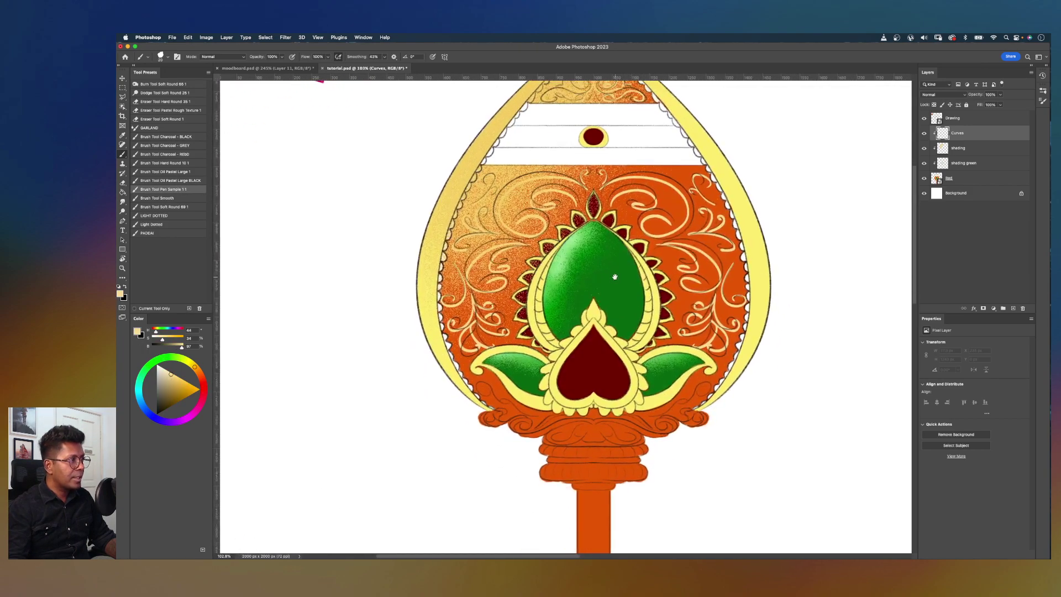
pyautogui.scroll(-5, 666, 260)
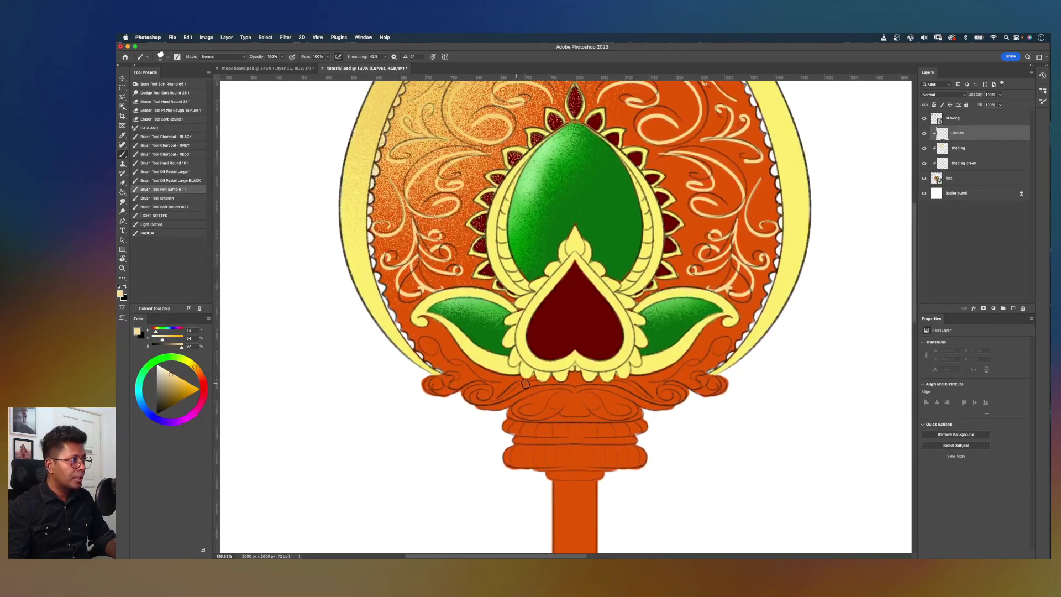
pyautogui.moveTo(567, 386); pyautogui.dragTo(487, 394)
pyautogui.press('super+z')
pyautogui.keyDown('alt'); pyautogui.click(506, 360); pyautogui.keyUp('alt')
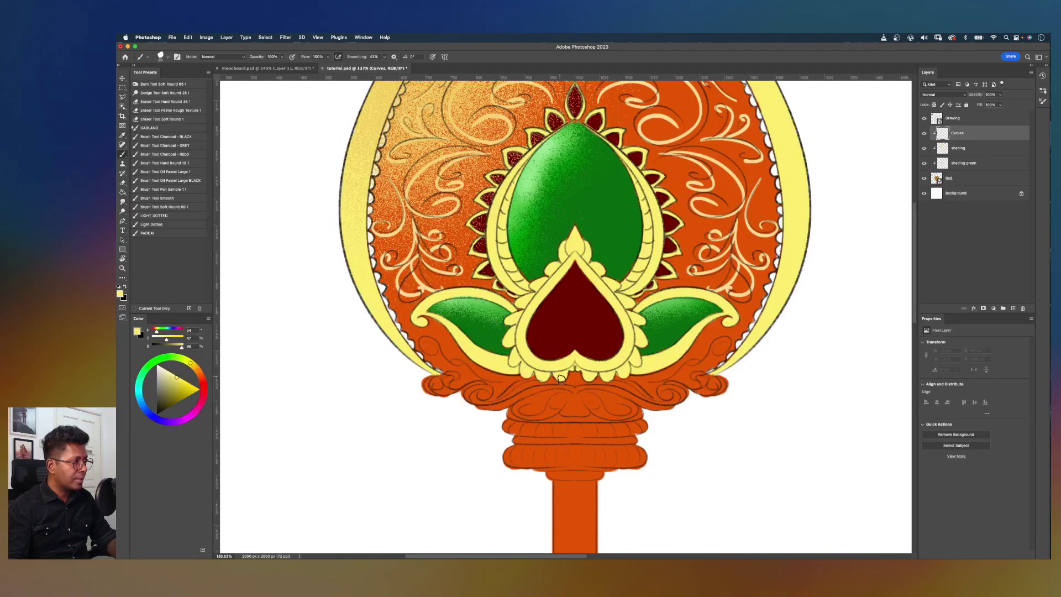
# Step: Enable vertical paint symmetry and trace the scrollwork beneath the dark red heart with yellow curves
pyautogui.click(445, 56)
pyautogui.click(459, 65)
pyautogui.moveTo(571, 390)
pyautogui.mouseDown()
pyautogui.moveTo(543, 384)
pyautogui.moveTo(522, 409)
pyautogui.moveTo(537, 388)
pyautogui.moveTo(500, 403)
pyautogui.moveTo(479, 388)
pyautogui.mouseUp()
pyautogui.press('super+z')
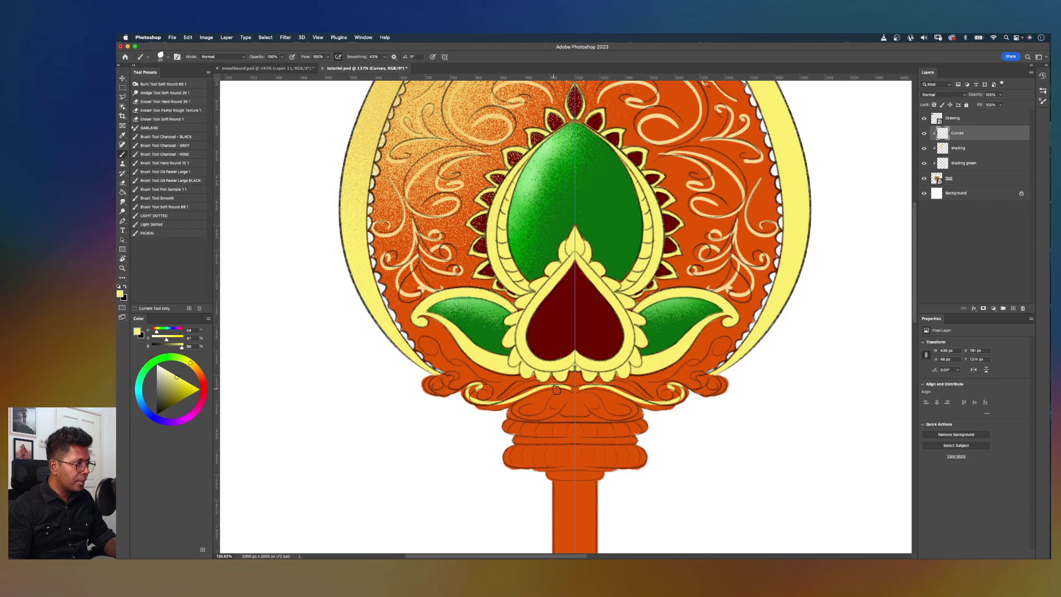
pyautogui.moveTo(567, 391)
pyautogui.mouseDown()
pyautogui.moveTo(544, 410)
pyautogui.moveTo(515, 410)
pyautogui.mouseUp()
pyautogui.moveTo(578, 396)
pyautogui.mouseDown()
pyautogui.moveTo(540, 421)
pyautogui.moveTo(569, 393)
pyautogui.moveTo(559, 412)
pyautogui.moveTo(592, 407)
pyautogui.moveTo(550, 381)
pyautogui.moveTo(550, 393)
pyautogui.moveTo(564, 388)
pyautogui.moveTo(521, 402)
pyautogui.moveTo(578, 378)
pyautogui.moveTo(477, 399)
pyautogui.moveTo(494, 374)
pyautogui.moveTo(524, 376)
pyautogui.moveTo(418, 346)
pyautogui.moveTo(465, 357)
pyautogui.moveTo(453, 363)
pyautogui.moveTo(477, 379)
pyautogui.moveTo(500, 370)
pyautogui.moveTo(458, 389)
pyautogui.moveTo(433, 387)
pyautogui.mouseUp()
pyautogui.press('super+z')
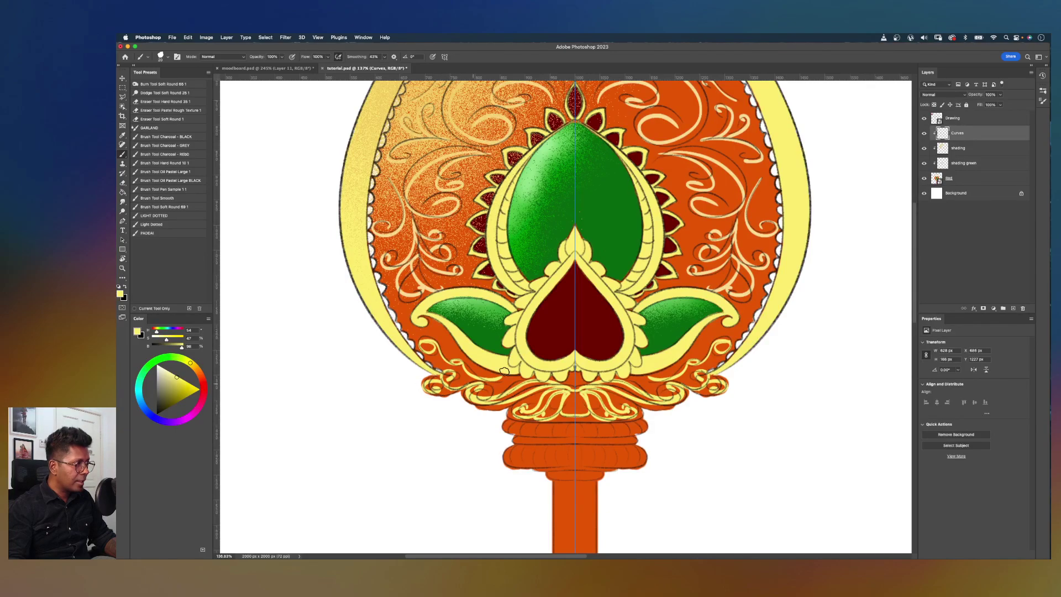
# Step: Paint a yellow line above the collar's upper ring and short curved rib strokes across that ring
pyautogui.scroll(-8, 650, 360)
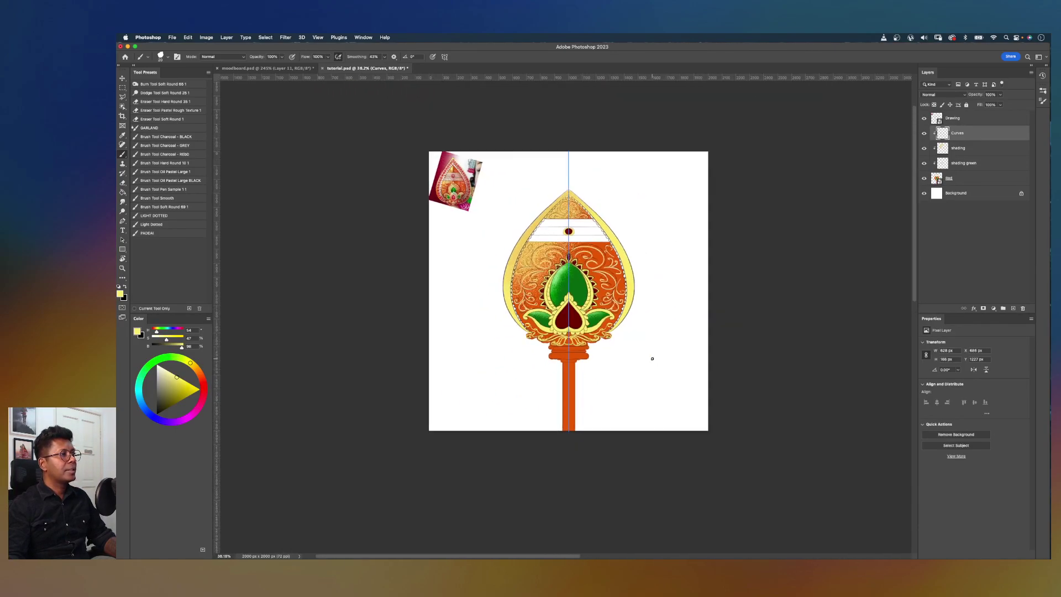
pyautogui.scroll(8, 653, 360)
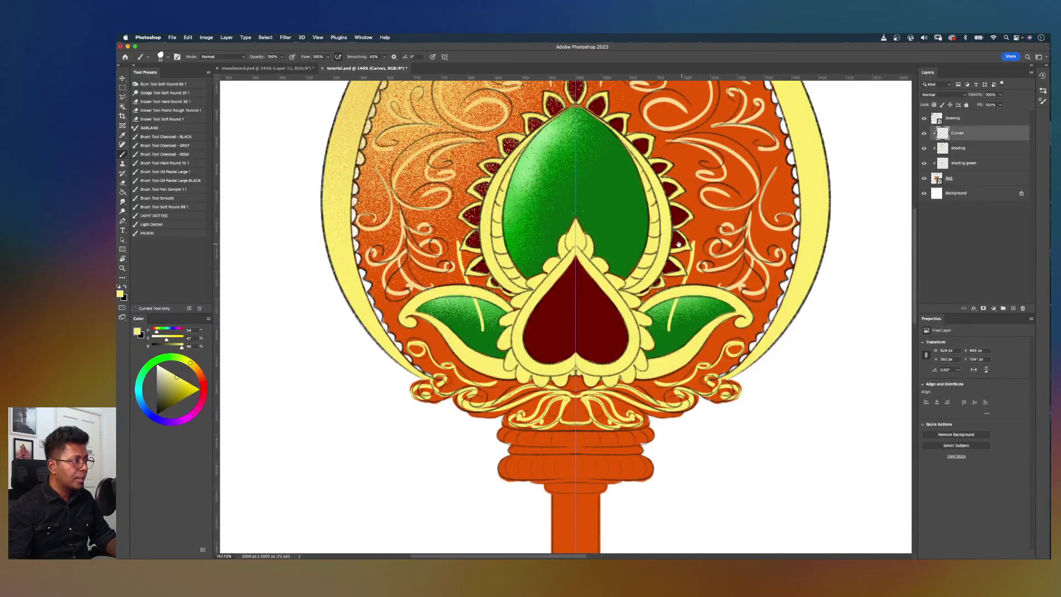
pyautogui.scroll(-4, 677, 247)
pyautogui.scroll(6, 677, 247)
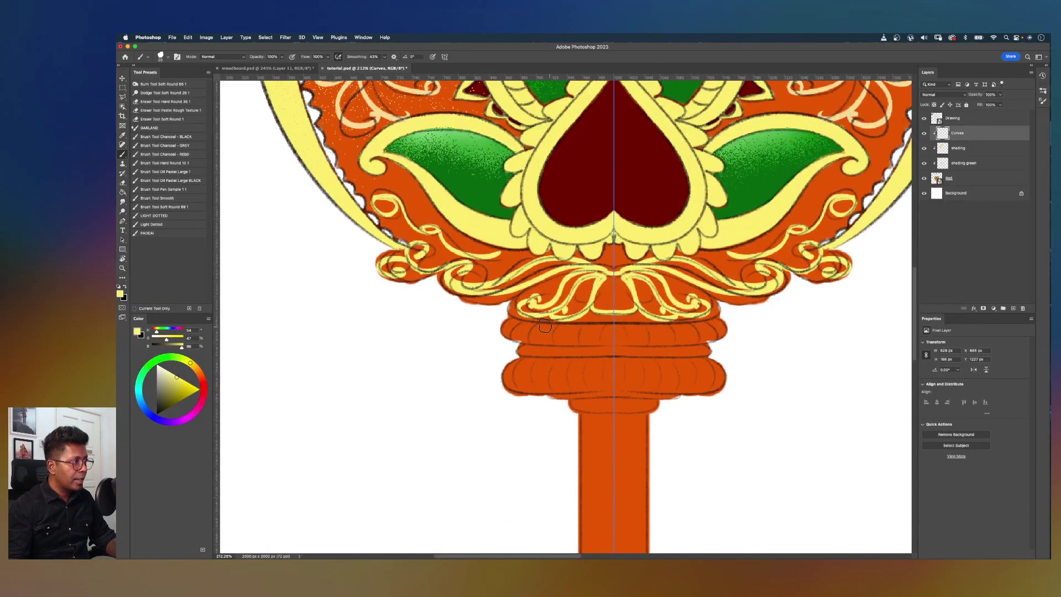
pyautogui.moveTo(513, 312); pyautogui.dragTo(645, 321)
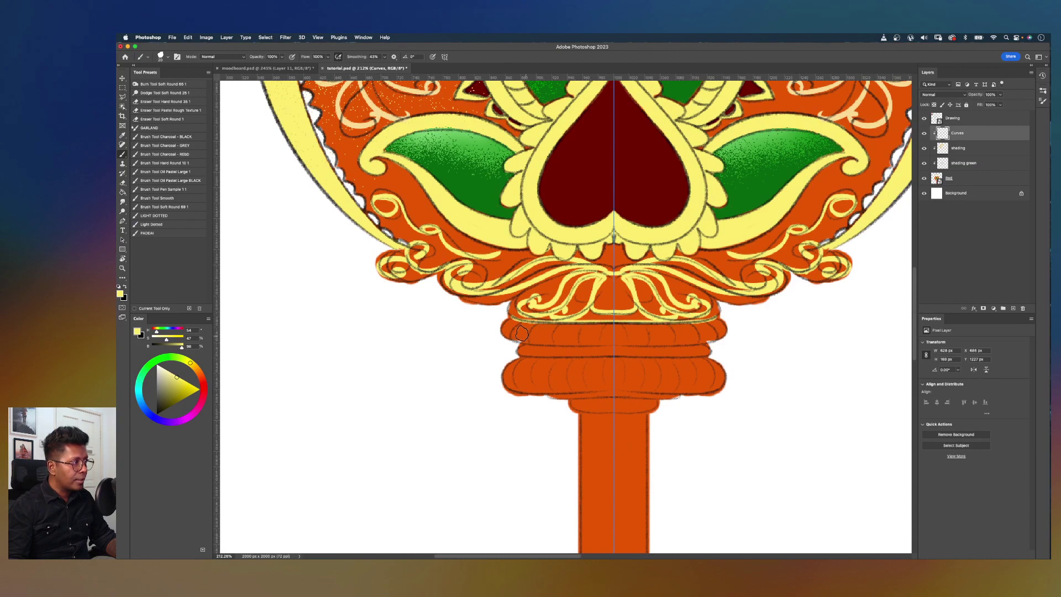
pyautogui.moveTo(513, 320)
pyautogui.mouseDown()
pyautogui.moveTo(507, 338)
pyautogui.moveTo(545, 338)
pyautogui.mouseUp()
pyautogui.moveTo(562, 325)
pyautogui.mouseDown()
pyautogui.moveTo(560, 339)
pyautogui.moveTo(596, 338)
pyautogui.mouseUp()
# Step: Paint mirrored yellow rib strokes across the collar's lower ring and highlight the small band beneath it
pyautogui.moveTo(520, 347)
pyautogui.mouseDown()
pyautogui.moveTo(530, 352)
pyautogui.moveTo(506, 390)
pyautogui.moveTo(532, 390)
pyautogui.mouseUp()
pyautogui.moveTo(557, 356)
pyautogui.mouseDown()
pyautogui.moveTo(560, 396)
pyautogui.moveTo(581, 366)
pyautogui.moveTo(575, 358)
pyautogui.moveTo(577, 395)
pyautogui.mouseUp()
pyautogui.press('super+z')
pyautogui.moveTo(577, 358); pyautogui.dragTo(581, 391)
pyautogui.moveTo(607, 358); pyautogui.dragTo(602, 390)
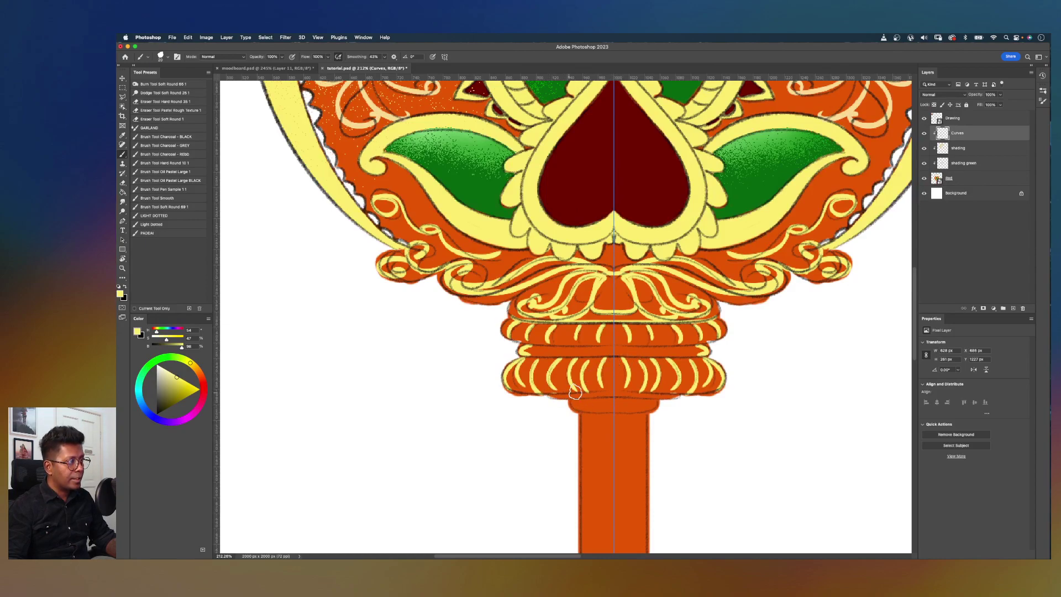
pyautogui.moveTo(554, 393)
pyautogui.mouseDown()
pyautogui.moveTo(612, 393)
pyautogui.moveTo(602, 399)
pyautogui.moveTo(686, 220)
pyautogui.mouseUp()
# Step: Paint yellow edge lines along both sides of the orange staff, from the collar to the canvas's lower edge
pyautogui.scroll(-3, 645, 348)
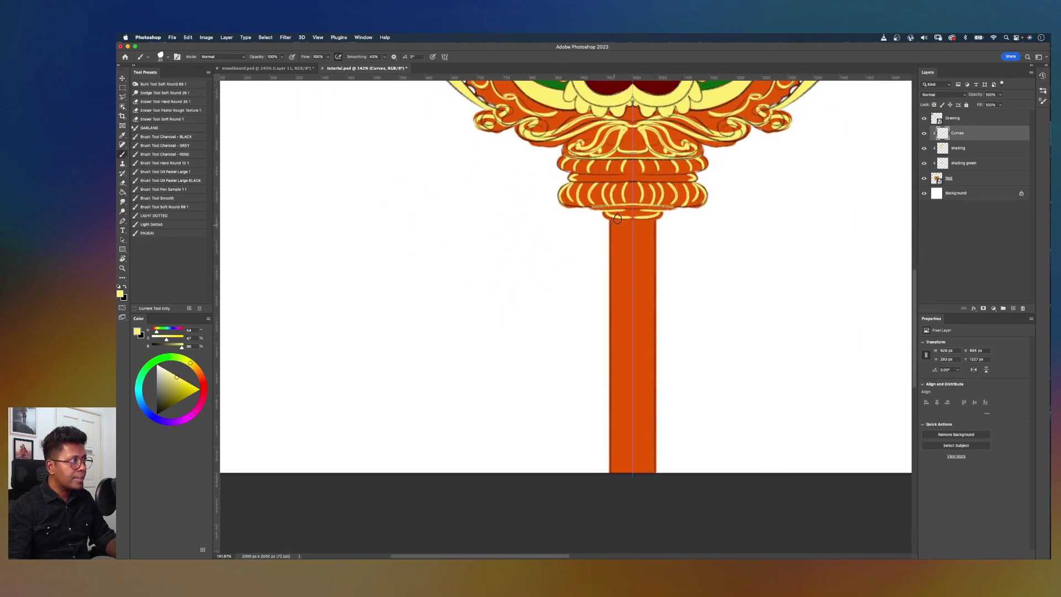
pyautogui.moveTo(611, 221); pyautogui.dragTo(610, 473)
pyautogui.scroll(-5, 636, 477)
pyautogui.scroll(-1, 636, 477)
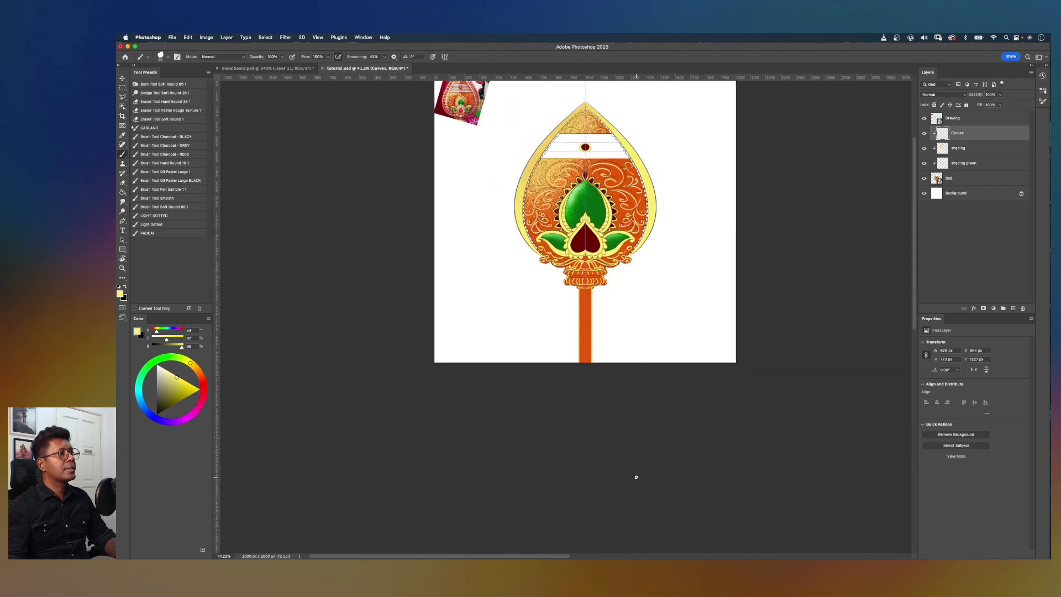
pyautogui.moveTo(645, 225); pyautogui.dragTo(634, 337)
pyautogui.scroll(2, 636, 338)
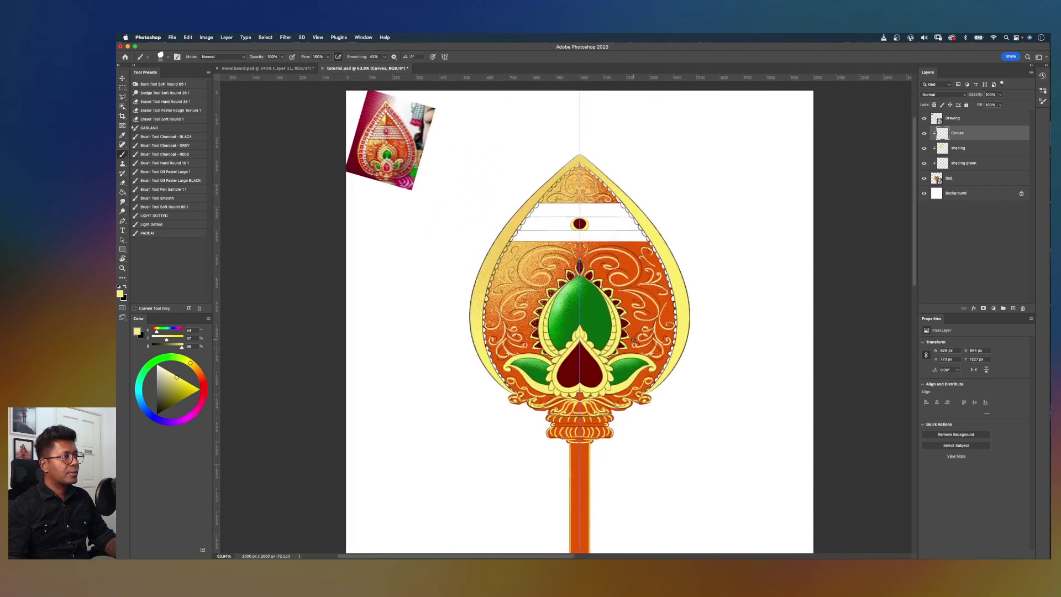
pyautogui.scroll(1, 662, 228)
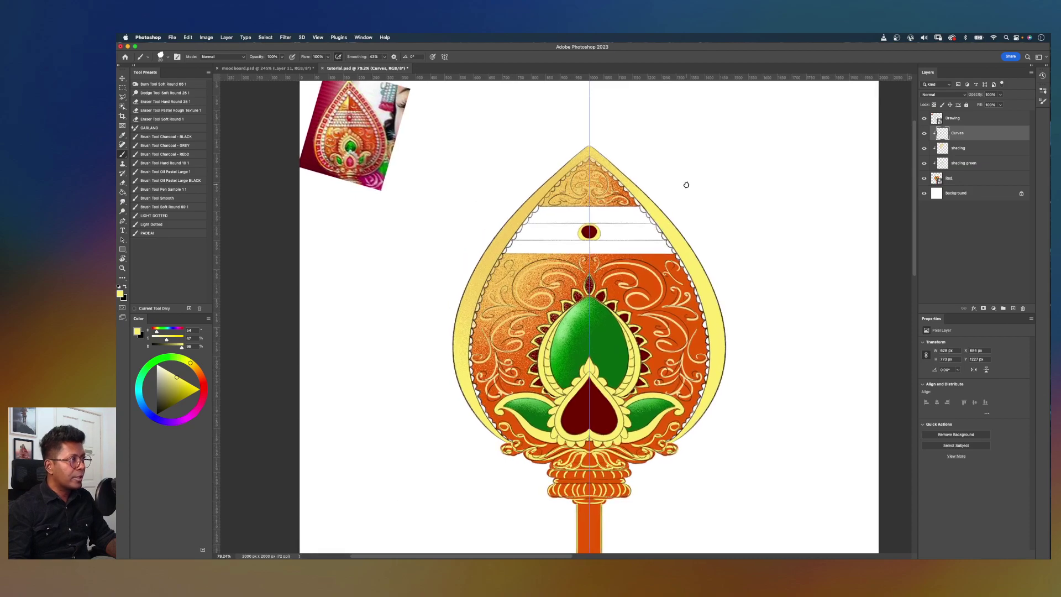
# Step: Erase the speckled shading from the white scalloped trim on the shading layer, using a much smaller eraser
pyautogui.press('r')
pyautogui.moveTo(718, 196); pyautogui.dragTo(680, 365)
pyautogui.scroll(2, 680, 365)
pyautogui.moveTo(588, 212); pyautogui.dragTo(480, 359)
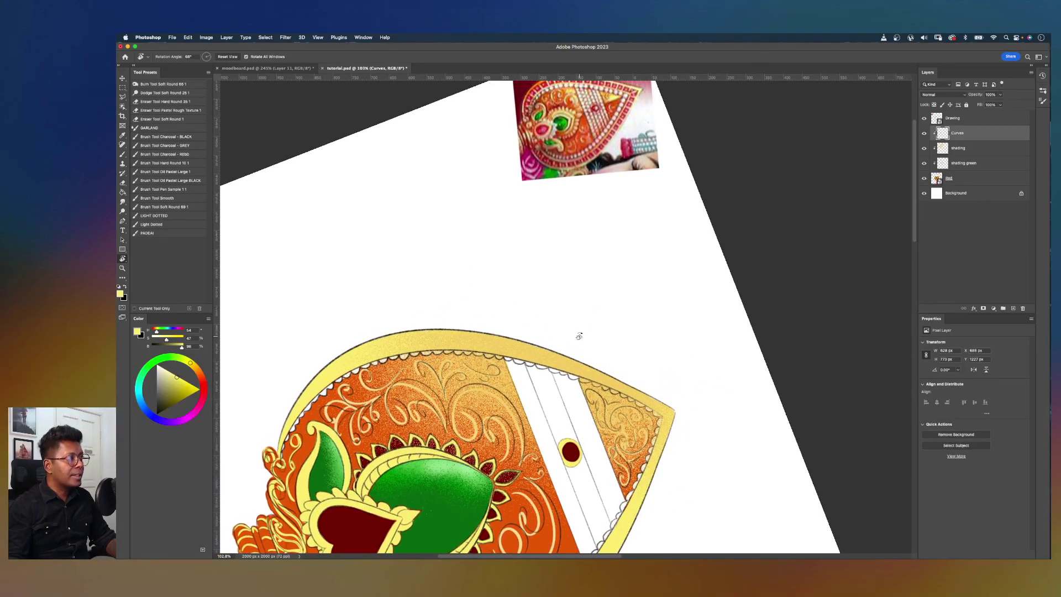
pyautogui.scroll(1, 579, 336)
pyautogui.moveTo(579, 335); pyautogui.dragTo(691, 255)
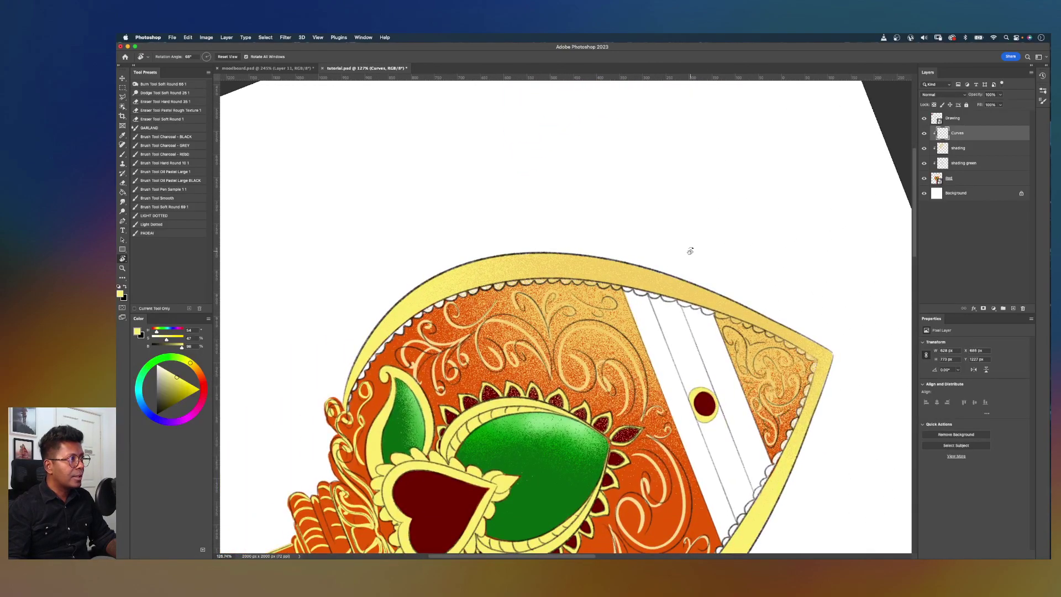
pyautogui.click(968, 147)
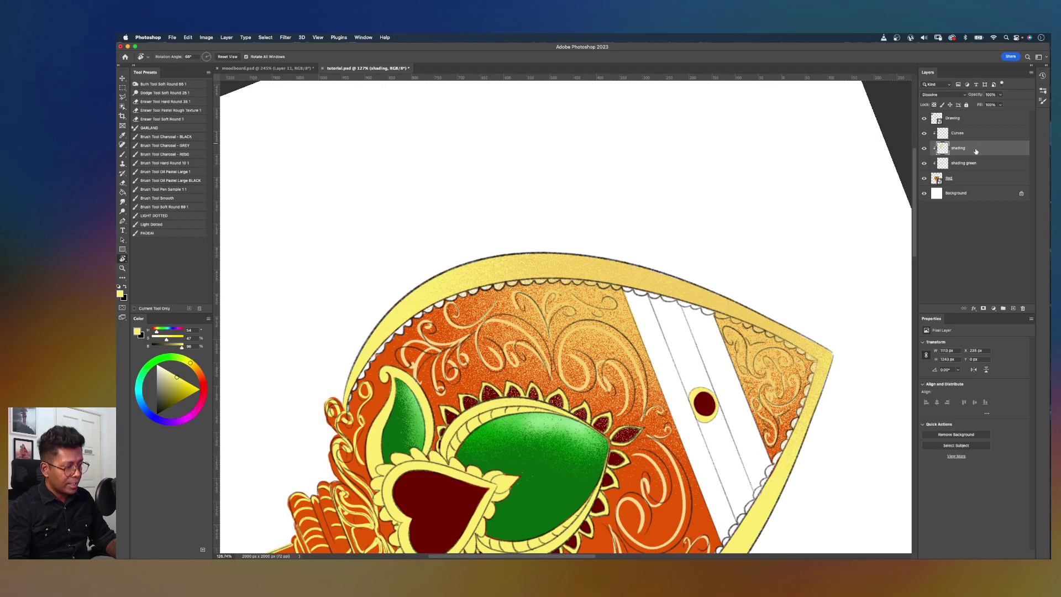
pyautogui.press('e')
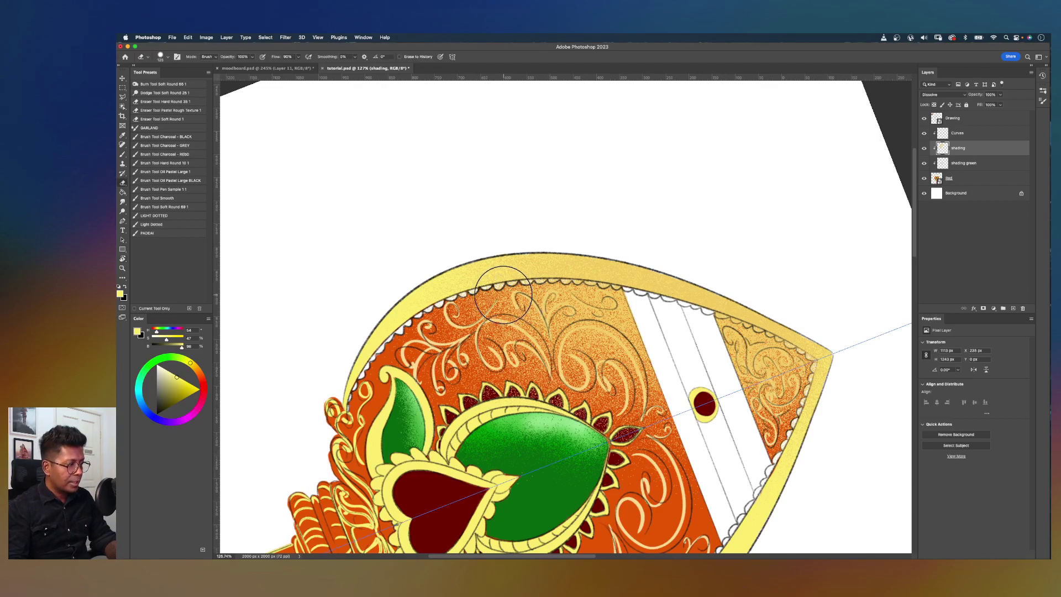
pyautogui.press('[')
pyautogui.press('[')
pyautogui.press('[')
pyautogui.press('[')
pyautogui.press('[')
pyautogui.press('[')
pyautogui.press('[')
pyautogui.press('[')
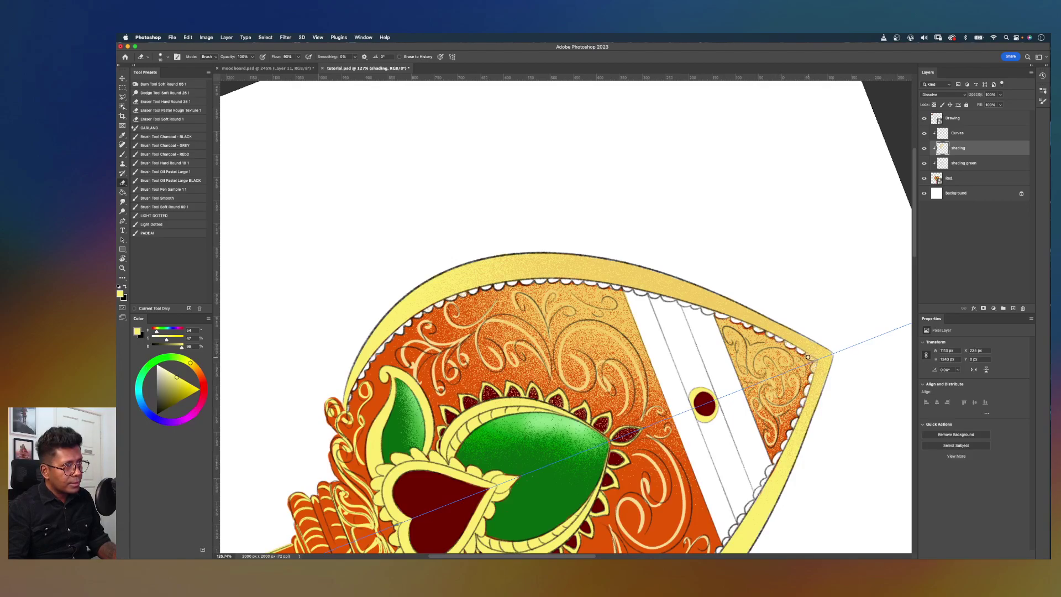
# Step: Reset the canvas rotation and add a clipped layer named Gems above the Curves layer
pyautogui.press('r')
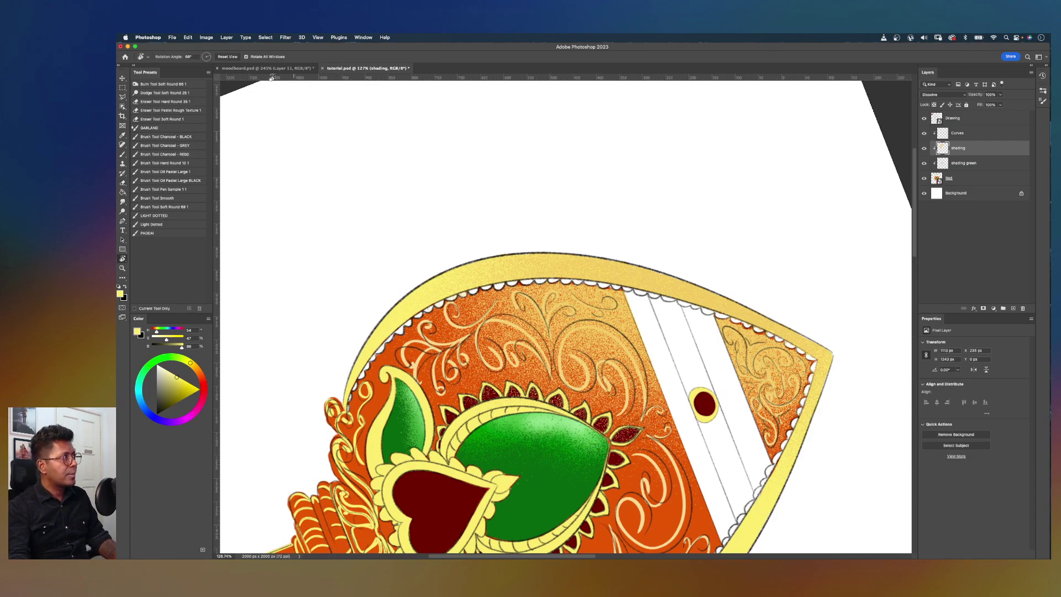
pyautogui.press('Escape')
pyautogui.scroll(-6, 507, 207)
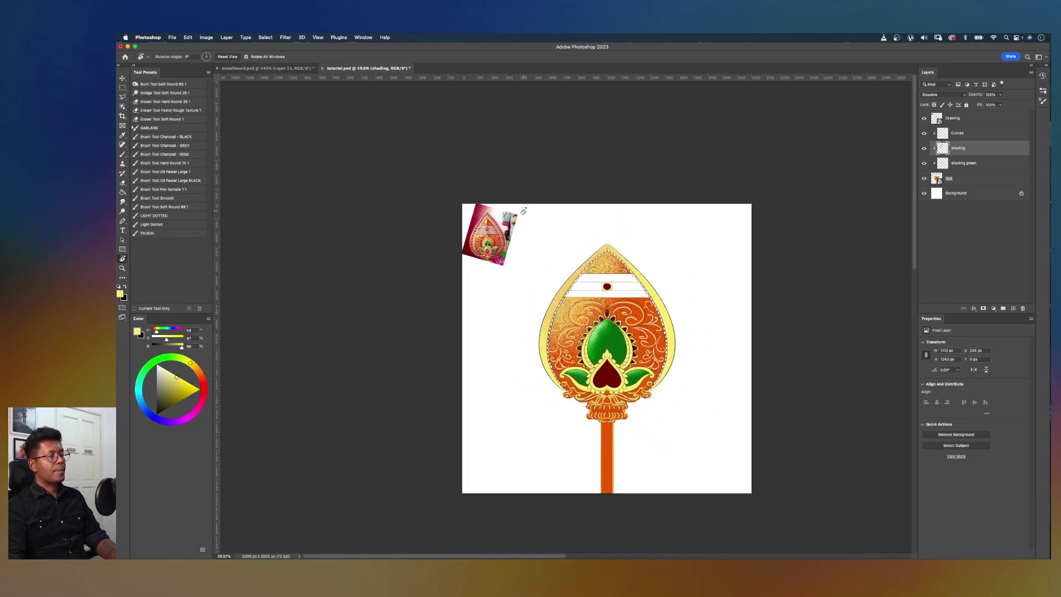
pyautogui.scroll(2, 523, 210)
pyautogui.scroll(3, 523, 210)
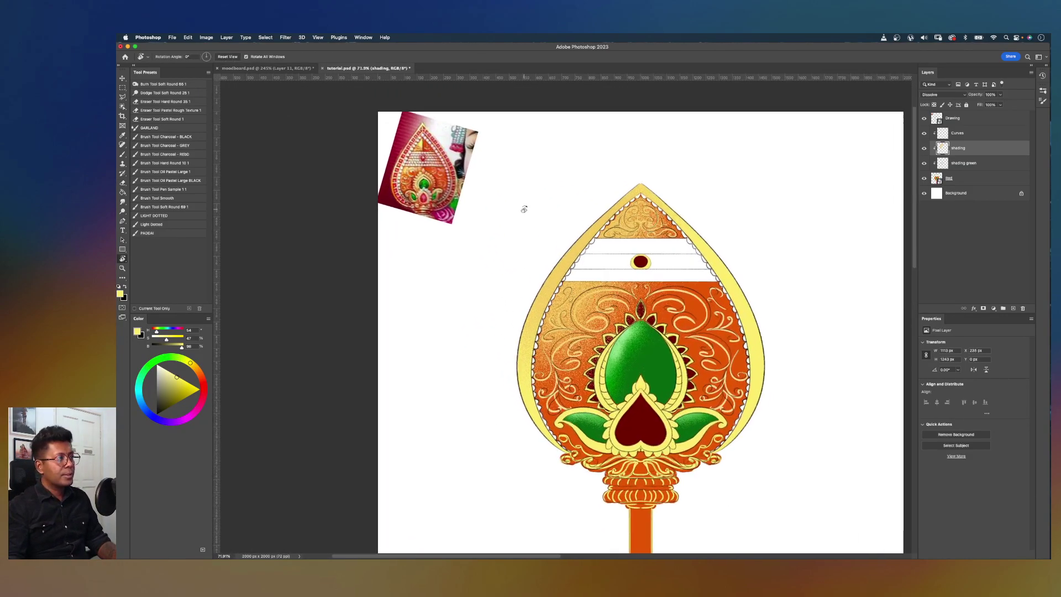
pyautogui.moveTo(651, 311); pyautogui.dragTo(602, 295)
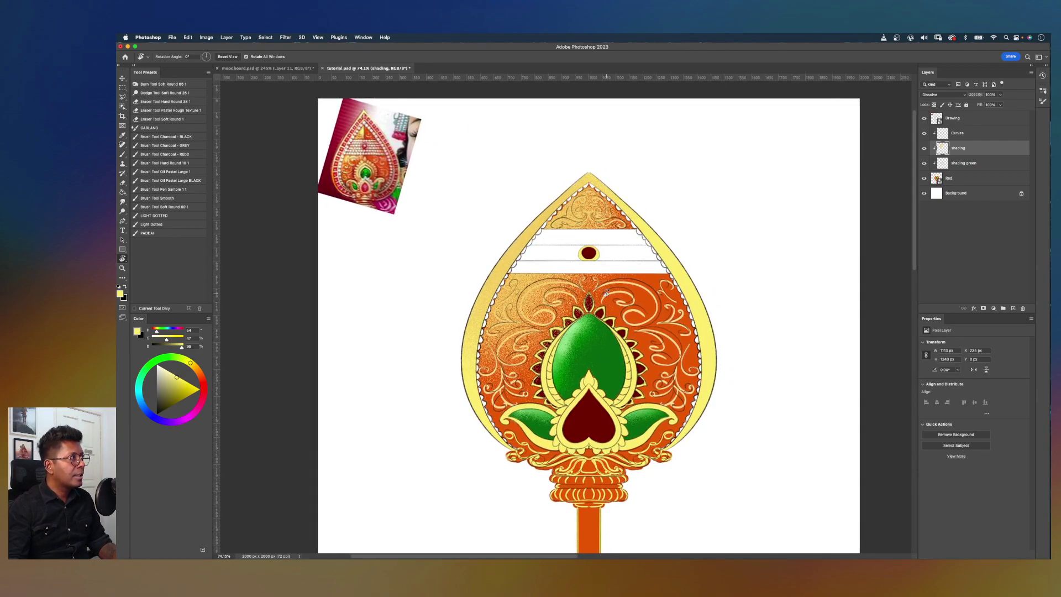
pyautogui.scroll(1, 606, 293)
pyautogui.click(984, 135)
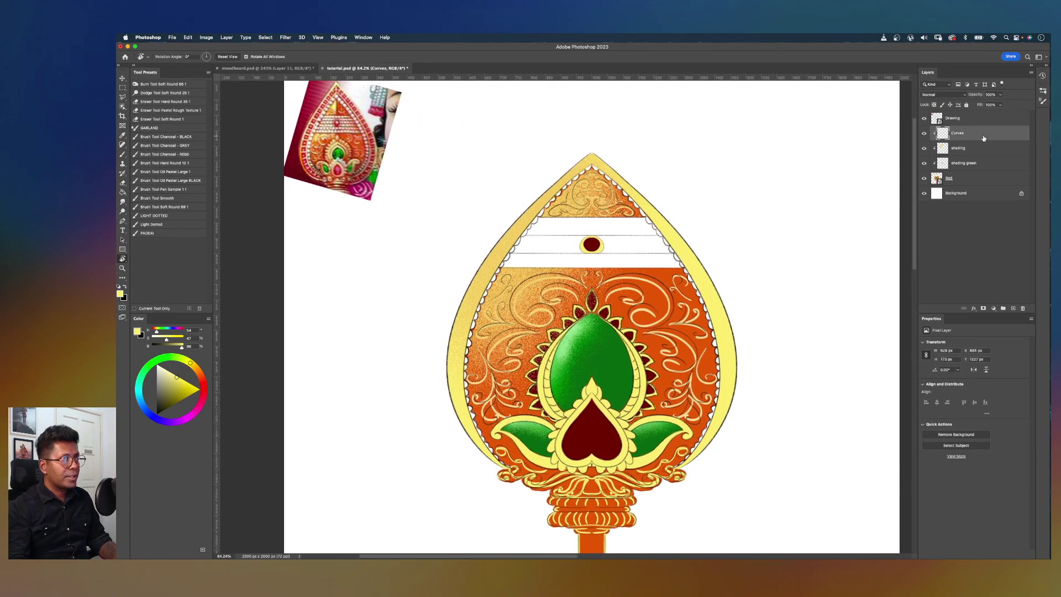
pyautogui.click(1015, 308)
pyautogui.keyDown('alt'); pyautogui.click(959, 137); pyautogui.keyUp('alt')
pyautogui.write('Gems')
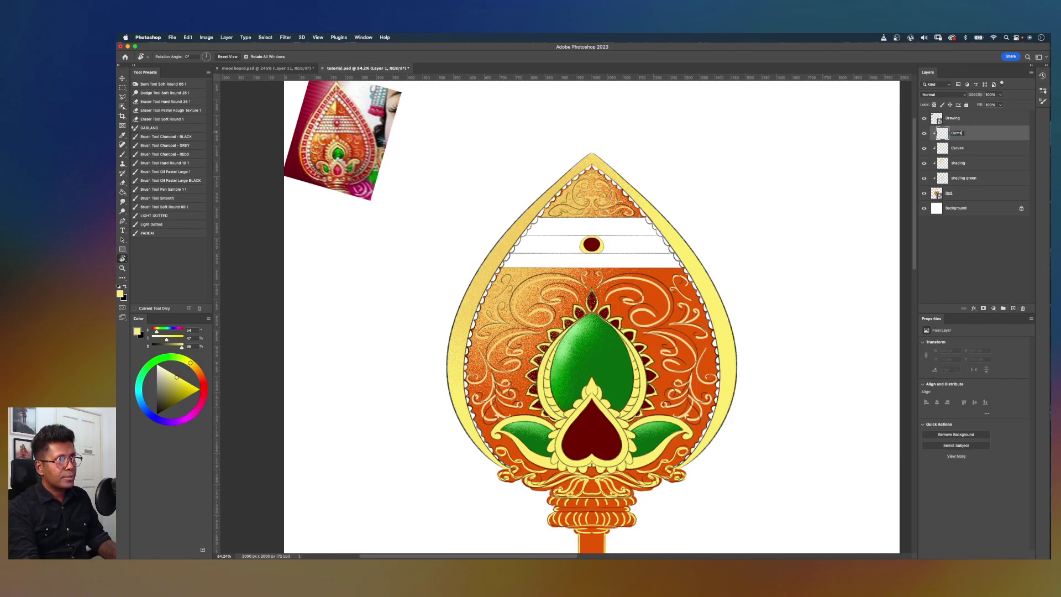
pyautogui.press('Return')
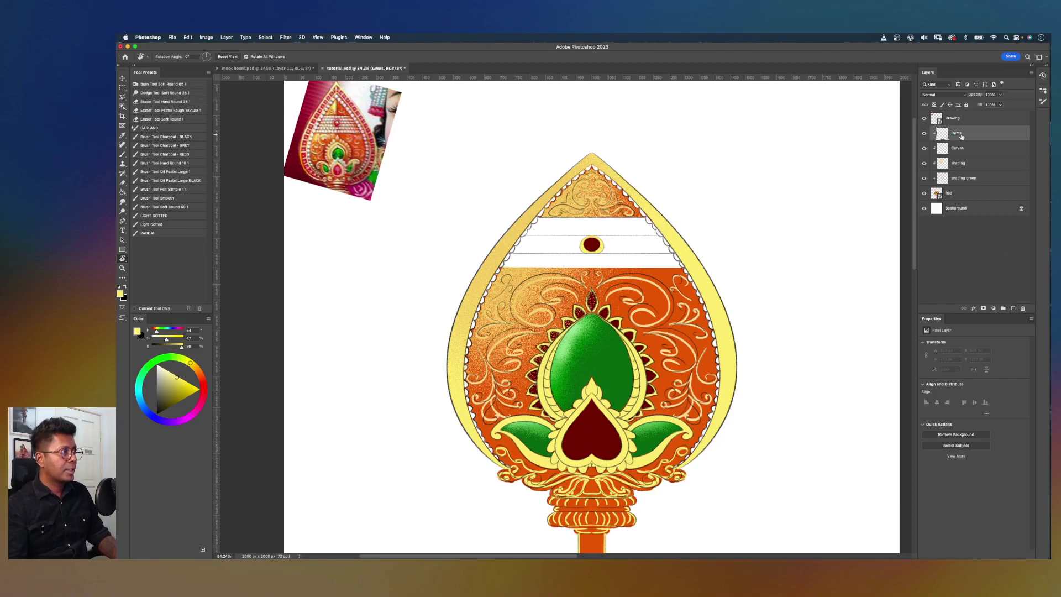
# Step: Sample the dark maroon of the oval gem in the white band as the brush colour
pyautogui.moveTo(748, 176); pyautogui.dragTo(751, 280)
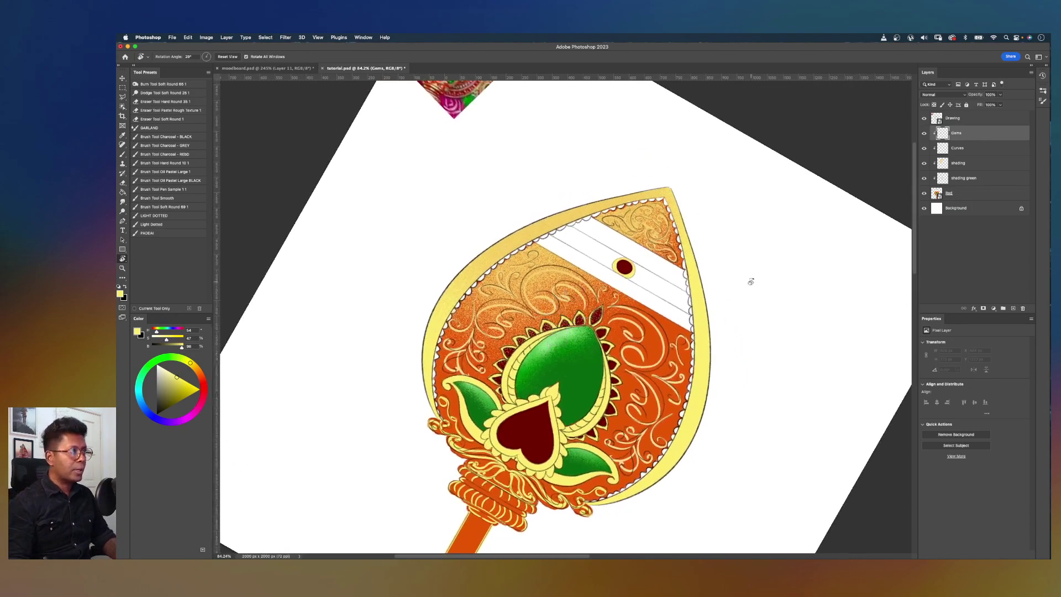
pyautogui.scroll(3, 751, 282)
pyautogui.moveTo(742, 182); pyautogui.dragTo(787, 315)
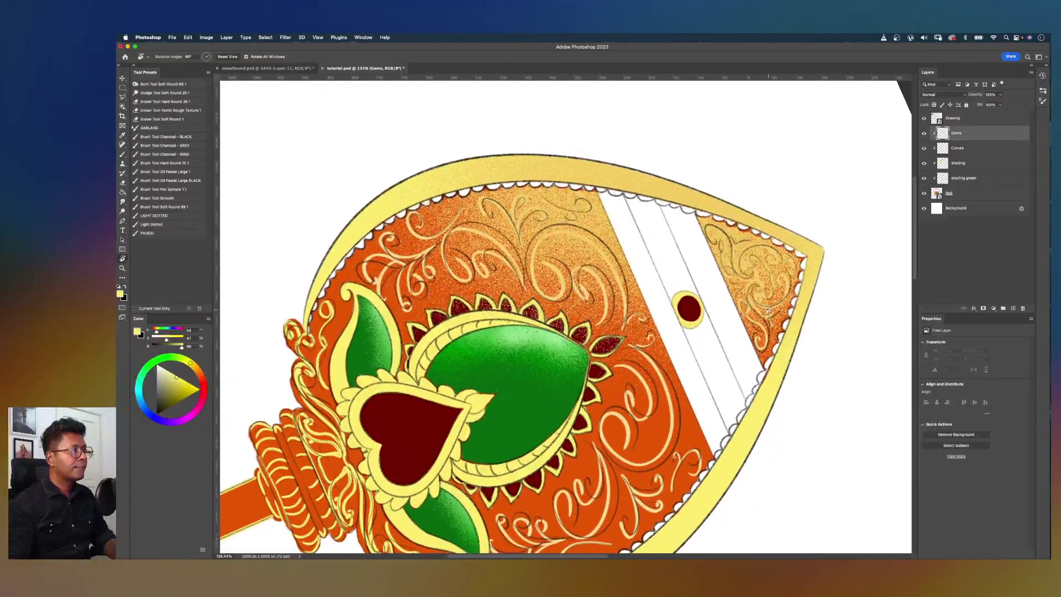
pyautogui.scroll(3, 566, 307)
pyautogui.moveTo(714, 222); pyautogui.dragTo(471, 332)
pyautogui.press('b')
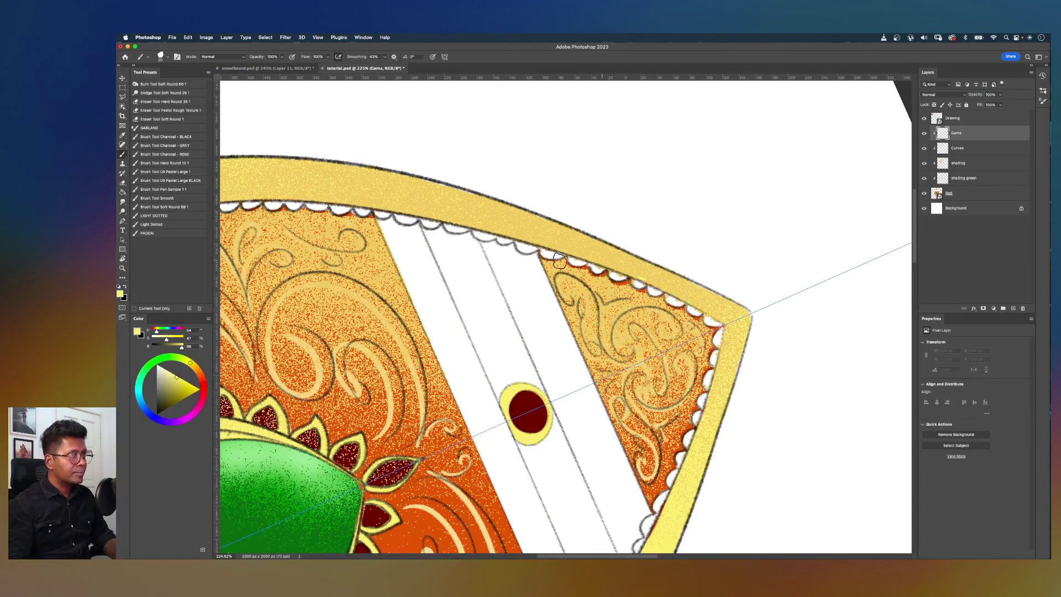
pyautogui.click(202, 390)
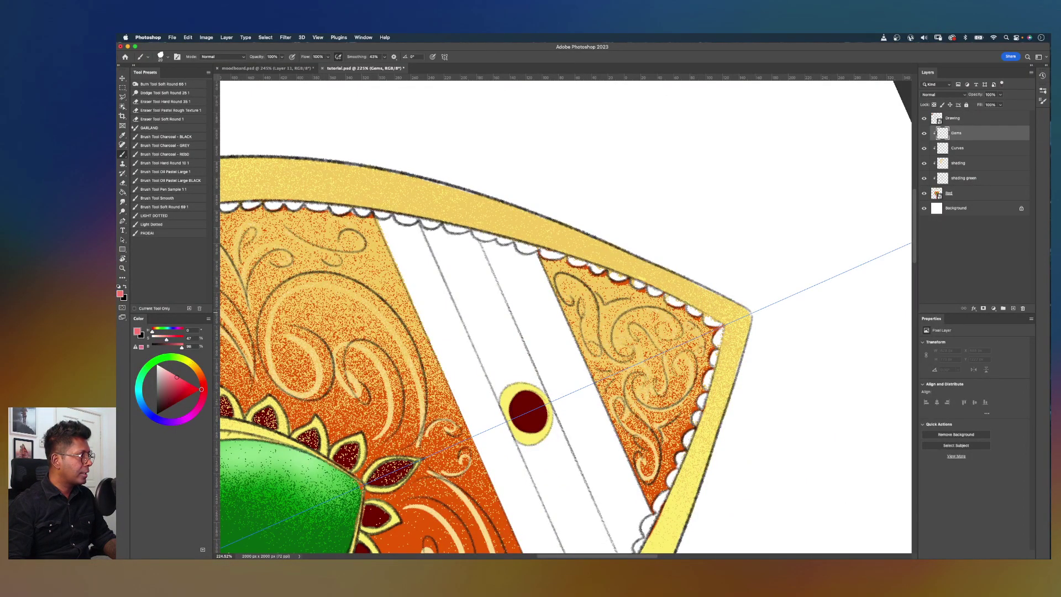
pyautogui.click(174, 402)
pyautogui.press('i')
pyautogui.click(525, 397)
pyautogui.press('b')
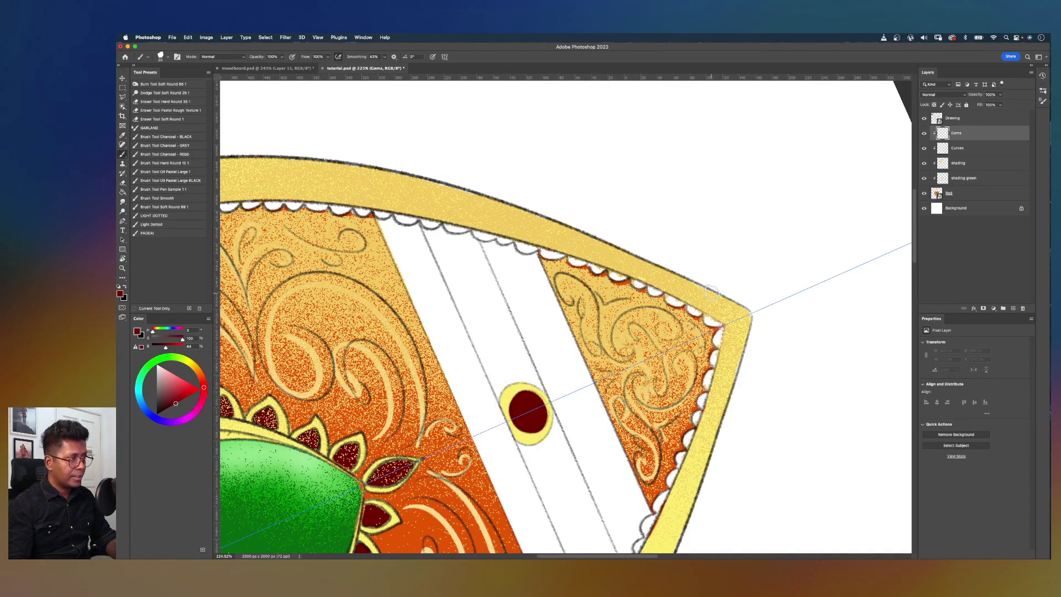
pyautogui.moveTo(722, 300)
pyautogui.mouseDown()
pyautogui.moveTo(711, 317)
pyautogui.moveTo(745, 347)
pyautogui.mouseUp()
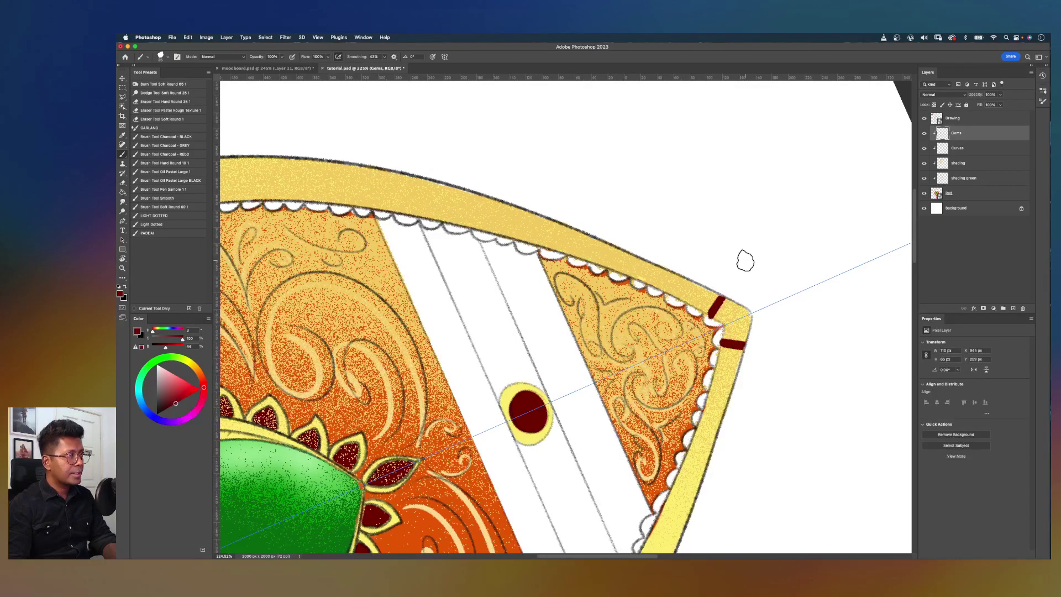
pyautogui.press('super+z')
pyautogui.press('super+z')
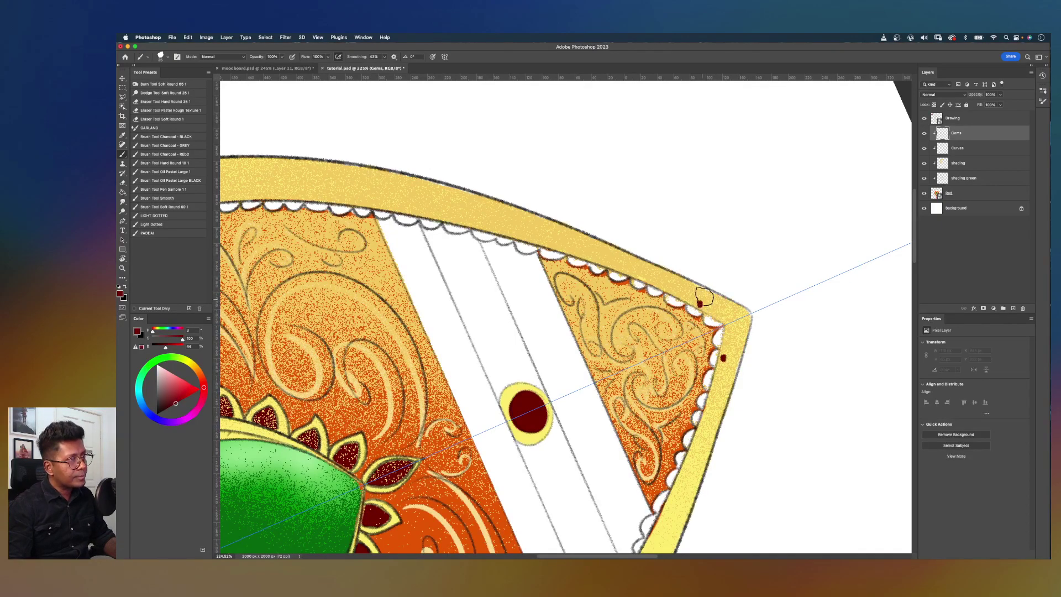
pyautogui.scroll(-5, 718, 250)
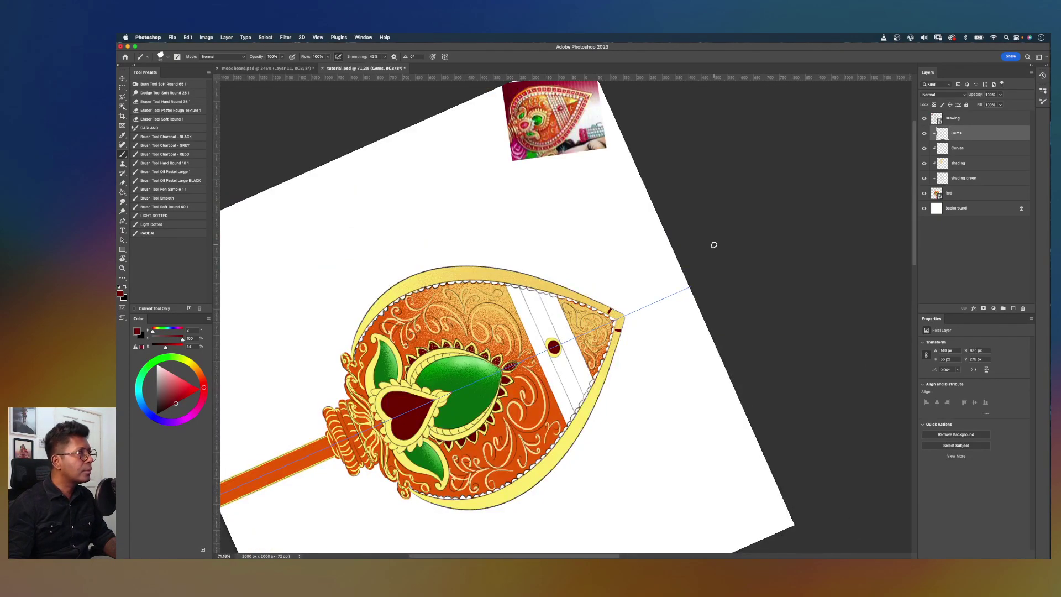
pyautogui.scroll(5, 714, 245)
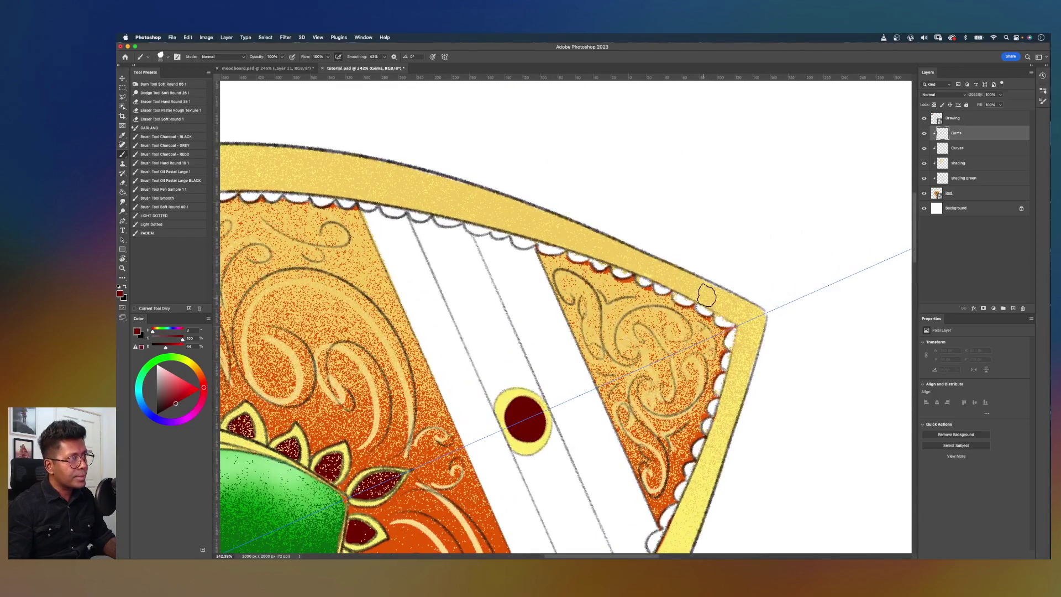
pyautogui.moveTo(707, 285); pyautogui.dragTo(708, 296)
pyautogui.press('super+z')
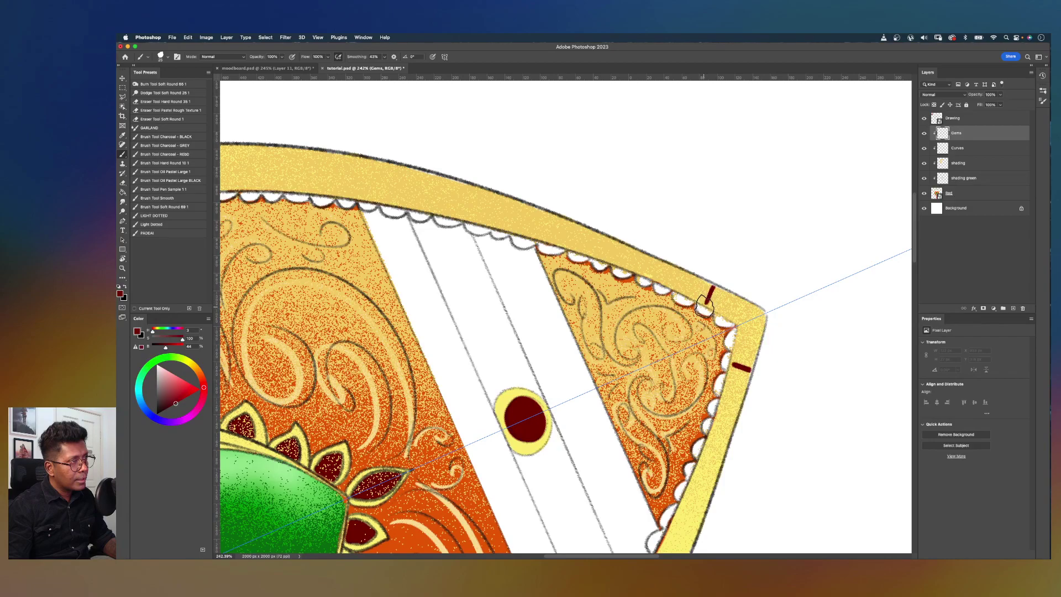
pyautogui.press('super+z')
# Step: Set the brush smoothing to 22% and paint the first two mirrored pairs of maroon gem blocks on the yellow border beside the tip
pyautogui.moveTo(385, 59); pyautogui.dragTo(380, 65)
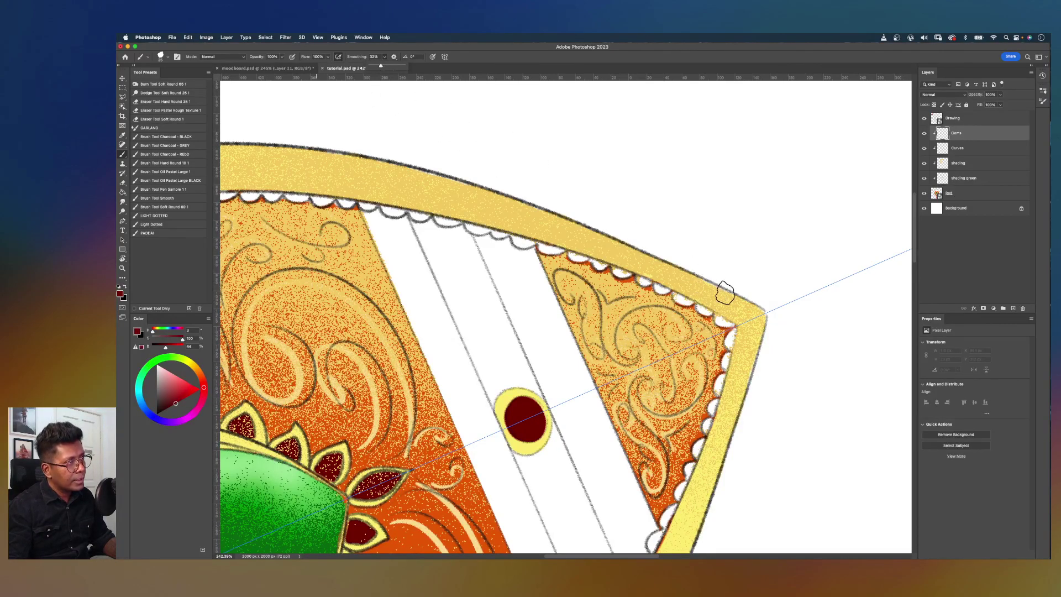
pyautogui.moveTo(740, 300)
pyautogui.mouseDown()
pyautogui.moveTo(720, 313)
pyautogui.moveTo(740, 268)
pyautogui.moveTo(720, 311)
pyautogui.moveTo(736, 298)
pyautogui.mouseUp()
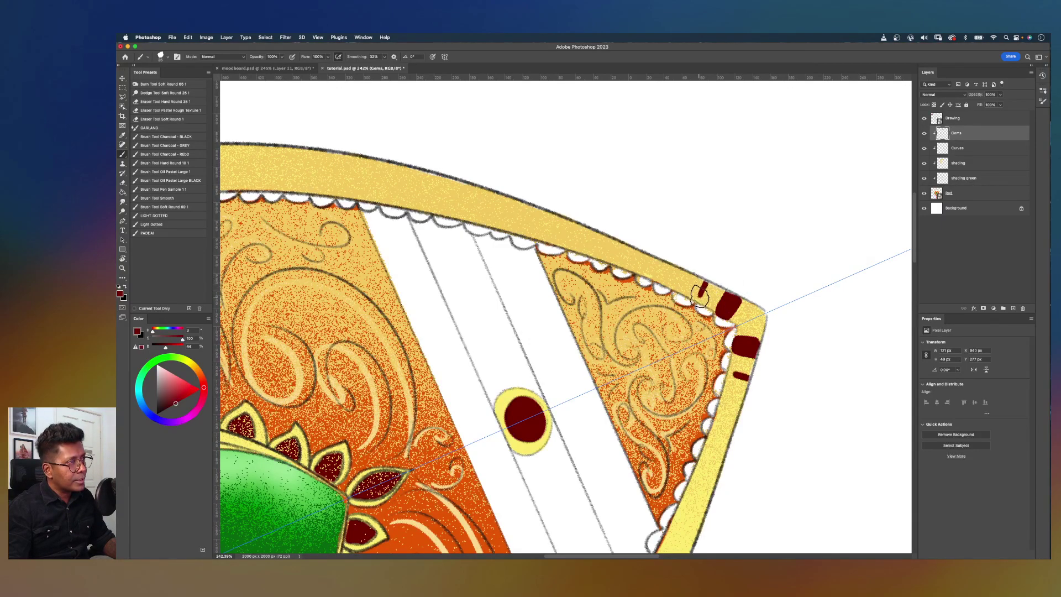
pyautogui.moveTo(692, 297)
pyautogui.mouseDown()
pyautogui.moveTo(681, 299)
pyautogui.moveTo(703, 261)
pyautogui.moveTo(691, 286)
pyautogui.mouseUp()
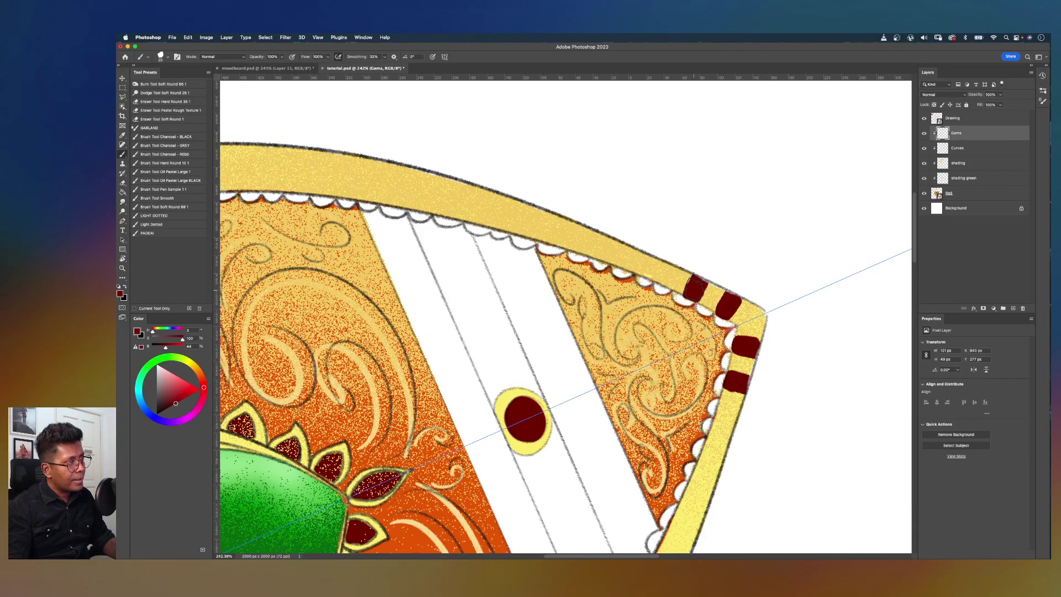
# Step: Paint the third and fourth mirrored pairs of maroon gem blocks along the border, keeping even yellow gaps
pyautogui.scroll(-8, 690, 238)
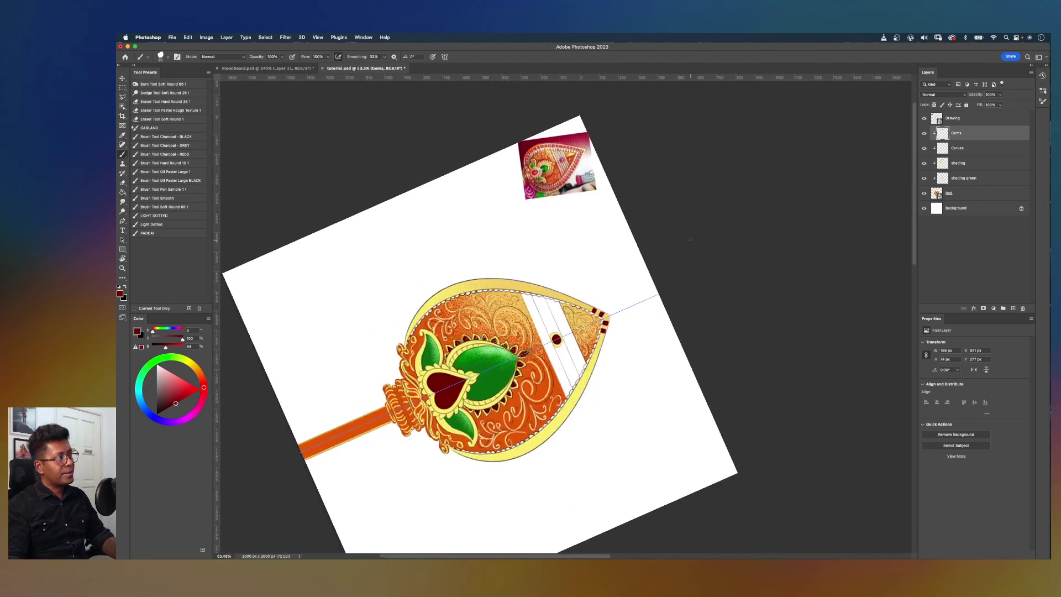
pyautogui.scroll(3, 690, 240)
pyautogui.scroll(-3, 691, 240)
pyautogui.scroll(8, 691, 241)
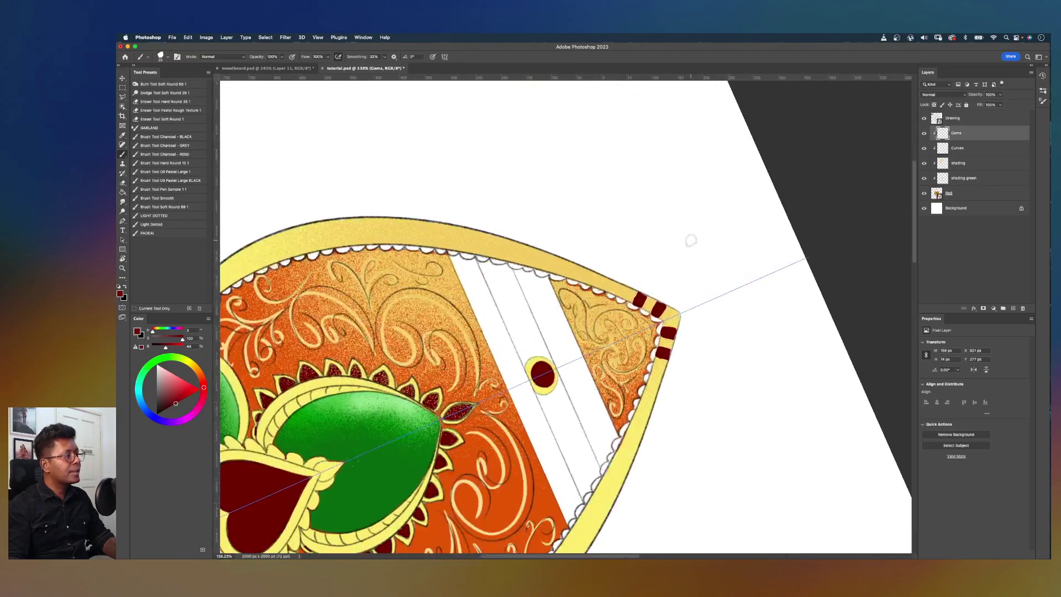
pyautogui.scroll(1, 691, 240)
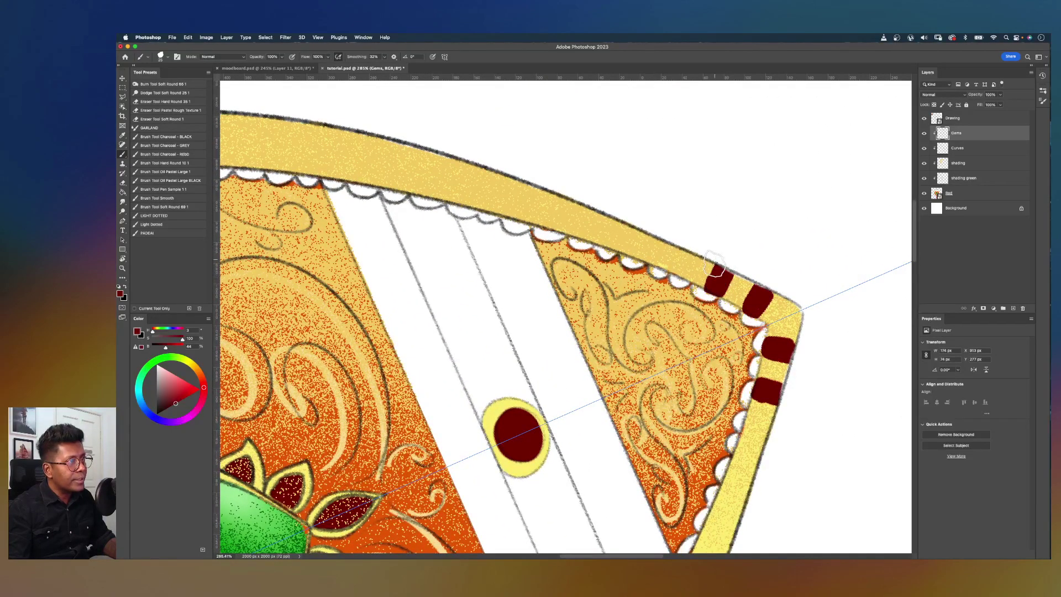
pyautogui.moveTo(698, 254); pyautogui.dragTo(679, 271)
pyautogui.press('super+z')
pyautogui.moveTo(677, 275)
pyautogui.mouseDown()
pyautogui.moveTo(681, 233)
pyautogui.moveTo(670, 262)
pyautogui.moveTo(684, 245)
pyautogui.moveTo(681, 261)
pyautogui.moveTo(687, 241)
pyautogui.moveTo(653, 240)
pyautogui.moveTo(680, 237)
pyautogui.moveTo(618, 248)
pyautogui.moveTo(633, 216)
pyautogui.moveTo(633, 248)
pyautogui.moveTo(643, 227)
pyautogui.mouseUp()
pyautogui.moveTo(717, 261)
pyautogui.mouseDown()
pyautogui.moveTo(705, 291)
pyautogui.moveTo(759, 298)
pyautogui.mouseUp()
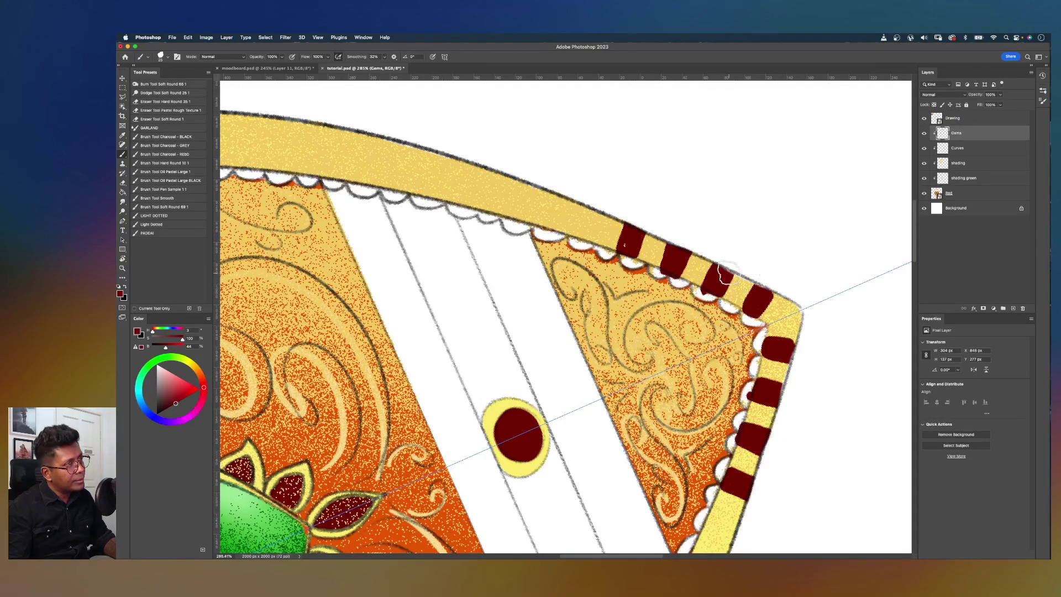
pyautogui.moveTo(630, 239); pyautogui.dragTo(629, 246)
pyautogui.press('e')
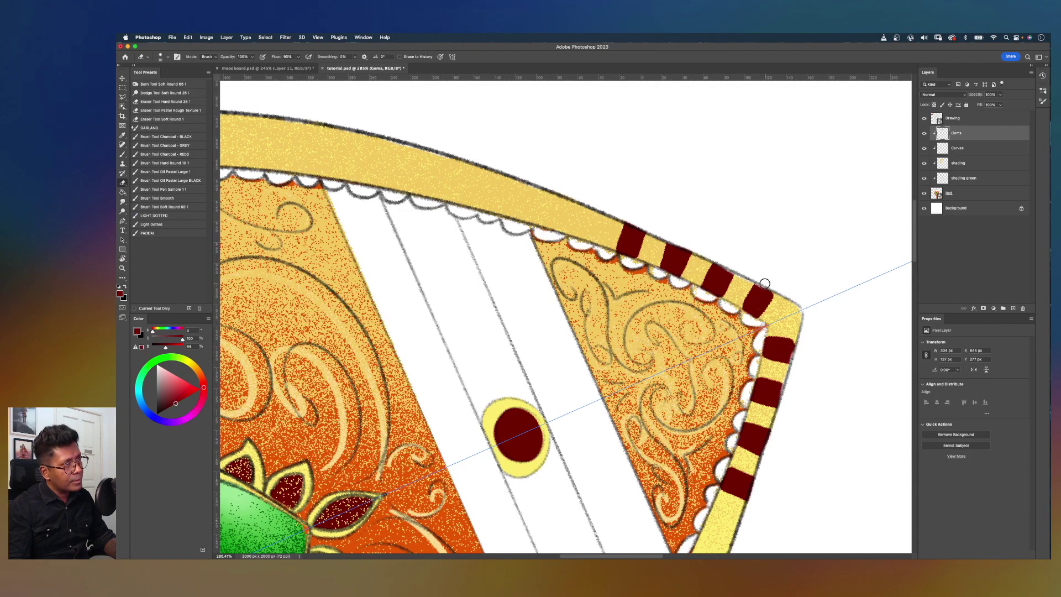
# Step: Paint the fifth mirrored pair of maroon gem blocks on the border and fill out the blocks' edges
pyautogui.scroll(-10, 754, 224)
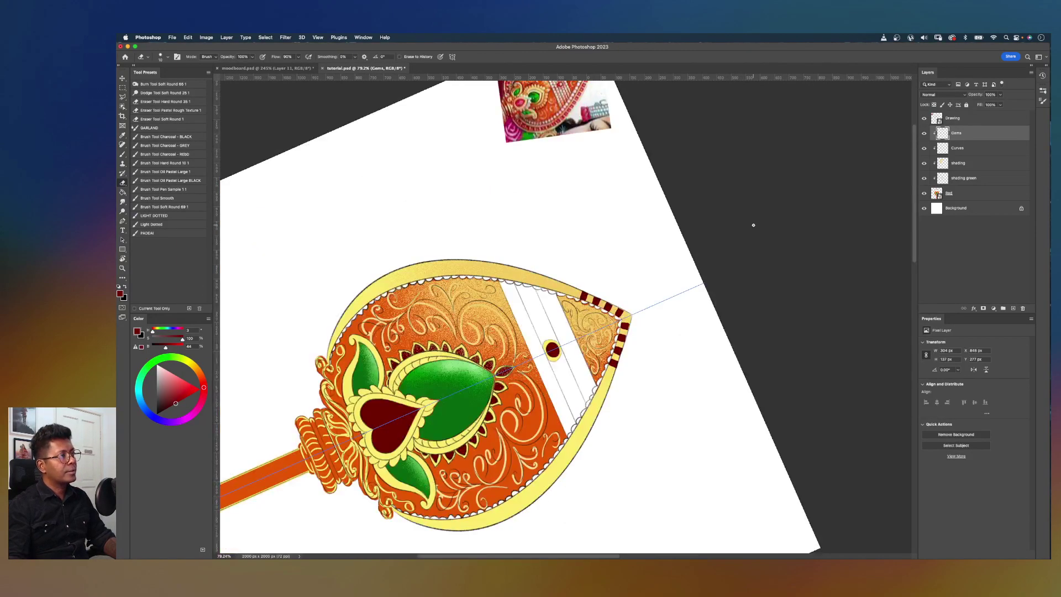
pyautogui.scroll(9, 754, 224)
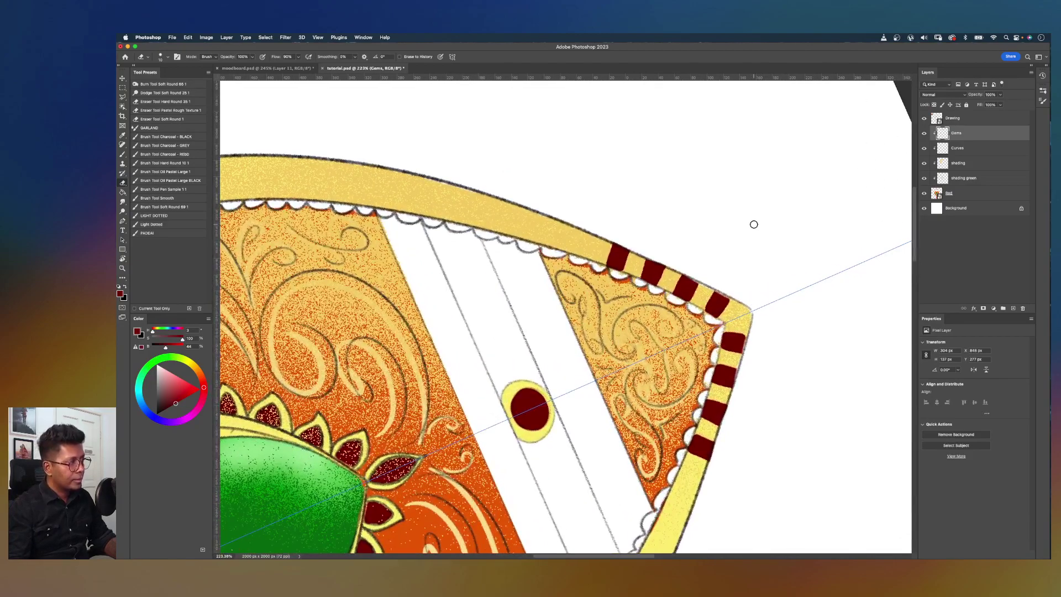
pyautogui.press('b')
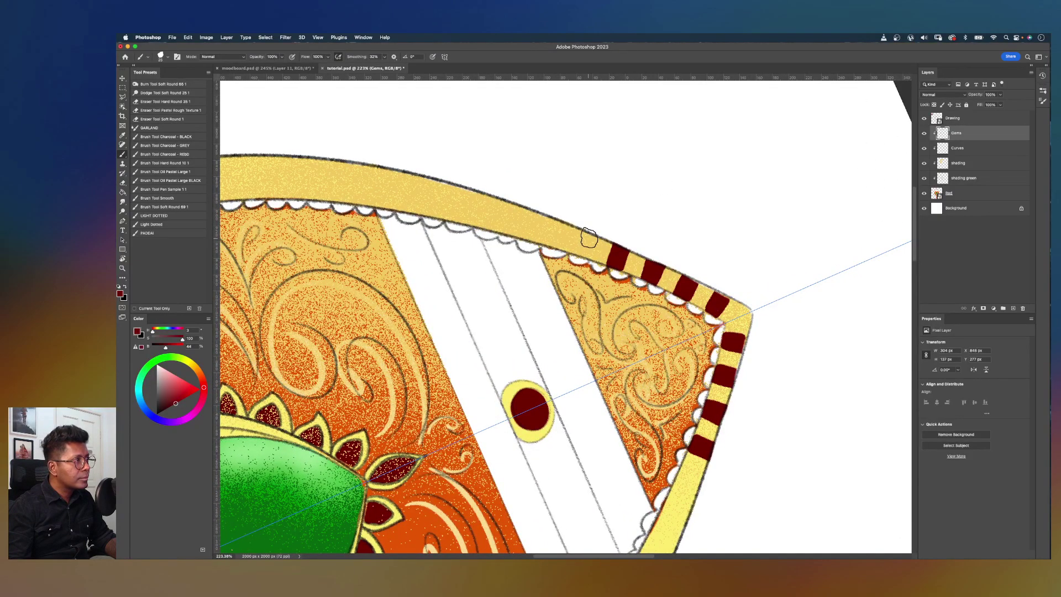
pyautogui.moveTo(589, 234)
pyautogui.mouseDown()
pyautogui.moveTo(576, 257)
pyautogui.moveTo(578, 238)
pyautogui.mouseUp()
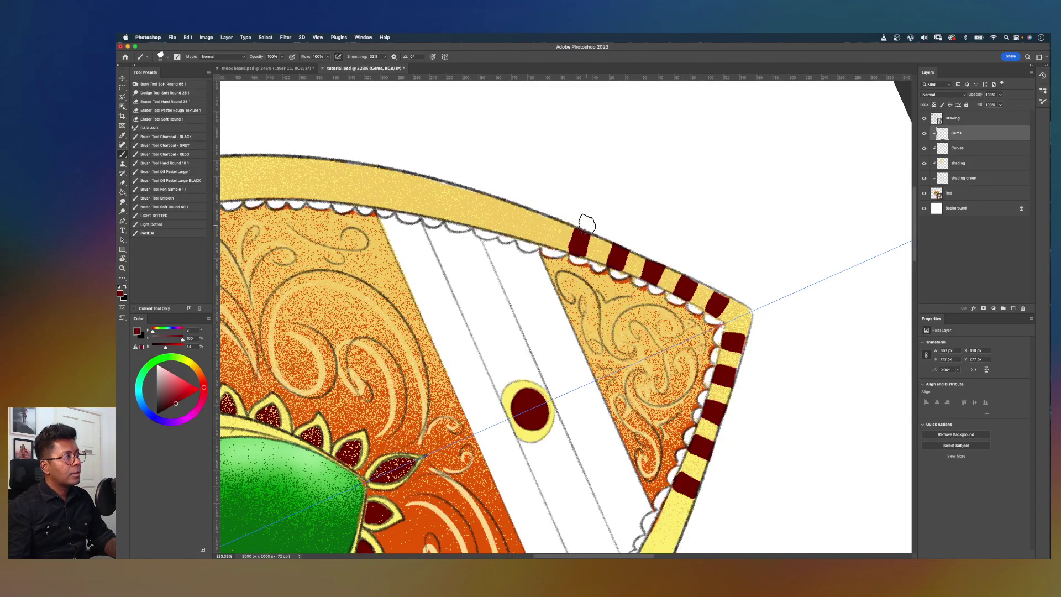
pyautogui.scroll(5, 696, 107)
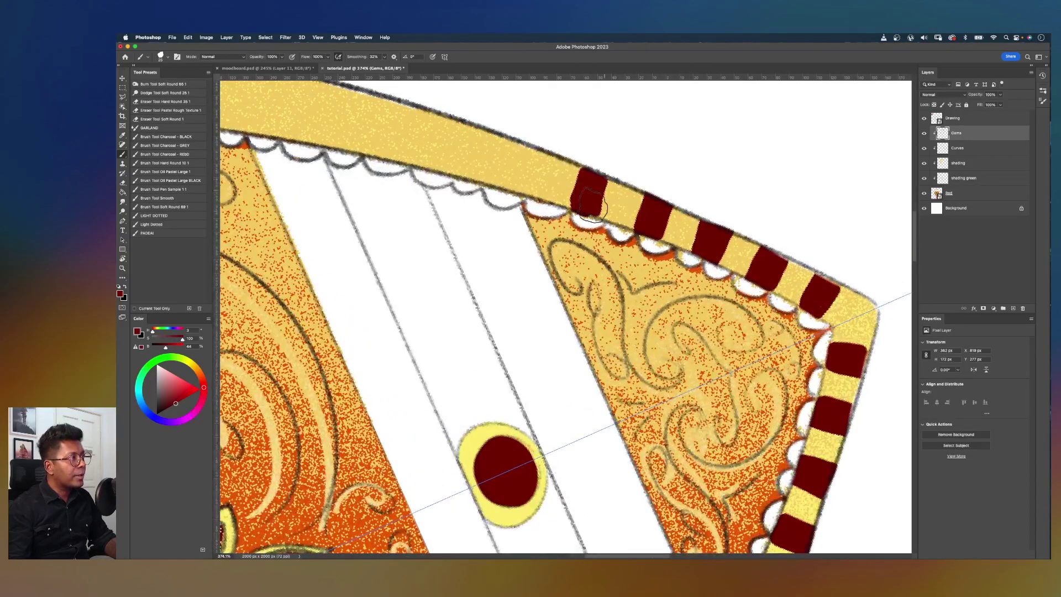
pyautogui.moveTo(574, 204); pyautogui.dragTo(573, 209)
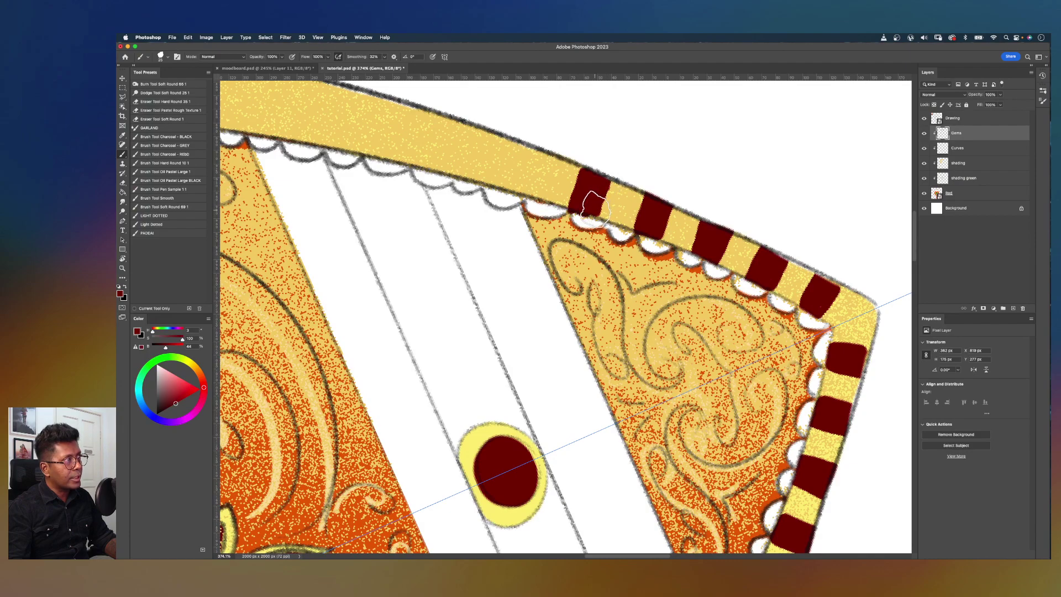
pyautogui.press('e')
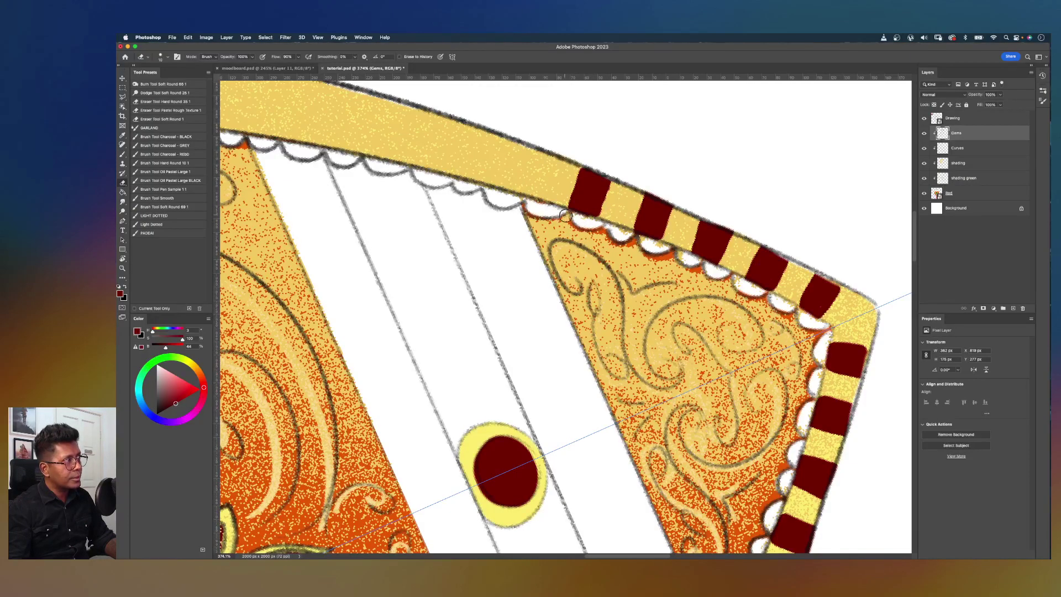
# Step: Paint the sixth and seventh mirrored pairs of maroon gem blocks on the border alongside the white band
pyautogui.scroll(-5, 593, 231)
pyautogui.scroll(4, 593, 230)
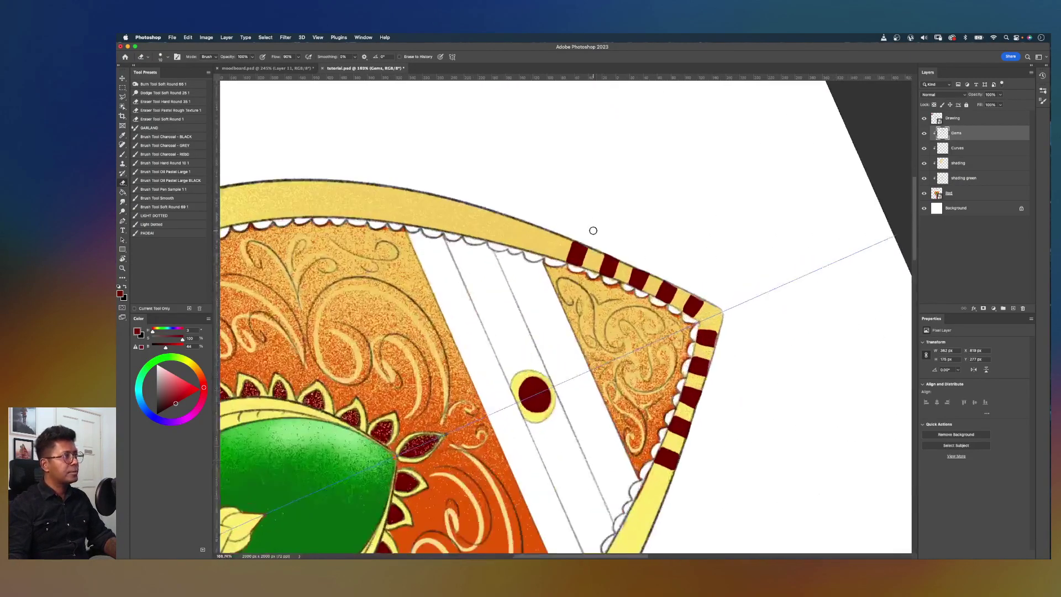
pyautogui.press('b')
pyautogui.moveTo(539, 180)
pyautogui.mouseDown()
pyautogui.moveTo(528, 209)
pyautogui.moveTo(513, 213)
pyautogui.moveTo(528, 168)
pyautogui.moveTo(536, 181)
pyautogui.moveTo(525, 203)
pyautogui.mouseUp()
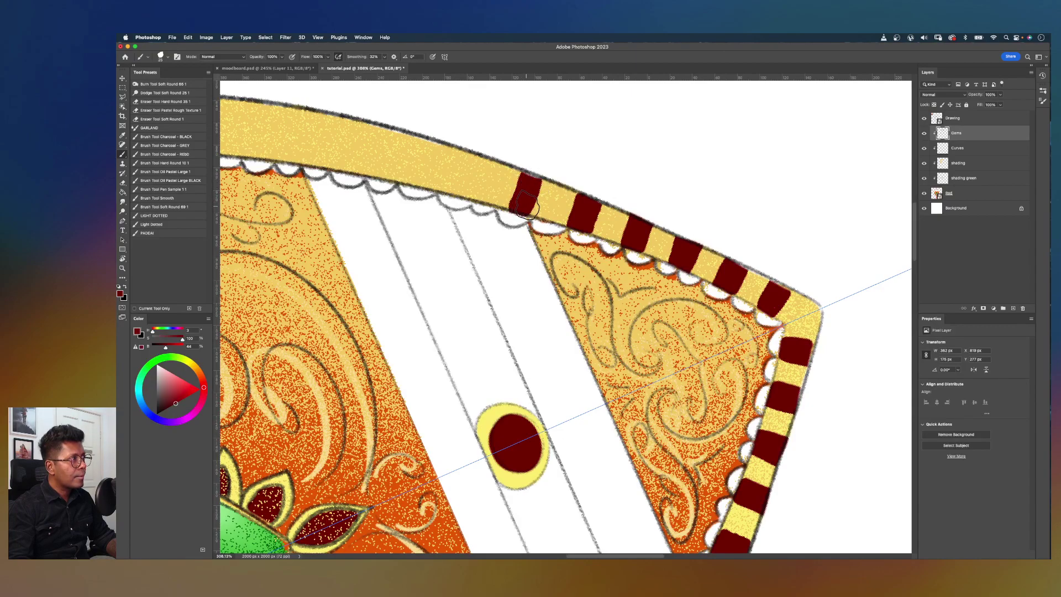
pyautogui.moveTo(475, 194)
pyautogui.mouseDown()
pyautogui.moveTo(490, 161)
pyautogui.moveTo(471, 151)
pyautogui.moveTo(457, 196)
pyautogui.moveTo(472, 198)
pyautogui.moveTo(480, 171)
pyautogui.moveTo(464, 195)
pyautogui.moveTo(478, 161)
pyautogui.moveTo(457, 203)
pyautogui.mouseUp()
pyautogui.press('e')
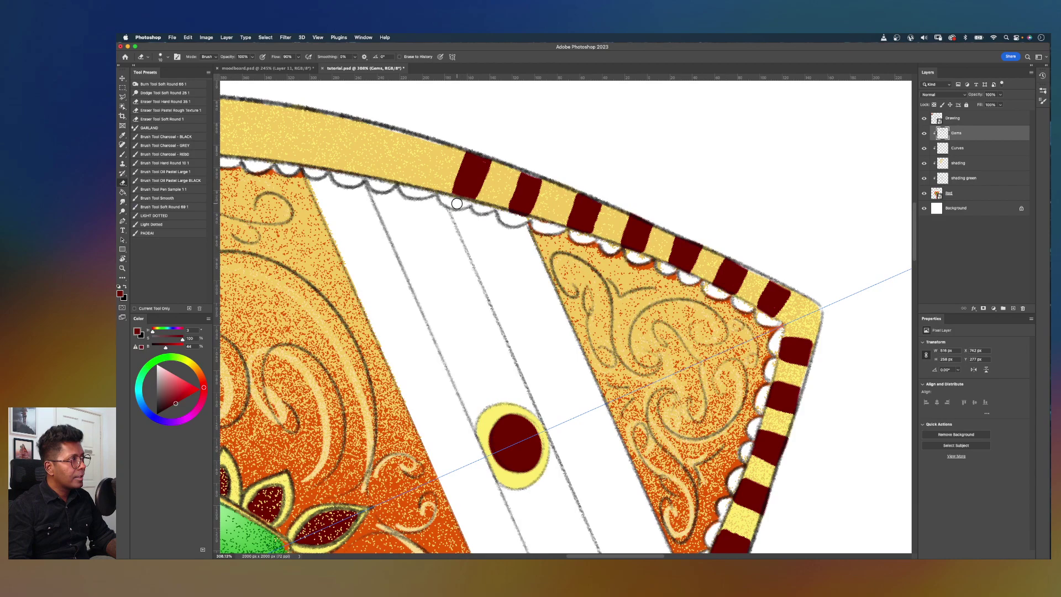
# Step: Paint the eighth and ninth mirrored pairs of maroon gem blocks, extending the row to the white band's lower edge
pyautogui.press('r')
pyautogui.click(227, 57)
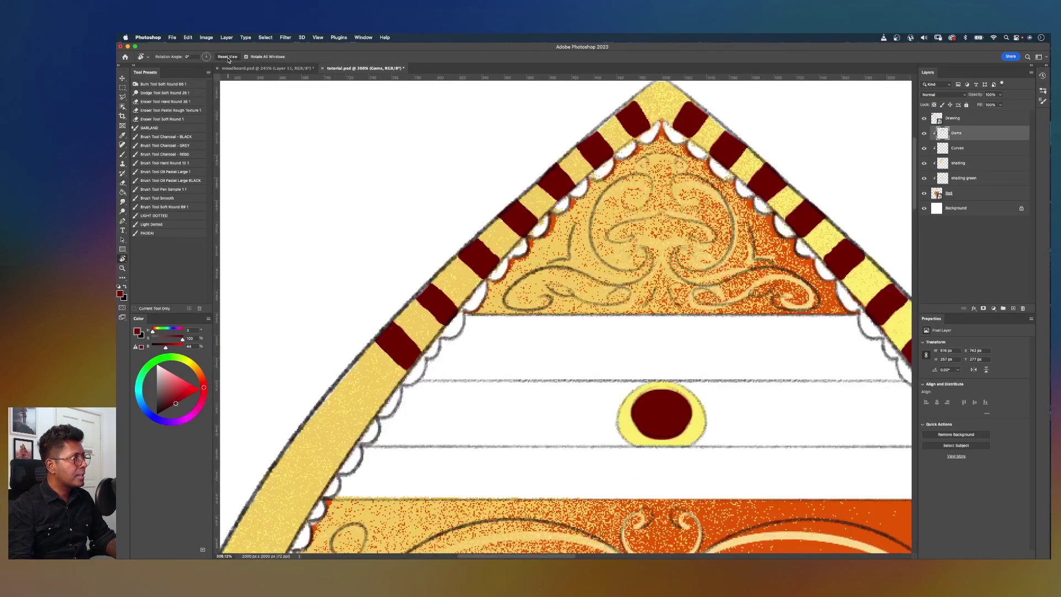
pyautogui.scroll(-5, 444, 175)
pyautogui.scroll(2, 444, 175)
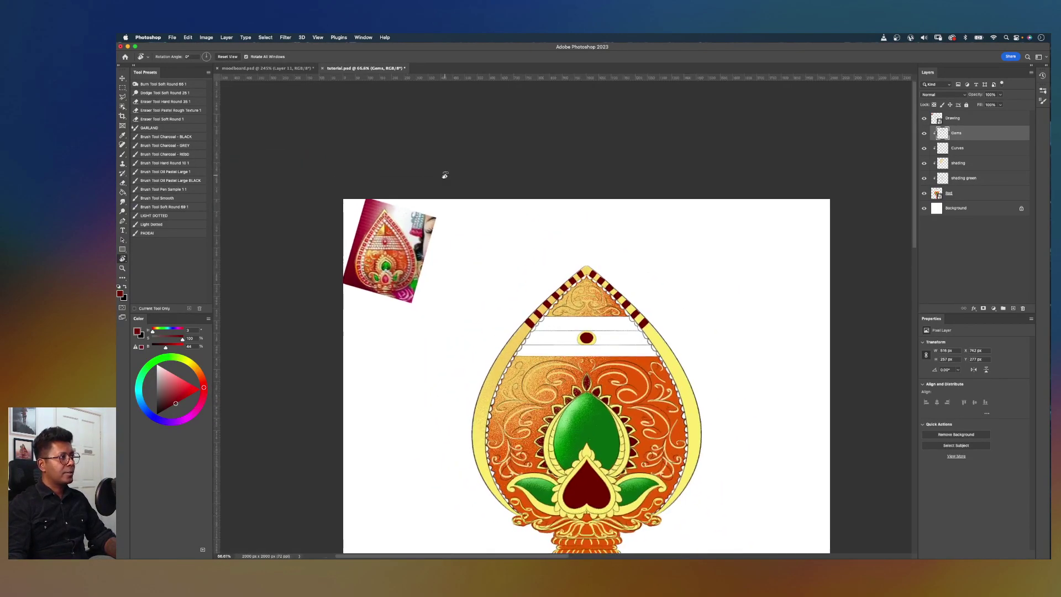
pyautogui.scroll(5, 569, 196)
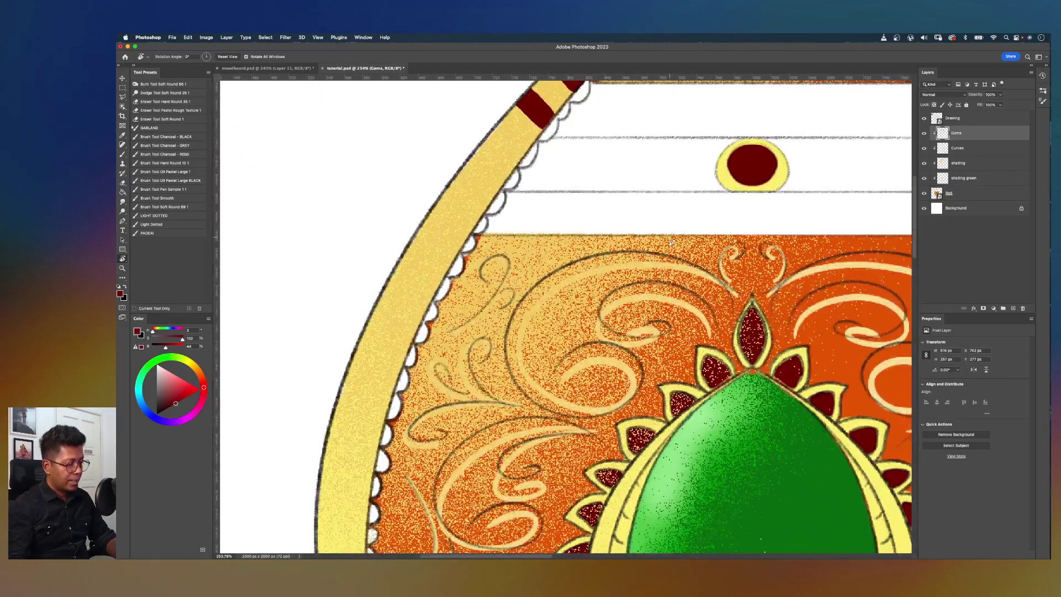
pyautogui.moveTo(672, 242)
pyautogui.mouseDown()
pyautogui.moveTo(681, 371)
pyautogui.moveTo(663, 230)
pyautogui.moveTo(681, 233)
pyautogui.mouseUp()
pyautogui.press('b')
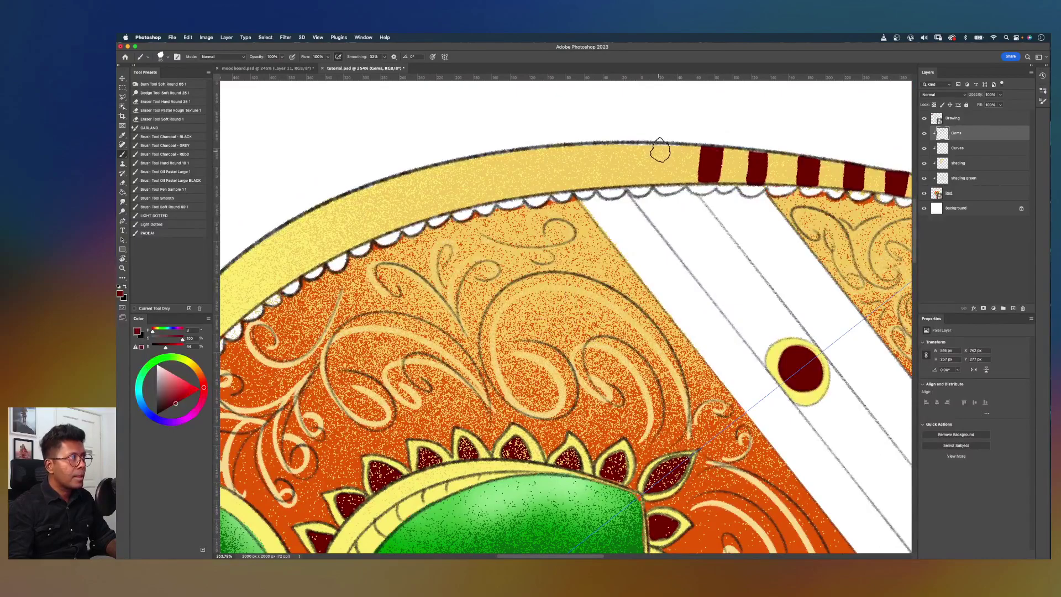
pyautogui.moveTo(667, 147)
pyautogui.mouseDown()
pyautogui.moveTo(662, 182)
pyautogui.moveTo(648, 182)
pyautogui.moveTo(652, 138)
pyautogui.moveTo(658, 169)
pyautogui.mouseUp()
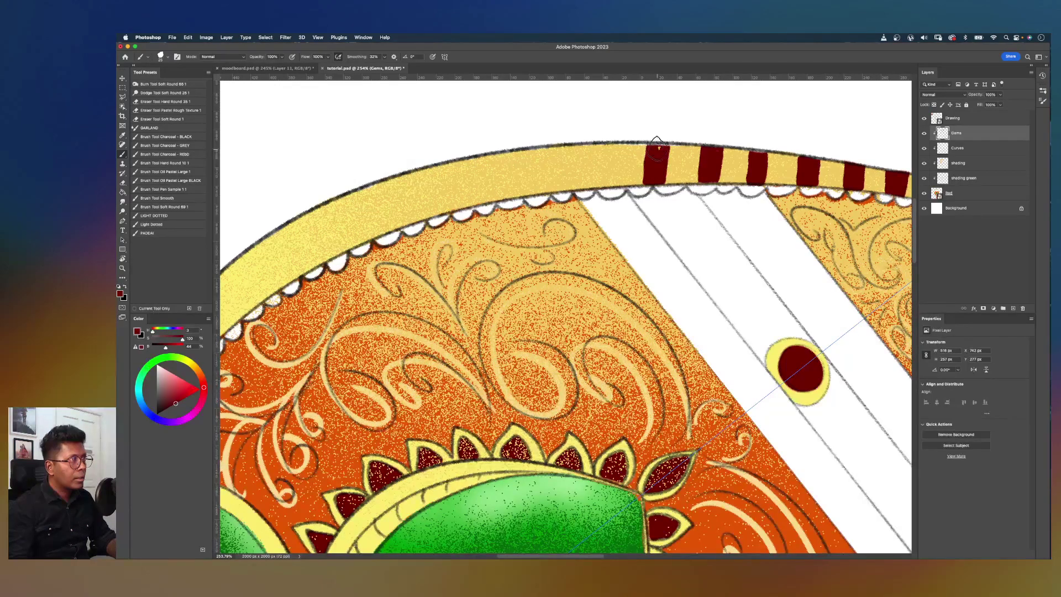
pyautogui.moveTo(618, 146); pyautogui.dragTo(617, 186)
pyautogui.press('super+z')
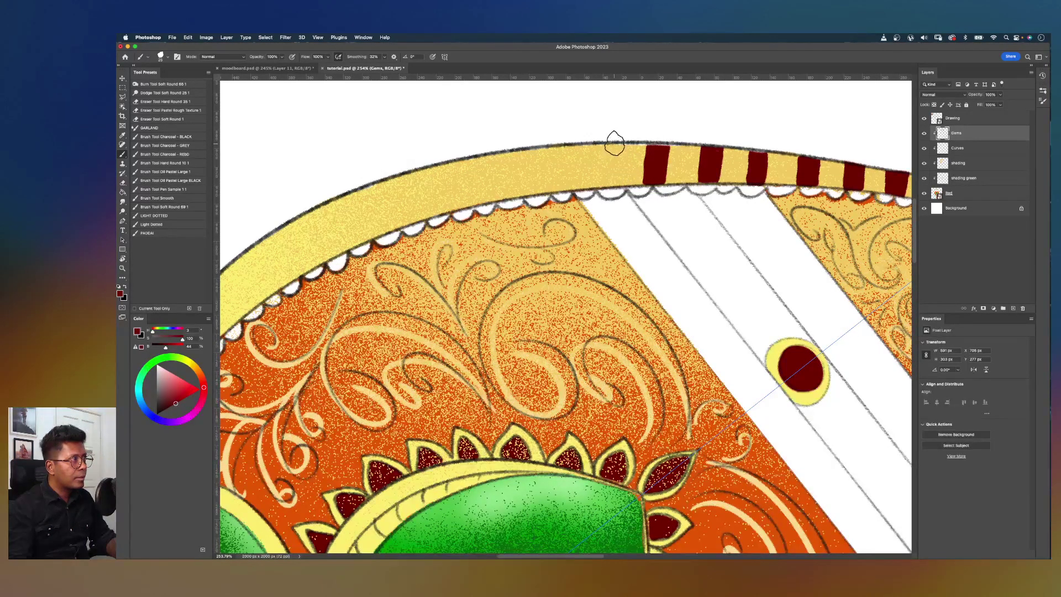
pyautogui.moveTo(612, 148)
pyautogui.mouseDown()
pyautogui.moveTo(612, 185)
pyautogui.moveTo(600, 186)
pyautogui.moveTo(597, 137)
pyautogui.moveTo(606, 167)
pyautogui.mouseUp()
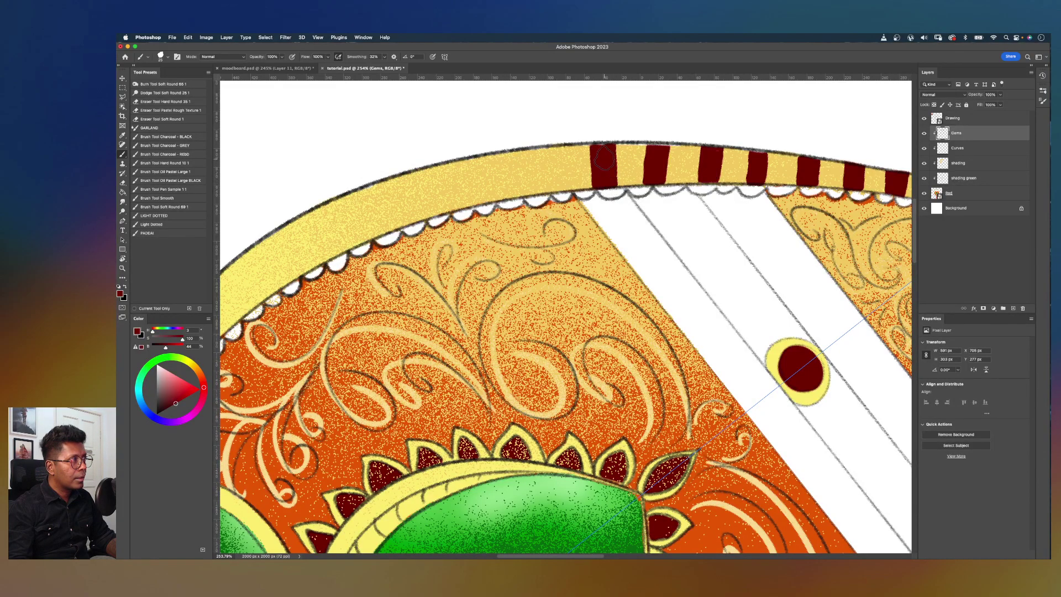
# Step: Paint the tenth mirrored pair of maroon gem blocks on the border just below the white band
pyautogui.moveTo(555, 148)
pyautogui.mouseDown()
pyautogui.moveTo(561, 188)
pyautogui.moveTo(544, 191)
pyautogui.moveTo(538, 172)
pyautogui.moveTo(540, 146)
pyautogui.moveTo(553, 147)
pyautogui.moveTo(555, 179)
pyautogui.mouseUp()
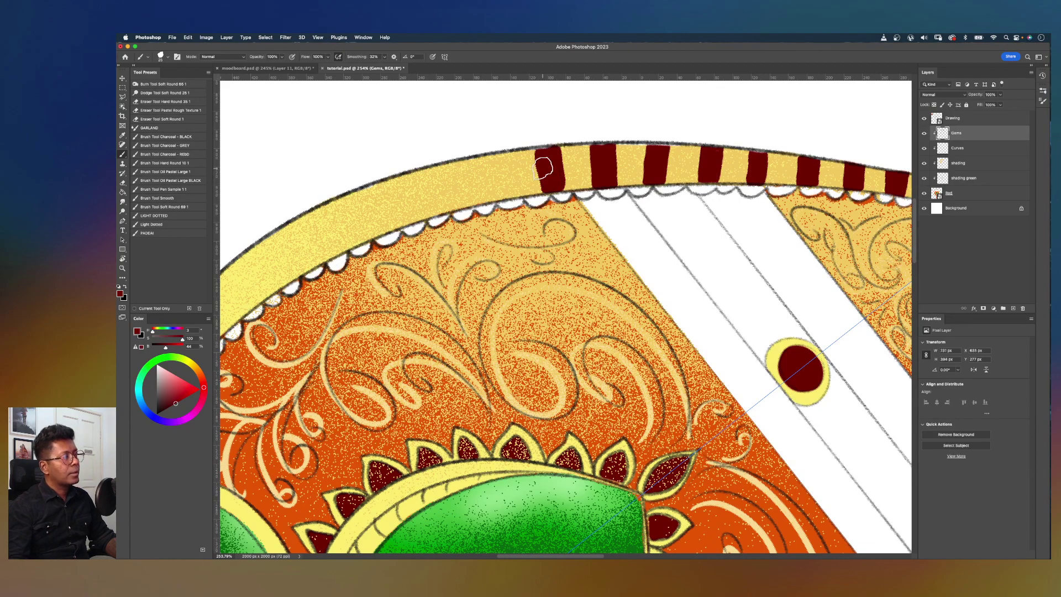
pyautogui.scroll(-5, 550, 171)
pyautogui.scroll(-2, 543, 168)
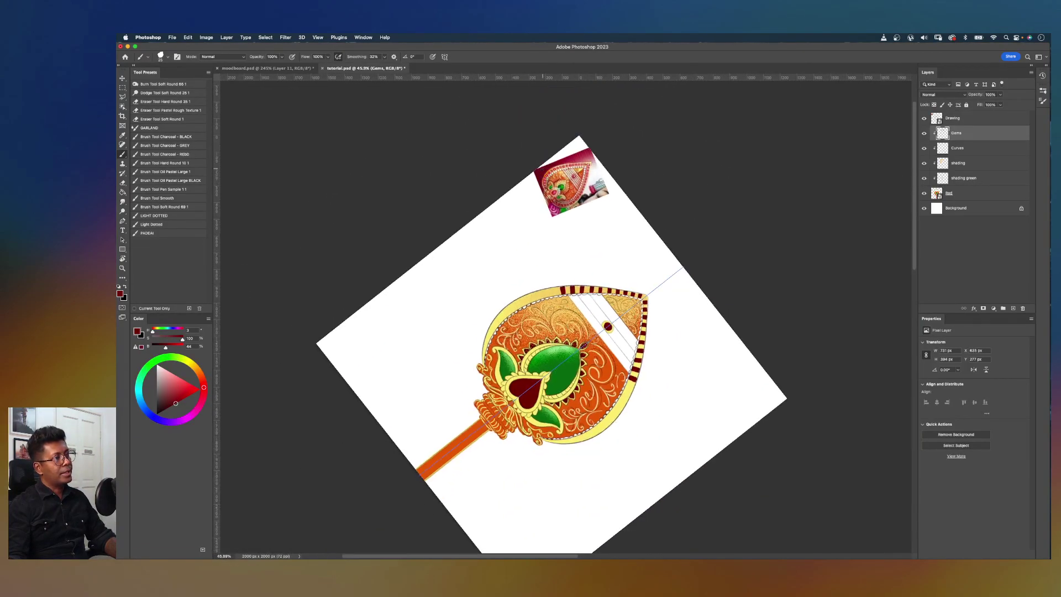
pyautogui.scroll(6, 539, 168)
pyautogui.scroll(3, 536, 166)
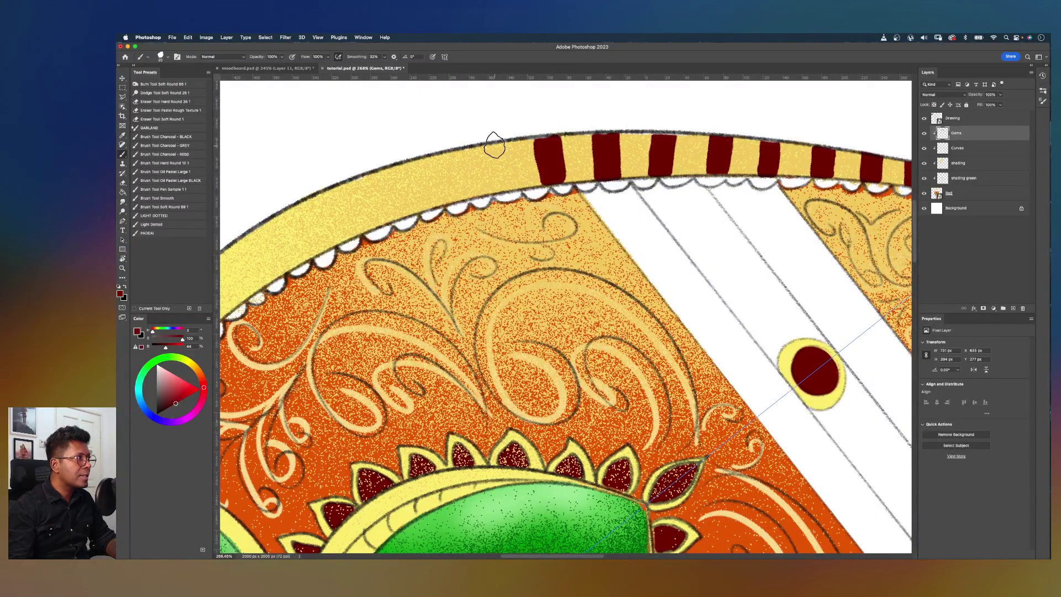
# Step: Paint the eleventh and twelfth mirrored pairs of maroon gem blocks along the border and straighten their edges
pyautogui.moveTo(498, 145)
pyautogui.mouseDown()
pyautogui.moveTo(504, 188)
pyautogui.moveTo(481, 189)
pyautogui.moveTo(471, 152)
pyautogui.moveTo(503, 189)
pyautogui.moveTo(480, 191)
pyautogui.moveTo(475, 162)
pyautogui.moveTo(481, 145)
pyautogui.moveTo(495, 147)
pyautogui.mouseUp()
pyautogui.press('super+z')
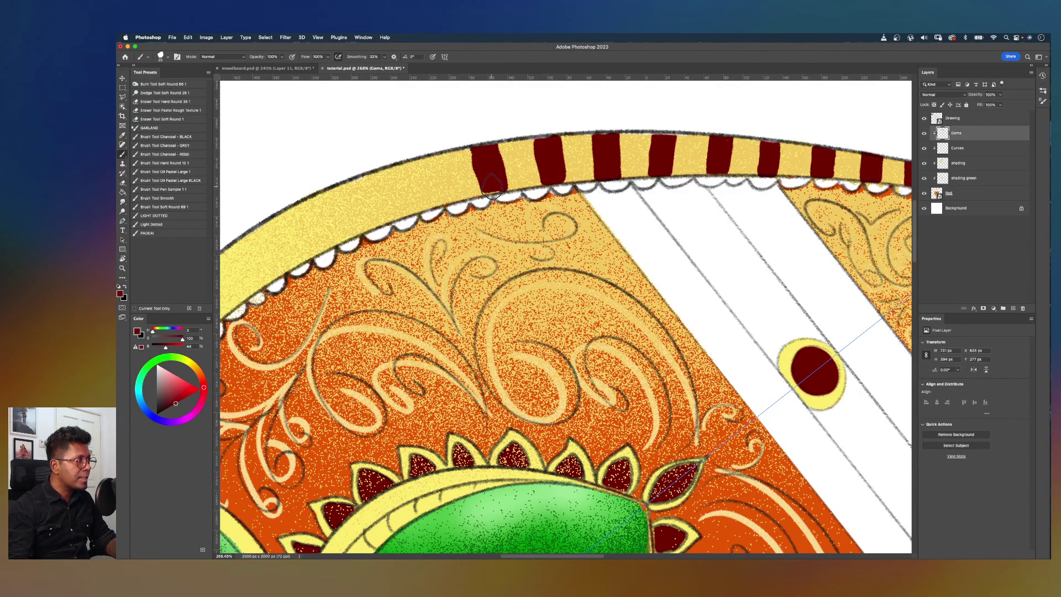
pyautogui.moveTo(497, 192); pyautogui.dragTo(482, 191)
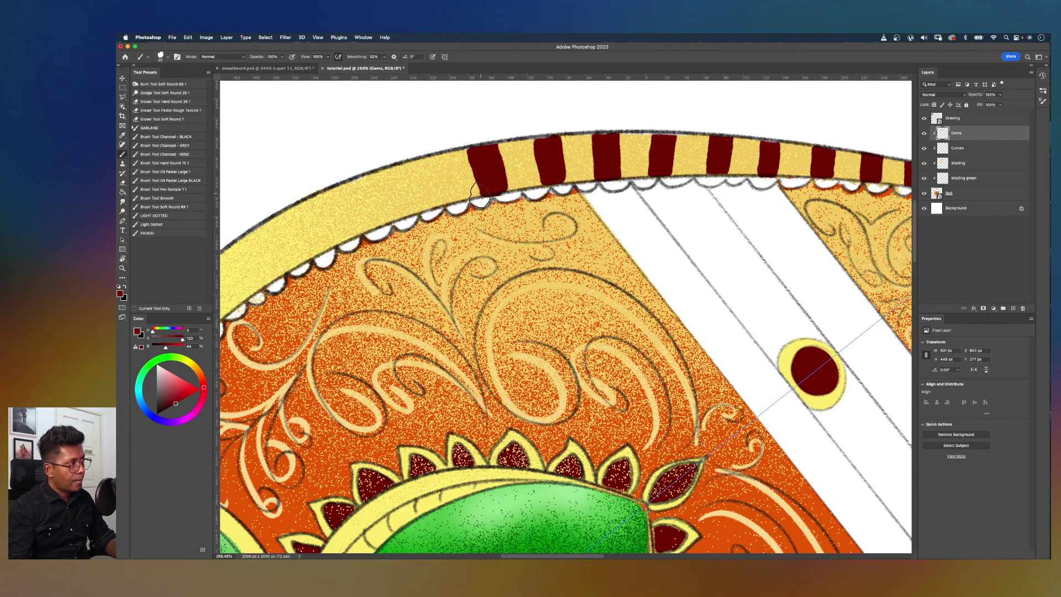
pyautogui.press('e')
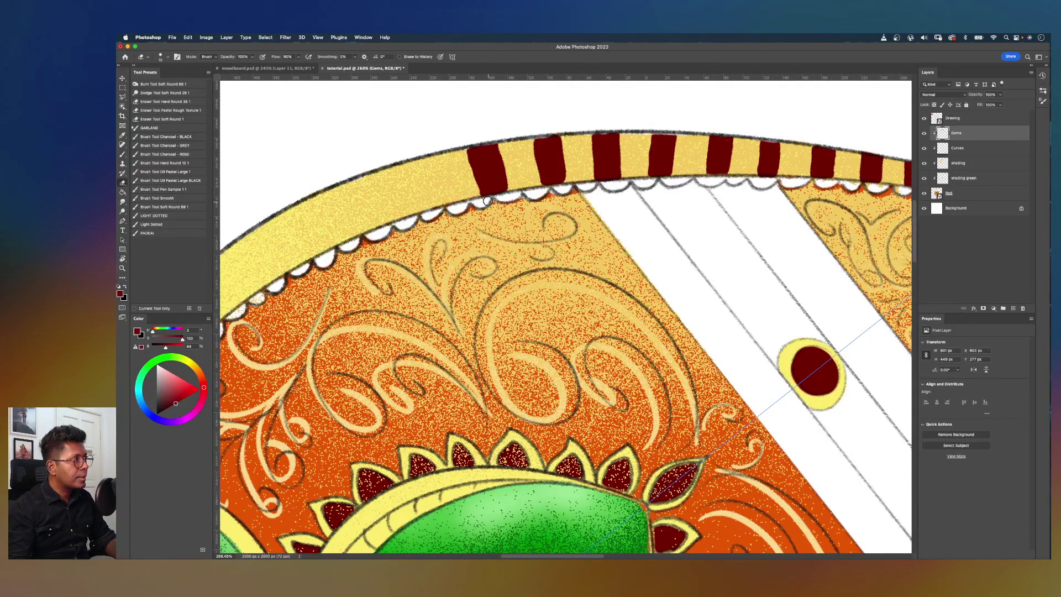
pyautogui.press('b')
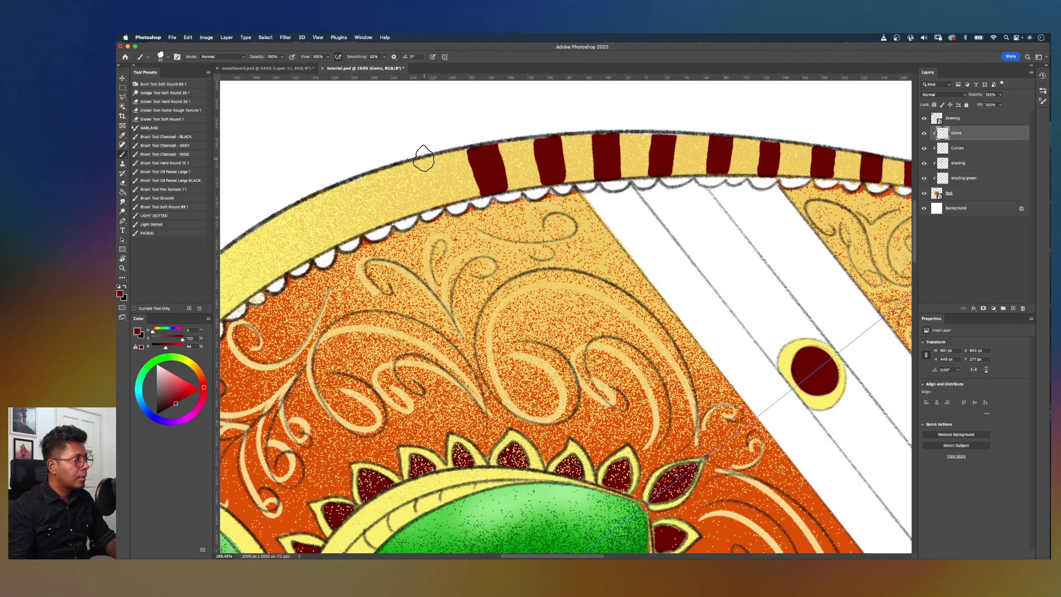
pyautogui.moveTo(423, 157)
pyautogui.mouseDown()
pyautogui.moveTo(441, 202)
pyautogui.moveTo(421, 208)
pyautogui.moveTo(404, 162)
pyautogui.moveTo(413, 158)
pyautogui.moveTo(435, 198)
pyautogui.mouseUp()
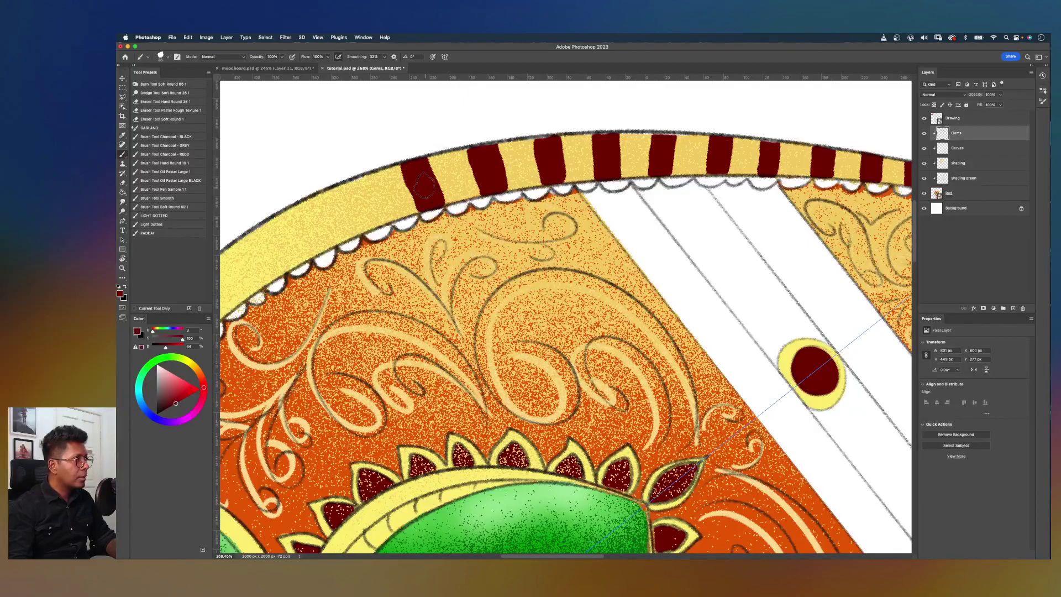
pyautogui.moveTo(404, 164)
pyautogui.mouseDown()
pyautogui.moveTo(423, 205)
pyautogui.moveTo(403, 156)
pyautogui.mouseUp()
# Step: Paint the thirteenth mirrored pair of maroon gem blocks on the border, leaving a yellow gap after the twelfth
pyautogui.moveTo(467, 206); pyautogui.dragTo(630, 162)
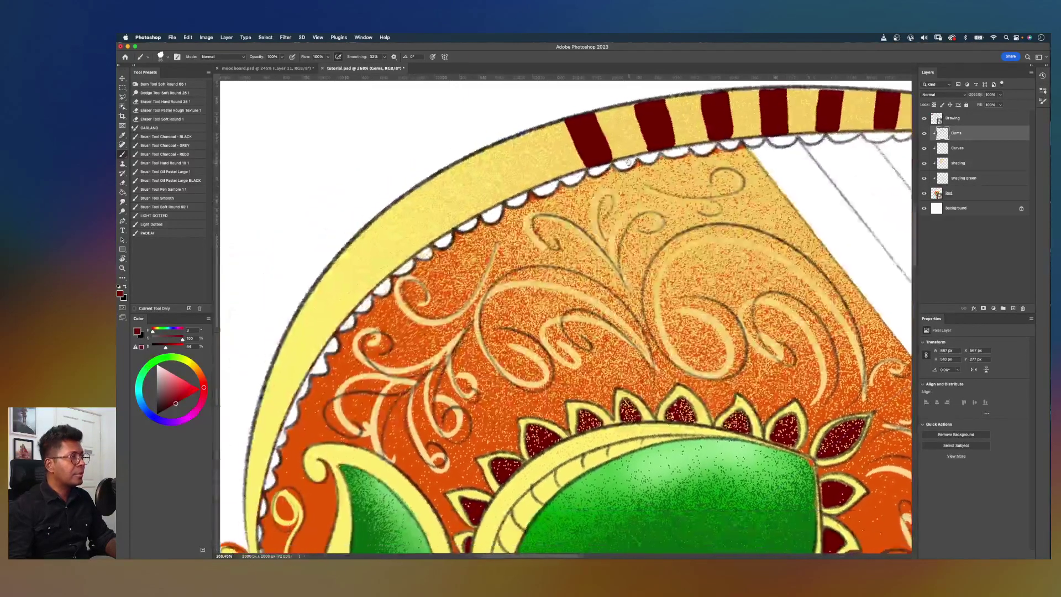
pyautogui.press('r')
pyautogui.moveTo(634, 276)
pyautogui.mouseDown()
pyautogui.moveTo(597, 289)
pyautogui.moveTo(609, 315)
pyautogui.mouseUp()
pyautogui.press('b')
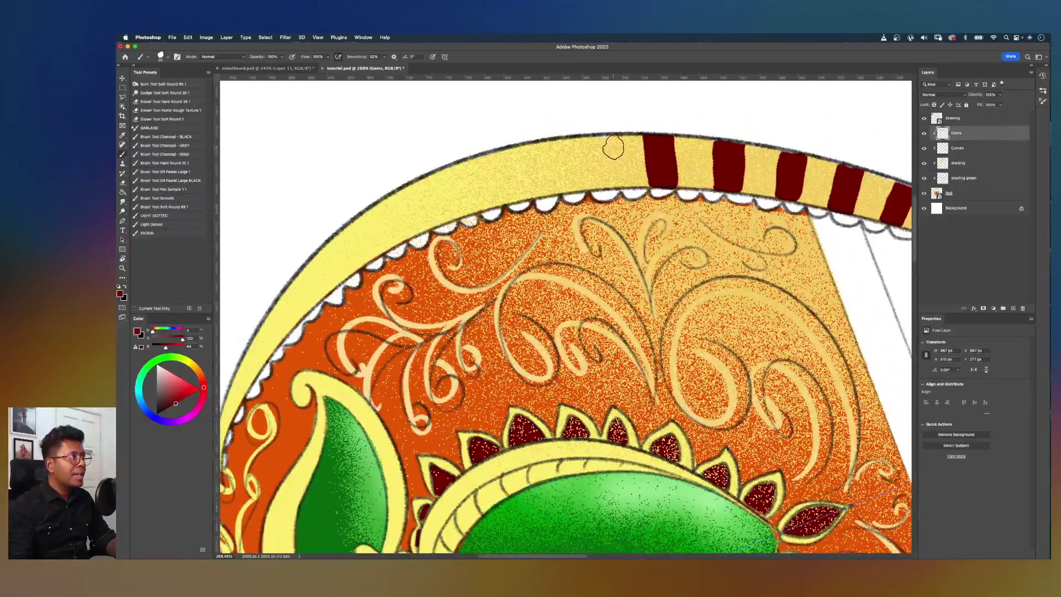
pyautogui.moveTo(597, 136)
pyautogui.mouseDown()
pyautogui.moveTo(600, 188)
pyautogui.moveTo(610, 187)
pyautogui.moveTo(600, 130)
pyautogui.moveTo(584, 136)
pyautogui.moveTo(588, 185)
pyautogui.moveTo(606, 185)
pyautogui.mouseUp()
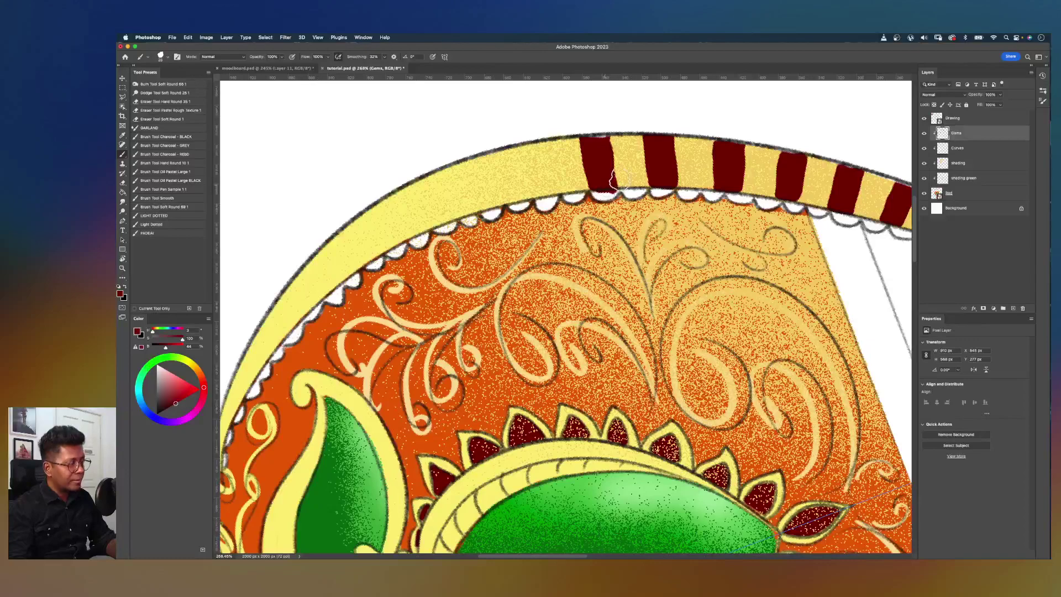
pyautogui.press('e')
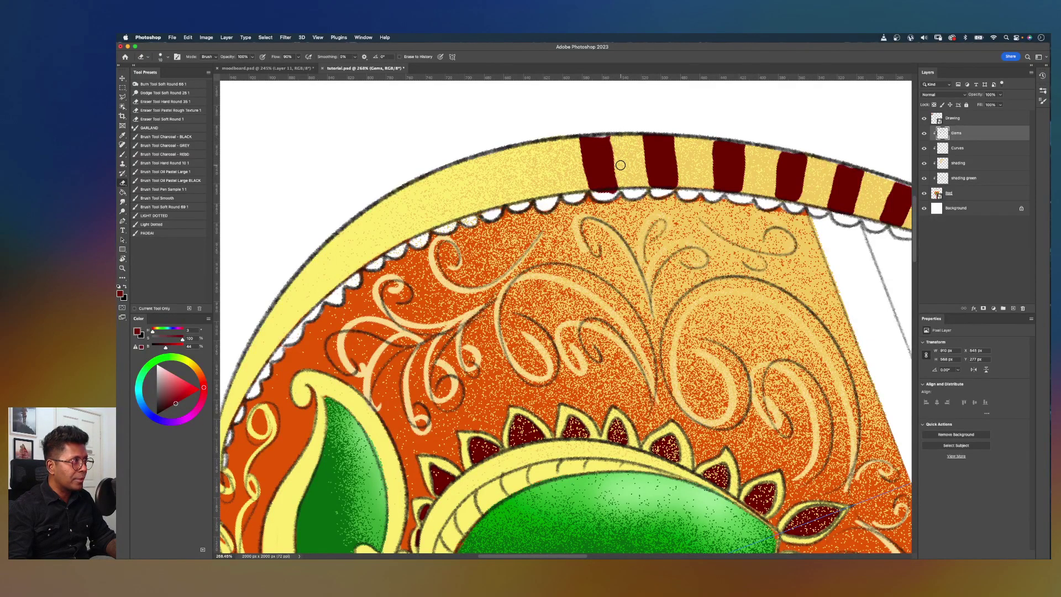
pyautogui.moveTo(626, 184); pyautogui.dragTo(614, 158)
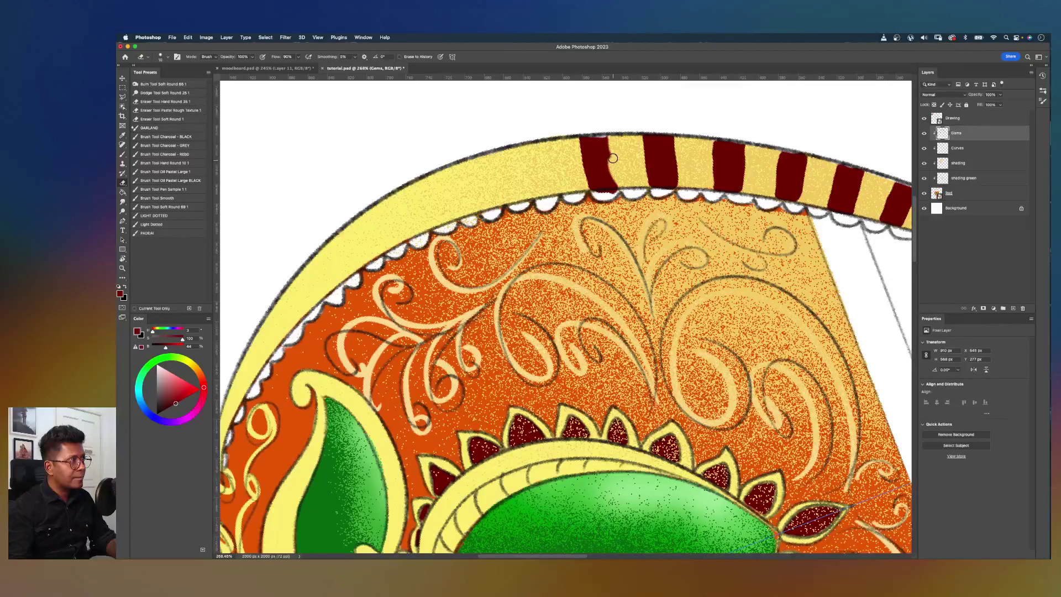
pyautogui.press('super+z')
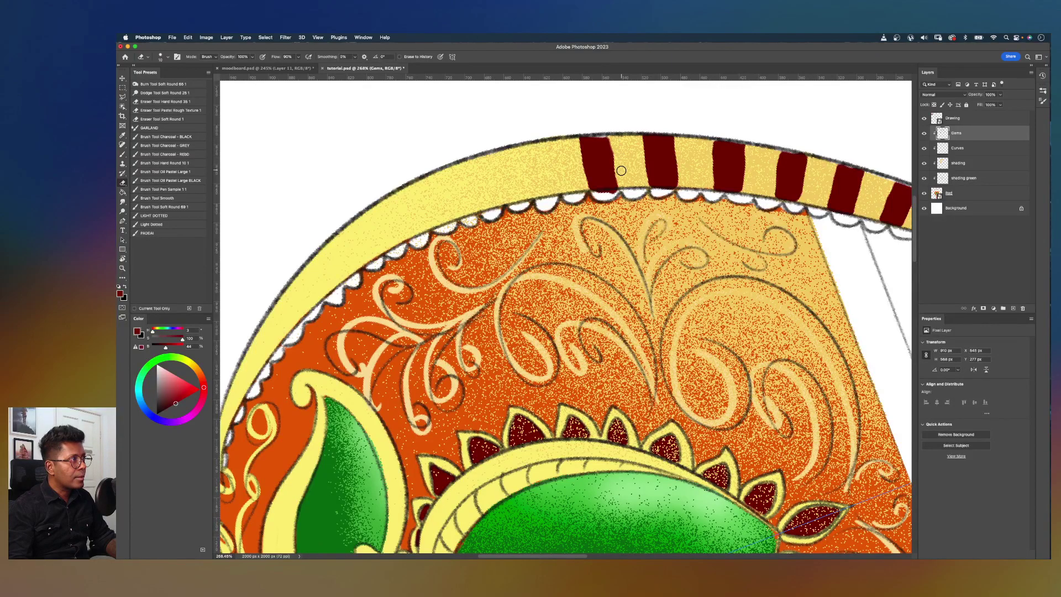
pyautogui.press('super+z')
# Step: Lasso the yellow gap beside the thirteenth gem block and erase the maroon inside it to get a straight edge
pyautogui.press('l')
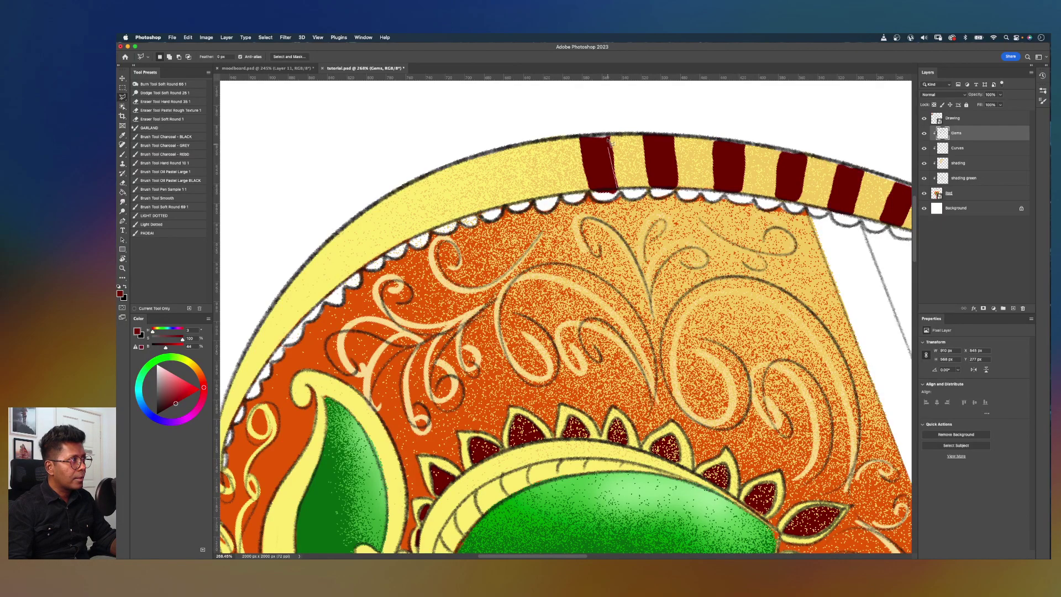
pyautogui.moveTo(624, 128); pyautogui.dragTo(629, 194)
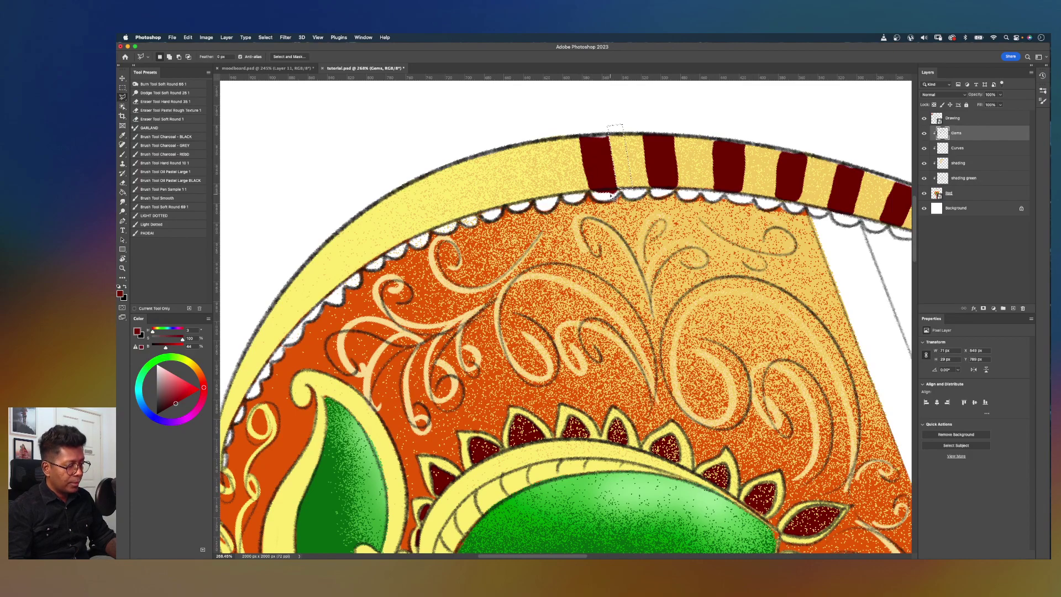
pyautogui.press('e')
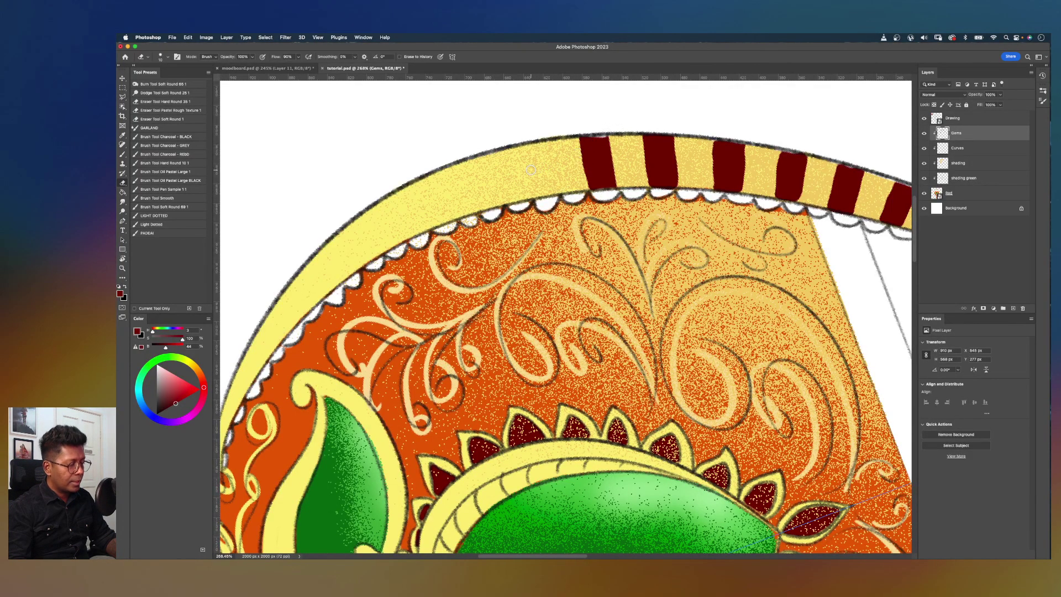
# Step: Paint the fourteenth and fifteenth mirrored pairs of maroon gem blocks, following the border's curve
pyautogui.press('b')
pyautogui.moveTo(532, 142); pyautogui.dragTo(552, 195)
pyautogui.hotkey('ctrl', 'z')
pyautogui.moveTo(532, 144)
pyautogui.mouseDown()
pyautogui.moveTo(547, 196)
pyautogui.moveTo(524, 197)
pyautogui.moveTo(507, 148)
pyautogui.moveTo(542, 191)
pyautogui.moveTo(518, 148)
pyautogui.moveTo(473, 177)
pyautogui.moveTo(485, 204)
pyautogui.moveTo(476, 212)
pyautogui.moveTo(456, 163)
pyautogui.moveTo(474, 204)
pyautogui.mouseUp()
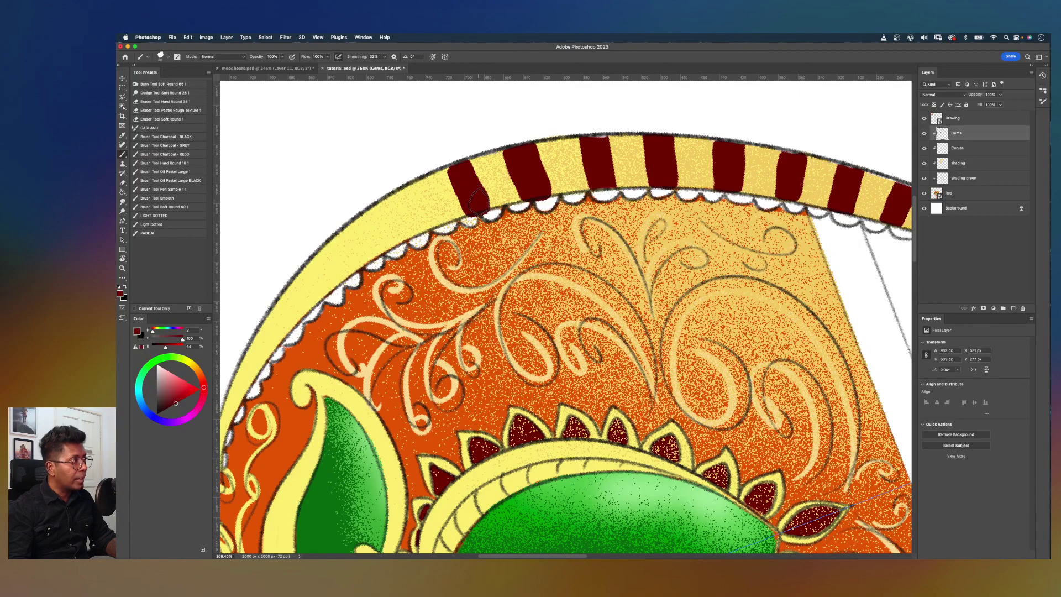
pyautogui.press('e')
# Step: Paint the sixteenth, seventeenth and eighteenth mirrored pairs of maroon gem blocks where the border starts to narrow
pyautogui.moveTo(472, 221); pyautogui.dragTo(631, 170)
pyautogui.press('b')
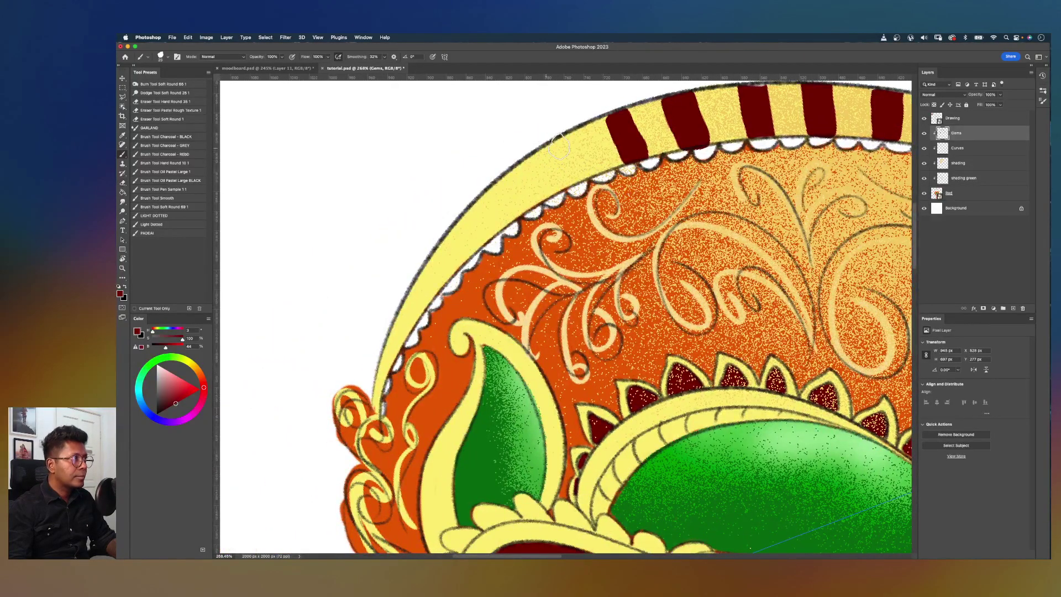
pyautogui.moveTo(562, 138)
pyautogui.mouseDown()
pyautogui.moveTo(583, 182)
pyautogui.moveTo(553, 156)
pyautogui.moveTo(558, 141)
pyautogui.moveTo(572, 168)
pyautogui.mouseUp()
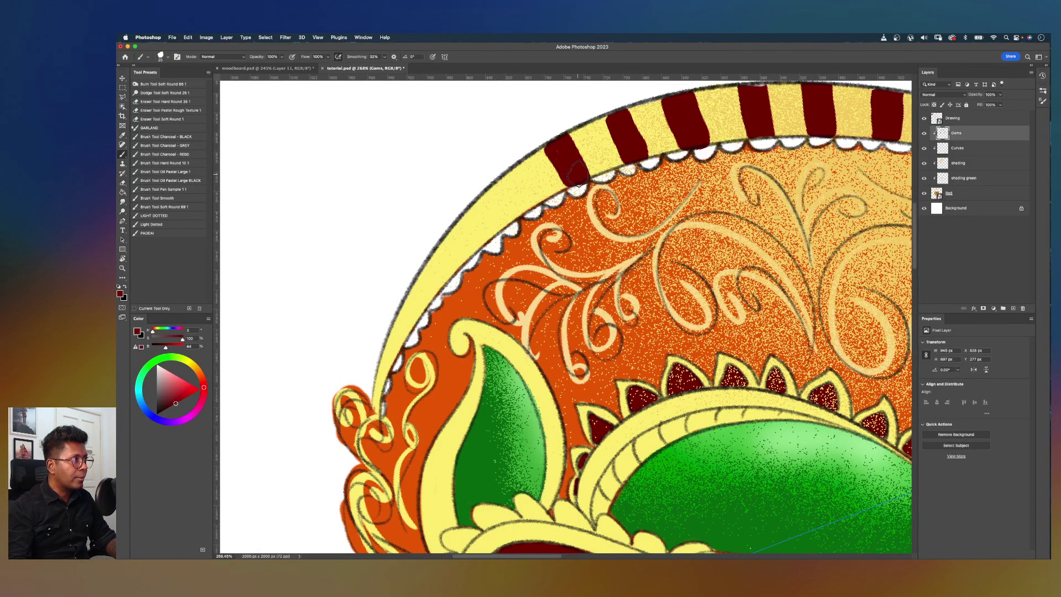
pyautogui.moveTo(516, 165)
pyautogui.mouseDown()
pyautogui.moveTo(536, 203)
pyautogui.moveTo(509, 169)
pyautogui.moveTo(530, 203)
pyautogui.moveTo(509, 172)
pyautogui.mouseUp()
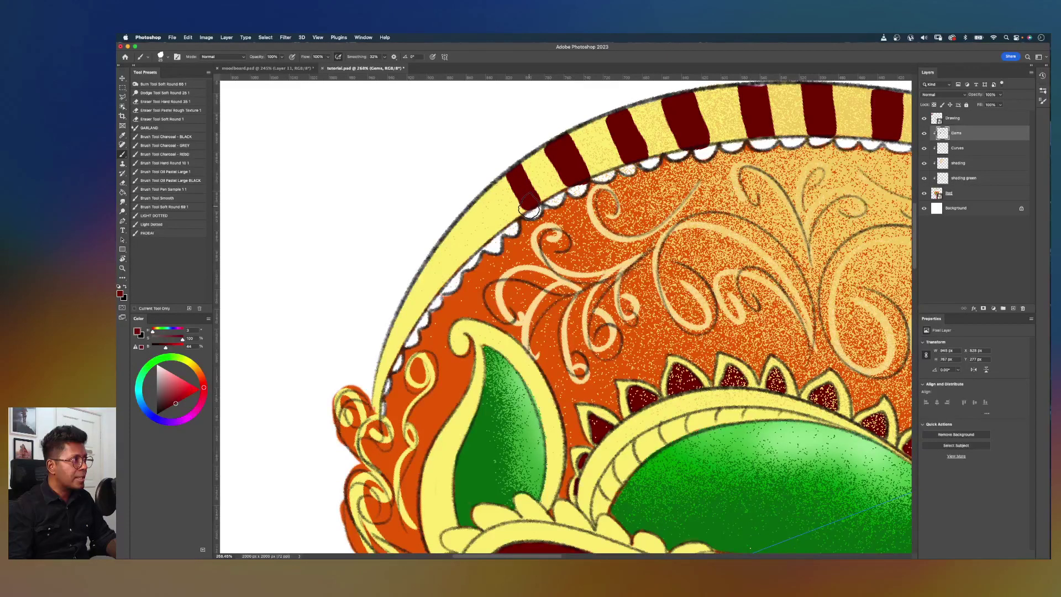
pyautogui.moveTo(503, 221)
pyautogui.mouseDown()
pyautogui.moveTo(479, 192)
pyautogui.moveTo(473, 206)
pyautogui.moveTo(494, 235)
pyautogui.moveTo(502, 229)
pyautogui.moveTo(477, 197)
pyautogui.moveTo(503, 224)
pyautogui.mouseUp()
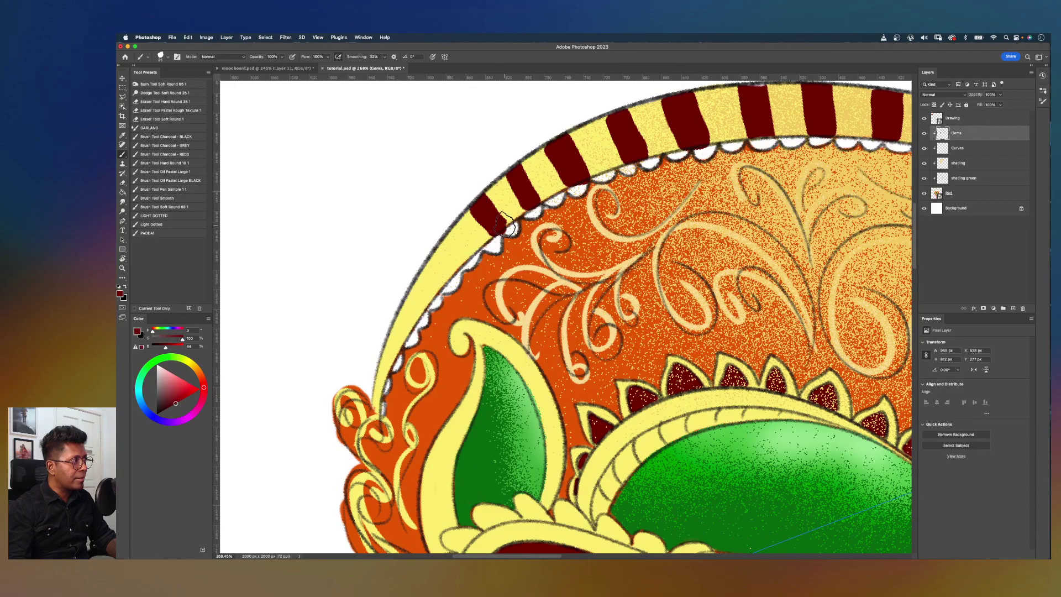
# Step: Lasso the gap beside the eighteenth gem block and erase the excess maroon along its edge
pyautogui.press('l')
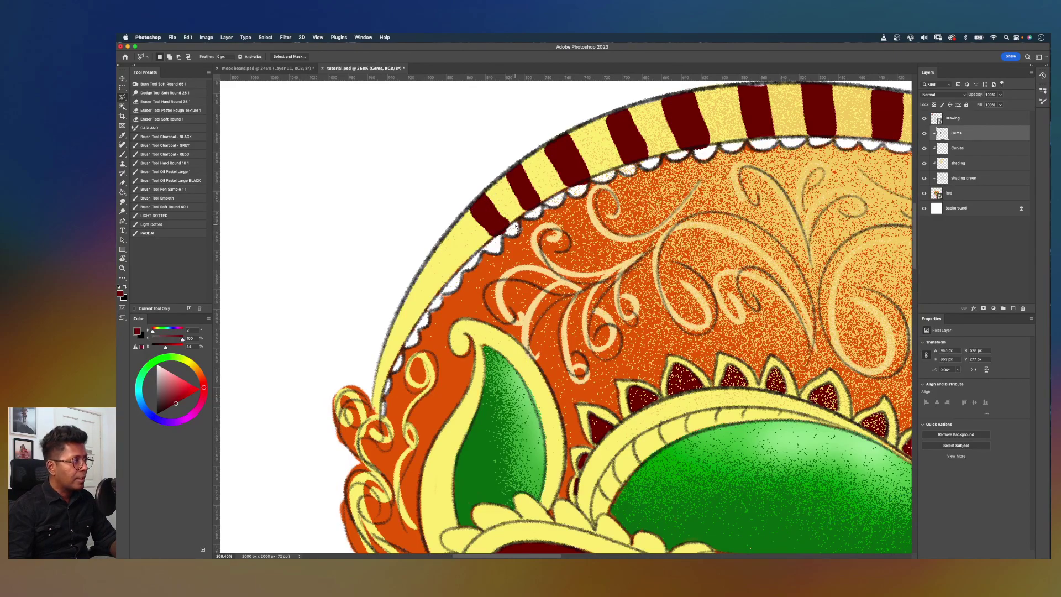
pyautogui.click(490, 180)
pyautogui.doubleClick(504, 237)
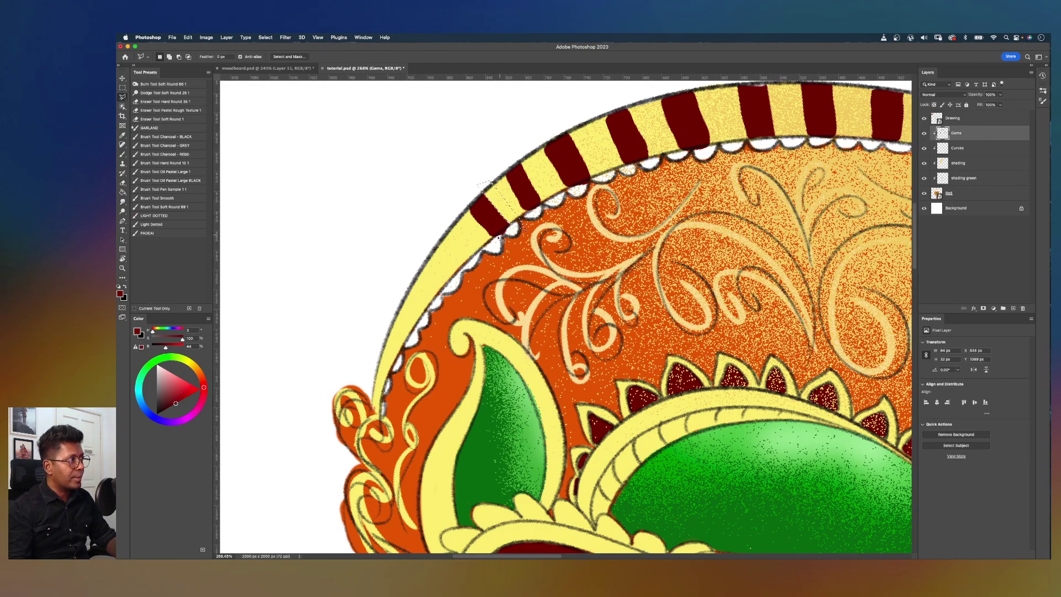
pyautogui.press('e')
# Step: Paint the remaining mirrored gem blocks progressively smaller, down to the border's thin end at the scrolls
pyautogui.press('b')
pyautogui.moveTo(443, 240)
pyautogui.mouseDown()
pyautogui.moveTo(462, 262)
pyautogui.moveTo(468, 254)
pyautogui.moveTo(446, 233)
pyautogui.moveTo(461, 265)
pyautogui.moveTo(439, 242)
pyautogui.moveTo(459, 265)
pyautogui.moveTo(480, 266)
pyautogui.moveTo(427, 289)
pyautogui.moveTo(427, 301)
pyautogui.moveTo(412, 286)
pyautogui.moveTo(430, 293)
pyautogui.moveTo(411, 325)
pyautogui.moveTo(400, 309)
pyautogui.moveTo(414, 318)
pyautogui.moveTo(387, 339)
pyautogui.moveTo(398, 348)
pyautogui.moveTo(388, 336)
pyautogui.moveTo(375, 401)
pyautogui.mouseUp()
pyautogui.press('e')
pyautogui.press('b')
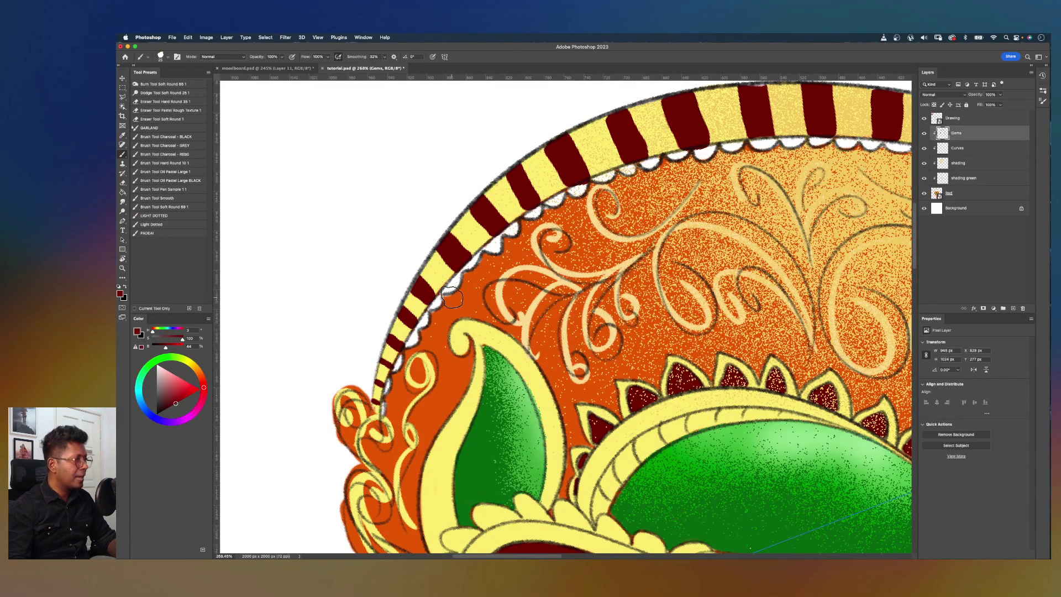
# Step: Reset the canvas rotation and examine the finished gem border on the whole upright spear
pyautogui.press('r')
pyautogui.press('super+minus')
pyautogui.press('super+minus')
pyautogui.press('super+minus')
pyautogui.press('super+minus')
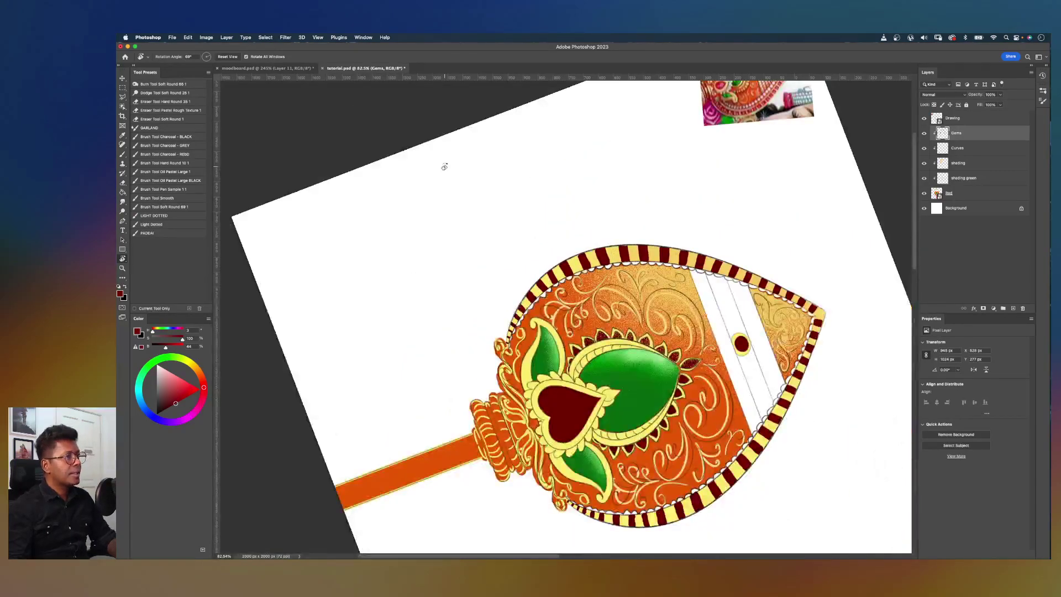
pyautogui.click(227, 56)
pyautogui.moveTo(690, 189); pyautogui.dragTo(668, 226)
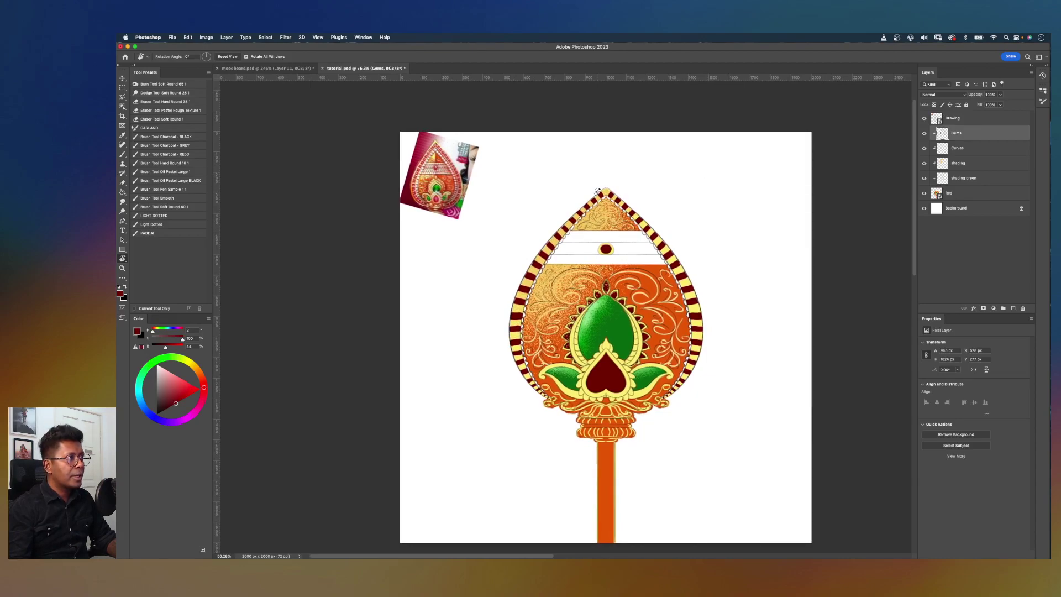
pyautogui.press('super+plus')
pyautogui.press('super+plus')
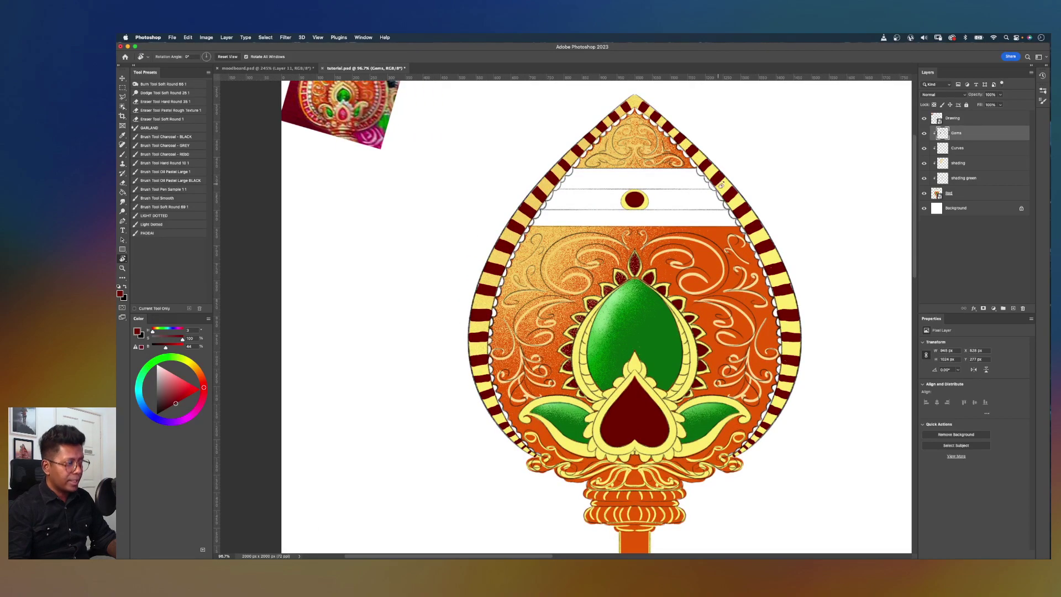
# Step: Add a layer mask to the Gems layer and choose the Pen Sample 1 1 brush preset with default colours
pyautogui.click(984, 309)
pyautogui.press('b')
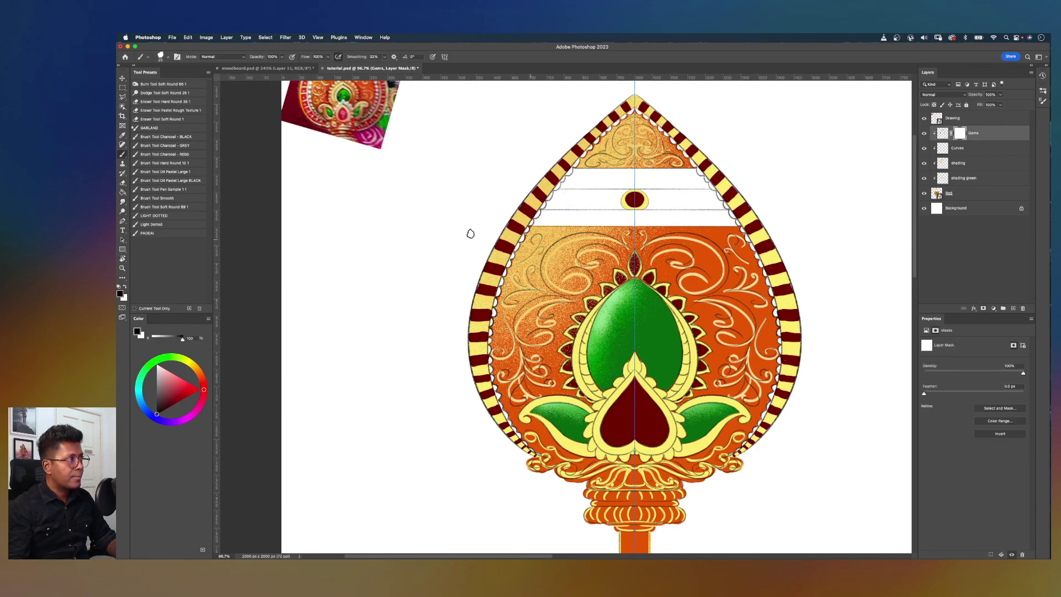
pyautogui.click(191, 191)
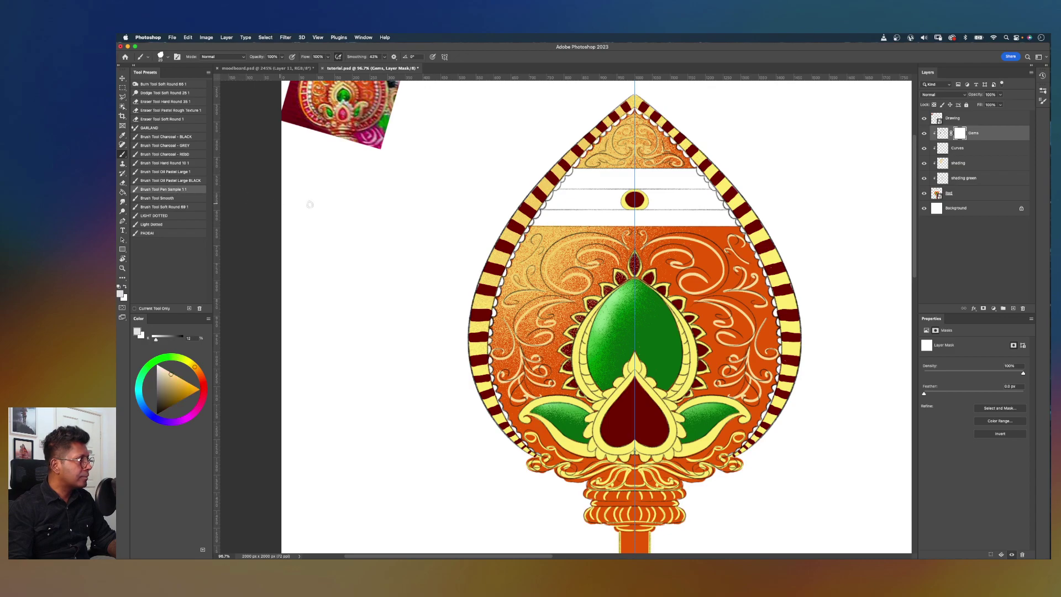
pyautogui.press('d')
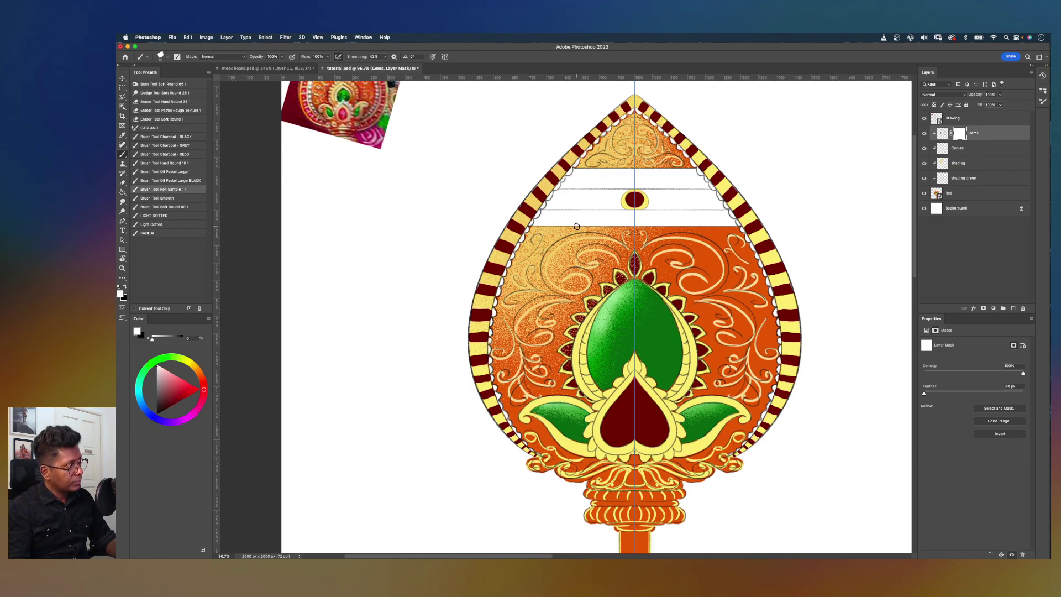
# Step: Paint black on the Gems layer mask to trim the inner ends of the gem blocks from the border's middle up to the tip
pyautogui.press('r')
pyautogui.moveTo(763, 184)
pyautogui.mouseDown()
pyautogui.moveTo(553, 312)
pyautogui.moveTo(599, 253)
pyautogui.mouseUp()
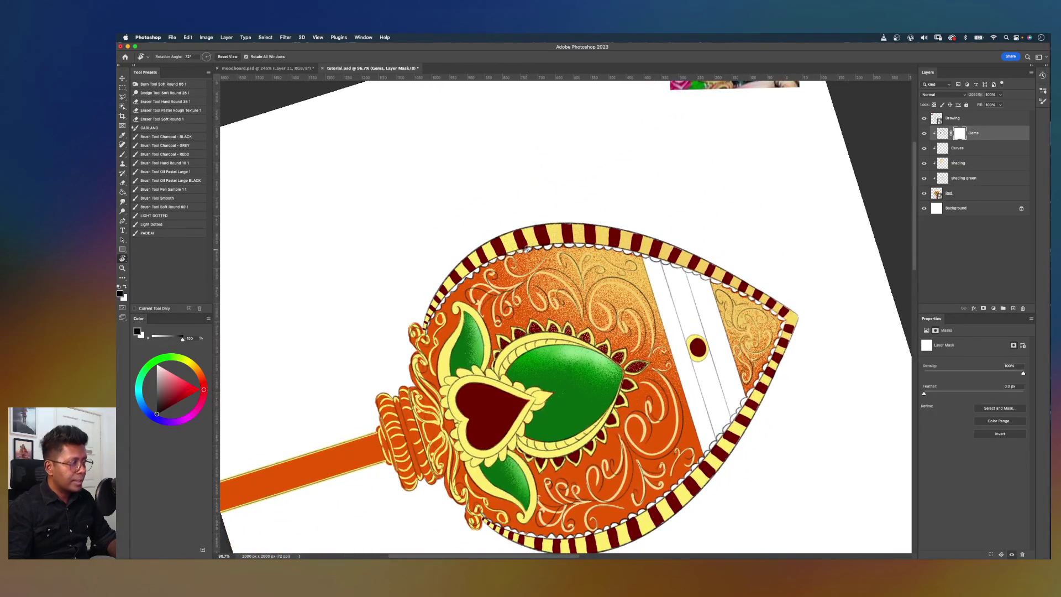
pyautogui.press('b')
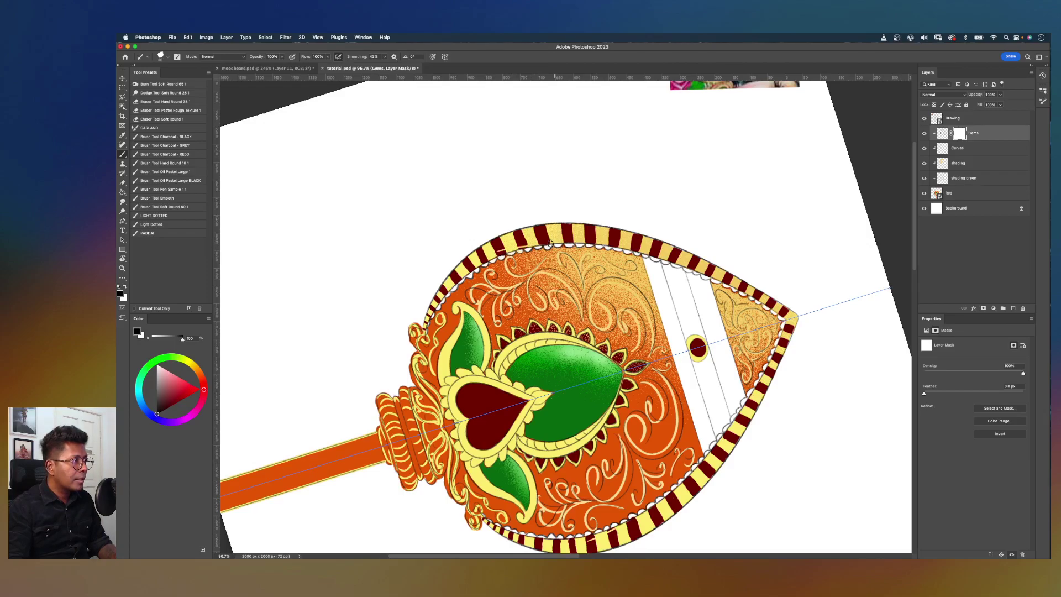
pyautogui.press('super+space')
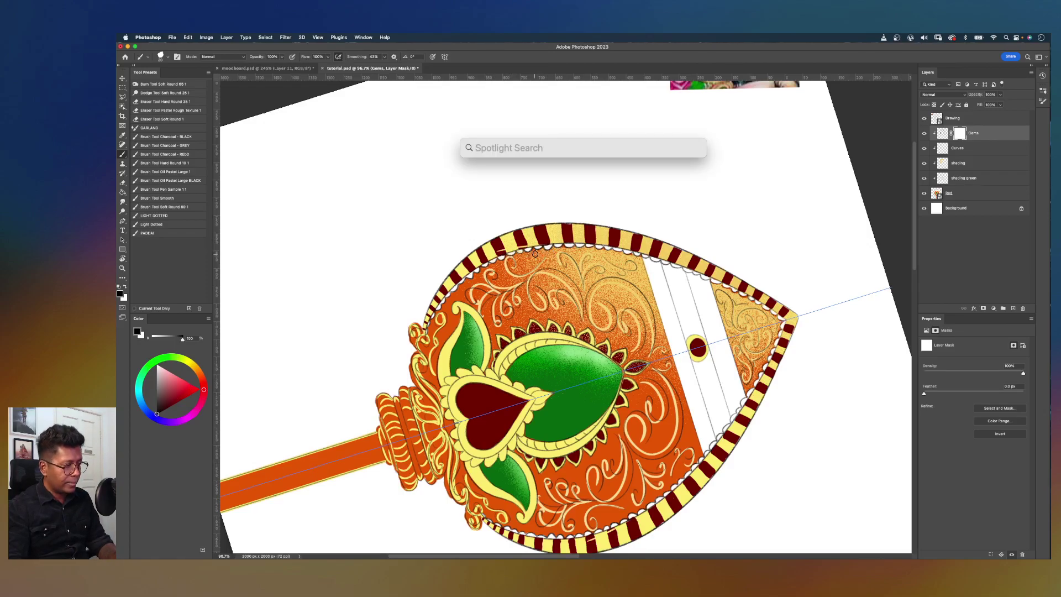
pyautogui.press('Escape')
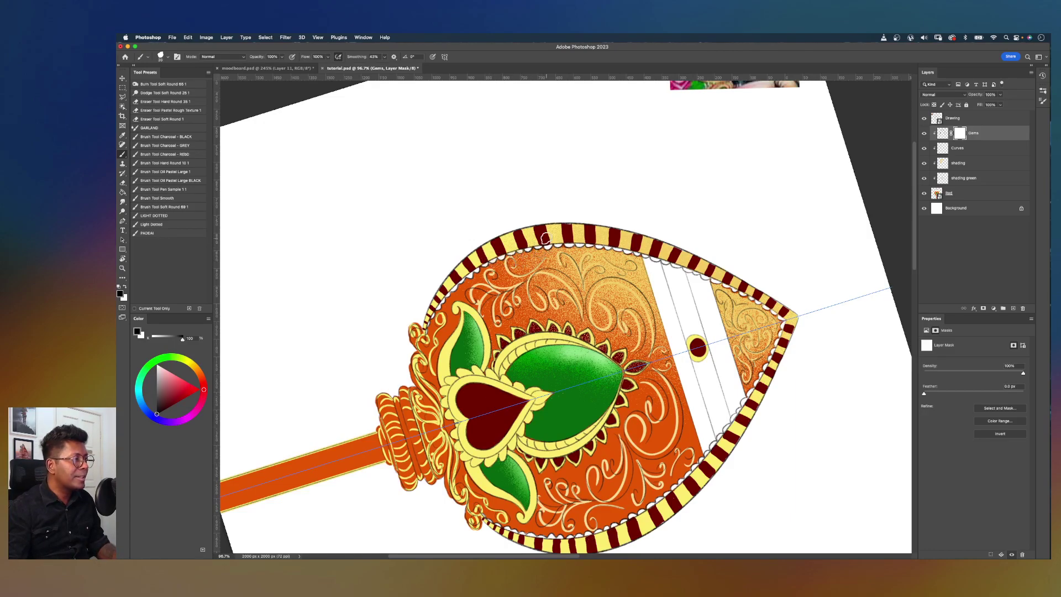
pyautogui.scroll(5, 546, 239)
pyautogui.moveTo(709, 251); pyautogui.dragTo(559, 282)
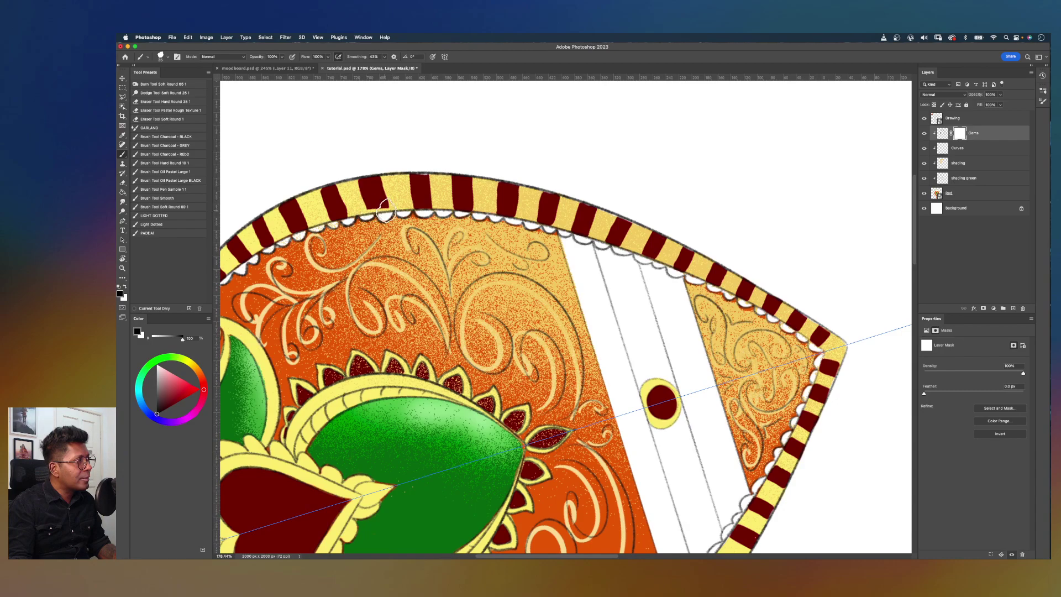
pyautogui.press('r')
pyautogui.moveTo(616, 190); pyautogui.dragTo(582, 135)
pyautogui.press('b')
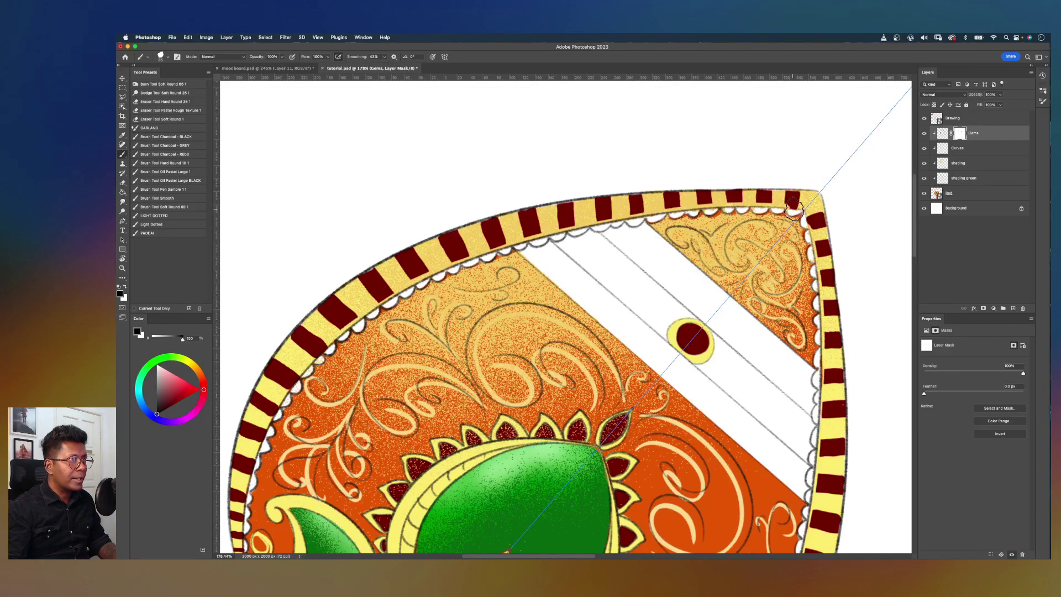
# Step: Mask away the inner ends of the remaining gem blocks towards the border's thin lower end
pyautogui.press('r')
pyautogui.moveTo(617, 140); pyautogui.dragTo(815, 215)
pyautogui.moveTo(290, 174)
pyautogui.mouseDown()
pyautogui.moveTo(360, 179)
pyautogui.moveTo(556, 252)
pyautogui.mouseUp()
pyautogui.press('b')
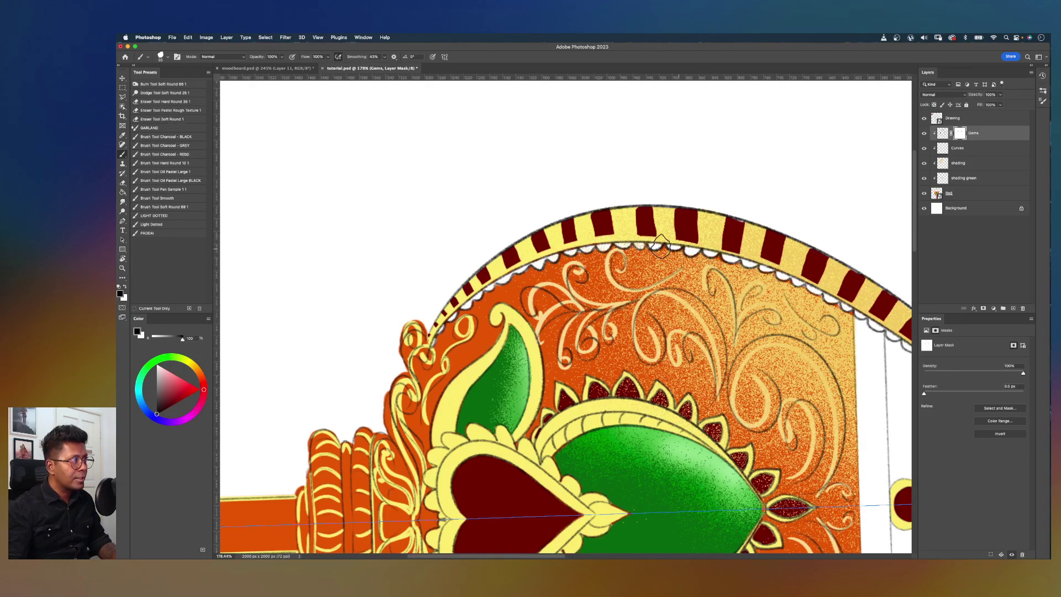
# Step: Paint black on the Gems layer mask along the outer border line to trim the outer ends of the gem blocks
pyautogui.press('super+minus')
pyautogui.press('super+minus')
pyautogui.press('super+plus')
pyautogui.press('super+plus')
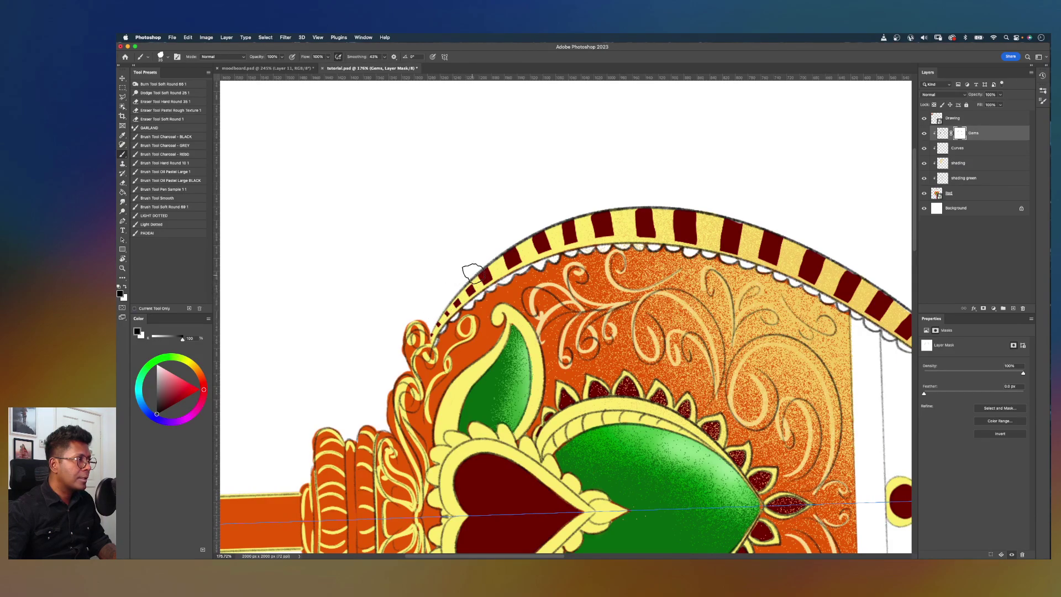
pyautogui.press('r')
pyautogui.moveTo(645, 199); pyautogui.dragTo(591, 179)
pyautogui.press('b')
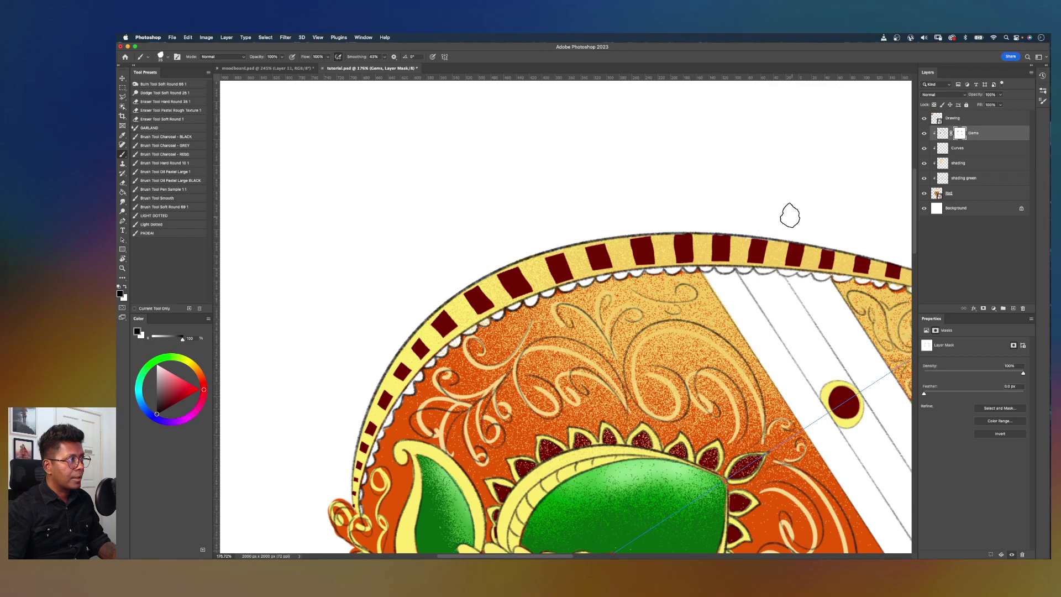
pyautogui.moveTo(777, 201); pyautogui.dragTo(640, 196)
pyautogui.press('r')
pyautogui.moveTo(736, 213); pyautogui.dragTo(461, 243)
pyautogui.press('b')
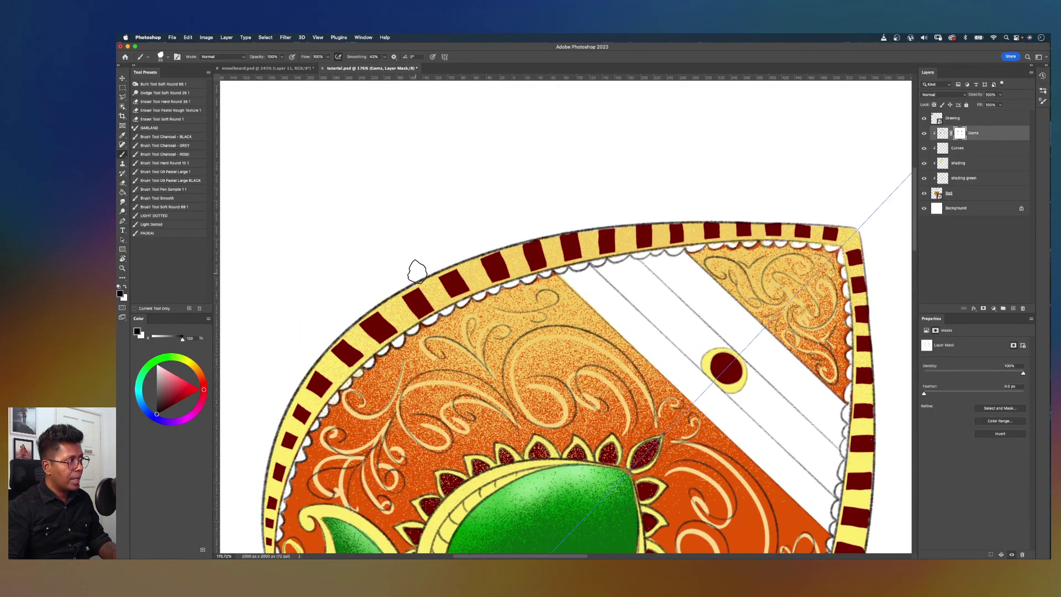
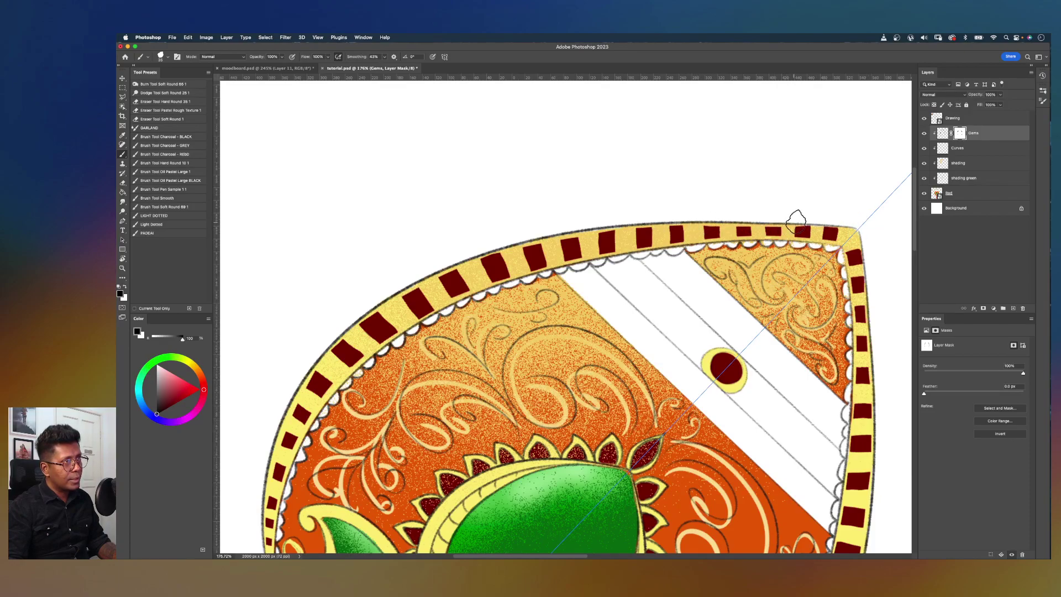
# Step: Reset the canvas rotation and examine the trimmed gem border on the whole spear beside the reference photo
pyautogui.press('e')
pyautogui.press('r')
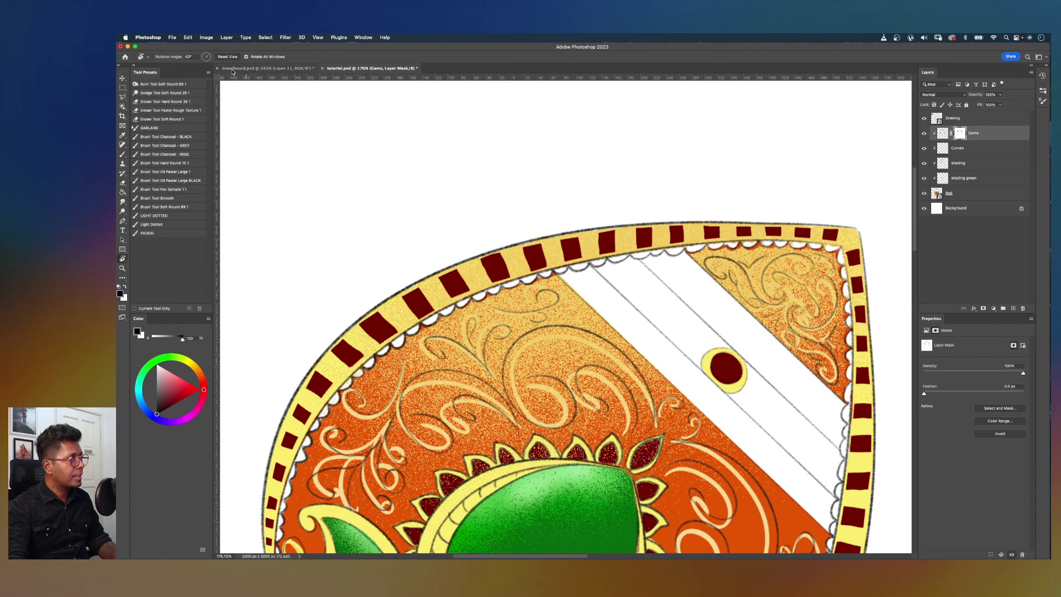
pyautogui.click(235, 58)
pyautogui.scroll(-10, 417, 143)
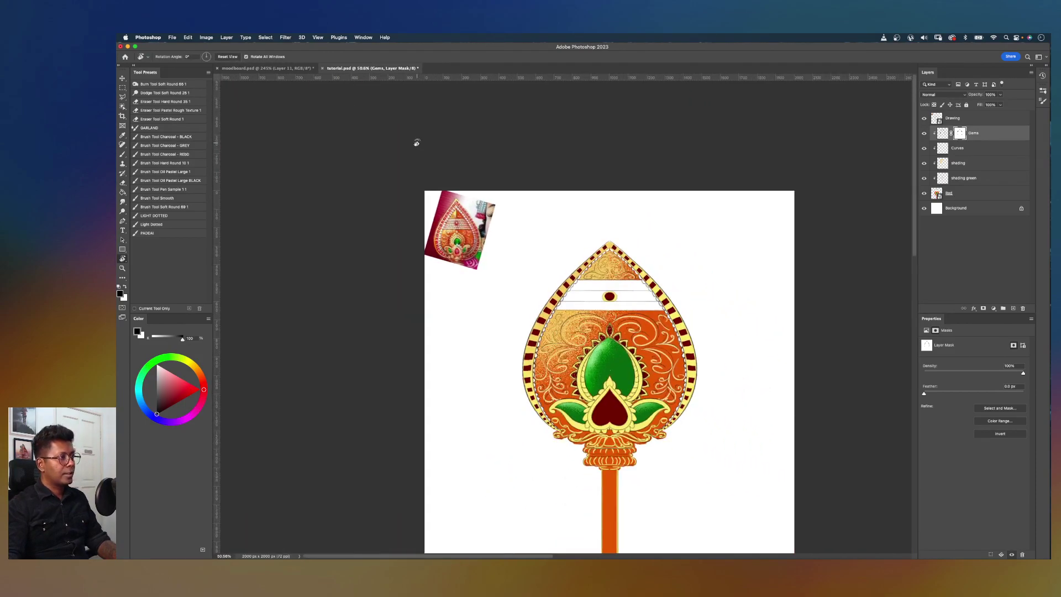
pyautogui.scroll(3, 417, 143)
pyautogui.scroll(1, 417, 143)
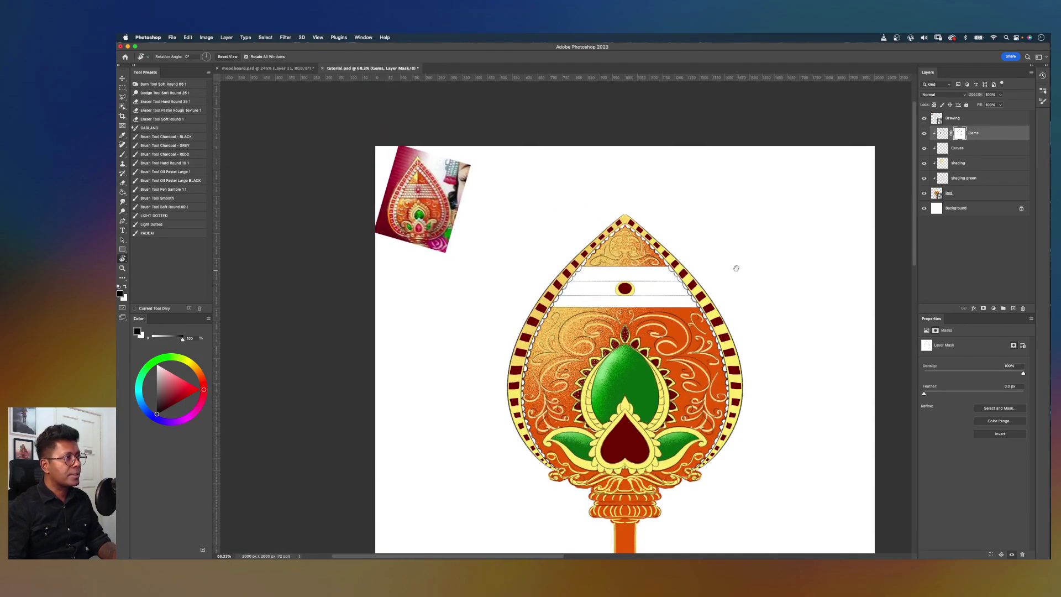
pyautogui.hscroll(2, 736, 268)
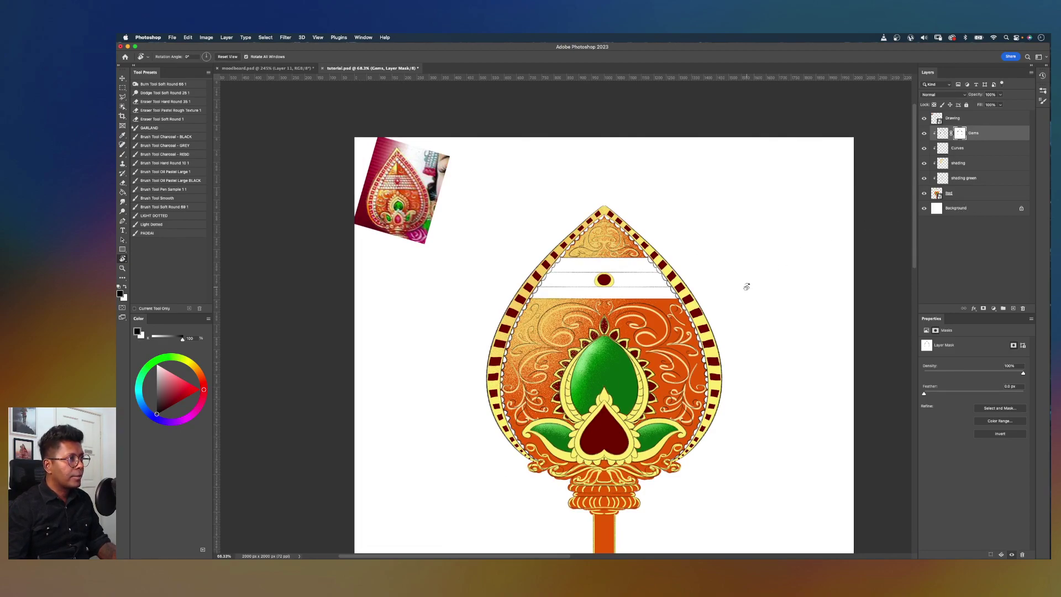
pyautogui.scroll(-2, 746, 286)
pyautogui.scroll(2, 746, 287)
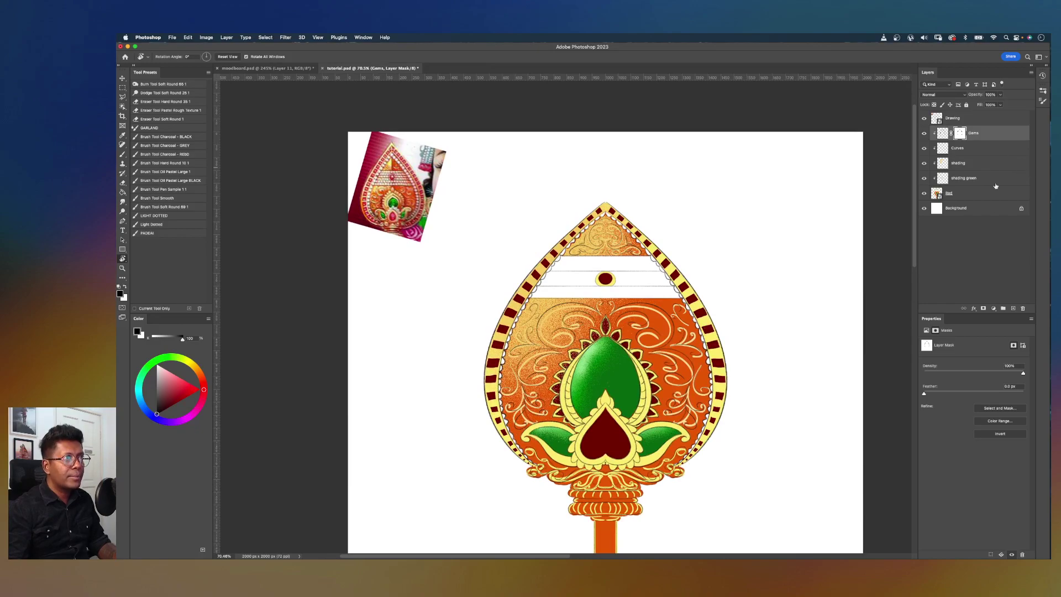
# Step: Add a clipped layer named sparkle above the Gems layer and choose the Hard Round 10 1 brush preset in white
pyautogui.click(1013, 307)
pyautogui.keyDown('alt'); pyautogui.click(991, 138); pyautogui.keyUp('alt')
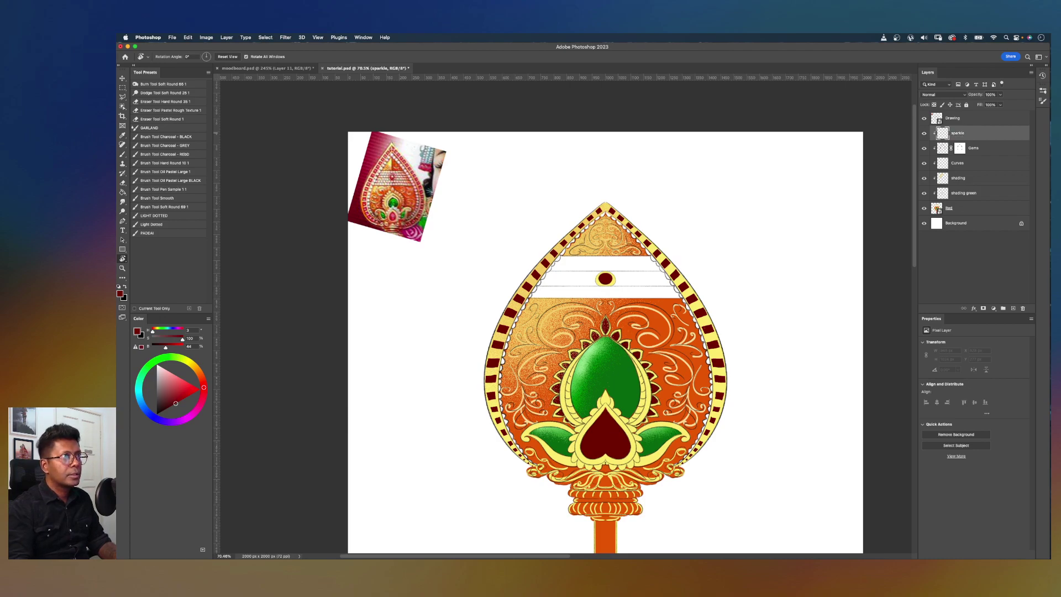
pyautogui.press('b')
pyautogui.moveTo(166, 382); pyautogui.dragTo(126, 348)
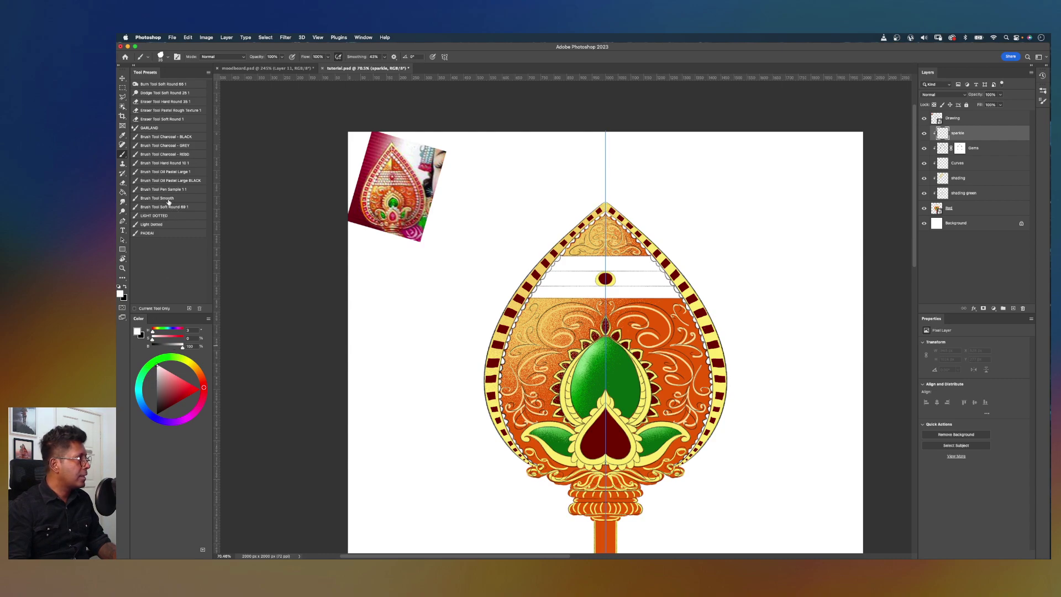
pyautogui.click(169, 164)
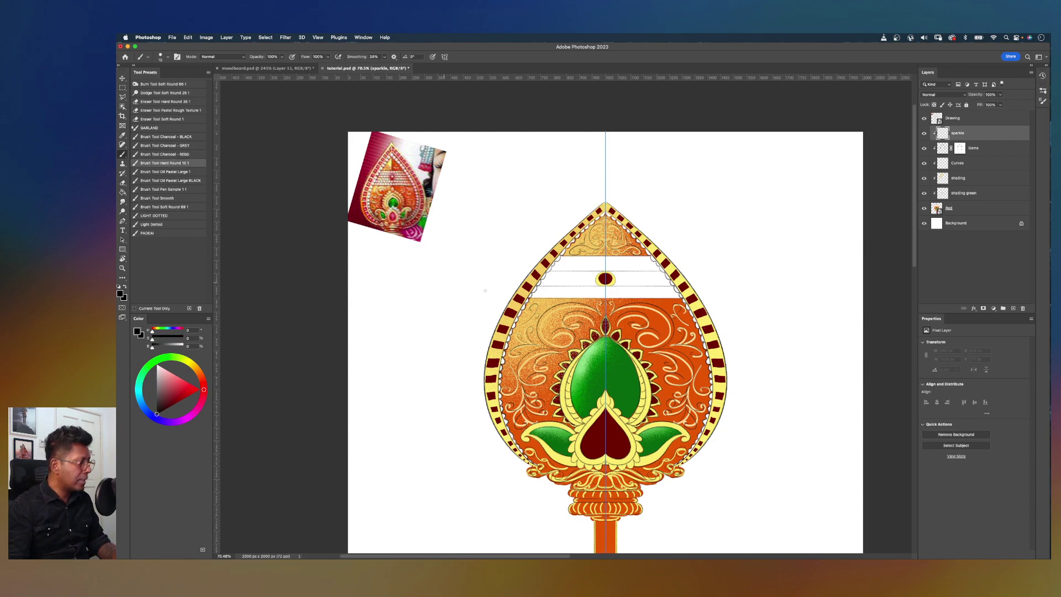
pyautogui.press('x')
# Step: Undo the test dab on the sparkle layer and turn the brush symmetry off
pyautogui.scroll(10, 575, 280)
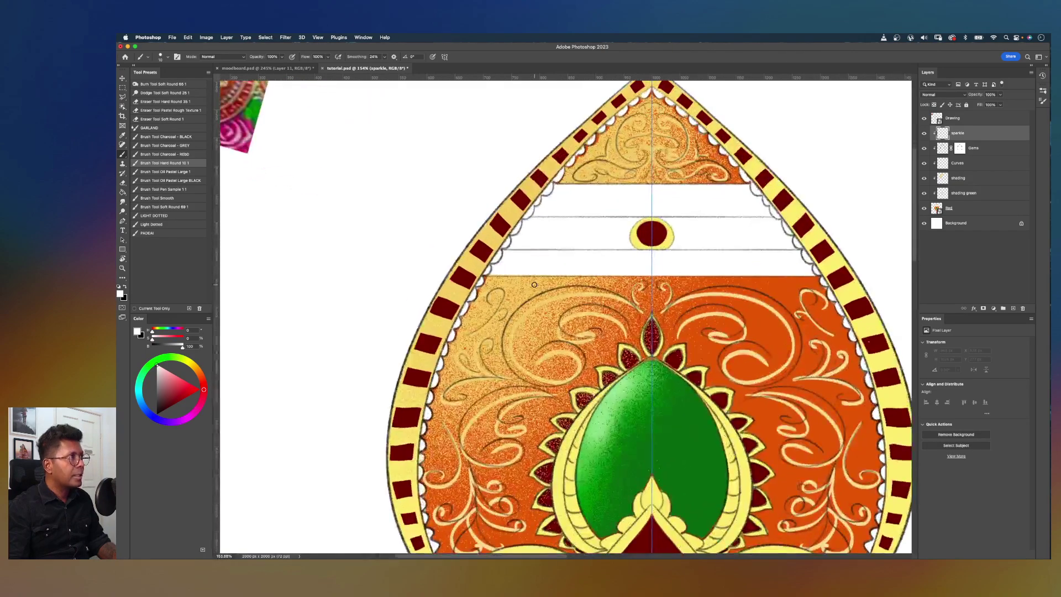
pyautogui.moveTo(582, 317); pyautogui.dragTo(565, 389)
pyautogui.click(632, 343)
pyautogui.hotkey('ctrl', 'z')
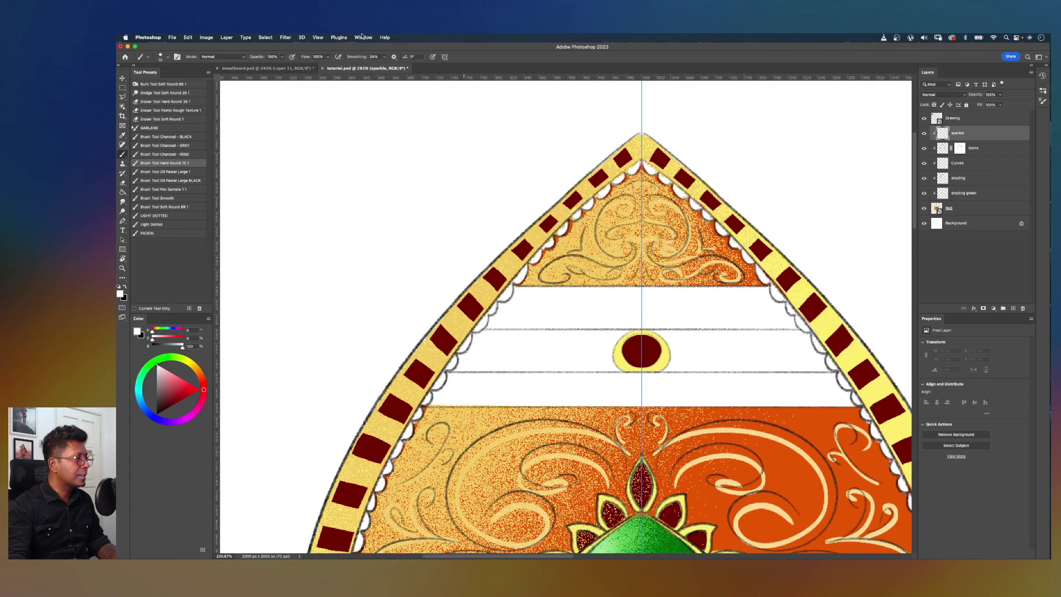
pyautogui.click(445, 56)
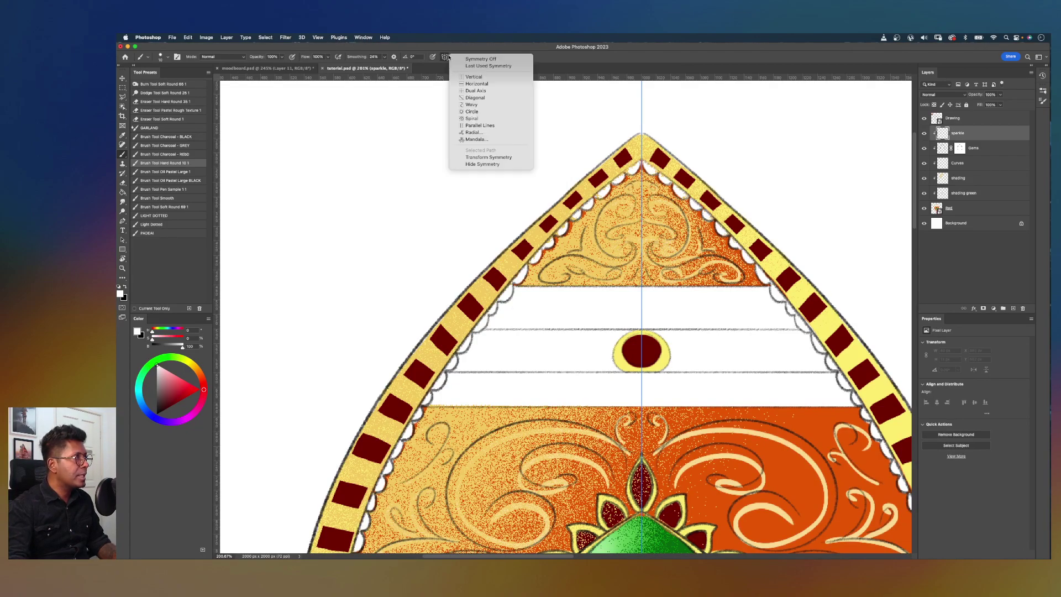
pyautogui.click(480, 59)
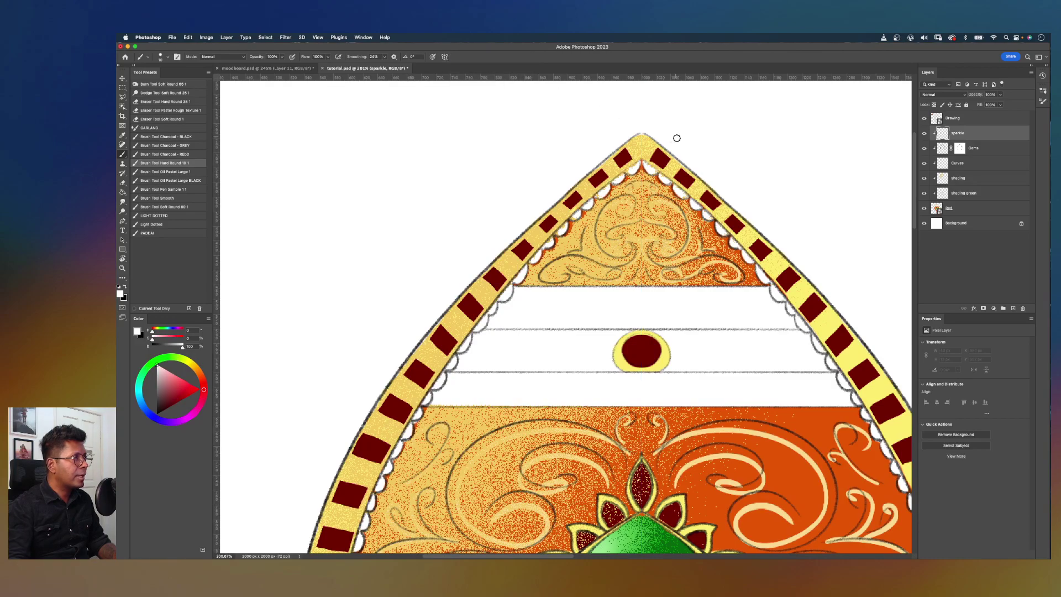
# Step: Shrink the brush and dot a white highlight on the upper edge of each gem block from the tip down the left border
pyautogui.scroll(3, 643, 130)
pyautogui.press('[')
pyautogui.click(644, 95)
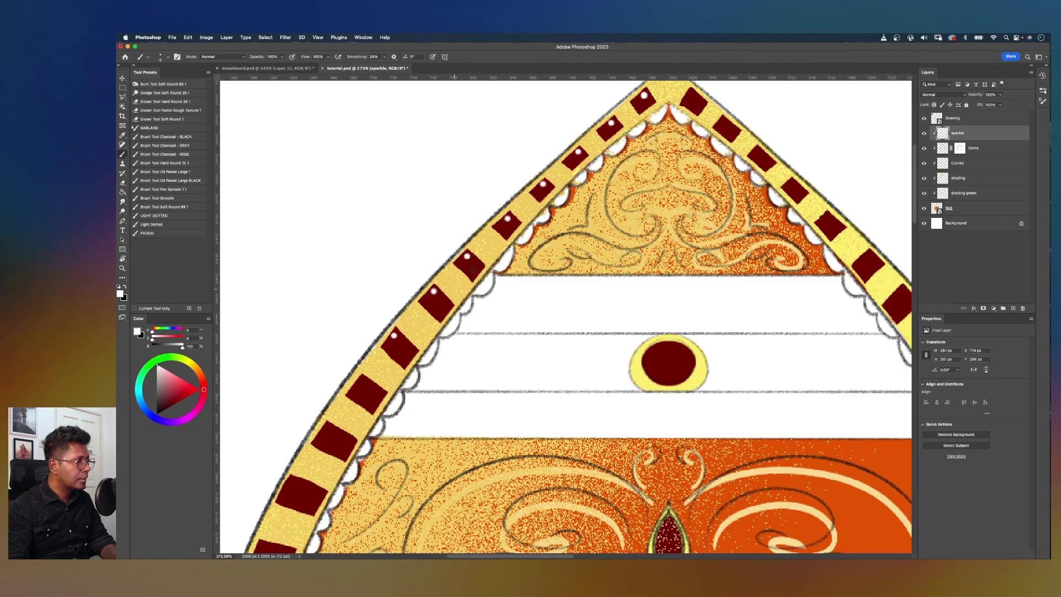
pyautogui.press('super+minus')
pyautogui.press('super+minus')
pyautogui.press('super+minus')
pyautogui.press('super+equal')
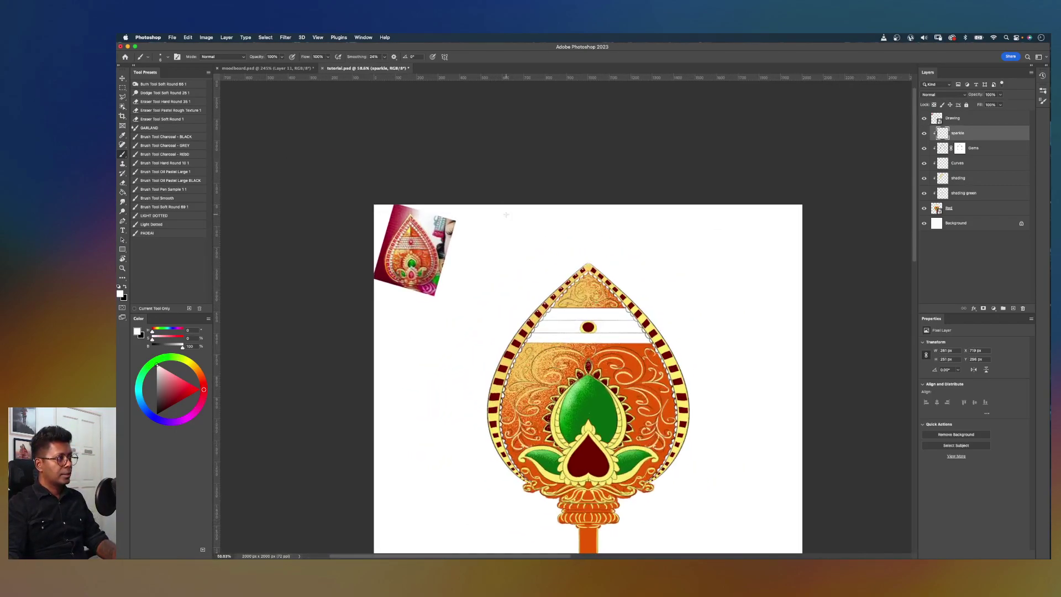
pyautogui.press('super+equal')
pyautogui.press('super+equal')
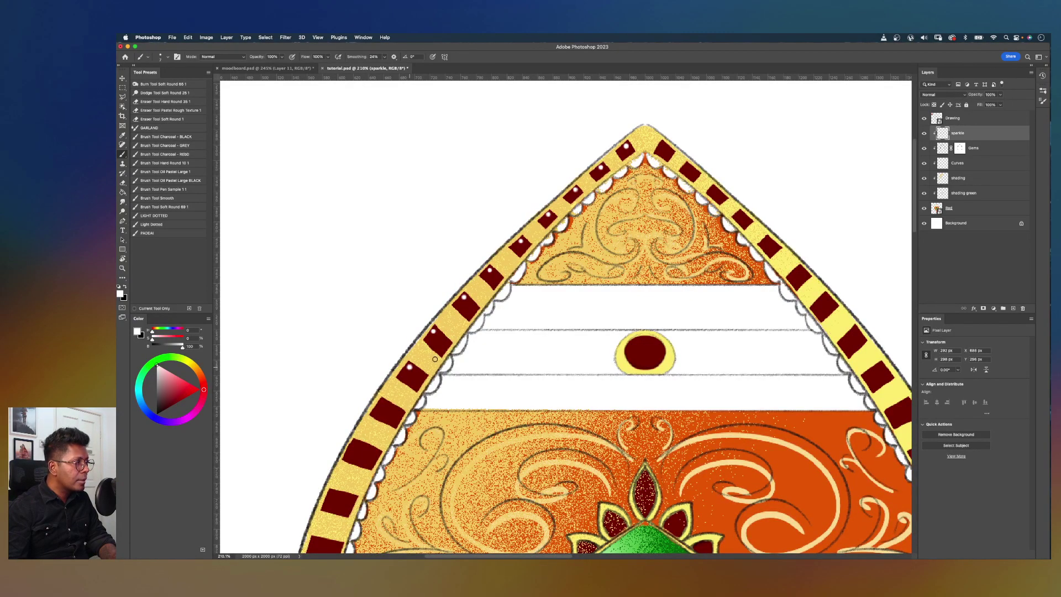
# Step: Dot white highlights on the remaining left-border gem blocks down to the thin end at the scrolls
pyautogui.scroll(-5, 525, 301)
pyautogui.hscroll(-4, 525, 301)
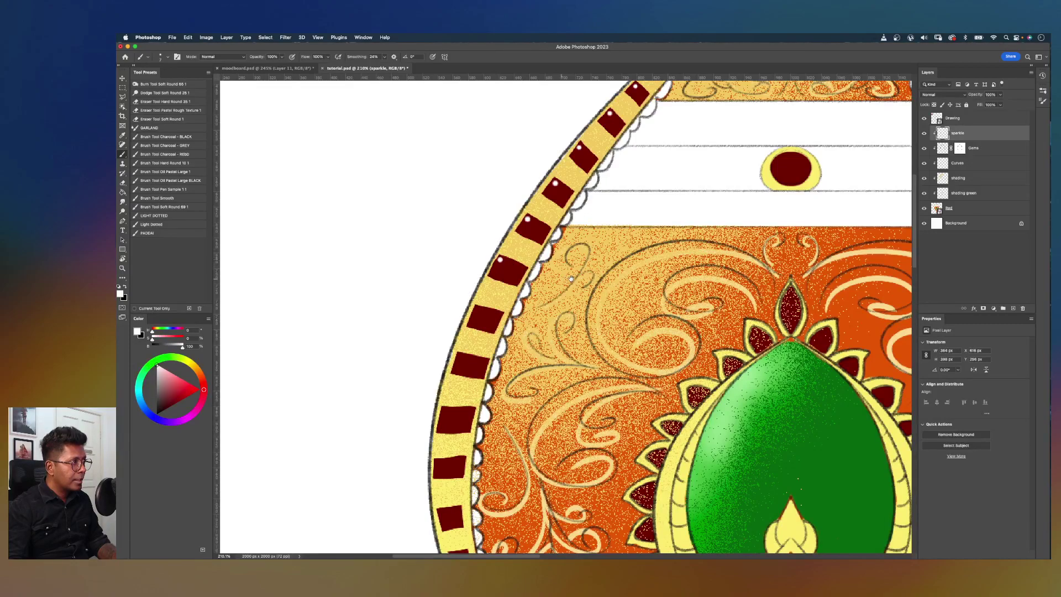
pyautogui.scroll(-4, 570, 279)
pyautogui.hscroll(-1, 569, 279)
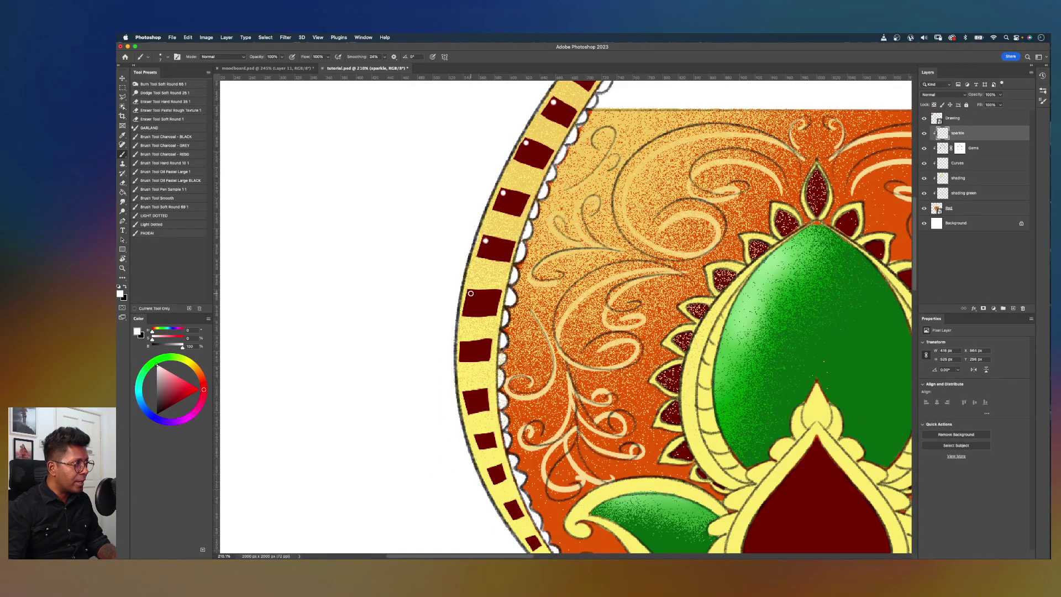
pyautogui.scroll(-5, 465, 347)
pyautogui.hscroll(1, 466, 348)
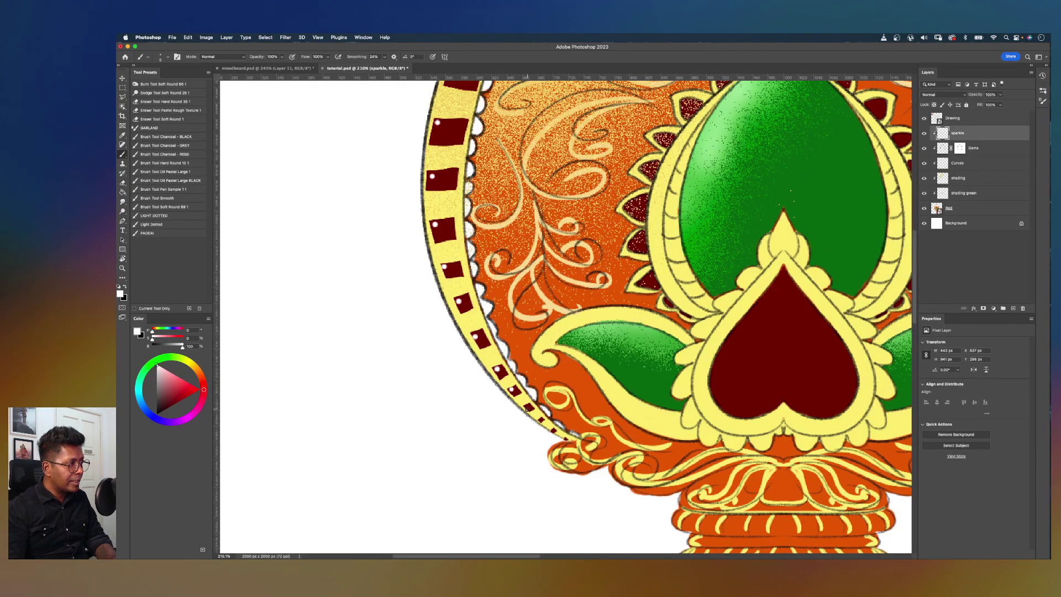
# Step: Sample the orange of the spear body and set a darker shade of it as the foreground colour
pyautogui.scroll(-10, 578, 337)
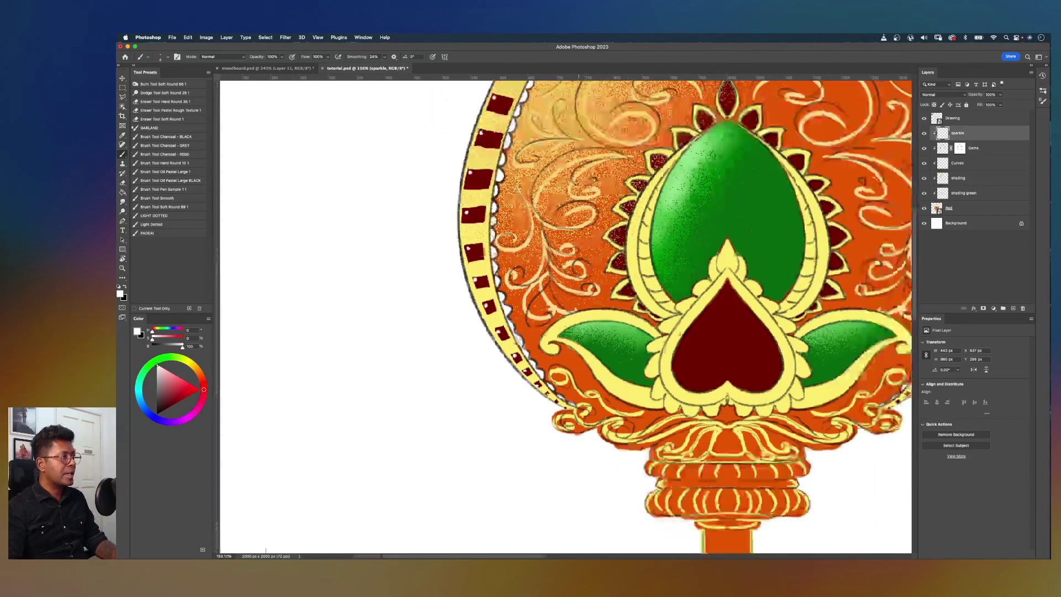
pyautogui.scroll(4, 579, 337)
pyautogui.scroll(3, 579, 337)
pyautogui.hscroll(3, 579, 337)
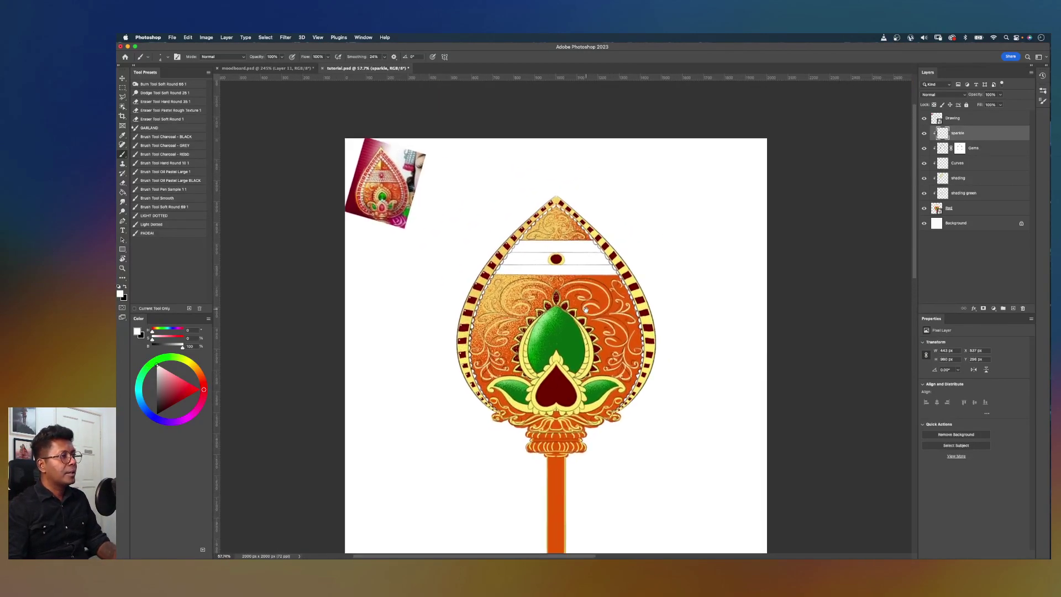
pyautogui.scroll(3, 608, 250)
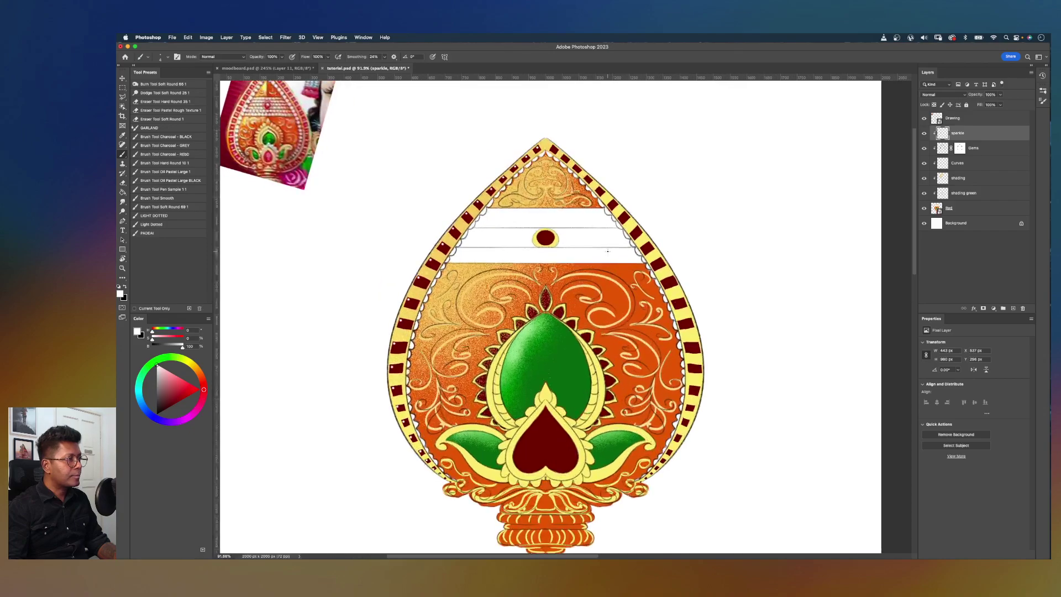
pyautogui.hscroll(-2, 663, 258)
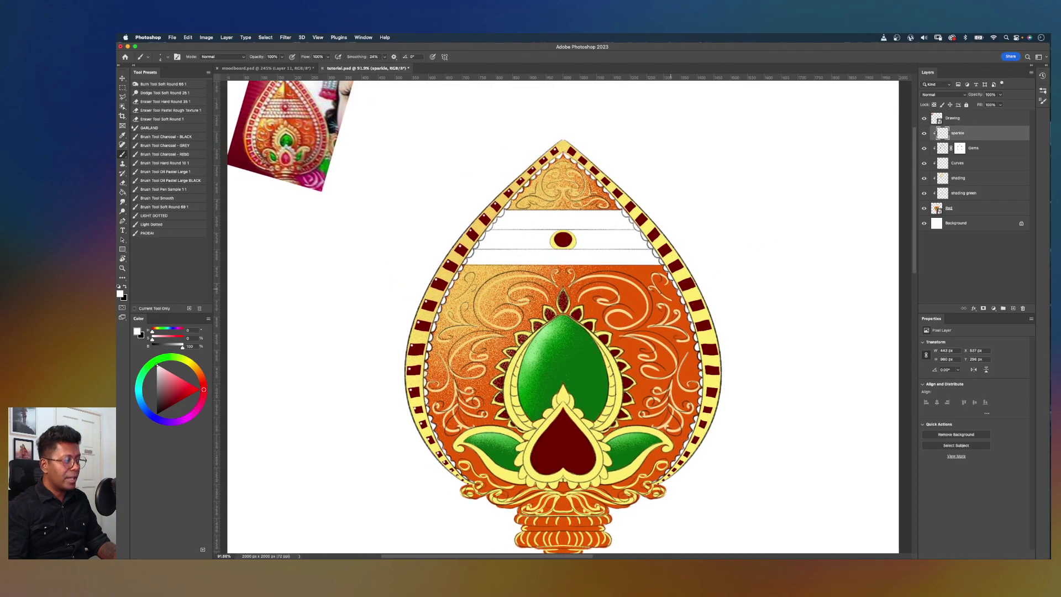
pyautogui.keyDown('alt'); pyautogui.click(629, 305); pyautogui.keyUp('alt')
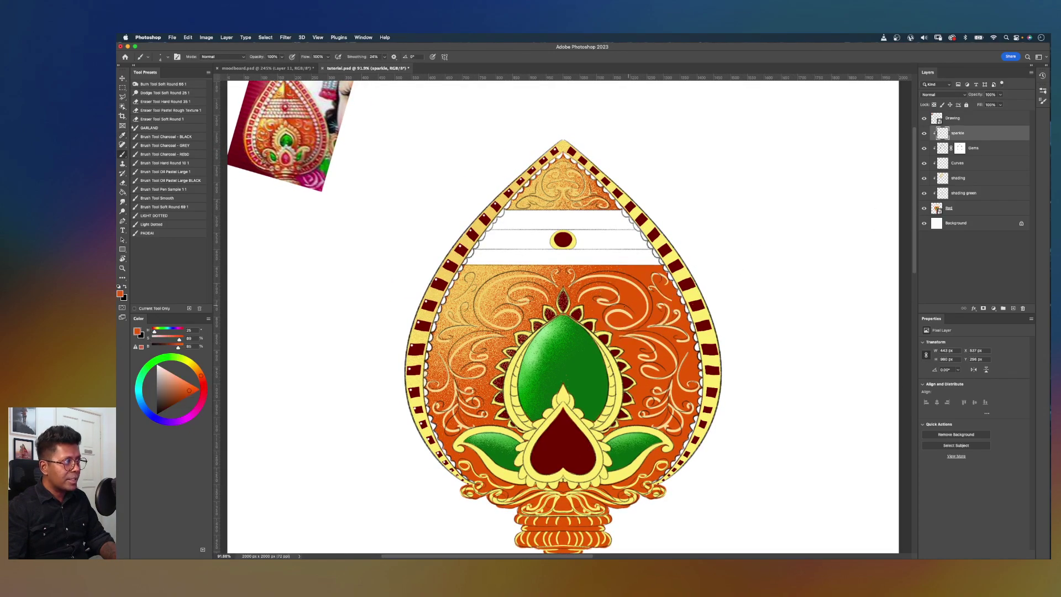
pyautogui.click(179, 396)
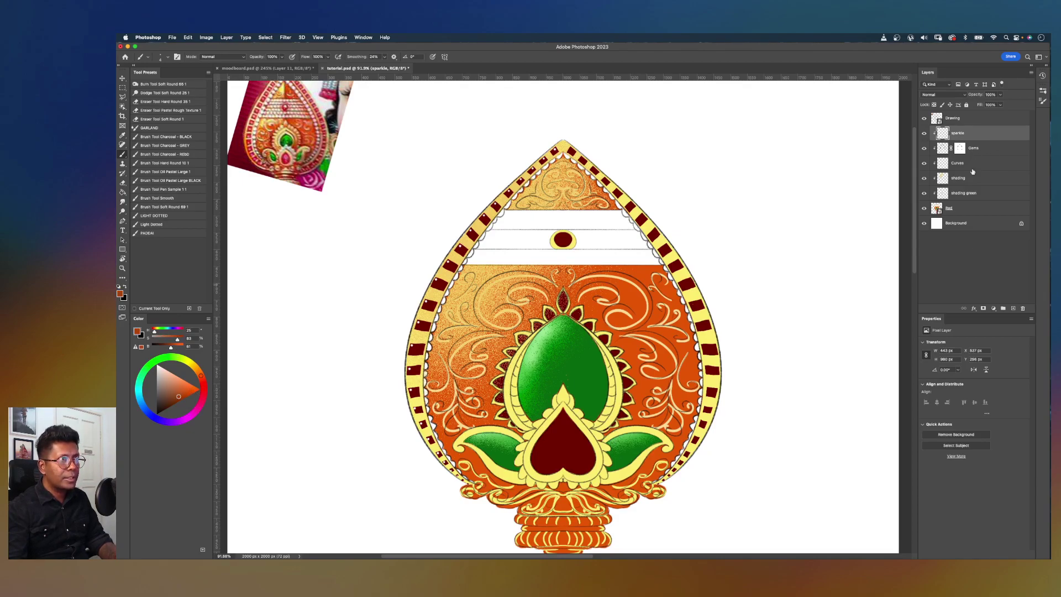
# Step: Add a new clipped layer above the sparkle layer and name it "darker"
pyautogui.click(1014, 308)
pyautogui.keyDown('alt'); pyautogui.click(968, 138); pyautogui.keyUp('alt')
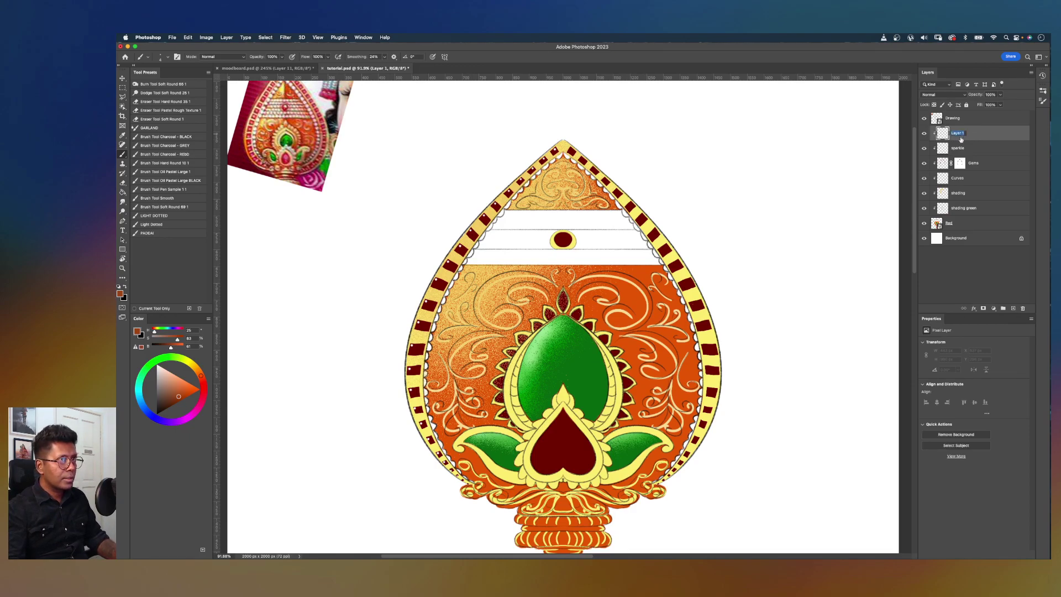
pyautogui.write('darker')
pyautogui.press('Return')
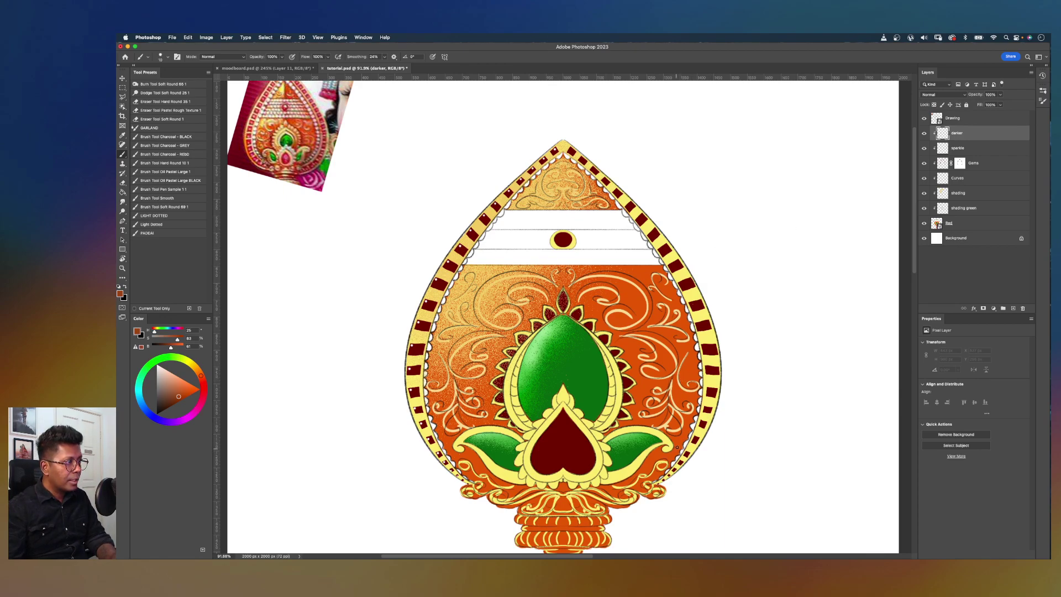
# Step: Try the Soft Light and Overlay blend modes on the darker layer with a test stroke under the right green leaf
pyautogui.scroll(5, 652, 381)
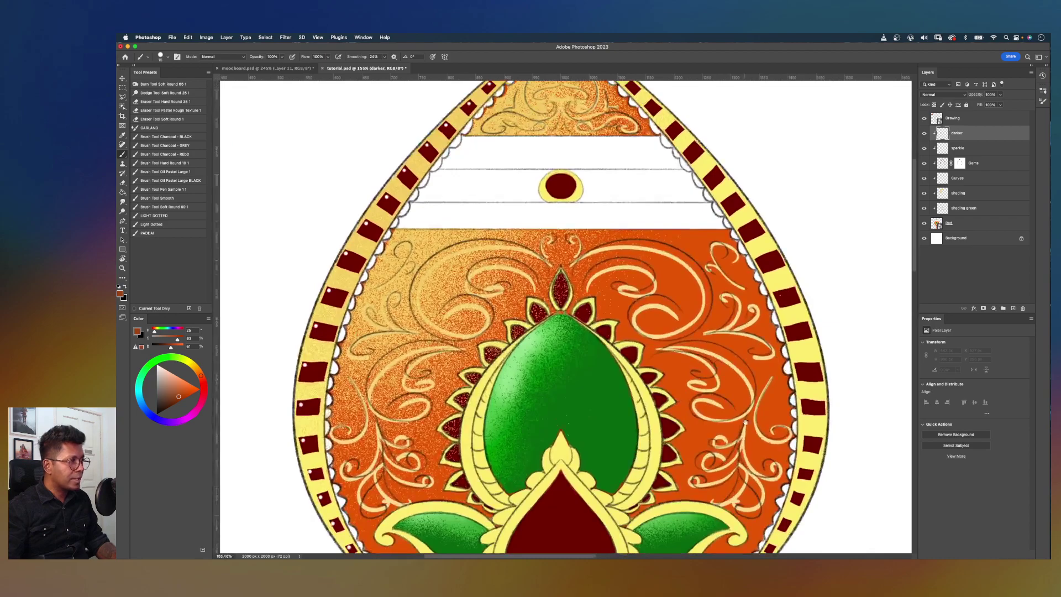
pyautogui.moveTo(718, 365); pyautogui.dragTo(698, 180)
pyautogui.scroll(1, 784, 214)
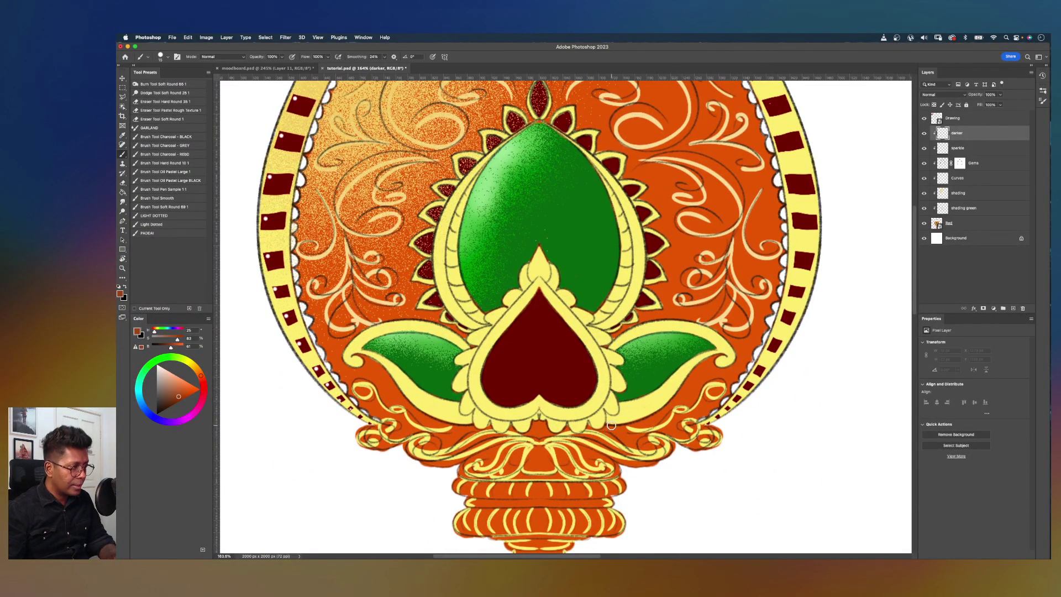
pyautogui.click(944, 94)
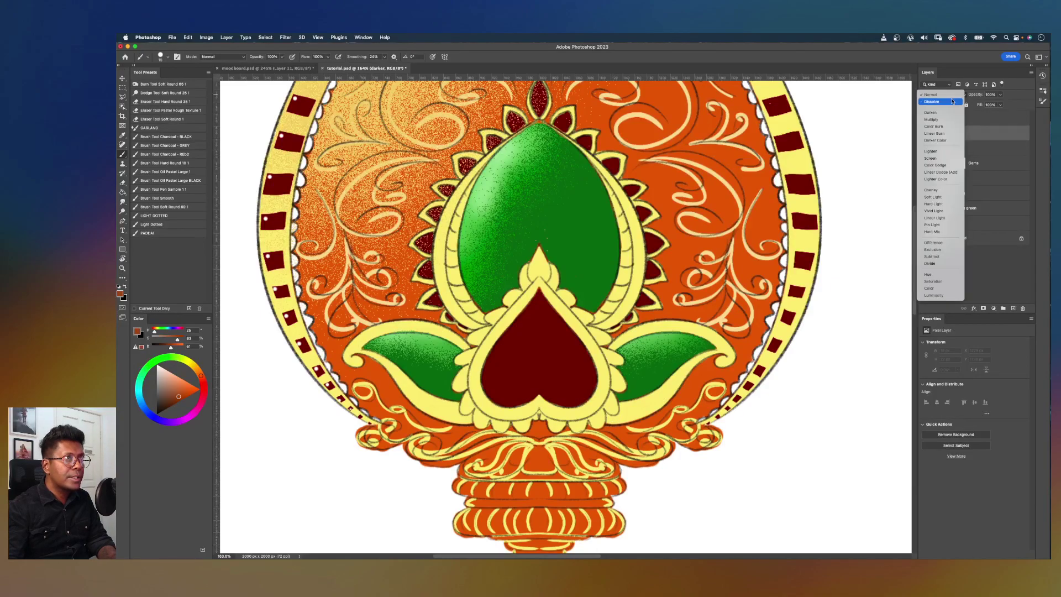
pyautogui.click(940, 197)
pyautogui.moveTo(607, 428); pyautogui.dragTo(632, 426)
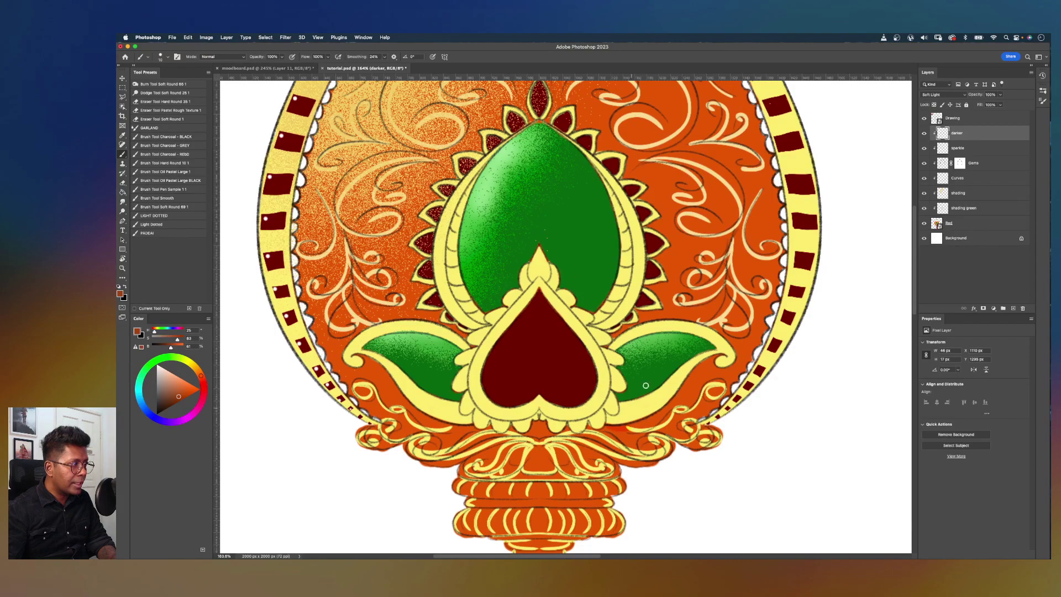
pyautogui.click(945, 94)
pyautogui.click(932, 88)
pyautogui.click(940, 95)
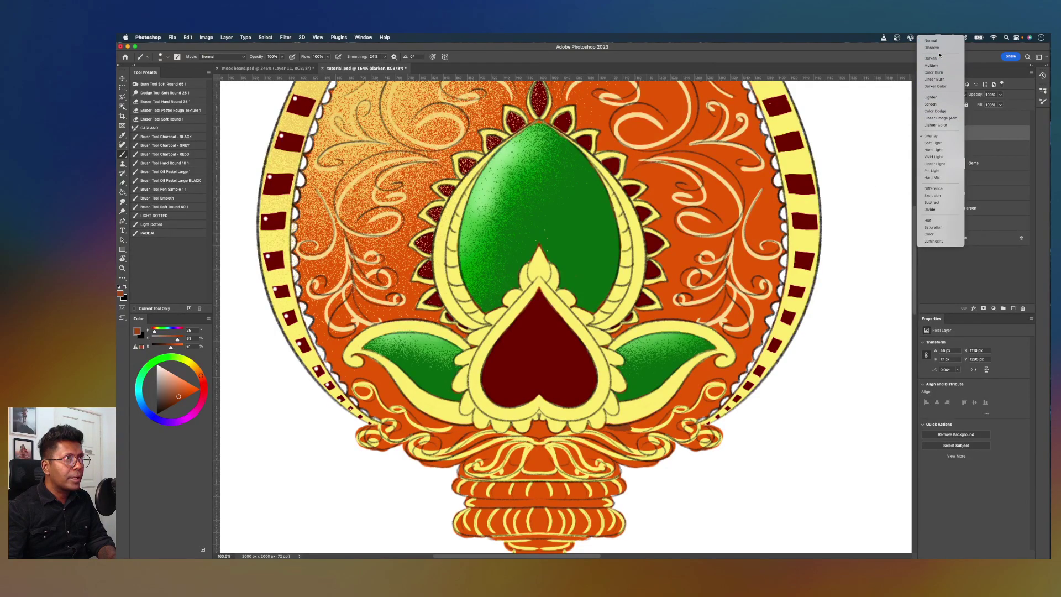
pyautogui.click(933, 66)
pyautogui.press('super+z')
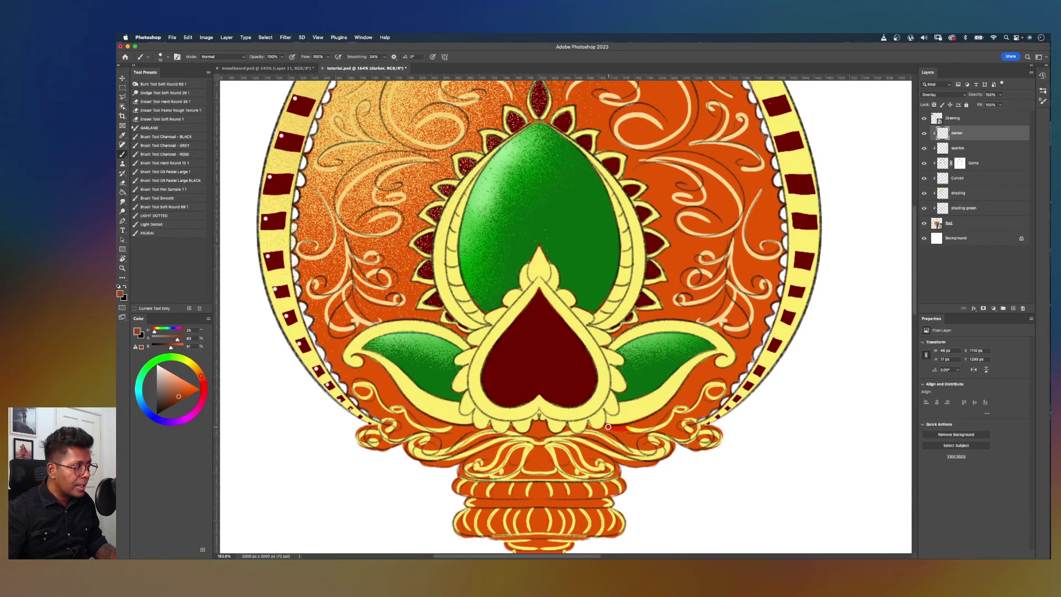
# Step: Set the darker layer's blend mode to Multiply and try shadow strokes under the right green leaf, undoing them
pyautogui.click(942, 95)
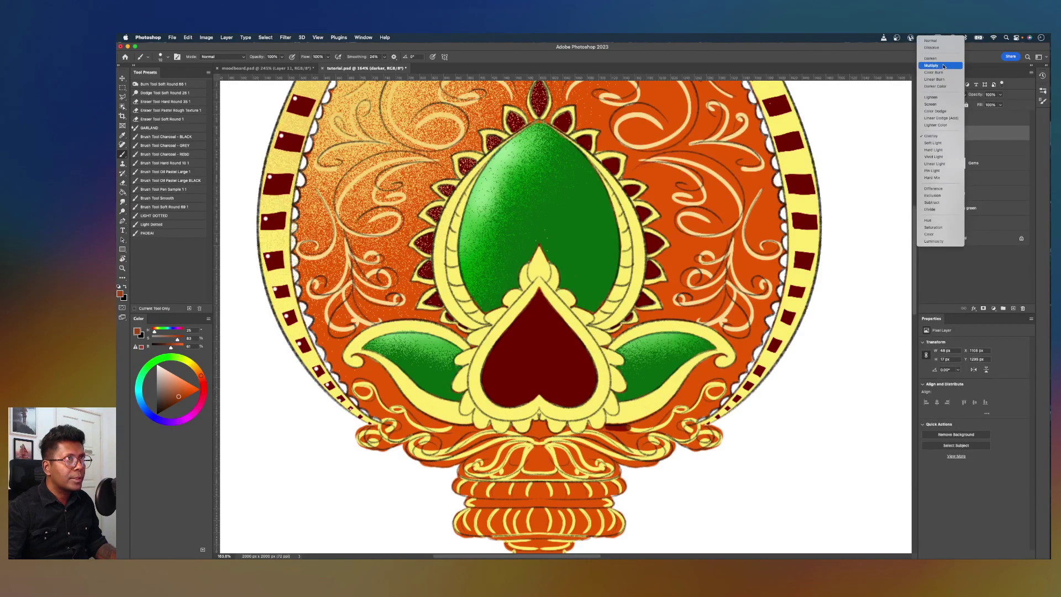
pyautogui.click(944, 66)
pyautogui.moveTo(606, 428)
pyautogui.mouseDown()
pyautogui.moveTo(636, 425)
pyautogui.moveTo(649, 407)
pyautogui.mouseUp()
pyautogui.press('super+z')
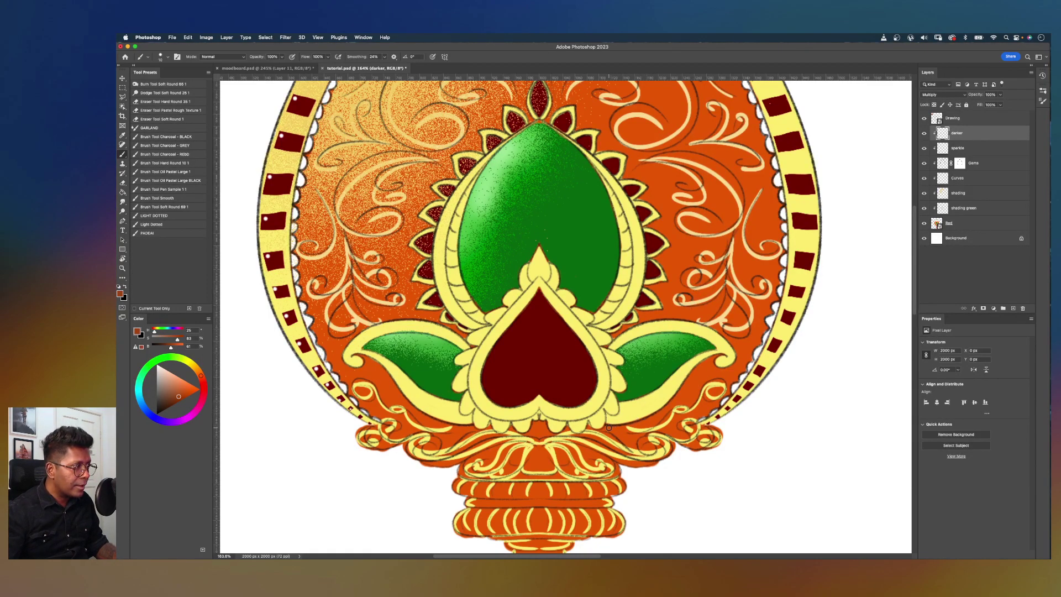
pyautogui.moveTo(610, 428); pyautogui.dragTo(684, 390)
pyautogui.press('super+z')
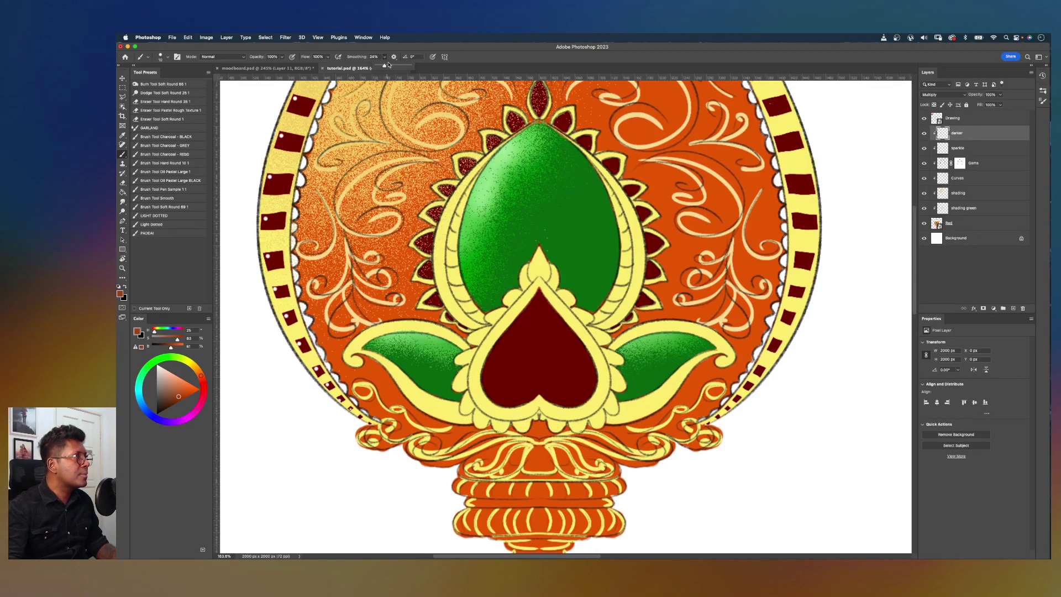
# Step: Raise the brush smoothing to 47% and paint a shadow along the underside of the right green leaf up to its curled tip
pyautogui.moveTo(721, 359)
pyautogui.mouseDown()
pyautogui.moveTo(664, 411)
pyautogui.moveTo(603, 427)
pyautogui.mouseUp()
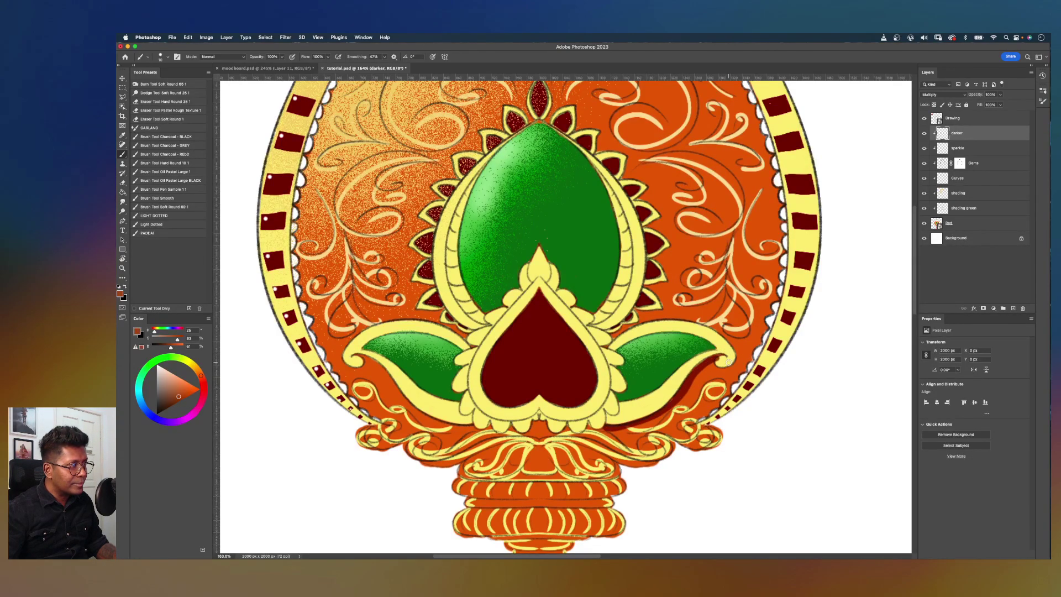
pyautogui.moveTo(716, 357)
pyautogui.mouseDown()
pyautogui.moveTo(717, 369)
pyautogui.moveTo(731, 368)
pyautogui.moveTo(733, 352)
pyautogui.mouseUp()
pyautogui.scroll(-5, 689, 283)
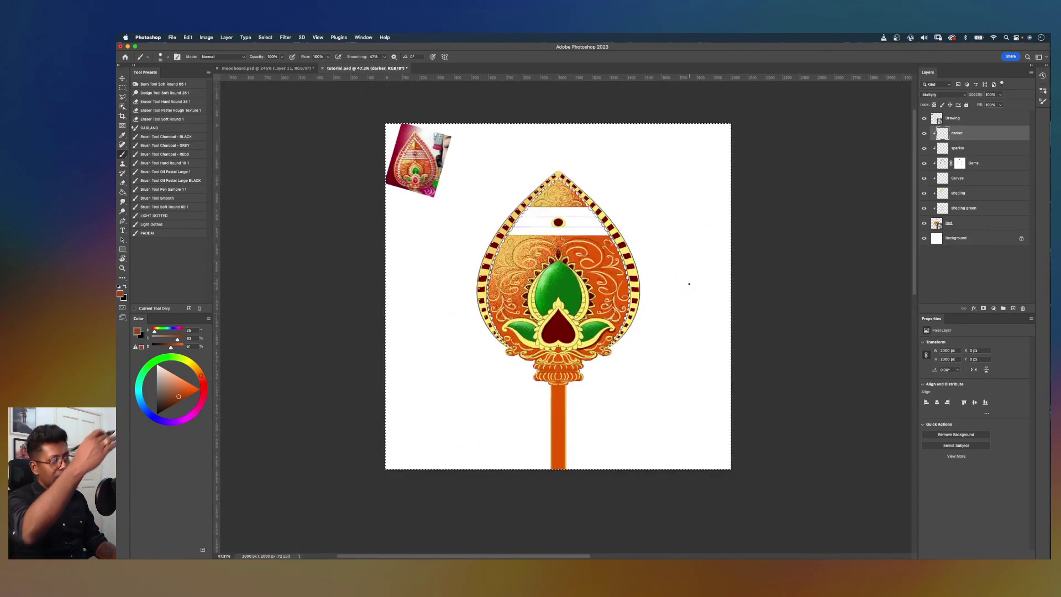
# Step: Shrink the brush and paint a shadow along the outer right edge of the petals around the green gem, from the top petal down to the leaf
pyautogui.scroll(3, 749, 239)
pyautogui.scroll(4, 749, 238)
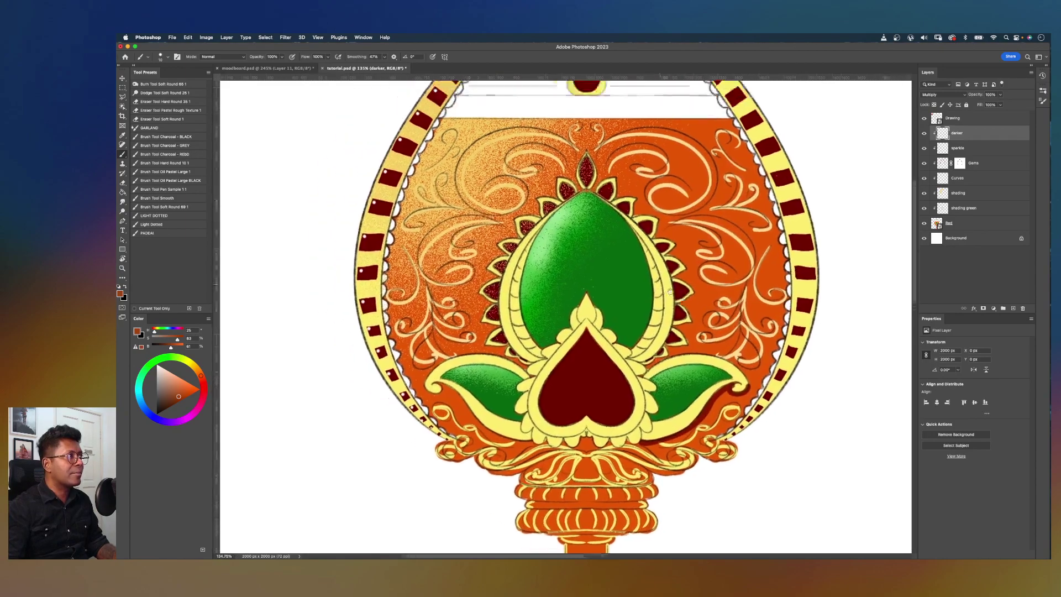
pyautogui.scroll(3, 671, 374)
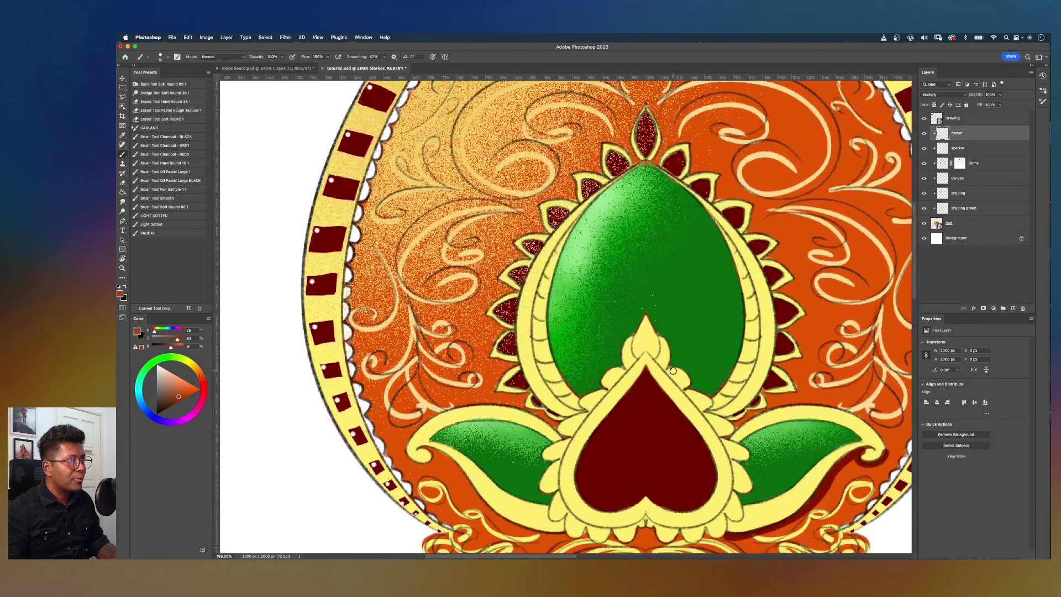
pyautogui.press('[')
pyautogui.moveTo(649, 104)
pyautogui.mouseDown()
pyautogui.moveTo(664, 141)
pyautogui.moveTo(652, 158)
pyautogui.moveTo(667, 158)
pyautogui.moveTo(654, 162)
pyautogui.moveTo(661, 134)
pyautogui.mouseUp()
pyautogui.press('super+z')
pyautogui.press('super+z')
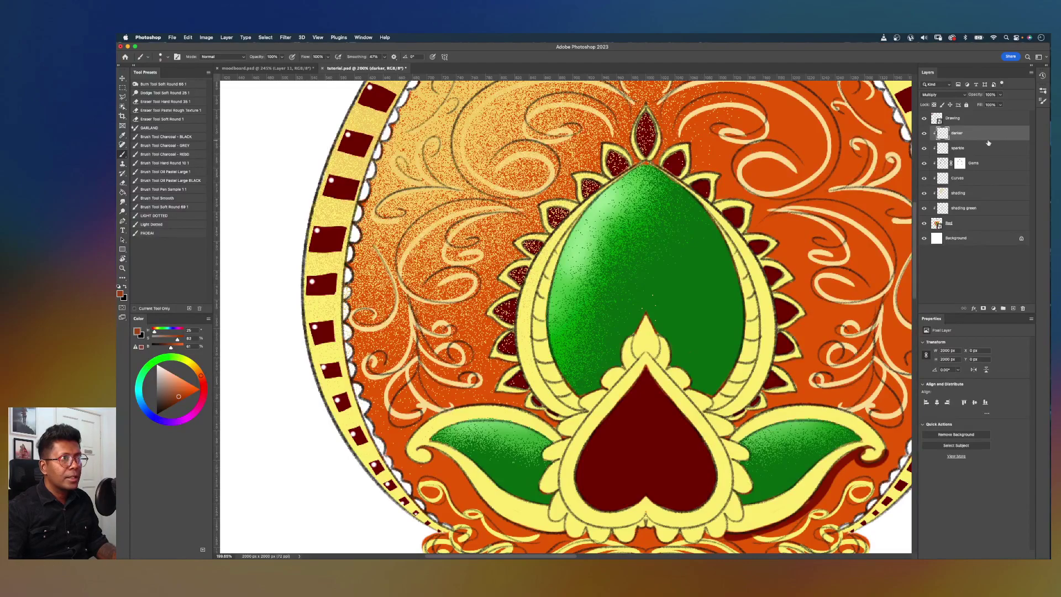
pyautogui.moveTo(652, 104)
pyautogui.mouseDown()
pyautogui.moveTo(662, 148)
pyautogui.moveTo(648, 163)
pyautogui.moveTo(698, 146)
pyautogui.moveTo(686, 176)
pyautogui.moveTo(743, 188)
pyautogui.moveTo(722, 177)
pyautogui.moveTo(715, 203)
pyautogui.moveTo(717, 173)
pyautogui.moveTo(692, 153)
pyautogui.moveTo(778, 224)
pyautogui.moveTo(733, 205)
pyautogui.moveTo(757, 207)
pyautogui.moveTo(745, 235)
pyautogui.moveTo(775, 225)
pyautogui.moveTo(775, 255)
pyautogui.moveTo(755, 209)
pyautogui.moveTo(744, 234)
pyautogui.moveTo(791, 266)
pyautogui.moveTo(780, 246)
pyautogui.moveTo(762, 258)
pyautogui.moveTo(793, 294)
pyautogui.moveTo(796, 282)
pyautogui.moveTo(773, 291)
pyautogui.moveTo(814, 317)
pyautogui.moveTo(783, 330)
pyautogui.mouseUp()
pyautogui.press('super+z')
pyautogui.press('super+z')
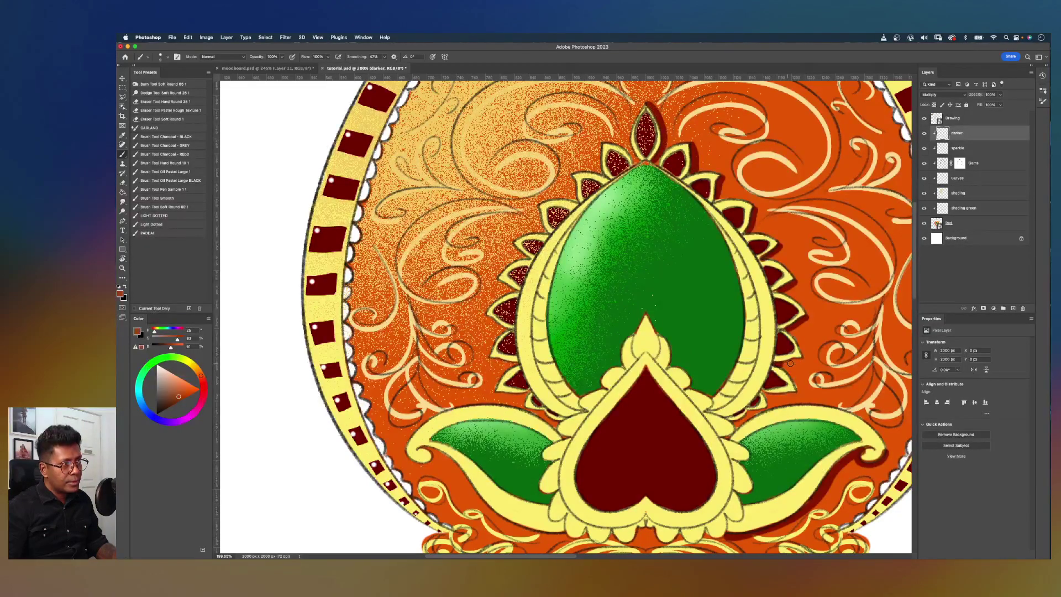
pyautogui.moveTo(796, 394)
pyautogui.mouseDown()
pyautogui.moveTo(763, 393)
pyautogui.moveTo(764, 409)
pyautogui.moveTo(734, 422)
pyautogui.mouseUp()
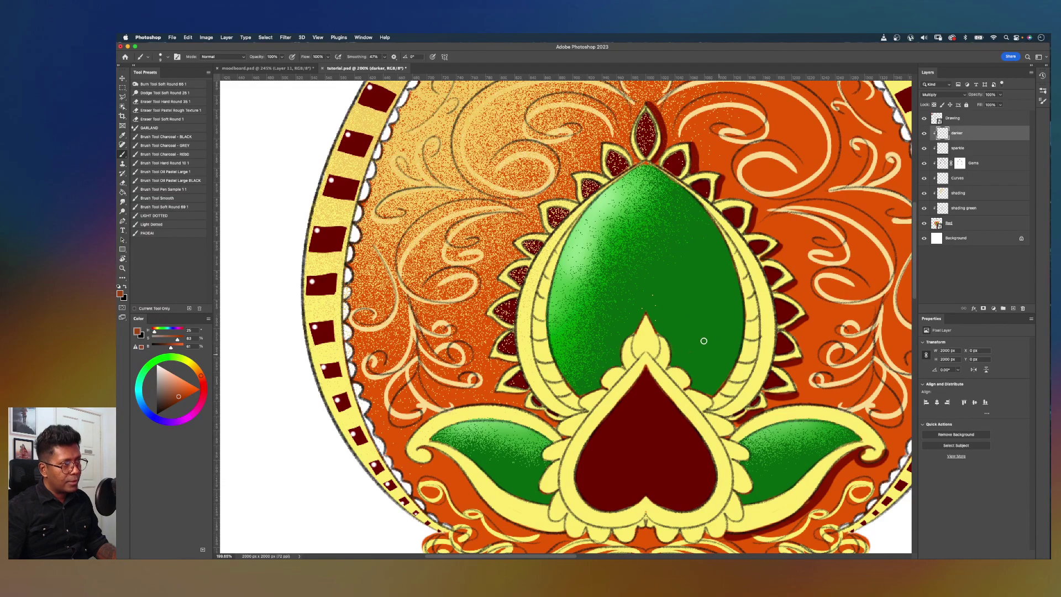
# Step: Make the Red base layer active and outline the maroon heart with the Object Selection tool in Lasso mode
pyautogui.scroll(-5, 684, 321)
pyautogui.scroll(3, 683, 320)
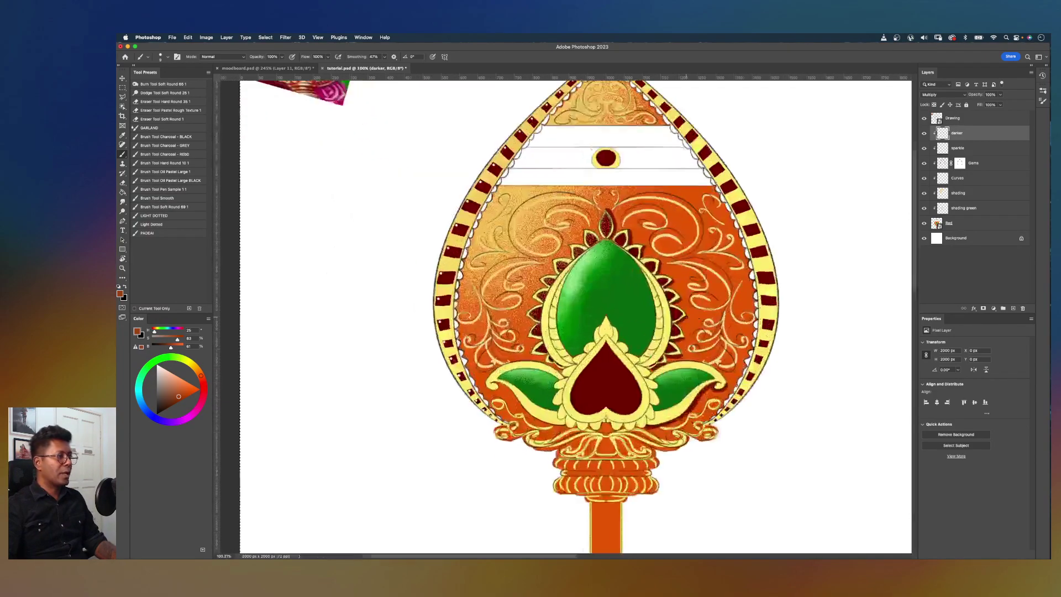
pyautogui.scroll(1, 706, 318)
pyautogui.moveTo(825, 353); pyautogui.dragTo(776, 337)
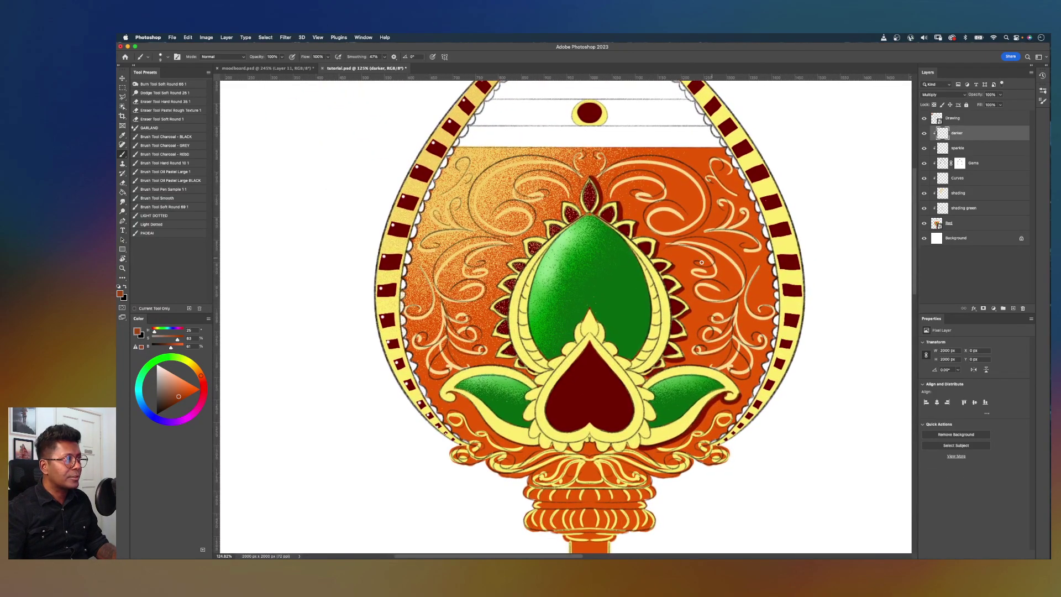
pyautogui.scroll(3, 668, 257)
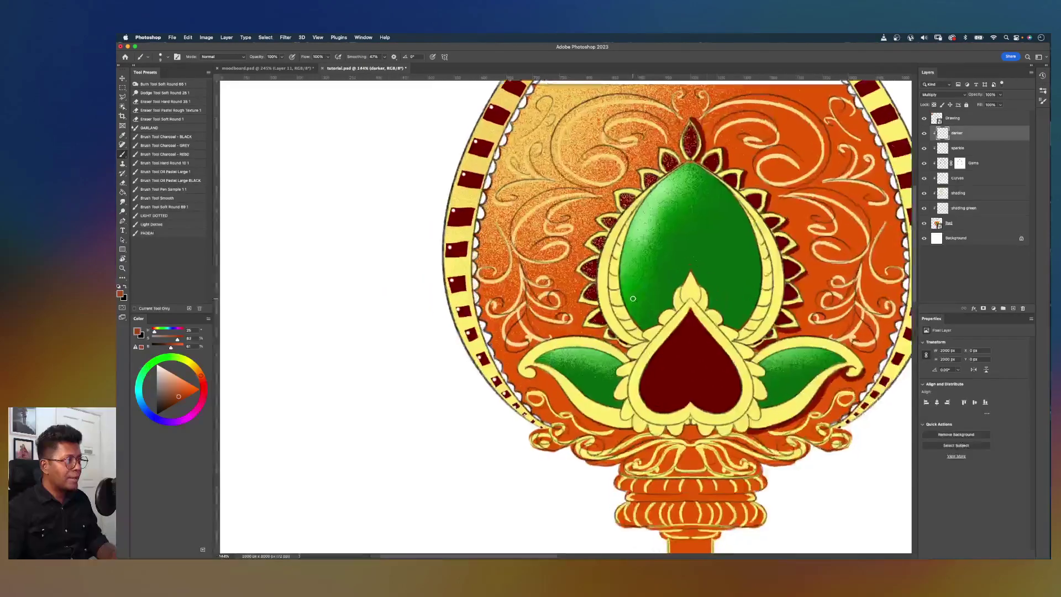
pyautogui.press('v')
pyautogui.click(711, 356)
pyautogui.click(956, 225)
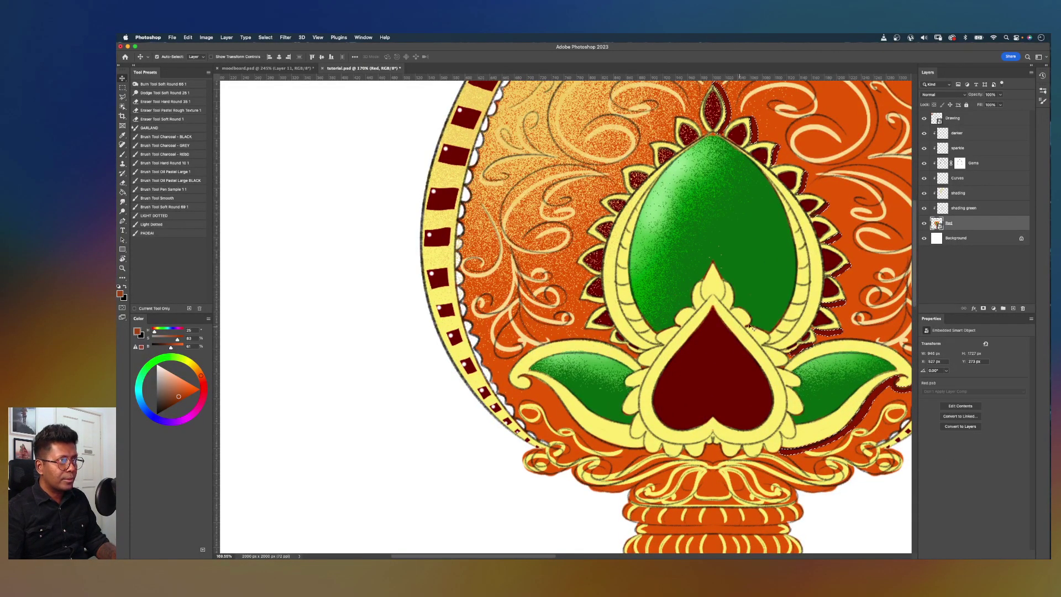
pyautogui.press('w')
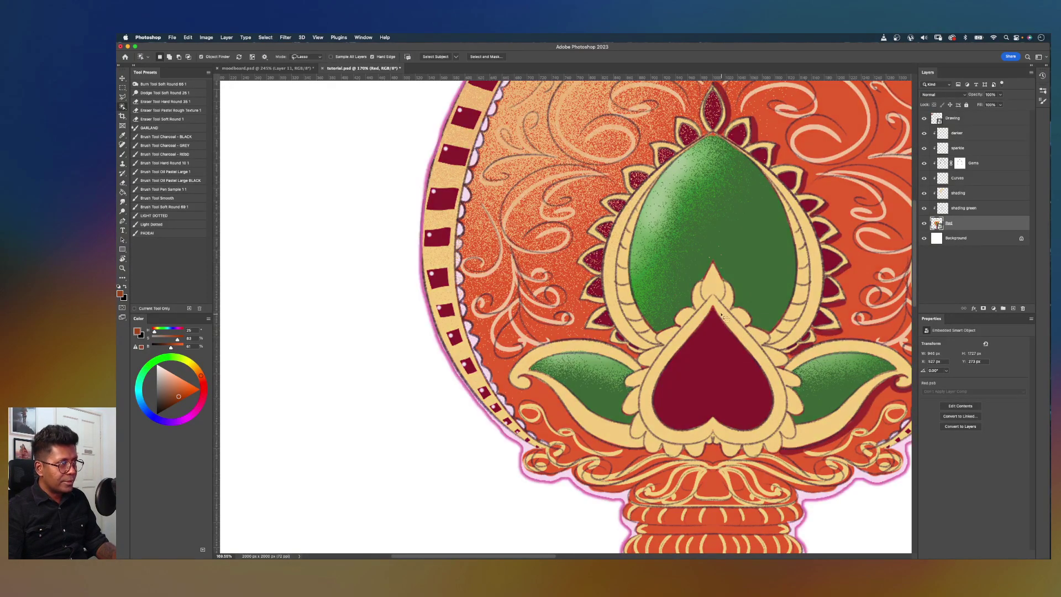
pyautogui.moveTo(717, 308)
pyautogui.mouseDown()
pyautogui.moveTo(770, 365)
pyautogui.moveTo(770, 422)
pyautogui.moveTo(675, 432)
pyautogui.mouseUp()
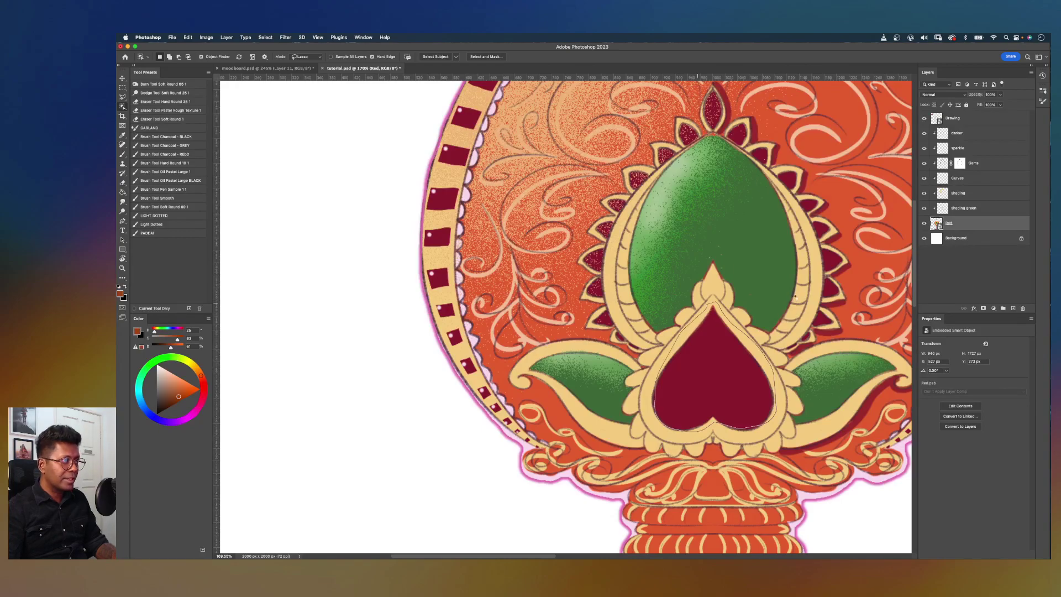
# Step: Add a new clipped layer directly above the base artwork layer and name it "Red"
pyautogui.click(1013, 308)
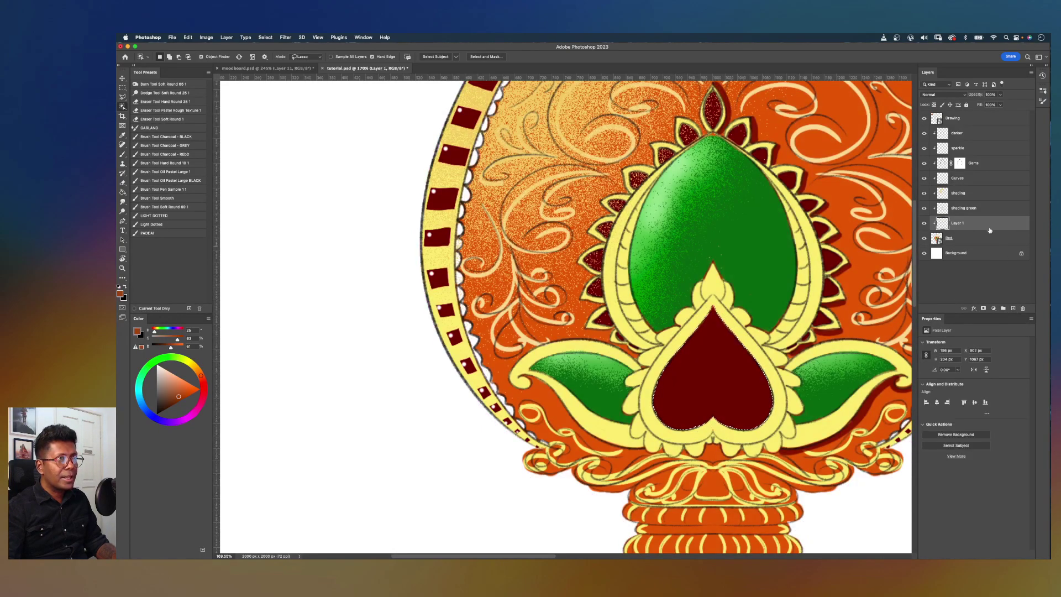
pyautogui.doubleClick(958, 223)
pyautogui.write('Red')
pyautogui.press('Return')
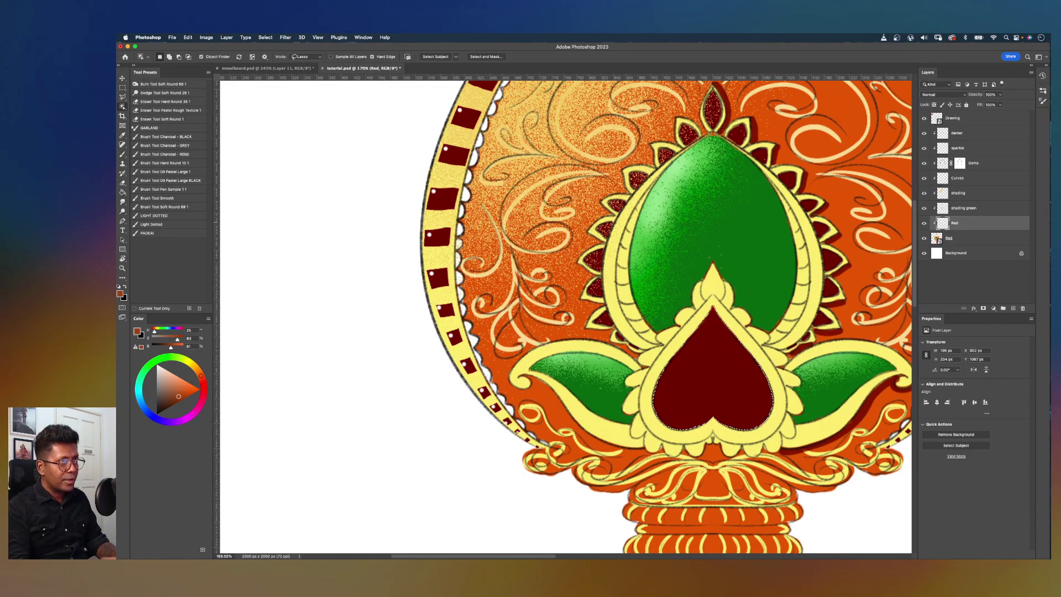
# Step: Load a Soft Round brush with the maroon sampled from the heart and set the new Red layer's blend mode to Dissolve
pyautogui.press('i')
pyautogui.click(703, 353)
pyautogui.moveTo(175, 403); pyautogui.dragTo(173, 392)
pyautogui.click(170, 208)
pyautogui.keyDown('alt'); pyautogui.click(691, 377); pyautogui.keyUp('alt')
pyautogui.click(946, 95)
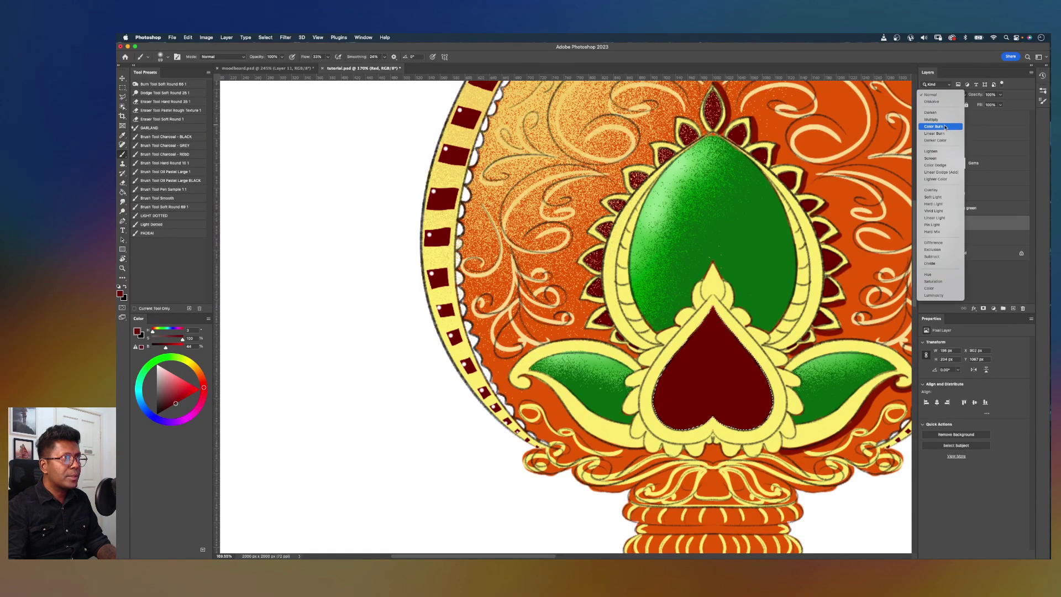
pyautogui.click(944, 101)
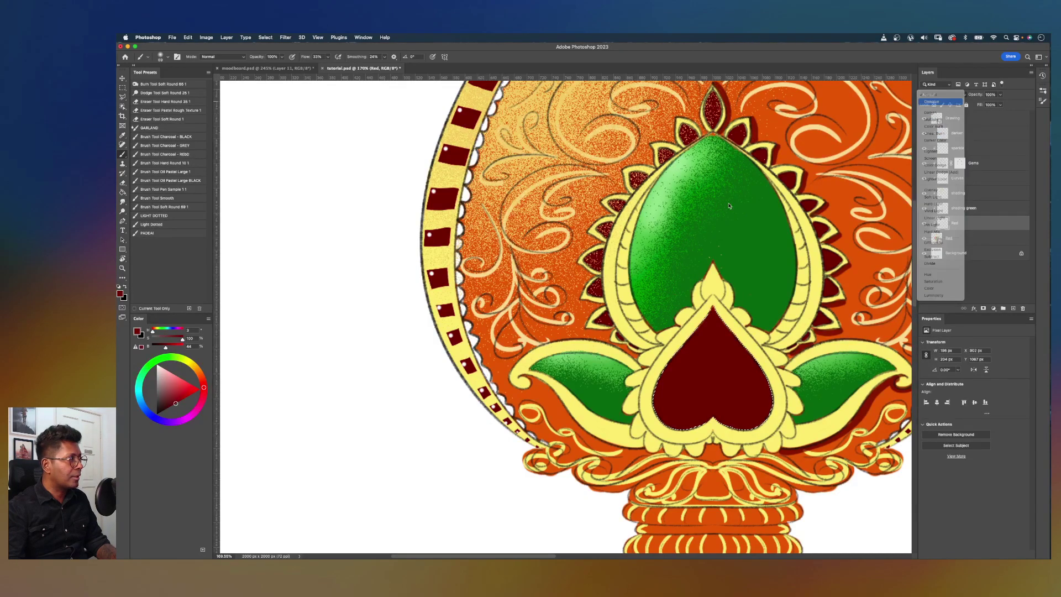
# Step: Shade the heart's left side with a brighter red and highlight its upper-left edge with a lighter pinkish red
pyautogui.click(179, 397)
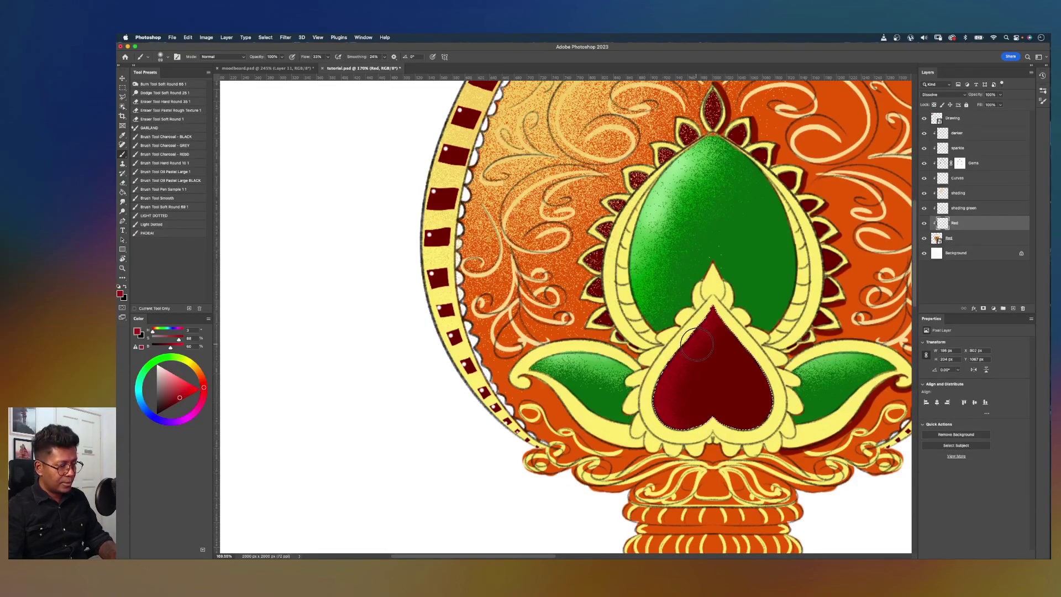
pyautogui.keyDown('alt'); pyautogui.click(680, 351); pyautogui.keyUp('alt')
pyautogui.click(176, 386)
pyautogui.moveTo(683, 339)
pyautogui.mouseDown()
pyautogui.moveTo(639, 385)
pyautogui.moveTo(648, 362)
pyautogui.mouseUp()
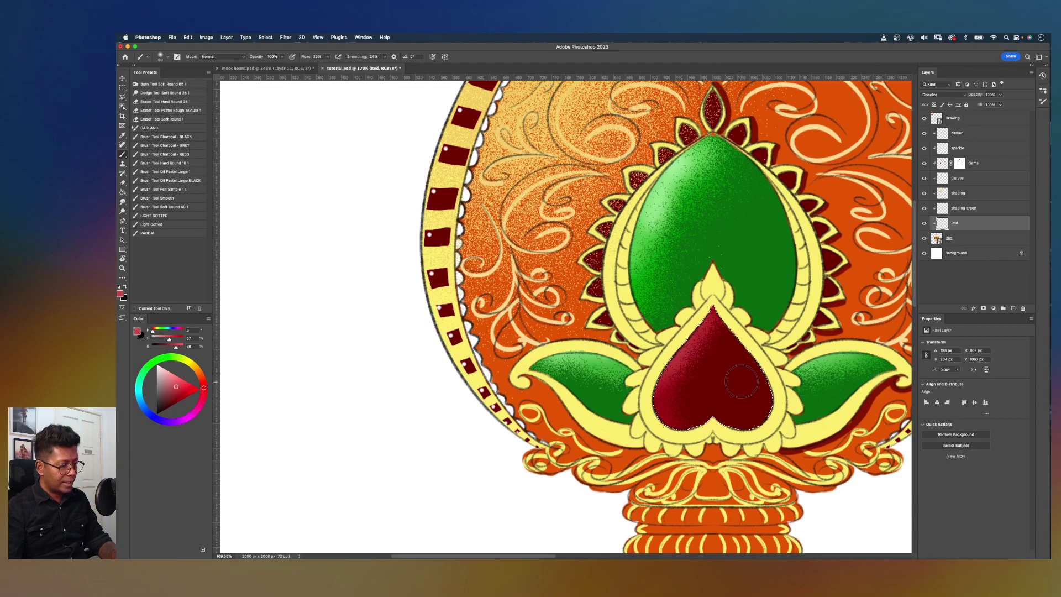
# Step: Shade the heart's lower-right side with a darker shade of its sampled maroon and clear the selection
pyautogui.keyDown('alt'); pyautogui.click(742, 375); pyautogui.keyUp('alt')
pyautogui.click(167, 407)
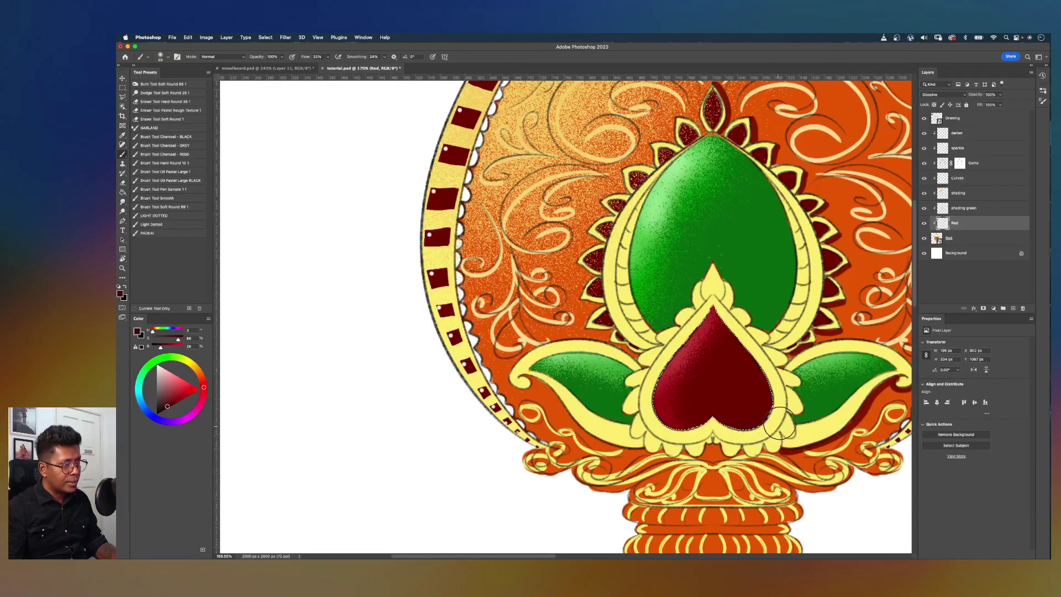
pyautogui.press('super+minus')
pyautogui.press('super+minus')
pyautogui.press('super+minus')
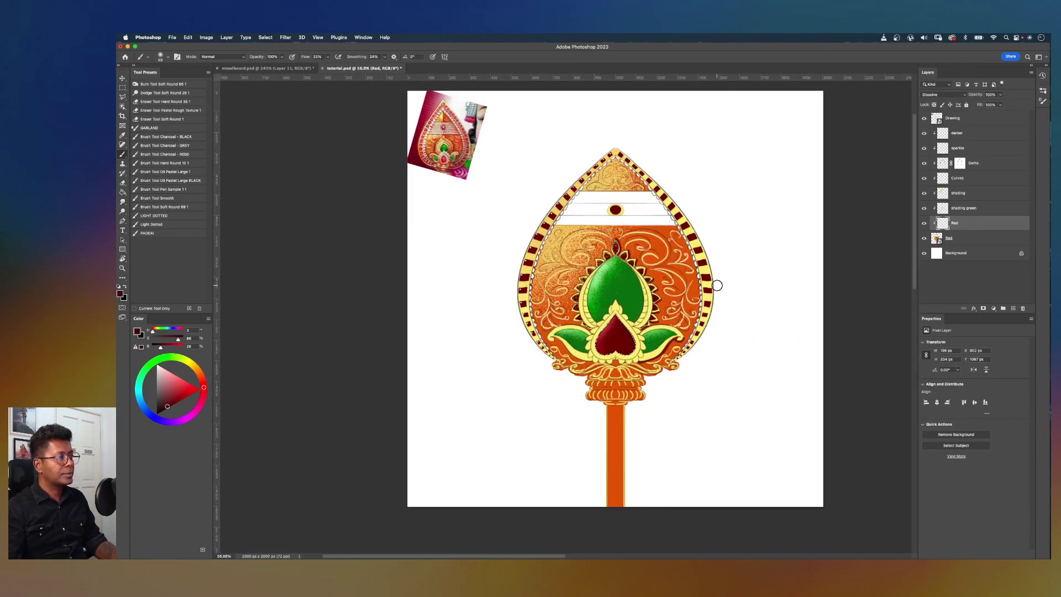
pyautogui.scroll(3, 717, 285)
pyautogui.press('super+d')
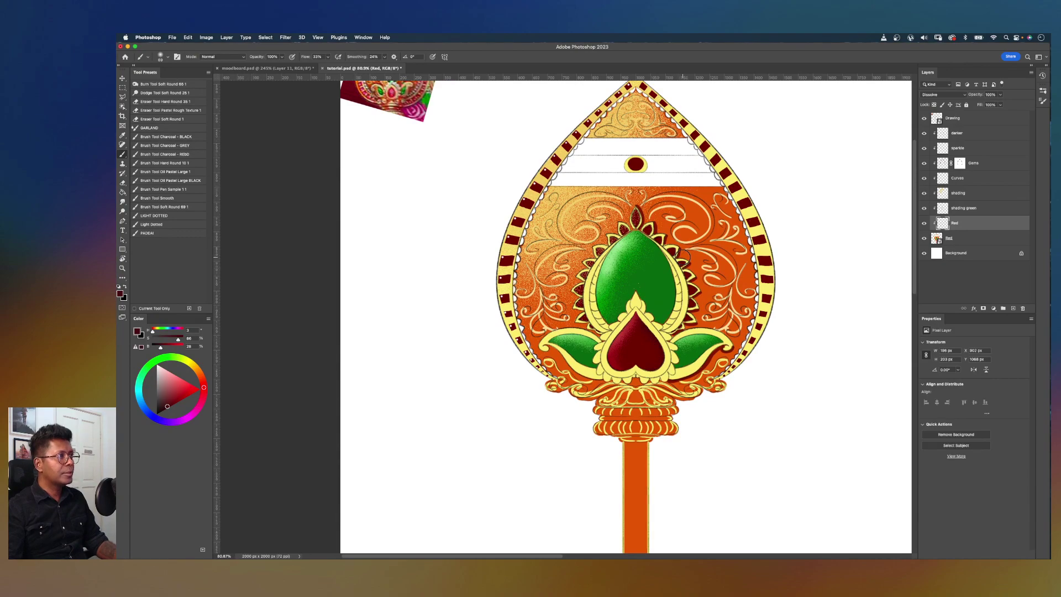
pyautogui.scroll(-5, 683, 257)
pyautogui.scroll(-2, 683, 257)
pyautogui.scroll(4, 684, 257)
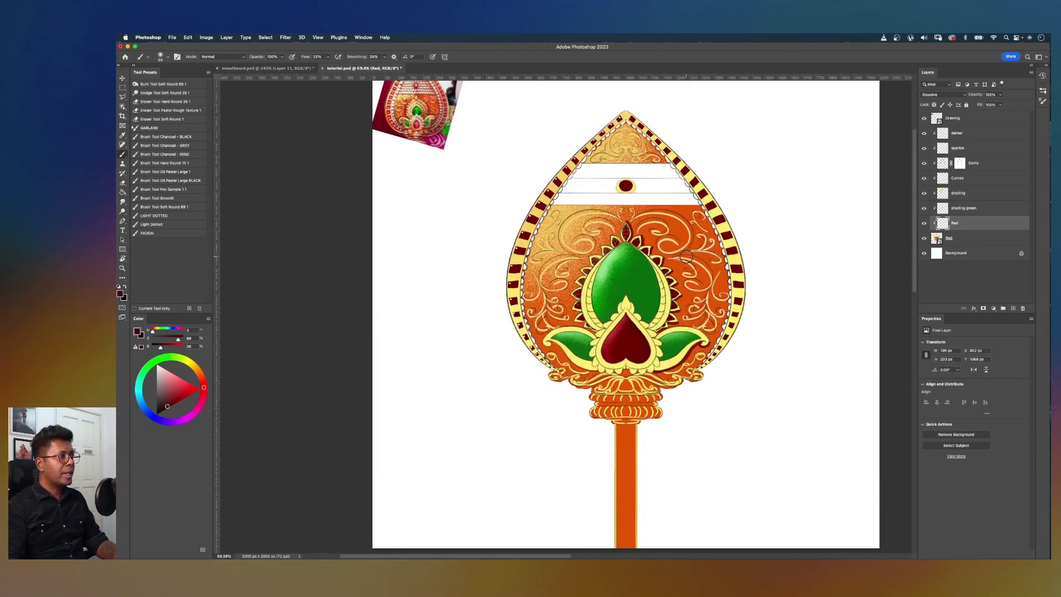
pyautogui.scroll(4, 679, 376)
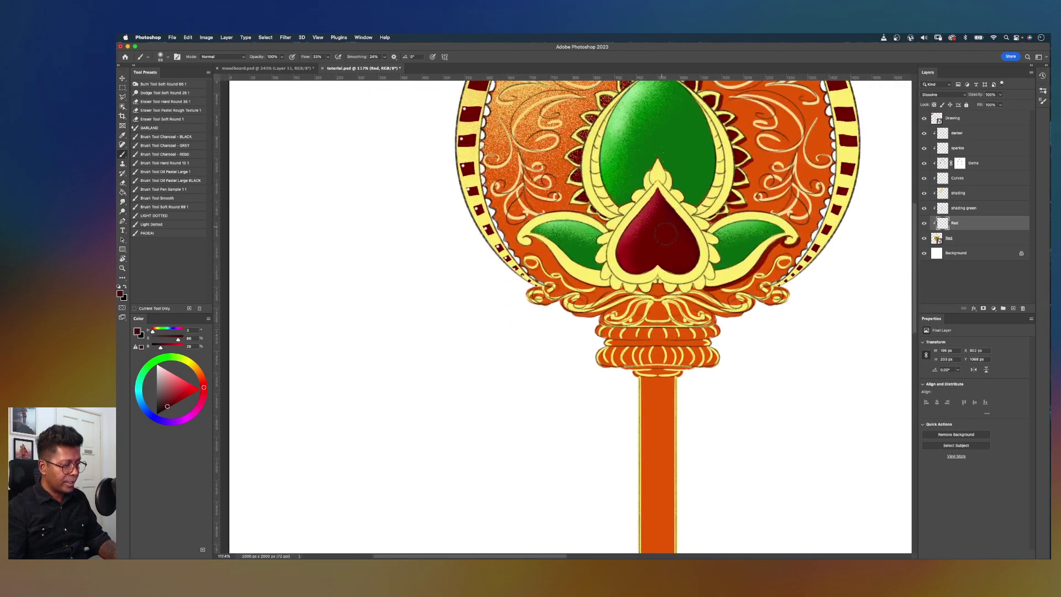
# Step: Sample the dark red drop-shadow colour and add a new clipped layer above the Red shading layer, undoing the trial stroke on the shaft
pyautogui.keyDown('alt'); pyautogui.click(759, 266); pyautogui.keyUp('alt')
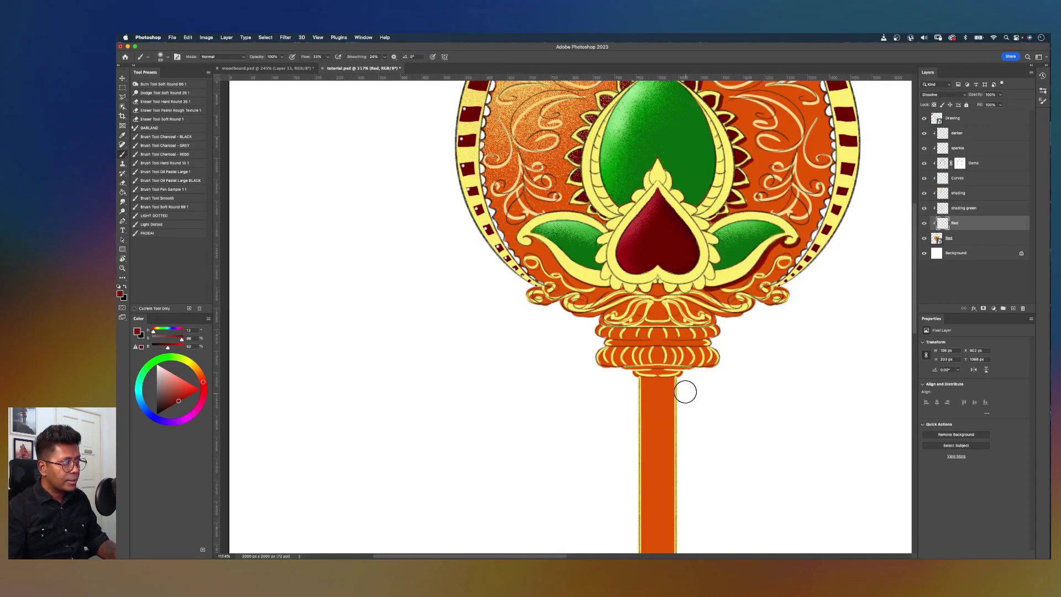
pyautogui.moveTo(675, 376)
pyautogui.mouseDown()
pyautogui.moveTo(662, 479)
pyautogui.moveTo(671, 500)
pyautogui.mouseUp()
pyautogui.scroll(-3, 673, 503)
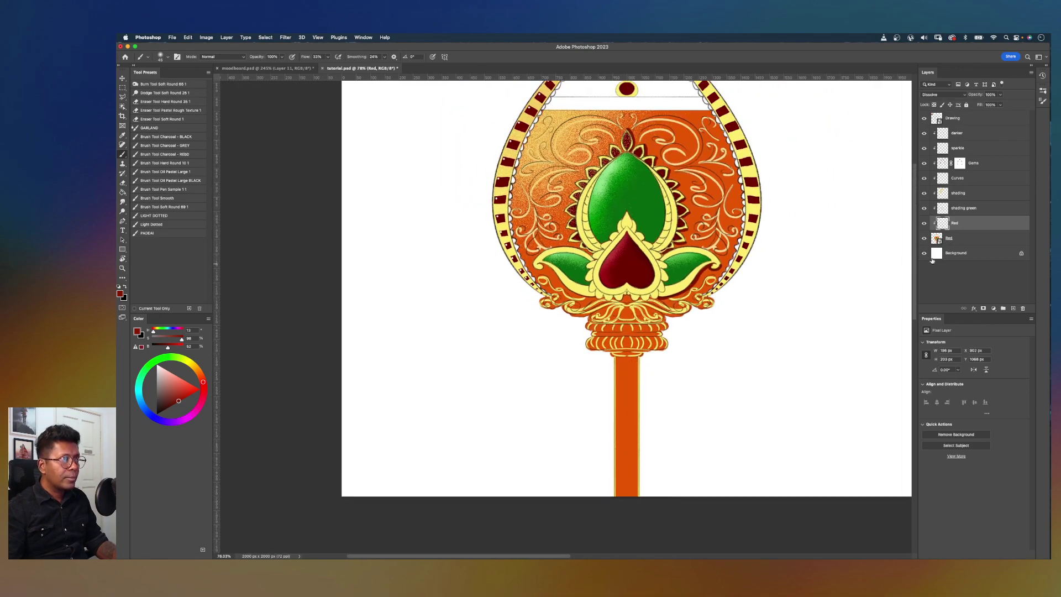
pyautogui.click(1013, 308)
pyautogui.moveTo(636, 353); pyautogui.dragTo(638, 500)
pyautogui.hotkey('ctrl', 'z')
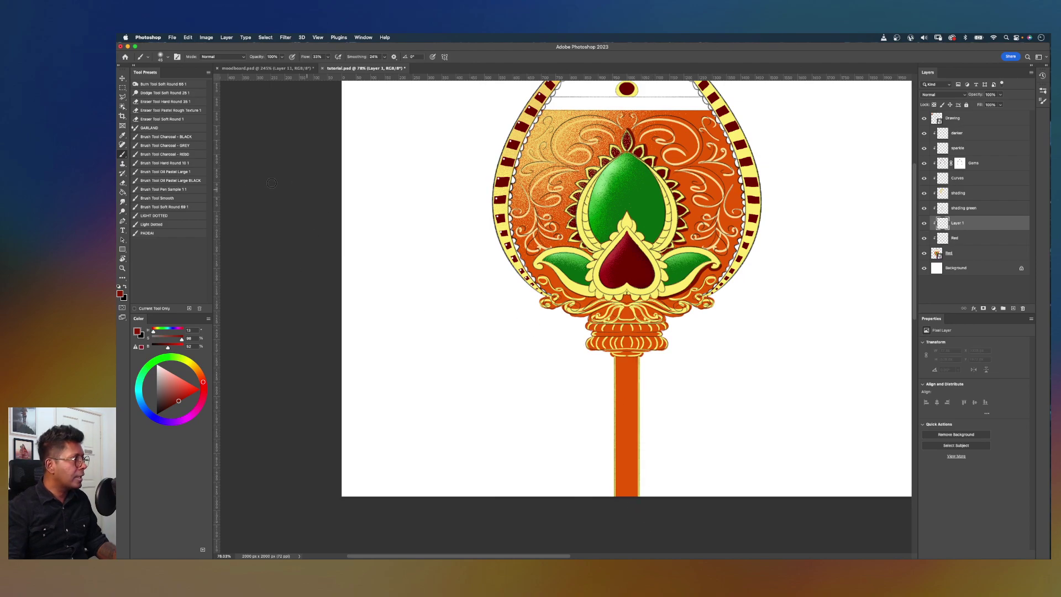
# Step: Fill a lasso selection of the shaft's right half with the sampled dark red on the new layer and clear the selection
pyautogui.press('l')
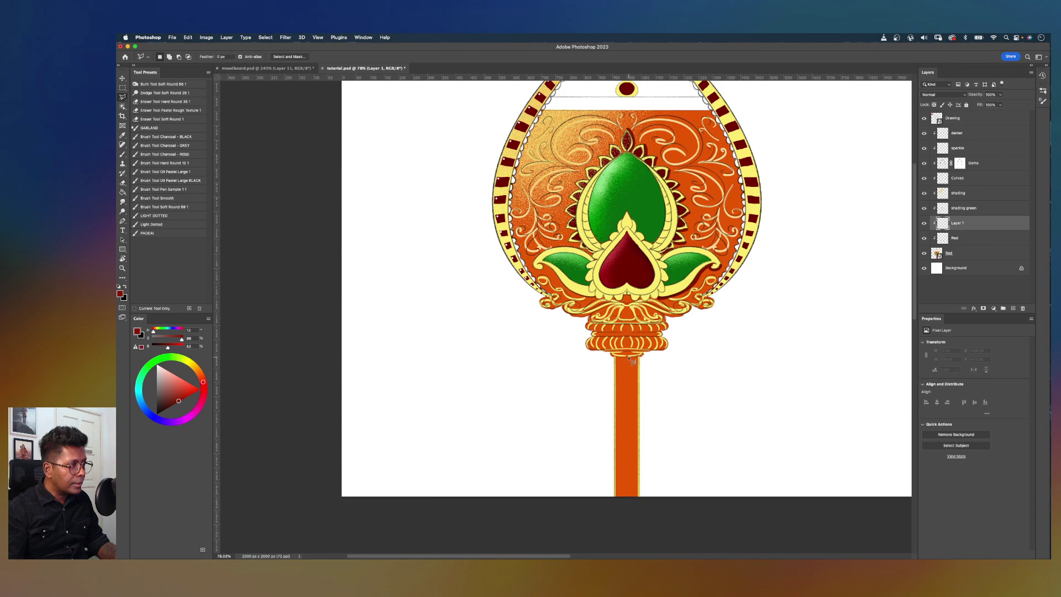
pyautogui.moveTo(628, 363)
pyautogui.mouseDown()
pyautogui.moveTo(637, 520)
pyautogui.moveTo(665, 450)
pyautogui.moveTo(663, 426)
pyautogui.mouseUp()
pyautogui.press('g')
pyautogui.click(646, 414)
pyautogui.press('super+d')
# Step: Examine the whole spear illustration to judge how the shaded shaft looks at a distance
pyautogui.press('super+minus')
pyautogui.press('super+minus')
pyautogui.press('super+equal')
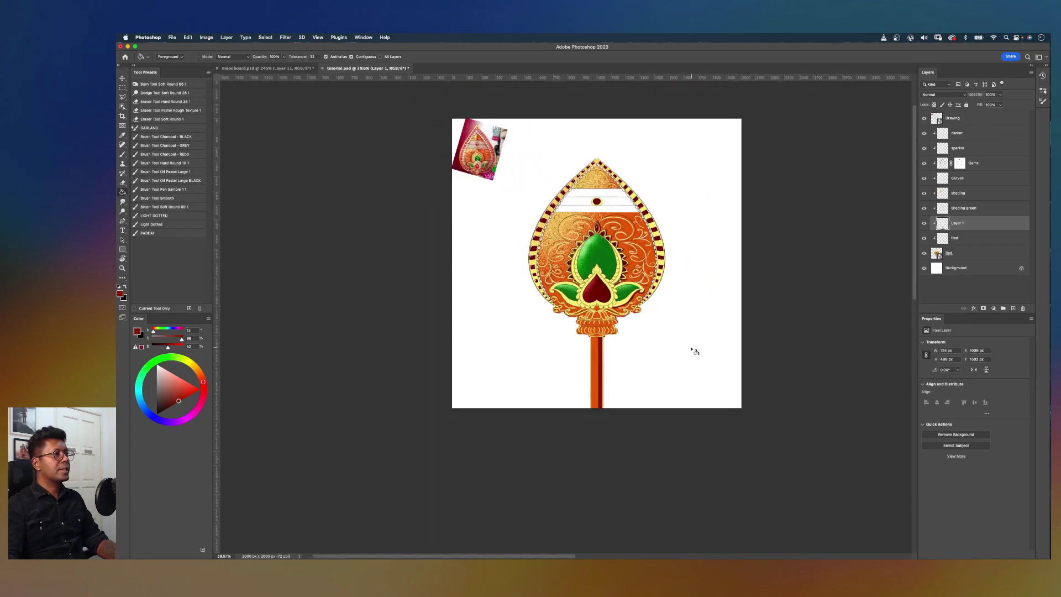
pyautogui.moveTo(636, 218); pyautogui.dragTo(655, 303)
pyautogui.press('super+minus')
pyautogui.press('super+minus')
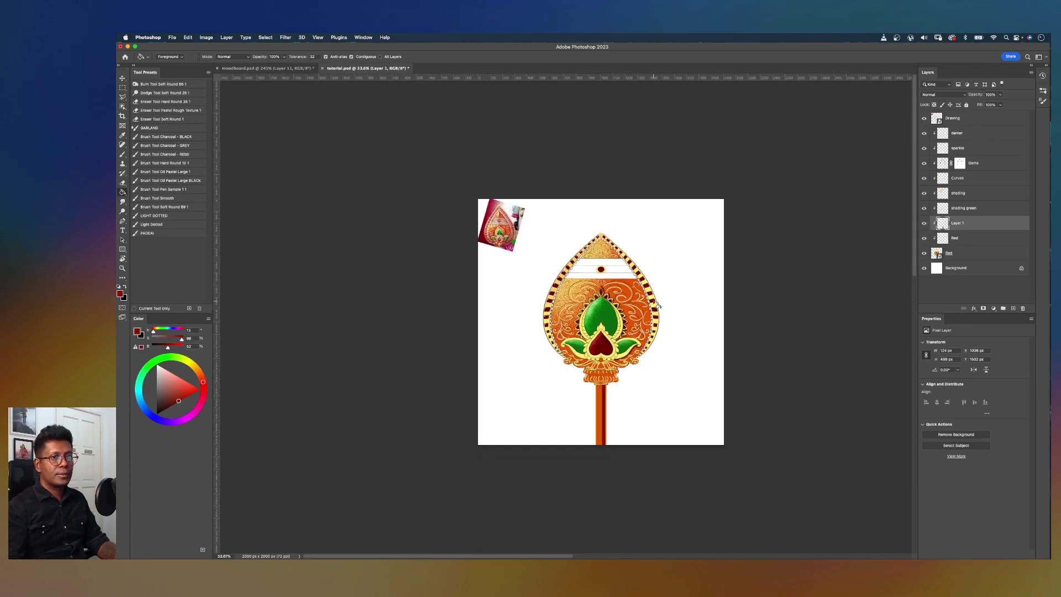
pyautogui.press('super+equal')
pyautogui.press('super+equal')
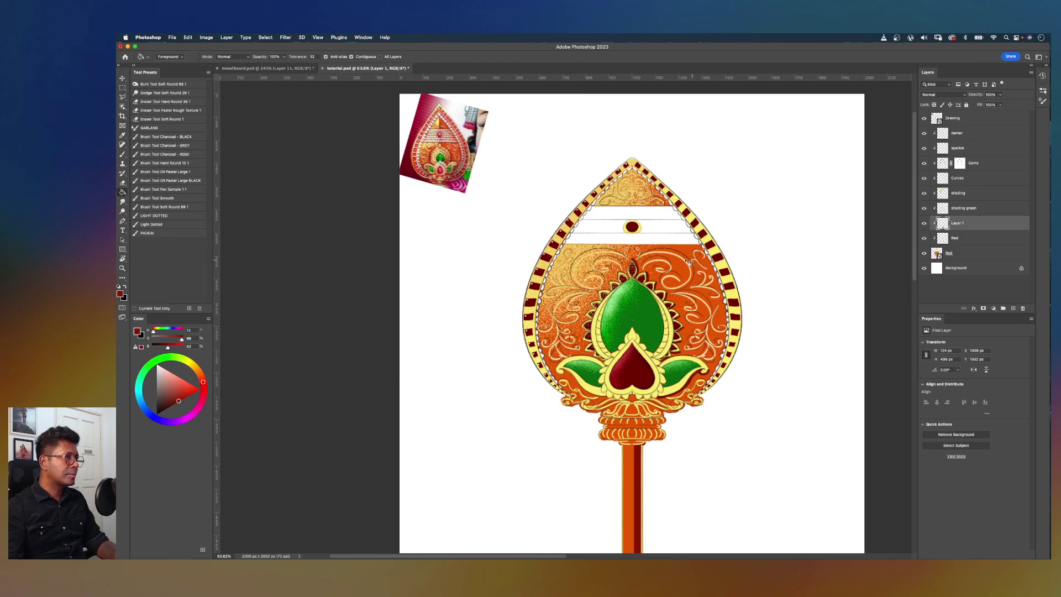
# Step: Add a new clipped layer directly above the base artwork layer and name it "White"
pyautogui.press('super+equal')
pyautogui.press('super+equal')
pyautogui.scroll(5, 720, 193)
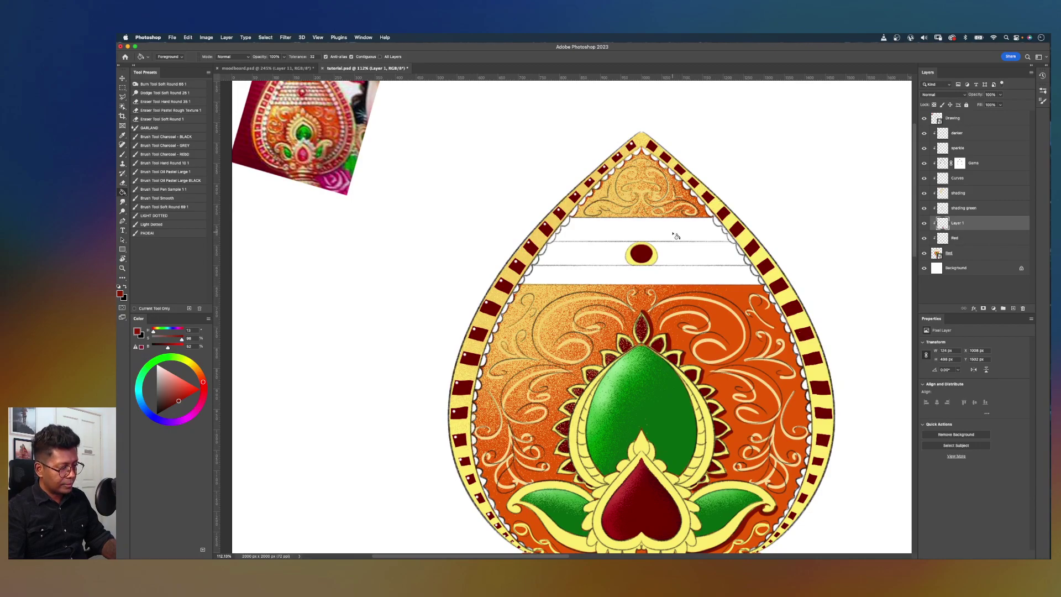
pyautogui.press('v')
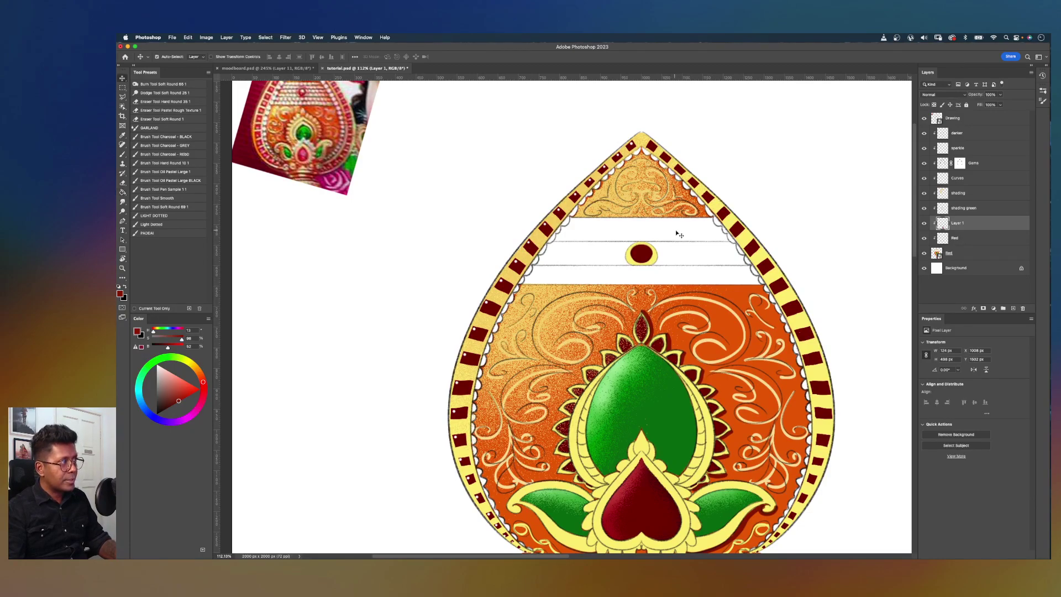
pyautogui.click(679, 232)
pyautogui.click(1014, 309)
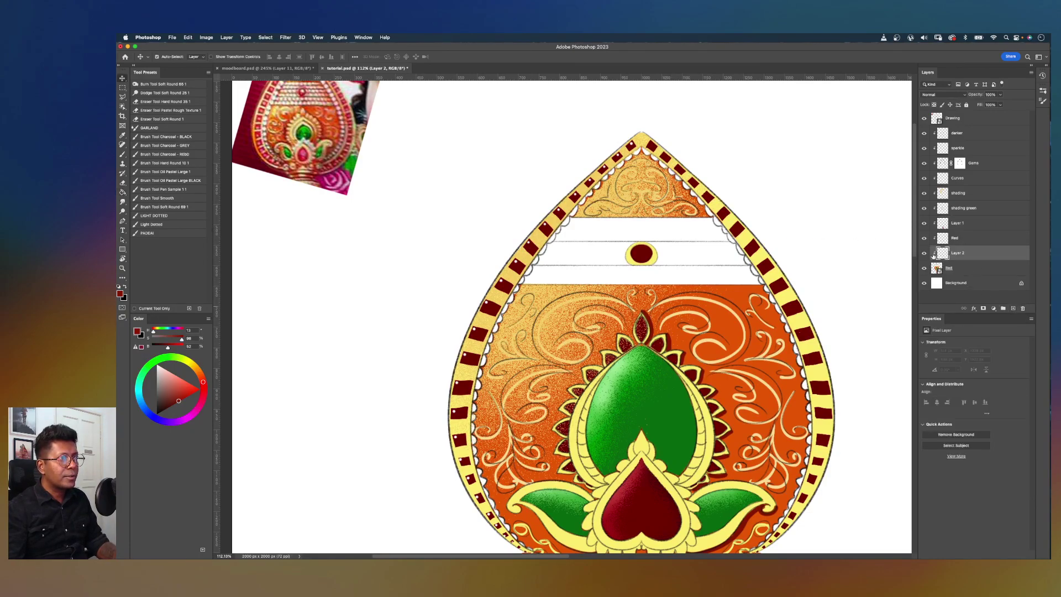
pyautogui.write('White')
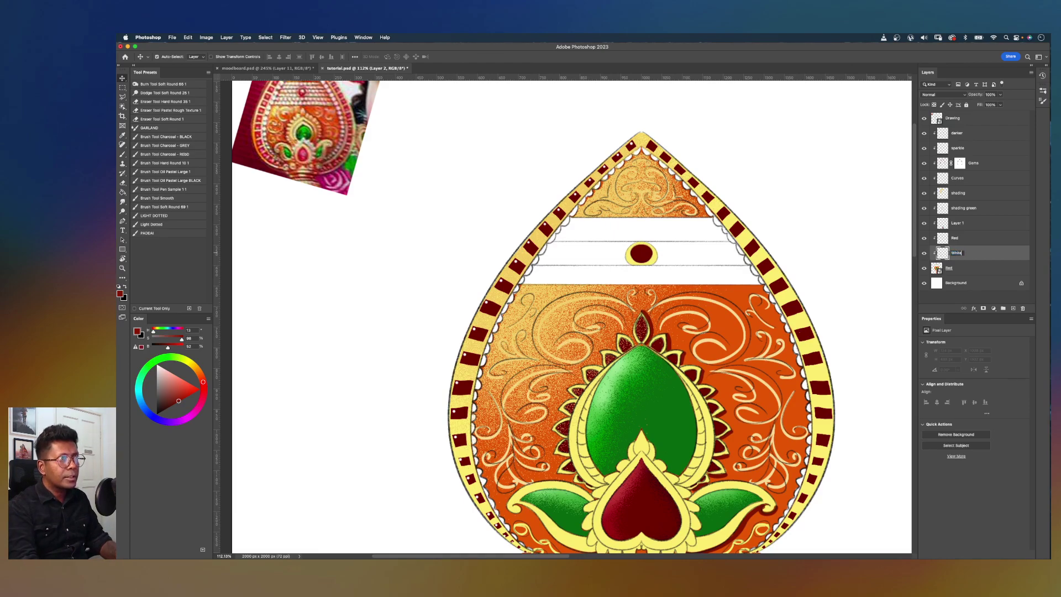
pyautogui.press('Return')
# Step: Sample the band's white, darken it to a mid grey for the brush and set the White layer's blend mode to Dissolve
pyautogui.press('b')
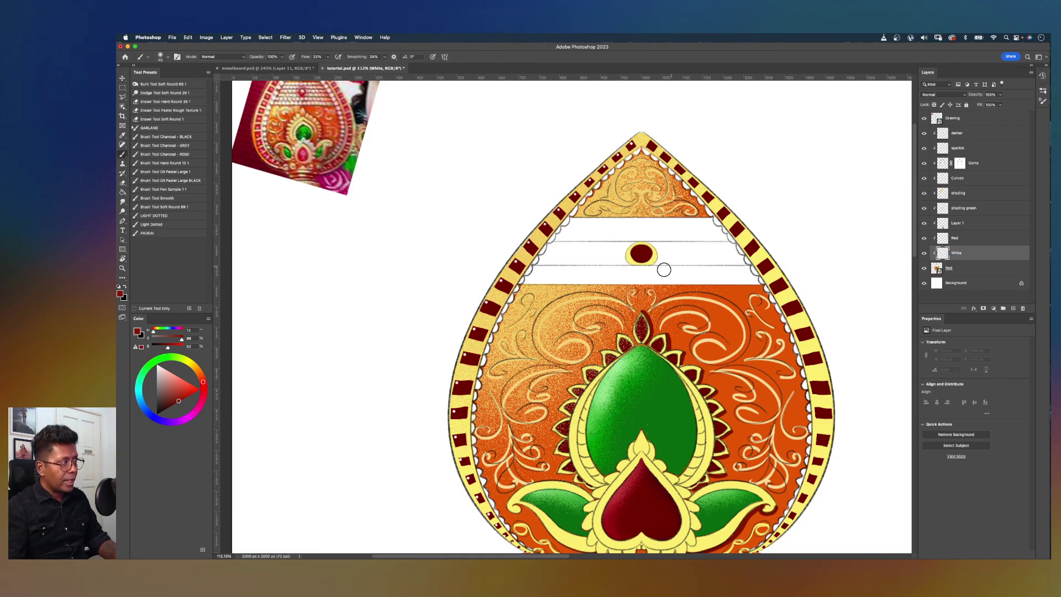
pyautogui.press('i')
pyautogui.click(605, 253)
pyautogui.press('b')
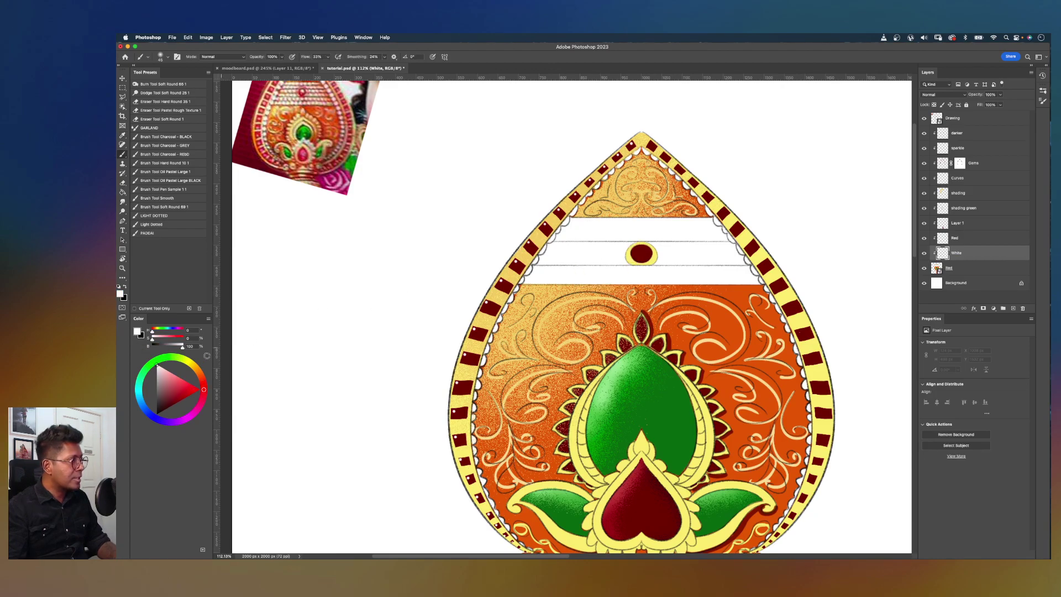
pyautogui.moveTo(183, 346); pyautogui.dragTo(172, 347)
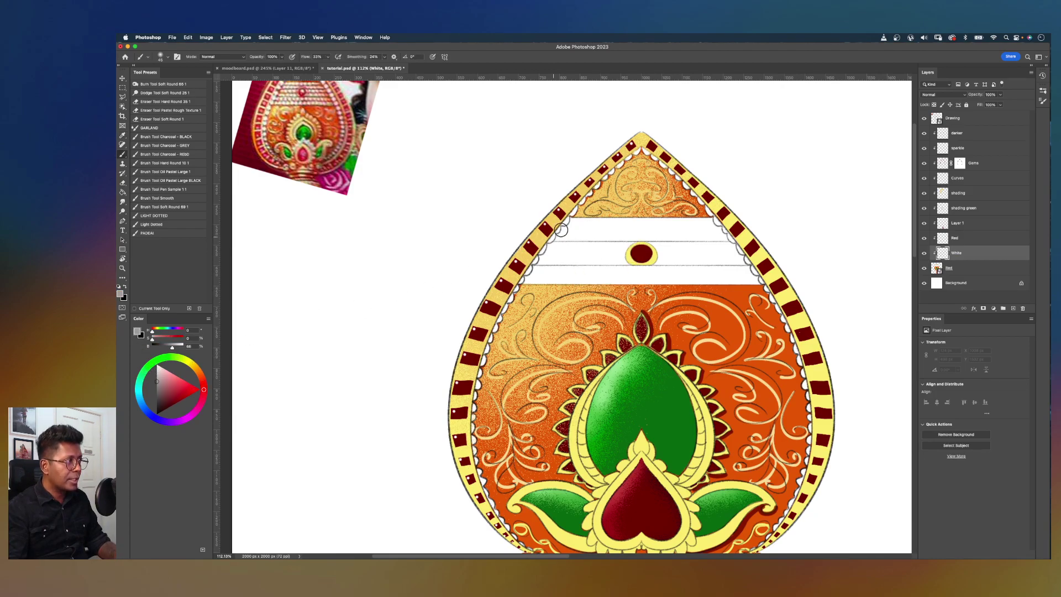
pyautogui.click(940, 95)
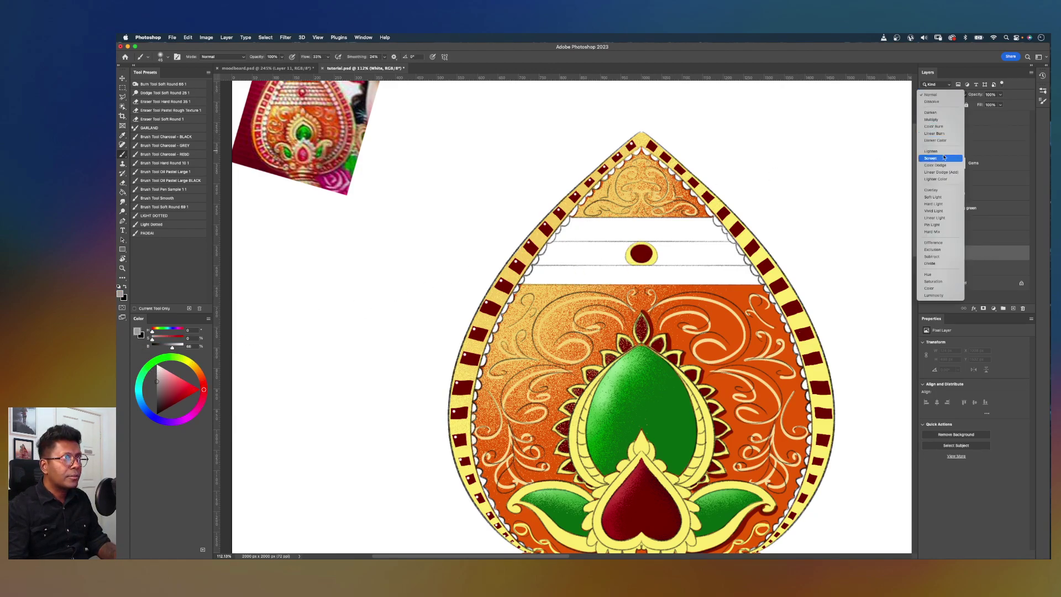
pyautogui.click(932, 102)
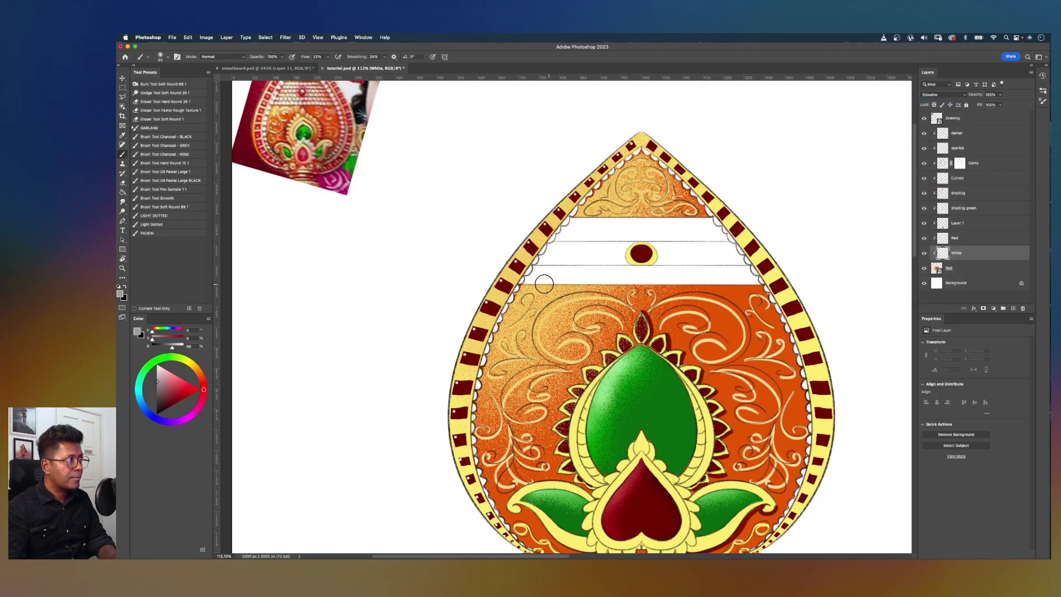
# Step: Lower the White layer's opacity to 27%, undoing the grey test strokes along the white band's lower edge
pyautogui.moveTo(544, 284)
pyautogui.mouseDown()
pyautogui.moveTo(524, 276)
pyautogui.moveTo(545, 272)
pyautogui.mouseUp()
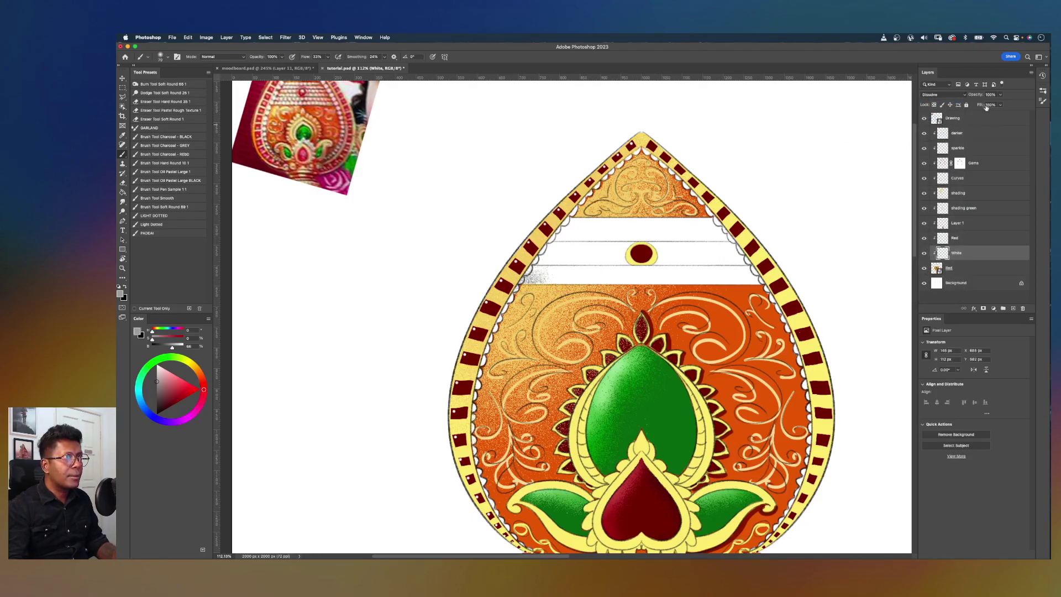
pyautogui.press('super+z')
pyautogui.moveTo(1001, 94); pyautogui.dragTo(975, 105)
pyautogui.moveTo(510, 287); pyautogui.dragTo(578, 286)
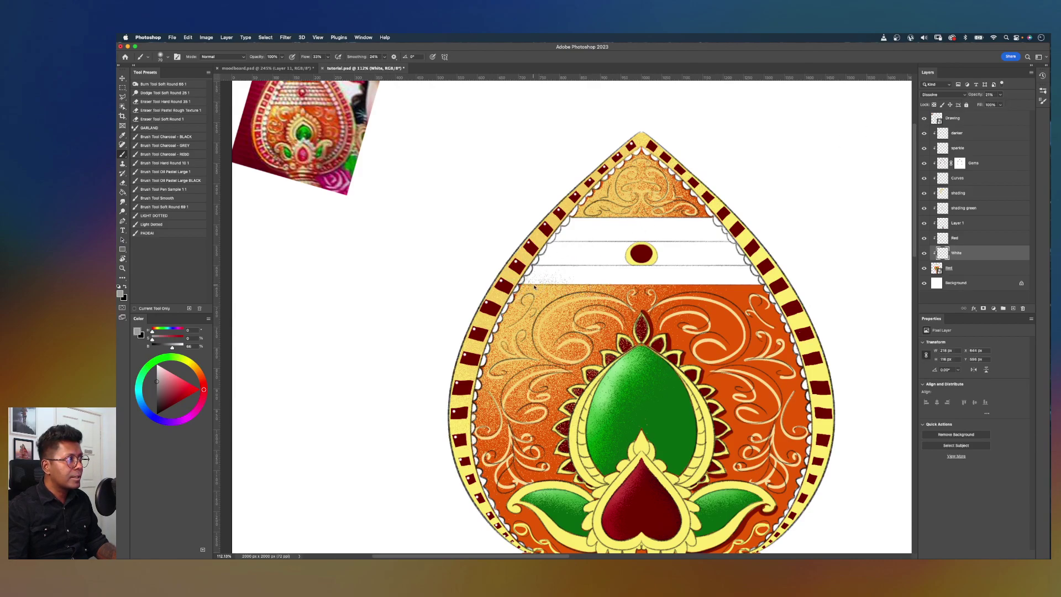
pyautogui.press('super+z')
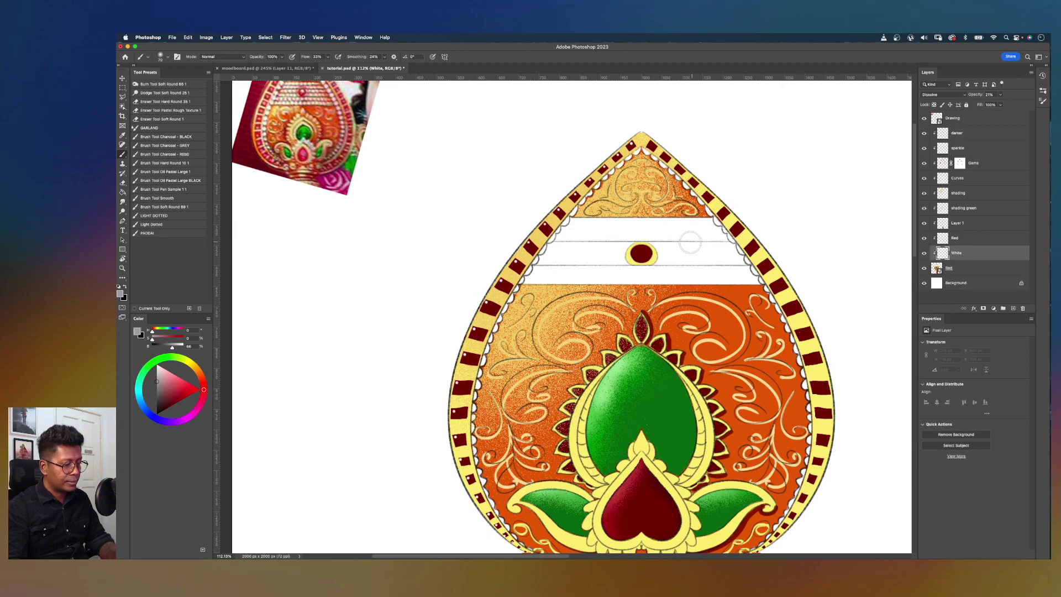
# Step: Shade along the two thin horizontal lines of the white band with grainy grey strokes from a much smaller brush
pyautogui.press('[')
pyautogui.press('[')
pyautogui.press('[')
pyautogui.press('[')
pyautogui.press('[')
pyautogui.press('[')
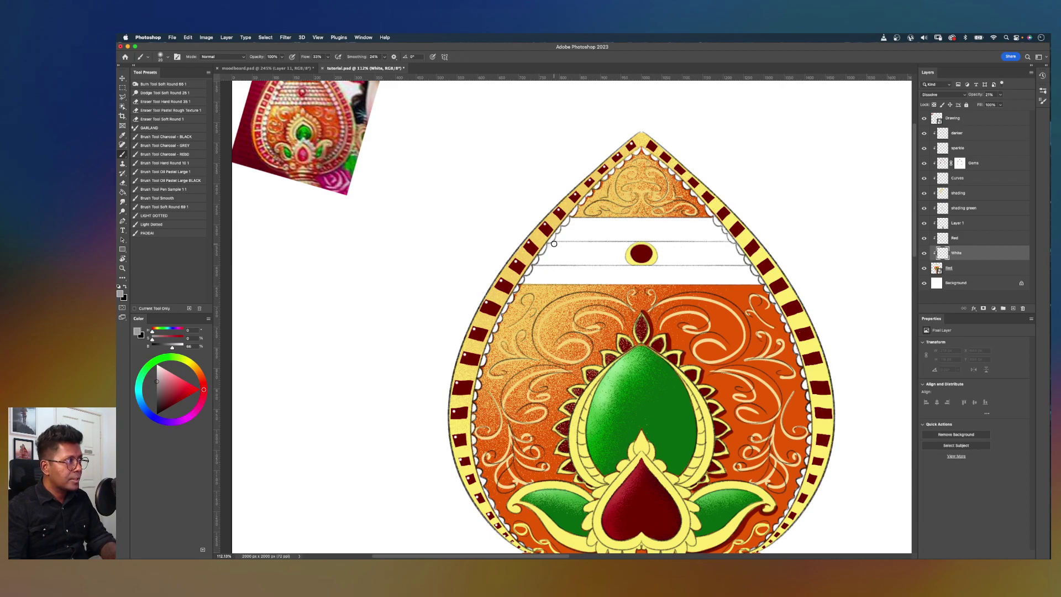
pyautogui.moveTo(552, 242); pyautogui.dragTo(626, 240)
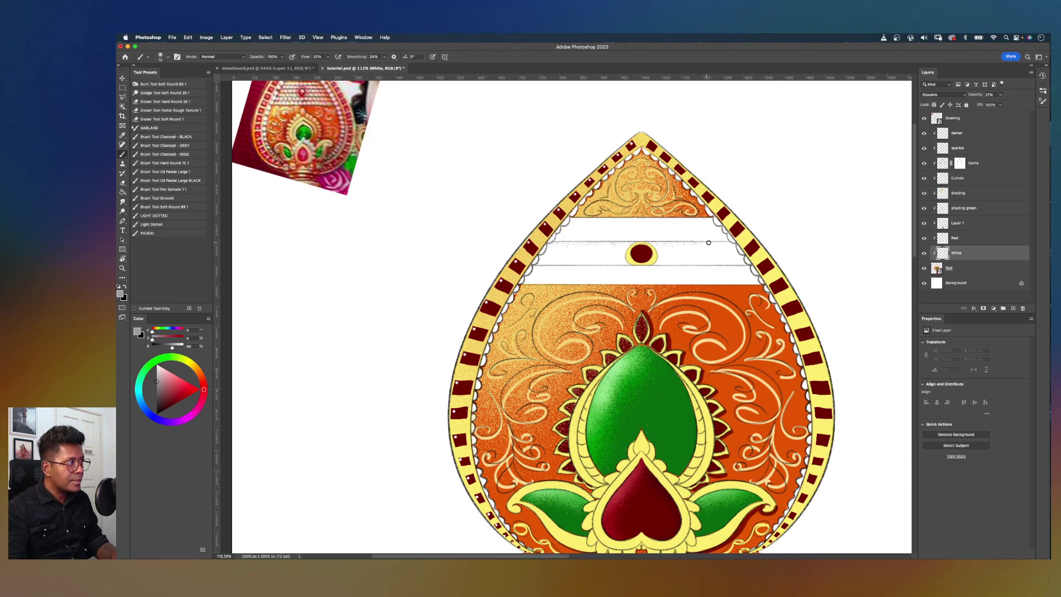
pyautogui.moveTo(709, 242); pyautogui.dragTo(713, 242)
pyautogui.press(']')
pyautogui.moveTo(534, 267); pyautogui.dragTo(732, 266)
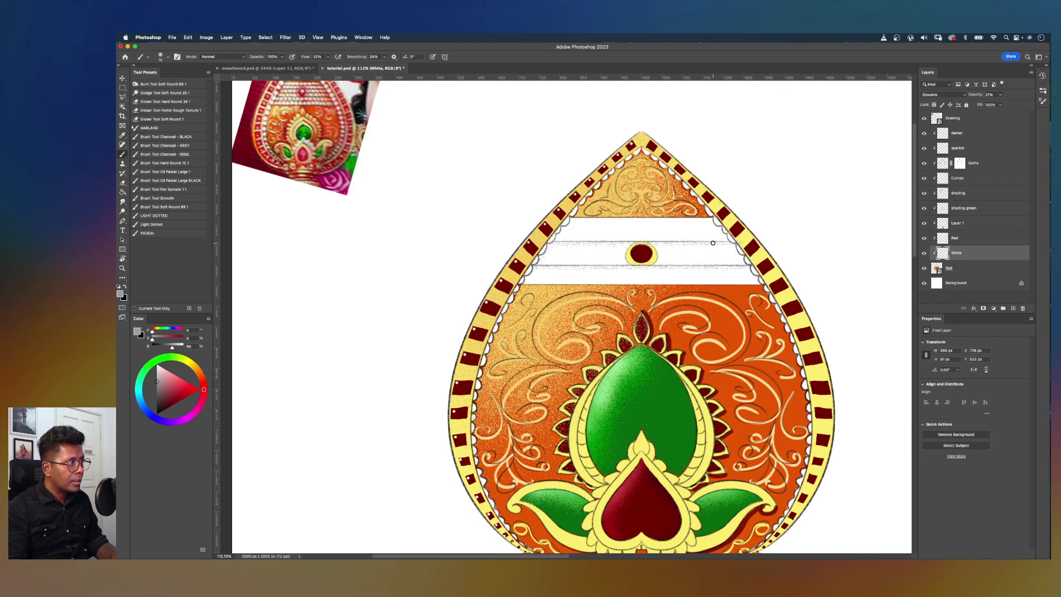
pyautogui.press('e')
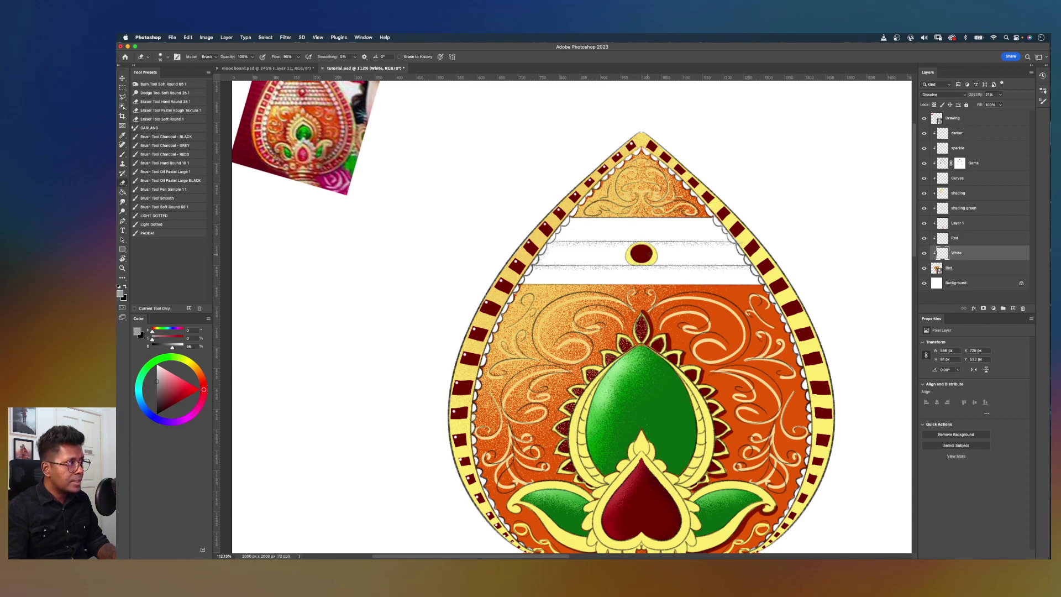
pyautogui.scroll(-5, 624, 254)
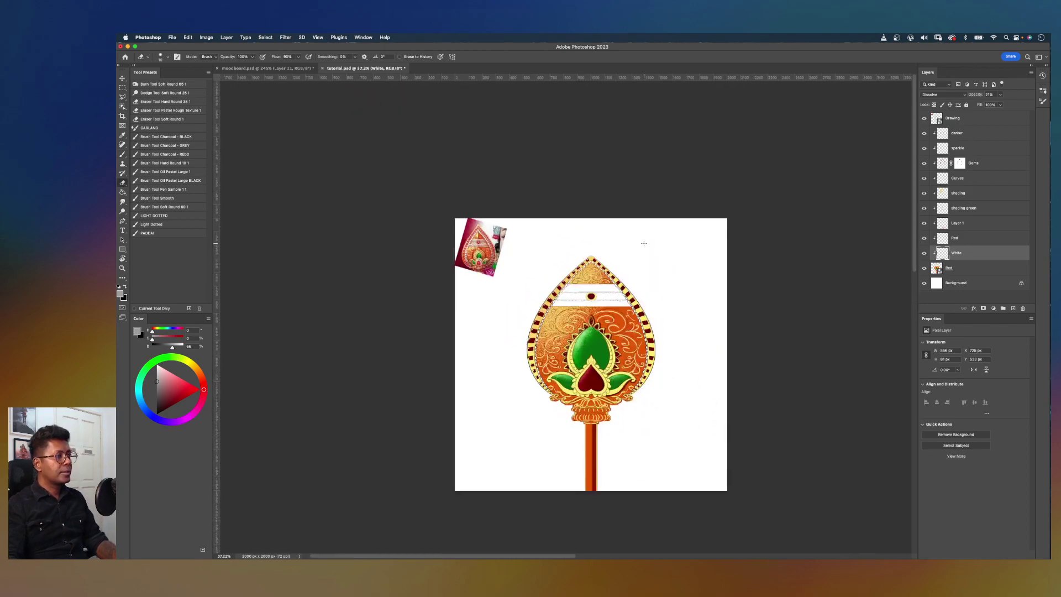
pyautogui.scroll(2, 644, 243)
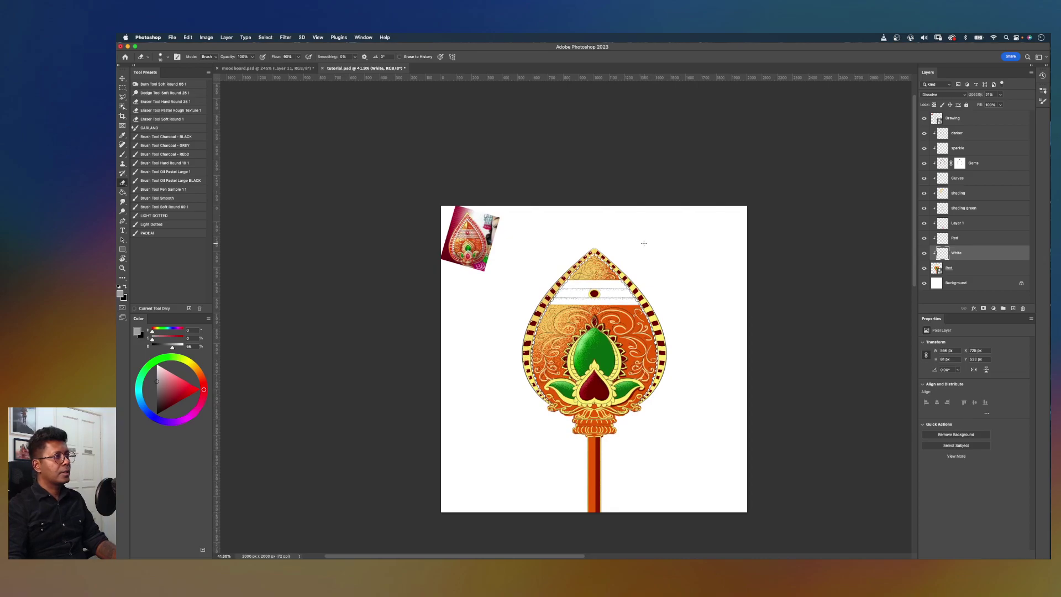
pyautogui.click(967, 268)
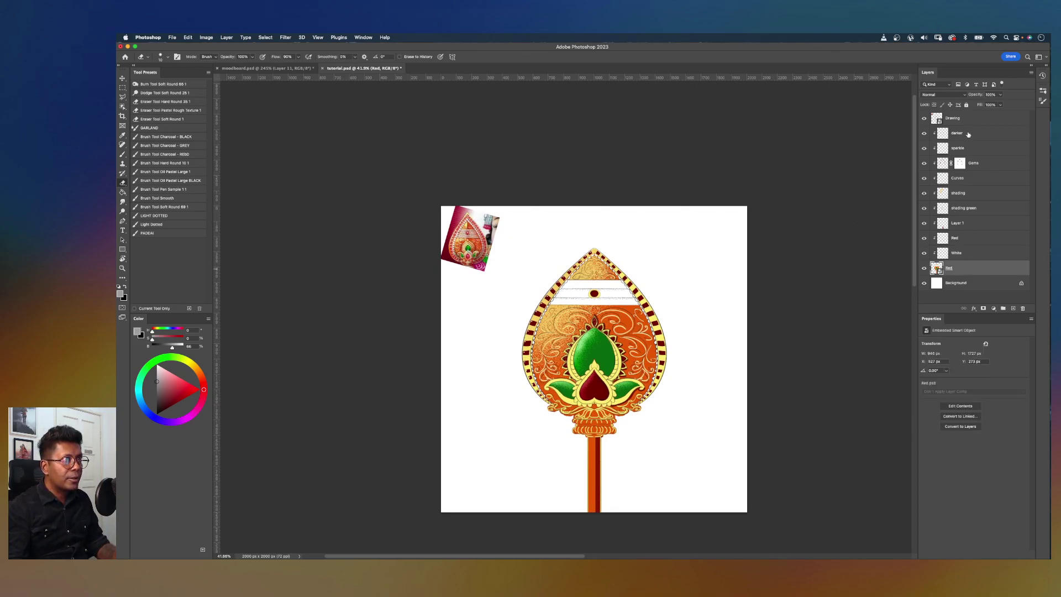
pyautogui.keyDown('shift'); pyautogui.click(971, 135); pyautogui.keyUp('shift')
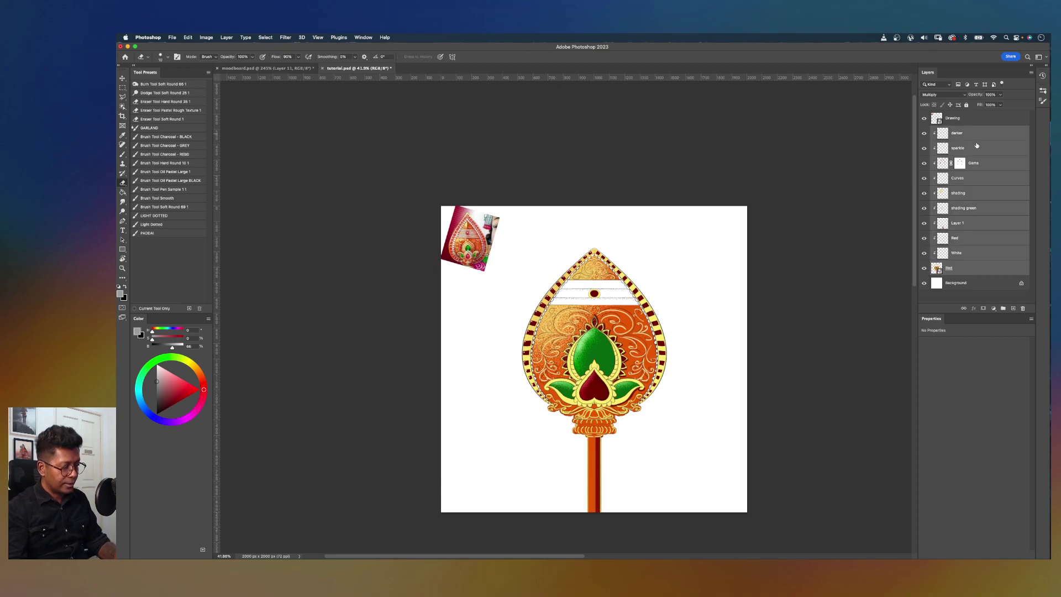
# Step: Hide the reference photo layer inside the Drawing smart object, and save and close its contents
pyautogui.doubleClick(938, 119)
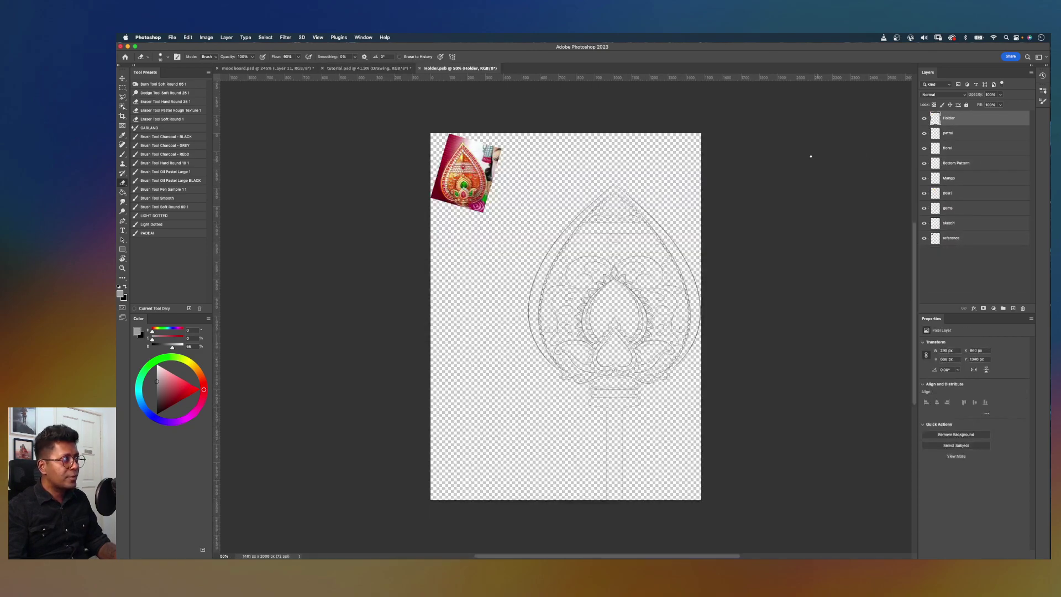
pyautogui.click(923, 120)
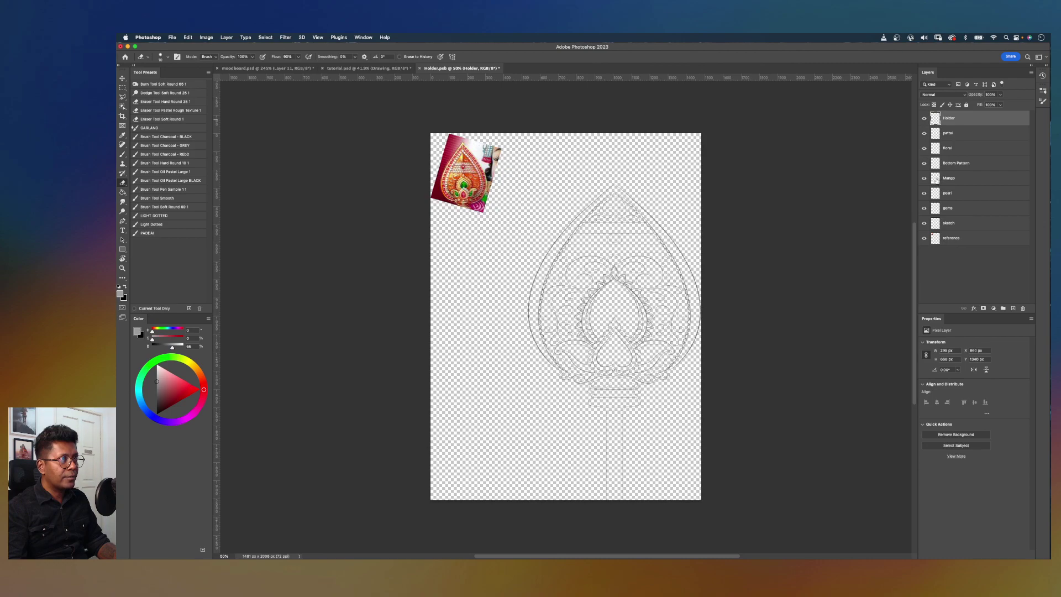
pyautogui.press('v')
pyautogui.click(483, 182)
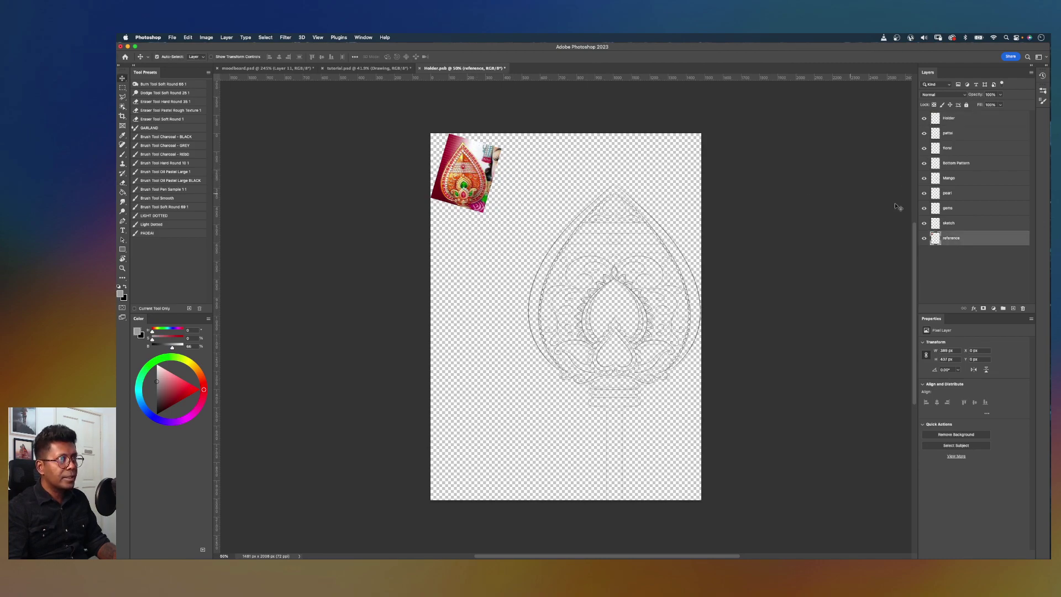
pyautogui.click(923, 238)
pyautogui.press('cmd+s')
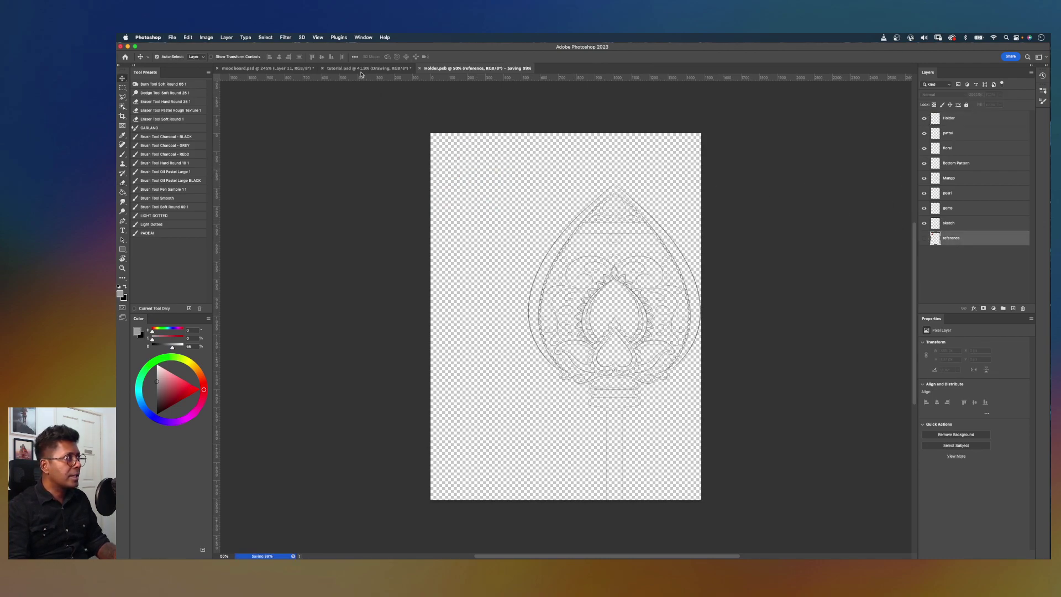
pyautogui.click(420, 68)
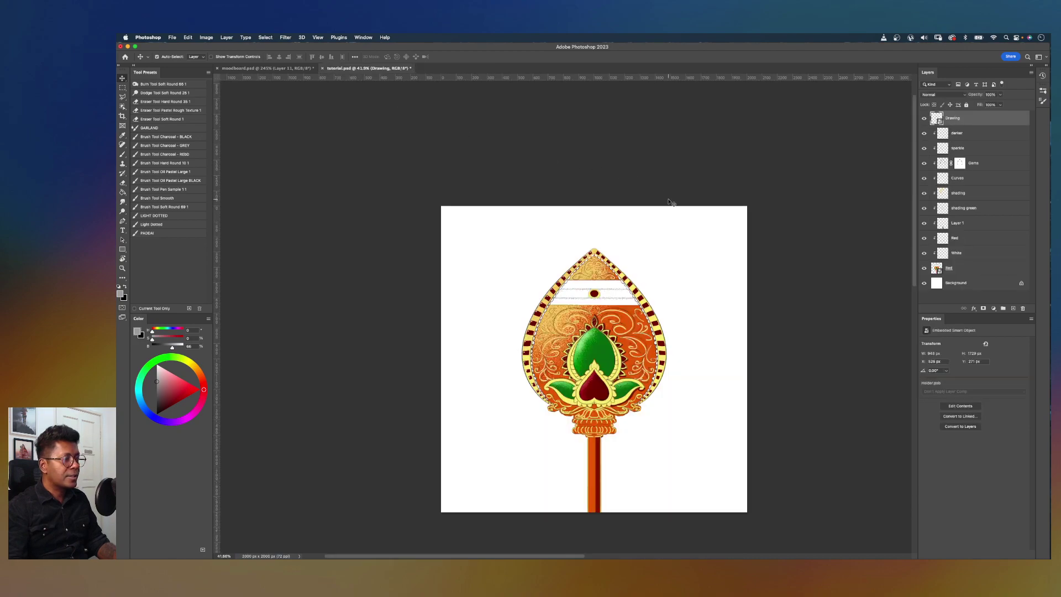
# Step: Fill the Background layer with a dark bluish grey using the Paint Bucket
pyautogui.click(983, 285)
pyautogui.press('g')
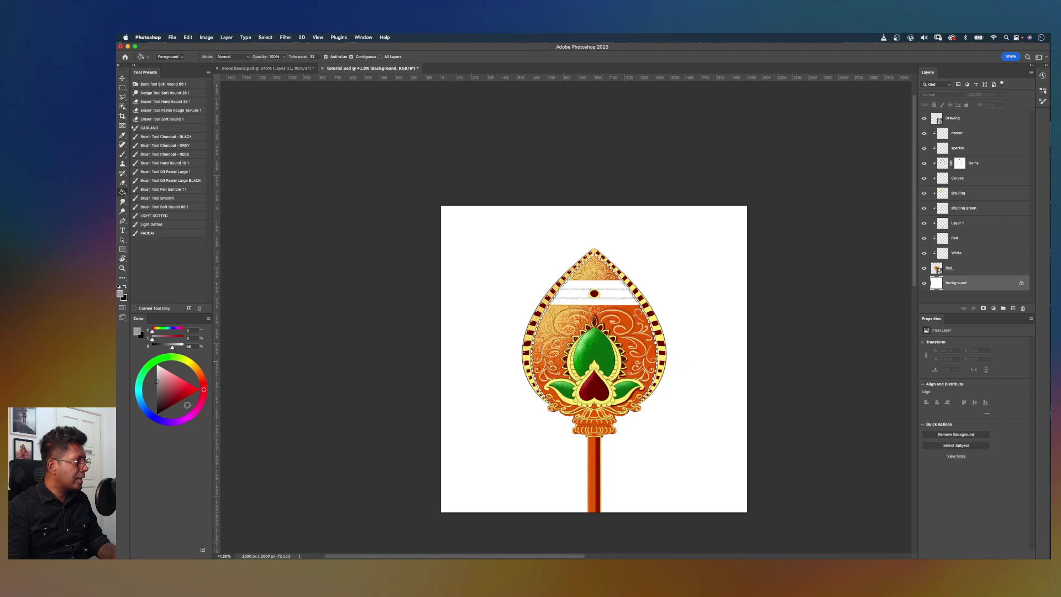
pyautogui.click(149, 413)
pyautogui.moveTo(177, 407); pyautogui.dragTo(159, 401)
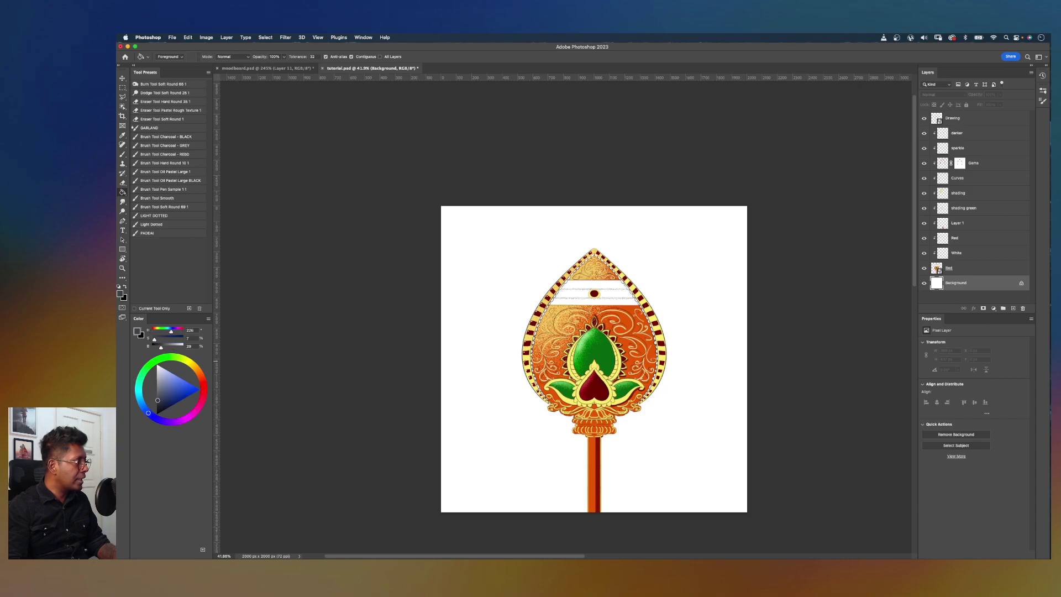
pyautogui.click(463, 294)
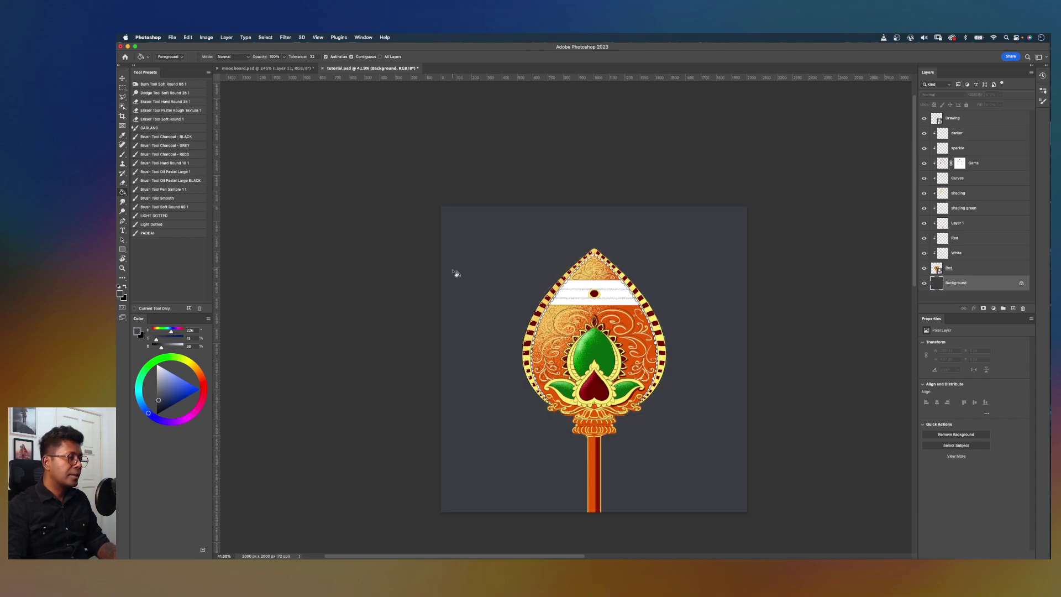
# Step: Add a Color Lookup adjustment above the Drawing layer and load the DropBlues.3DL look
pyautogui.scroll(-5, 455, 272)
pyautogui.scroll(3, 453, 271)
pyautogui.click(983, 119)
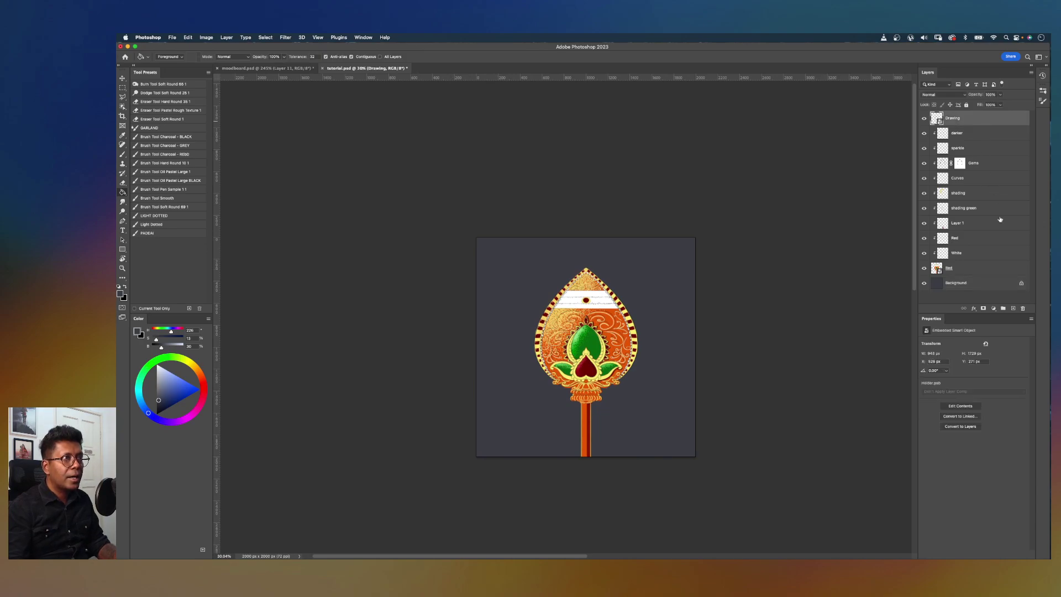
pyautogui.click(994, 308)
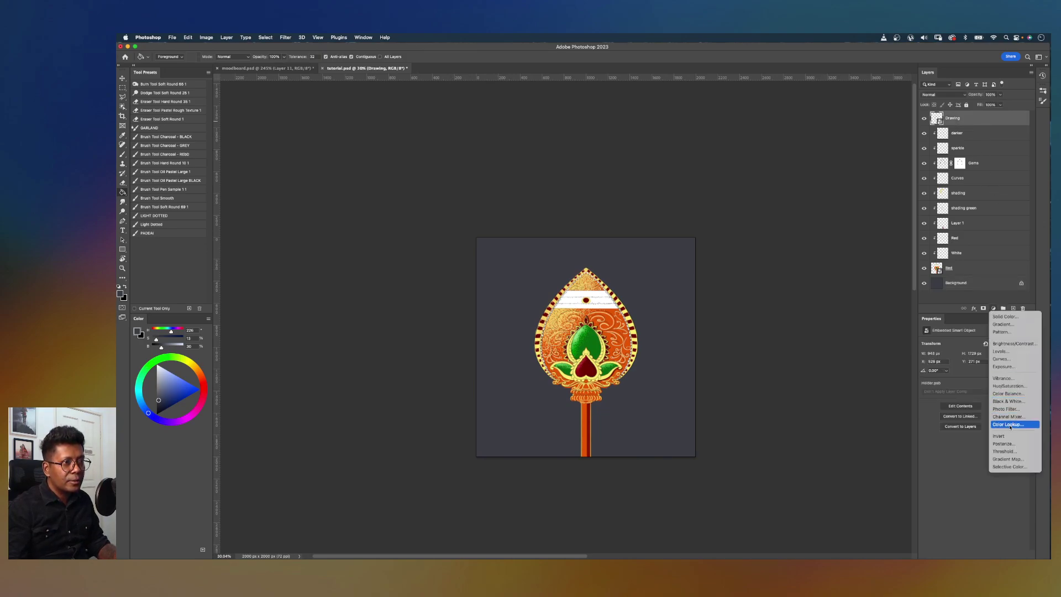
pyautogui.click(992, 282)
pyautogui.click(978, 343)
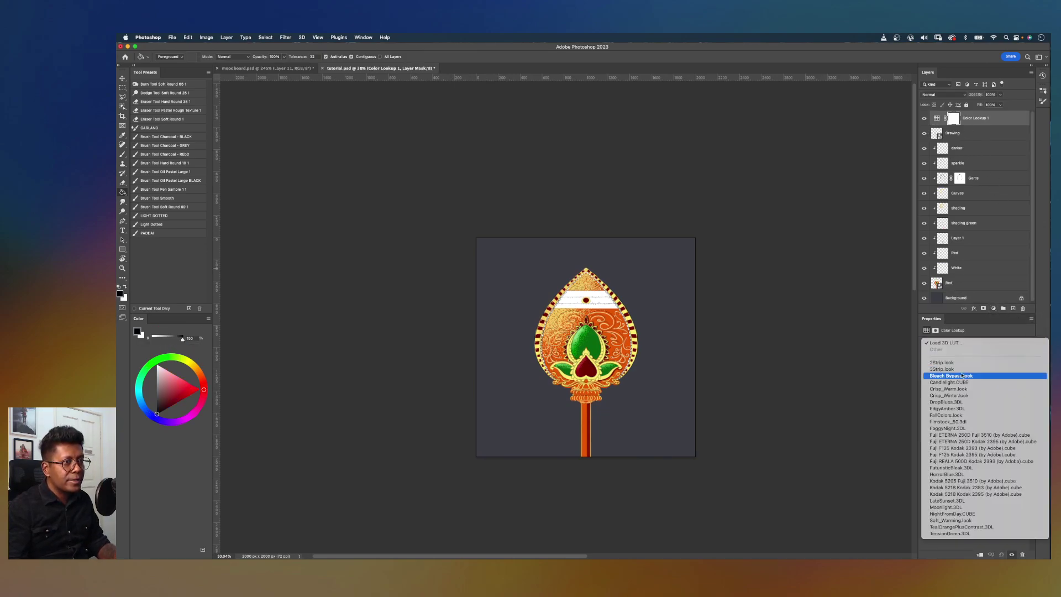
pyautogui.click(973, 401)
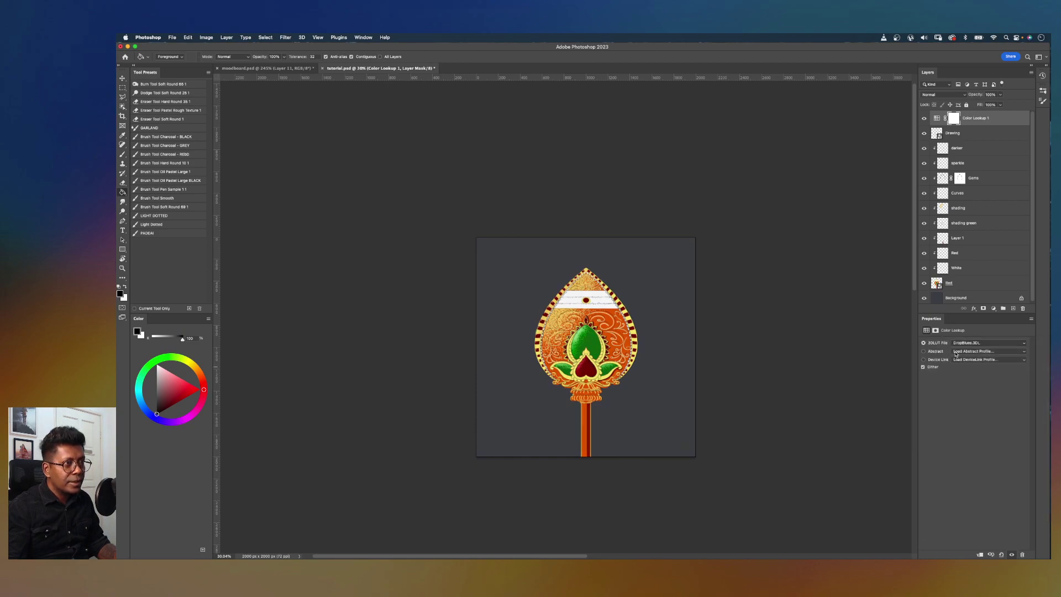
# Step: Switch the Color Lookup adjustment to the EdgyAmber.3DL look and lower its opacity to 40%
pyautogui.click(962, 342)
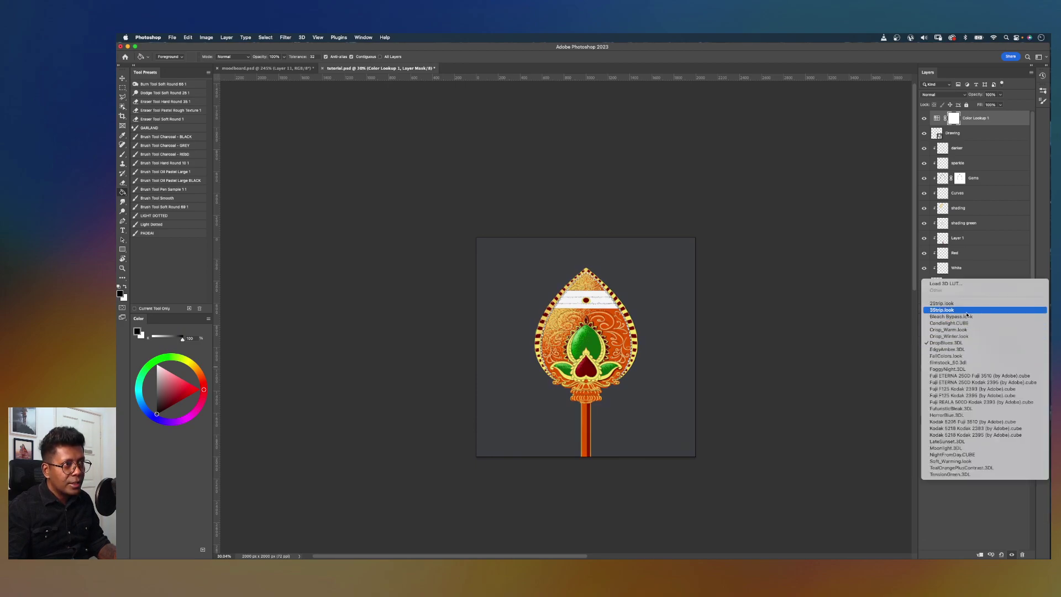
pyautogui.click(959, 349)
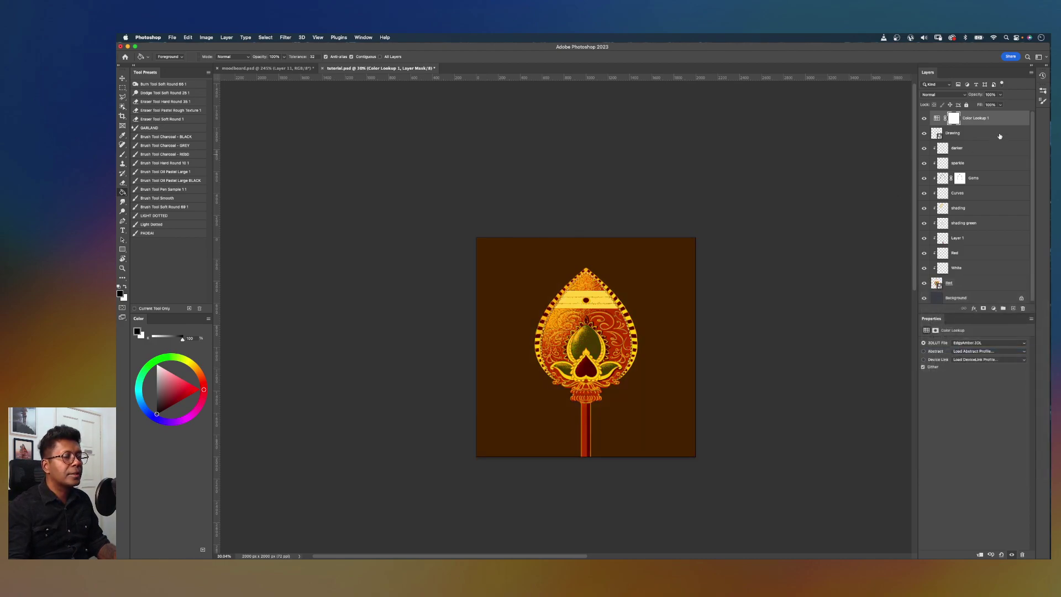
pyautogui.moveTo(1001, 94); pyautogui.dragTo(982, 105)
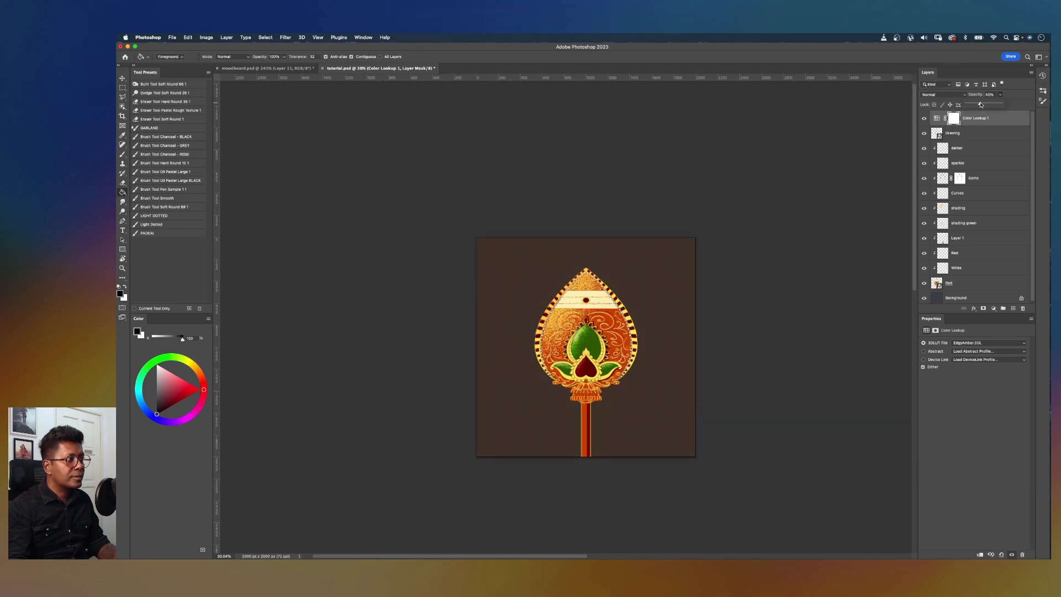
# Step: Group all the spear artwork layers from Drawing down to the Red base layer
pyautogui.click(979, 141)
pyautogui.keyDown('shift'); pyautogui.click(974, 282); pyautogui.keyUp('shift')
pyautogui.press('super+g')
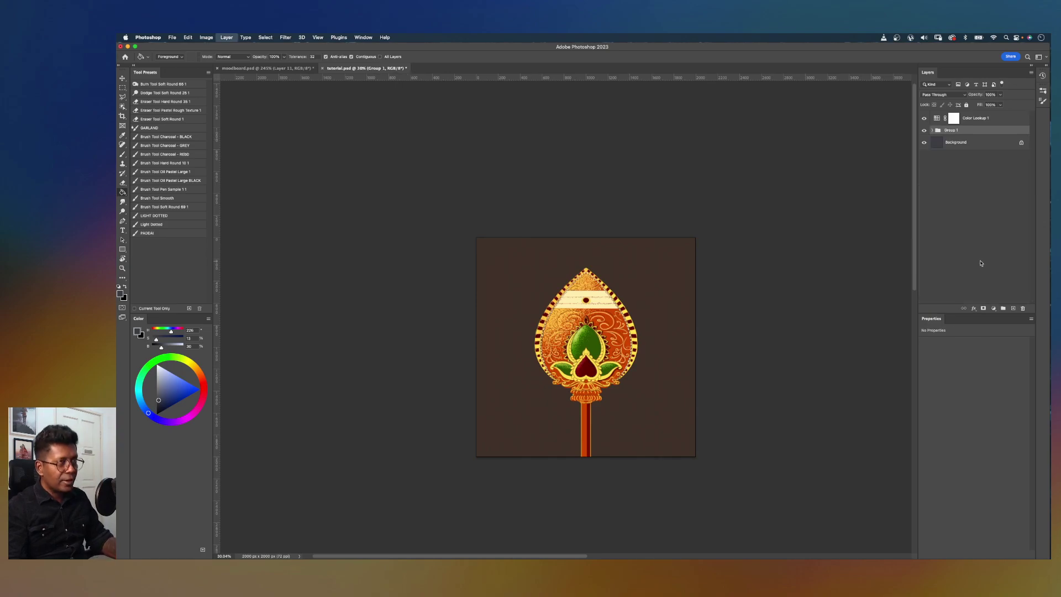
# Step: Add a Color Balance adjustment clipped to the spear group, shifting the midtones strongly toward cyan and slightly toward green and yellow
pyautogui.click(994, 308)
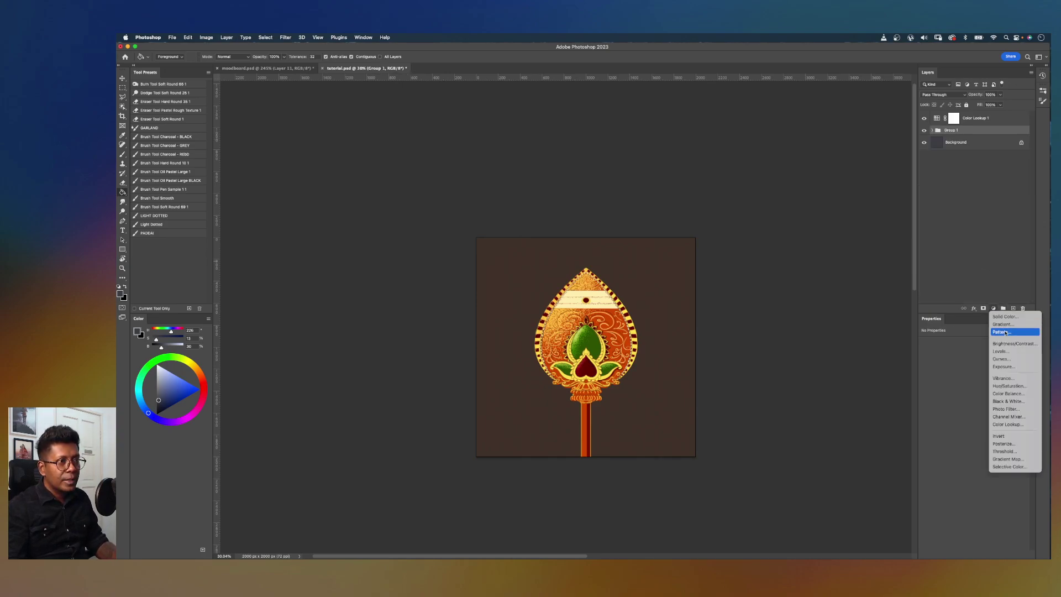
pyautogui.click(1010, 394)
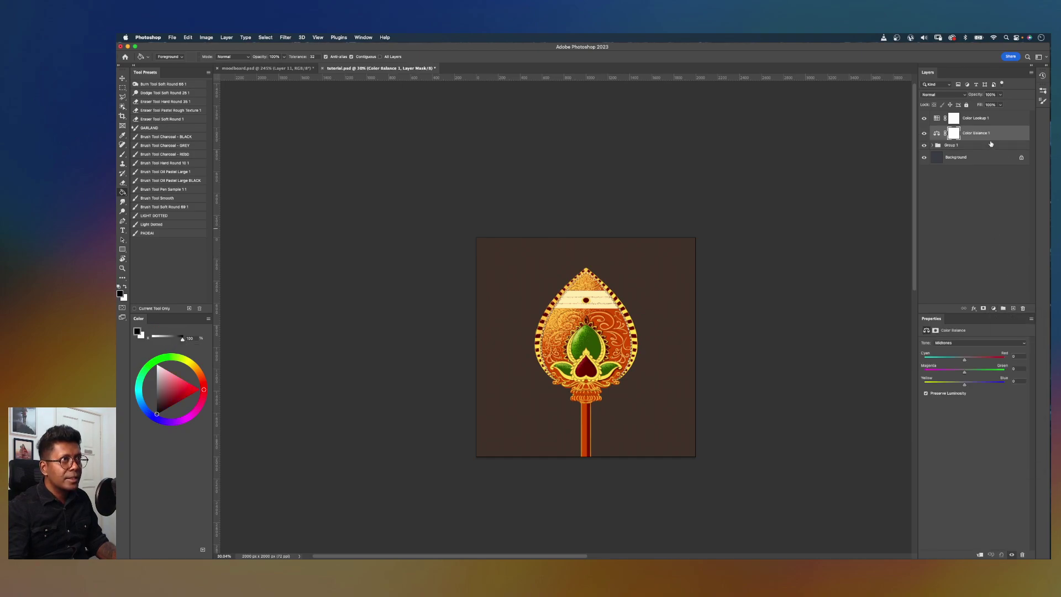
pyautogui.click(990, 139)
pyautogui.keyDown('alt'); pyautogui.click(979, 138); pyautogui.keyUp('alt')
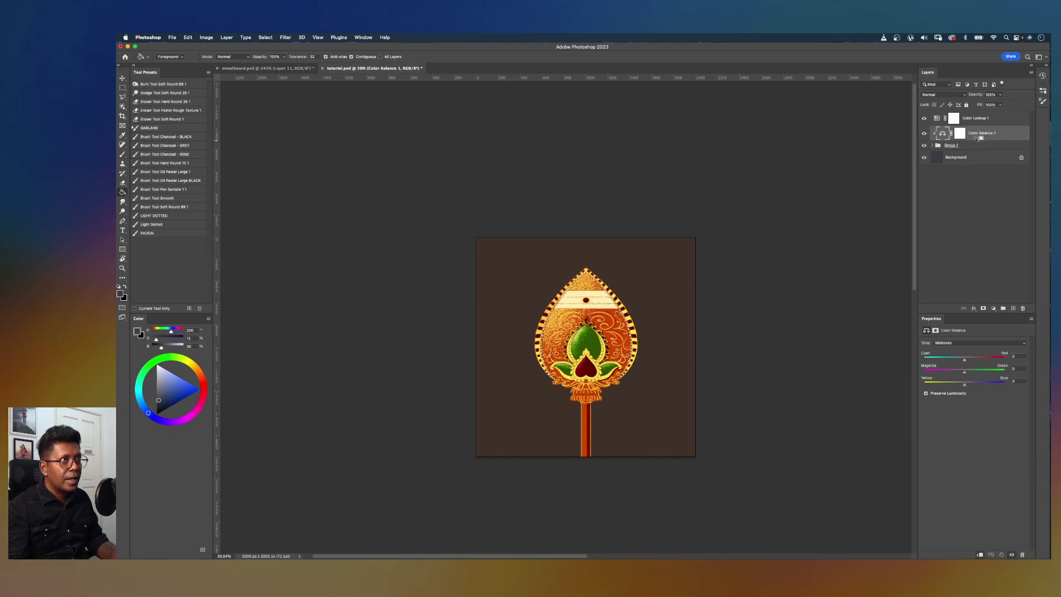
pyautogui.moveTo(964, 360); pyautogui.dragTo(962, 386)
pyautogui.scroll(-3, 666, 317)
pyautogui.scroll(5, 667, 318)
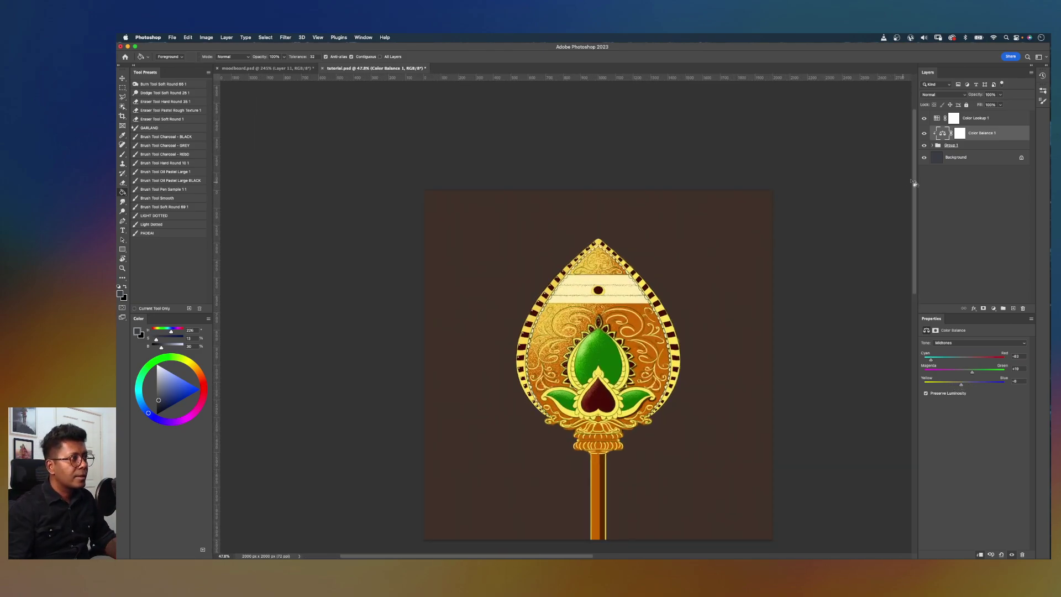
# Step: On the sparkle layer, dot small white highlights on the maroon squares down the spear's right border using the Hard Round 10 1 brush
pyautogui.click(933, 146)
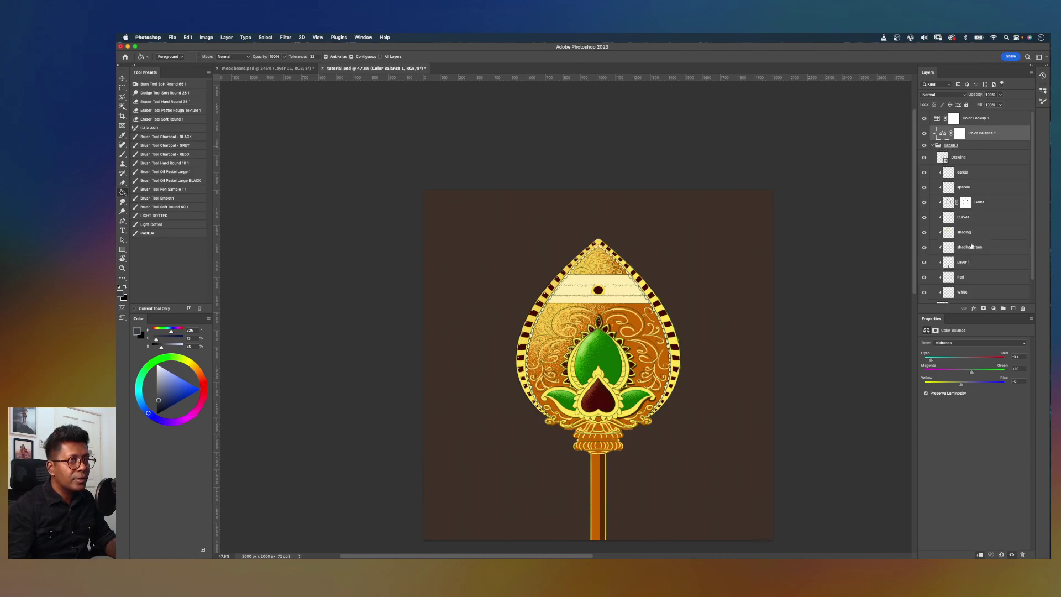
pyautogui.click(970, 191)
pyautogui.press('b')
pyautogui.scroll(3, 797, 204)
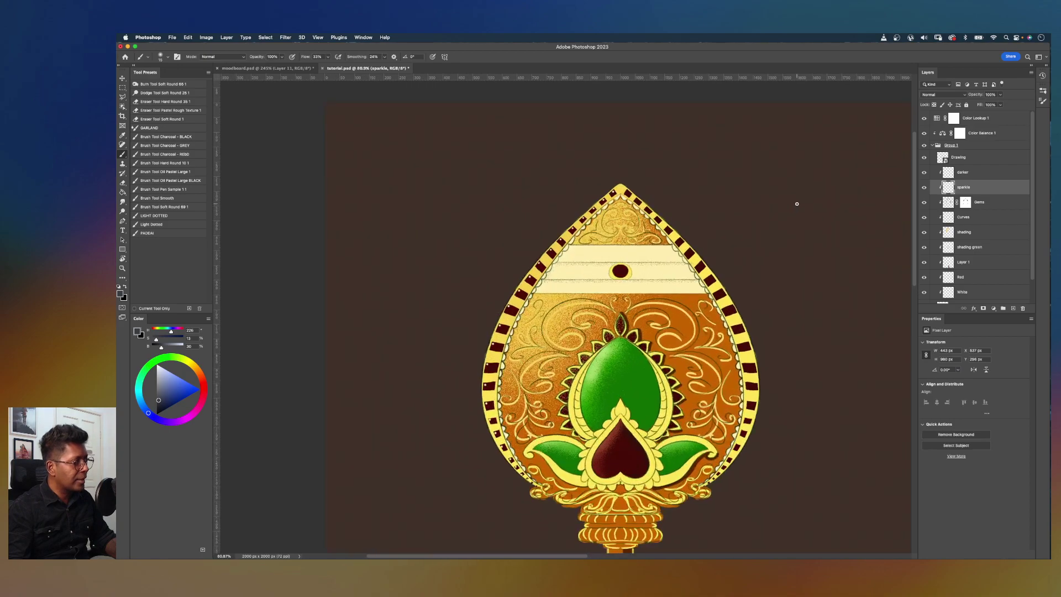
pyautogui.press('d')
pyautogui.press('x')
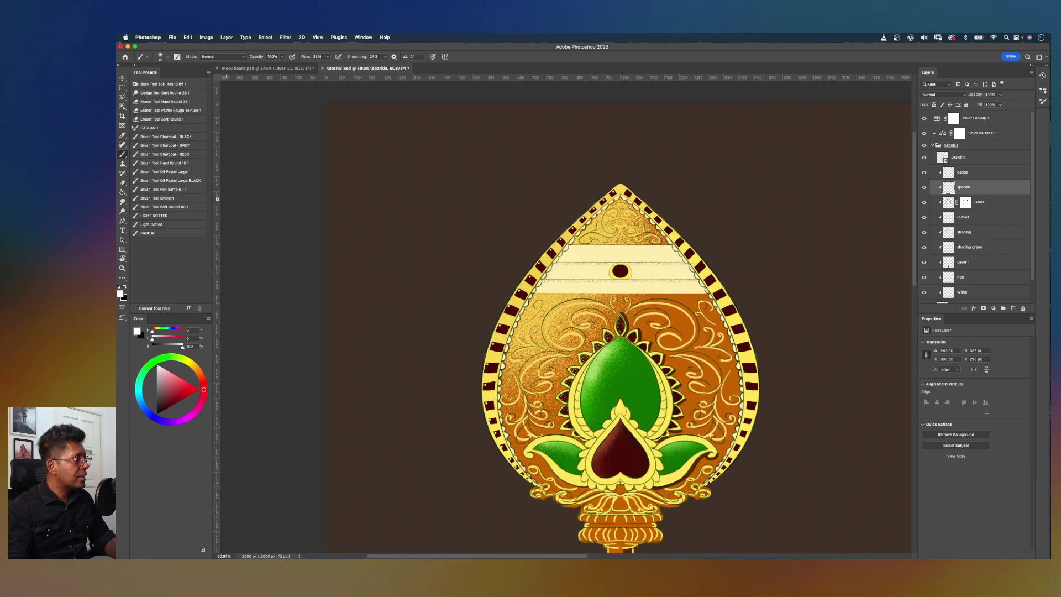
pyautogui.click(179, 164)
pyautogui.press('x')
pyautogui.press('super+equal')
pyautogui.moveTo(742, 256); pyautogui.dragTo(640, 277)
pyautogui.press('super+equal')
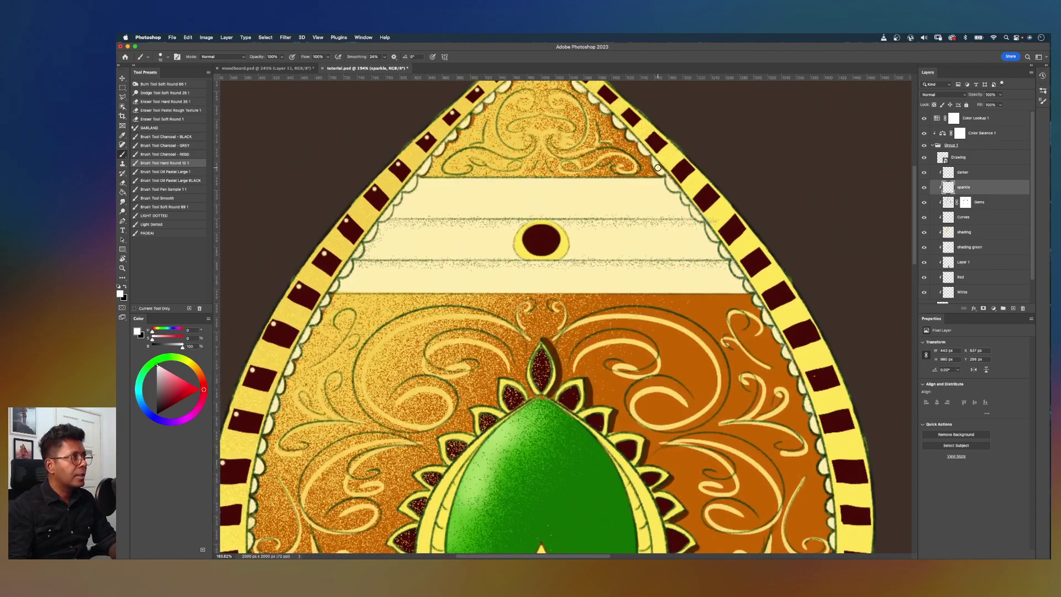
pyautogui.press('super+minus')
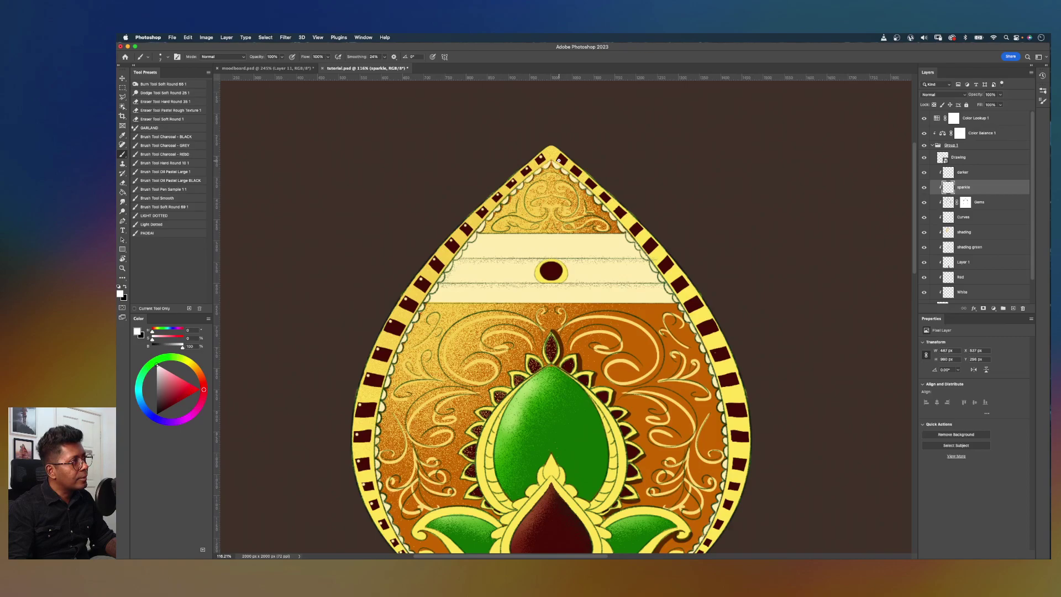
pyautogui.click(574, 171)
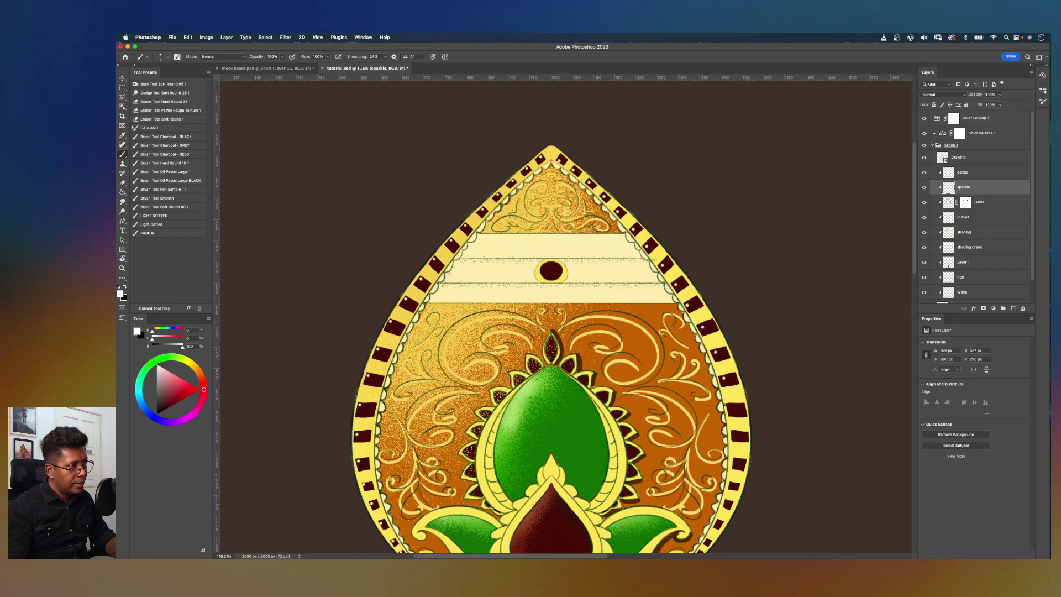
pyautogui.moveTo(764, 391); pyautogui.dragTo(761, 246)
pyautogui.scroll(5, 732, 315)
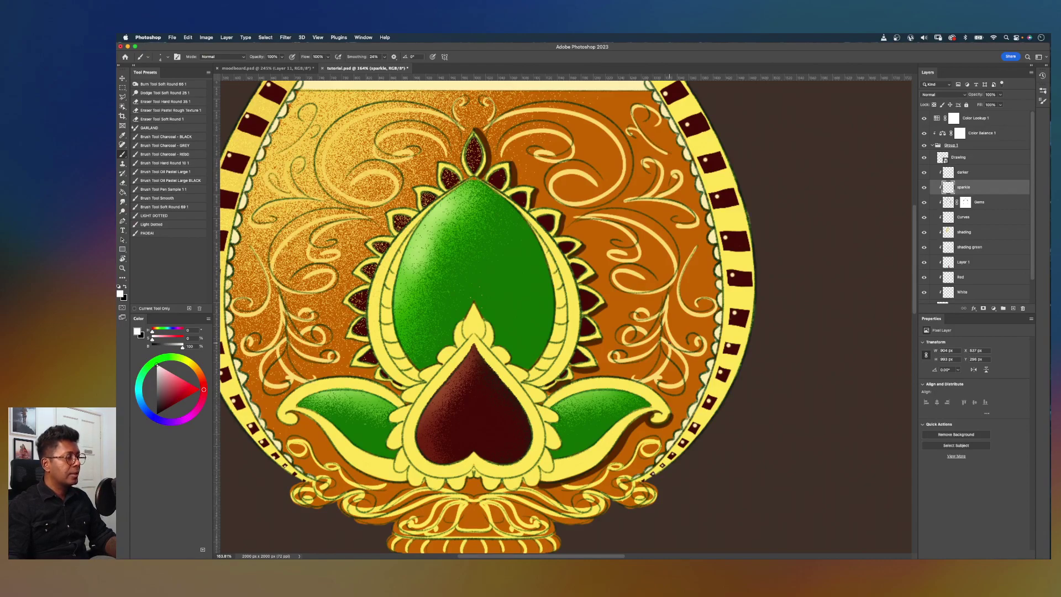
# Step: Dab larger white highlights on the green gem, green leaves, maroon heart and the white band's centre dot
pyautogui.press('super+0')
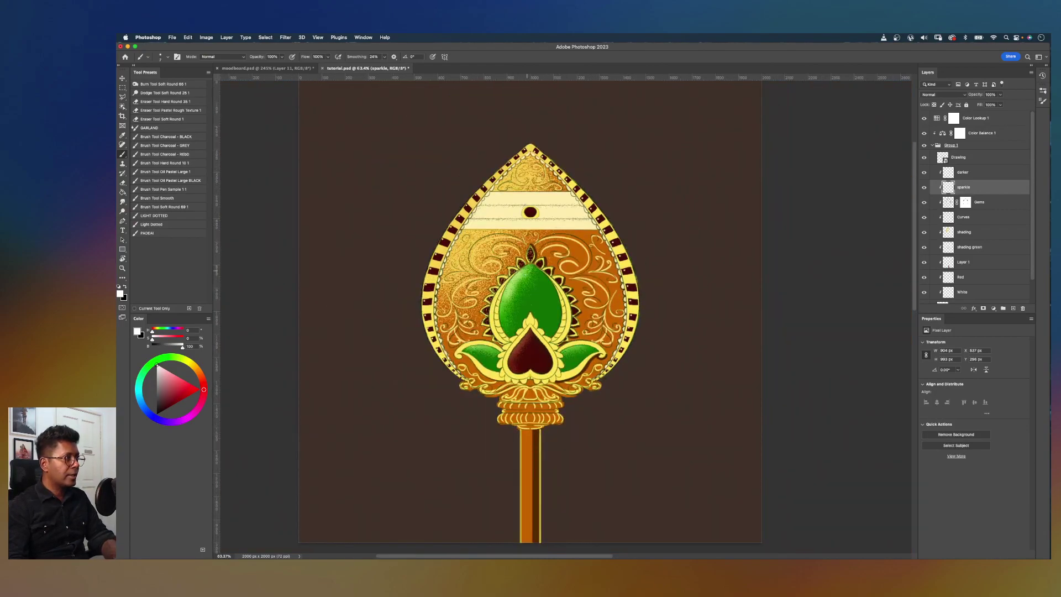
pyautogui.press(']')
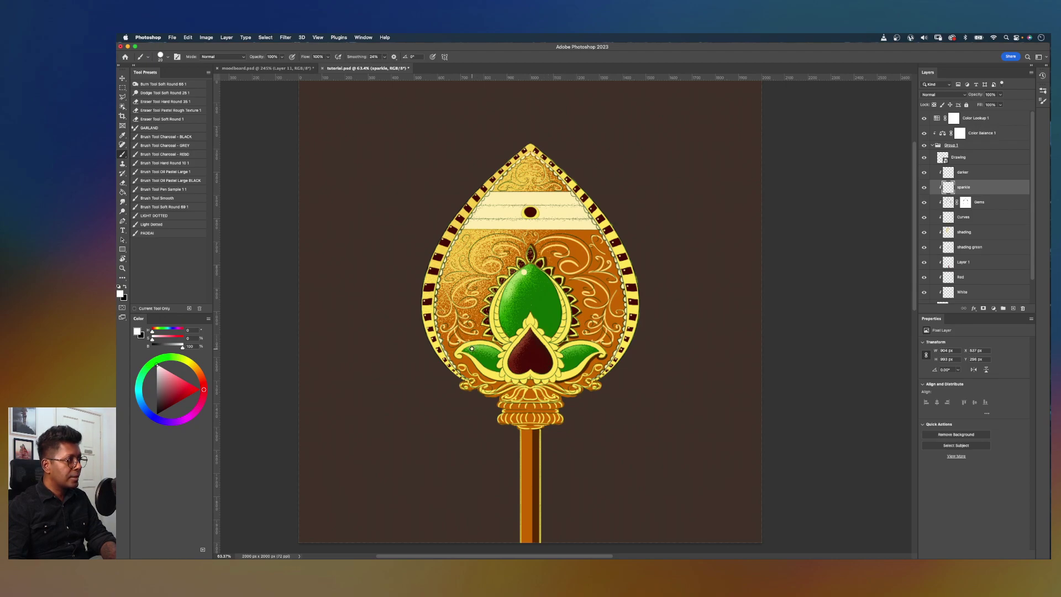
pyautogui.press('[')
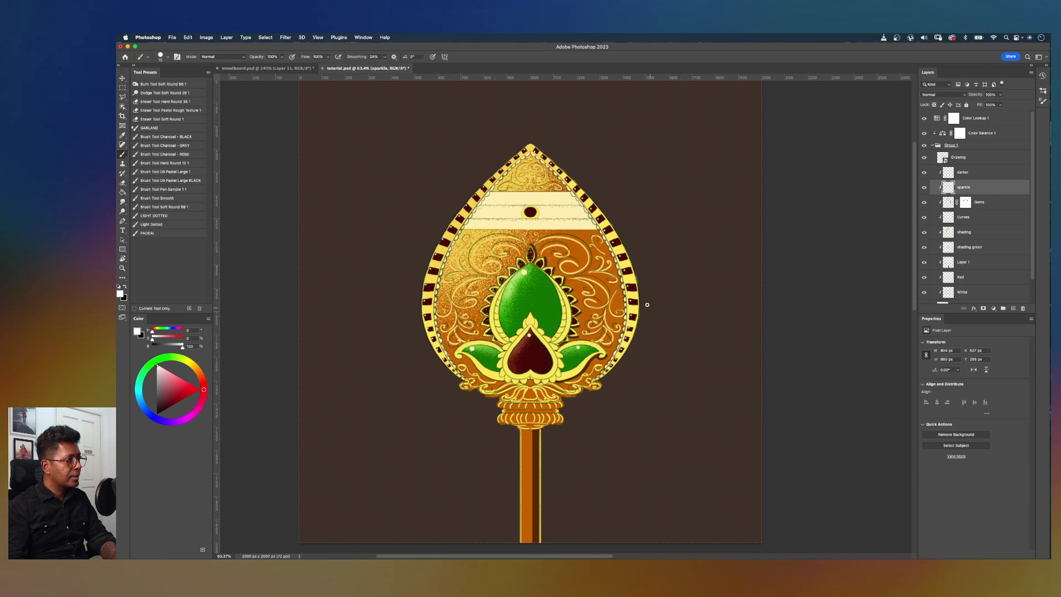
pyautogui.press('super+minus')
pyautogui.press('super+minus')
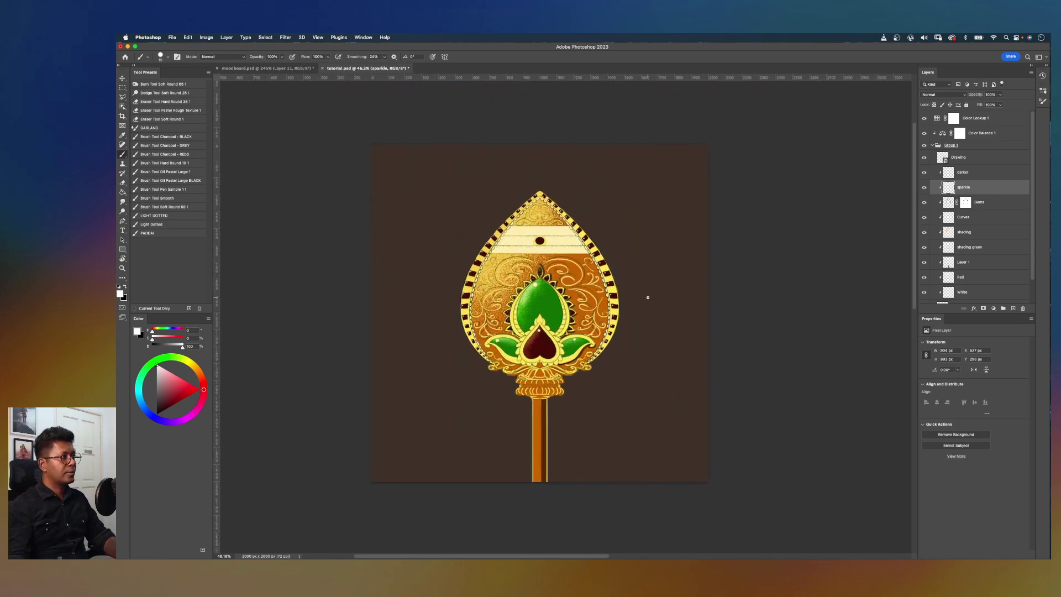
pyautogui.press('super+equal')
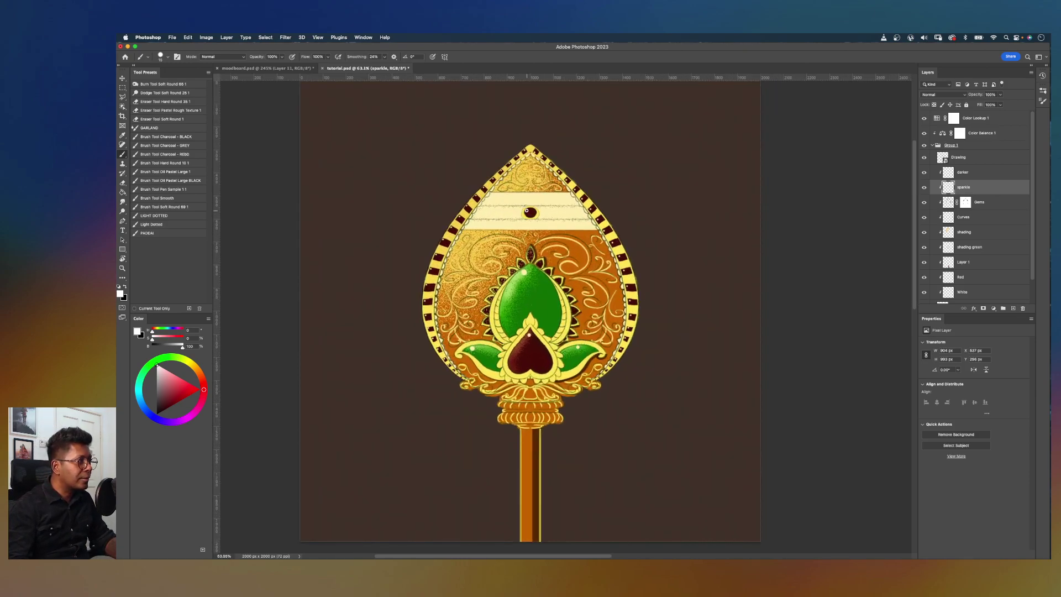
# Step: Place the dark blue light-ray image directly above the Background layer, behind the spear group
pyautogui.scroll(-6, 616, 172)
pyautogui.scroll(3, 616, 172)
pyautogui.hscroll(-3, 759, 274)
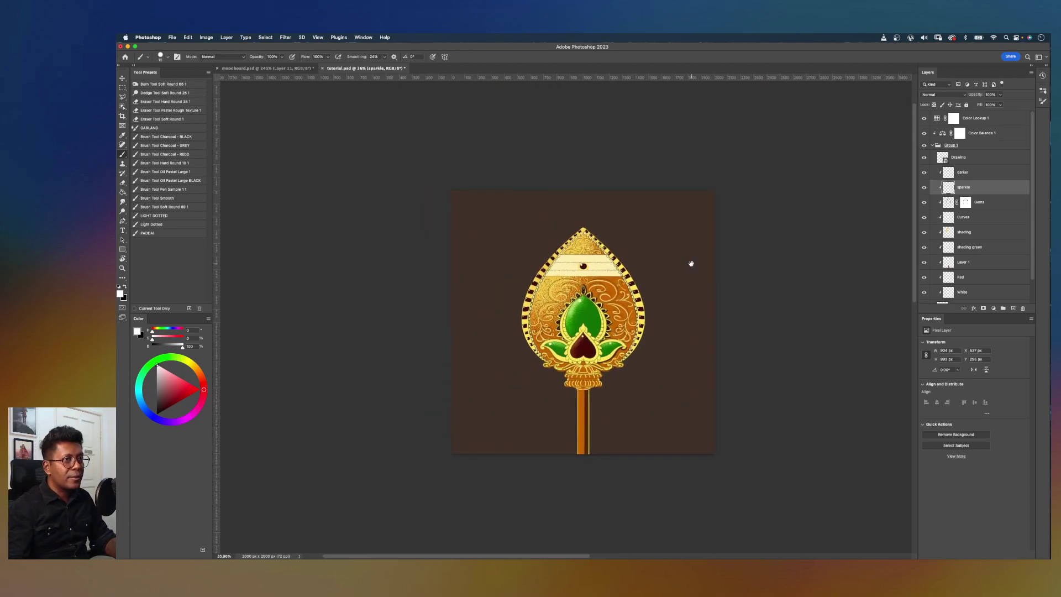
pyautogui.scroll(-3, 1028, 297)
pyautogui.click(1000, 300)
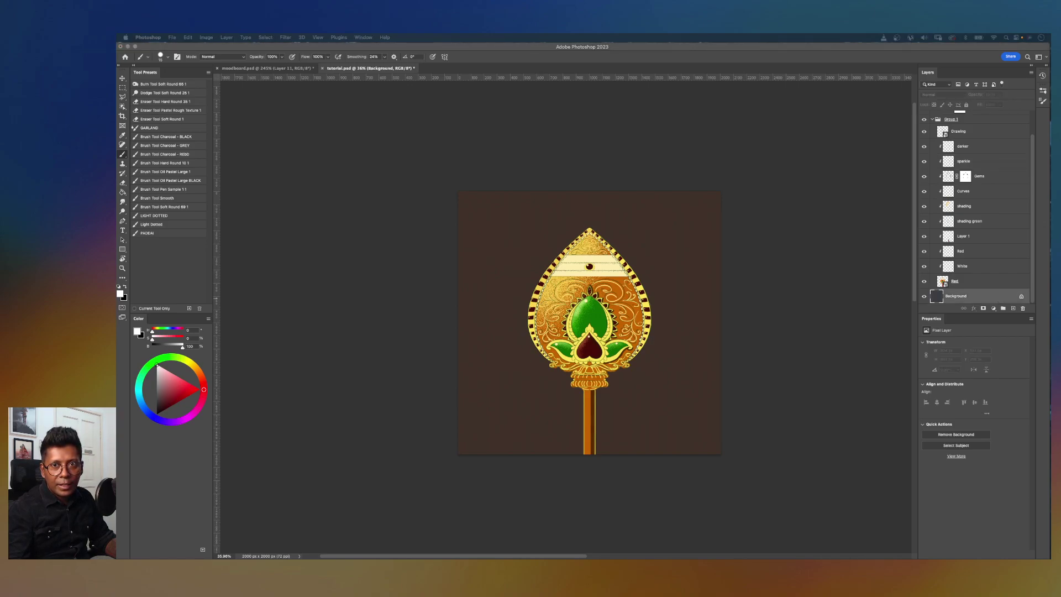
pyautogui.click(727, 270)
pyautogui.hotkey('ctrl', 't')
pyautogui.press('Return')
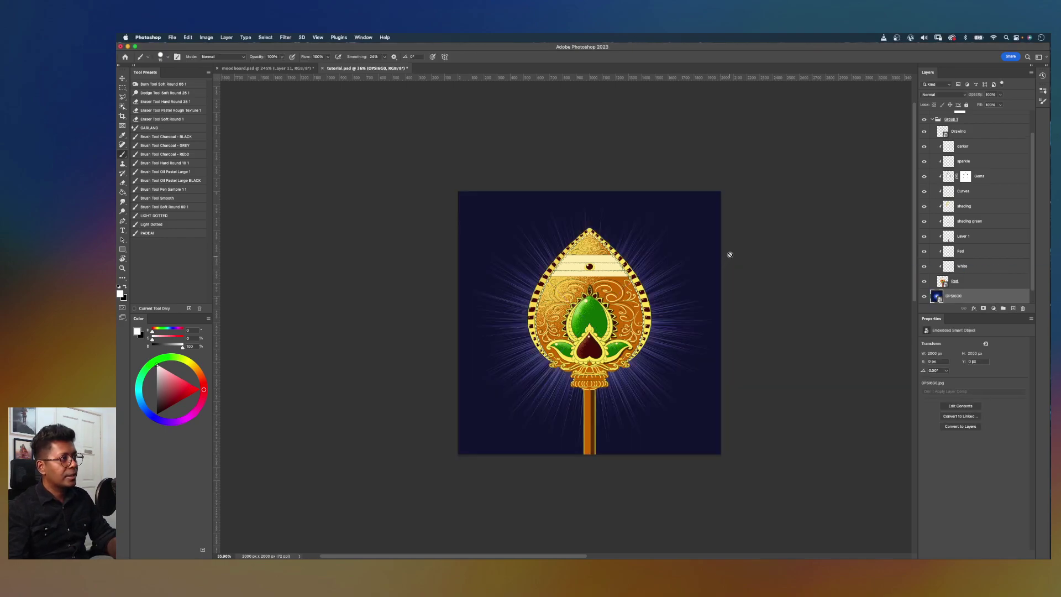
# Step: Set the light-ray image's blend mode to Darker Color and toggle its visibility to compare
pyautogui.click(943, 96)
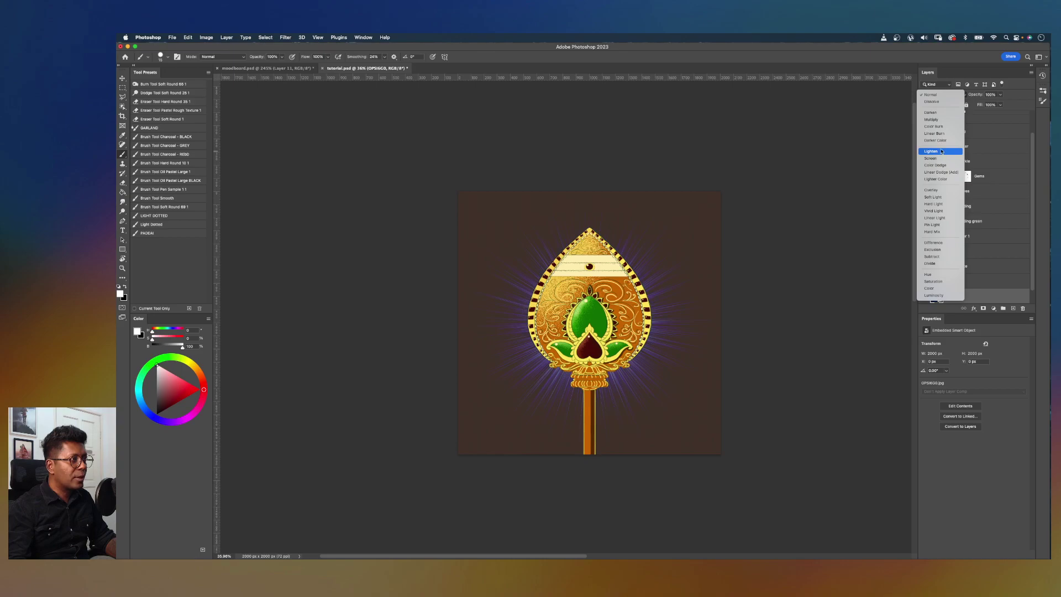
pyautogui.click(939, 140)
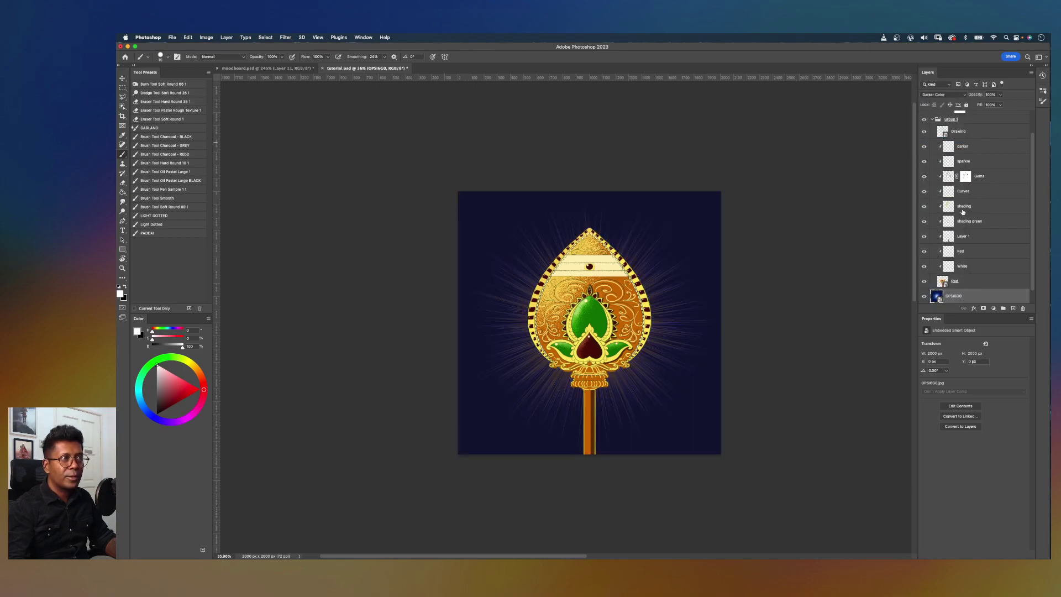
pyautogui.click(924, 297)
pyautogui.click(925, 297)
# Step: Enlarge the light-ray image to about 115% around its centre
pyautogui.press('super+t')
pyautogui.moveTo(589, 192); pyautogui.dragTo(590, 173)
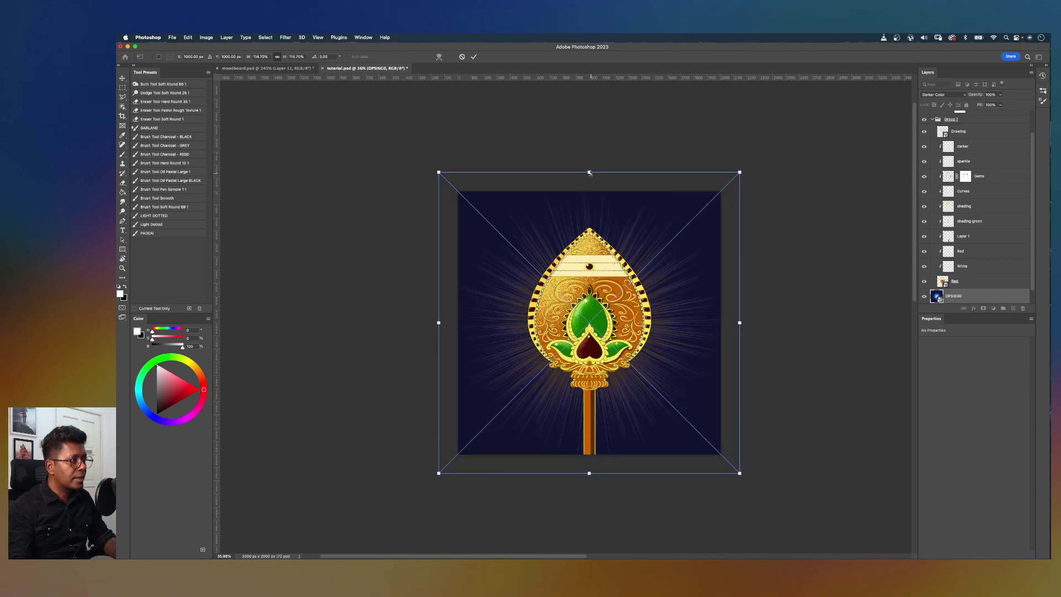
pyautogui.press('Return')
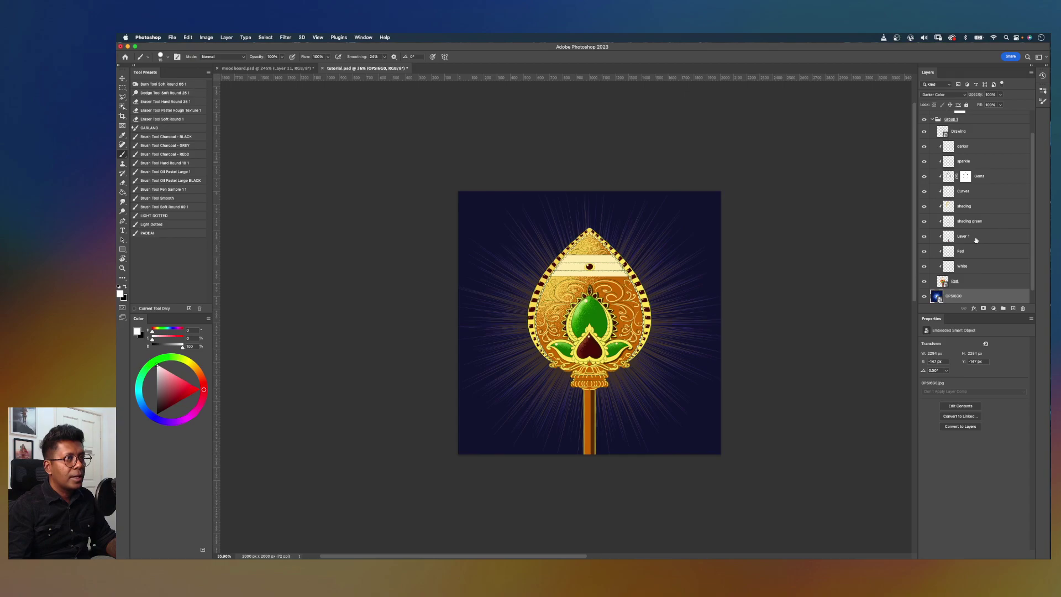
# Step: Collapse Group 1 and add a Photo Filter adjustment layer directly above it
pyautogui.click(978, 283)
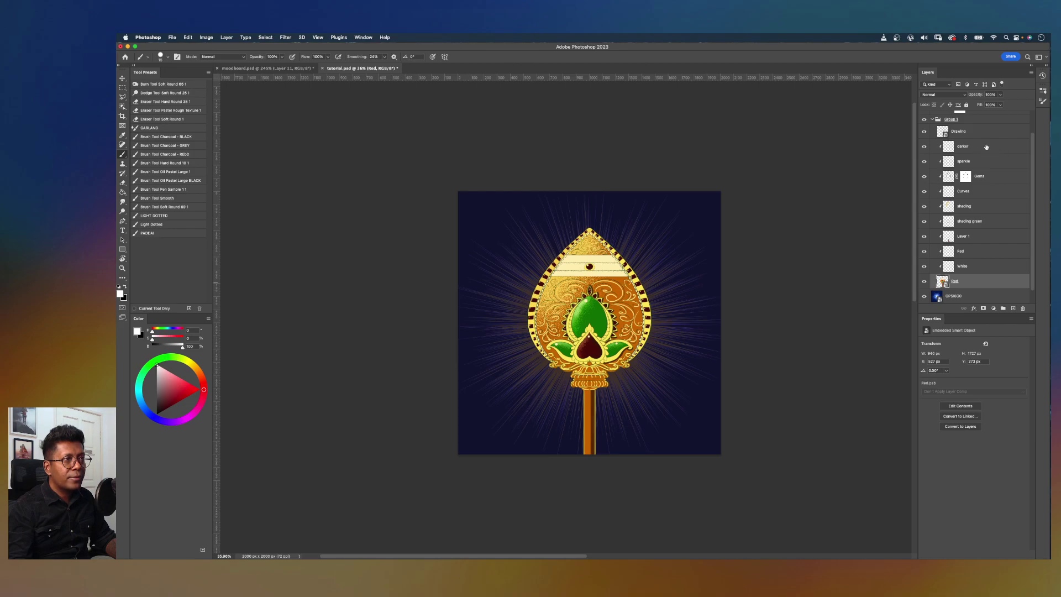
pyautogui.click(975, 120)
pyautogui.click(933, 119)
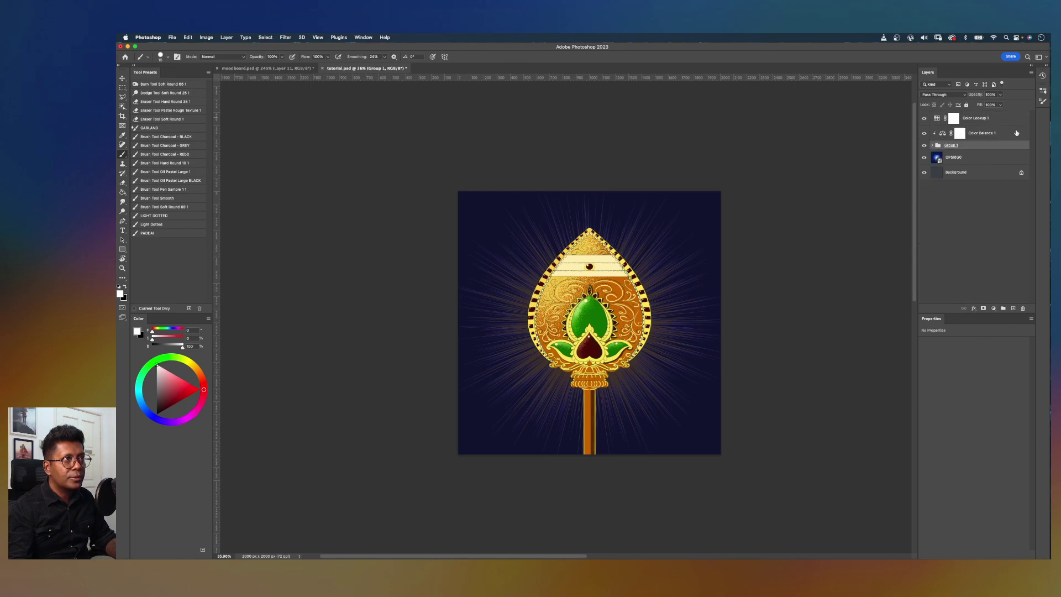
pyautogui.click(987, 136)
pyautogui.click(988, 147)
pyautogui.click(993, 308)
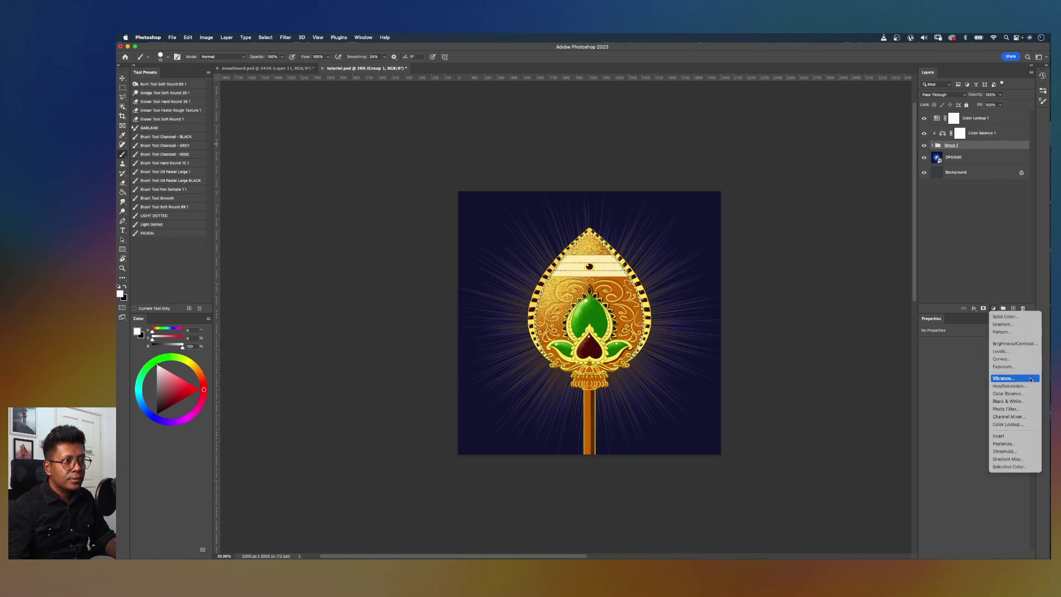
pyautogui.click(1012, 408)
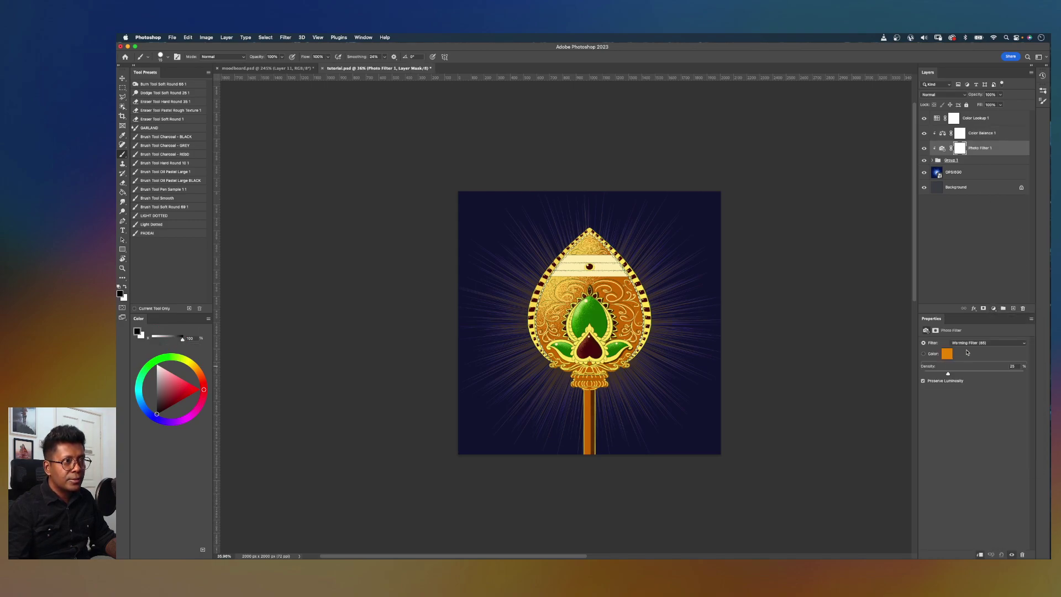
# Step: Set the Photo Filter to Orange with a low density
pyautogui.click(973, 344)
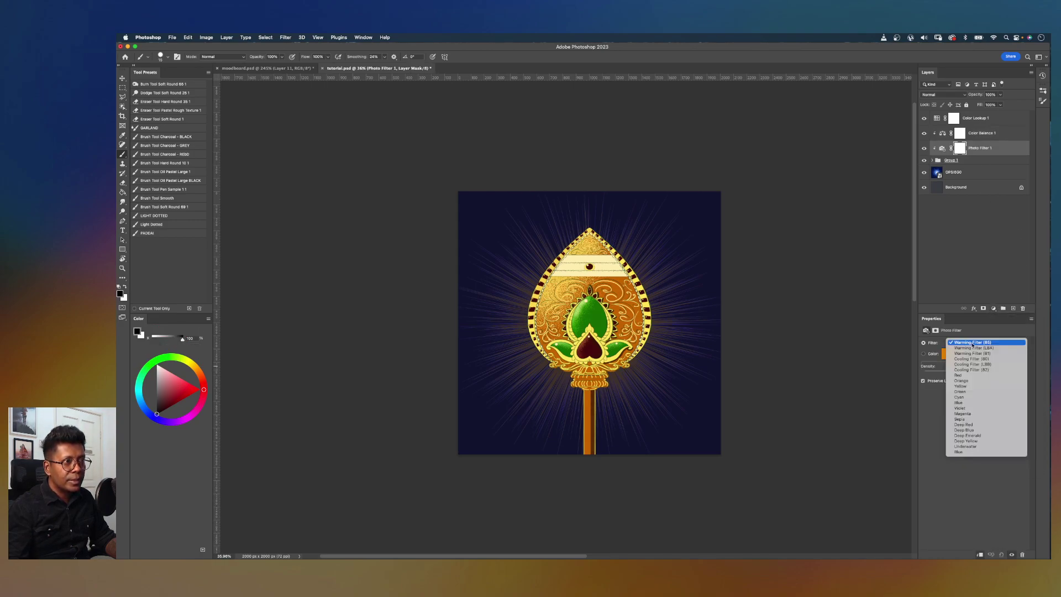
pyautogui.click(962, 386)
pyautogui.moveTo(947, 375); pyautogui.dragTo(970, 375)
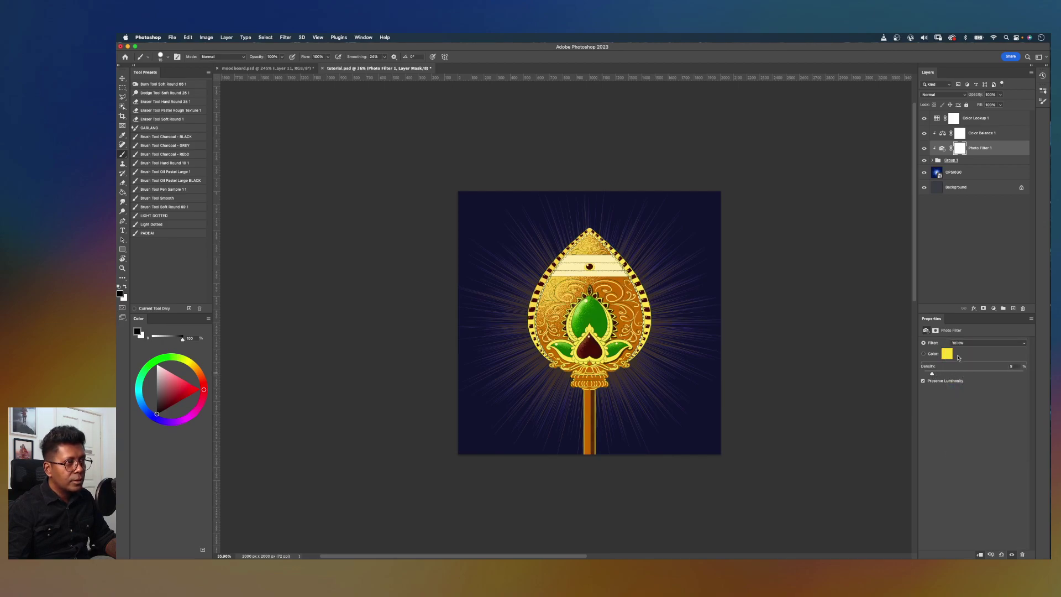
pyautogui.click(966, 343)
pyautogui.click(962, 336)
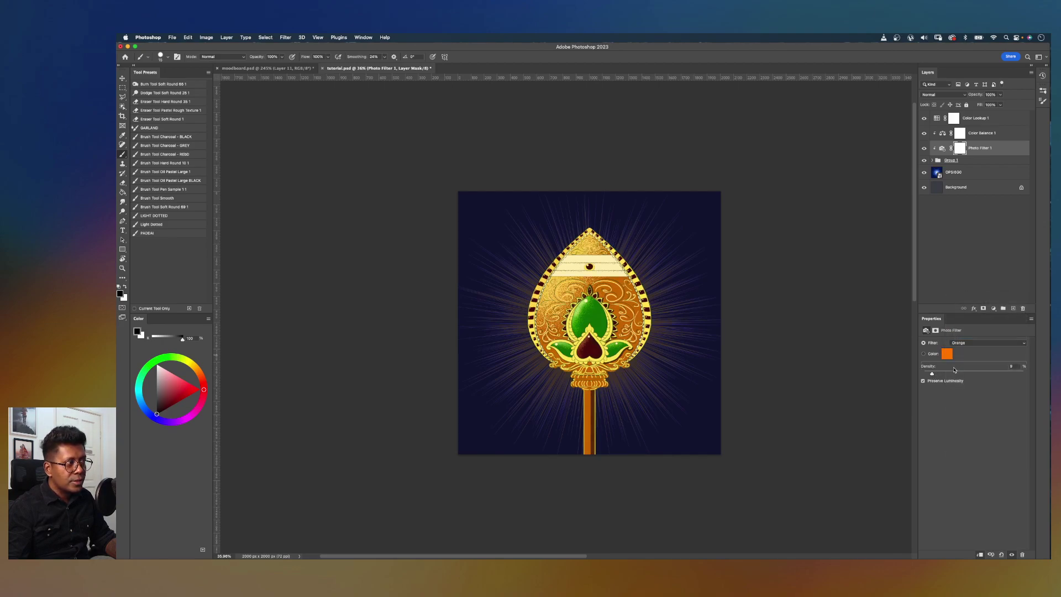
# Step: Add a Hue/Saturation adjustment directly above Group 1 and lower its saturation to about -25
pyautogui.click(962, 161)
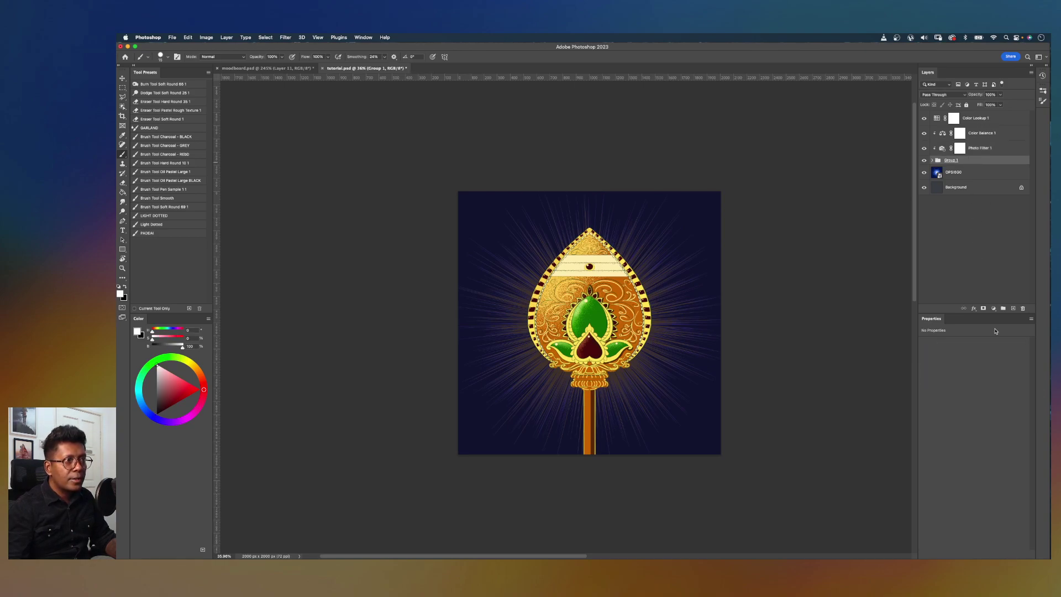
pyautogui.click(995, 309)
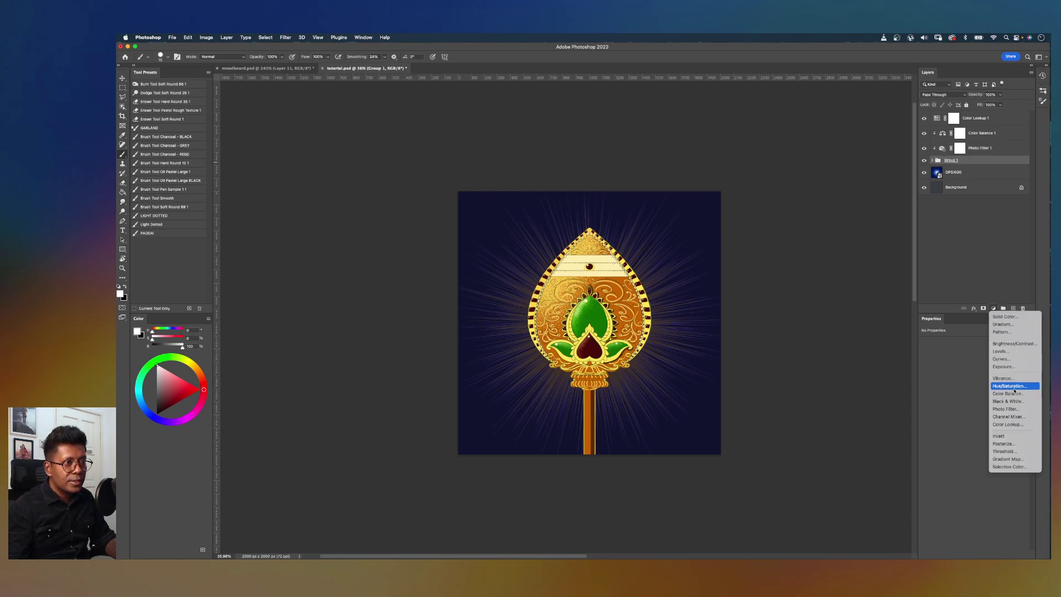
pyautogui.click(1009, 386)
pyautogui.moveTo(972, 386); pyautogui.dragTo(958, 387)
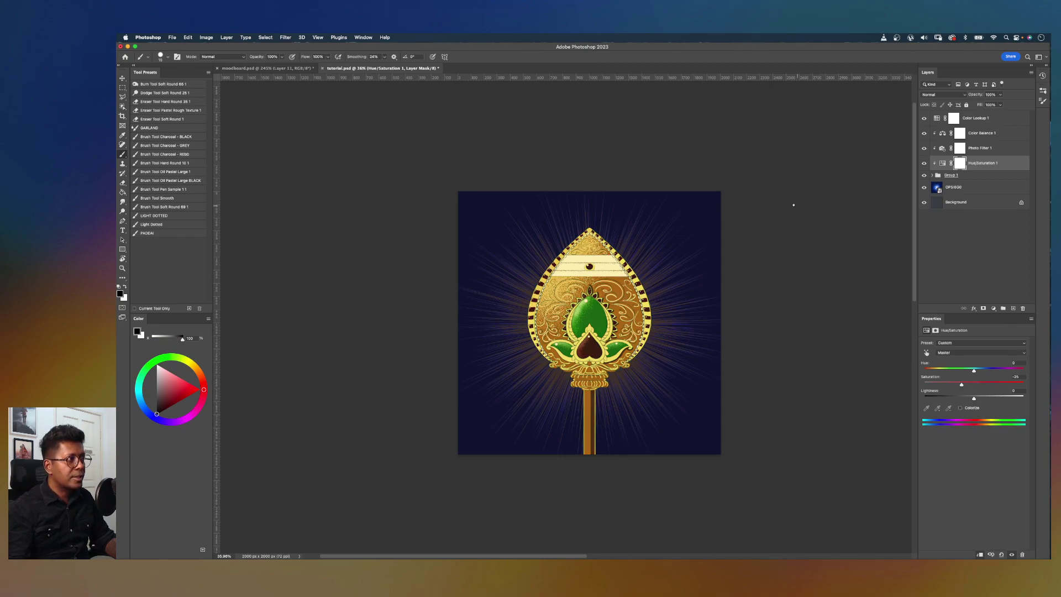
pyautogui.scroll(3, 761, 209)
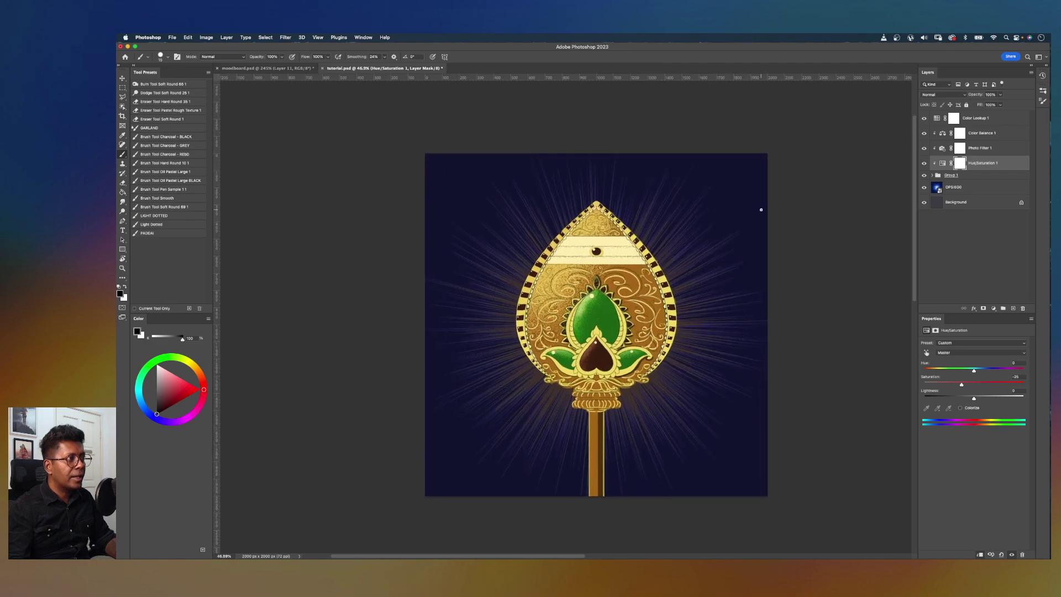
# Step: Expand Group 1 and add a new clipped layer just below the Drawing layer
pyautogui.click(938, 175)
pyautogui.click(933, 176)
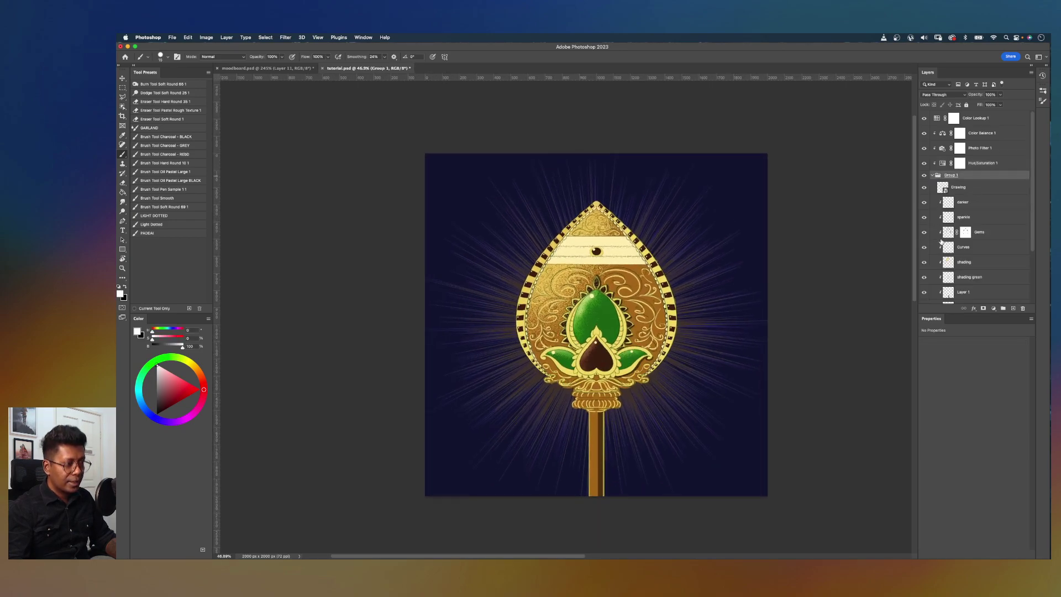
pyautogui.click(996, 208)
pyautogui.click(1013, 309)
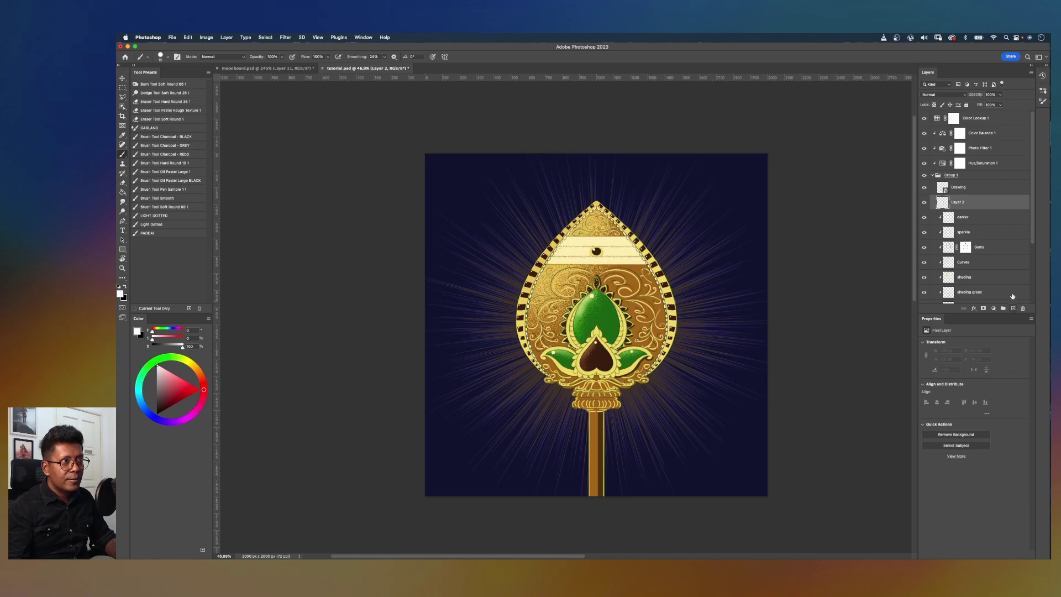
pyautogui.keyDown('alt'); pyautogui.click(987, 211); pyautogui.keyUp('alt')
# Step: Sample the golden brown from the spear head's right side and lower the brush flow to about 38%
pyautogui.press('i')
pyautogui.click(662, 289)
pyautogui.press('b')
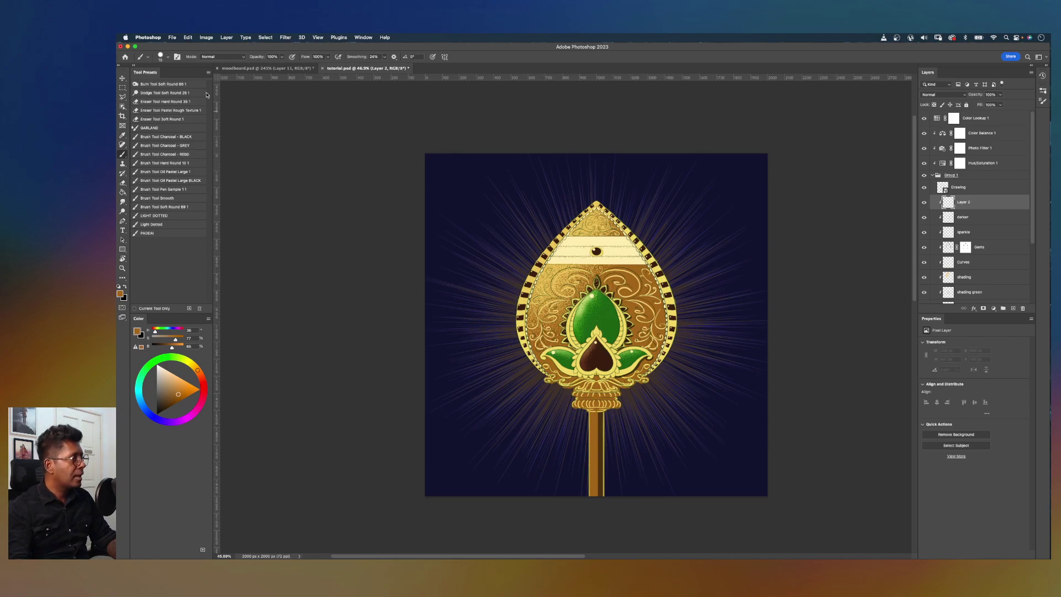
pyautogui.click(164, 56)
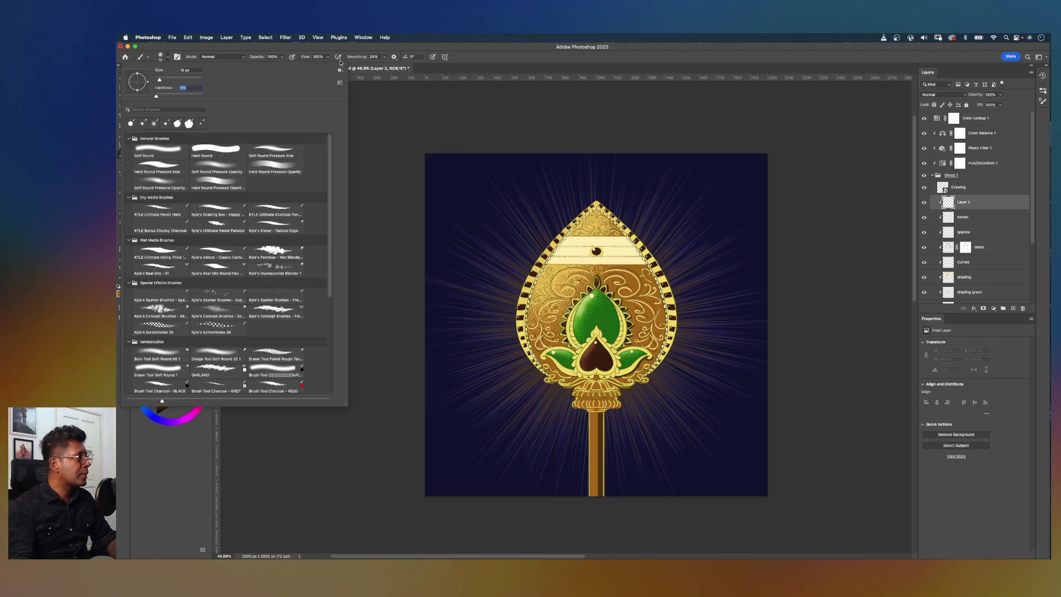
pyautogui.click(328, 56)
pyautogui.moveTo(329, 66); pyautogui.dragTo(319, 66)
pyautogui.click(475, 61)
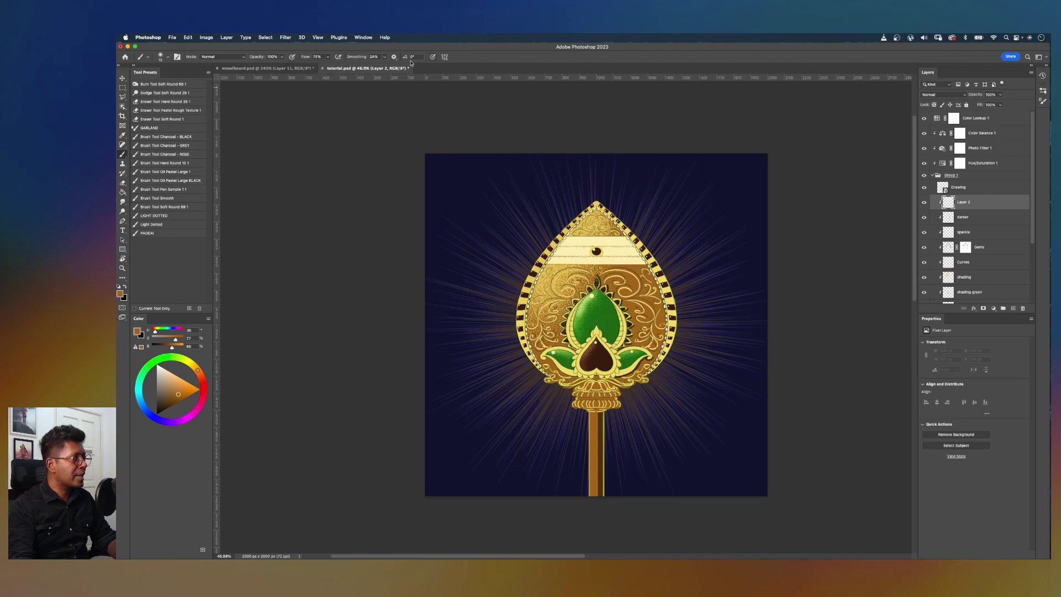
pyautogui.click(327, 57)
pyautogui.click(476, 61)
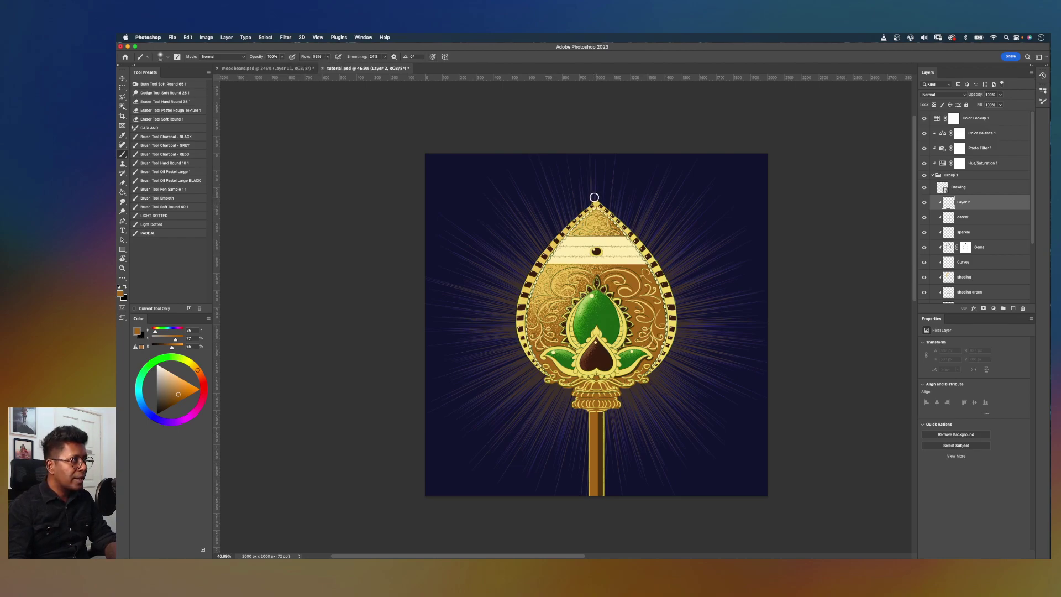
# Step: Enlarge the soft brush and paint golden brown over the spear's pointed tip
pyautogui.press(']')
pyautogui.press(']')
pyautogui.press(']')
pyautogui.press(']')
pyautogui.press(']')
pyautogui.press(']')
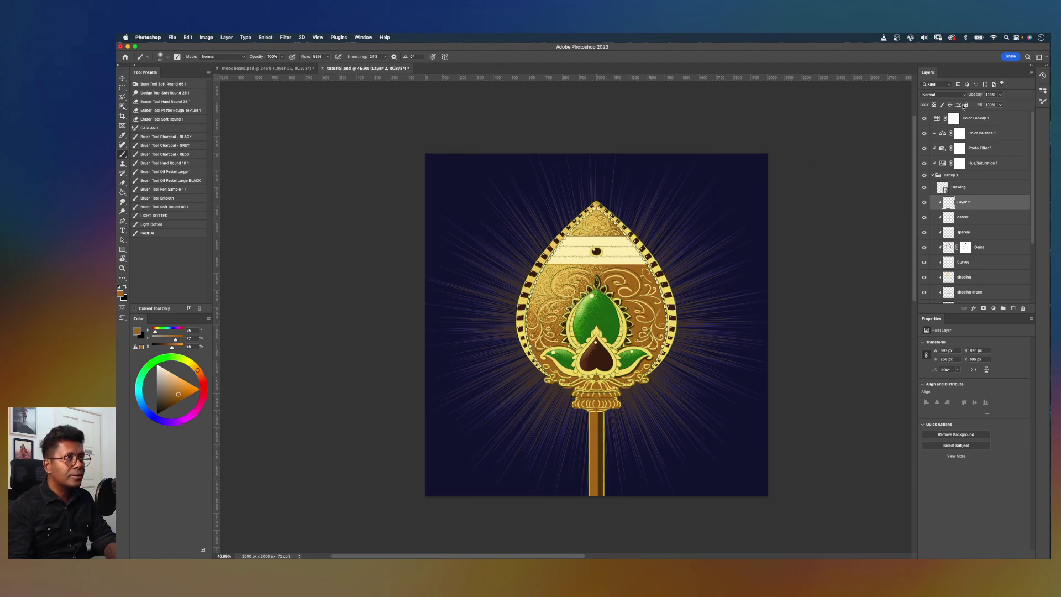
# Step: Pick a darker, muted brown and set Layer 2's blend mode to Soft Light
pyautogui.click(942, 95)
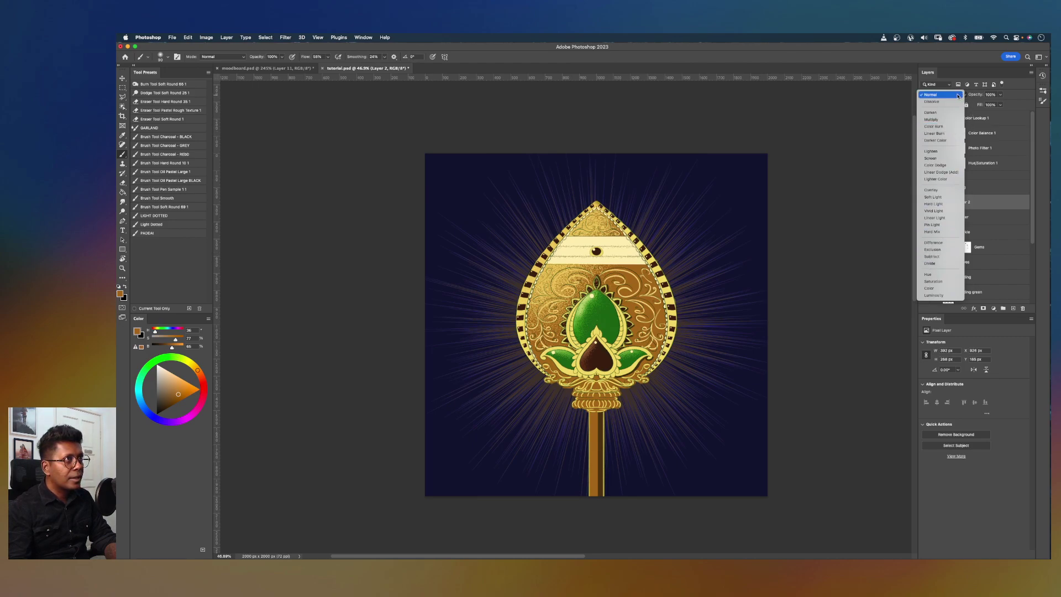
pyautogui.press('Escape')
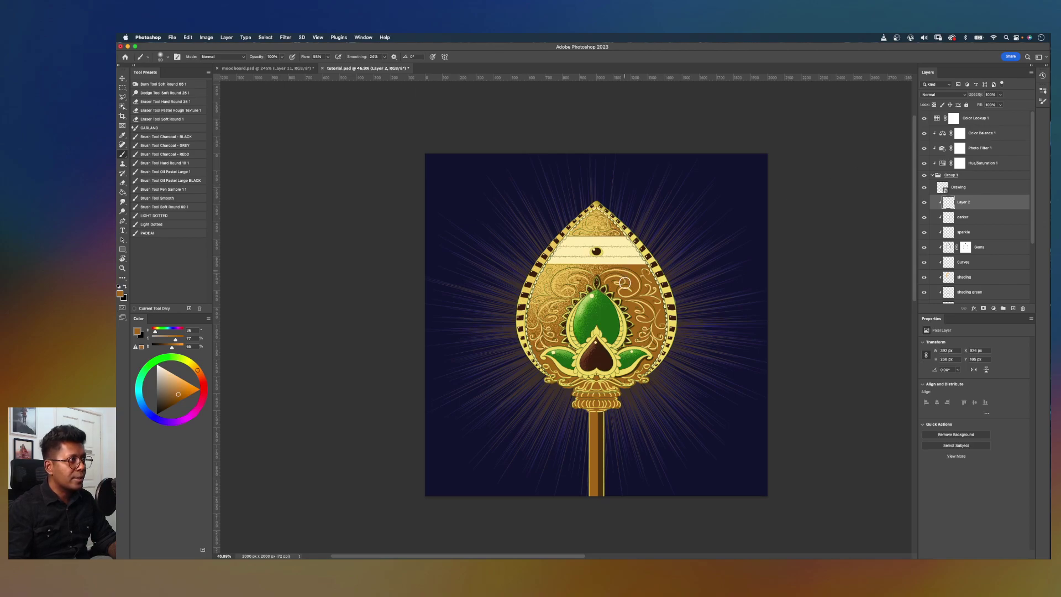
pyautogui.press('o')
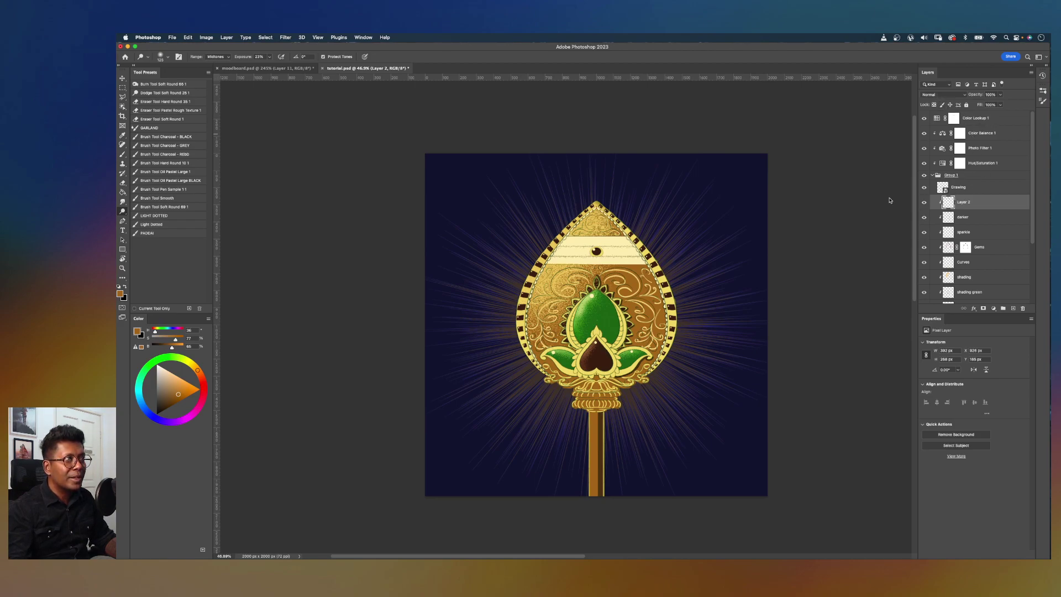
pyautogui.click(164, 399)
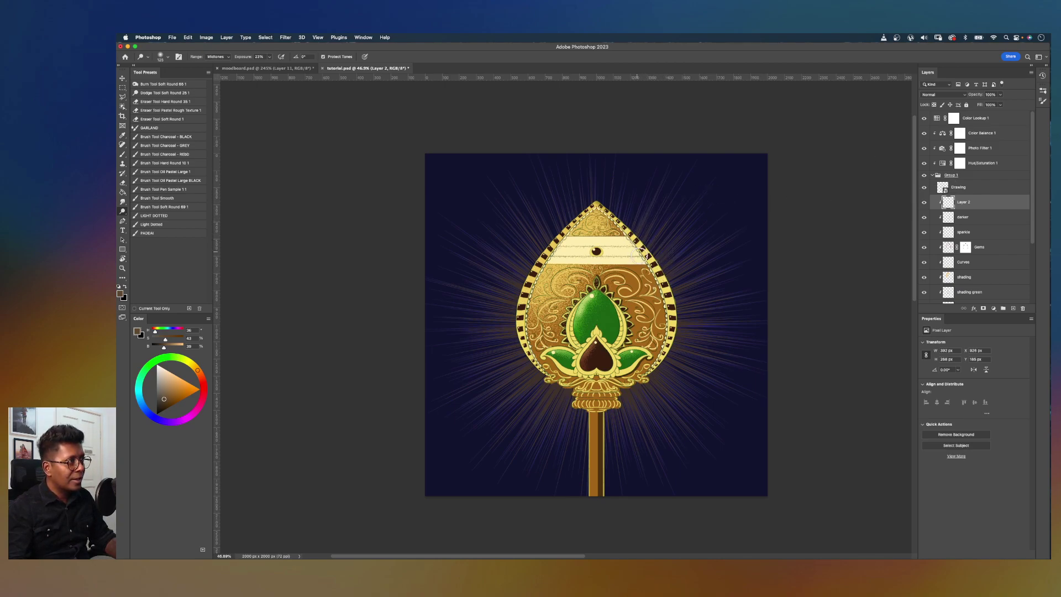
pyautogui.click(947, 95)
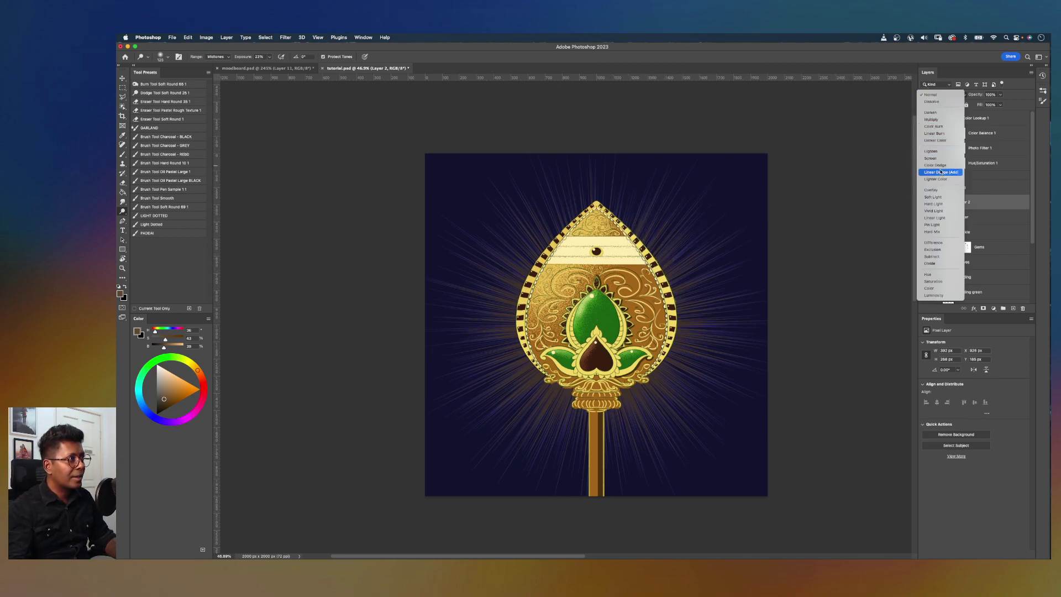
pyautogui.click(939, 197)
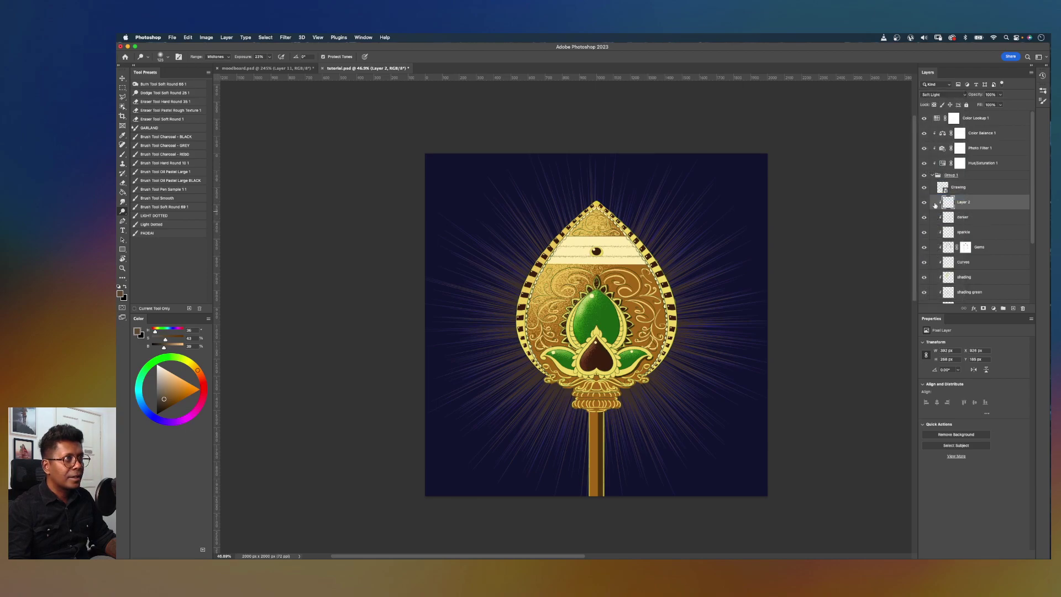
# Step: Hide Layer 2, add a new clipped layer above Color Balance 1 and switch to the Brush tool
pyautogui.click(983, 133)
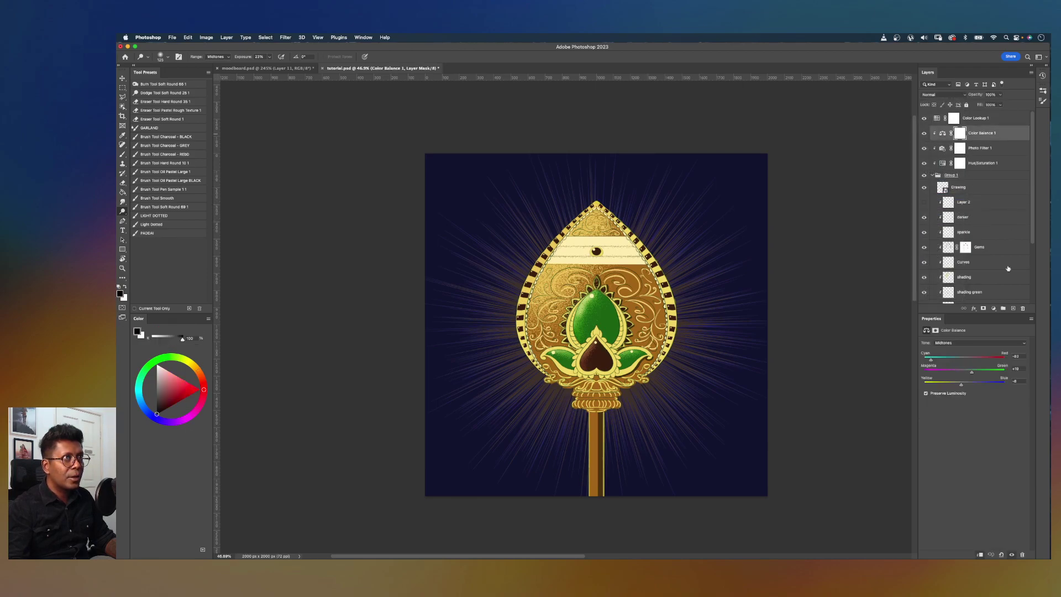
pyautogui.click(1014, 307)
pyautogui.keyDown('alt'); pyautogui.click(975, 141); pyautogui.keyUp('alt')
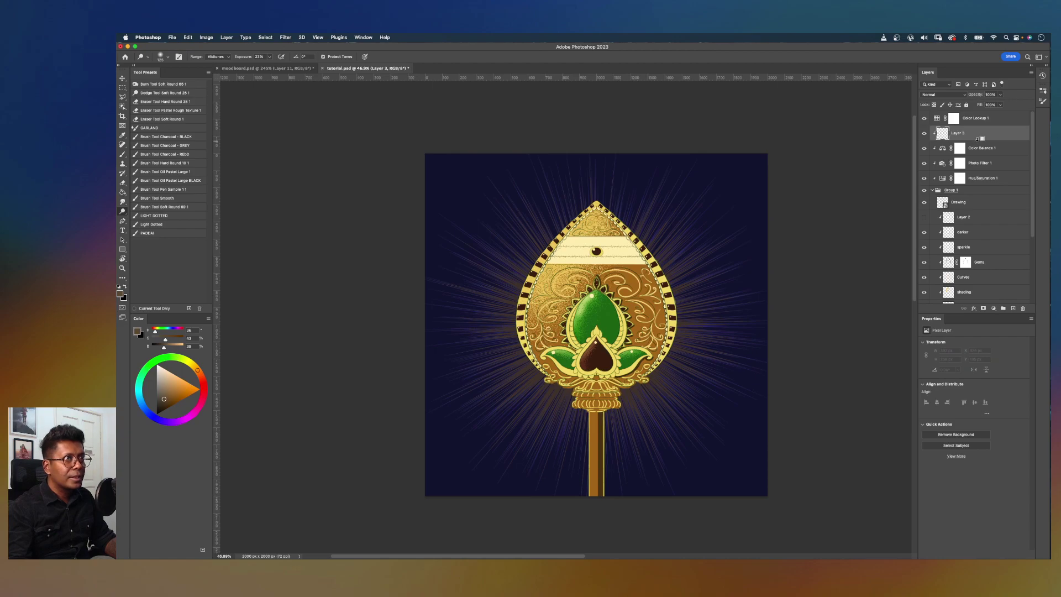
pyautogui.press('b')
# Step: Set the blend mode of the new layer above Color Balance 1 to Multiply
pyautogui.moveTo(593, 198); pyautogui.dragTo(626, 224)
pyautogui.press('super+z')
pyautogui.press(']')
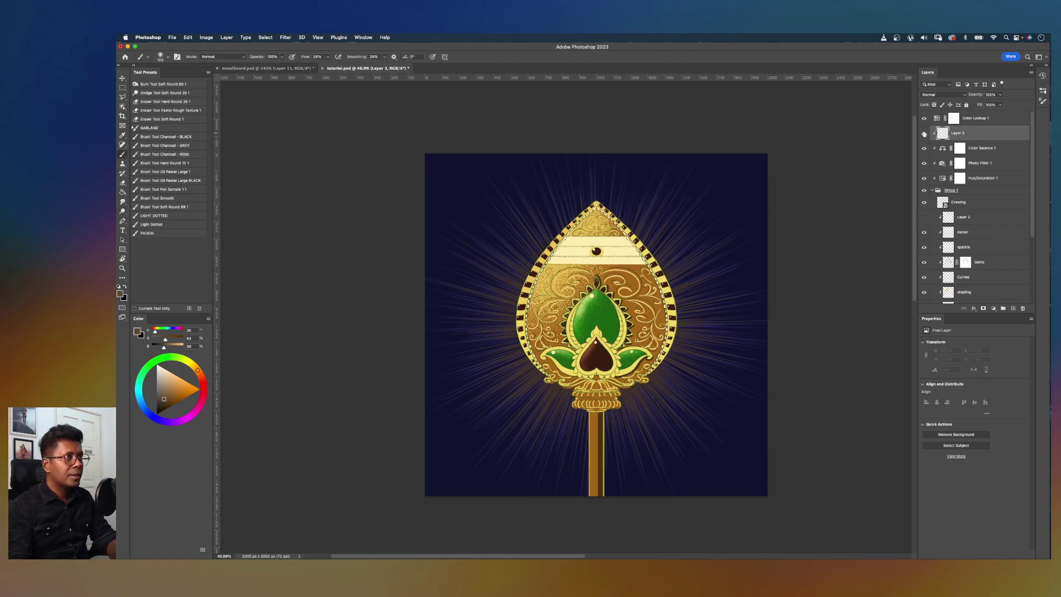
pyautogui.click(941, 94)
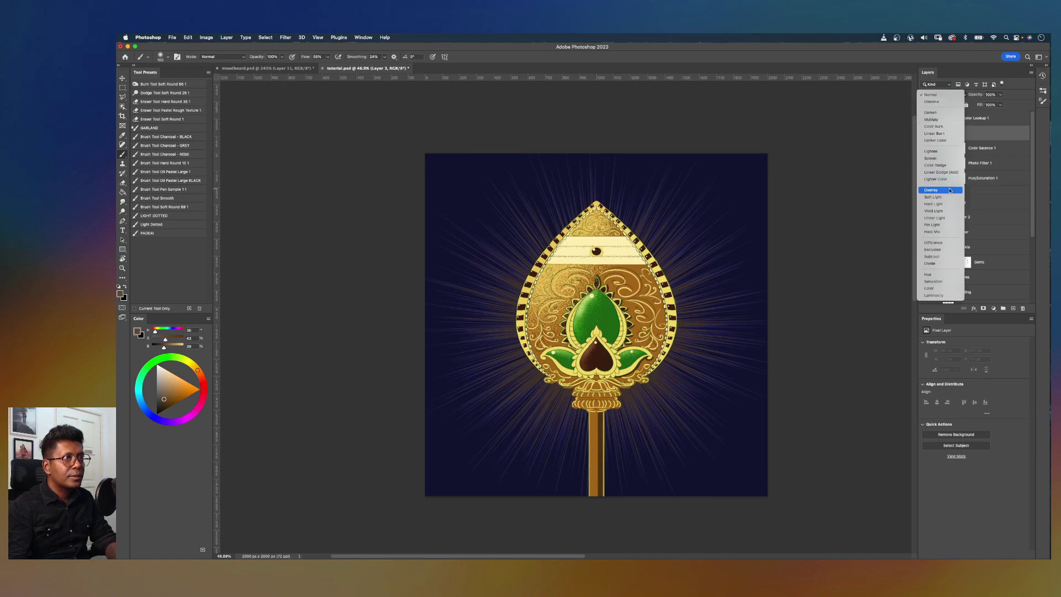
pyautogui.click(933, 120)
# Step: Enlarge the soft brush and shade the right side of the spear head and shaft in muted brown
pyautogui.press(']')
pyautogui.press(']')
pyautogui.press(']')
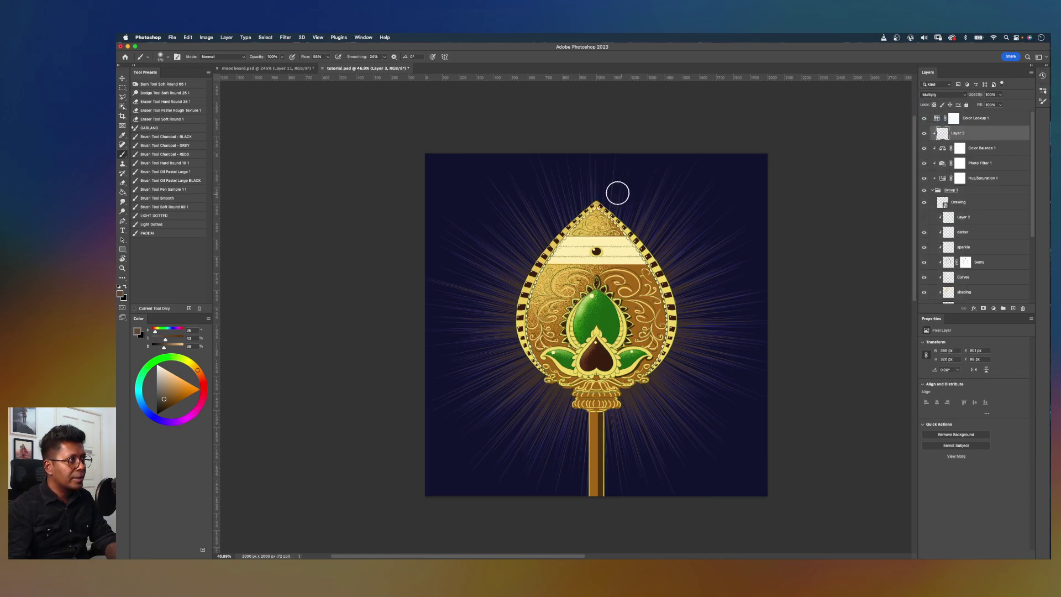
pyautogui.moveTo(645, 219); pyautogui.dragTo(708, 287)
pyautogui.moveTo(650, 239)
pyautogui.mouseDown()
pyautogui.moveTo(690, 307)
pyautogui.moveTo(684, 271)
pyautogui.moveTo(700, 343)
pyautogui.moveTo(682, 288)
pyautogui.moveTo(684, 357)
pyautogui.moveTo(686, 340)
pyautogui.moveTo(678, 362)
pyautogui.moveTo(632, 399)
pyautogui.moveTo(645, 419)
pyautogui.moveTo(629, 399)
pyautogui.moveTo(641, 420)
pyautogui.moveTo(615, 420)
pyautogui.moveTo(616, 504)
pyautogui.moveTo(616, 485)
pyautogui.moveTo(634, 503)
pyautogui.mouseUp()
pyautogui.scroll(-8, 692, 400)
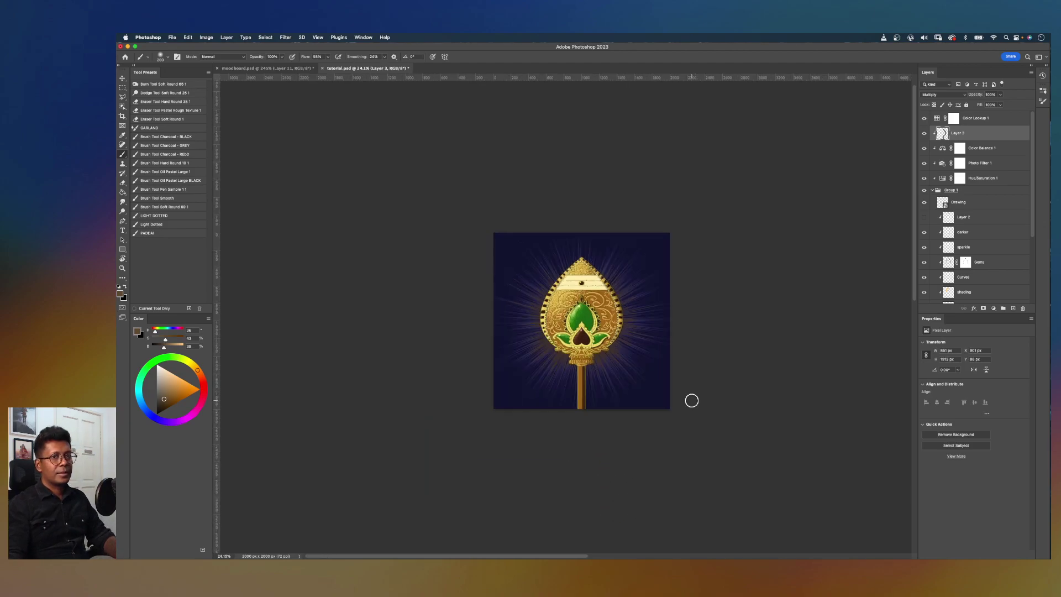
pyautogui.scroll(7, 692, 400)
pyautogui.scroll(1, 692, 400)
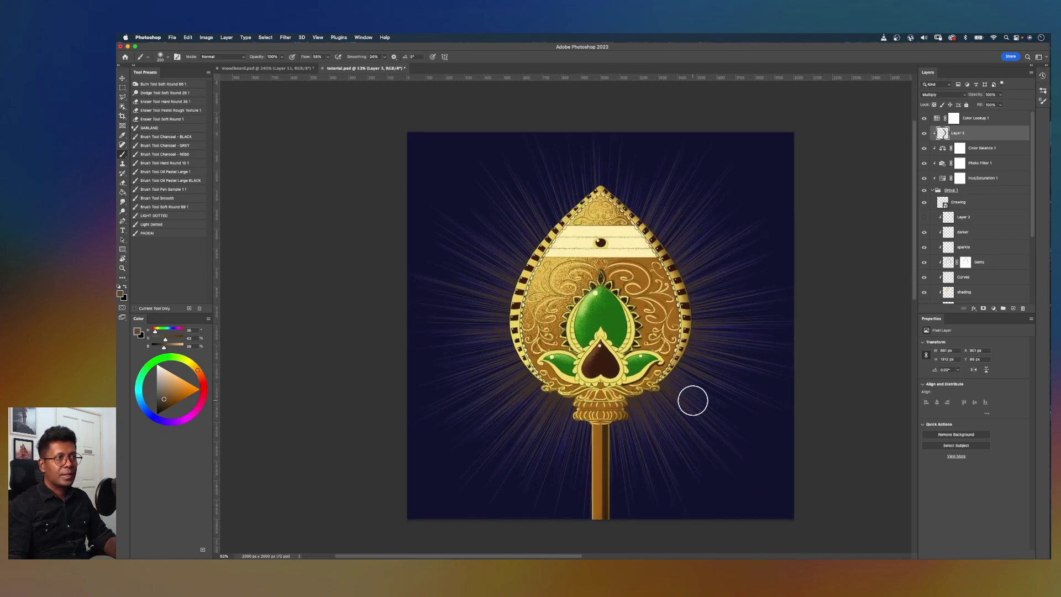
# Step: Add a clipped Brightness/Contrast adjustment above the brown shading layer and lower its brightness to about -20
pyautogui.click(988, 148)
pyautogui.click(994, 308)
pyautogui.click(1009, 344)
pyautogui.moveTo(980, 153); pyautogui.dragTo(979, 130)
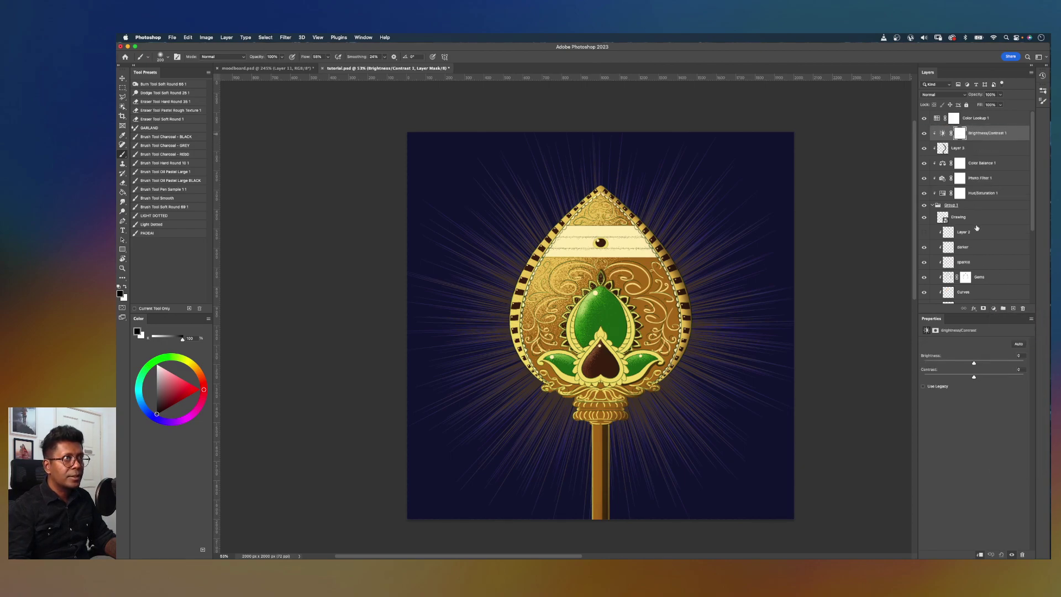
pyautogui.moveTo(973, 365)
pyautogui.mouseDown()
pyautogui.moveTo(953, 369)
pyautogui.moveTo(970, 370)
pyautogui.mouseUp()
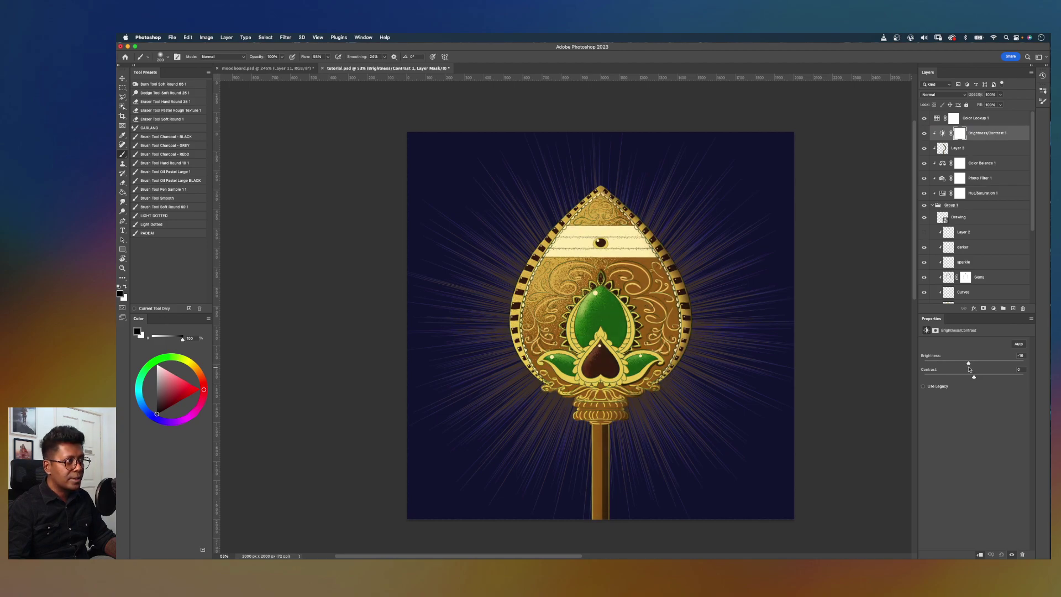
# Step: Add a clipped Hue/Saturation adjustment above the brown shading layer, with hue at about +15 and saturation at about +12
pyautogui.scroll(-5, 706, 289)
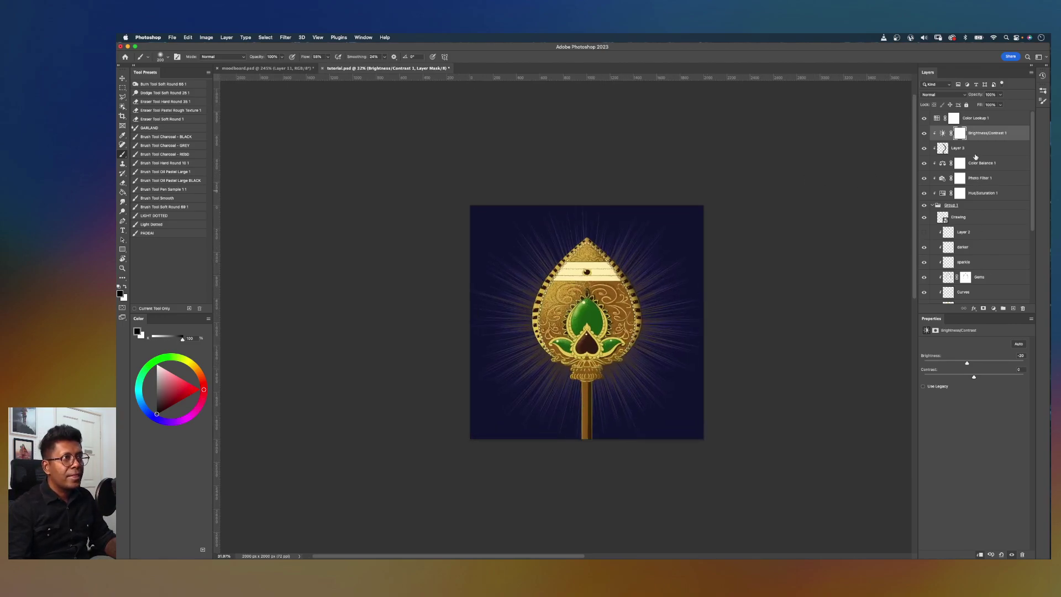
pyautogui.click(973, 148)
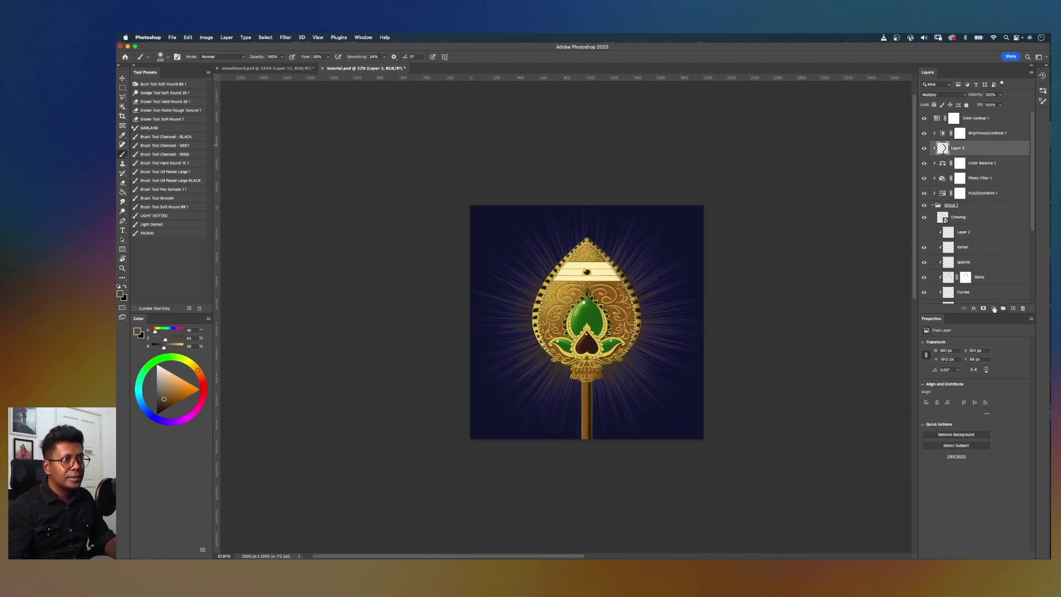
pyautogui.click(995, 308)
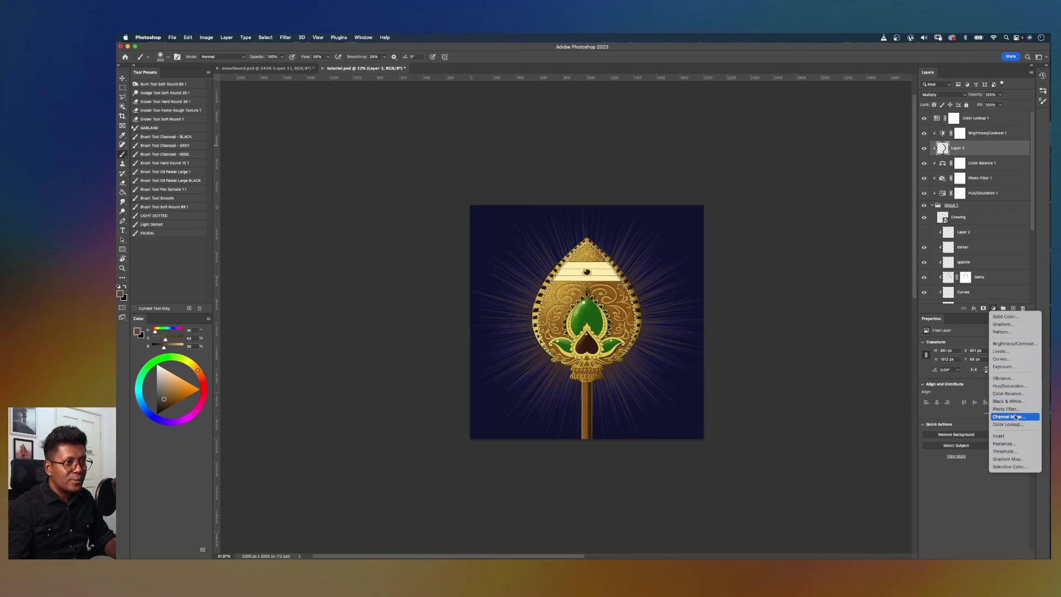
pyautogui.click(1018, 387)
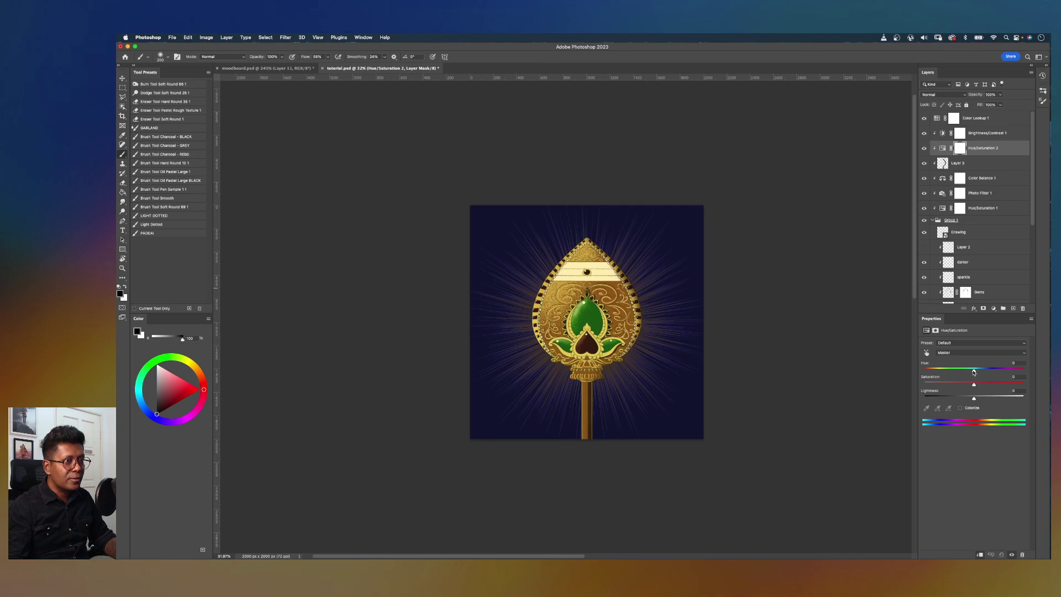
pyautogui.moveTo(974, 372); pyautogui.dragTo(984, 372)
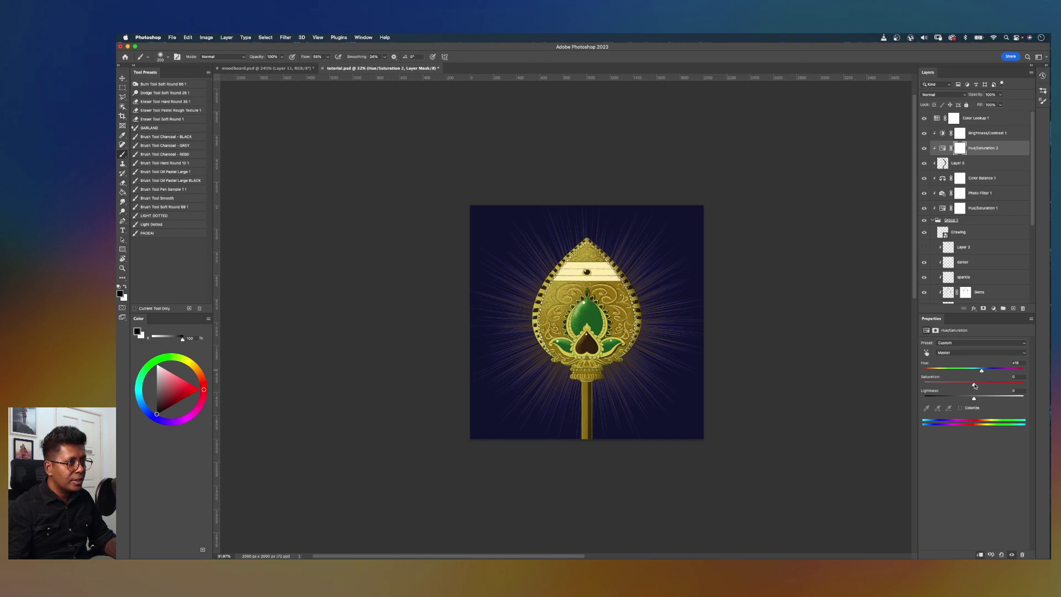
pyautogui.moveTo(965, 386); pyautogui.dragTo(977, 386)
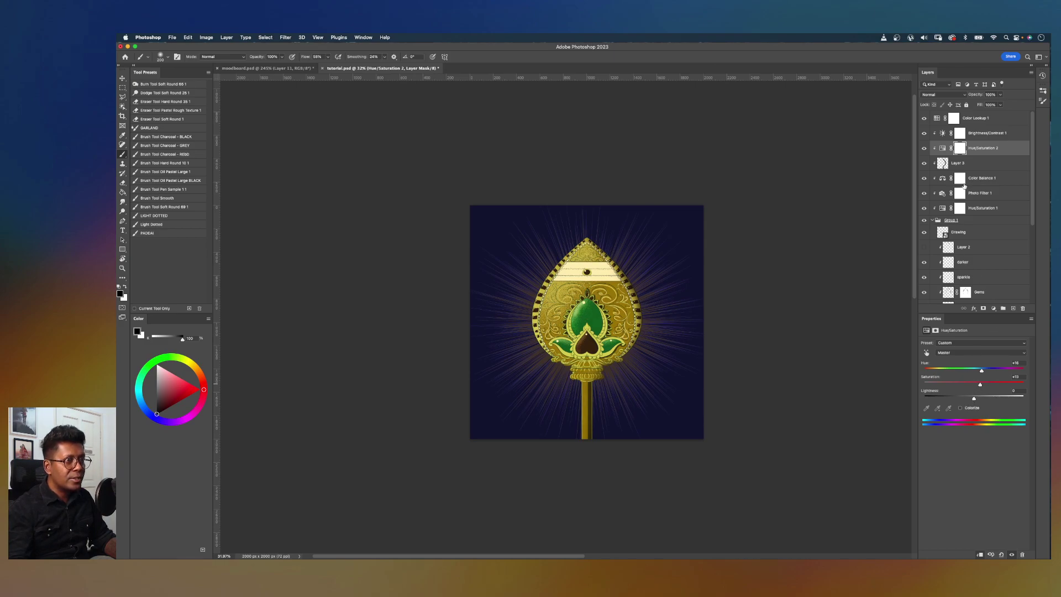
# Step: Examine the overall look of the colour-graded spear from close up and from far out
pyautogui.click(983, 166)
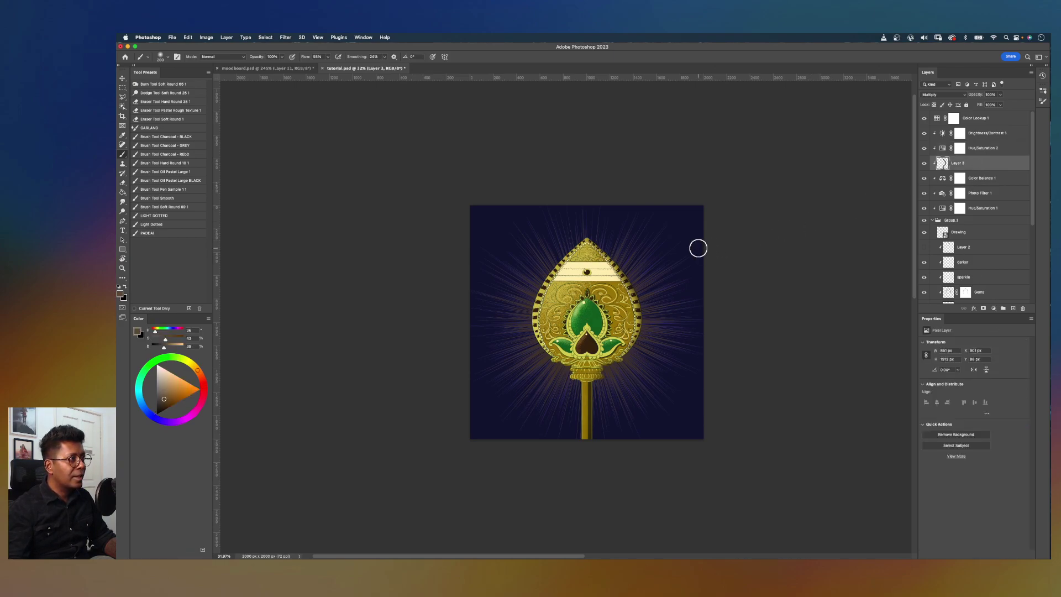
pyautogui.press('super+minus')
pyautogui.press('super+plus')
pyautogui.press('super+plus')
pyautogui.press('super+plus')
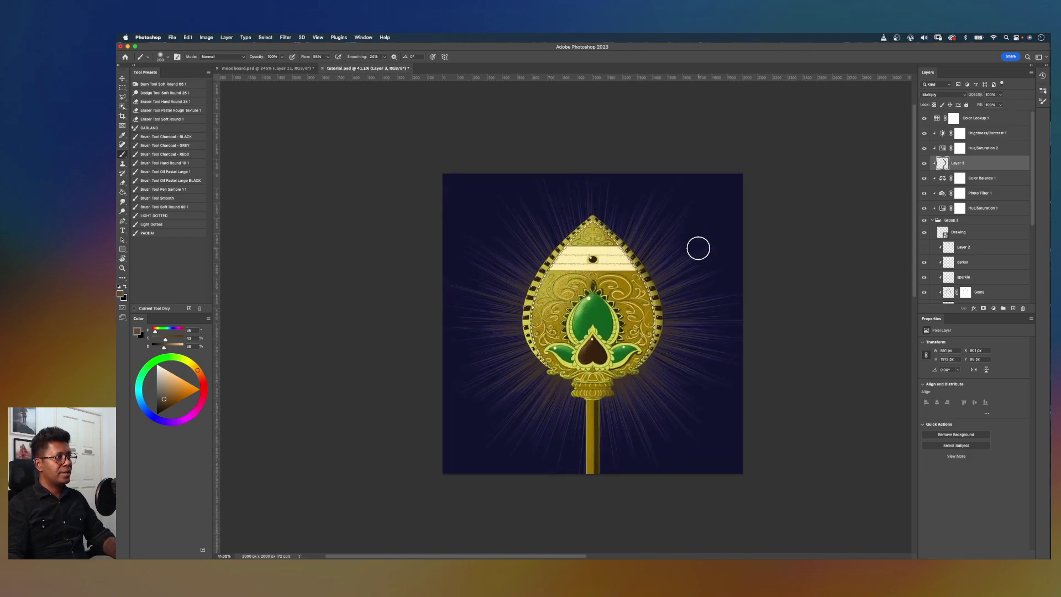
pyautogui.scroll(-5, 699, 249)
pyautogui.scroll(5, 699, 248)
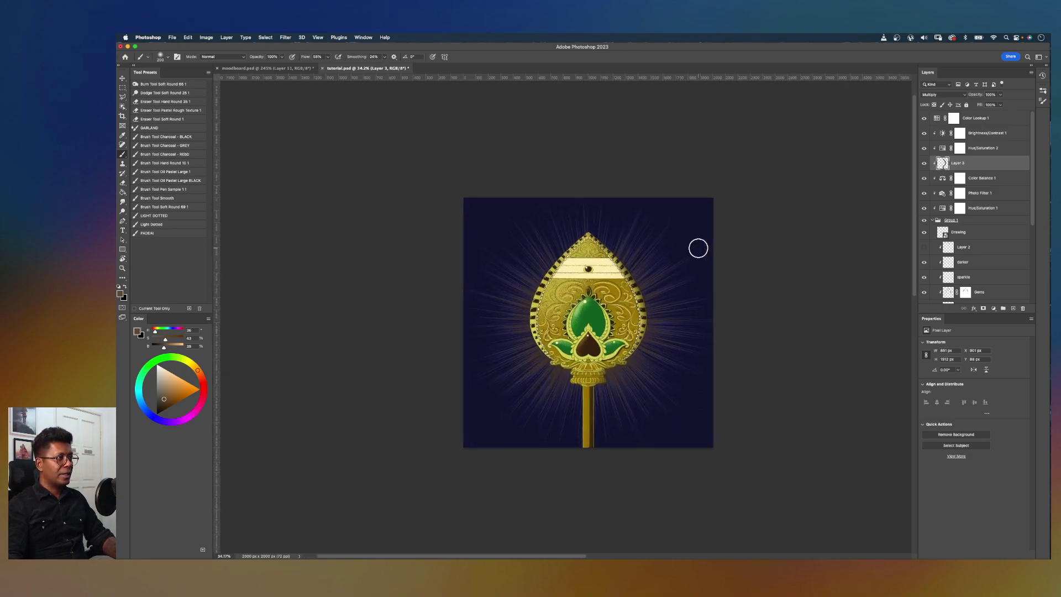
pyautogui.scroll(-3, 698, 249)
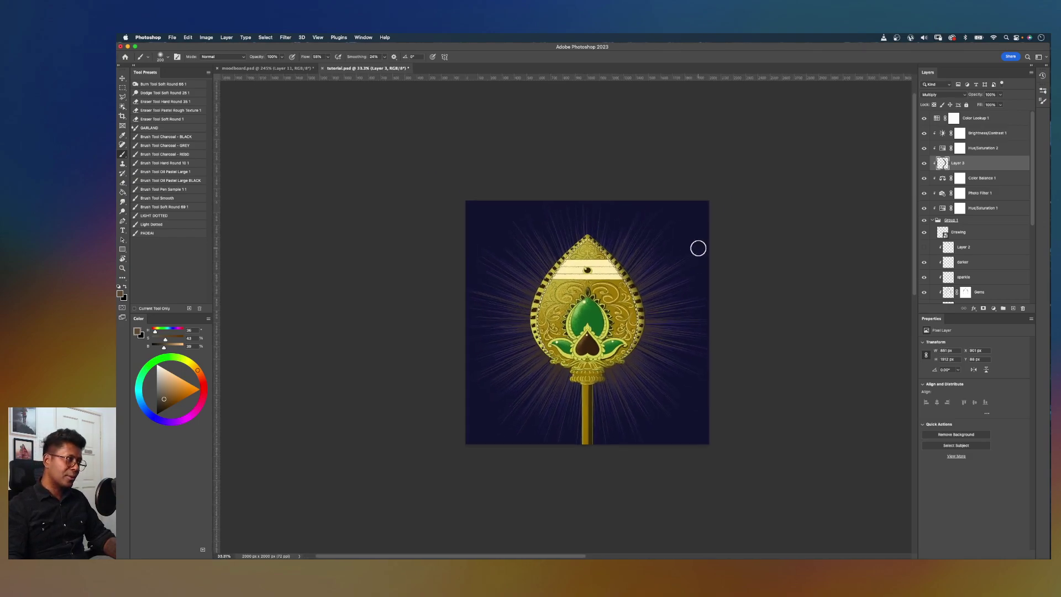
pyautogui.scroll(5, 698, 248)
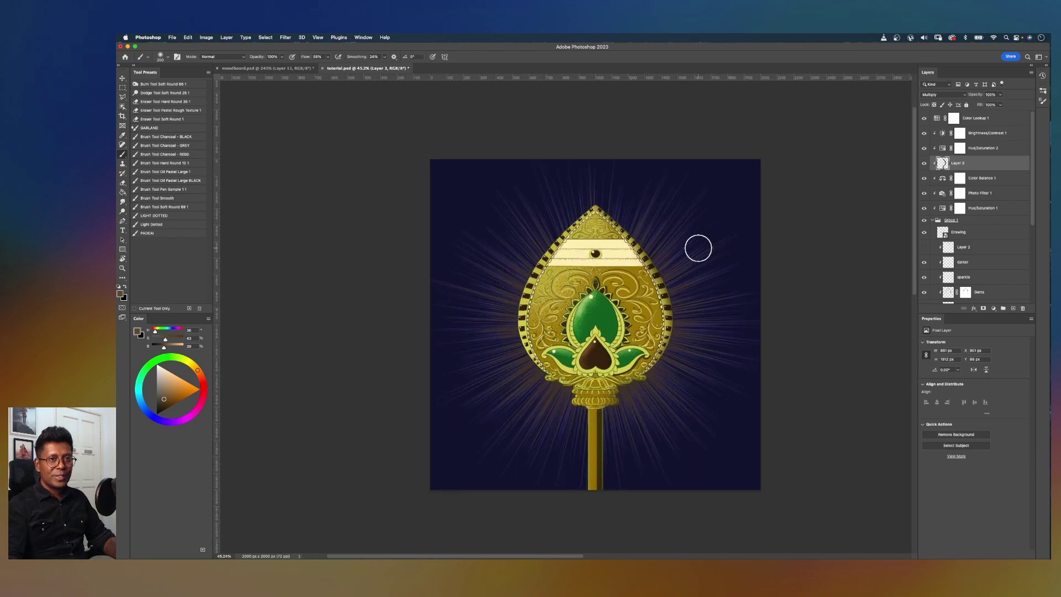
pyautogui.scroll(1, 698, 248)
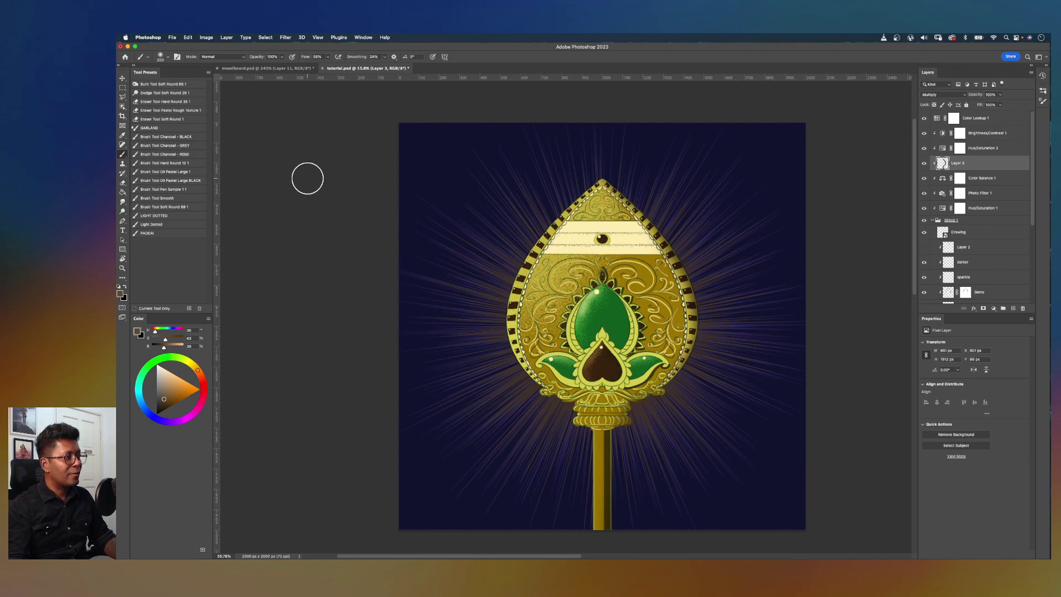
pyautogui.scroll(-2, 307, 178)
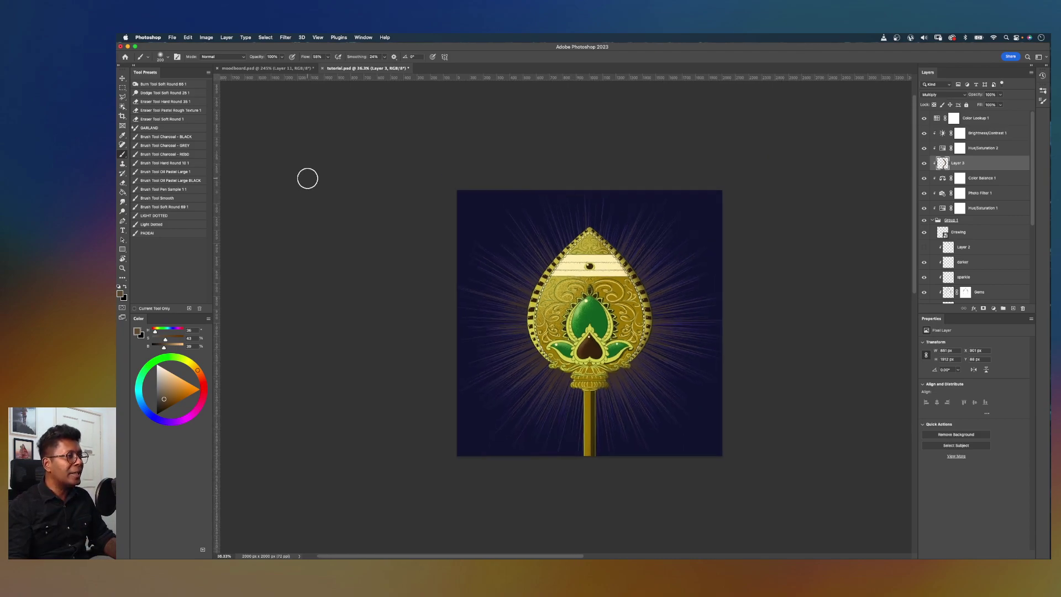
pyautogui.scroll(-2, 637, 302)
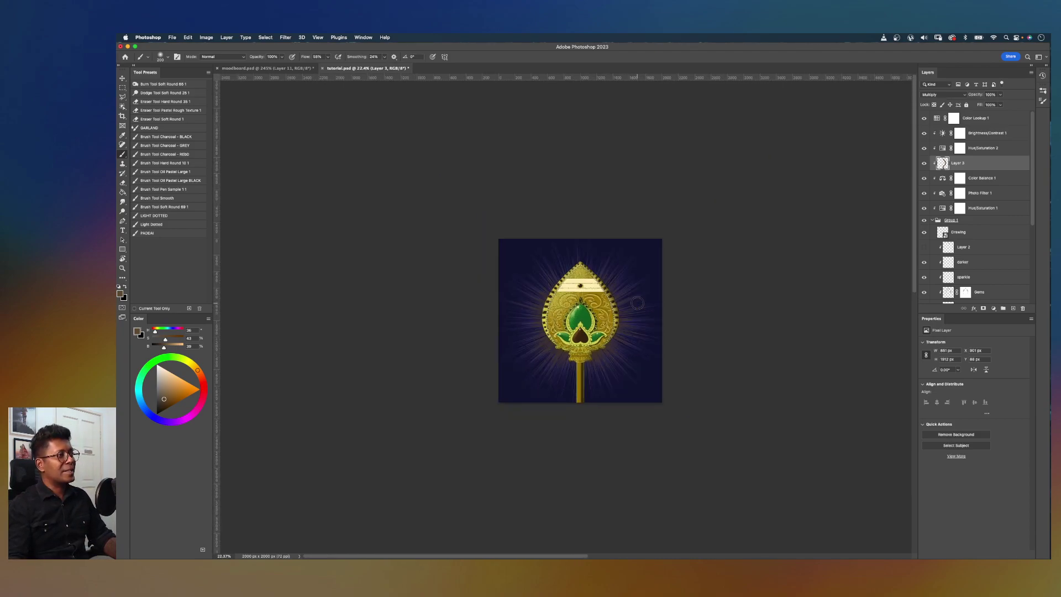
pyautogui.scroll(4, 638, 302)
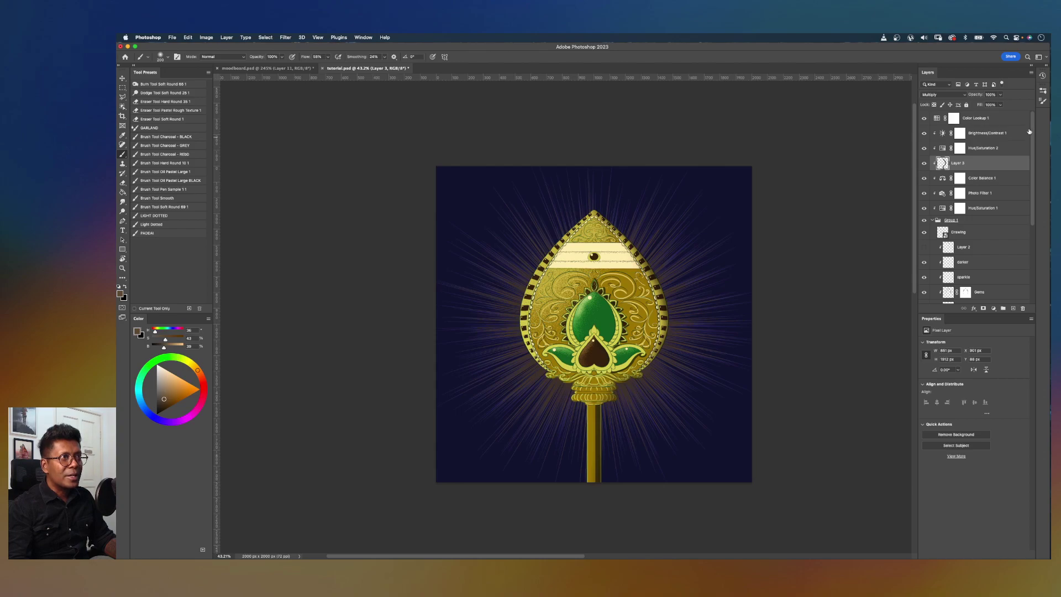
# Step: Compare the artwork with and without the Color Lookup 1 adjustment
pyautogui.moveTo(1032, 130)
pyautogui.mouseDown()
pyautogui.moveTo(1031, 224)
pyautogui.moveTo(1033, 125)
pyautogui.mouseUp()
pyautogui.click(991, 119)
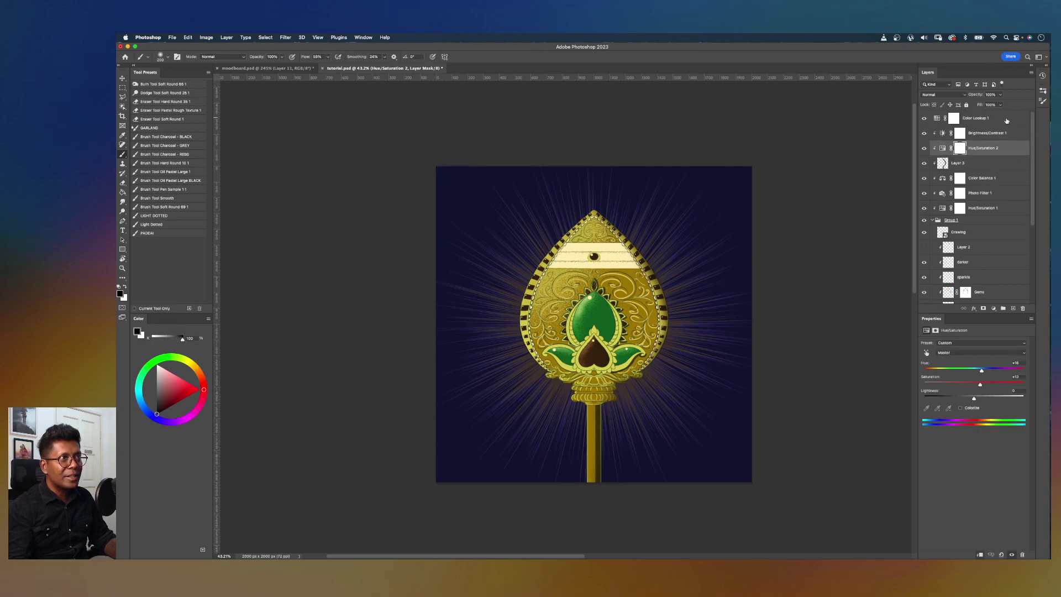
pyautogui.hotkey('alt', '.')
pyautogui.click(925, 118)
pyautogui.click(924, 119)
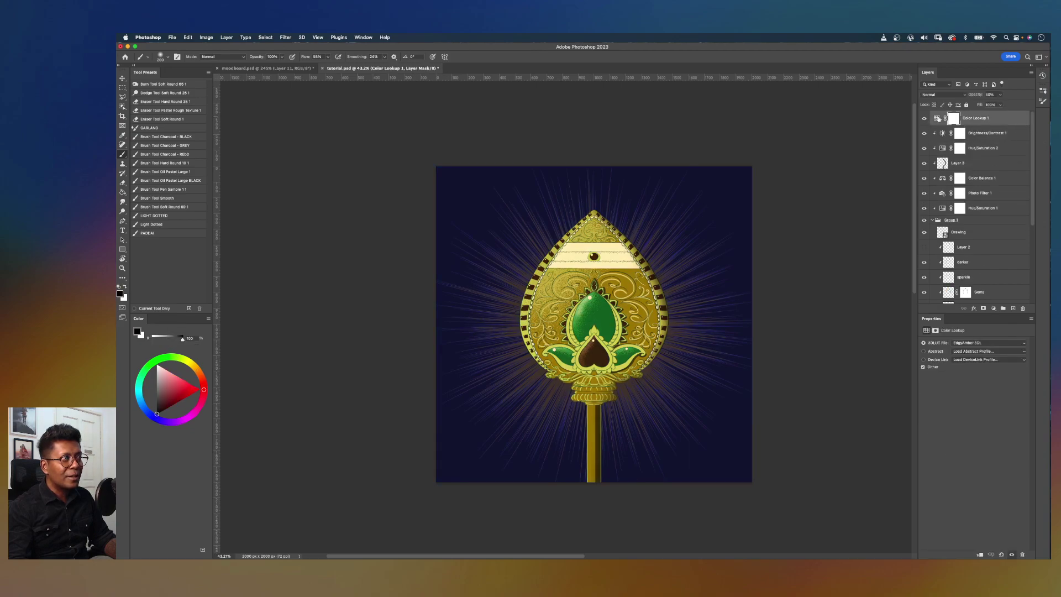
# Step: Try to group all layers from Color Lookup 1 down to the one just above the Background
pyautogui.moveTo(1031, 125); pyautogui.dragTo(1037, 231)
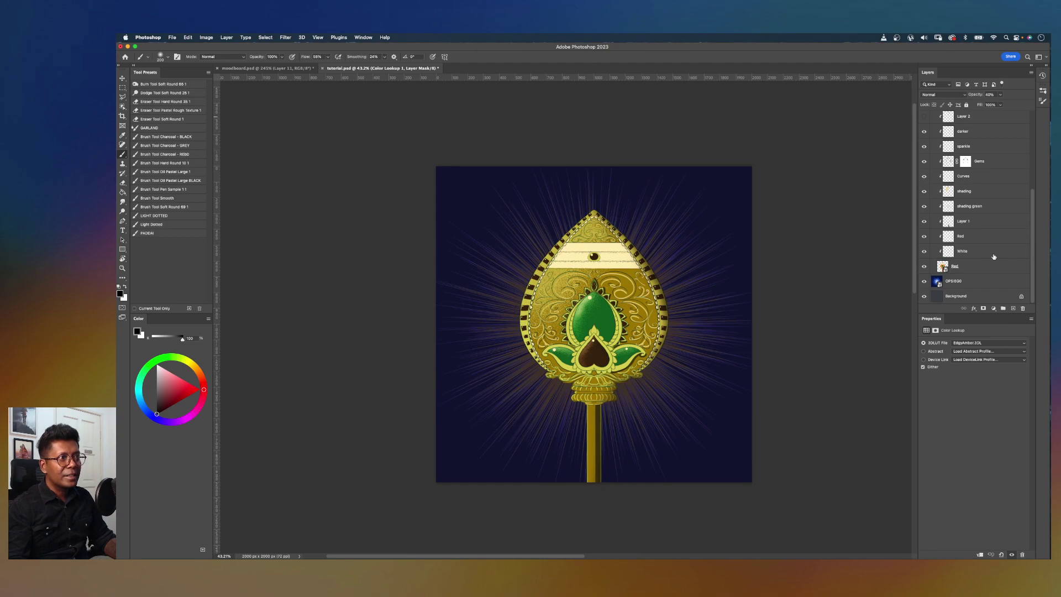
pyautogui.keyDown('shift'); pyautogui.click(974, 278); pyautogui.keyUp('shift')
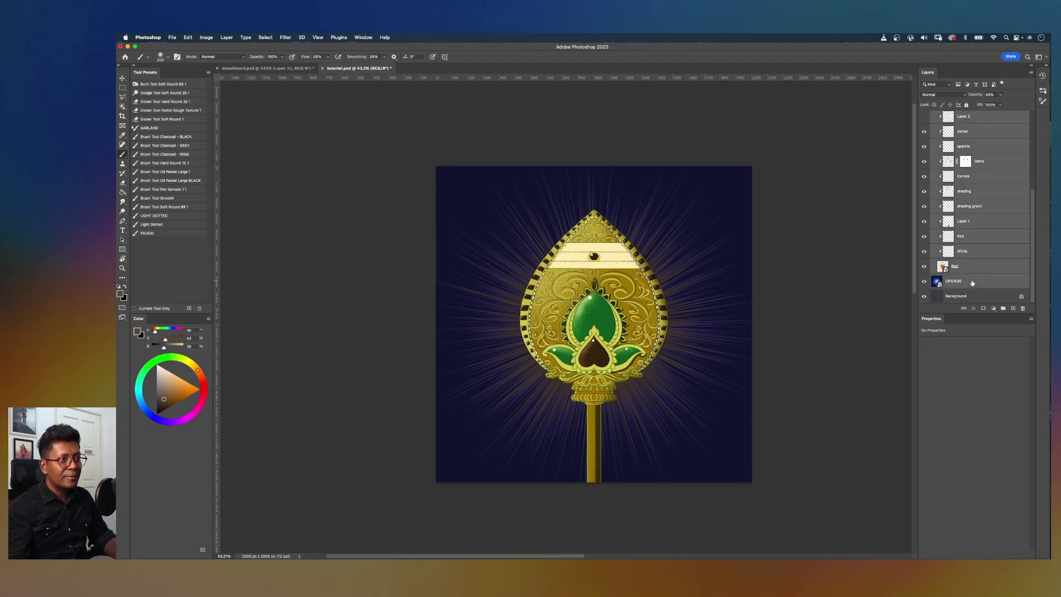
pyautogui.press('super+g')
pyautogui.press('super+z')
pyautogui.press('super+z')
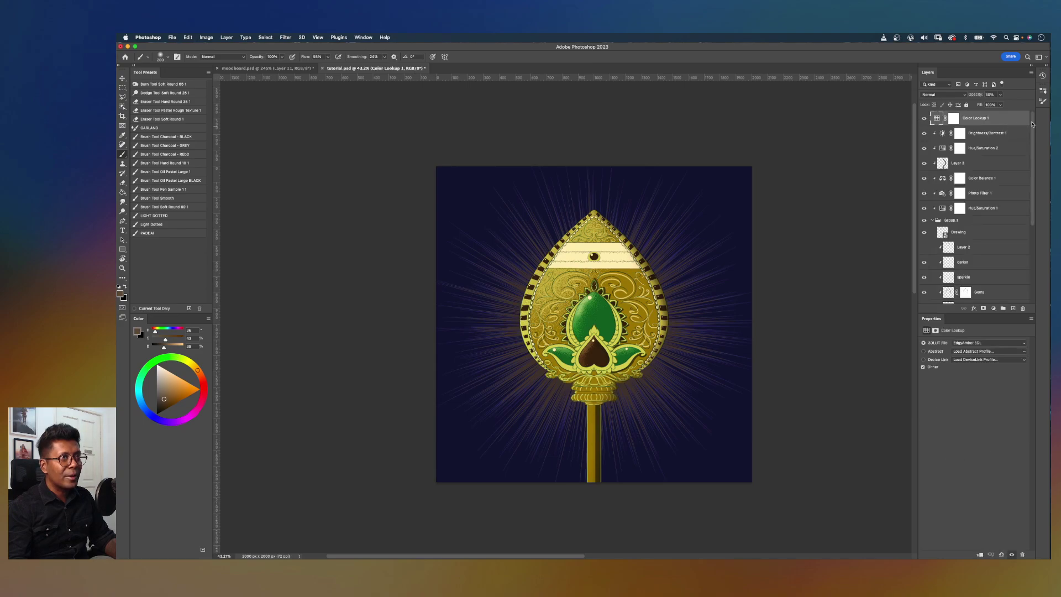
# Step: Unlock the Background layer to collect all layers in one group, and duplicate that group
pyautogui.moveTo(1031, 122); pyautogui.dragTo(1037, 145)
pyautogui.click(1021, 297)
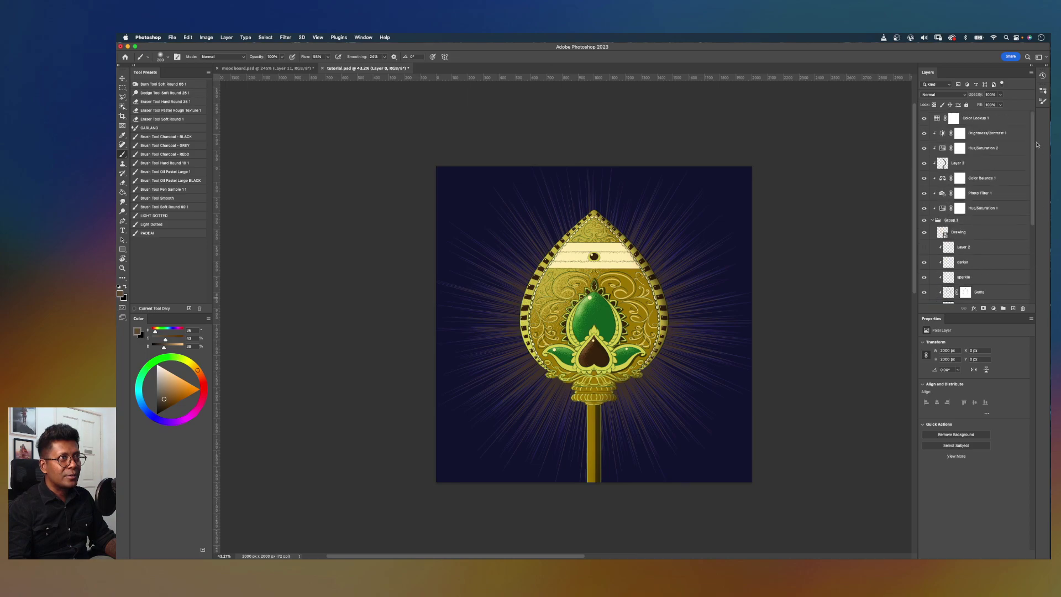
pyautogui.keyDown('shift'); pyautogui.click(1002, 121); pyautogui.keyUp('shift')
pyautogui.press('super+g')
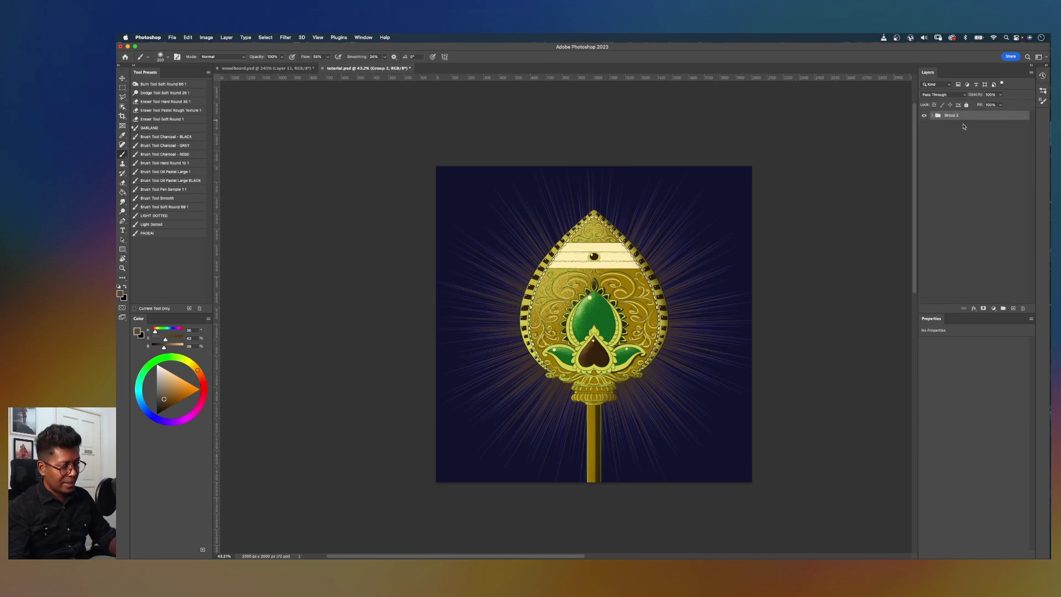
pyautogui.press('super+j')
pyautogui.click(932, 115)
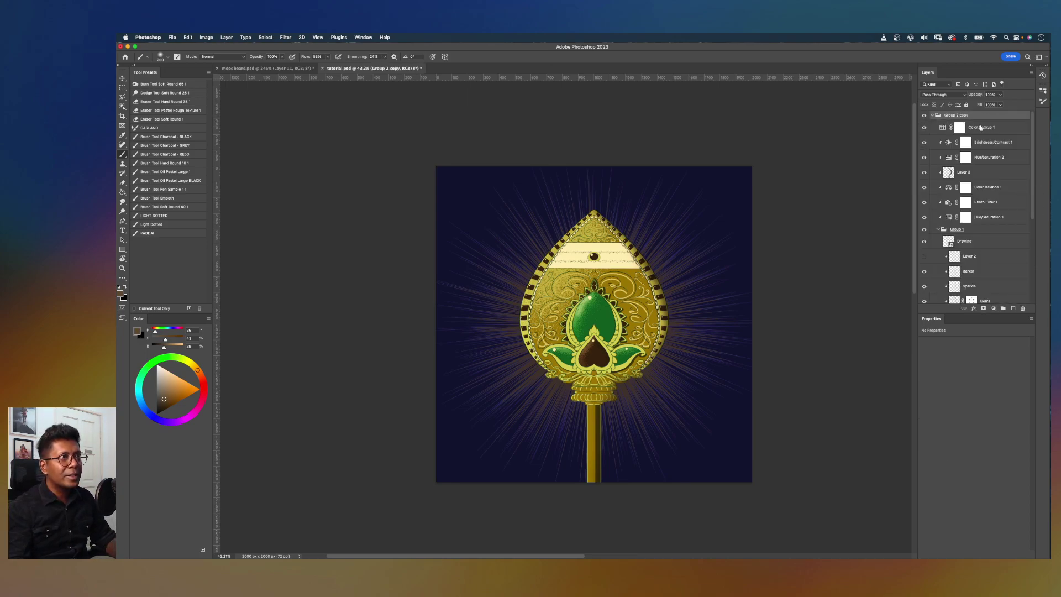
# Step: Try to delete the adjustment layers together with Group 1 from the duplicated group
pyautogui.click(992, 128)
pyautogui.keyDown('shift'); pyautogui.click(985, 232); pyautogui.keyUp('shift')
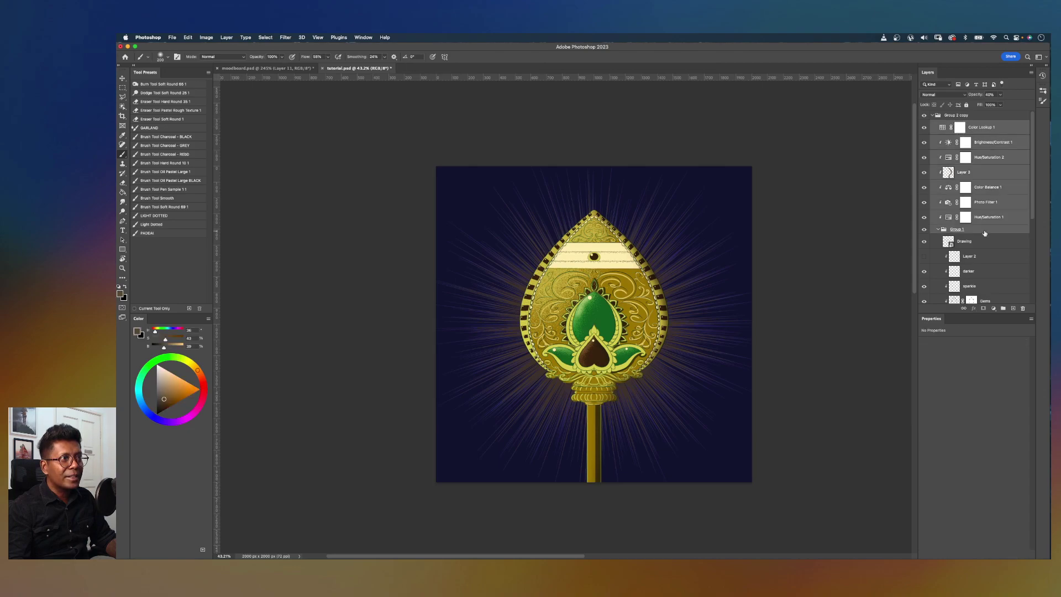
pyautogui.press('Delete')
pyautogui.press('super+z')
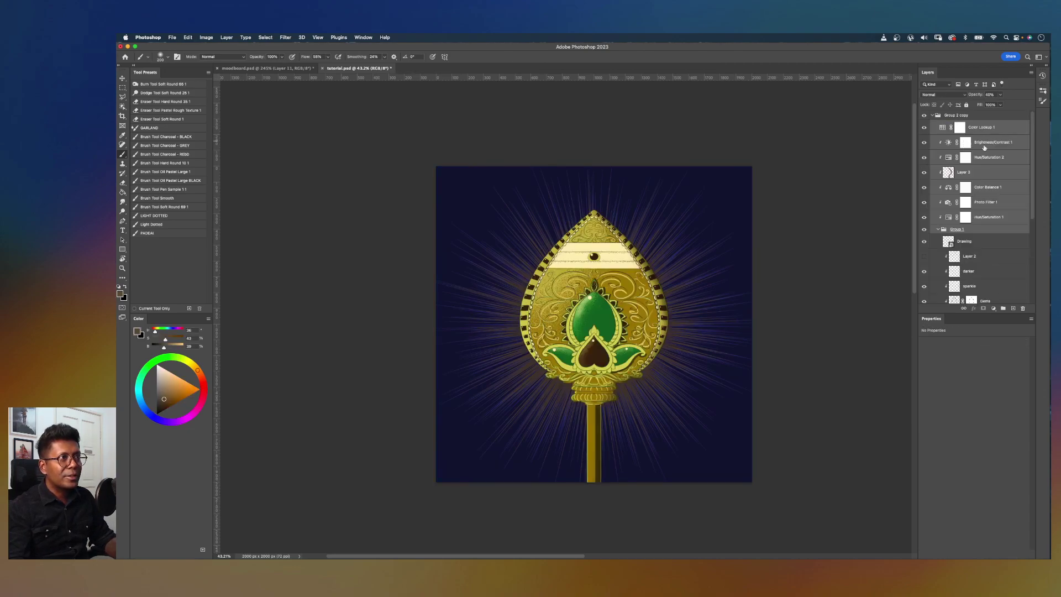
# Step: Ungroup Group 1 inside the duplicated group and delete all layers above Drawing
pyautogui.click(979, 229)
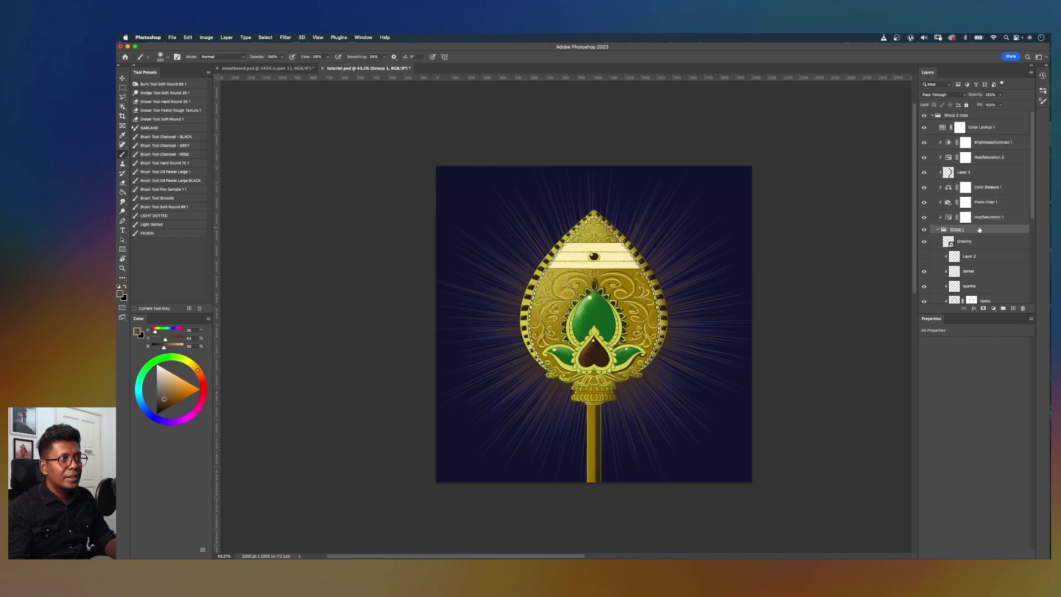
pyautogui.rightClick(981, 233)
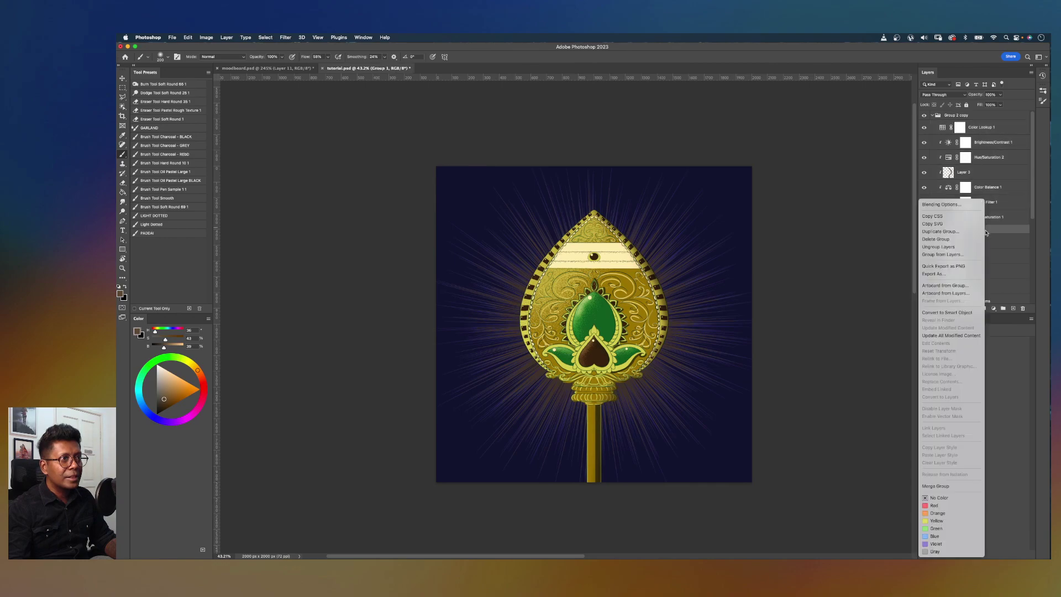
pyautogui.click(946, 249)
pyautogui.click(981, 218)
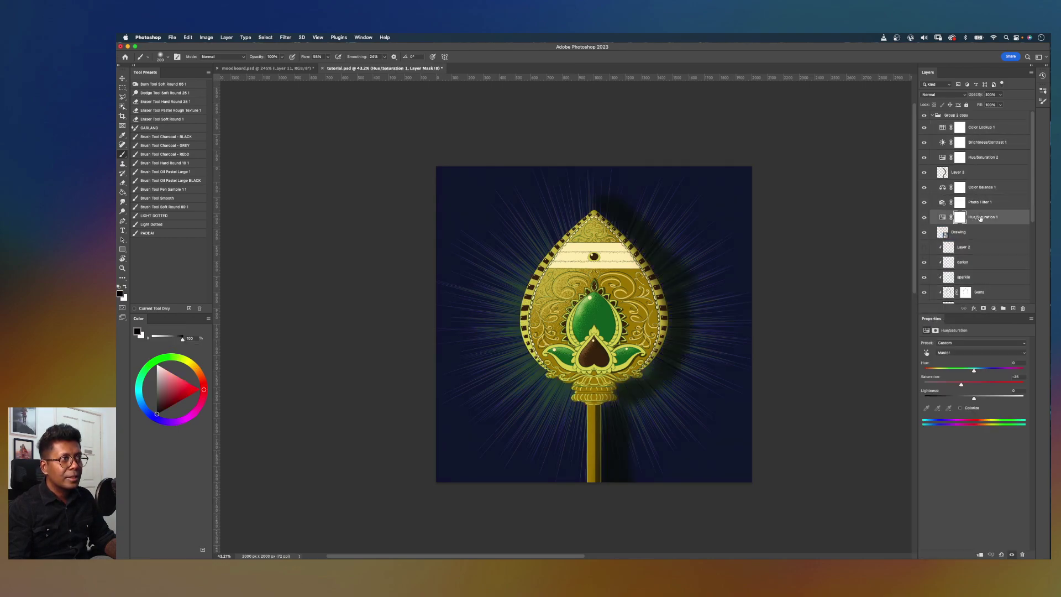
pyautogui.keyDown('shift'); pyautogui.click(982, 135); pyautogui.keyUp('shift')
pyautogui.press('Delete')
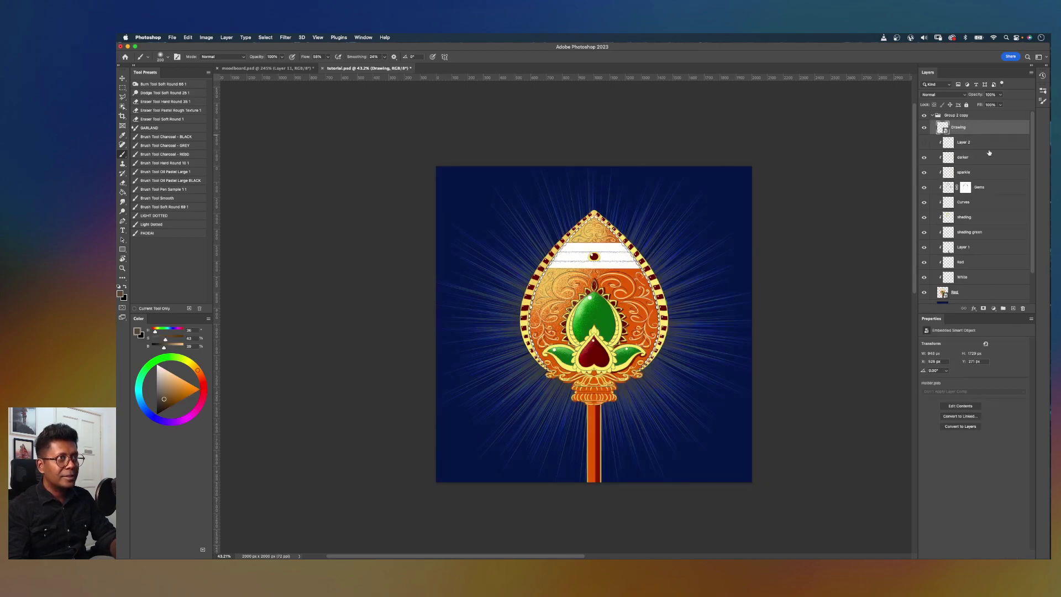
# Step: Delete all layers below Drawing in the duplicated group and move Drawing out above both groups
pyautogui.click(995, 142)
pyautogui.scroll(-3, 1028, 193)
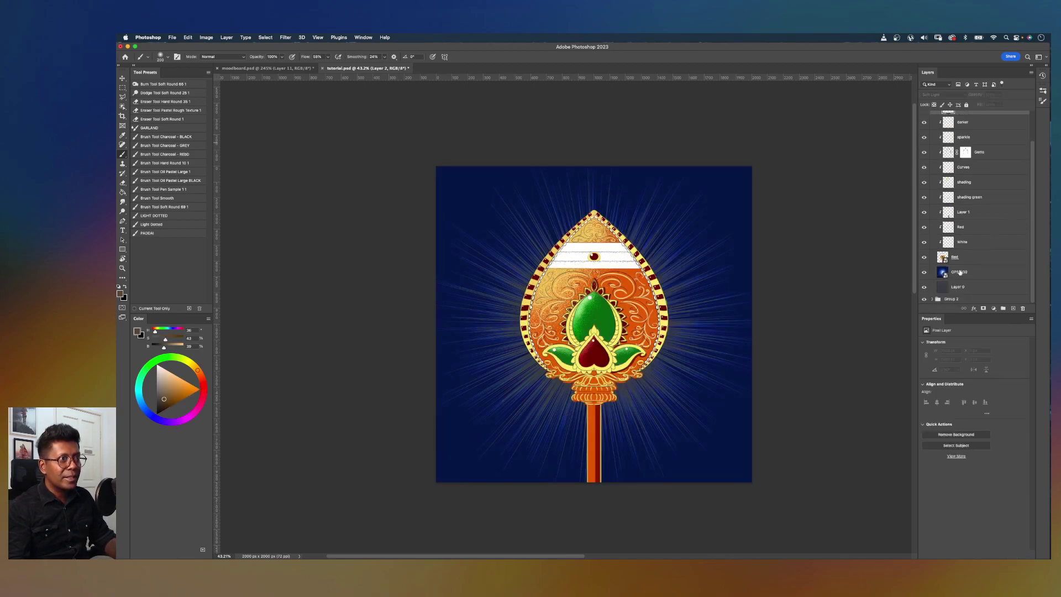
pyautogui.keyDown('shift'); pyautogui.click(960, 286); pyautogui.keyUp('shift')
pyautogui.press('Delete')
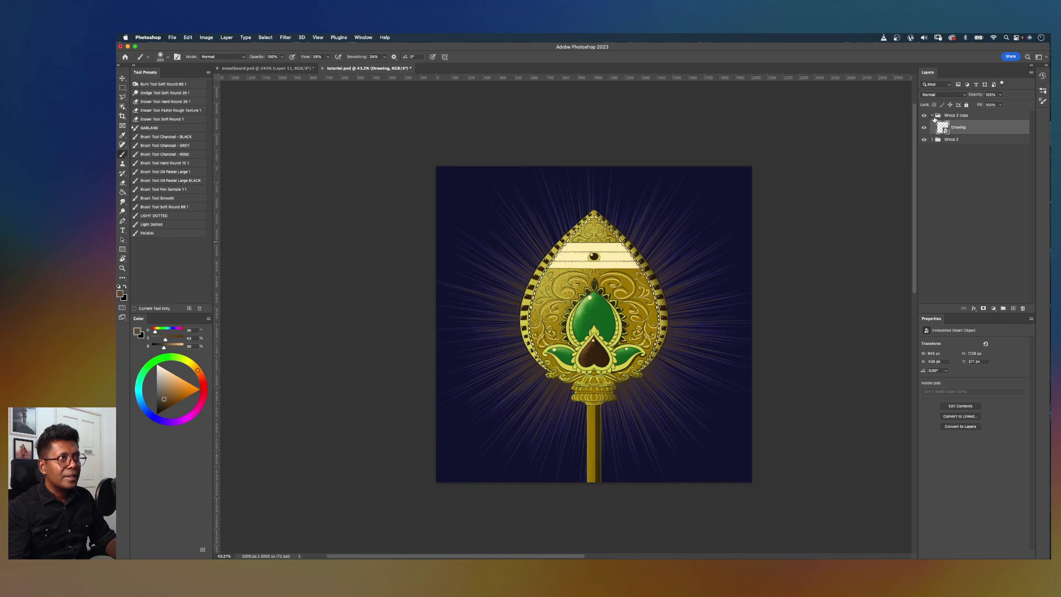
pyautogui.moveTo(968, 126); pyautogui.dragTo(966, 115)
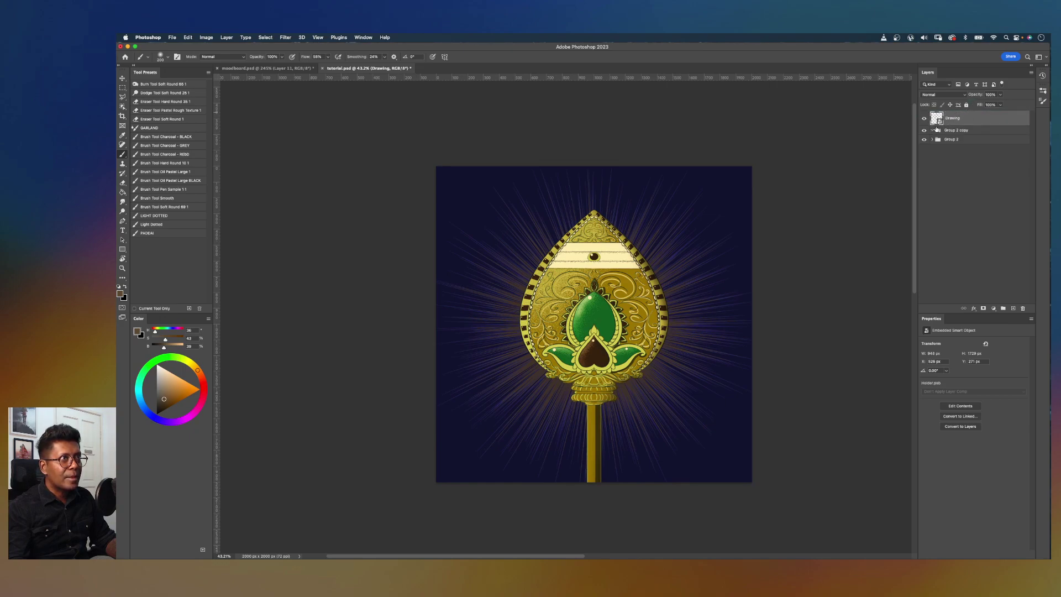
# Step: With both groups hidden, fill a new layer beneath them with white, and make Group 2 visible again
pyautogui.click(923, 140)
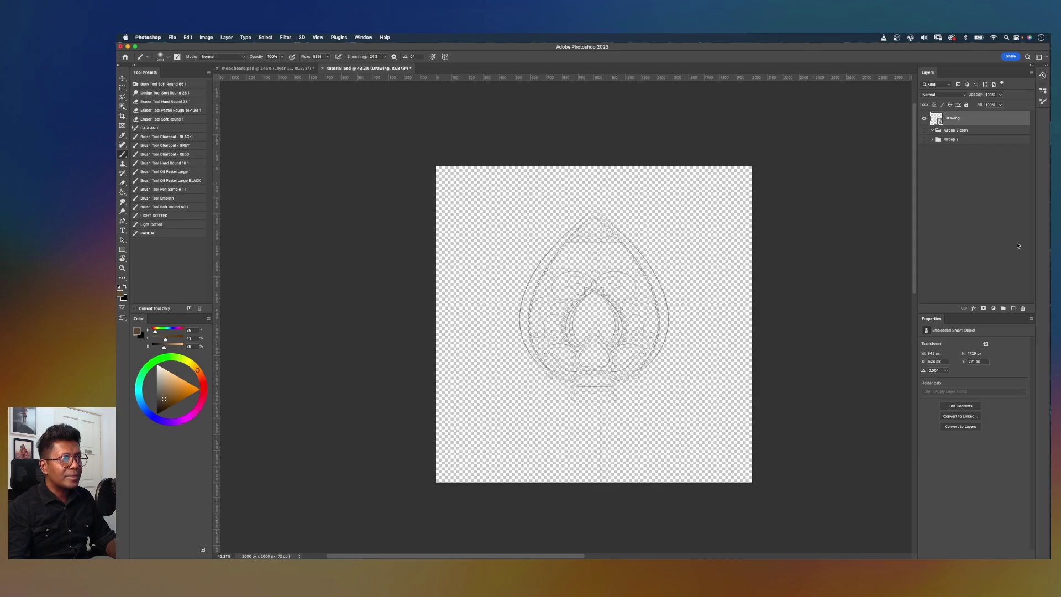
pyautogui.click(1014, 309)
pyautogui.press('g')
pyautogui.press('d')
pyautogui.press('x')
pyautogui.click(620, 276)
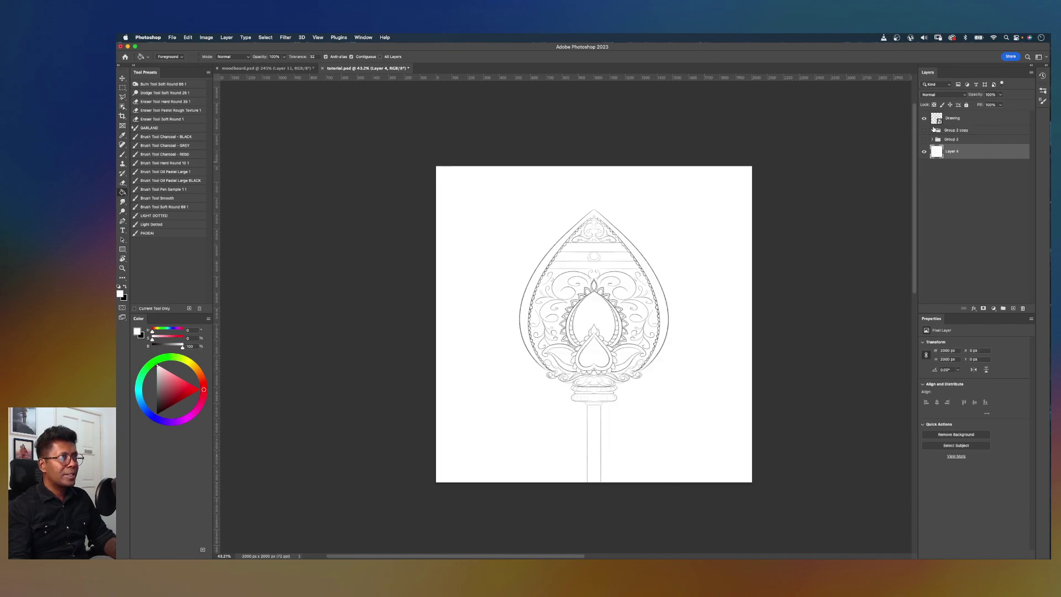
pyautogui.click(925, 141)
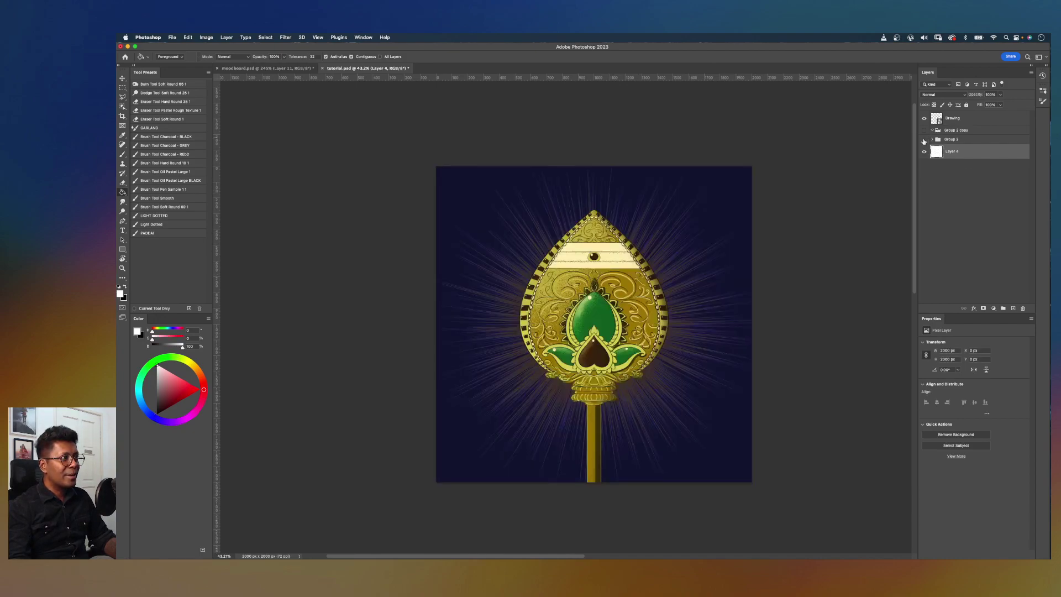
# Step: Toggle Group 2's visibility to compare the line drawing on white with the painted spear, leaving the group visible
pyautogui.click(925, 141)
pyautogui.click(925, 141)
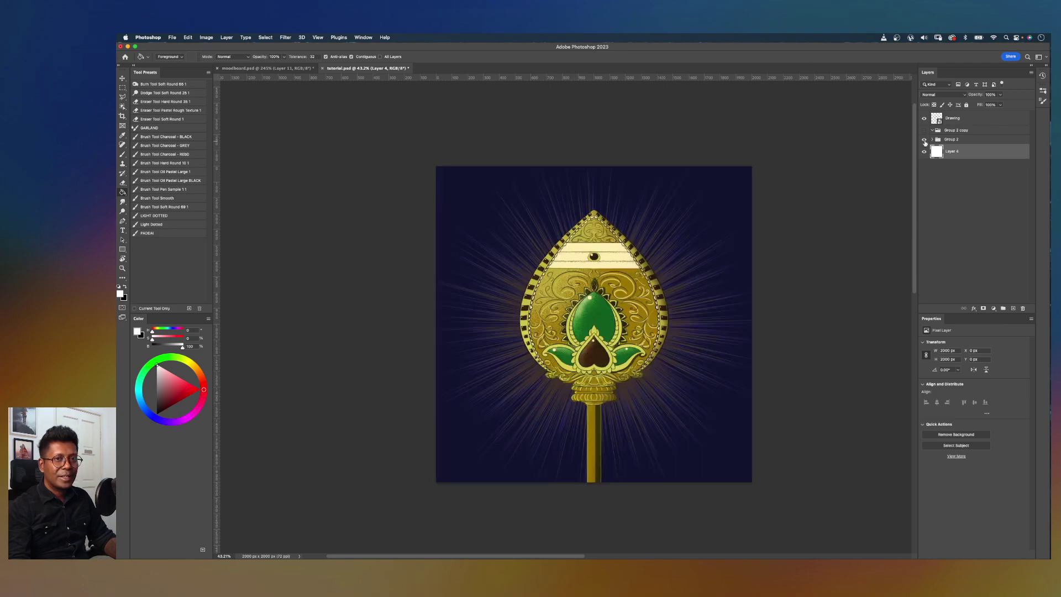
pyautogui.click(925, 140)
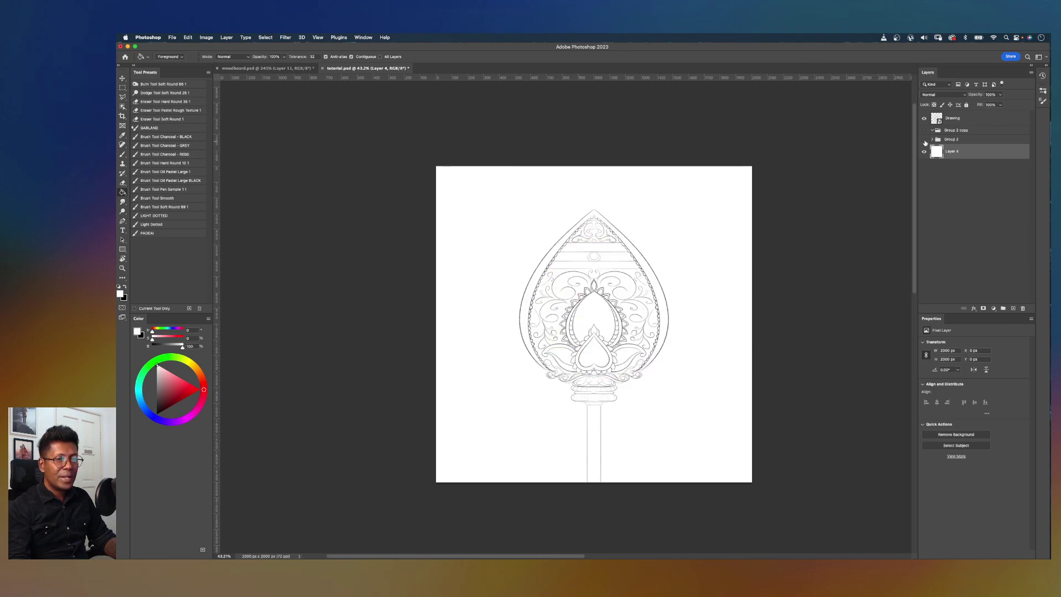
pyautogui.click(925, 140)
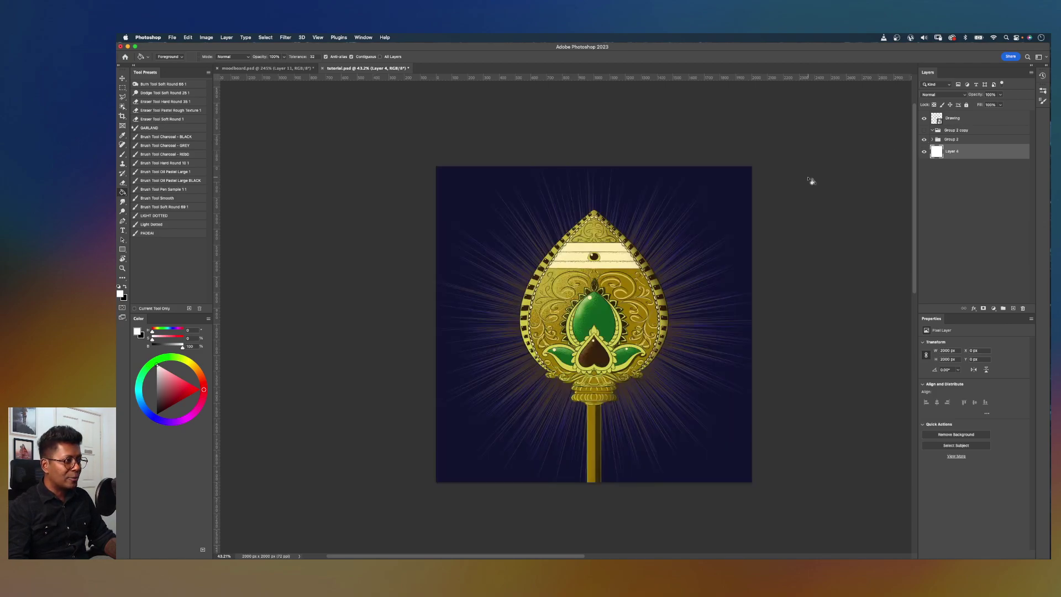
# Step: Switch to the Move tool and examine the finished spear, hiding and reshowing Group 2 to check it against the line drawing
pyautogui.scroll(3, 811, 181)
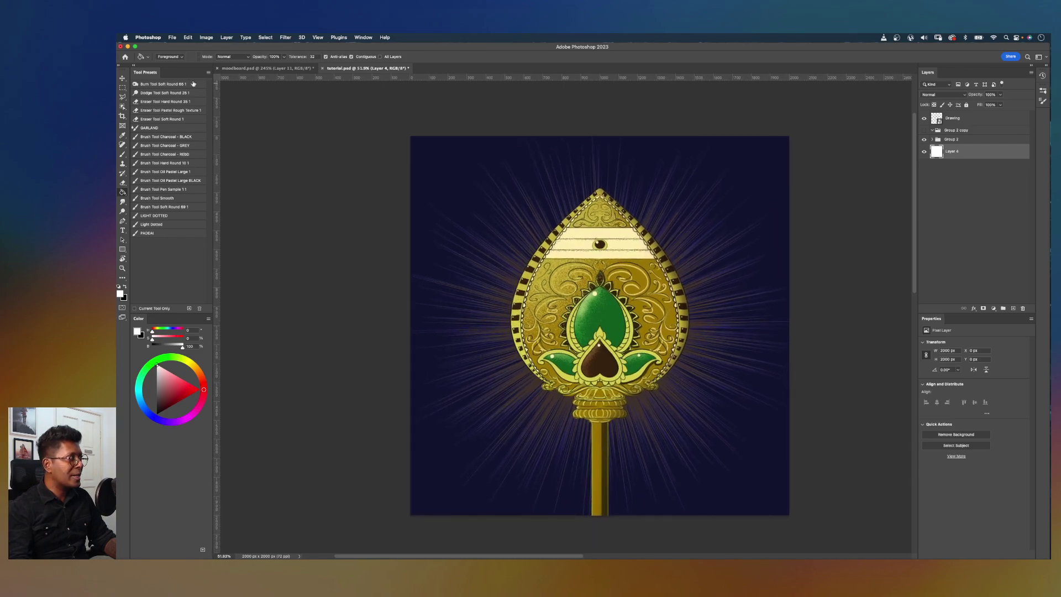
pyautogui.click(123, 79)
pyautogui.scroll(-3, 625, 185)
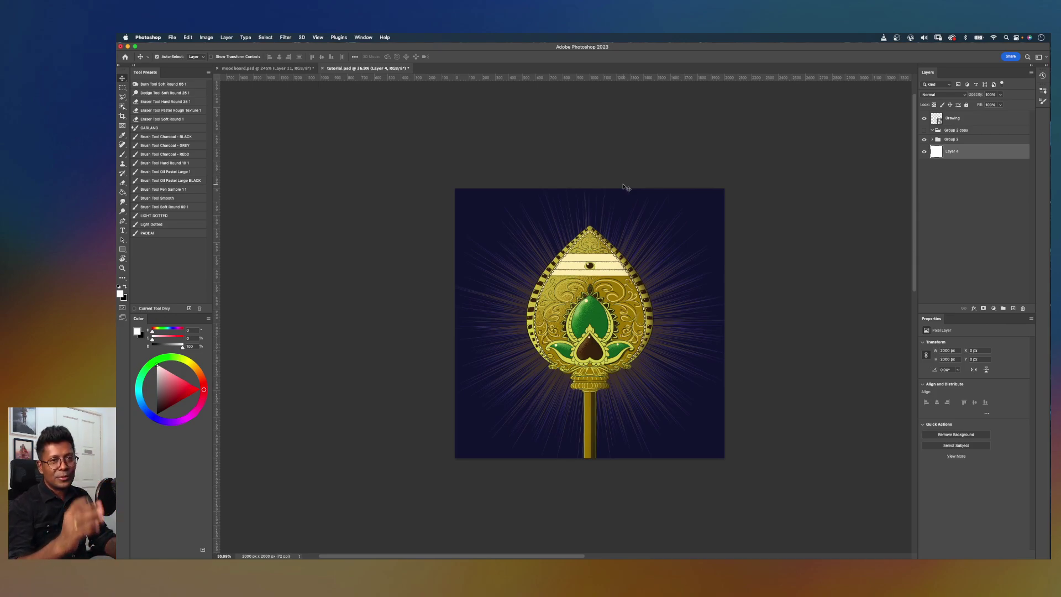
pyautogui.scroll(2, 648, 190)
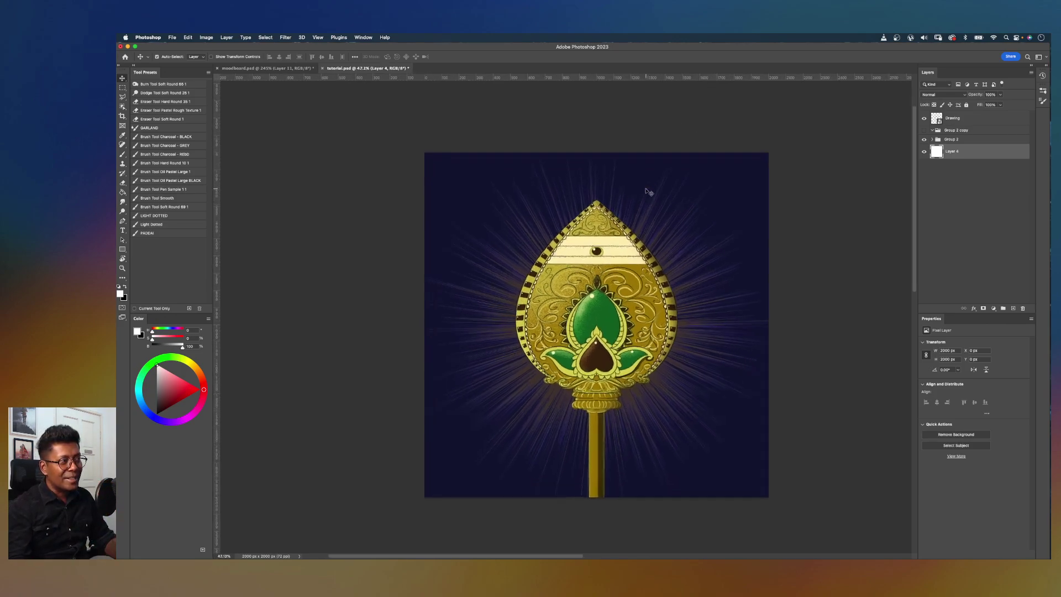
pyautogui.moveTo(696, 227); pyautogui.dragTo(674, 238)
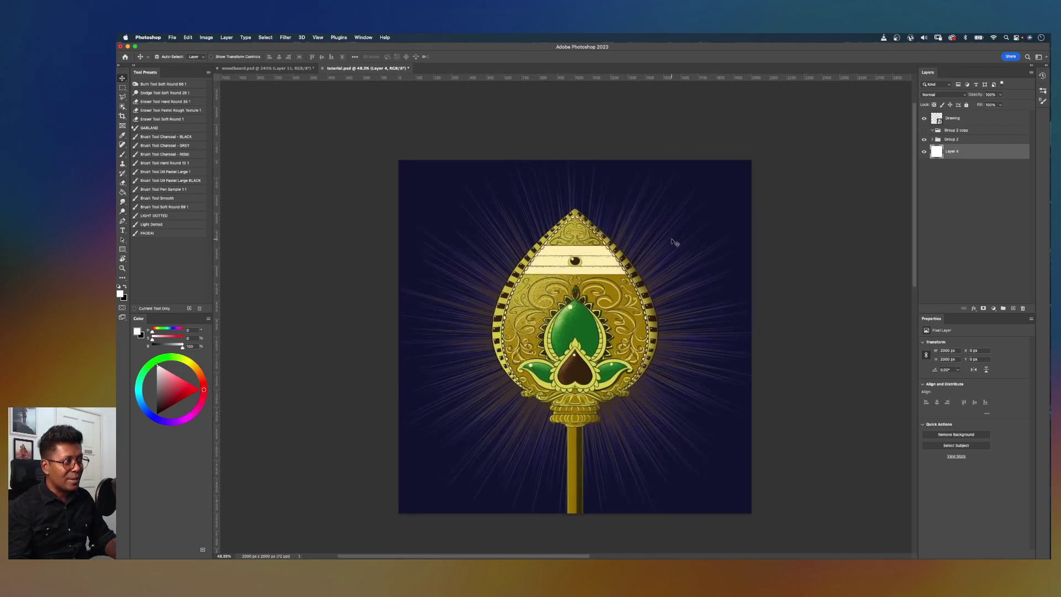
pyautogui.scroll(2, 675, 243)
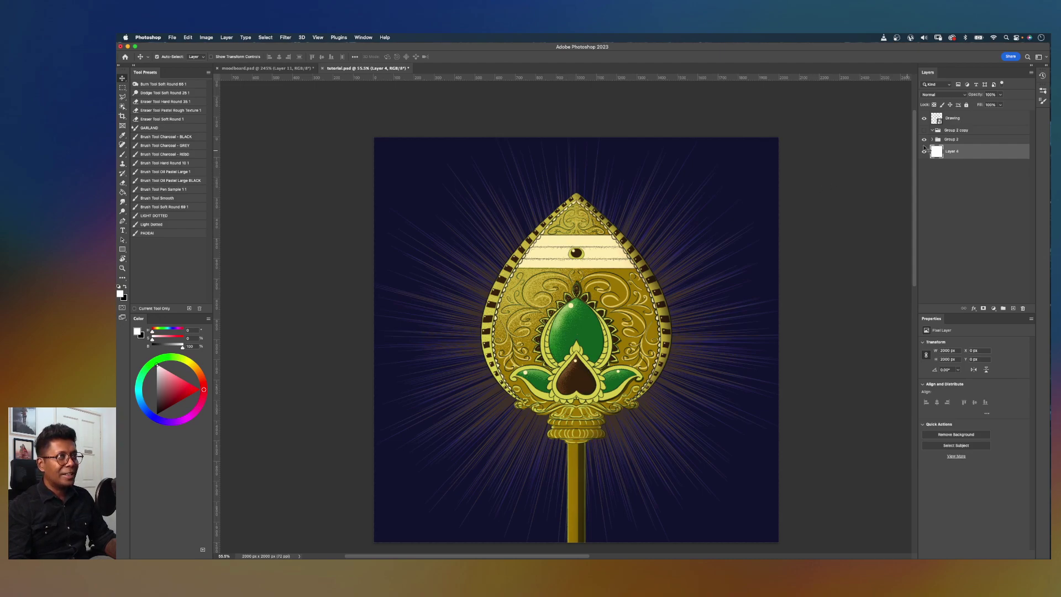
pyautogui.click(925, 139)
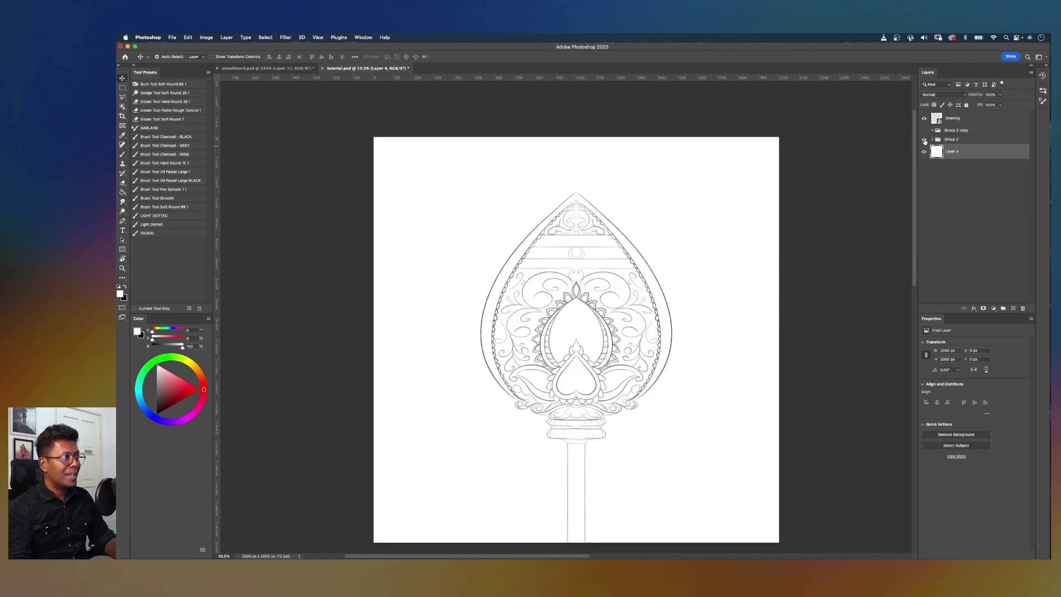
pyautogui.click(925, 140)
pyautogui.scroll(-2, 773, 183)
pyautogui.scroll(3, 773, 182)
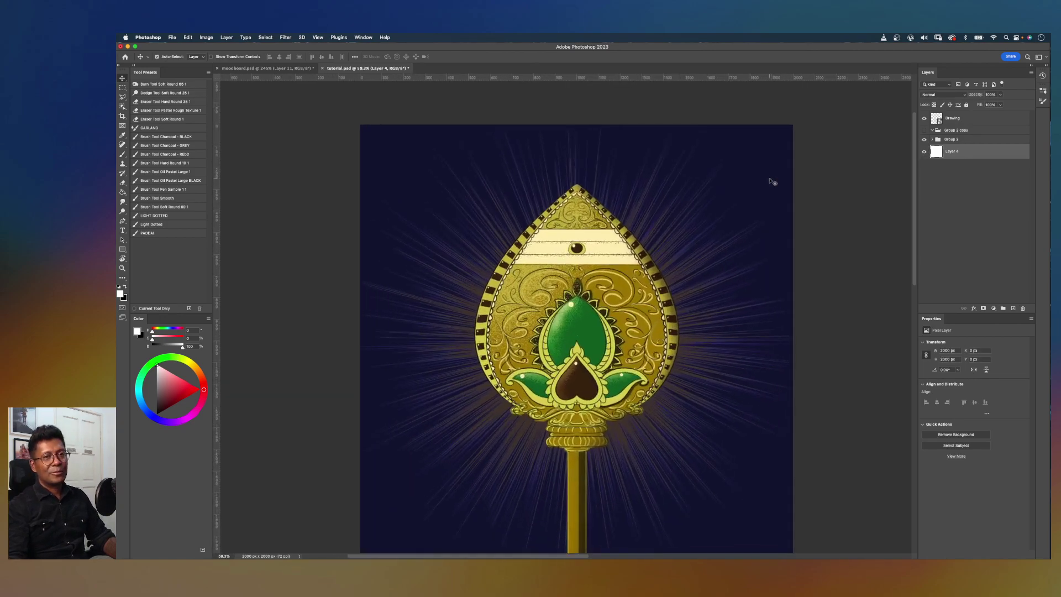